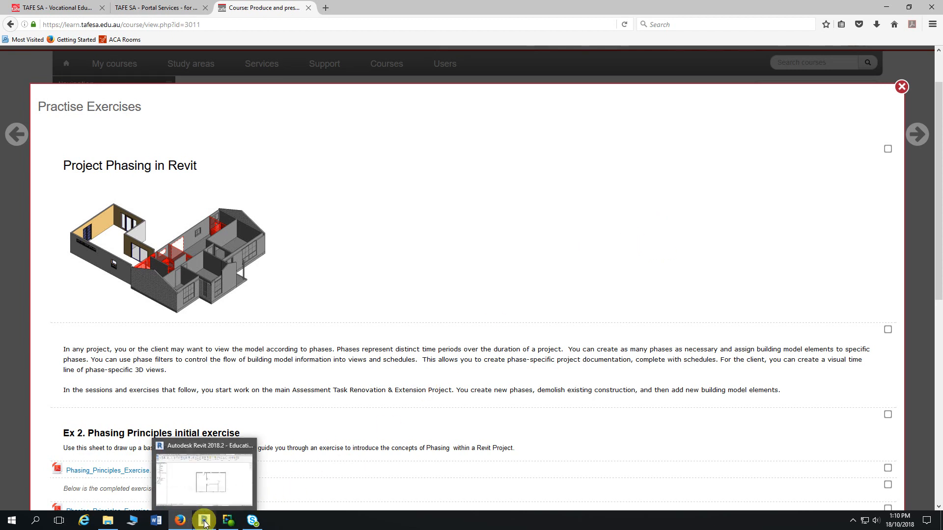
# Step: Switch to the Revit project and review its project phases and phase graphic overrides in the Phasing settings
pyautogui.click(231, 467)
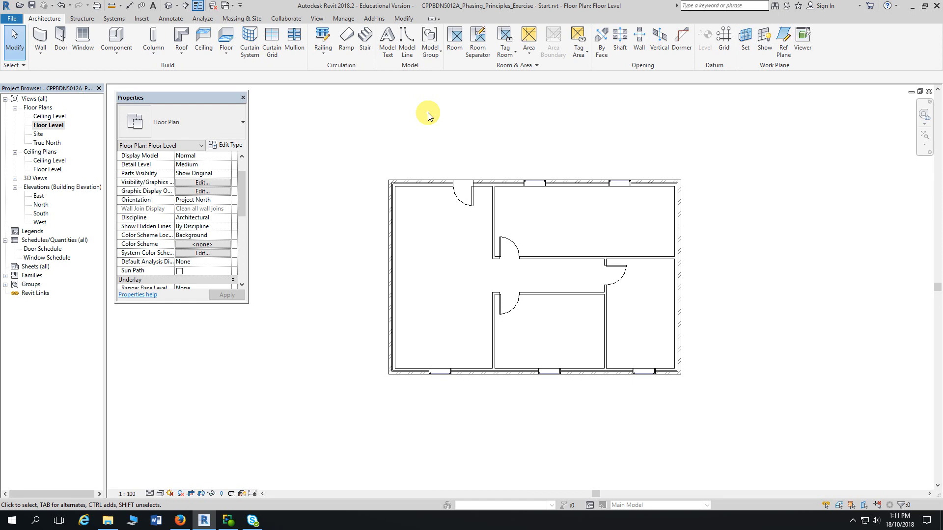
pyautogui.click(341, 19)
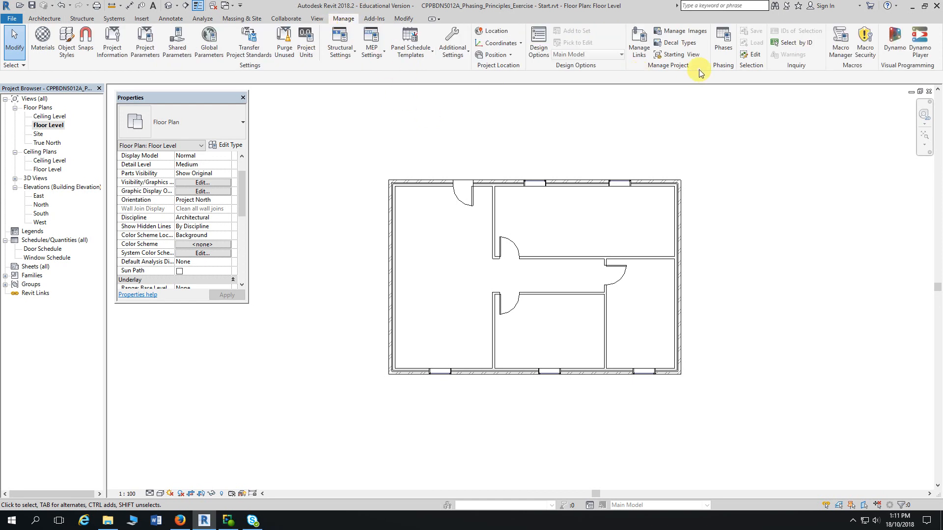
pyautogui.click(721, 49)
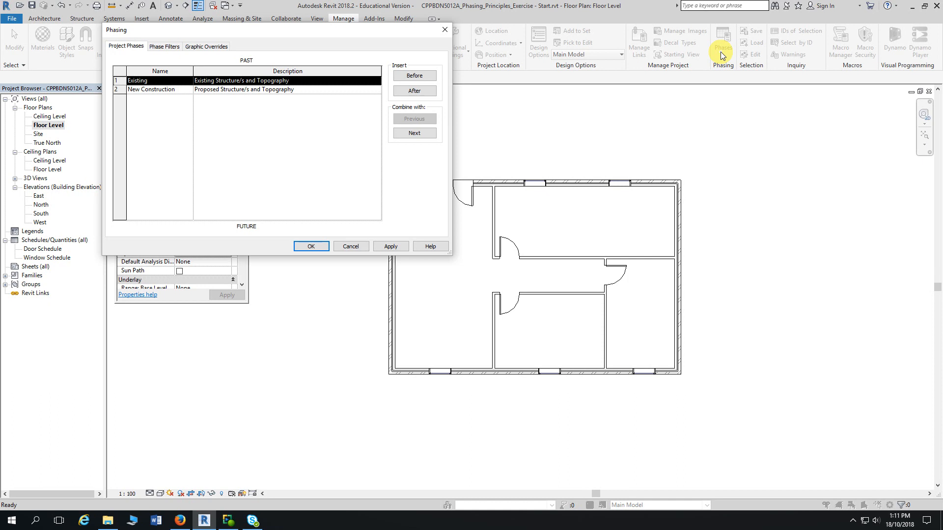
pyautogui.click(217, 51)
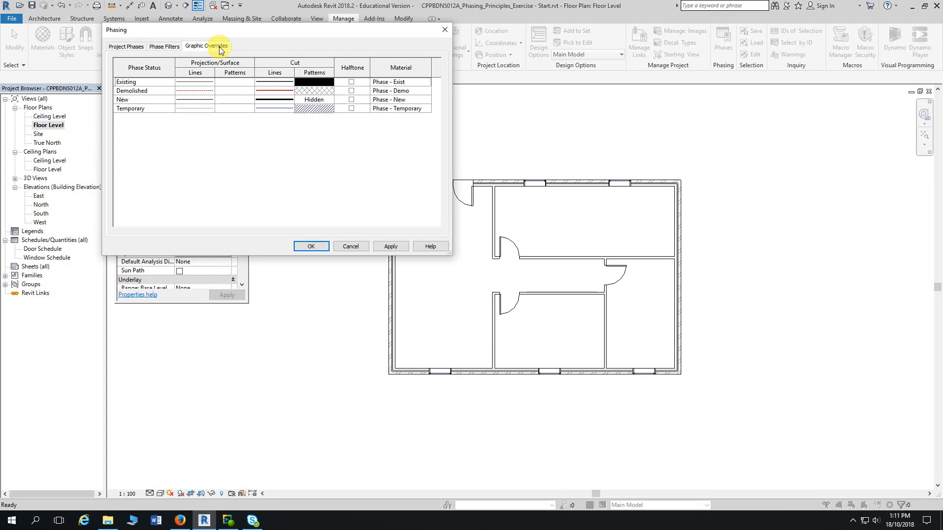
pyautogui.click(446, 31)
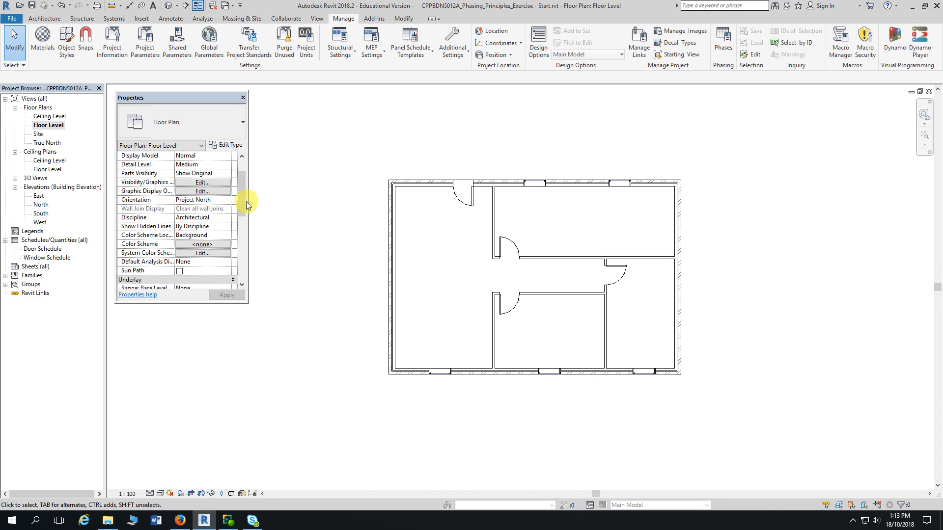
# Step: Examine the phasing properties of the Floor Level plan and the available Phase Created options of the west exterior wall
pyautogui.moveTo(243, 196); pyautogui.dragTo(240, 268)
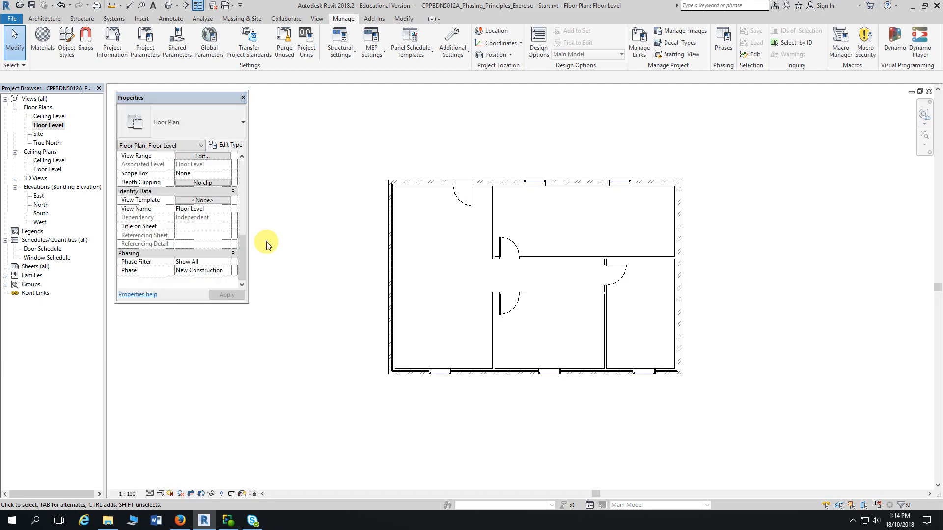
pyautogui.click(390, 229)
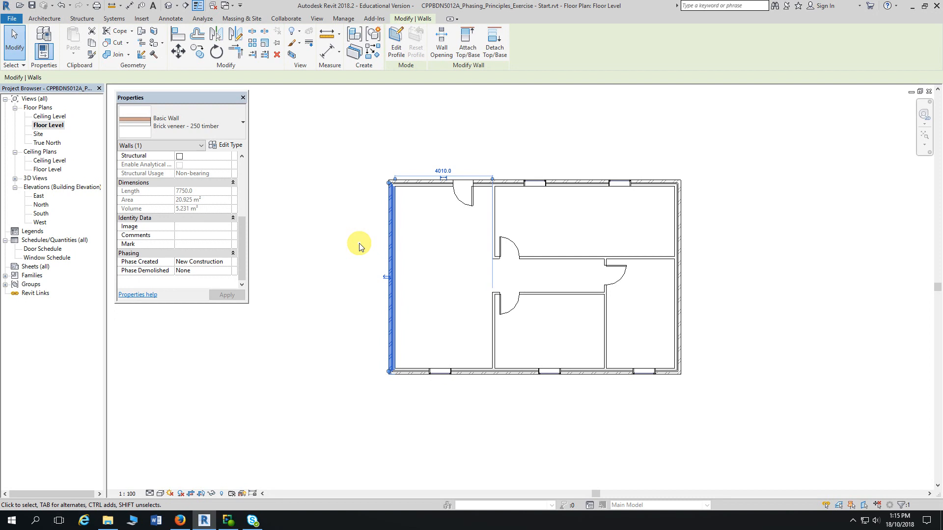
pyautogui.click(230, 265)
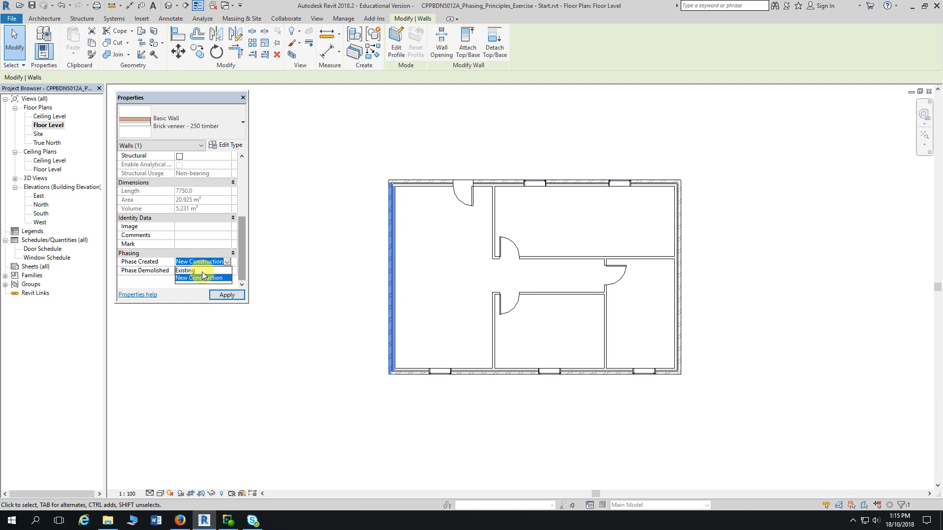
pyautogui.click(285, 242)
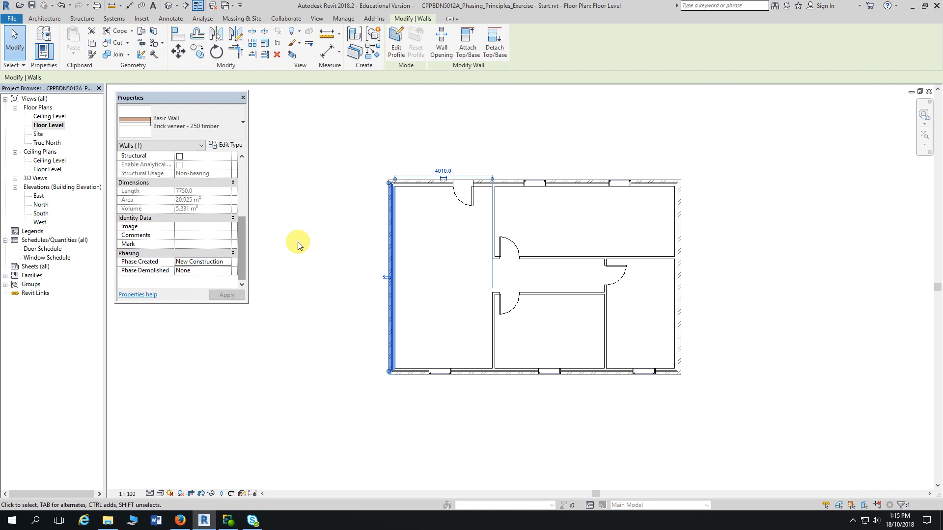
# Step: In the default 3D view, select the whole building and set its Phase Created to Existing
pyautogui.click(167, 5)
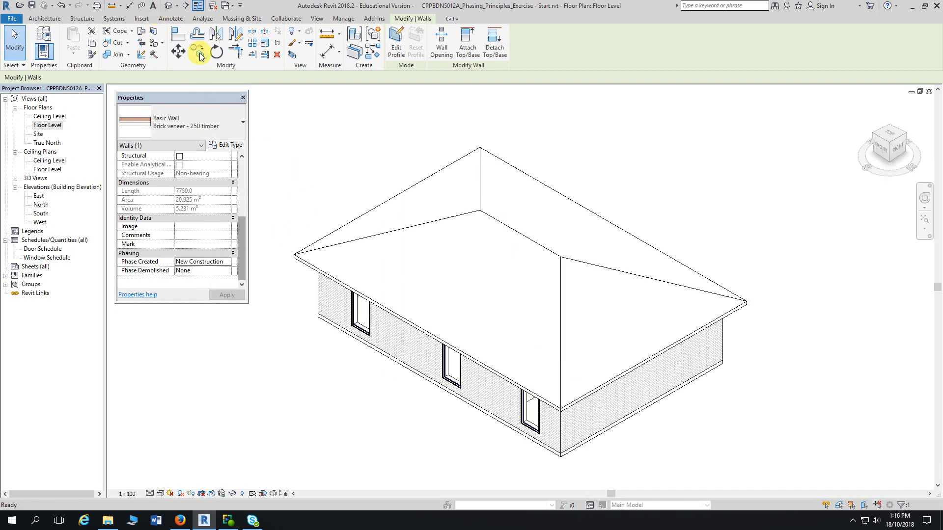
pyautogui.moveTo(301, 113); pyautogui.dragTo(720, 405)
pyautogui.moveTo(290, 102); pyautogui.dragTo(744, 433)
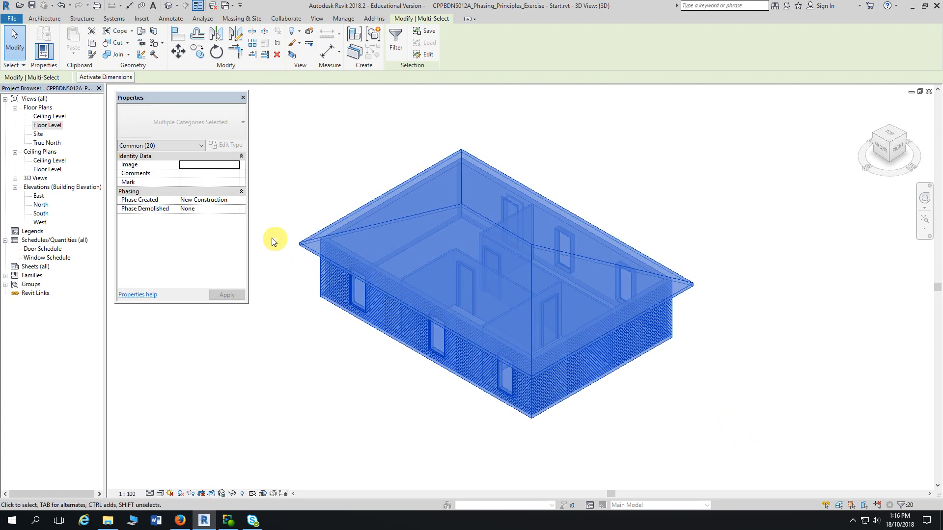
pyautogui.click(236, 200)
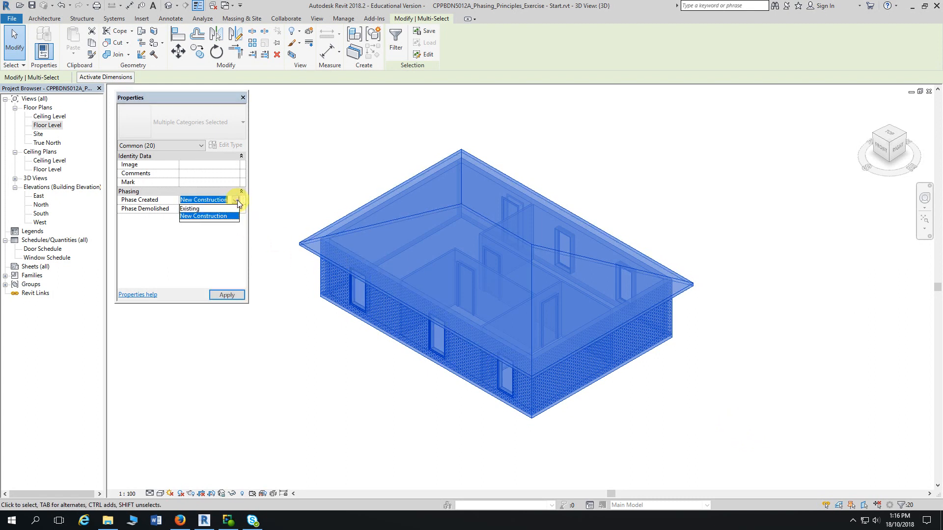
pyautogui.click(207, 209)
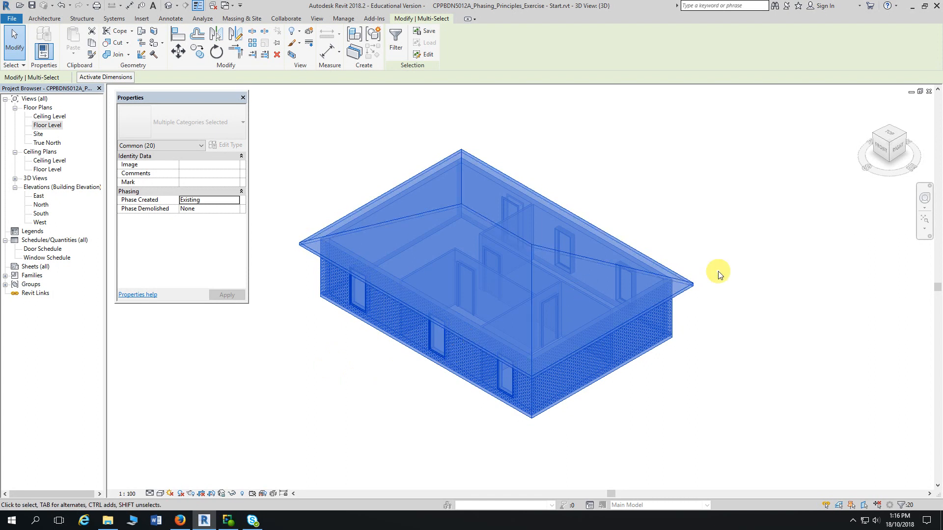
pyautogui.click(759, 196)
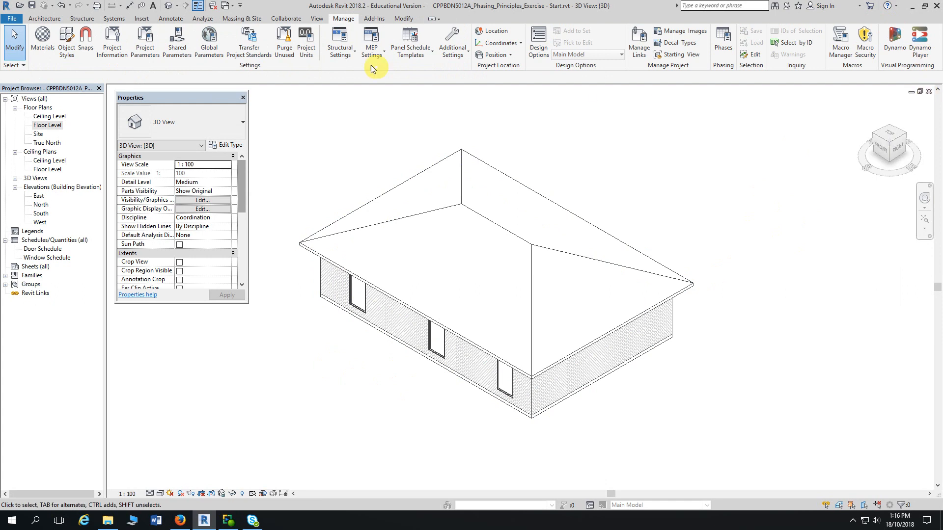
# Step: Close the CPPBDN5012A_Phasing_Principles_Exercise - Start project without saving the changes
pyautogui.click(928, 91)
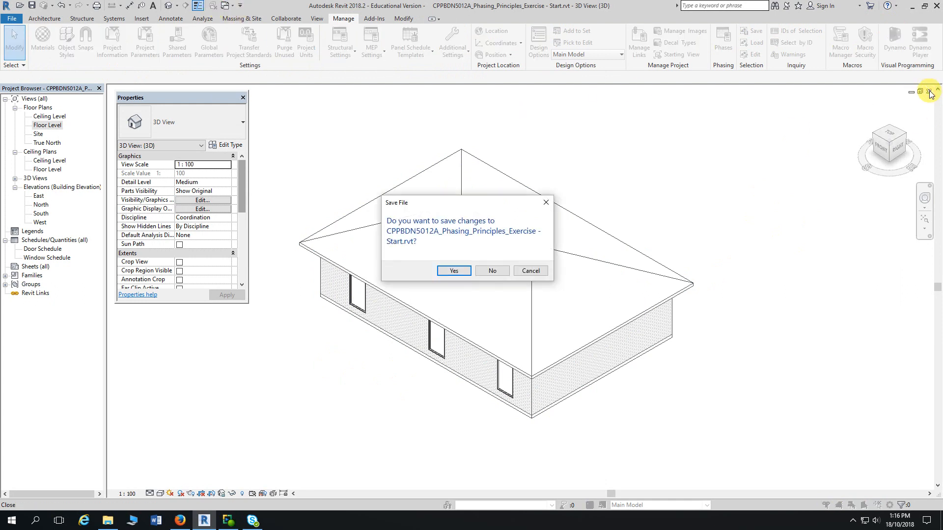
pyautogui.click(491, 271)
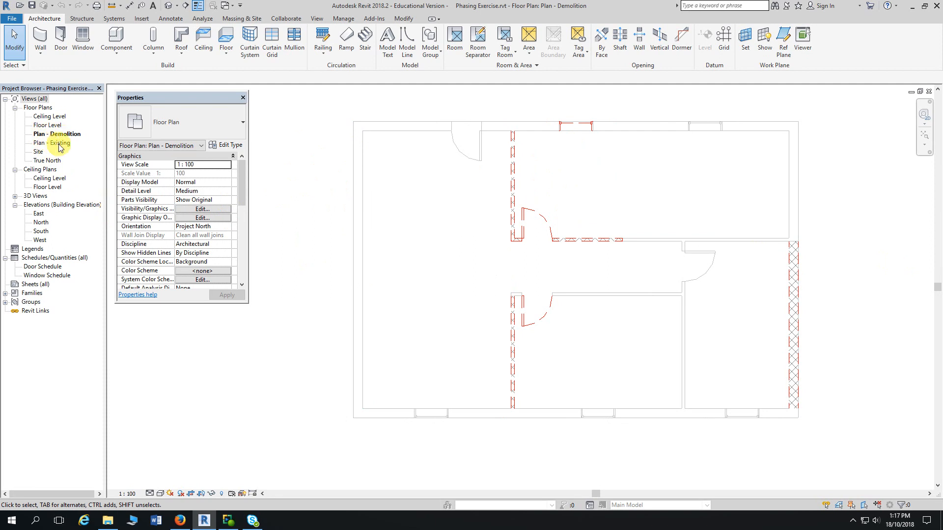
# Step: Duplicate the default {3D} view without detailing and rename the copy "3D - Demolition"
pyautogui.click(15, 196)
pyautogui.click(40, 206)
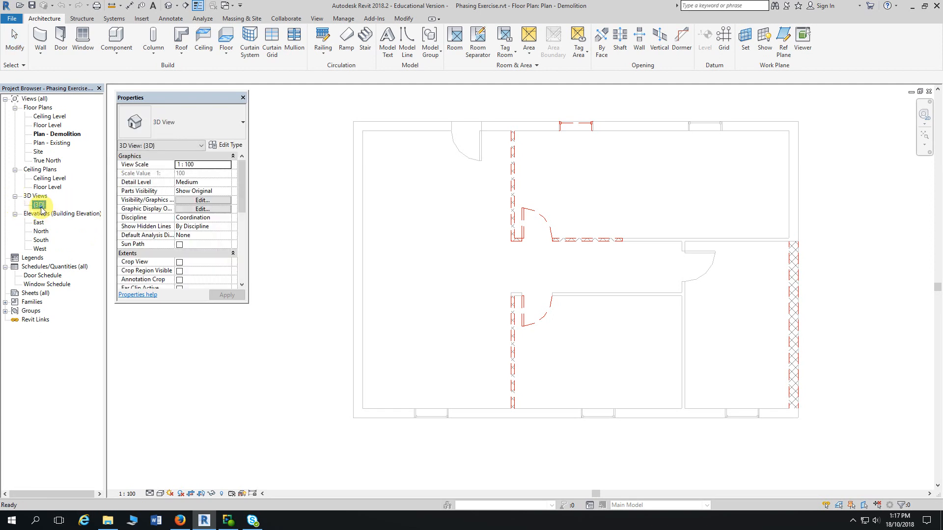
pyautogui.rightClick(41, 208)
pyautogui.moveTo(73, 290)
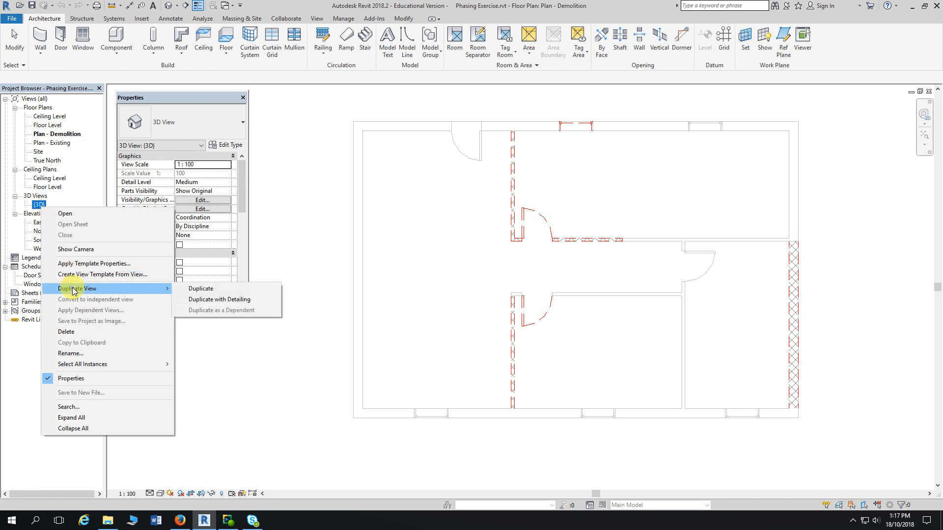
pyautogui.click(184, 290)
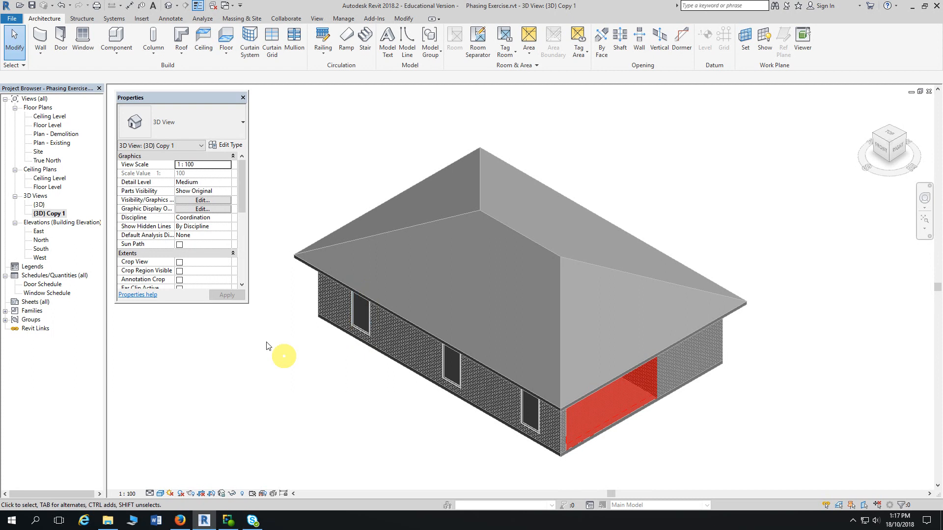
pyautogui.click(53, 215)
pyautogui.click(53, 214)
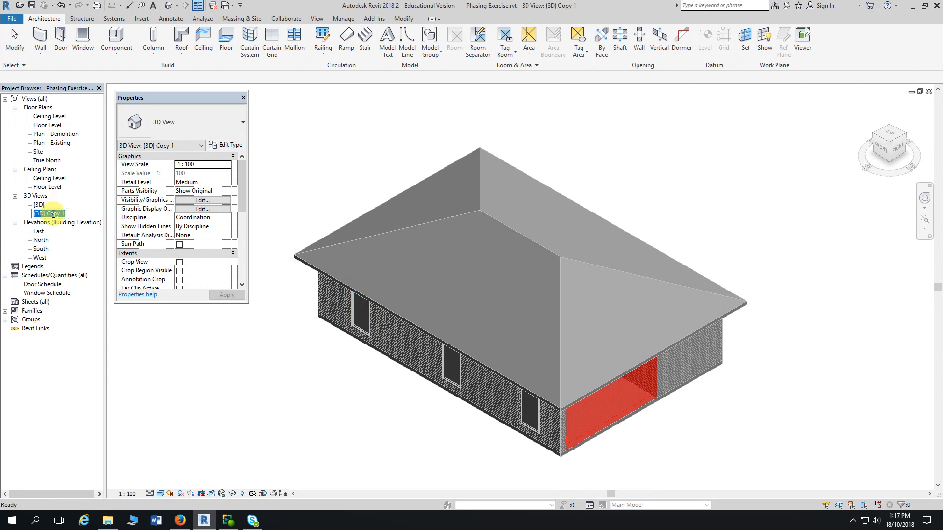
pyautogui.write('3D - Demolition')
pyautogui.press('Return')
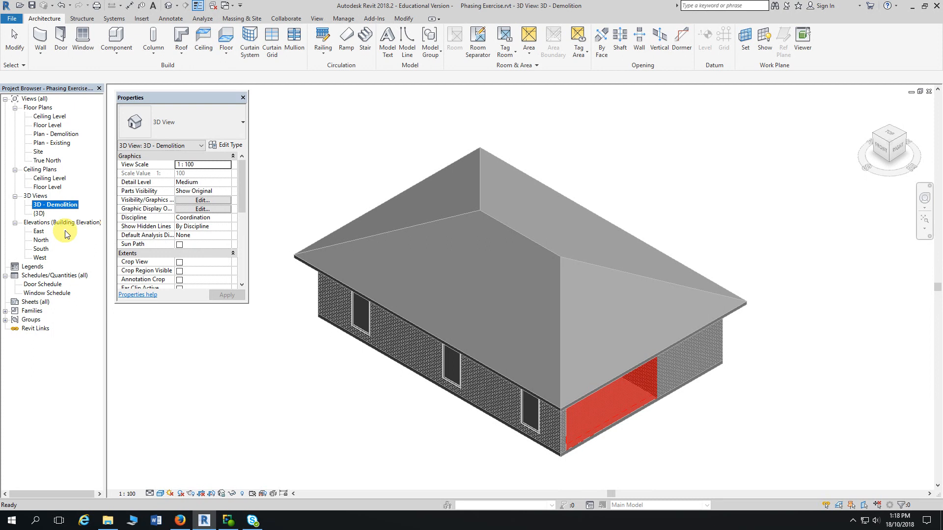
# Step: Duplicate the 3D - Demolition view without detailing and rename the copy "3D - Existing"
pyautogui.rightClick(52, 208)
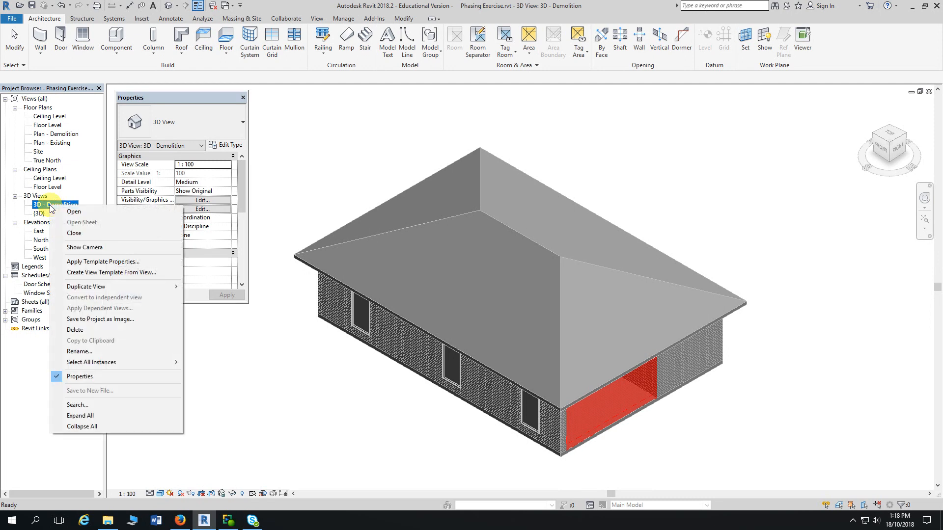
pyautogui.moveTo(75, 289)
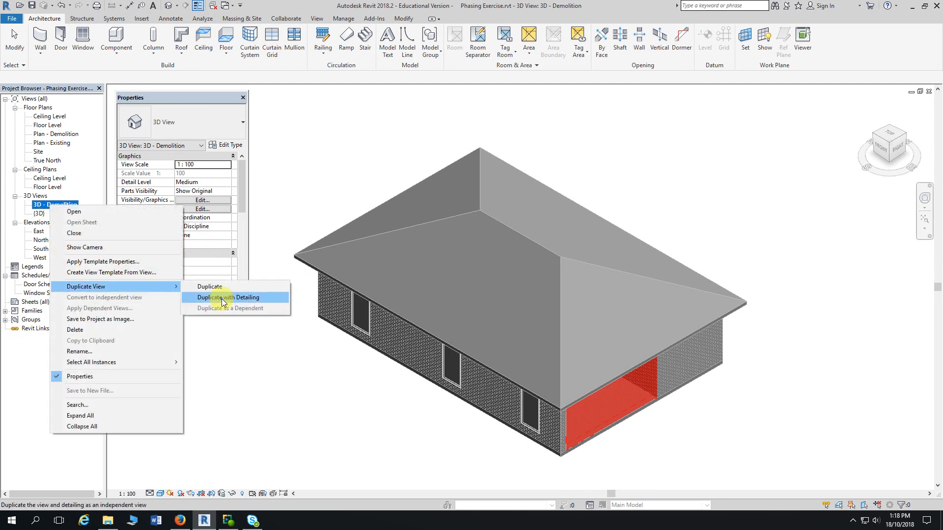
pyautogui.click(224, 287)
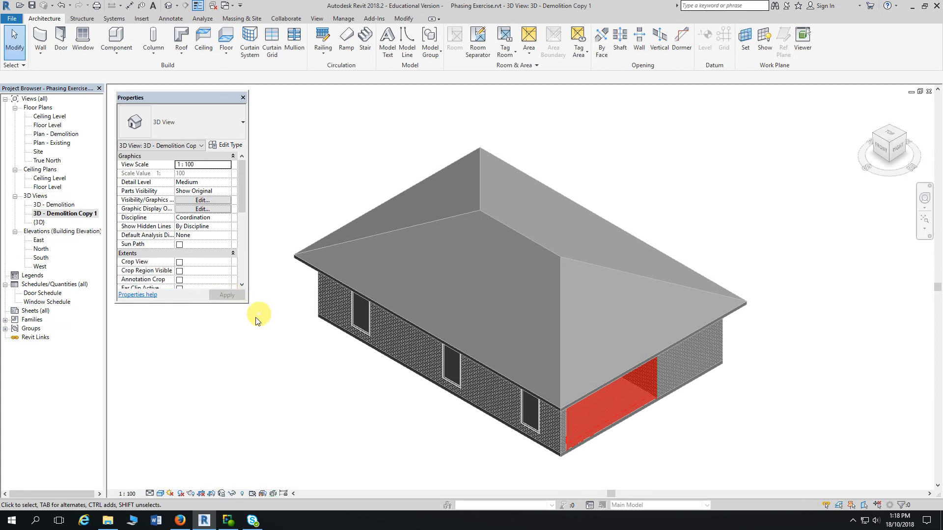
pyautogui.click(51, 214)
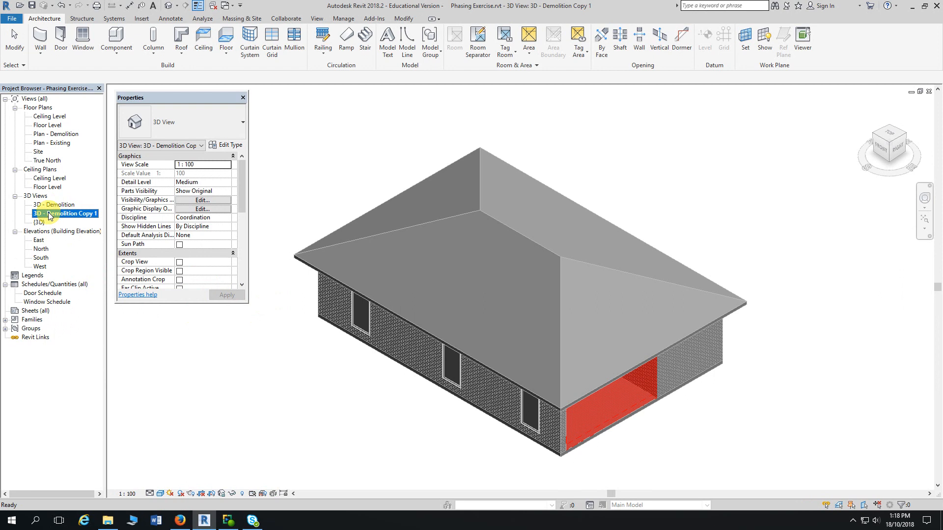
pyautogui.click(49, 215)
pyautogui.moveTo(47, 214); pyautogui.dragTo(101, 215)
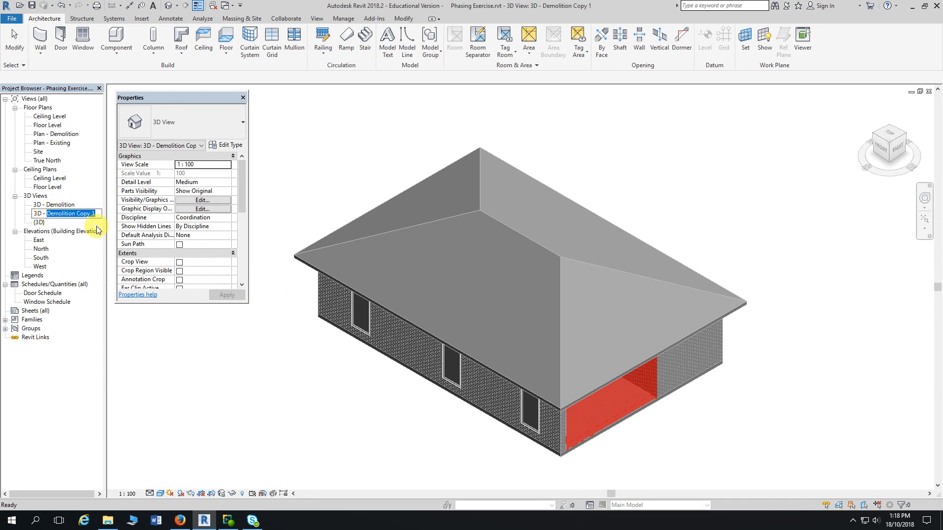
pyautogui.write('Existing')
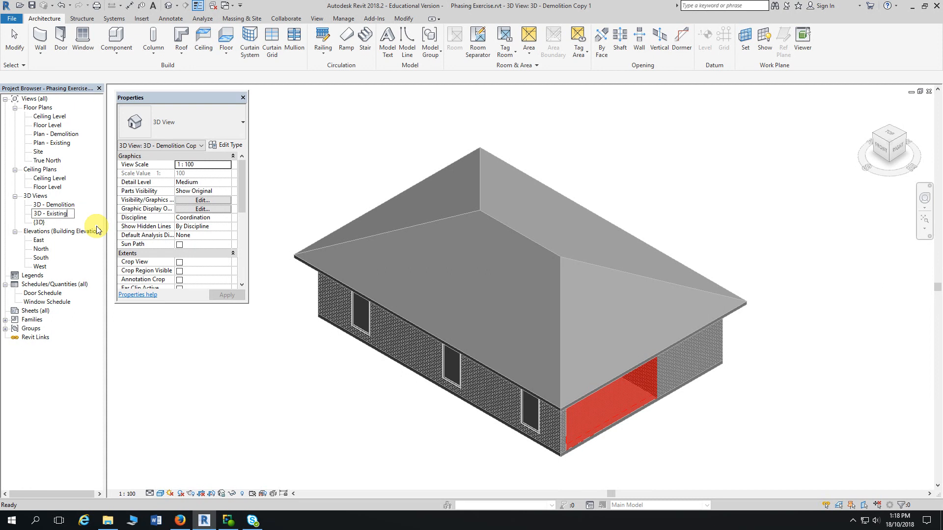
pyautogui.press('Return')
# Step: Open the 3D - Existing view and set its phase to Existing and its phase filter to Show Complete
pyautogui.doubleClick(53, 205)
pyautogui.click(52, 214)
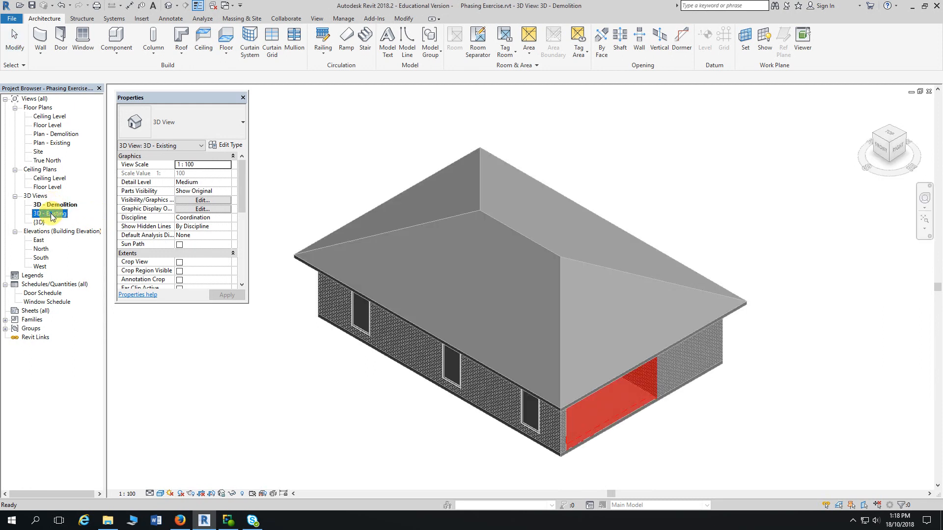
pyautogui.doubleClick(52, 215)
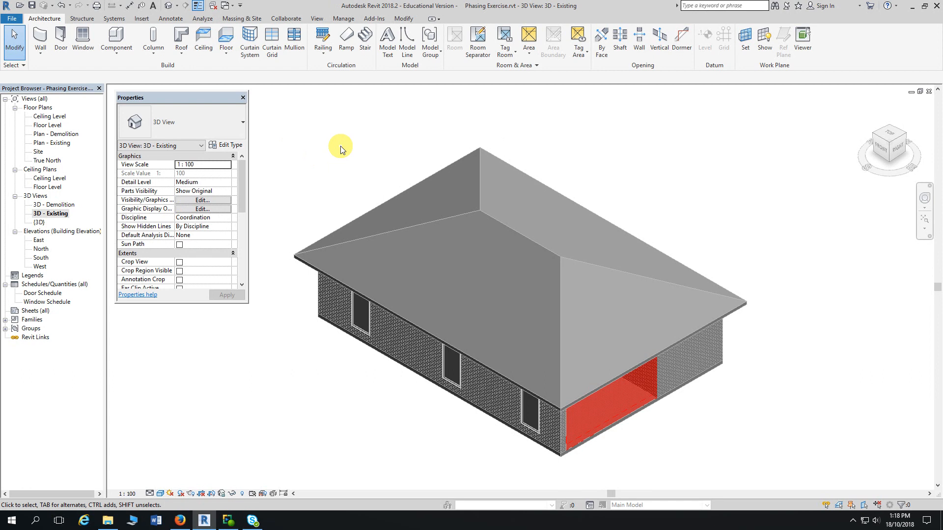
pyautogui.moveTo(242, 185); pyautogui.dragTo(238, 252)
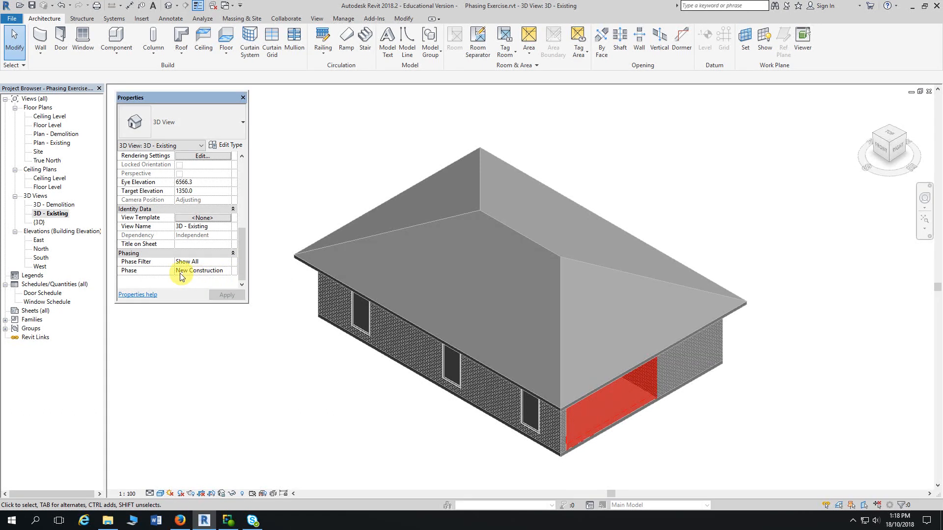
pyautogui.click(229, 271)
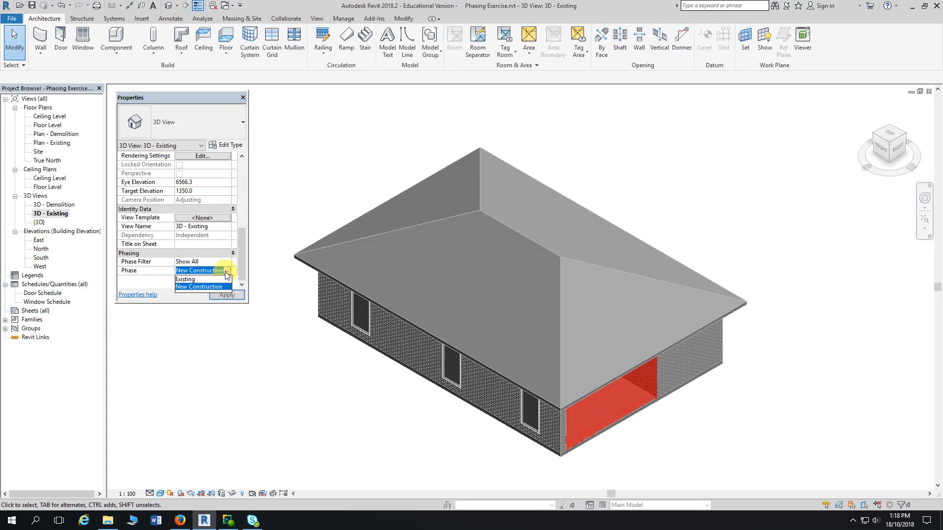
pyautogui.click(186, 280)
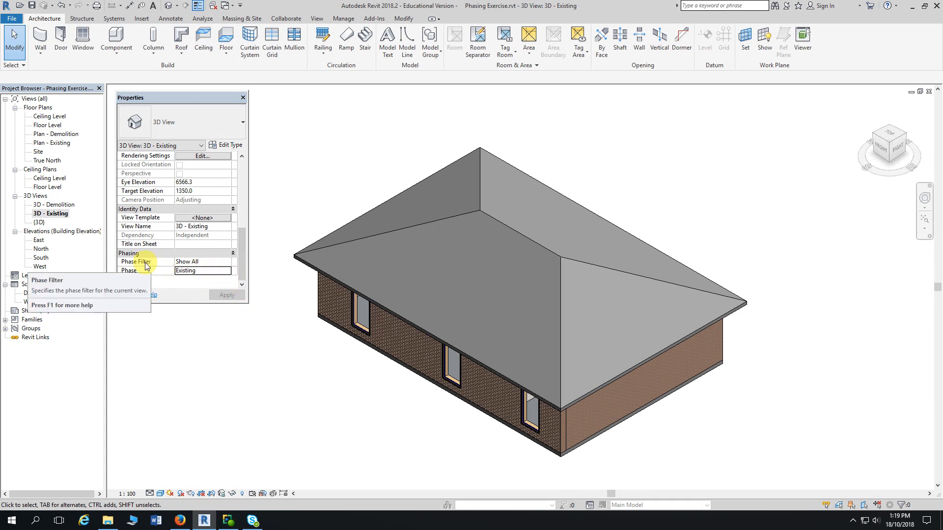
pyautogui.click(228, 261)
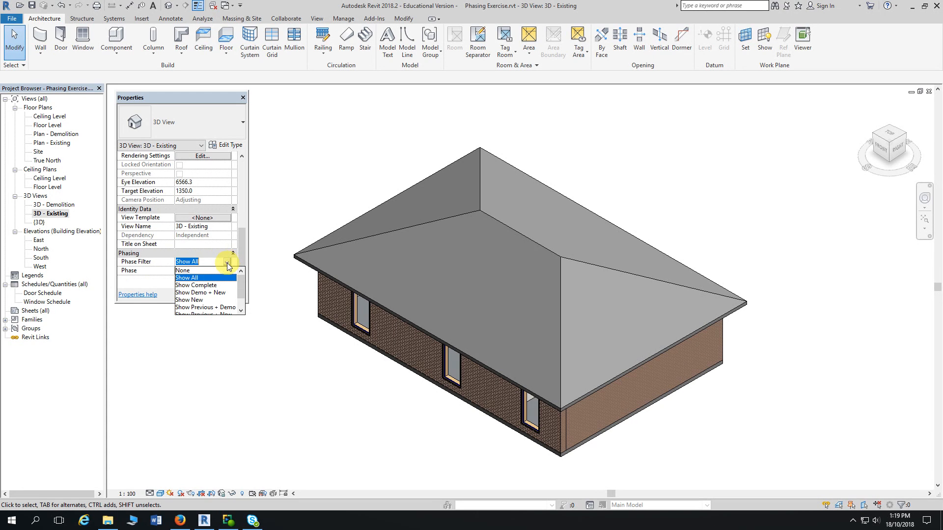
pyautogui.click(195, 286)
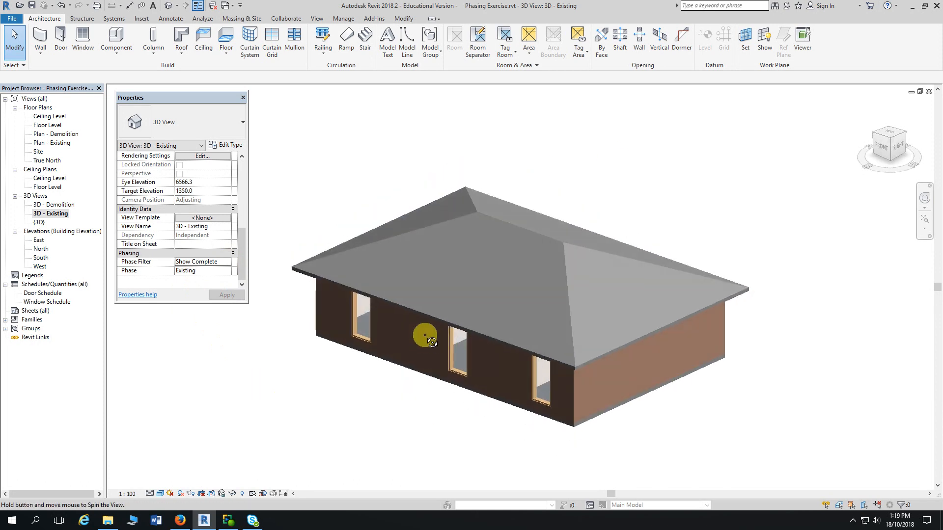
pyautogui.keyDown('shift'); pyautogui.moveTo(682, 410); pyautogui.dragTo(486, 378, button='middle'); pyautogui.keyUp('shift')
pyautogui.keyDown('shift'); pyautogui.moveTo(682, 393); pyautogui.dragTo(440, 404, button='middle'); pyautogui.keyUp('shift')
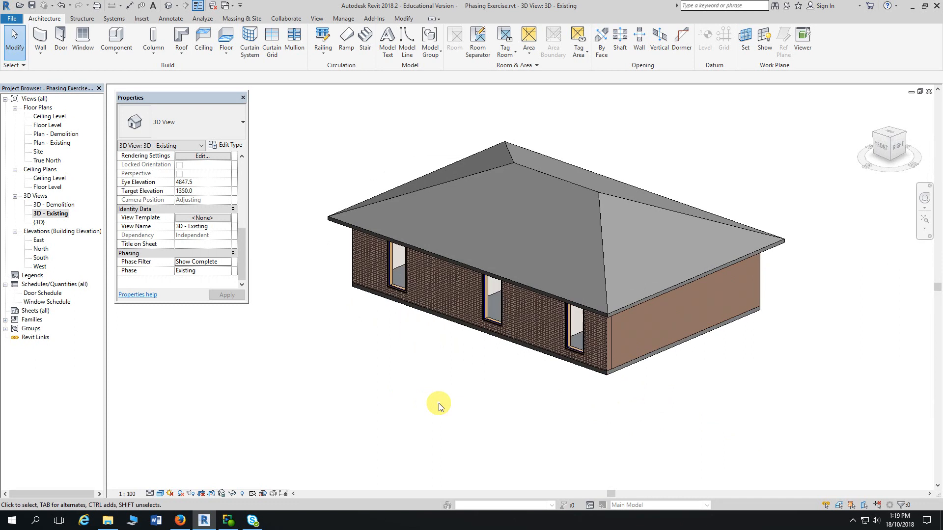
# Step: Open the 3D - Demolition view and examine which parts of the house are demolished
pyautogui.doubleClick(62, 205)
pyautogui.keyDown('shift'); pyautogui.moveTo(293, 390); pyautogui.dragTo(362, 399, button='middle'); pyautogui.keyUp('shift')
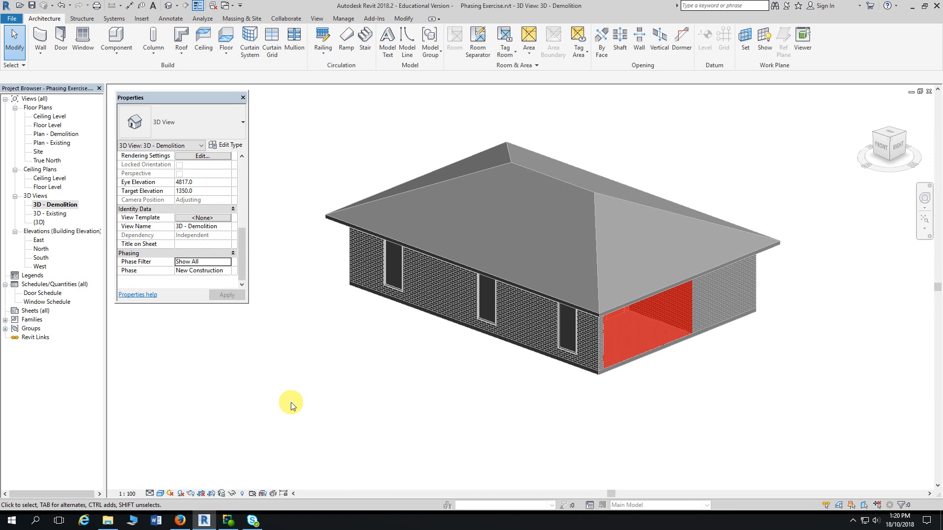
# Step: Open the Plan - Demolition floor plan and duplicate it without detailing
pyautogui.doubleClick(63, 134)
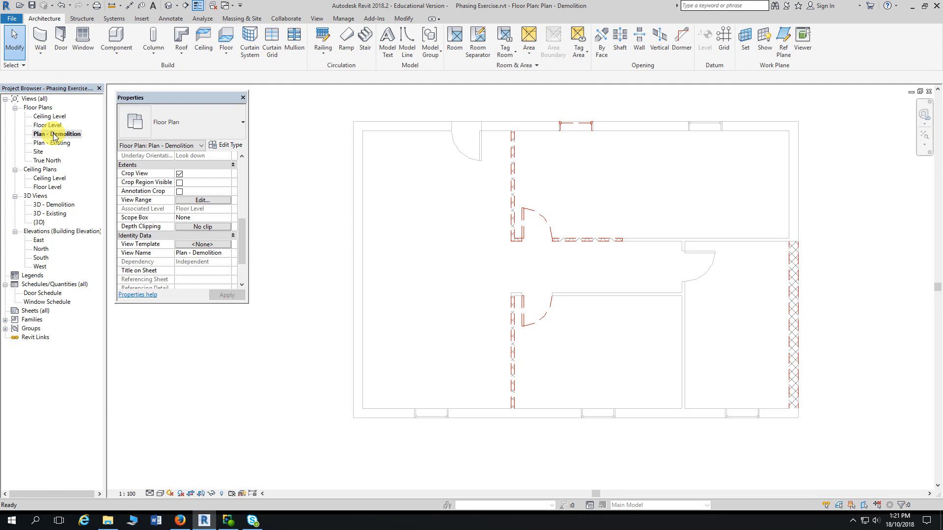
pyautogui.rightClick(54, 133)
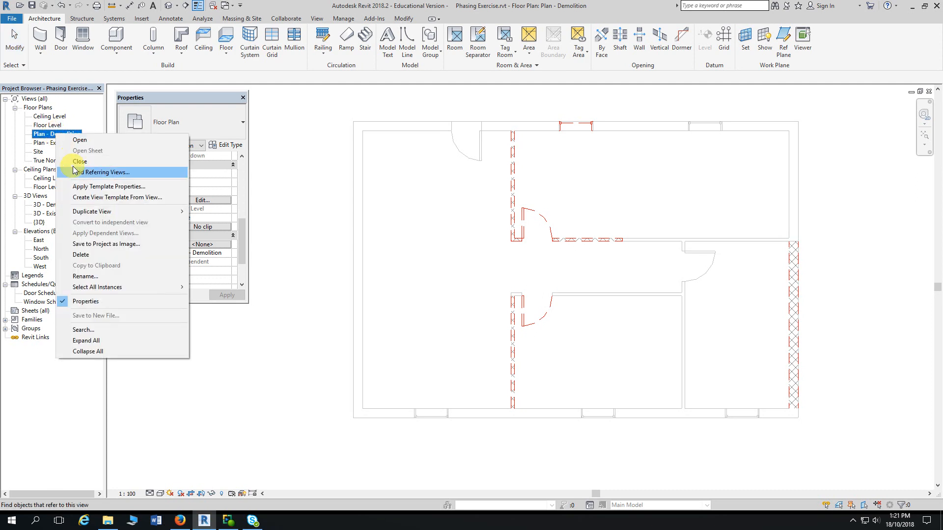
pyautogui.moveTo(141, 214)
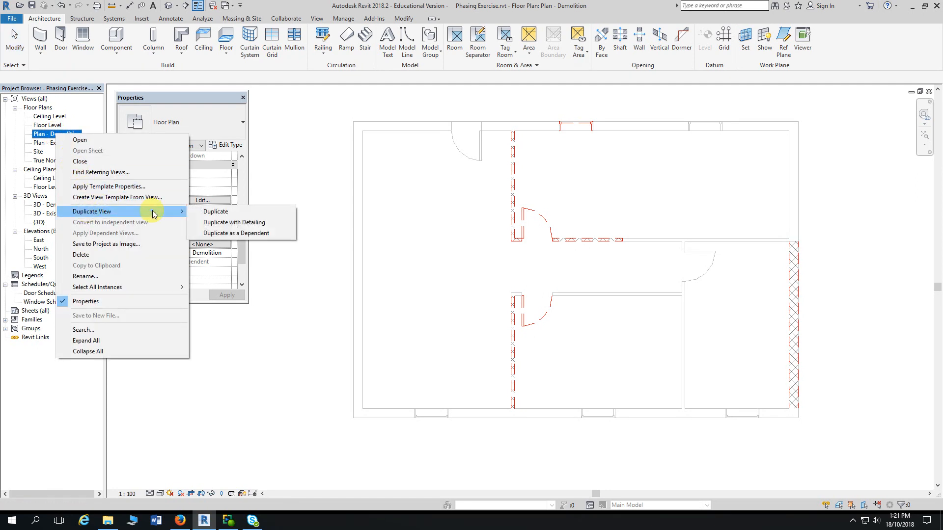
pyautogui.click(215, 211)
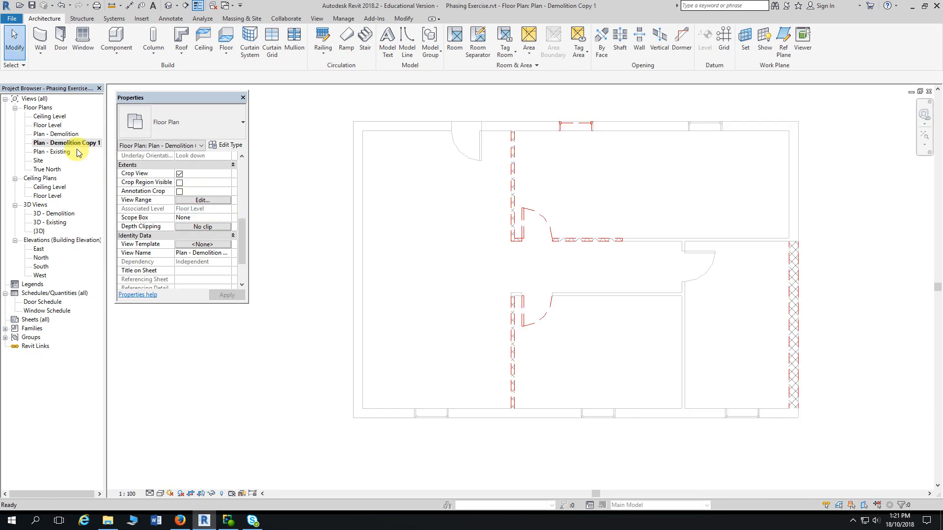
# Step: Open Roof-Floor-Views.docx in Word from the 4-Revit Intermediate - Term 4 folder in File Explorer
pyautogui.click(107, 520)
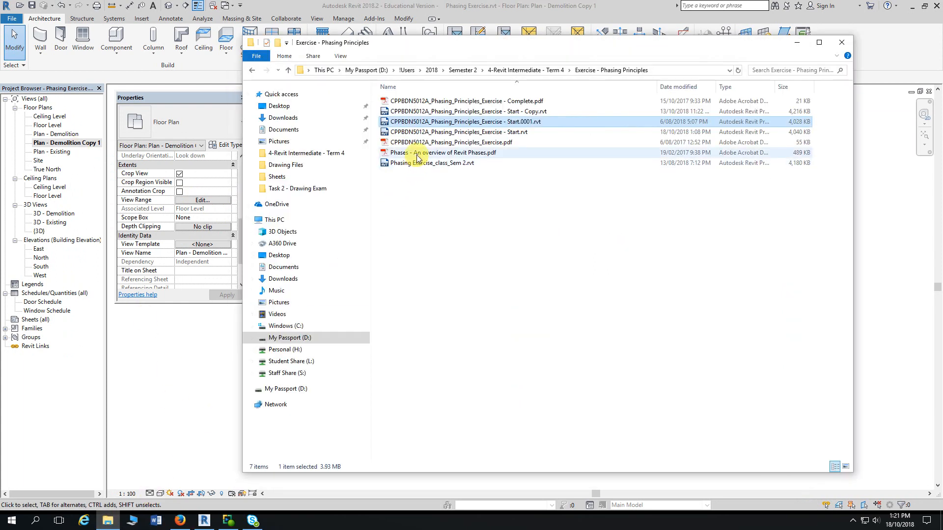
pyautogui.click(252, 69)
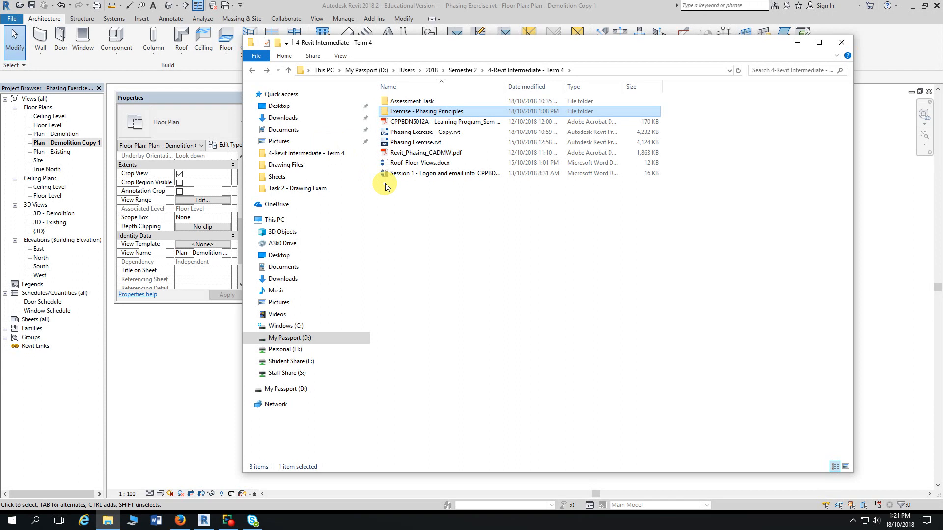
pyautogui.click(414, 165)
pyautogui.doubleClick(414, 165)
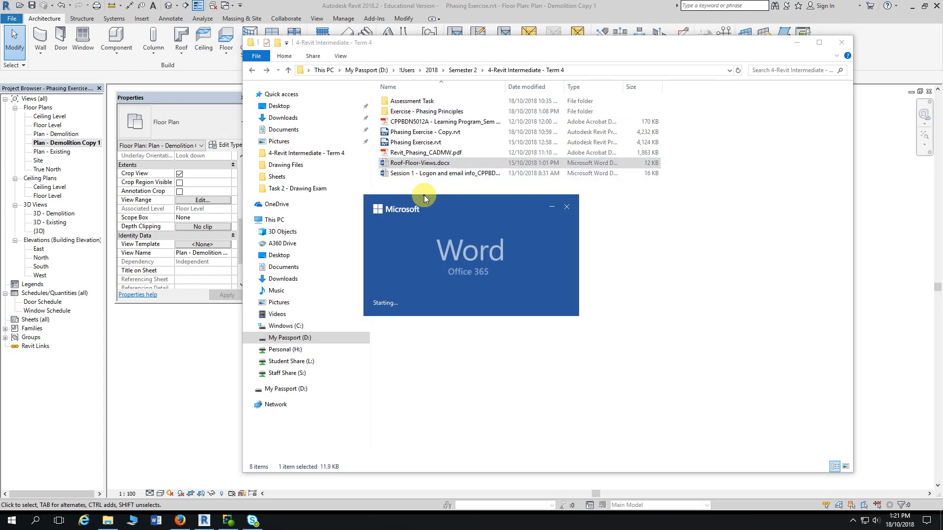
# Step: Add the line "Plan - Complete" below Plan – Demolition in the document
pyautogui.scroll(-3, 415, 339)
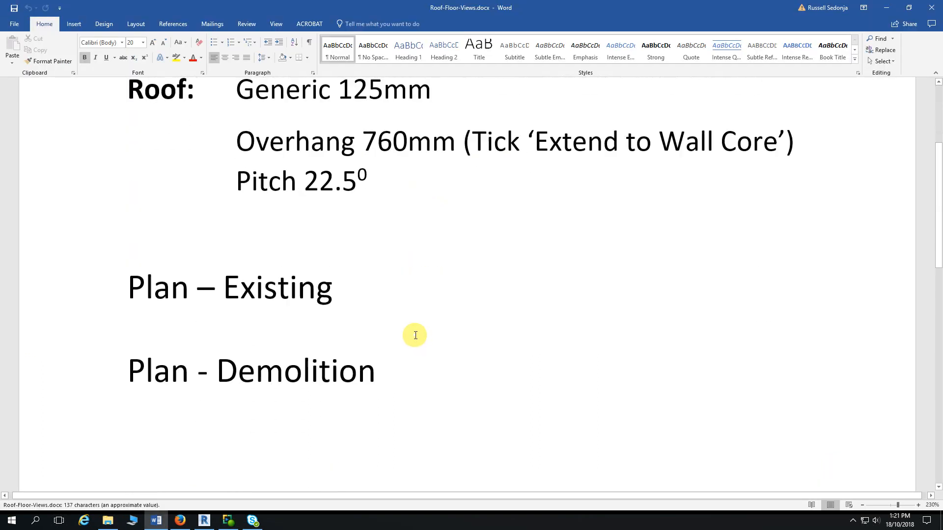
pyautogui.keyDown('ctrl'); pyautogui.scroll(10, 415, 333); pyautogui.keyUp('ctrl')
pyautogui.click(410, 246)
pyautogui.press('Return')
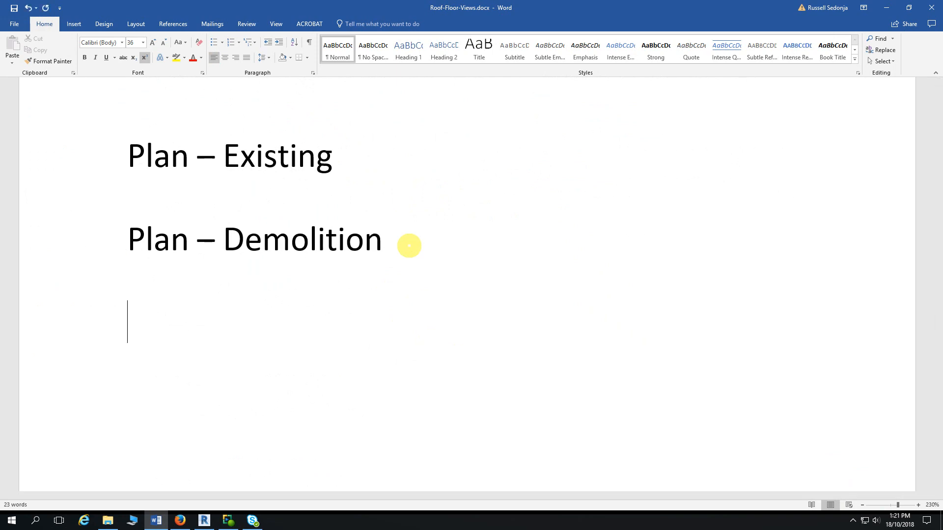
pyautogui.write('Plan')
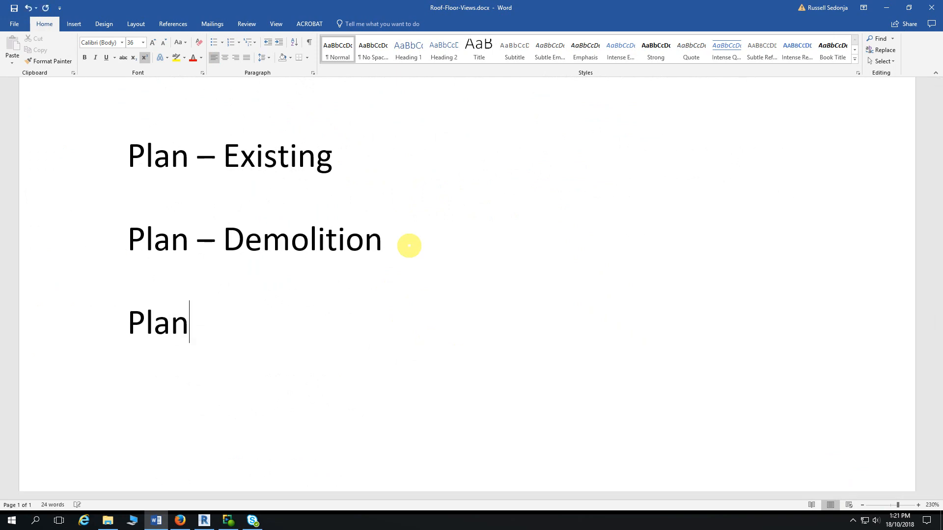
pyautogui.write(' - Com')
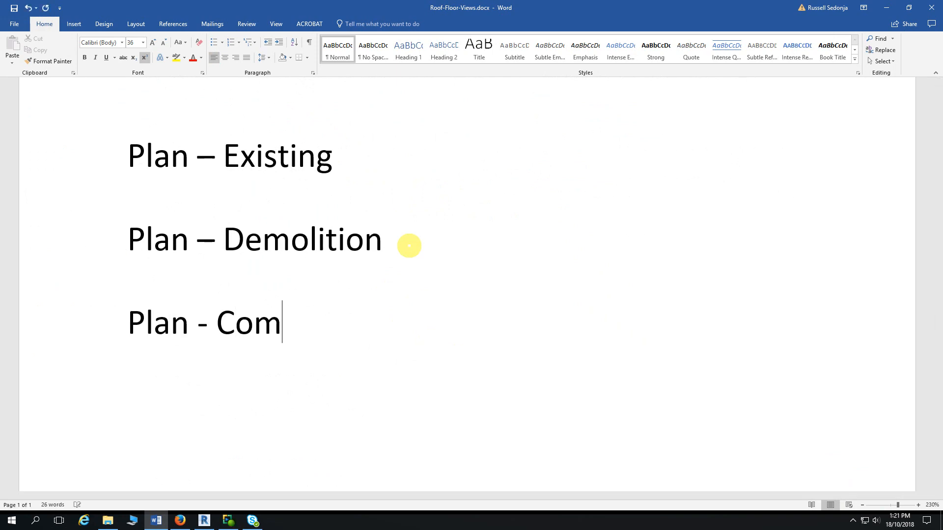
pyautogui.write('plet')
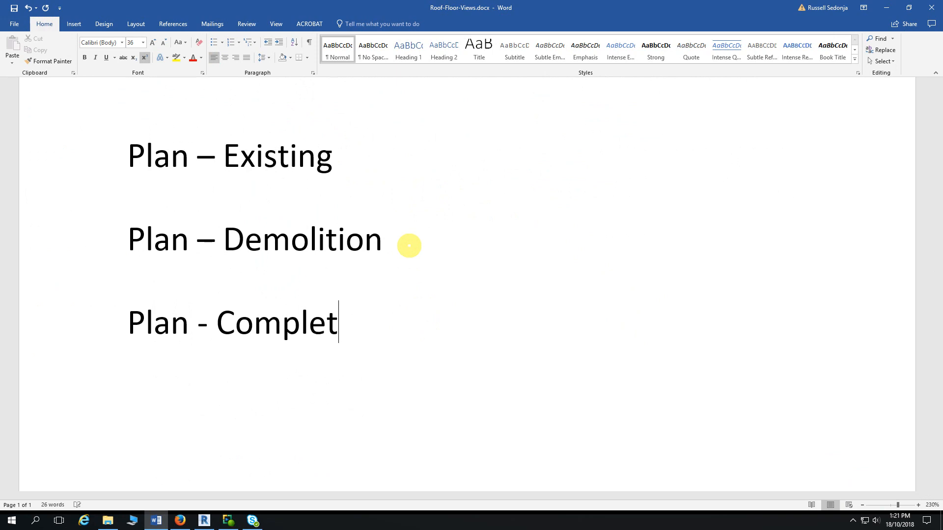
pyautogui.press('BackSpace')
pyautogui.press('BackSpace')
pyautogui.write('ete')
pyautogui.scroll(-4, 421, 251)
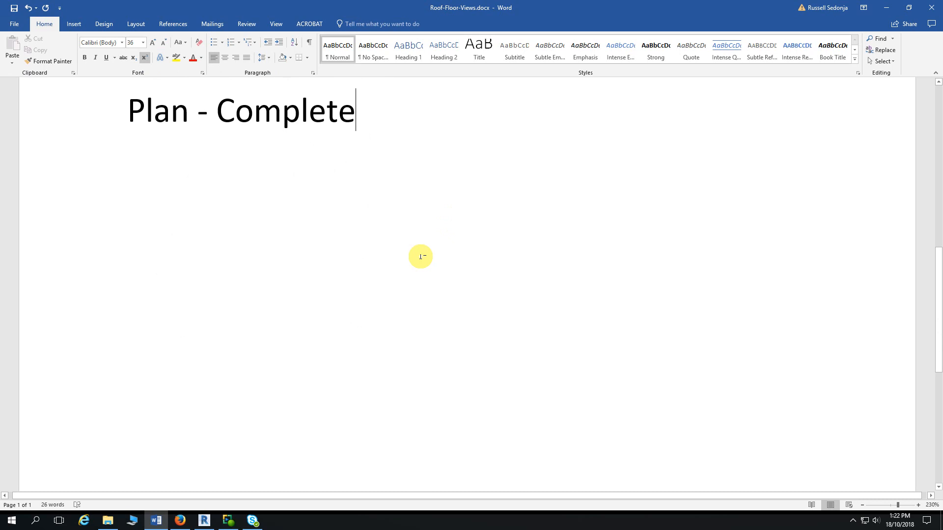
# Step: Switch back to Revit and rename the duplicated demolition floor plan "Plan - Complete"
pyautogui.click(203, 521)
pyautogui.click(62, 143)
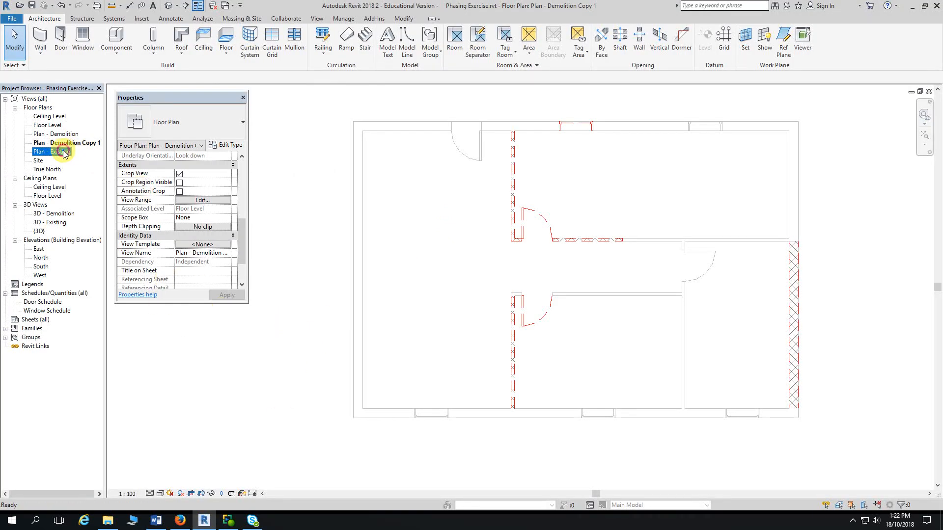
pyautogui.click(68, 144)
pyautogui.moveTo(51, 143); pyautogui.dragTo(101, 143)
pyautogui.write('Complete')
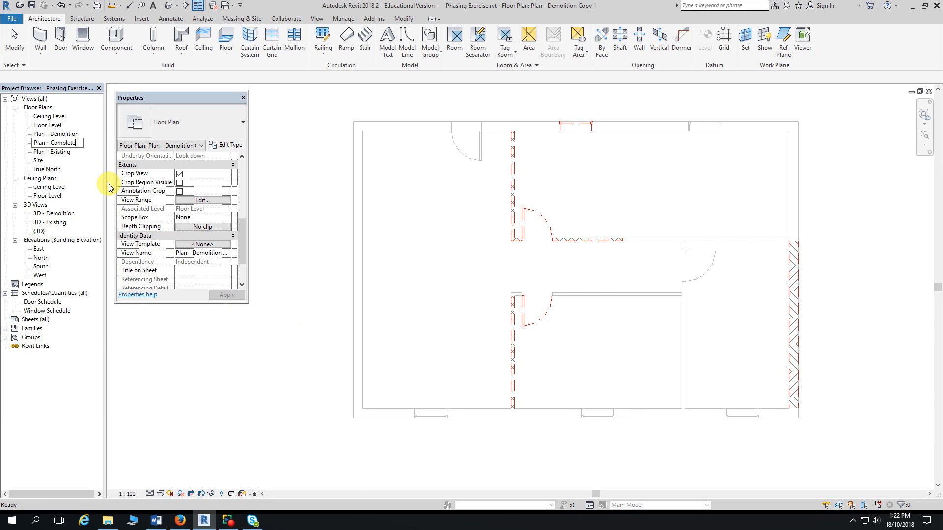
pyautogui.press('Return')
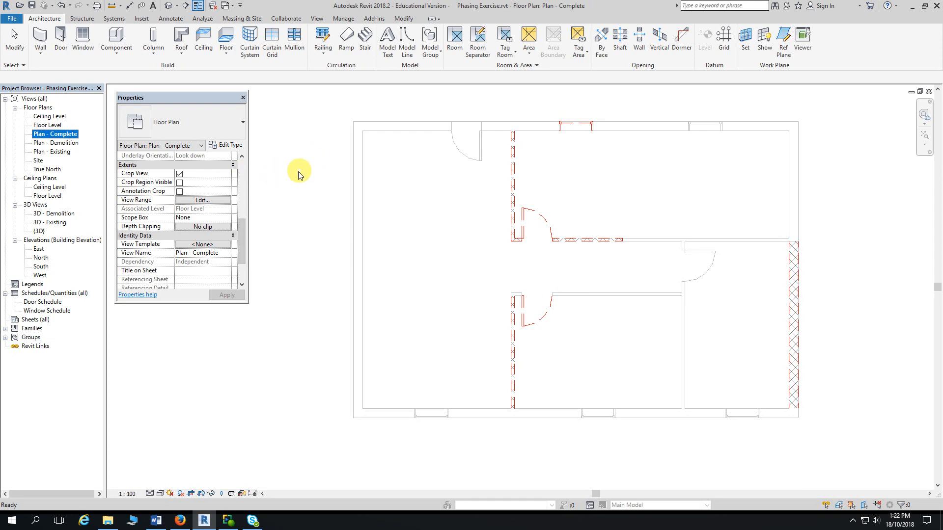
# Step: Set the phase filter of the Plan - Complete view to Show Complete
pyautogui.moveTo(243, 242); pyautogui.dragTo(242, 257)
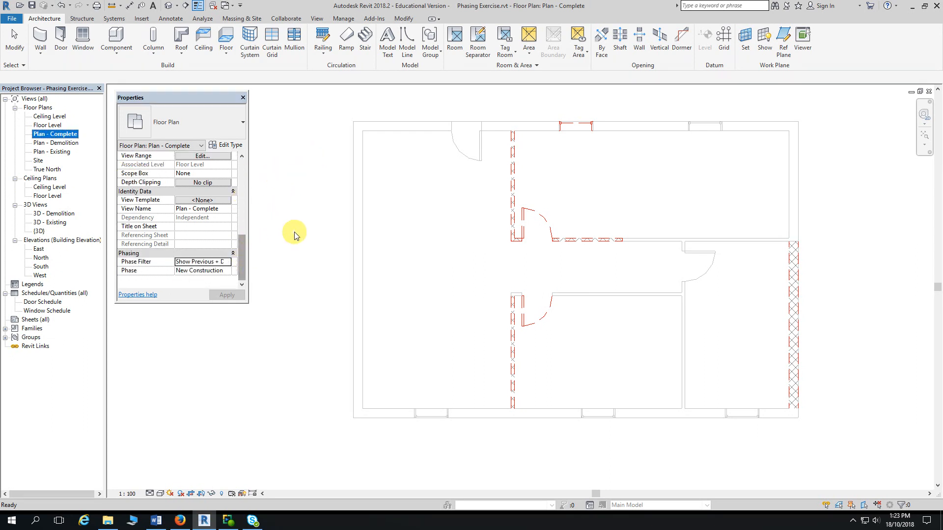
pyautogui.scroll(-2, 294, 230)
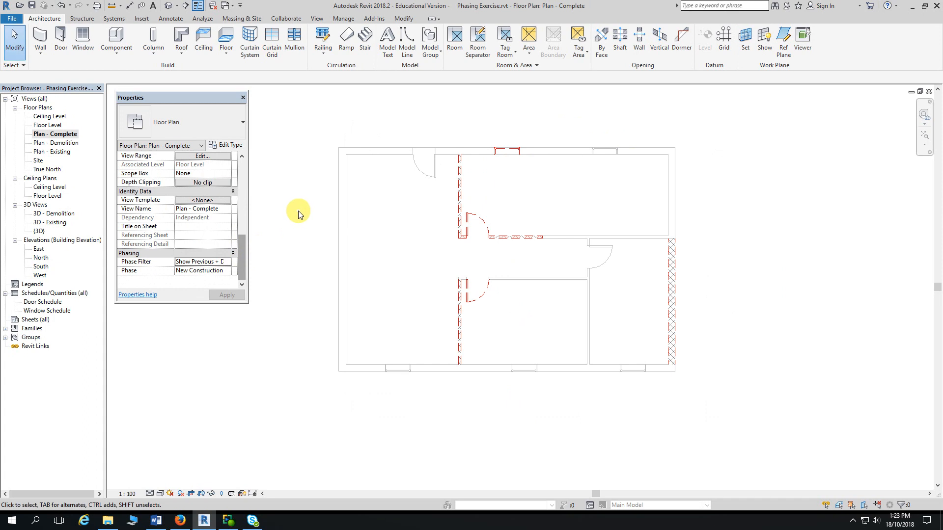
pyautogui.click(229, 264)
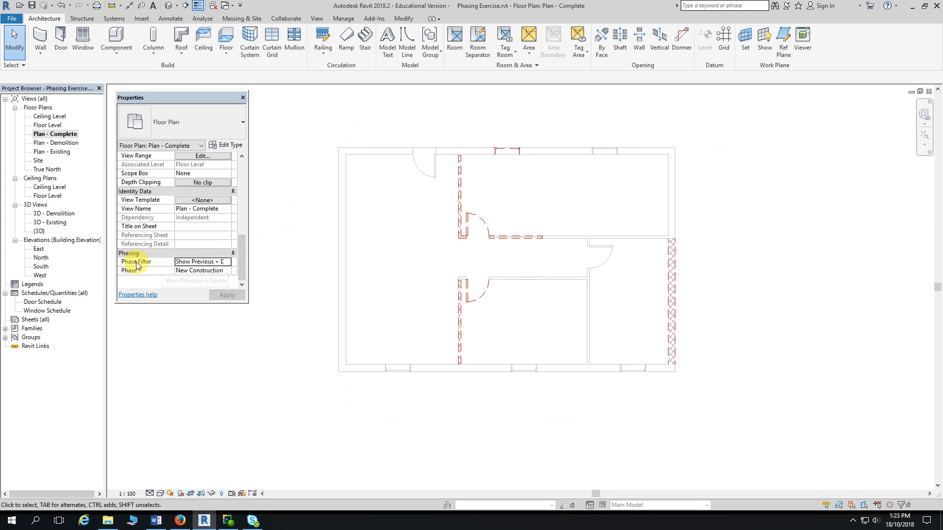
pyautogui.click(229, 263)
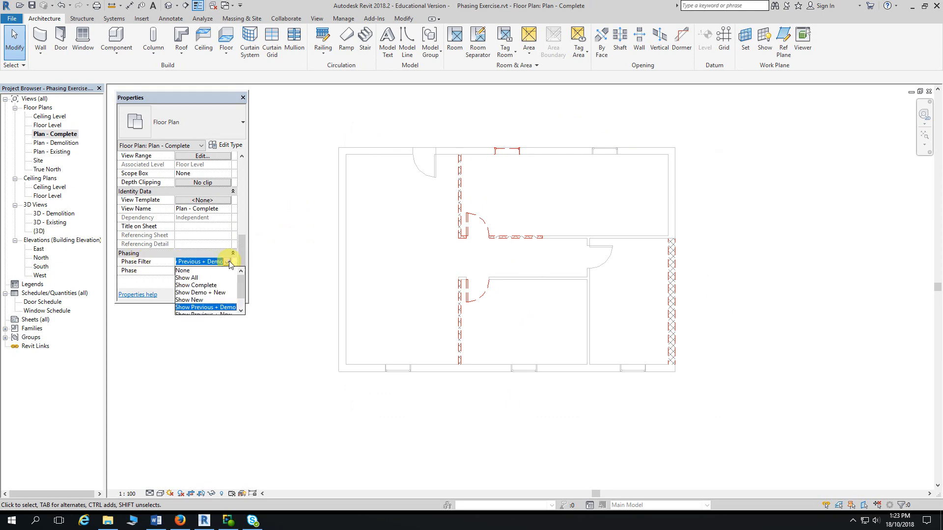
pyautogui.click(203, 286)
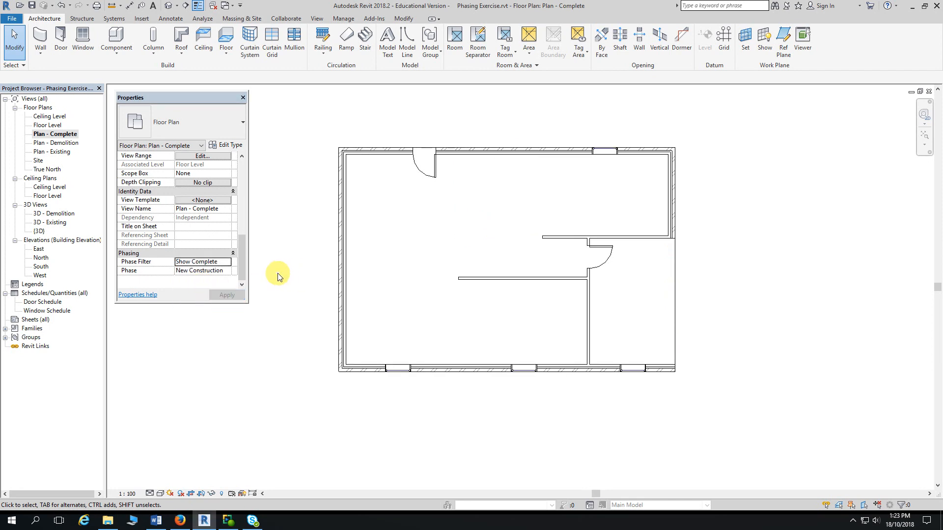
pyautogui.moveTo(281, 273); pyautogui.dragTo(298, 272, button='middle')
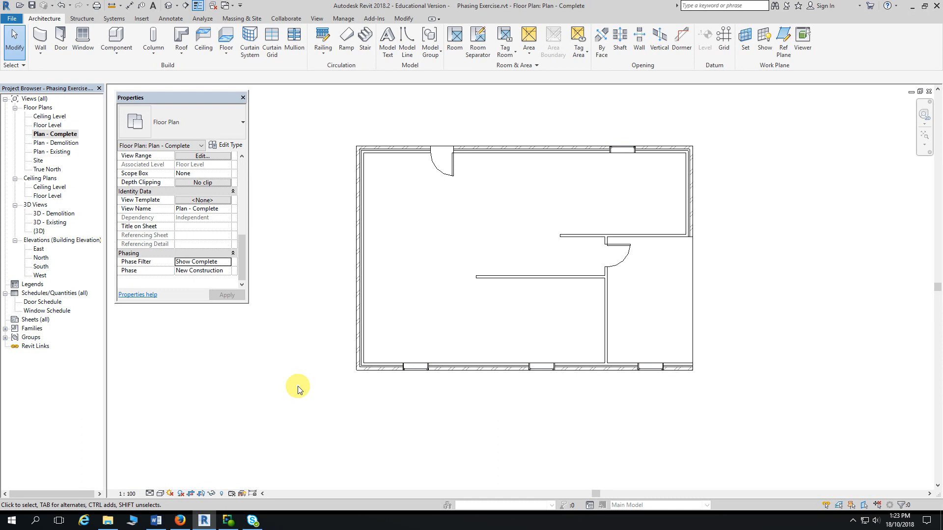
# Step: Switch to Firefox and open Phasing_Principles_Exercise - Complete.pdf from the Practise Exercises page in a maximised window
pyautogui.click(181, 523)
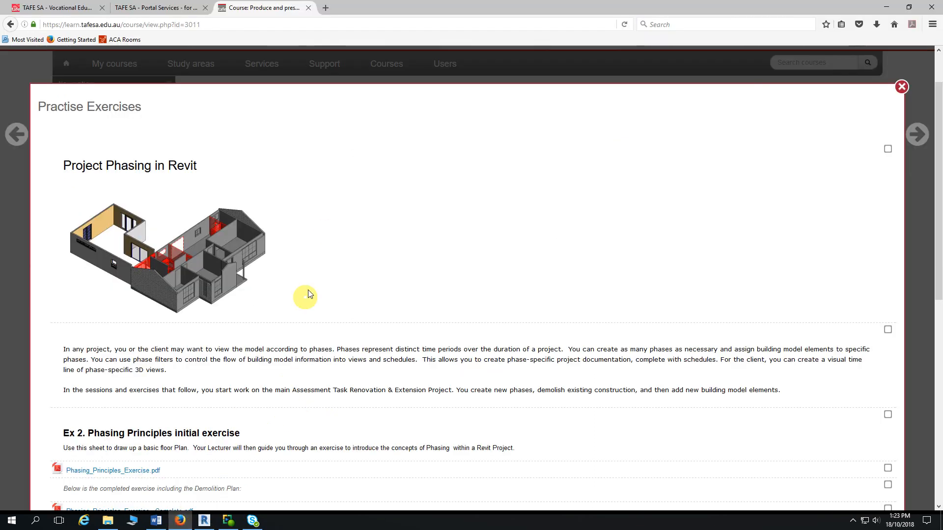
pyautogui.scroll(-2, 329, 235)
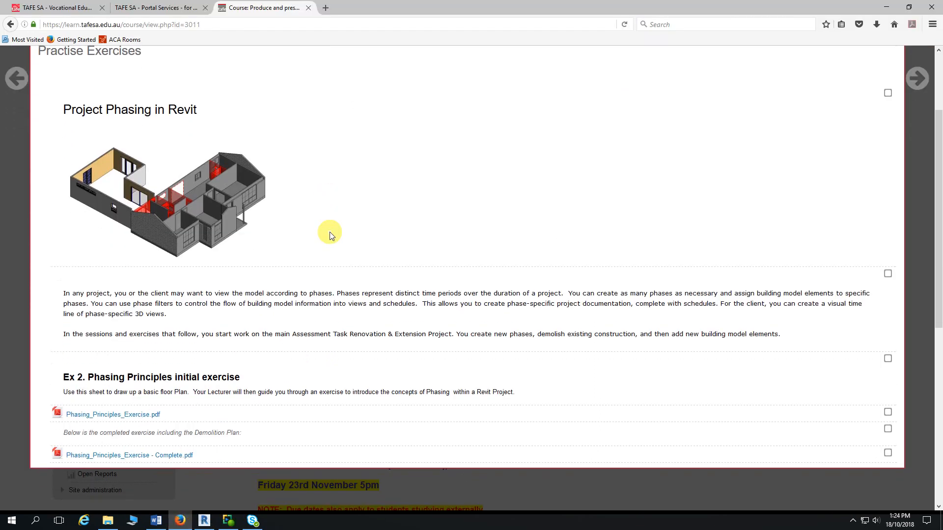
pyautogui.scroll(2, 330, 235)
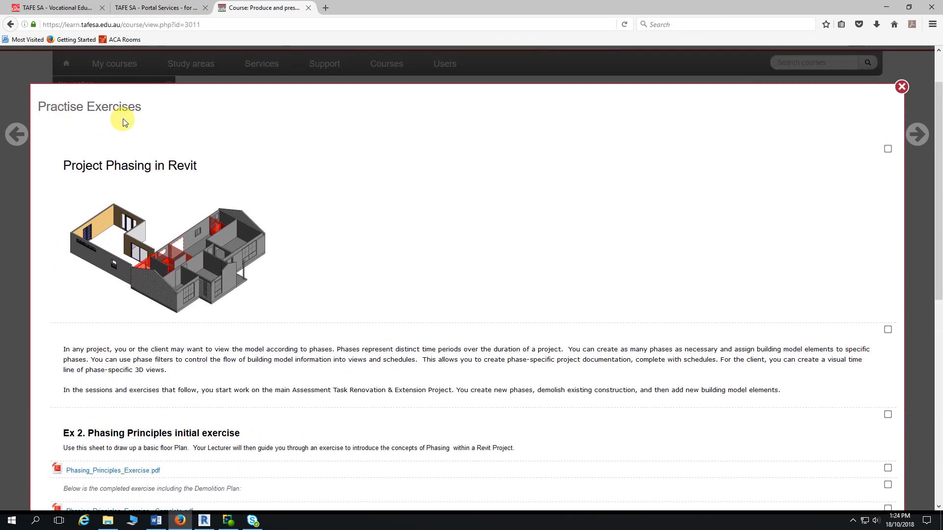
pyautogui.scroll(-7, 270, 200)
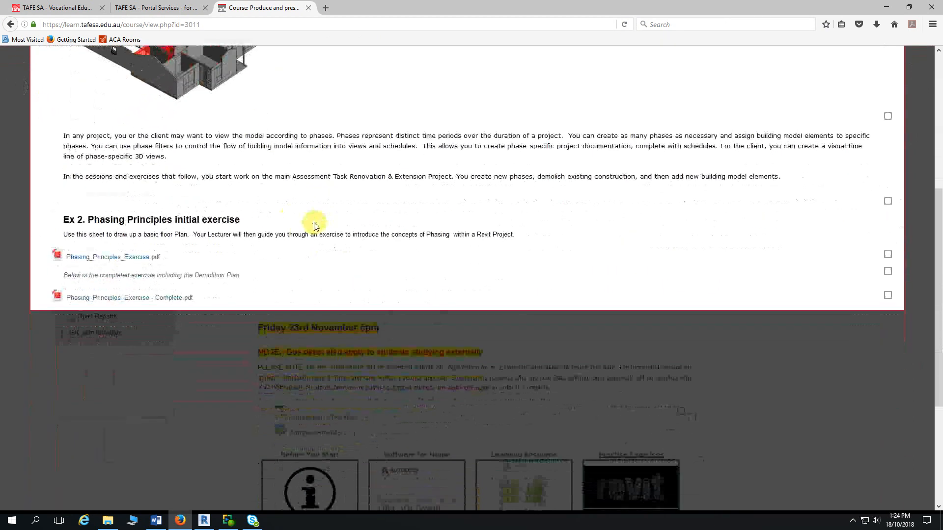
pyautogui.click(142, 289)
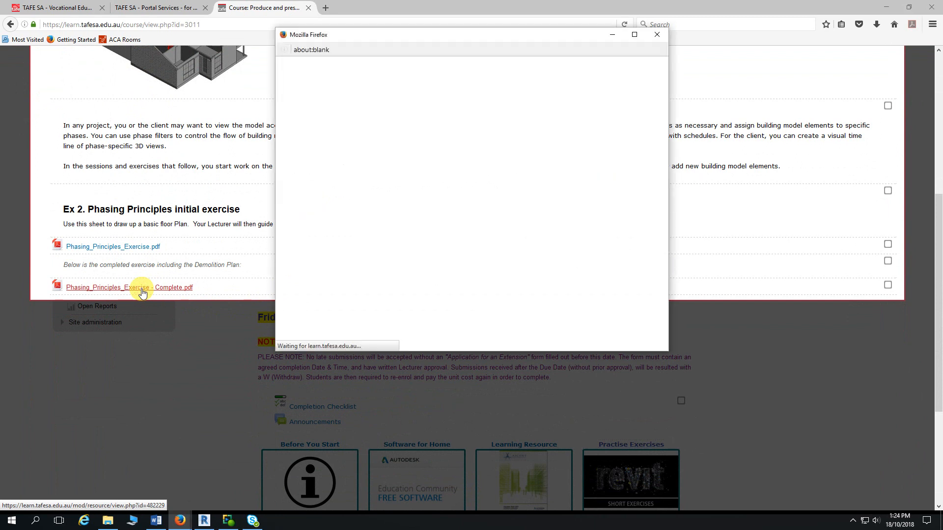
pyautogui.click(634, 35)
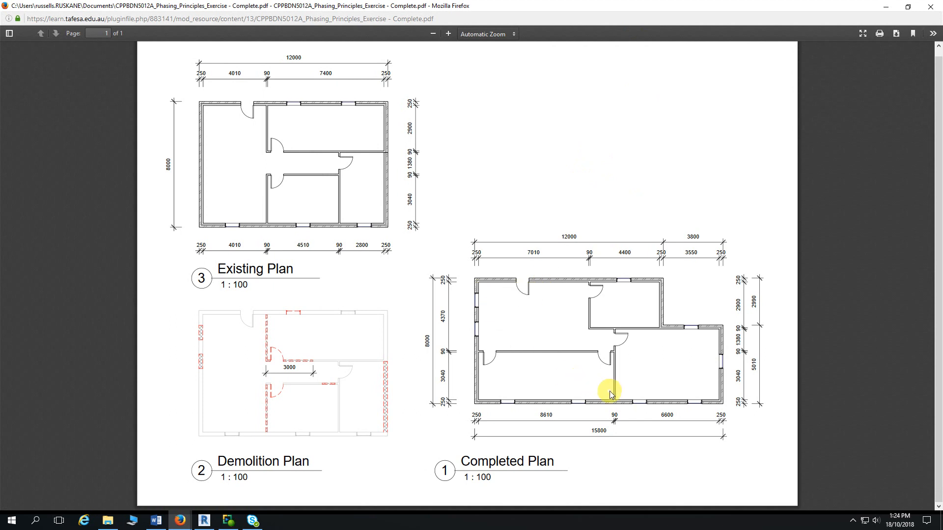
# Step: Examine the Completed Plan's new walls and dimensions and compare them with the Demolition Plan in the PDF
pyautogui.keyDown('ctrl'); pyautogui.scroll(4, 607, 390); pyautogui.keyUp('ctrl')
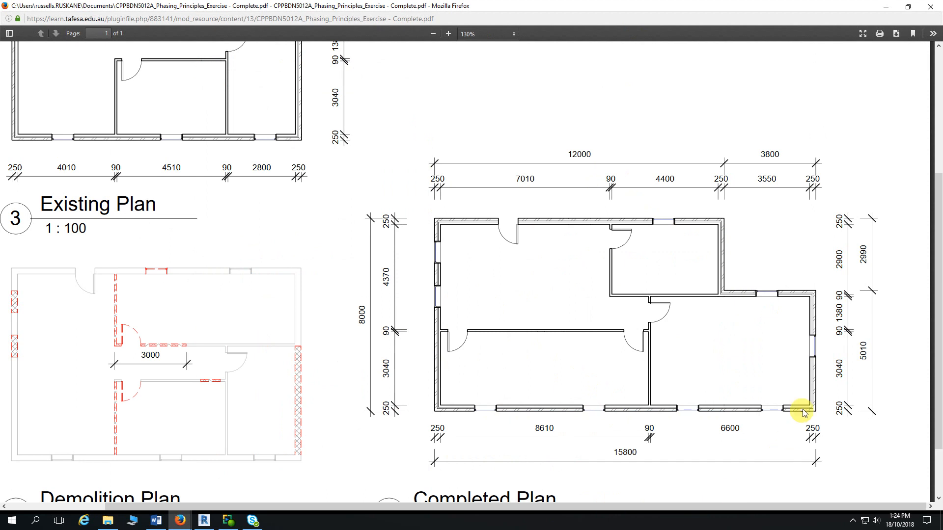
pyautogui.scroll(-2, 797, 417)
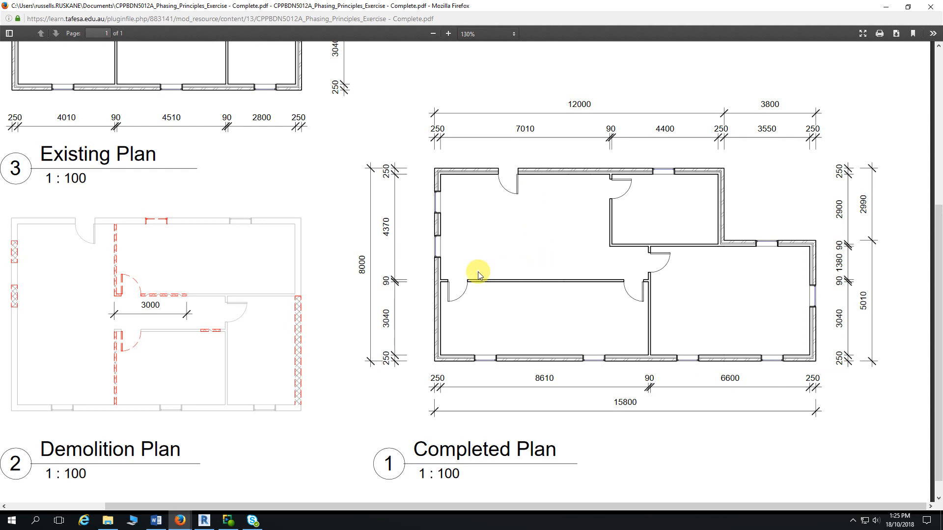
pyautogui.hscroll(-3, 506, 259)
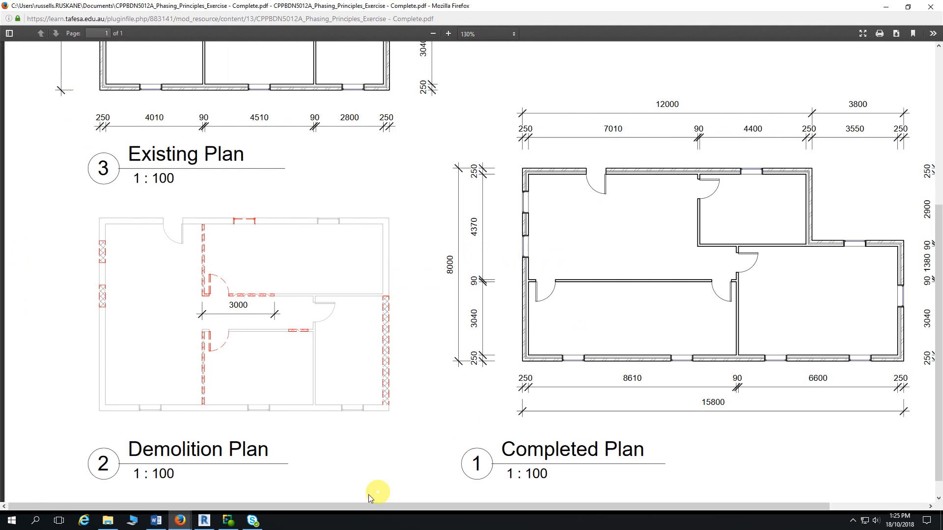
# Step: Switch to Revit and draw three Brick veneer - 250 timber walls, matching the existing east wall, enclosing an extension projecting about 3360 mm east
pyautogui.click(204, 520)
pyautogui.moveTo(736, 224); pyautogui.dragTo(734, 207, button='middle')
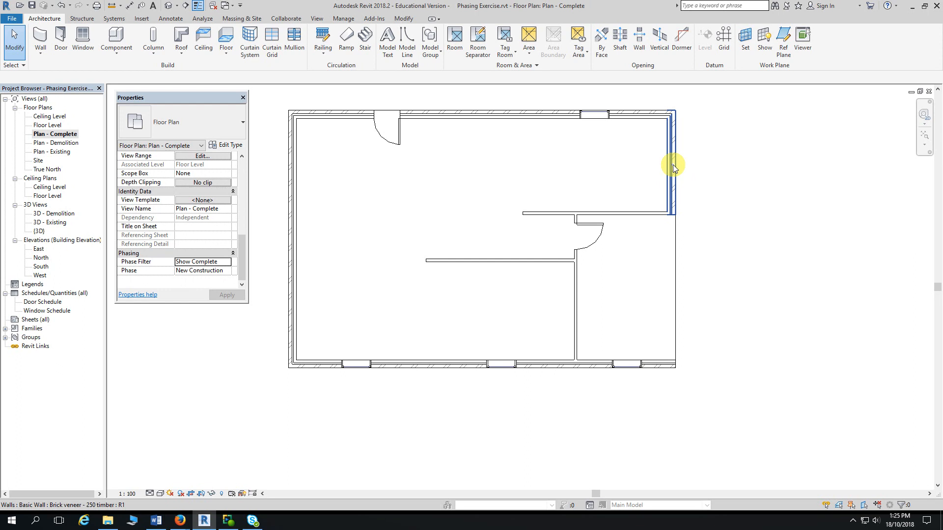
pyautogui.click(672, 180)
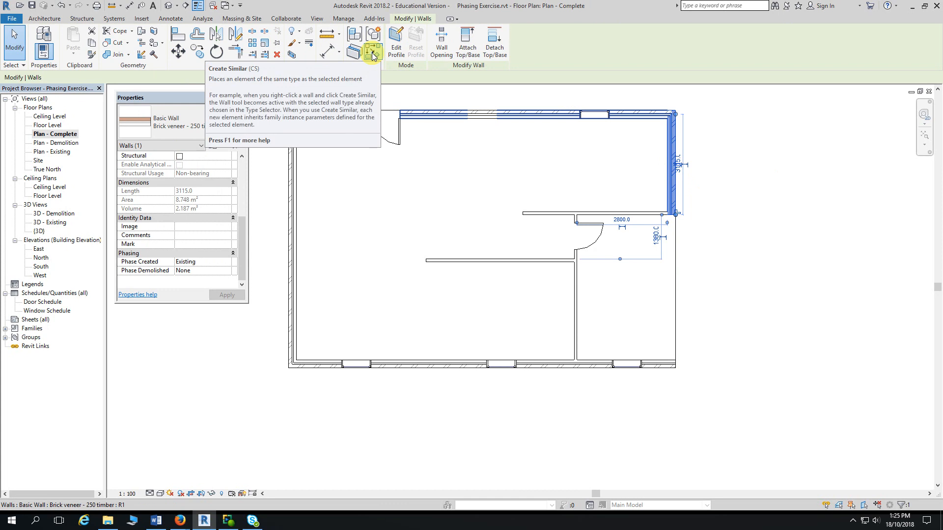
pyautogui.click(373, 54)
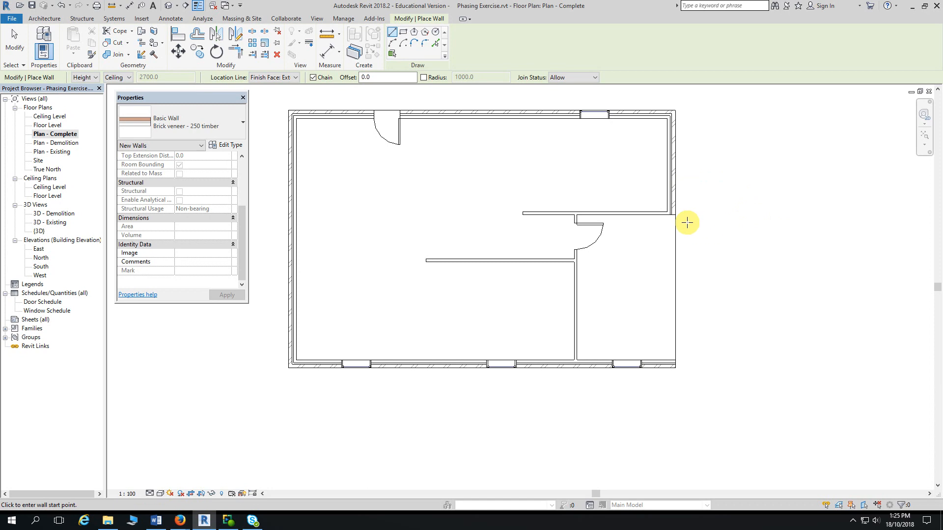
pyautogui.scroll(2, 712, 227)
pyautogui.moveTo(712, 227); pyautogui.dragTo(610, 140, button='middle')
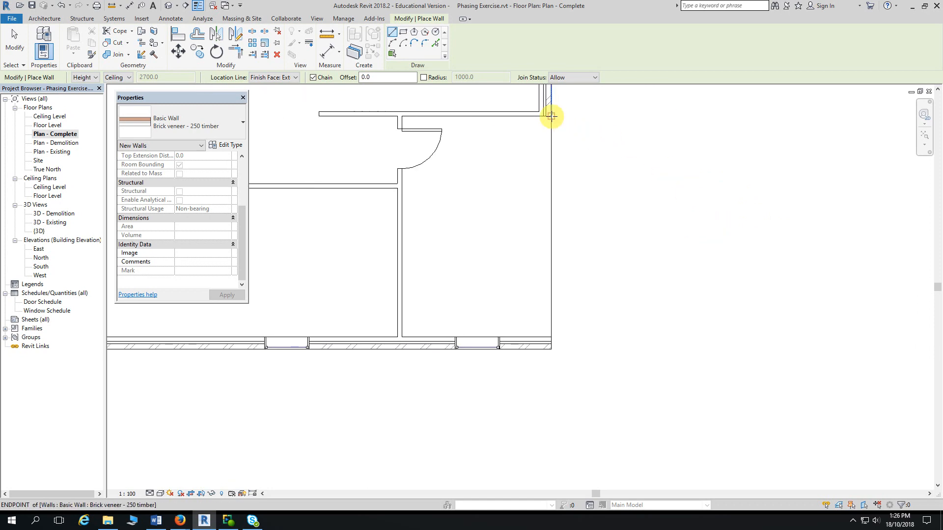
pyautogui.click(551, 116)
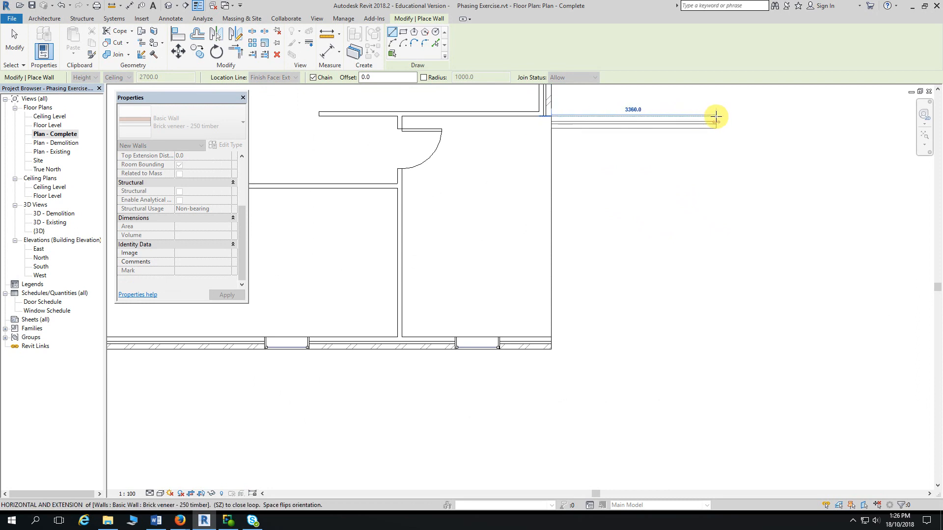
pyautogui.click(715, 116)
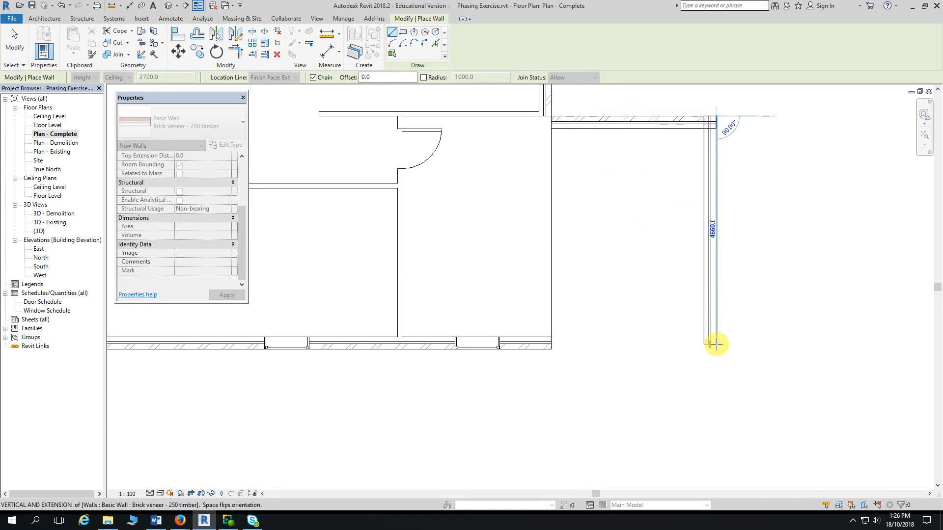
pyautogui.click(716, 350)
pyautogui.click(546, 349)
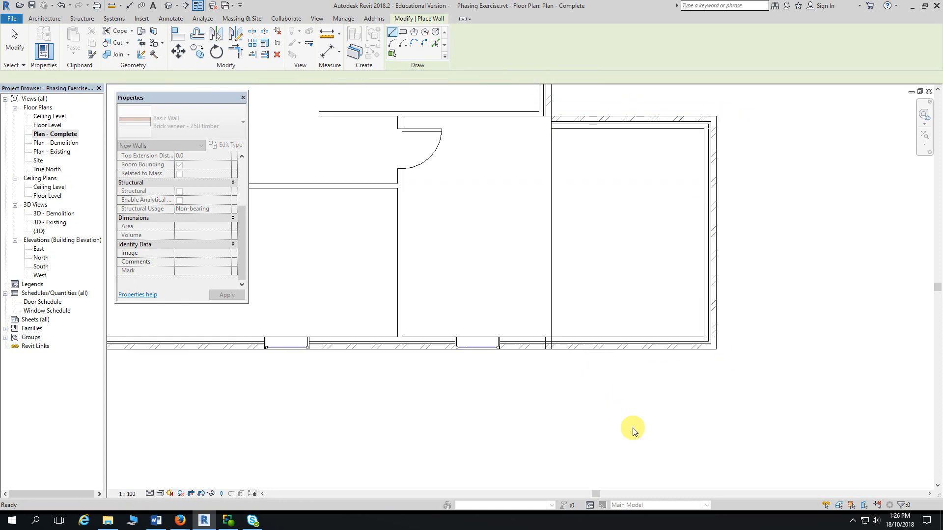
pyautogui.press('Escape')
pyautogui.press('Escape')
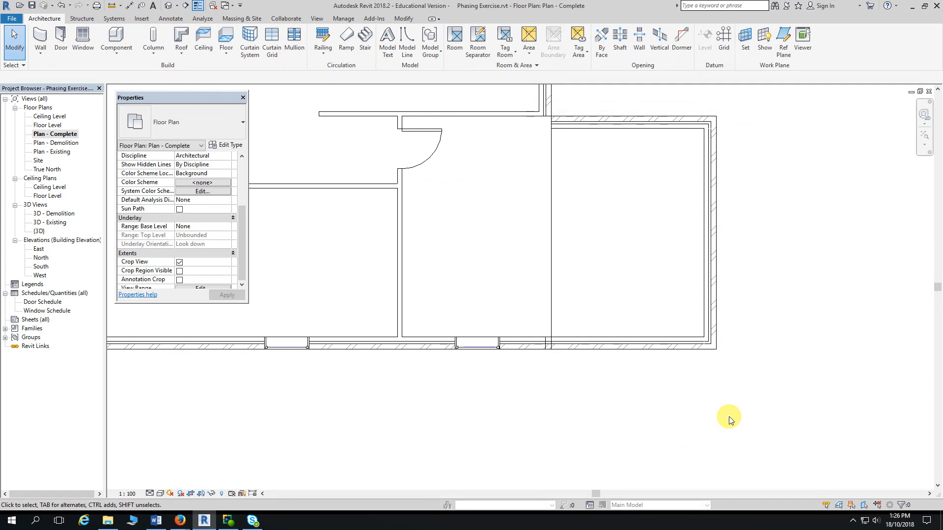
# Step: Align the inner face of the extension's north wall with the south face of the existing internal stud wall
pyautogui.moveTo(835, 293); pyautogui.dragTo(829, 270, button='middle')
pyautogui.scroll(-2, 820, 265)
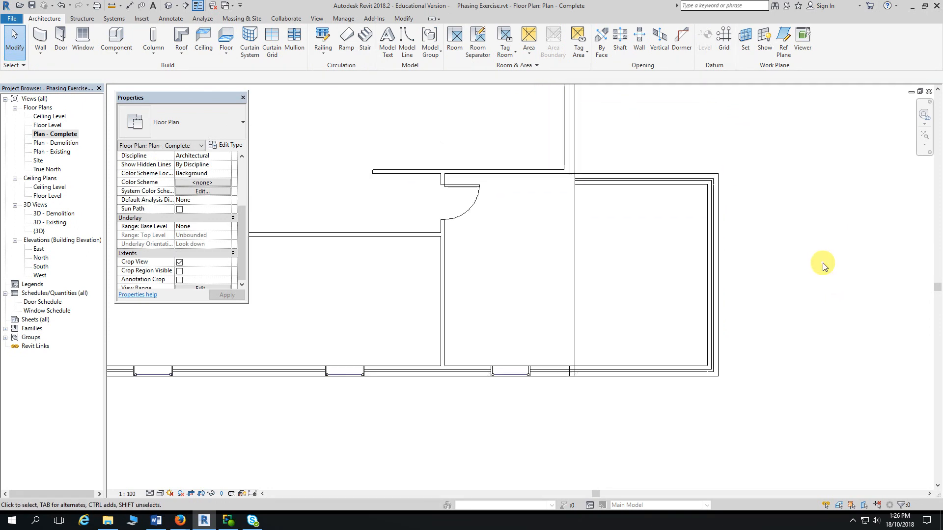
pyautogui.scroll(1, 671, 148)
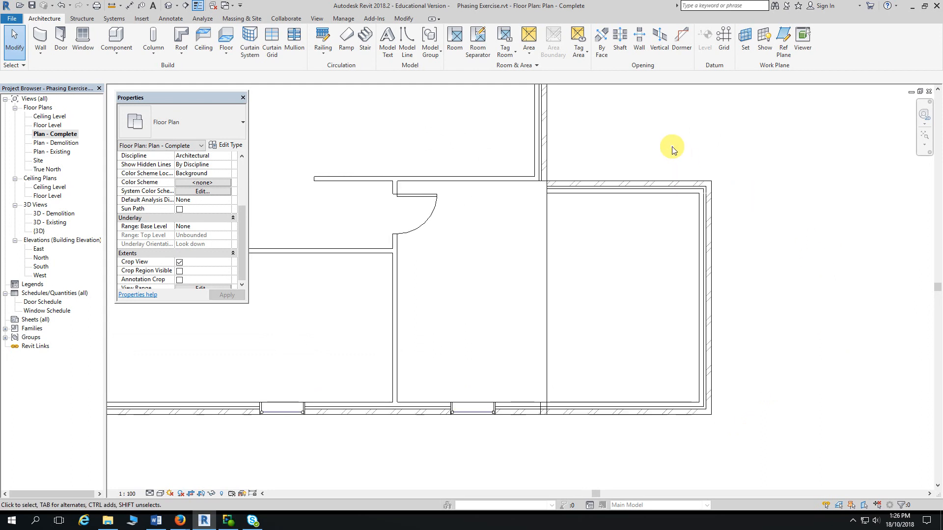
pyautogui.scroll(1, 669, 147)
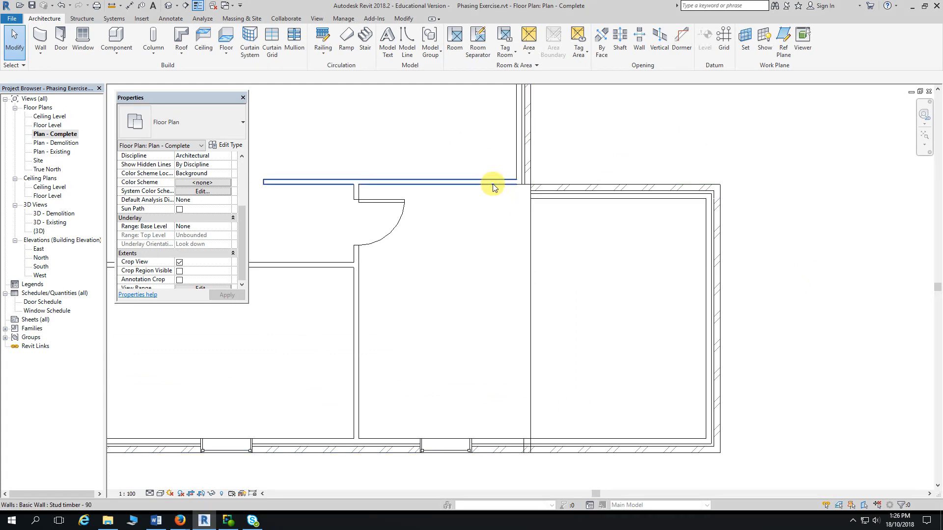
pyautogui.moveTo(716, 153); pyautogui.dragTo(701, 119, button='middle')
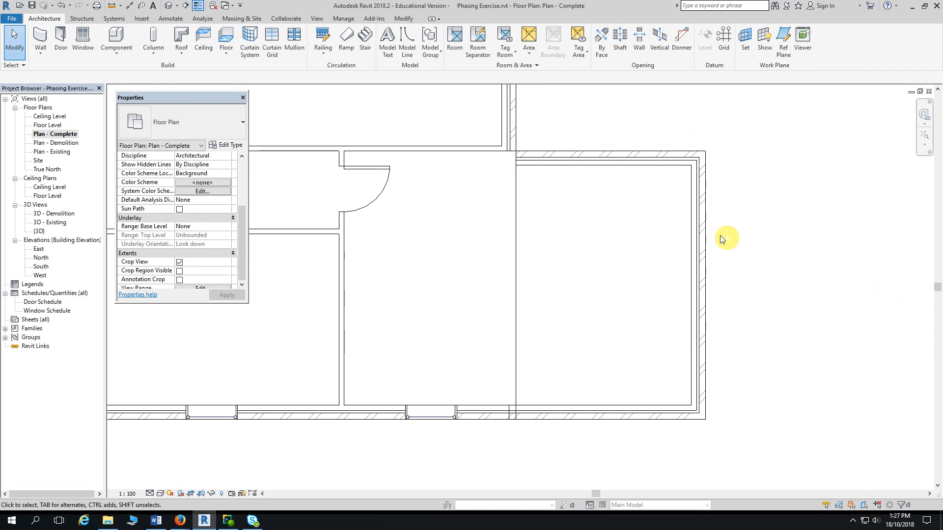
pyautogui.moveTo(616, 137); pyautogui.dragTo(684, 142, button='middle')
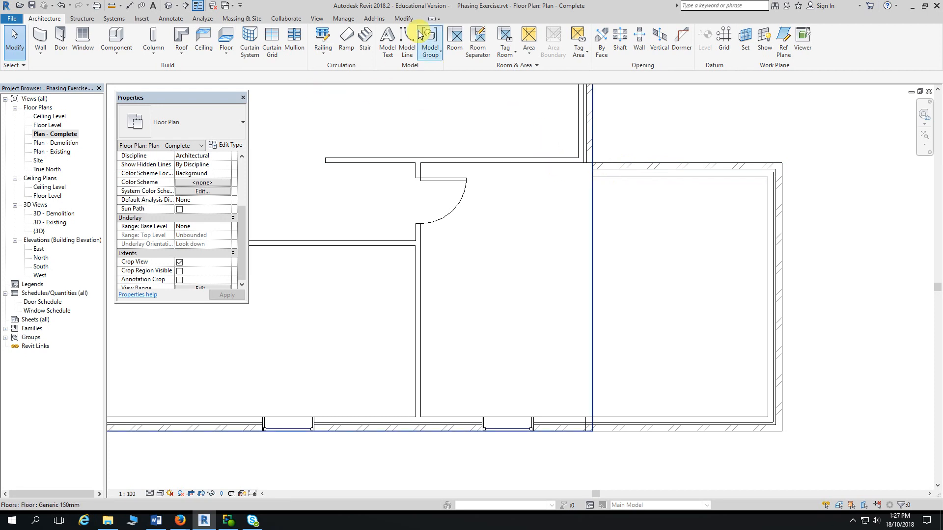
pyautogui.click(403, 18)
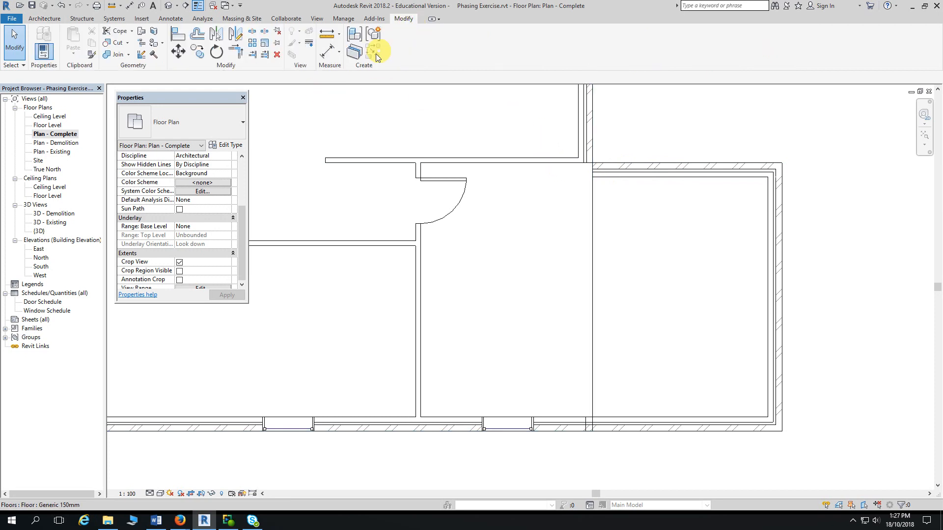
pyautogui.click(178, 33)
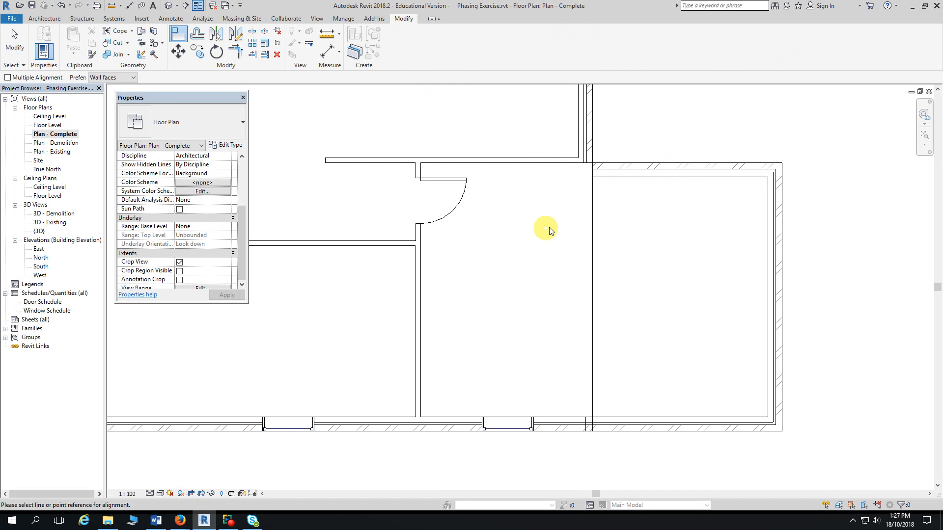
pyautogui.click(525, 163)
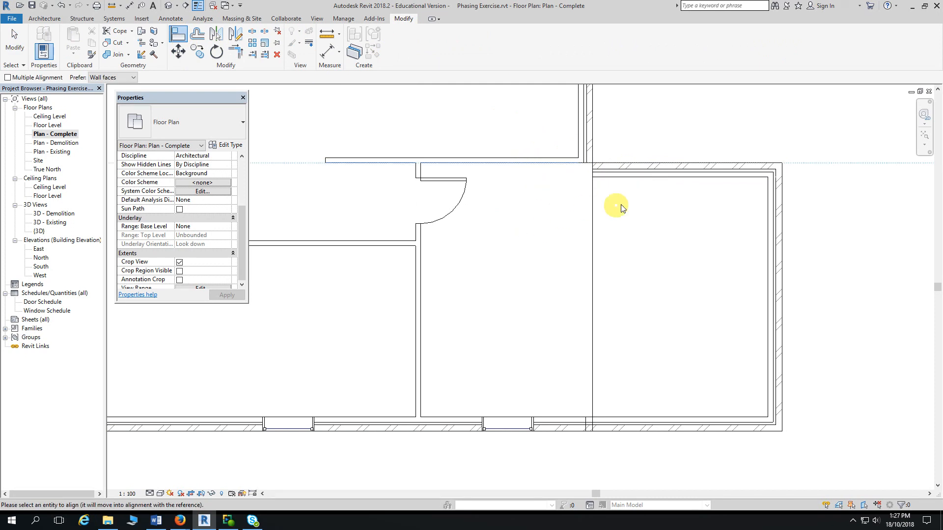
pyautogui.click(640, 178)
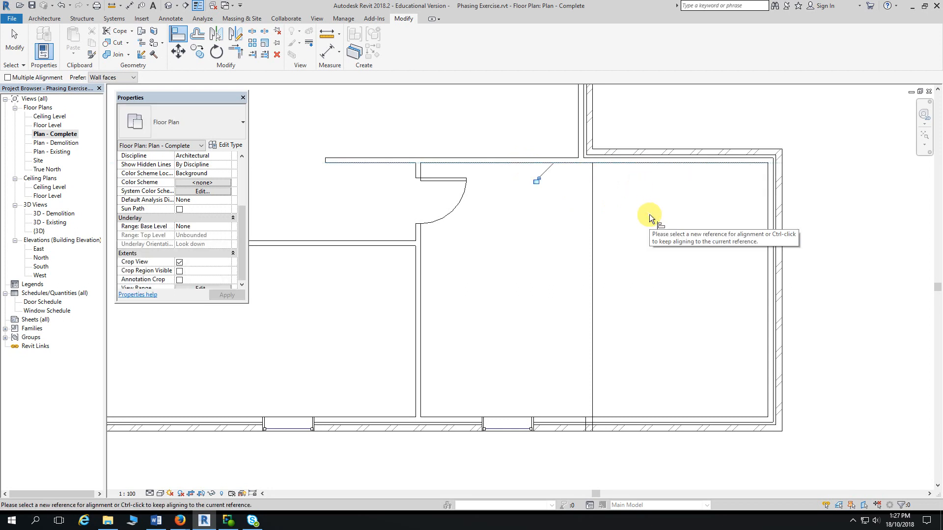
pyautogui.moveTo(856, 331)
pyautogui.mouseDown(button='middle')
pyautogui.moveTo(841, 273)
pyautogui.moveTo(843, 347)
pyautogui.moveTo(848, 339)
pyautogui.mouseUp(button='middle')
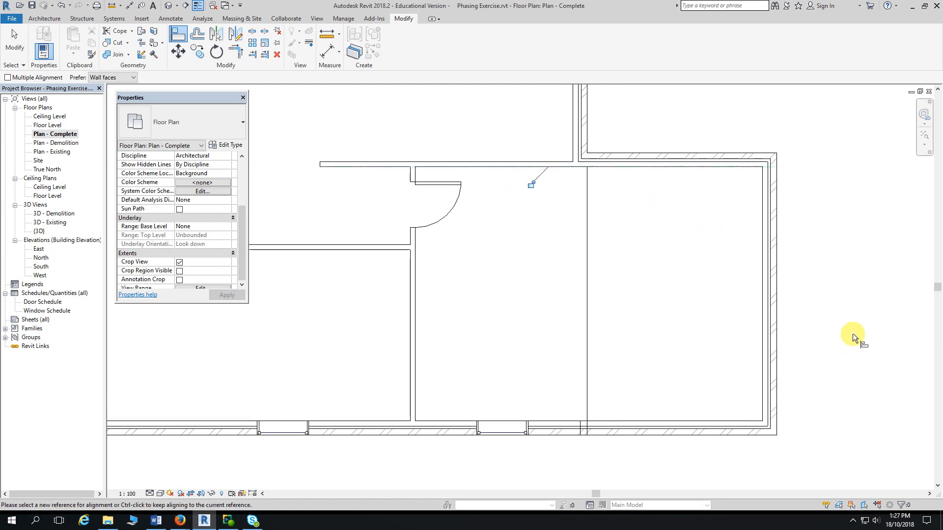
pyautogui.press('Escape')
# Step: Place a chained aligned dimension north of the house, from the west wall's outer face through the existing east wall to the extension's east wall
pyautogui.scroll(-2, 858, 294)
pyautogui.moveTo(856, 294); pyautogui.dragTo(826, 256, button='middle')
pyautogui.scroll(-1, 805, 226)
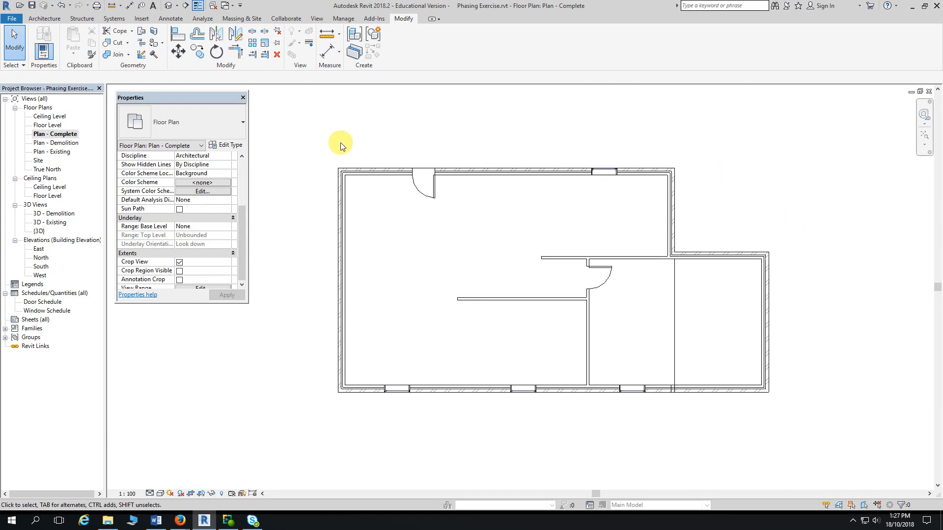
pyautogui.click(131, 7)
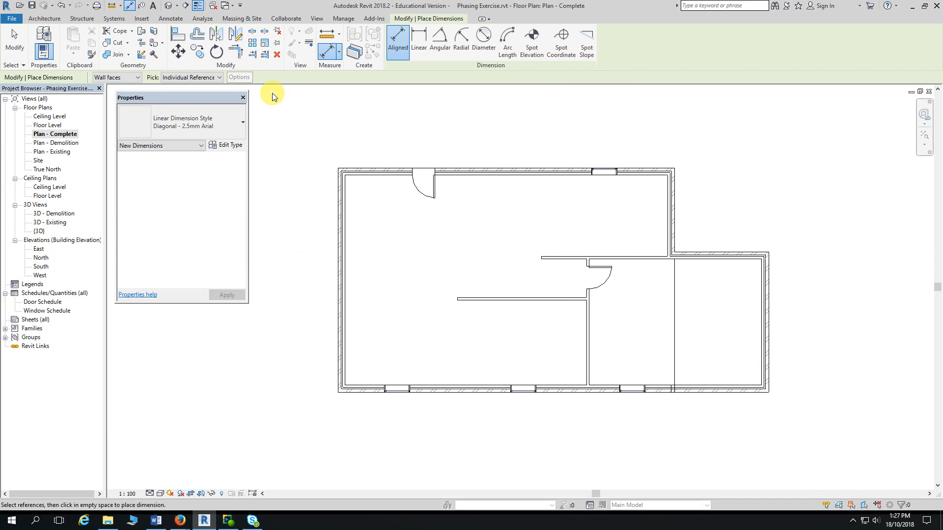
pyautogui.click(340, 171)
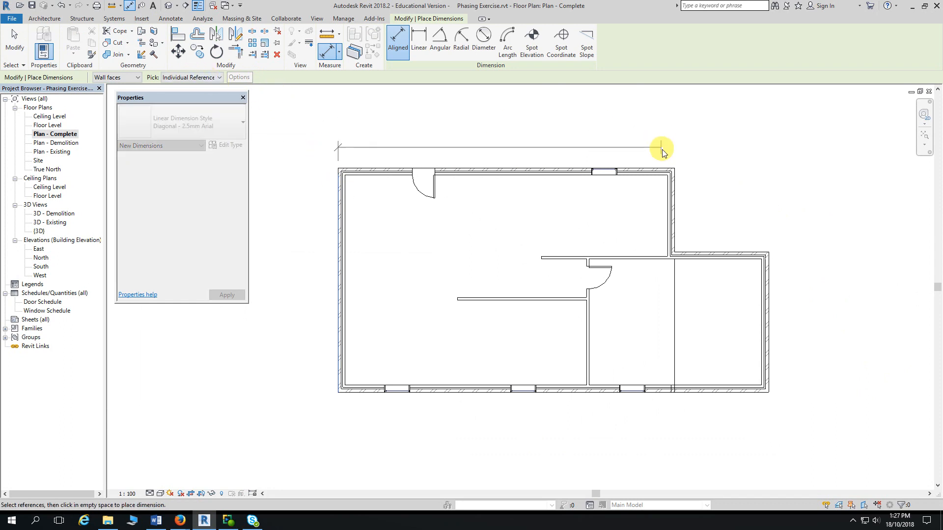
pyautogui.click(674, 170)
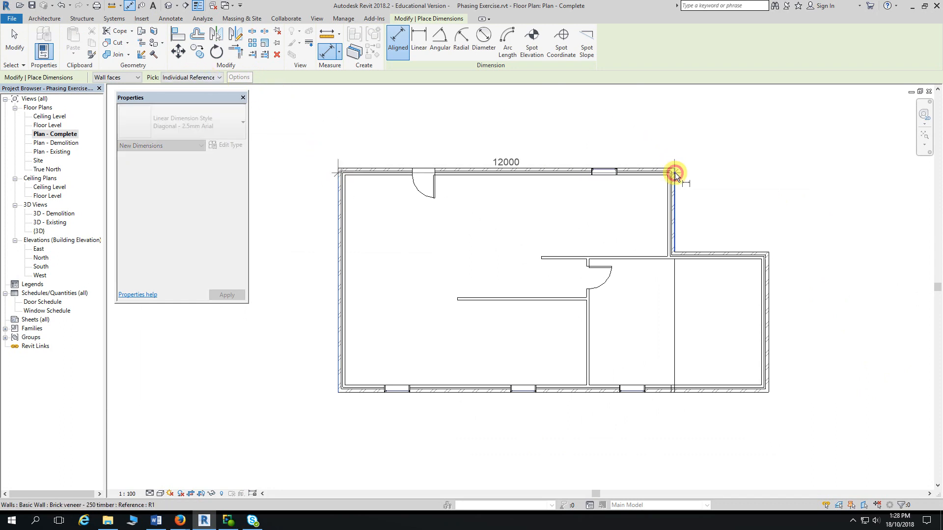
pyautogui.click(768, 263)
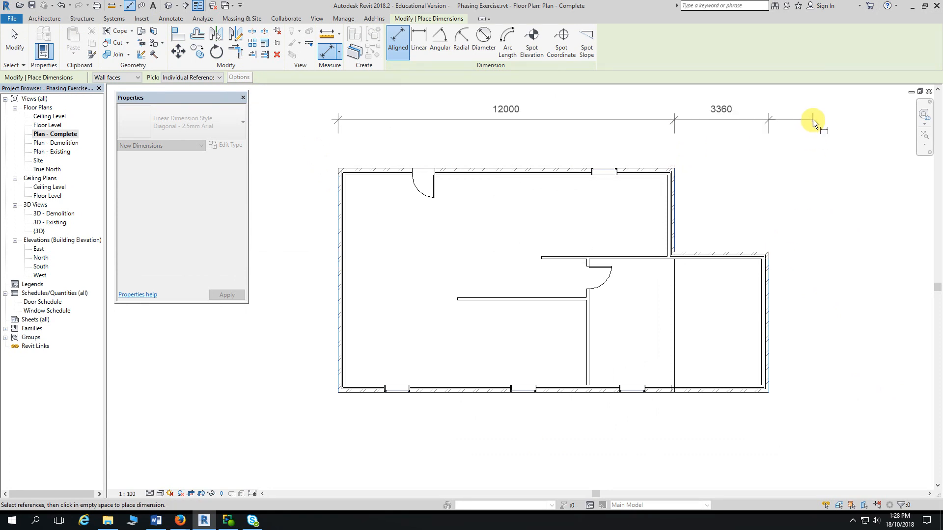
pyautogui.click(812, 119)
pyautogui.press('Escape')
pyautogui.press('Escape')
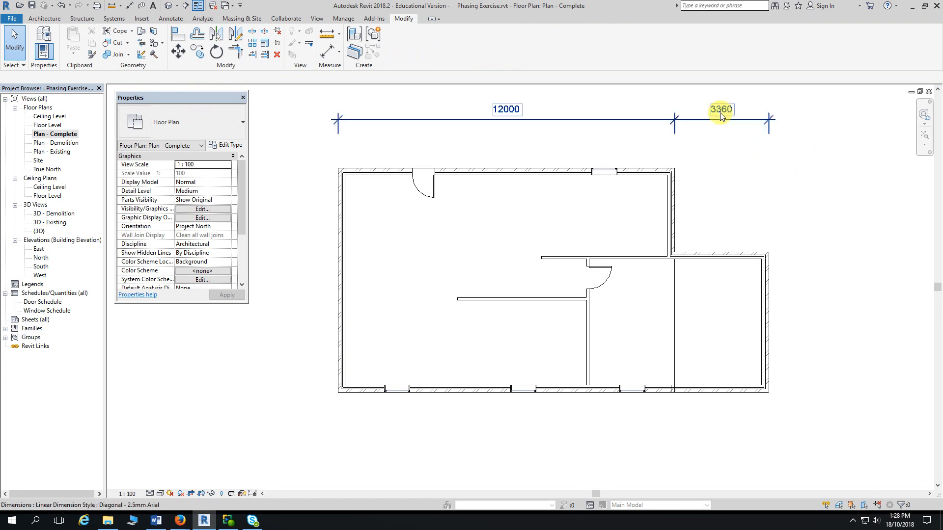
# Step: Set the extension's projection to 3800 mm by moving its east wall through the chained dimension
pyautogui.click(768, 317)
pyautogui.click(719, 110)
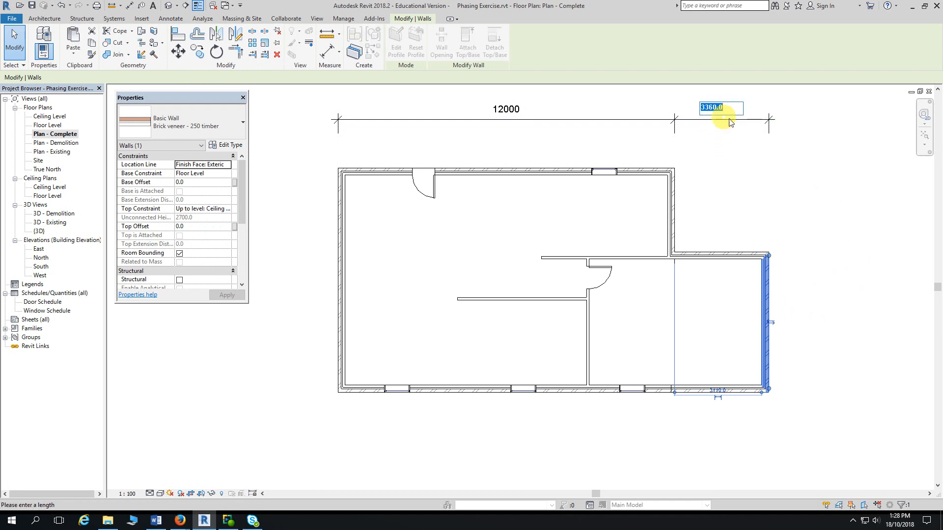
pyautogui.write('3800')
pyautogui.press('Return')
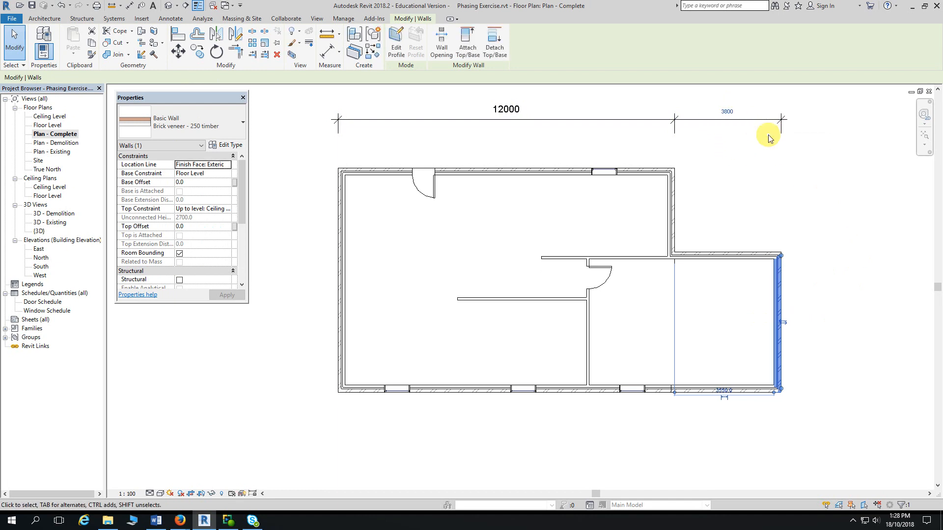
pyautogui.click(862, 252)
pyautogui.moveTo(858, 252); pyautogui.dragTo(863, 268, button='middle')
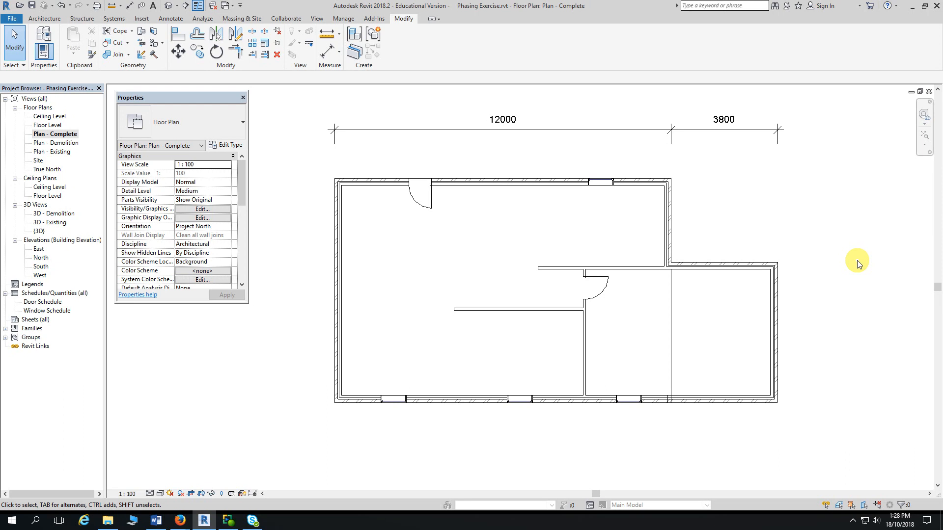
# Step: Pull the west end of the extension's south wall back east from the overlapping existing wall, leaving a gap between them
pyautogui.moveTo(852, 304); pyautogui.dragTo(837, 211, button='middle')
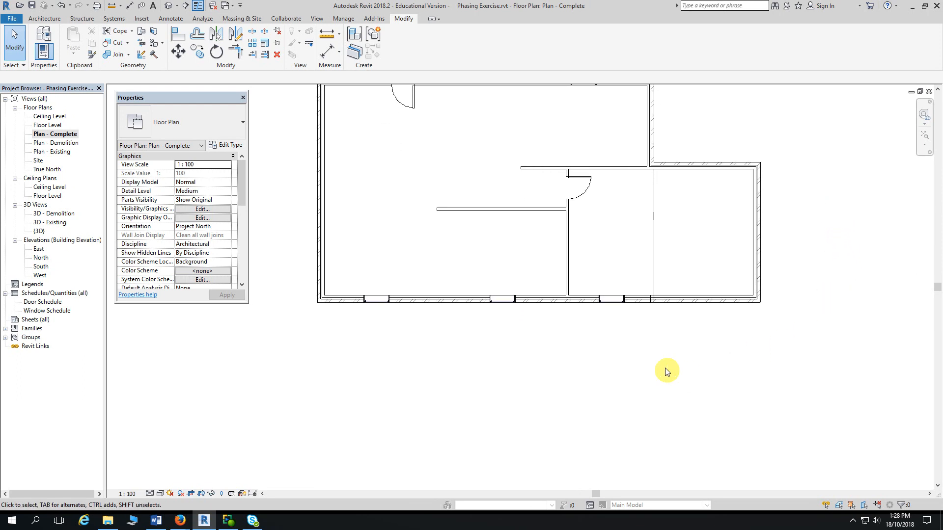
pyautogui.scroll(4, 668, 346)
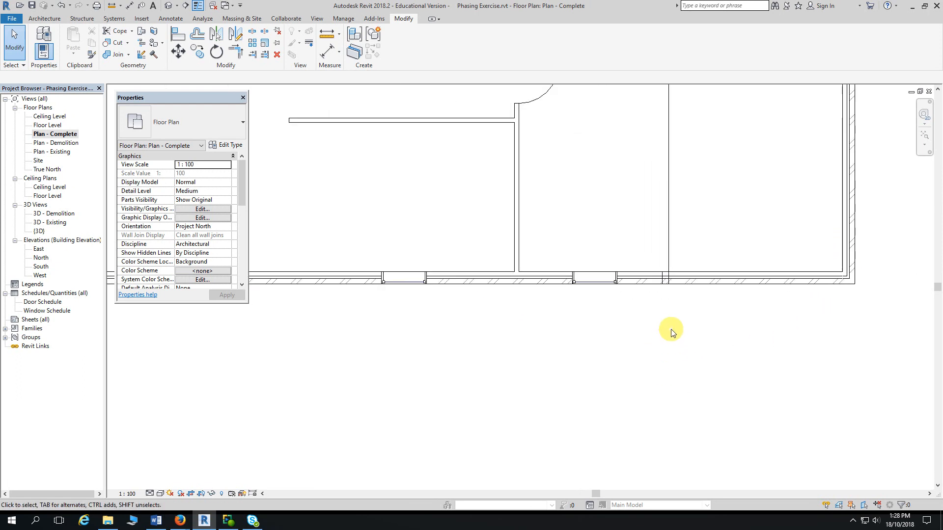
pyautogui.moveTo(680, 329); pyautogui.dragTo(598, 302, button='middle')
pyautogui.scroll(1, 598, 301)
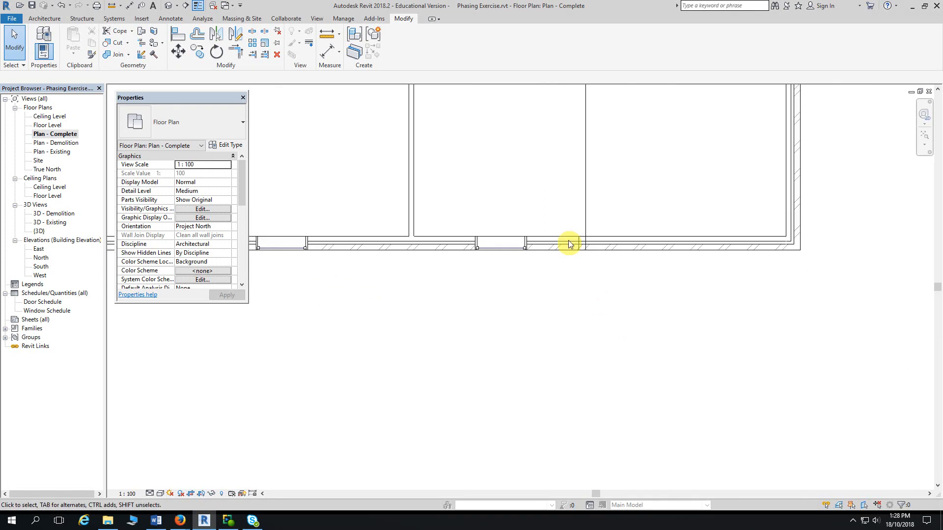
pyautogui.click(550, 204)
pyautogui.click(548, 291)
pyautogui.moveTo(543, 287); pyautogui.dragTo(625, 203)
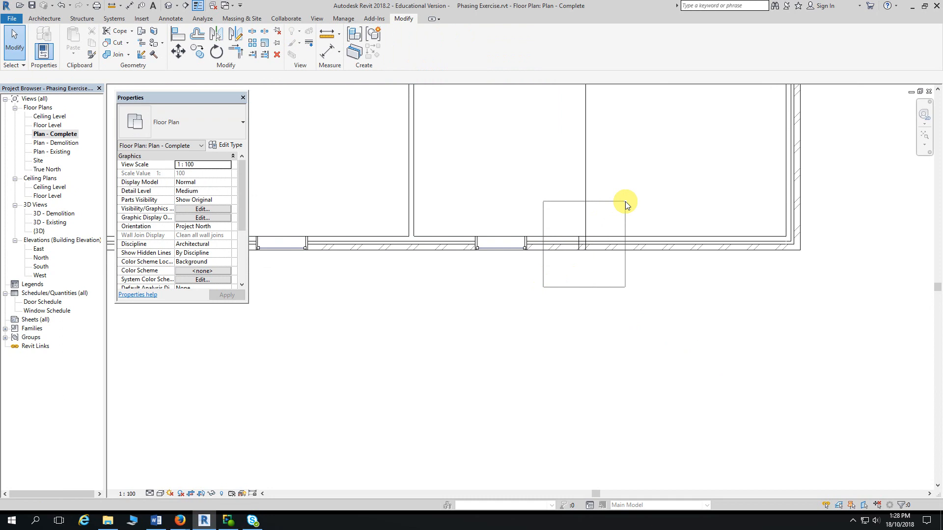
pyautogui.scroll(3, 625, 202)
pyautogui.moveTo(625, 201); pyautogui.dragTo(626, 201)
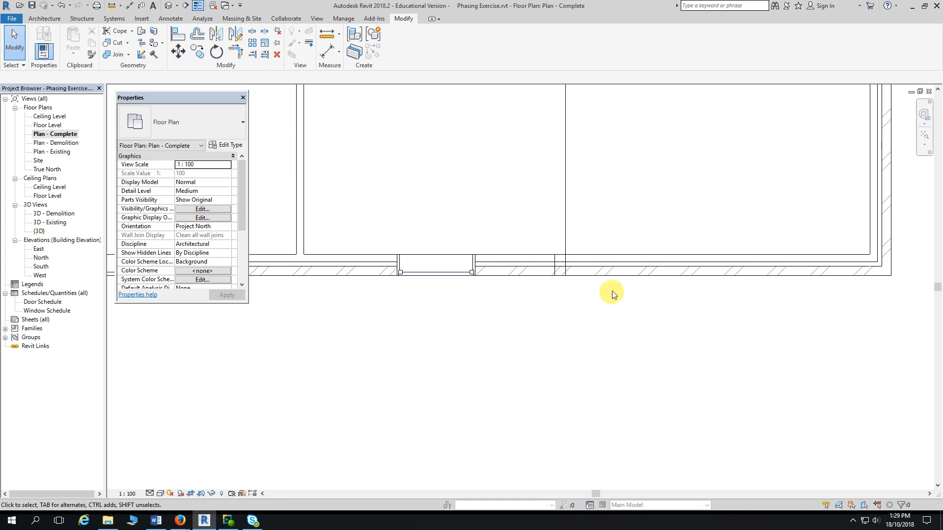
pyautogui.click(614, 275)
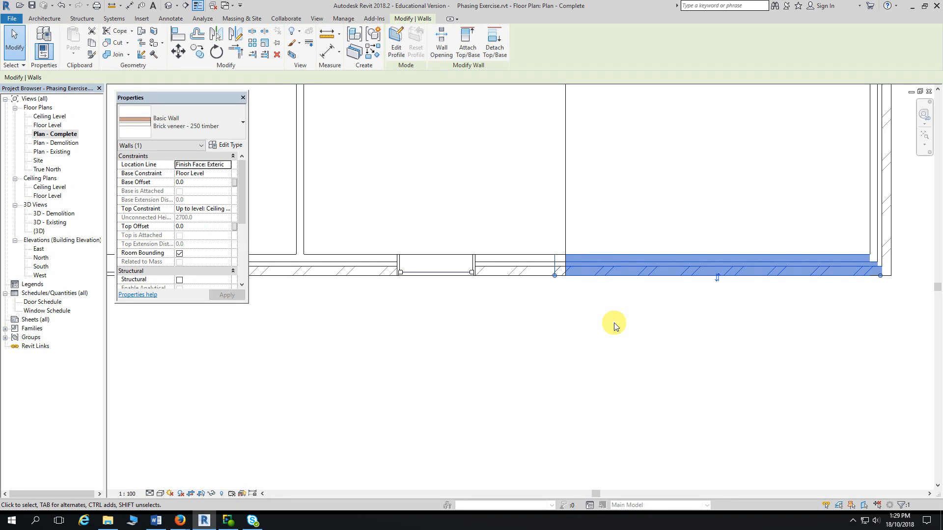
pyautogui.moveTo(550, 286); pyautogui.dragTo(489, 199, button='middle')
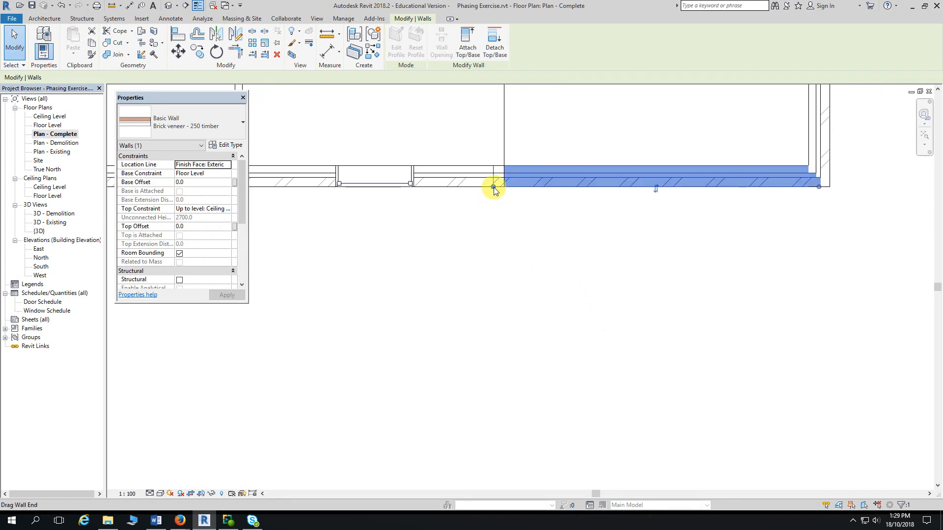
pyautogui.moveTo(493, 188); pyautogui.dragTo(555, 184)
pyautogui.click(575, 259)
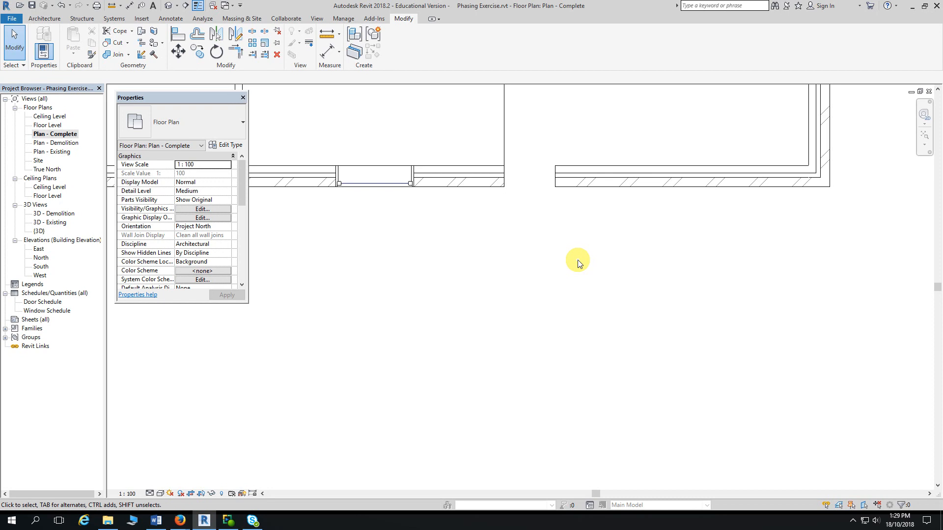
# Step: Disallow wall joining at the west end of the extension's south wall
pyautogui.click(603, 186)
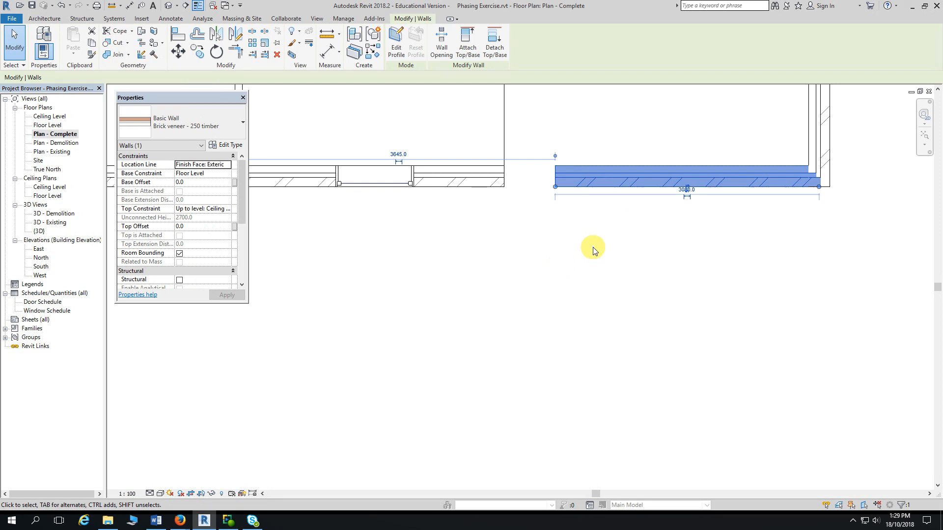
pyautogui.moveTo(555, 187); pyautogui.dragTo(557, 190)
pyautogui.rightClick(556, 188)
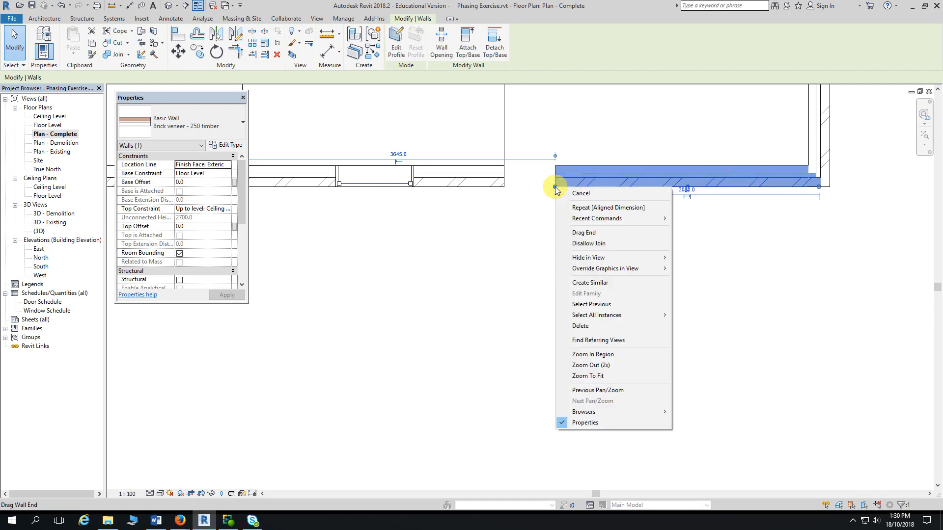
pyautogui.click(567, 243)
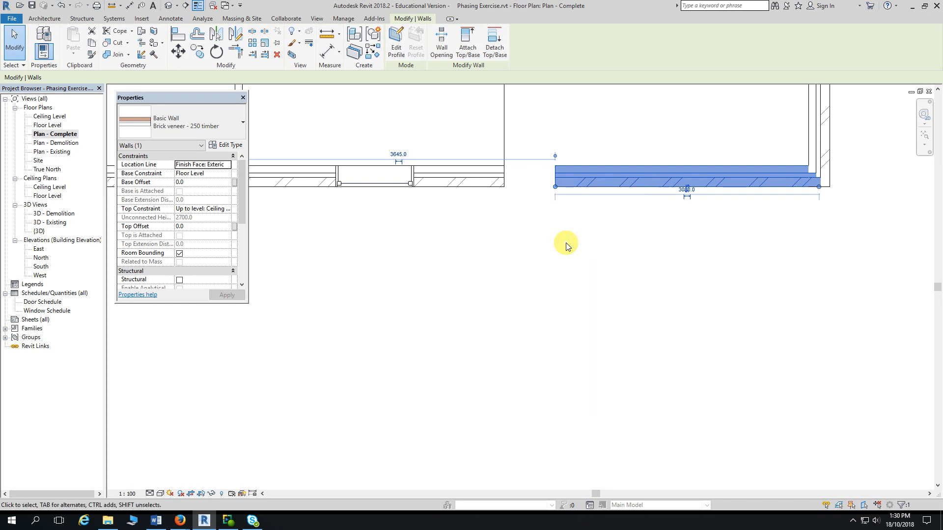
pyautogui.click(596, 217)
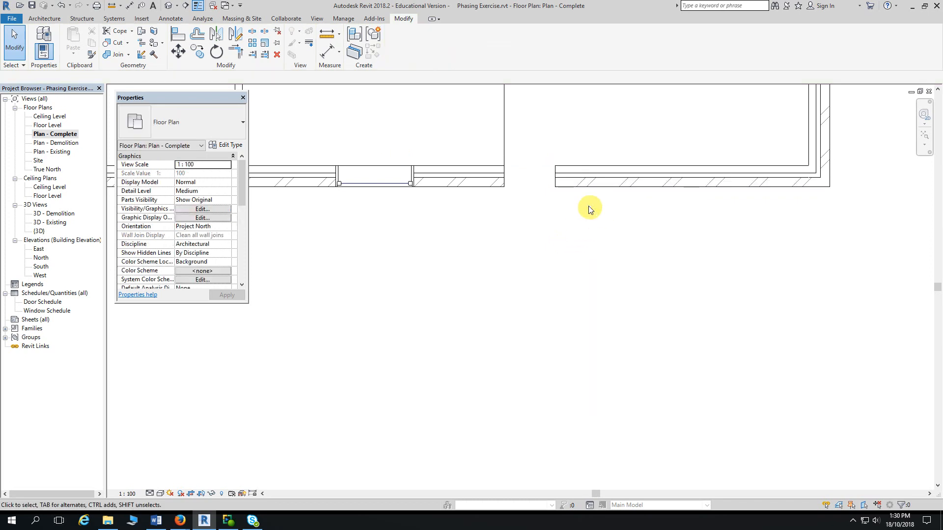
pyautogui.click(583, 188)
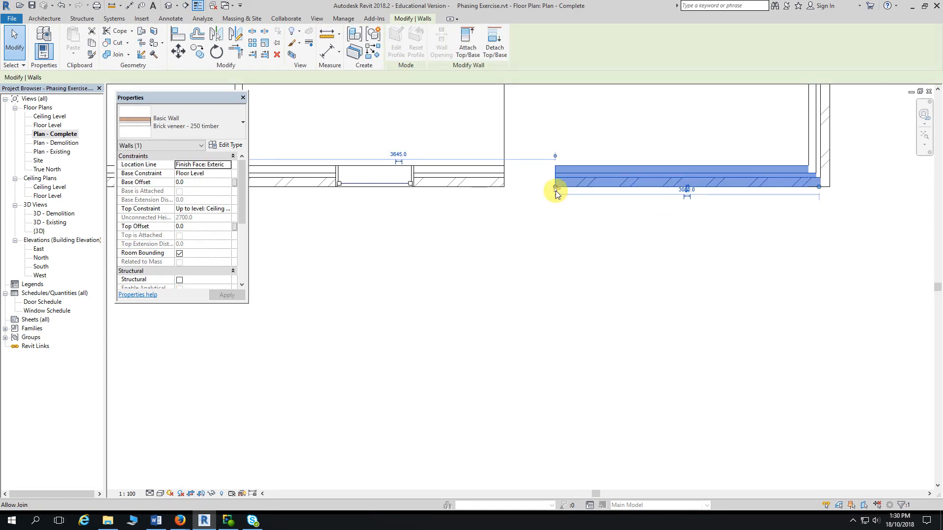
pyautogui.scroll(2, 556, 191)
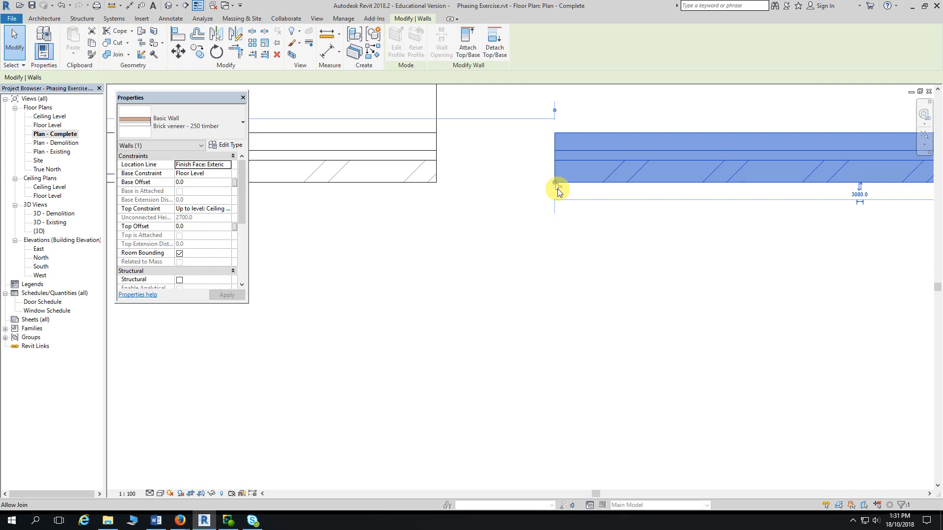
pyautogui.click(556, 194)
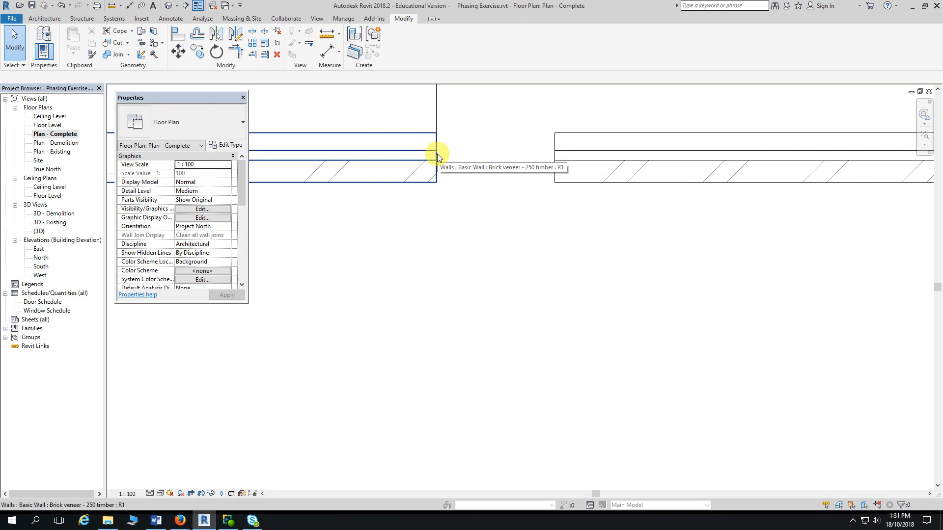
# Step: Align the west end of the extension's south wall with the east end of the existing south wall, closing the gap
pyautogui.click(180, 35)
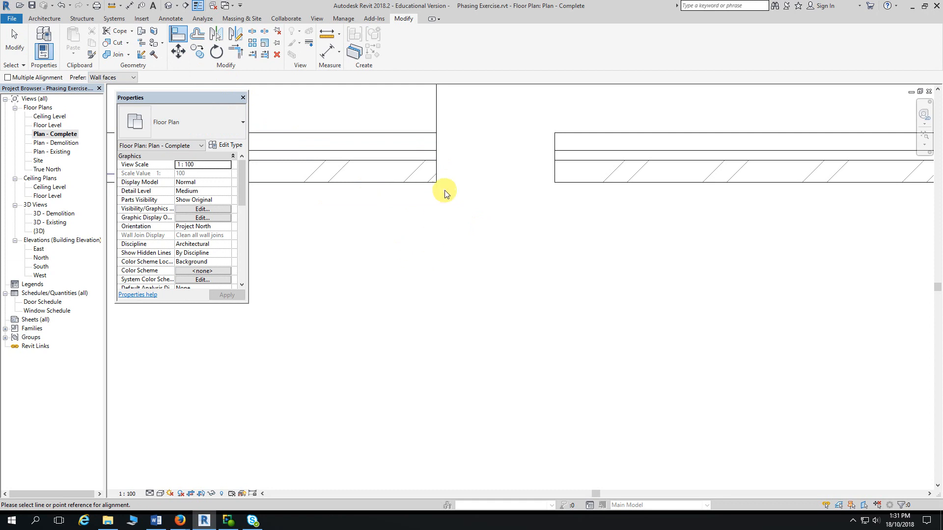
pyautogui.click(438, 154)
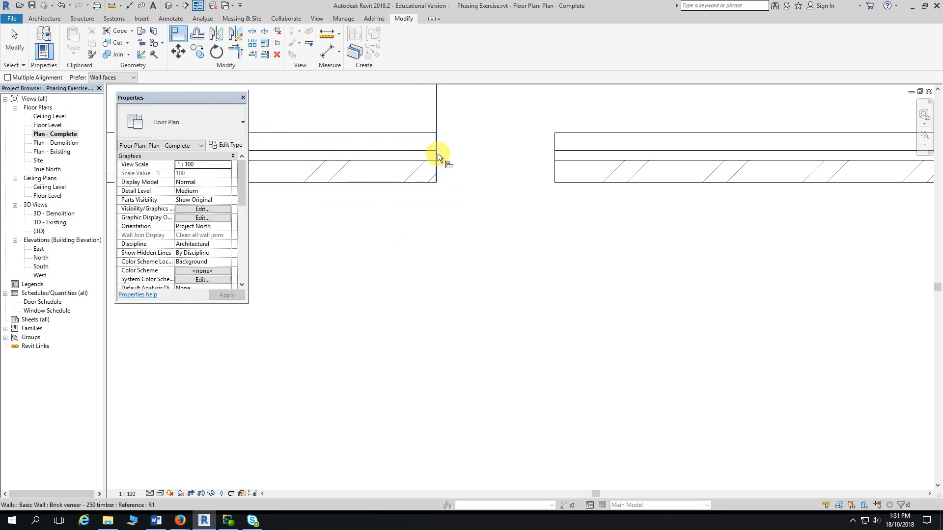
pyautogui.click(554, 157)
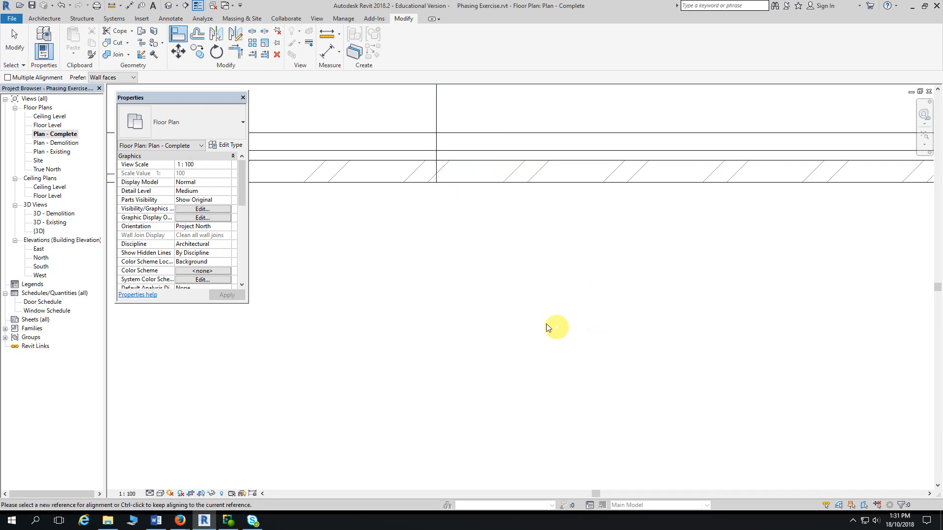
pyautogui.press('Escape')
pyautogui.click(448, 182)
pyautogui.press('Escape')
pyautogui.click(399, 159)
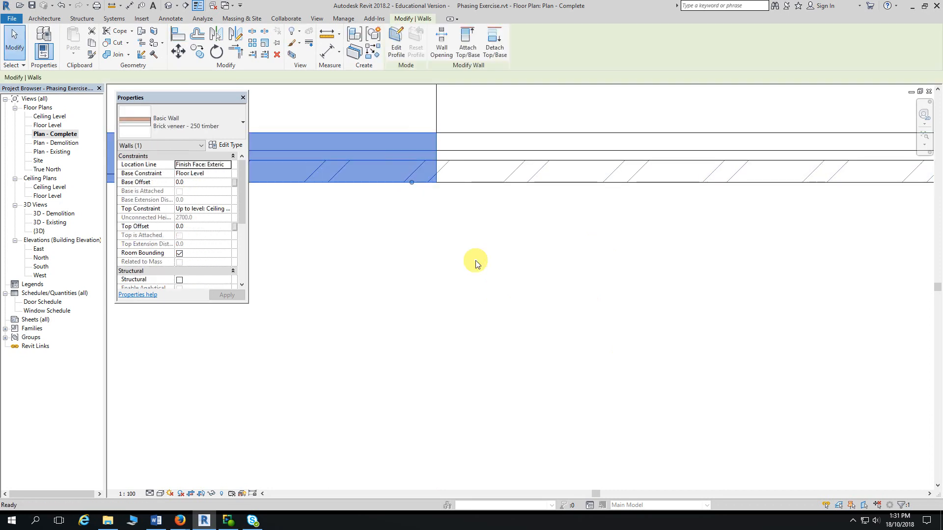
pyautogui.press('Escape')
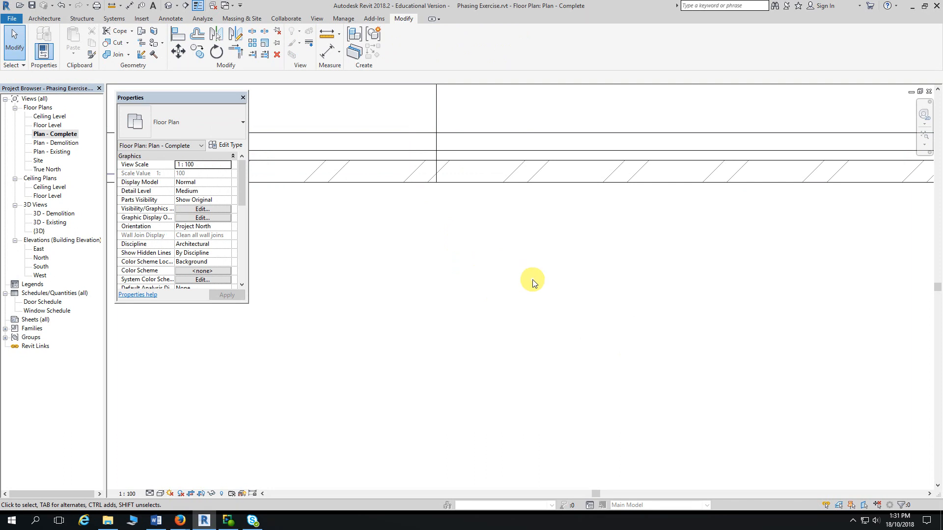
# Step: Draw a Stud timber - 90 wall 2900 mm long from the west end of the upper internal stud wall north to the north external wall
pyautogui.scroll(-2, 564, 341)
pyautogui.scroll(-5, 565, 341)
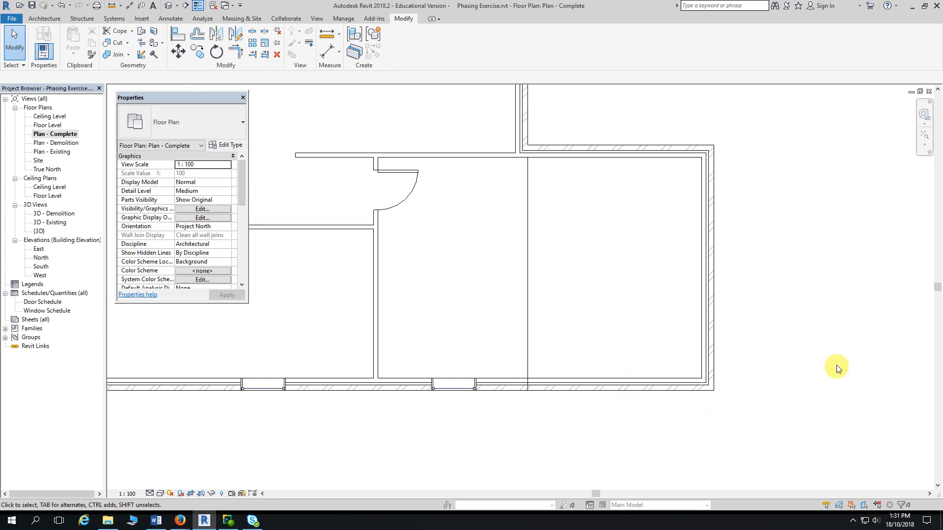
pyautogui.scroll(-2, 822, 314)
pyautogui.moveTo(822, 315); pyautogui.dragTo(781, 350, button='middle')
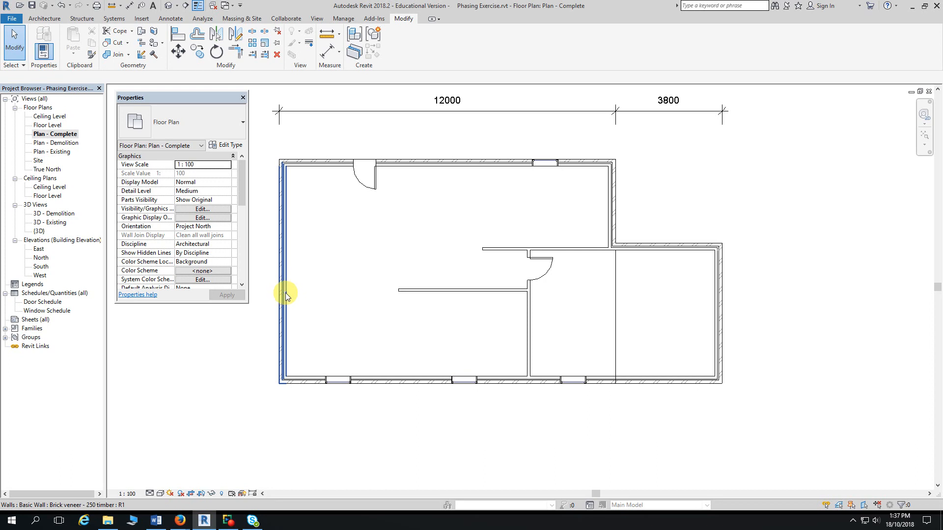
pyautogui.click(502, 250)
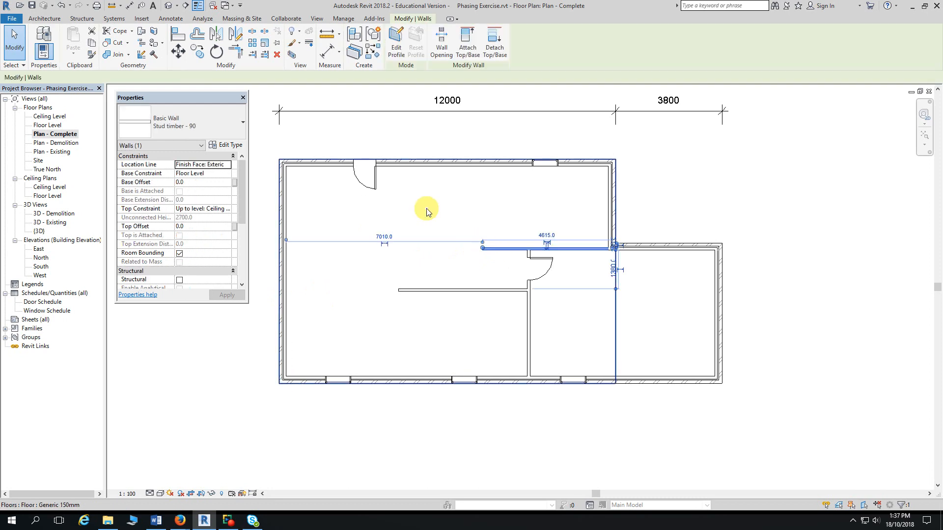
pyautogui.click(374, 52)
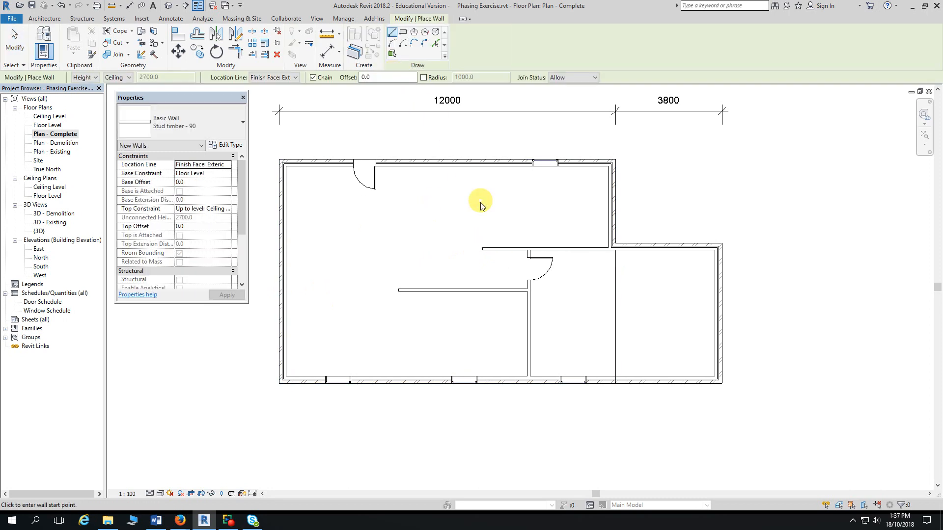
pyautogui.click(482, 247)
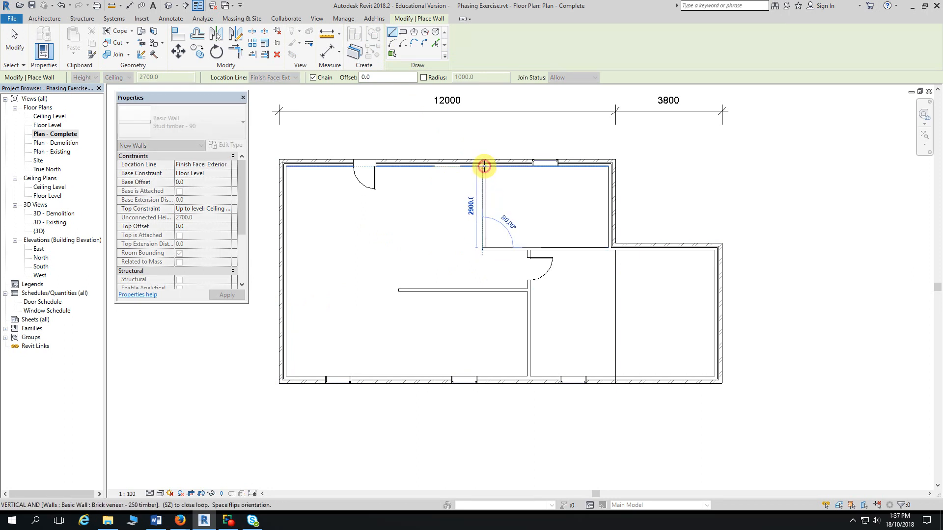
pyautogui.click(483, 167)
pyautogui.press('Escape')
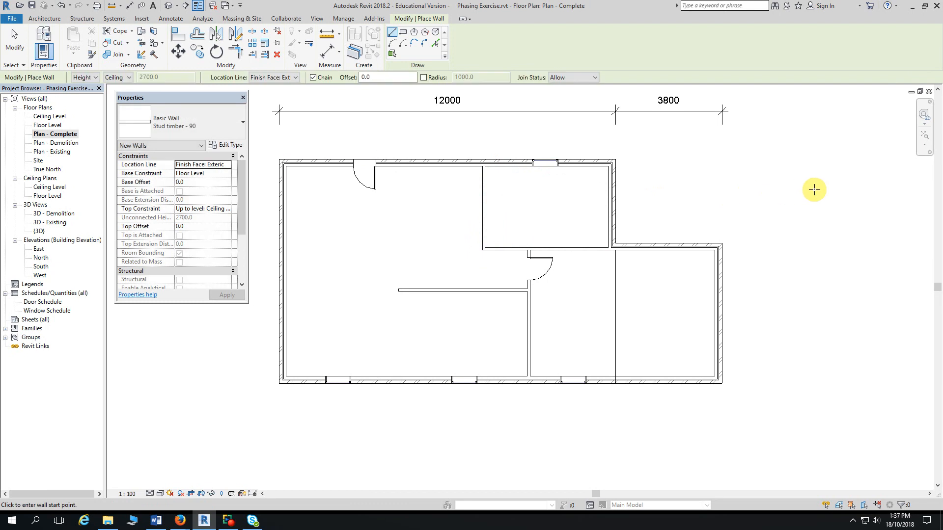
# Step: Draw a Stud timber - 90 wall from the west end of the lower internal stud wall west to the west external wall
pyautogui.moveTo(406, 332); pyautogui.dragTo(478, 315, button='middle')
pyautogui.scroll(3, 479, 314)
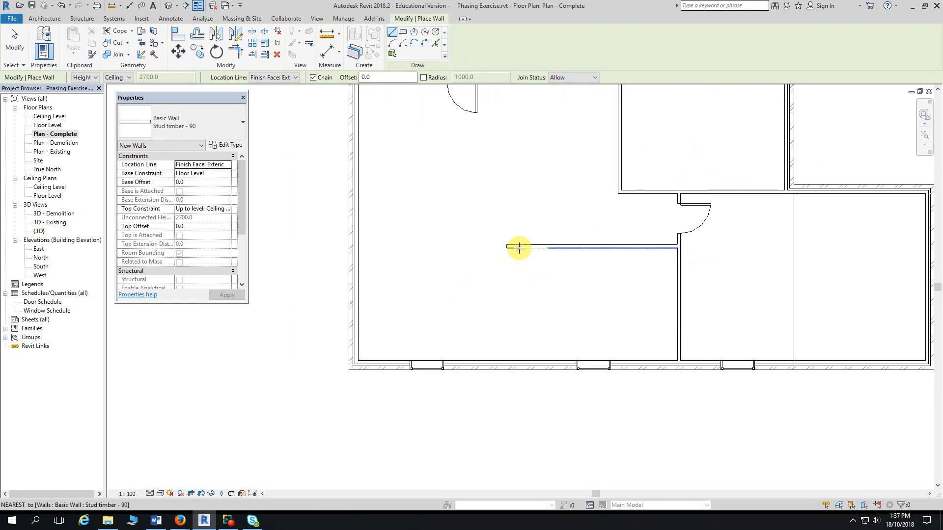
pyautogui.press('Escape')
pyautogui.press('Escape')
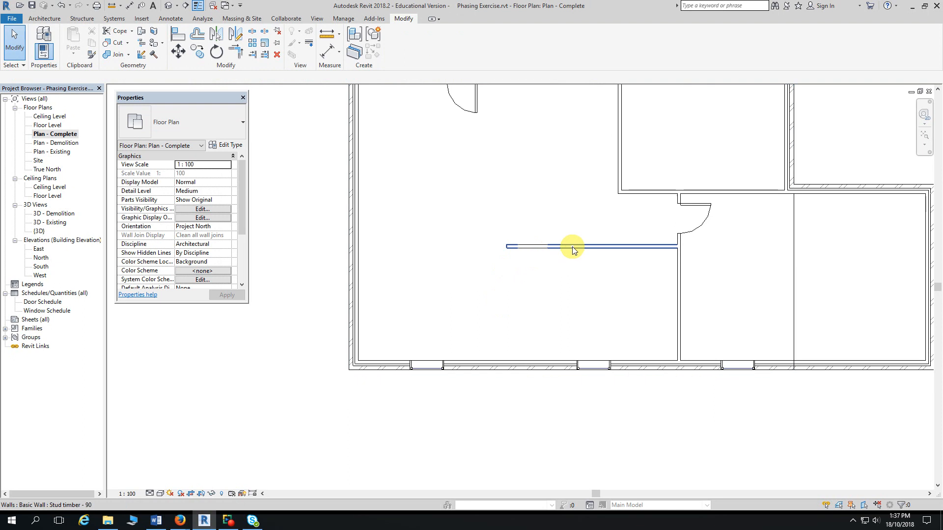
pyautogui.click(566, 252)
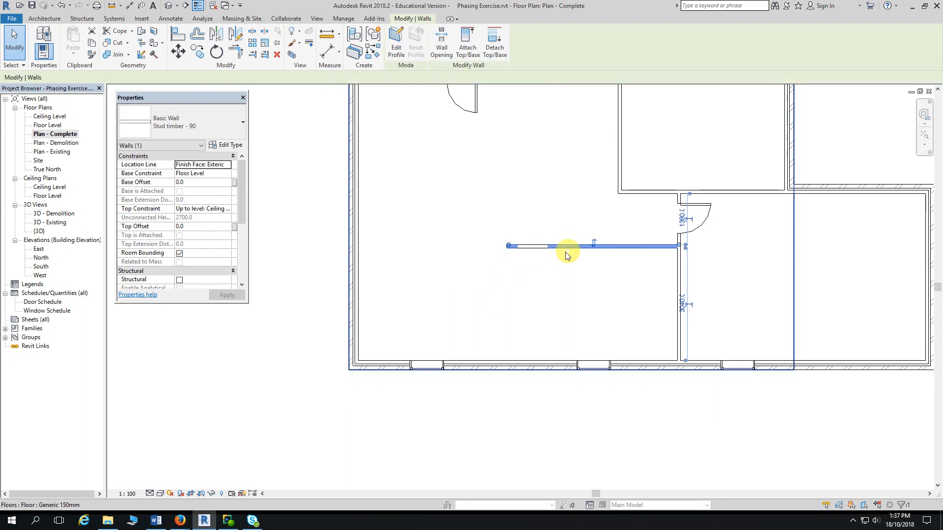
pyautogui.click(372, 51)
pyautogui.scroll(2, 485, 263)
pyautogui.moveTo(485, 263); pyautogui.dragTo(543, 234, button='middle')
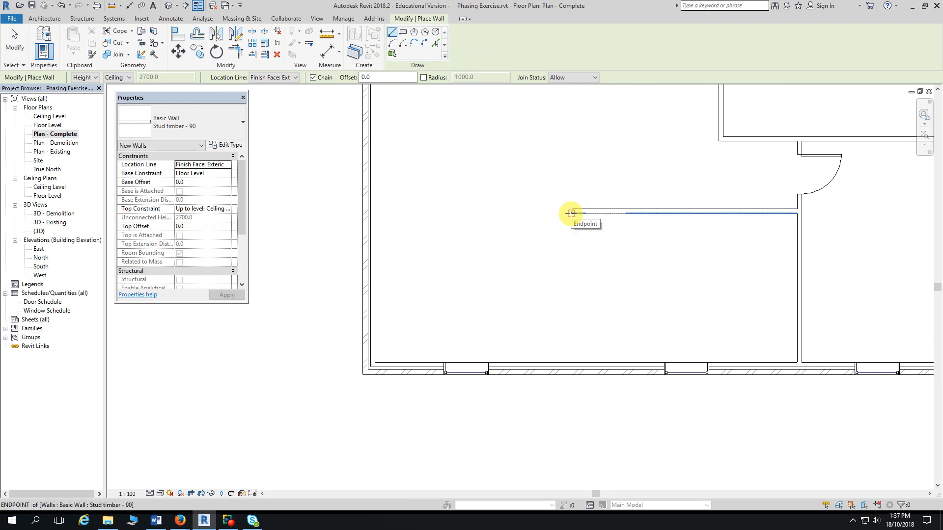
pyautogui.click(569, 213)
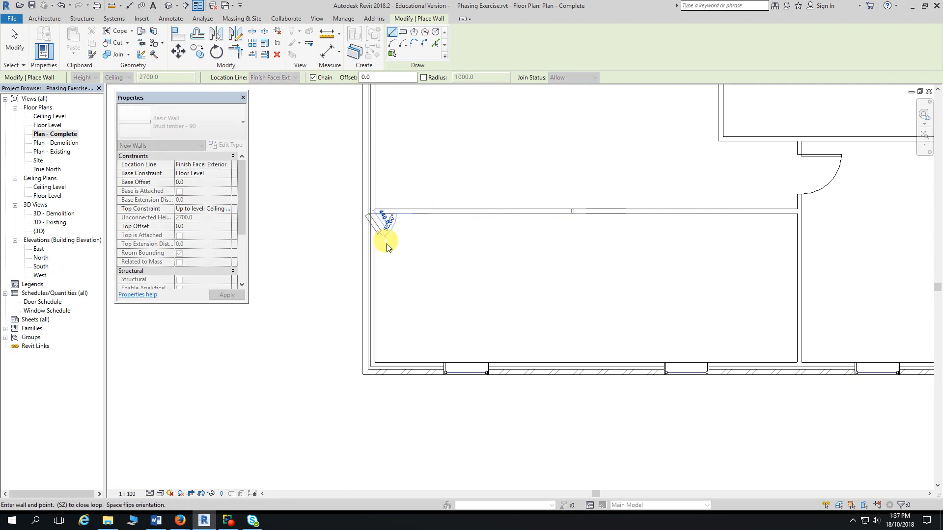
pyautogui.click(374, 216)
pyautogui.press('Escape')
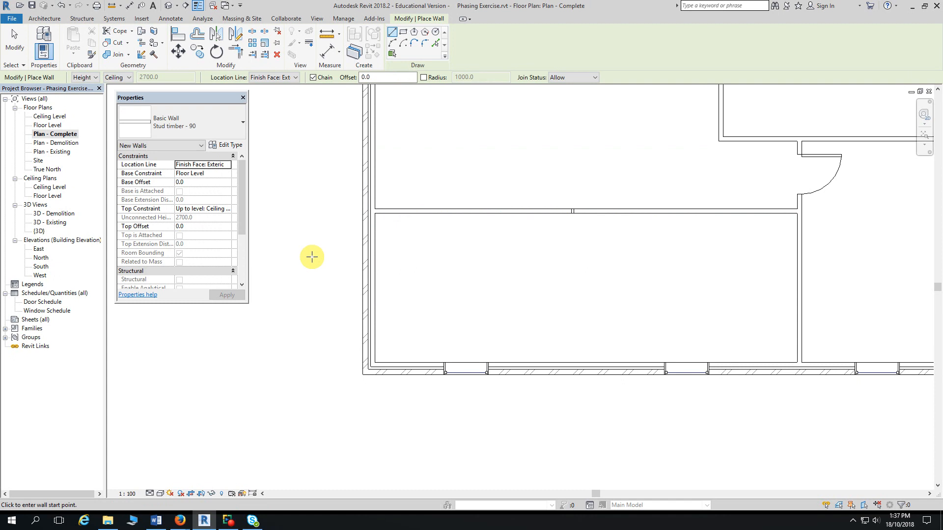
pyautogui.press('Escape')
# Step: Pull the new western stud wall's east end back west, clear of the existing stud wall, and disallow joining at that end
pyautogui.scroll(3, 572, 238)
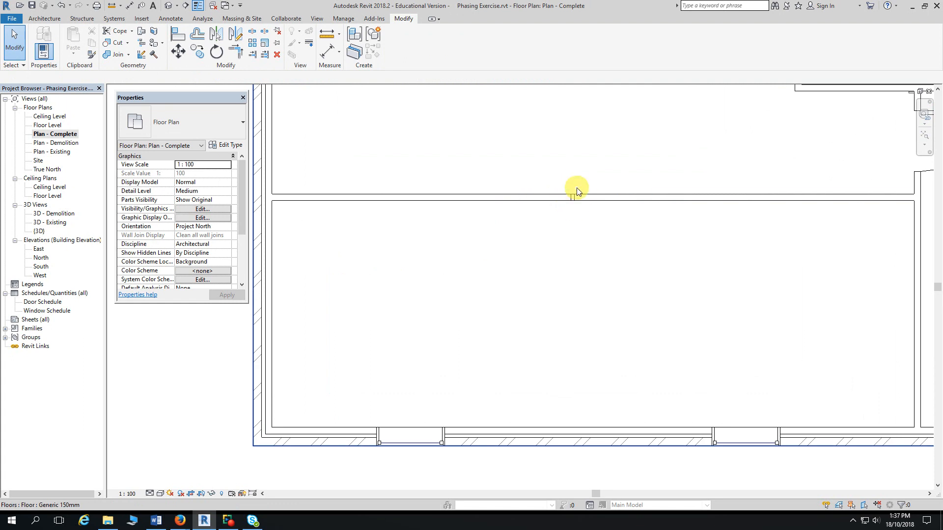
pyautogui.scroll(2, 569, 203)
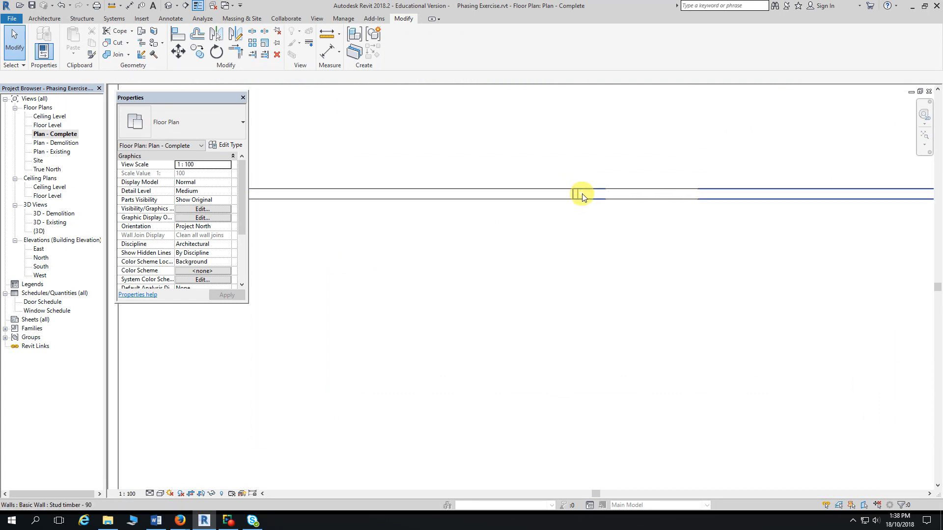
pyautogui.scroll(-2, 572, 234)
pyautogui.scroll(2, 567, 243)
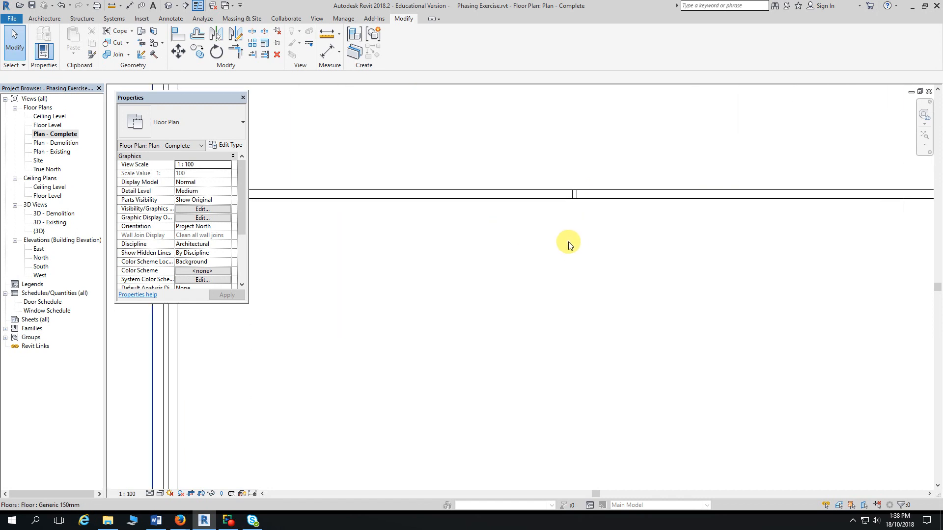
pyautogui.click(562, 196)
pyautogui.moveTo(534, 229); pyautogui.dragTo(625, 196, button='middle')
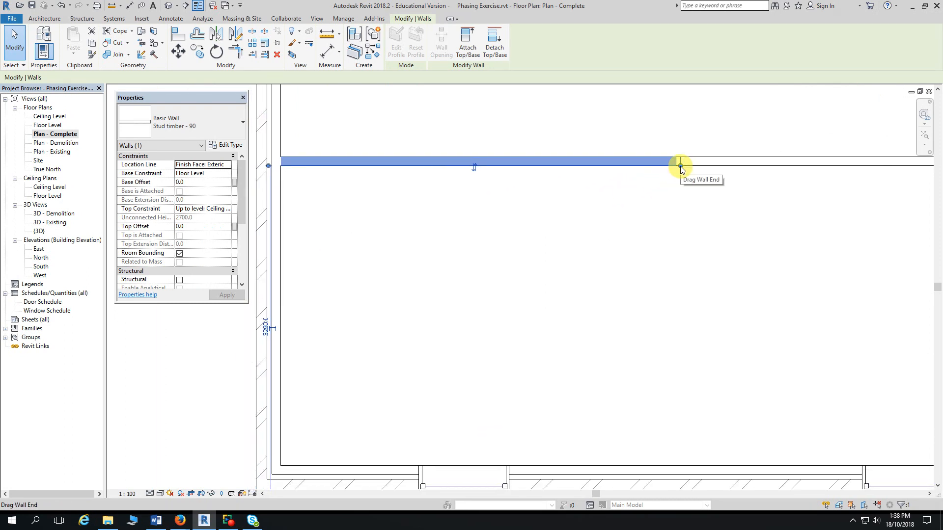
pyautogui.moveTo(679, 167); pyautogui.dragTo(629, 166)
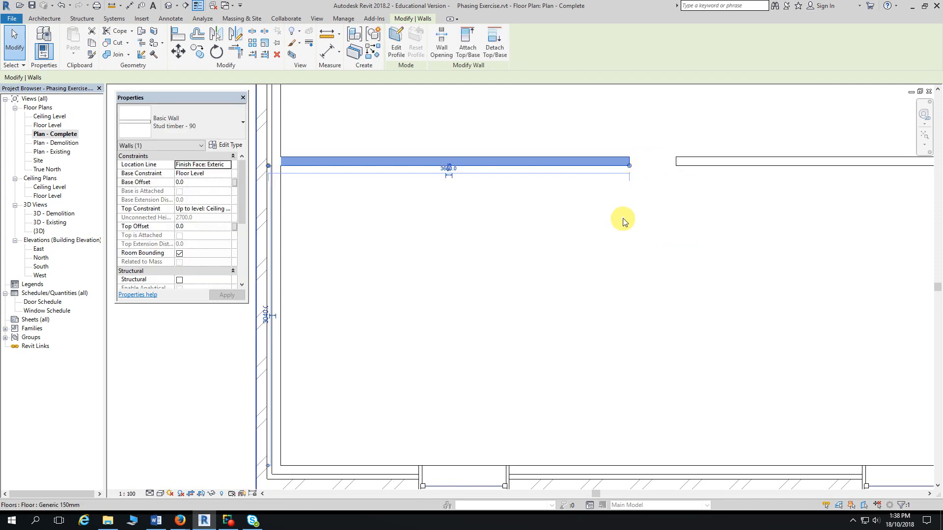
pyautogui.rightClick(630, 167)
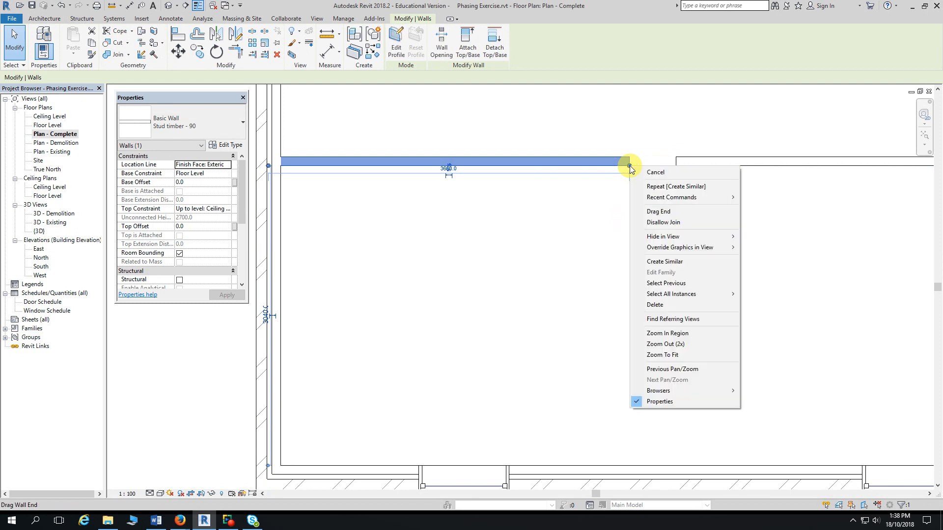
pyautogui.click(650, 223)
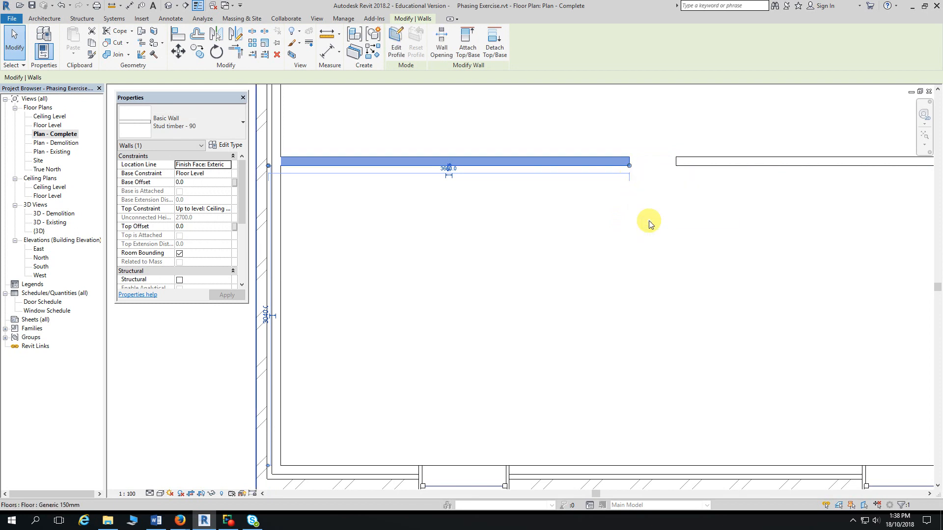
# Step: Align the east end of the new western stud wall with the west end face of the existing stud wall
pyautogui.click(178, 35)
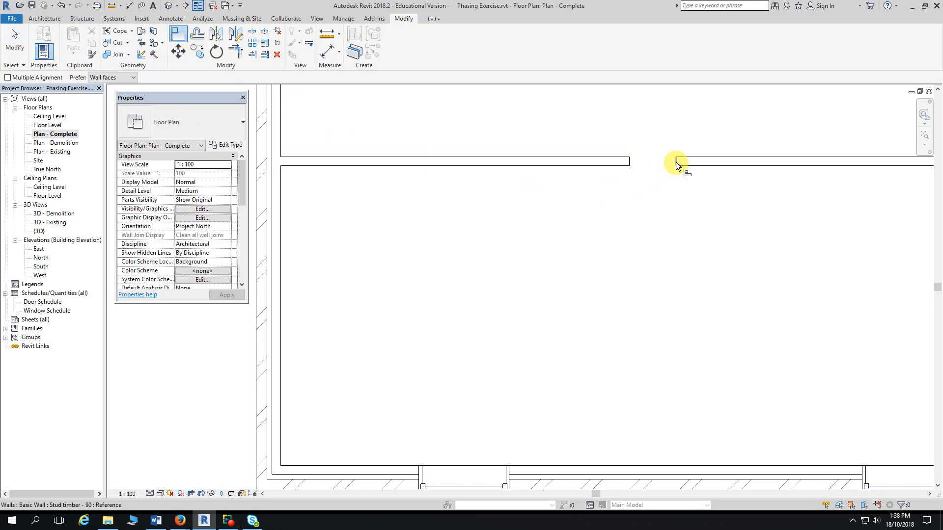
pyautogui.click(676, 162)
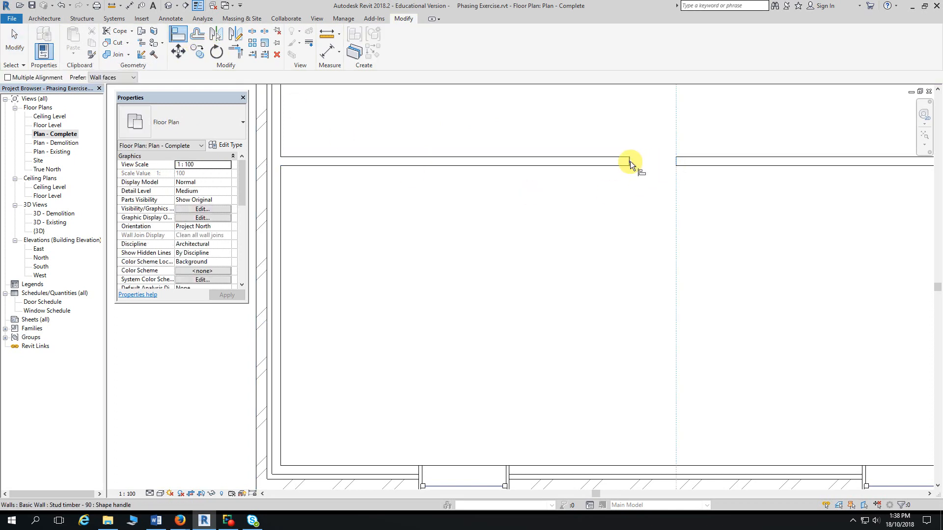
pyautogui.click(630, 161)
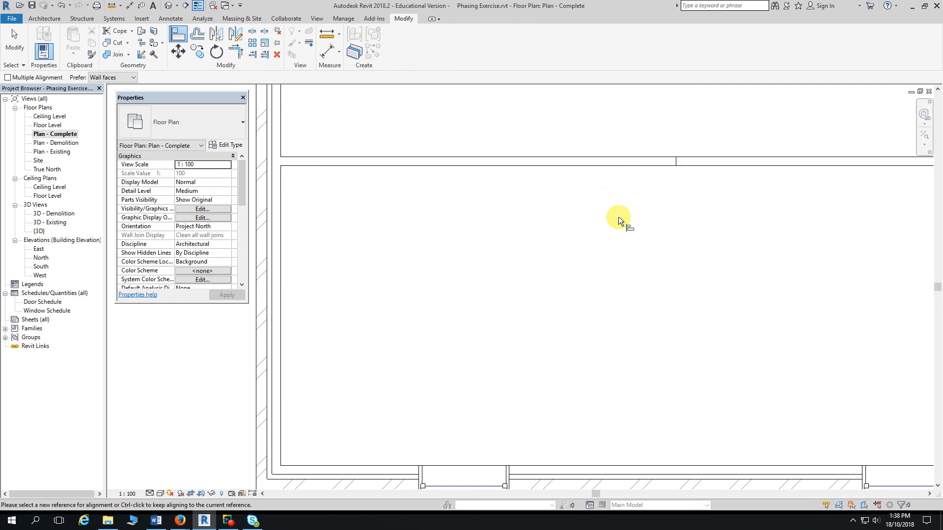
pyautogui.scroll(-2, 618, 218)
pyautogui.scroll(-2, 550, 273)
pyautogui.moveTo(551, 269)
pyautogui.mouseDown(button='middle')
pyautogui.moveTo(555, 261)
pyautogui.moveTo(537, 264)
pyautogui.mouseUp(button='middle')
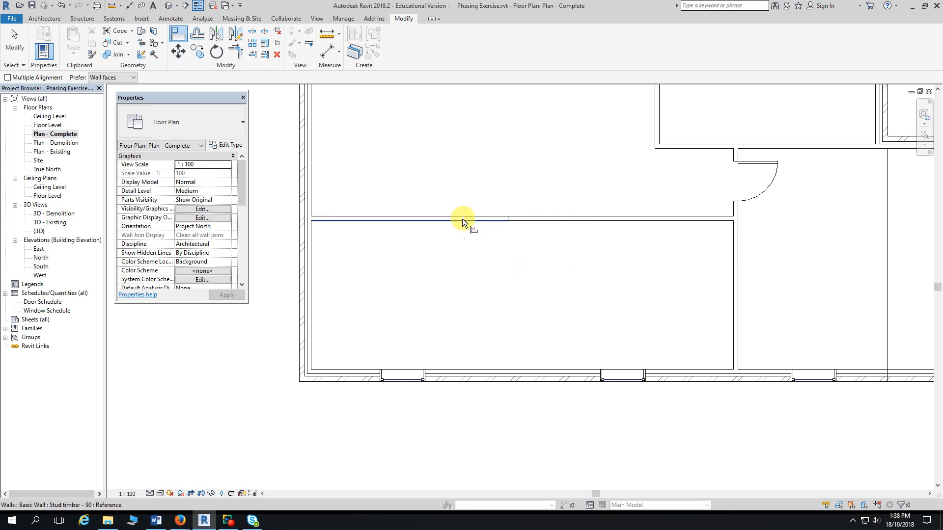
# Step: Join the geometry of the new western stud wall with the existing stud wall it butts against
pyautogui.press('Escape')
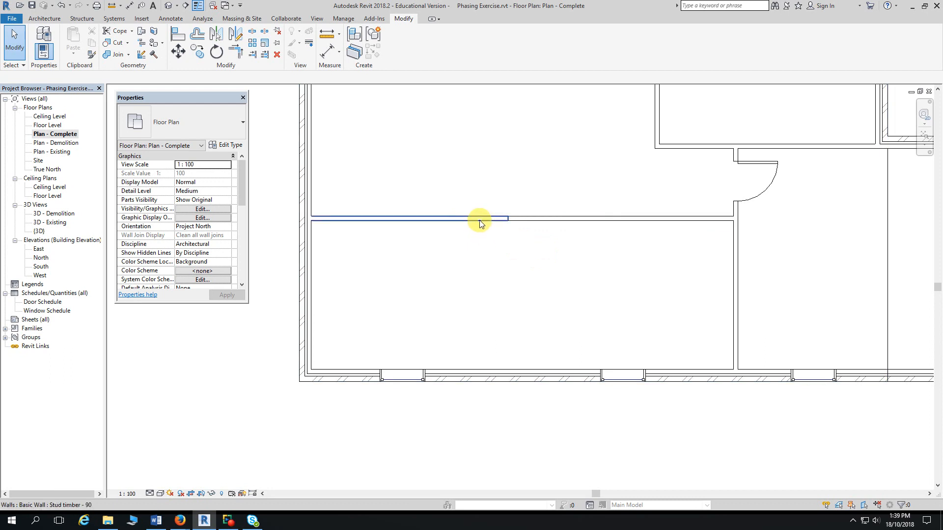
pyautogui.scroll(1, 488, 257)
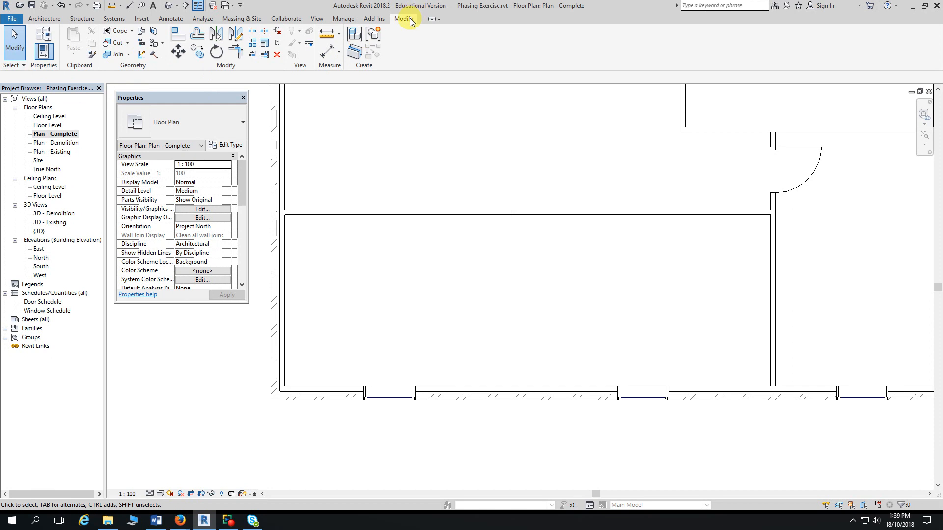
pyautogui.click(117, 55)
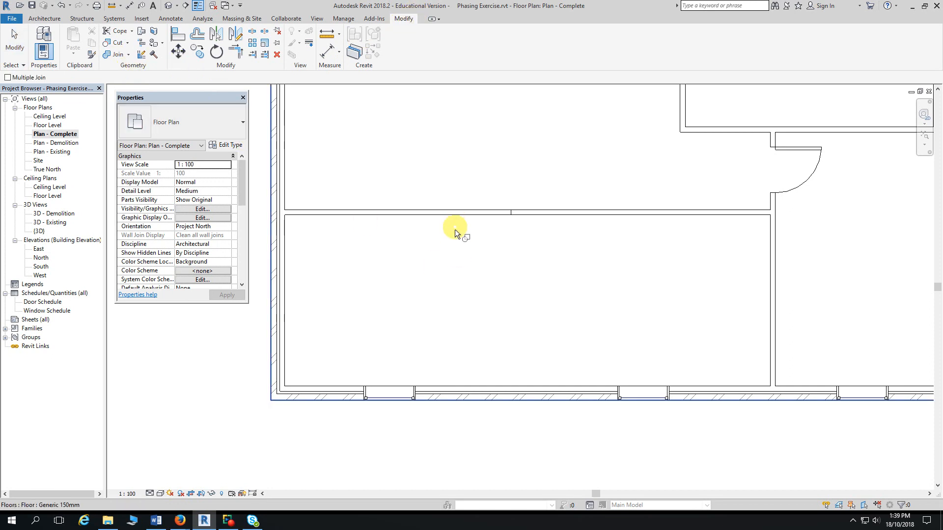
pyautogui.click(457, 215)
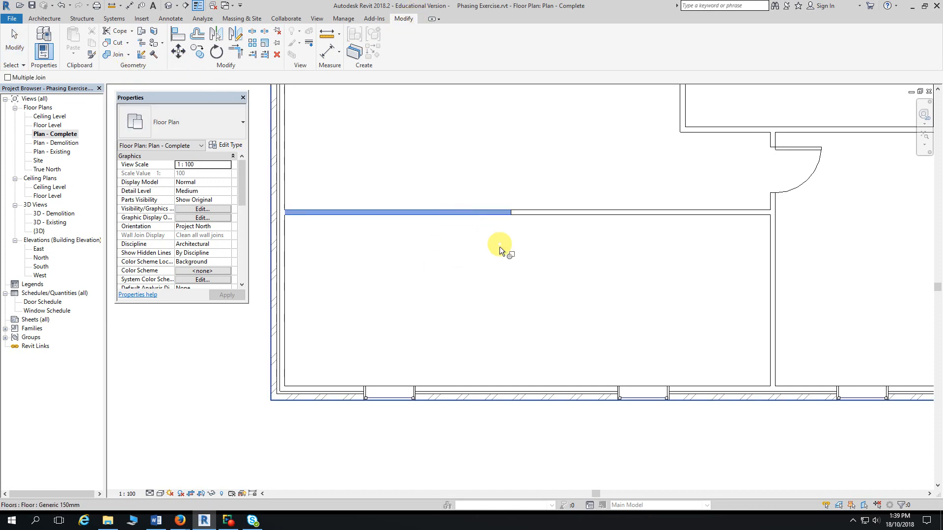
pyautogui.click(640, 216)
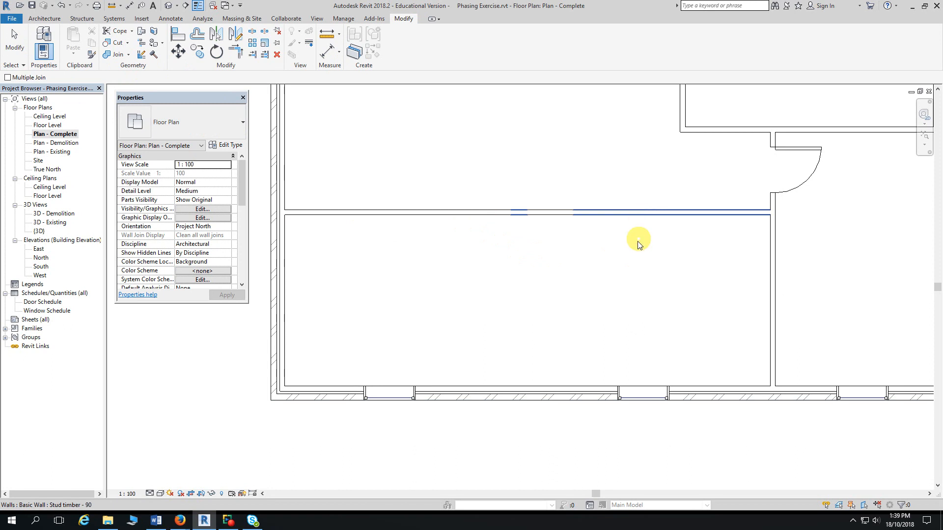
pyautogui.press('Escape')
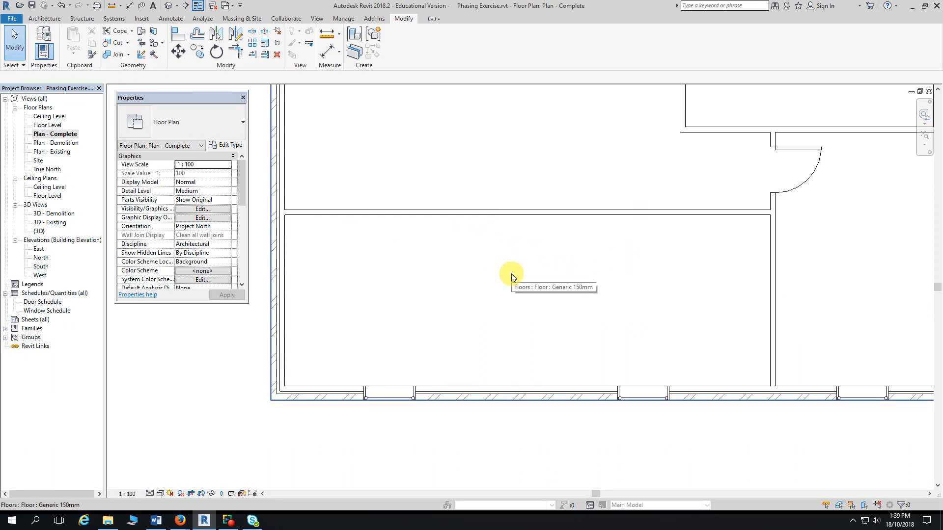
# Step: Start a Generic 150mm floor similar to the existing one and trace the extension's north, east and south external walls as its boundary
pyautogui.moveTo(631, 295); pyautogui.dragTo(439, 141, button='middle')
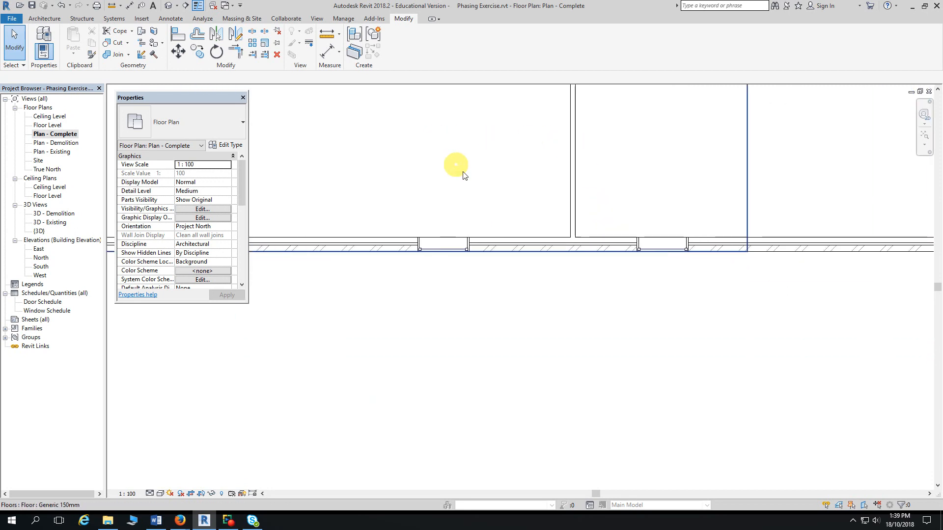
pyautogui.scroll(3, 692, 299)
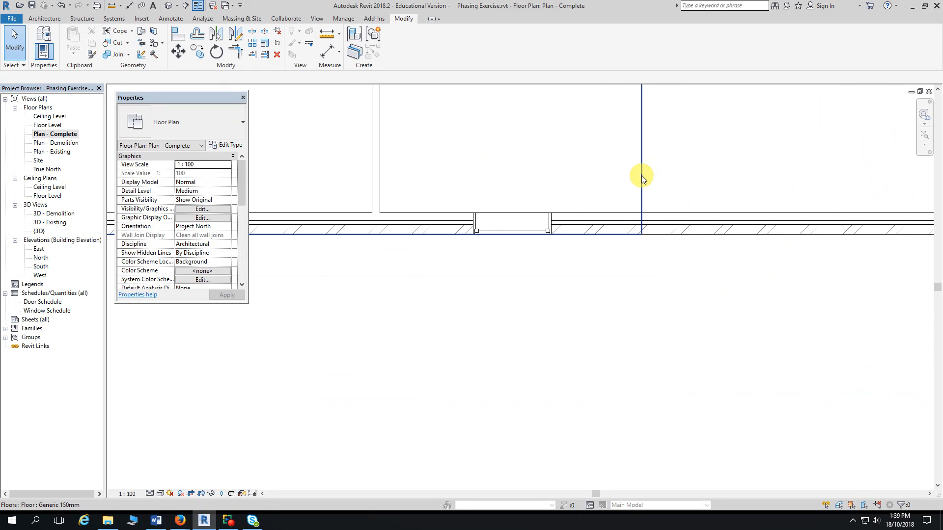
pyautogui.moveTo(661, 154); pyautogui.dragTo(638, 258, button='middle')
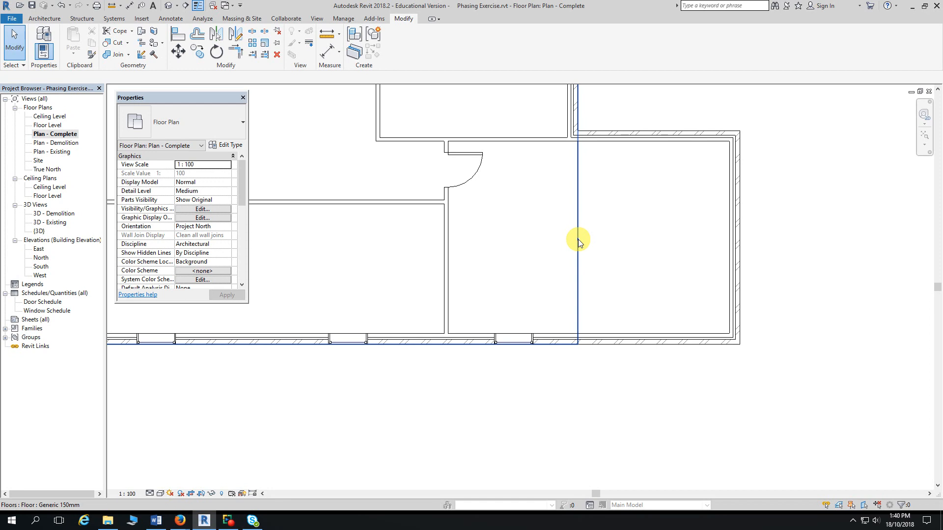
pyautogui.scroll(-1, 623, 257)
pyautogui.scroll(-1, 623, 257)
pyautogui.scroll(-1, 701, 278)
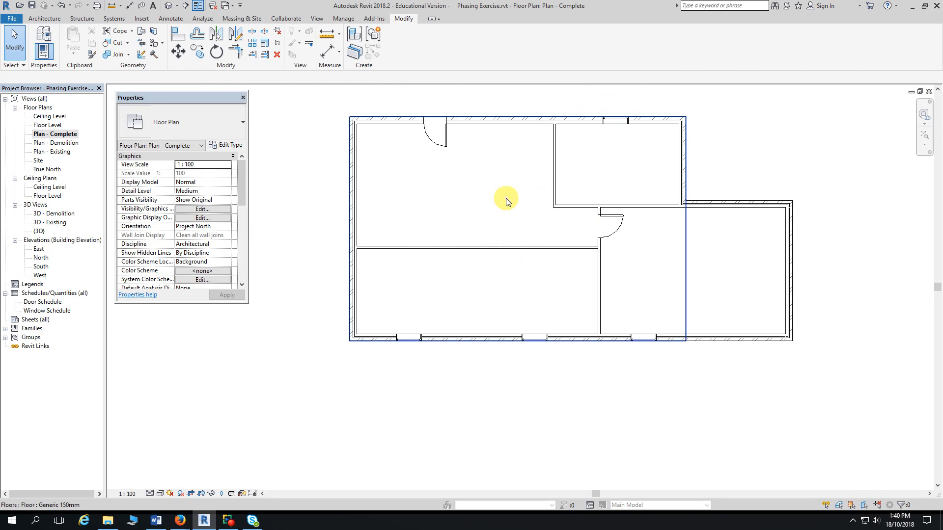
pyautogui.moveTo(770, 171); pyautogui.dragTo(746, 158, button='middle')
pyautogui.scroll(1, 815, 219)
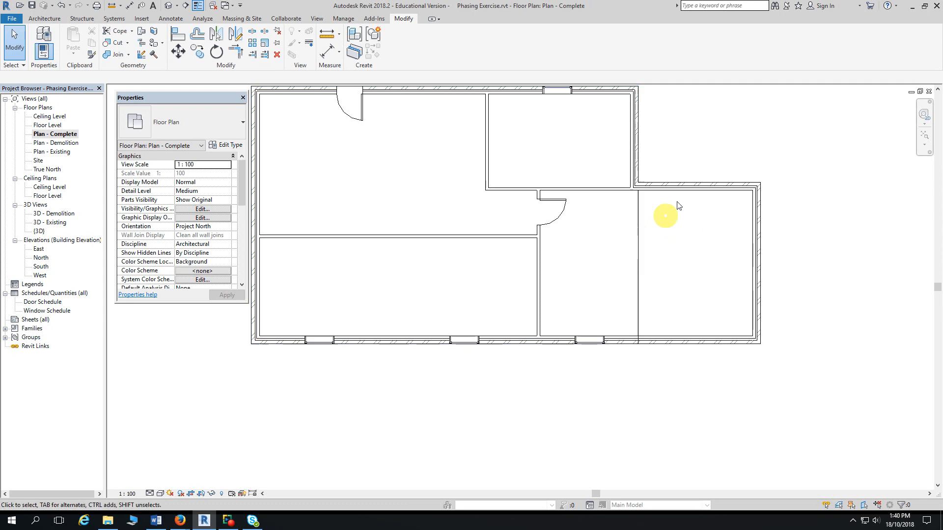
pyautogui.click(636, 251)
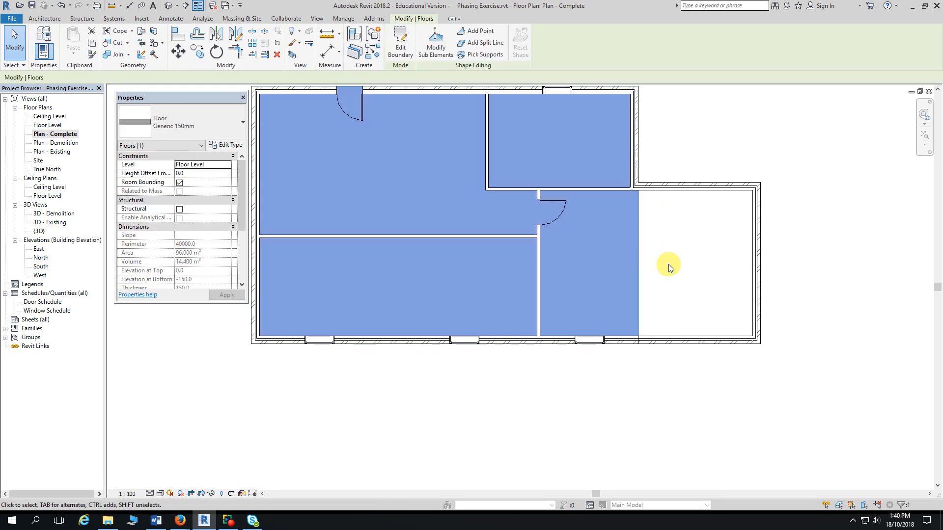
pyautogui.click(371, 53)
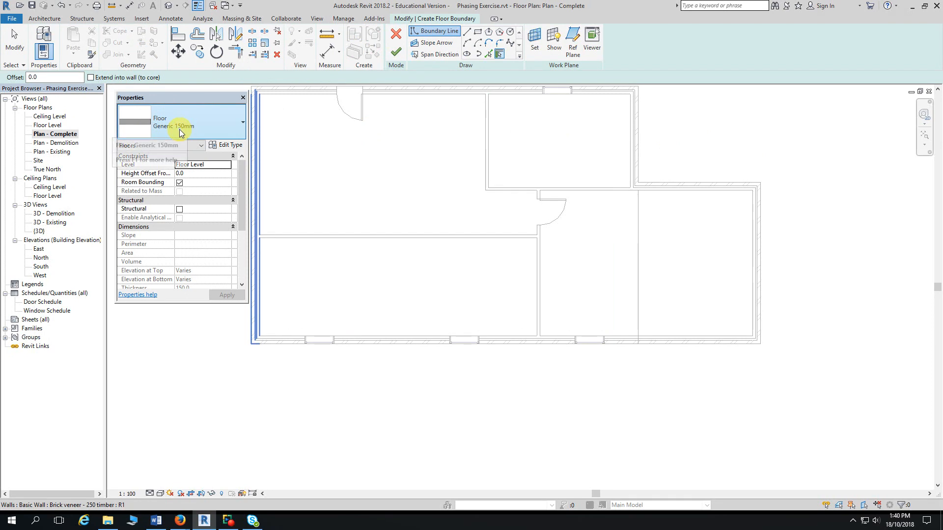
pyautogui.click(693, 182)
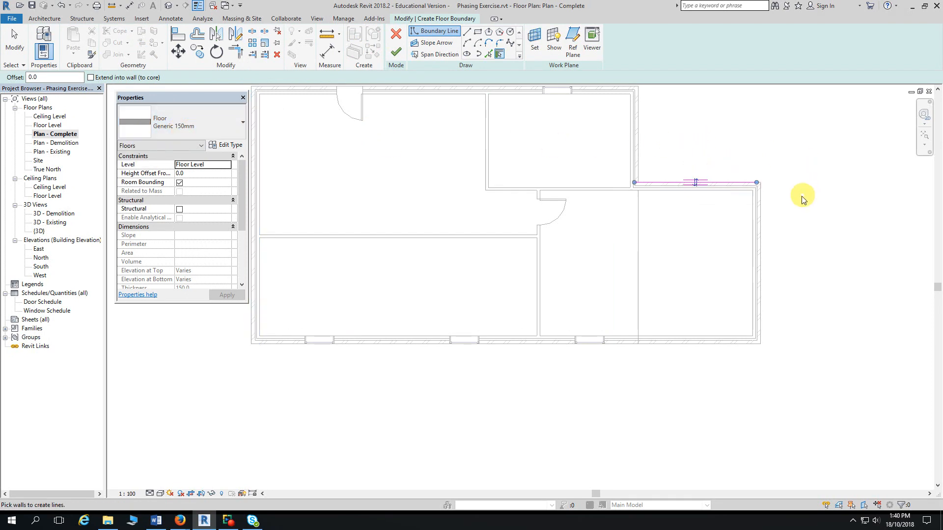
pyautogui.click(759, 224)
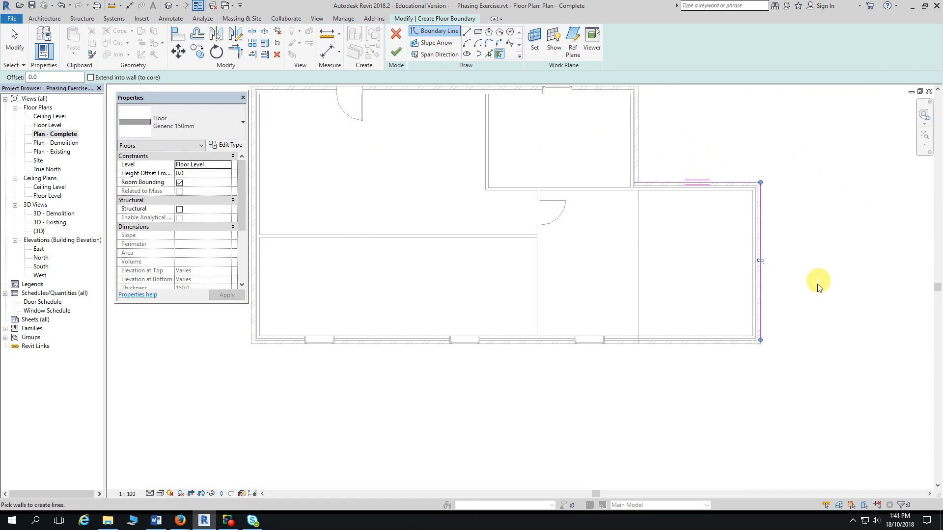
pyautogui.click(728, 347)
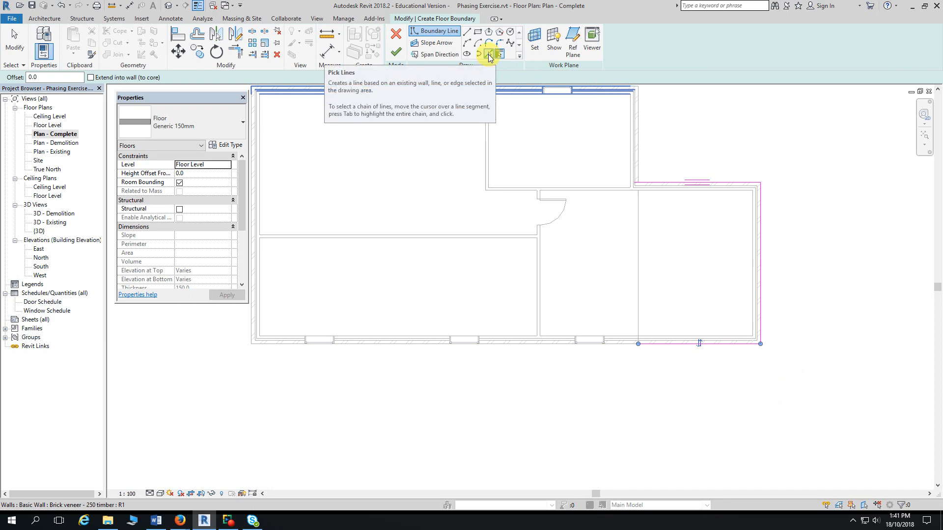
# Step: Add the new floor's west boundary line by picking the east edge of the existing floor
pyautogui.click(489, 56)
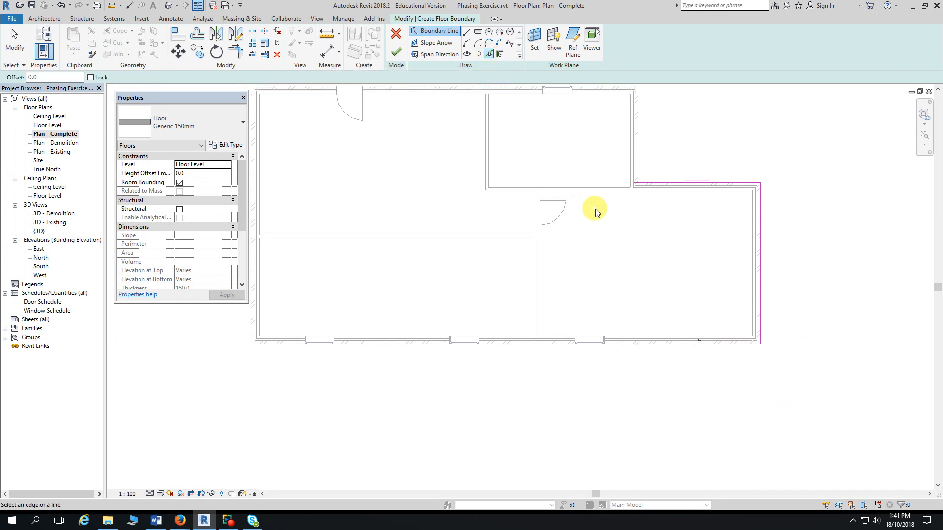
pyautogui.click(637, 243)
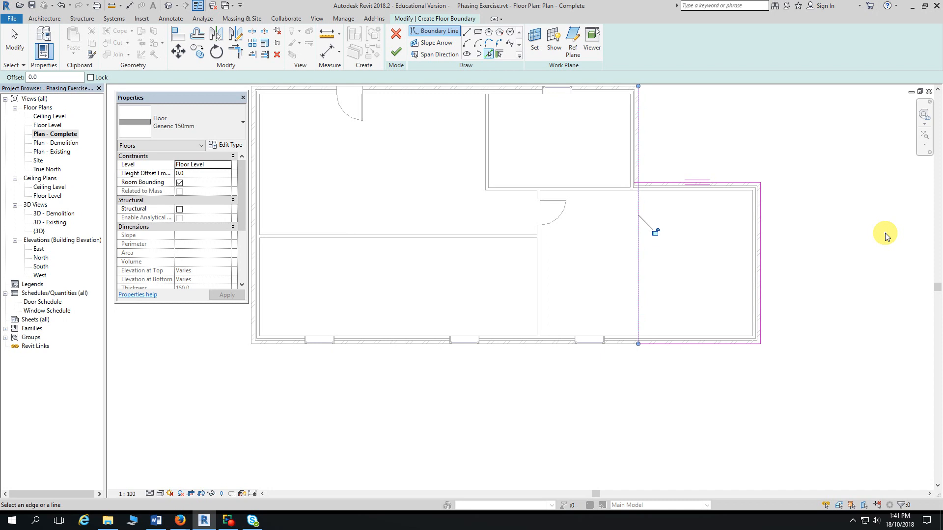
pyautogui.press('Escape')
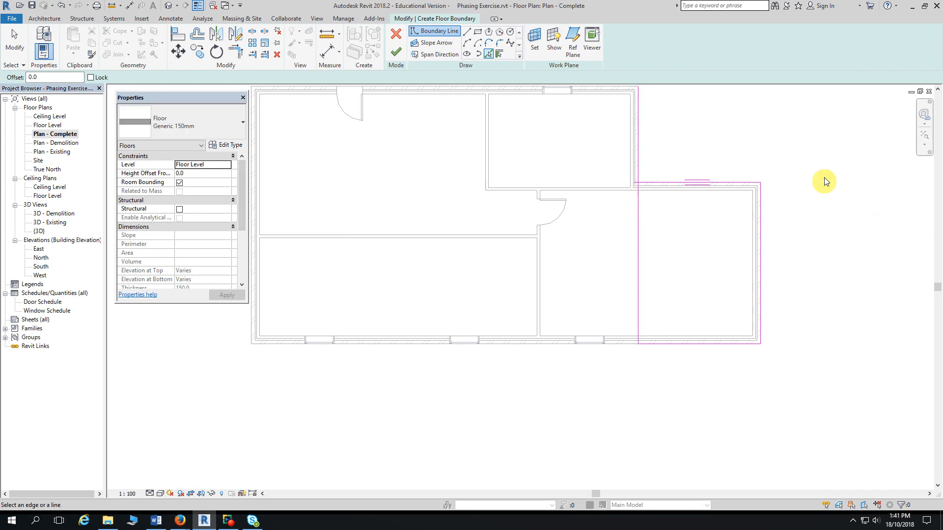
# Step: Trim the new floor's west and north boundary lines to a corner and finish the floor sketch
pyautogui.click(637, 207)
pyautogui.click(235, 52)
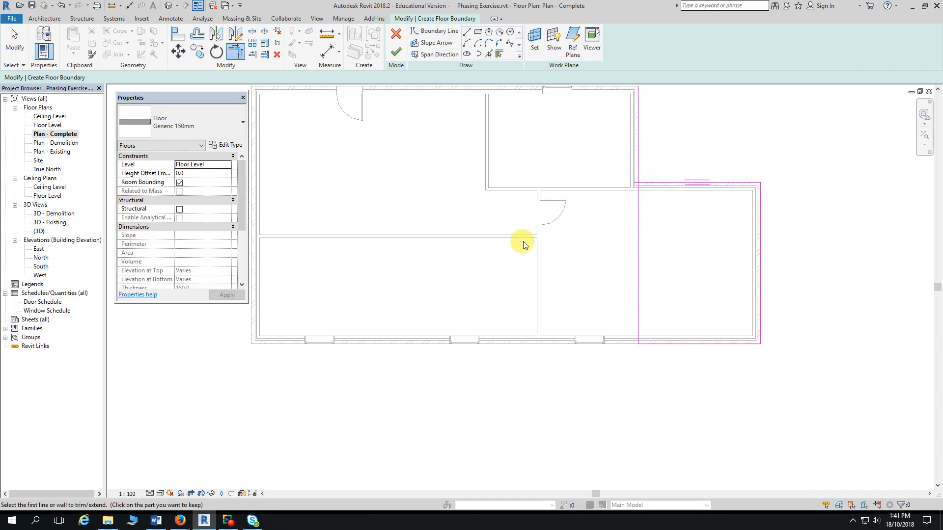
pyautogui.click(637, 217)
pyautogui.click(656, 182)
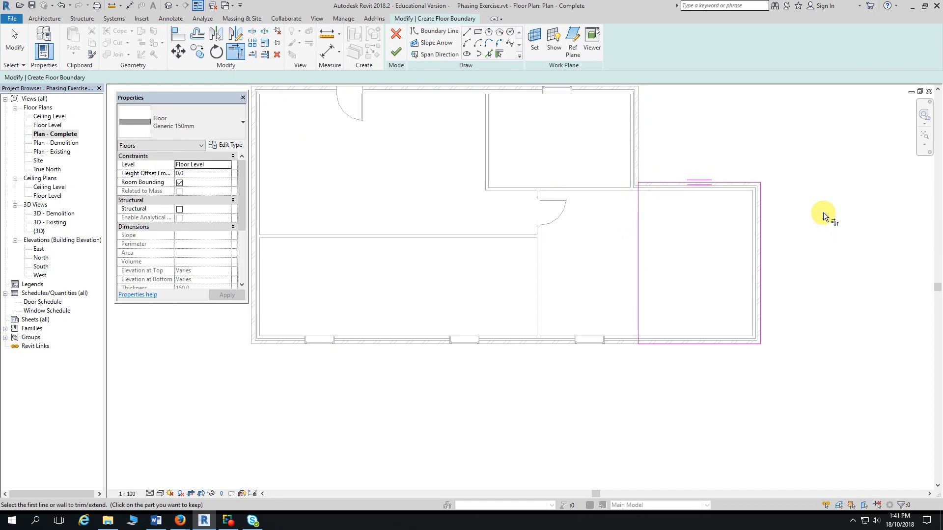
pyautogui.click(14, 42)
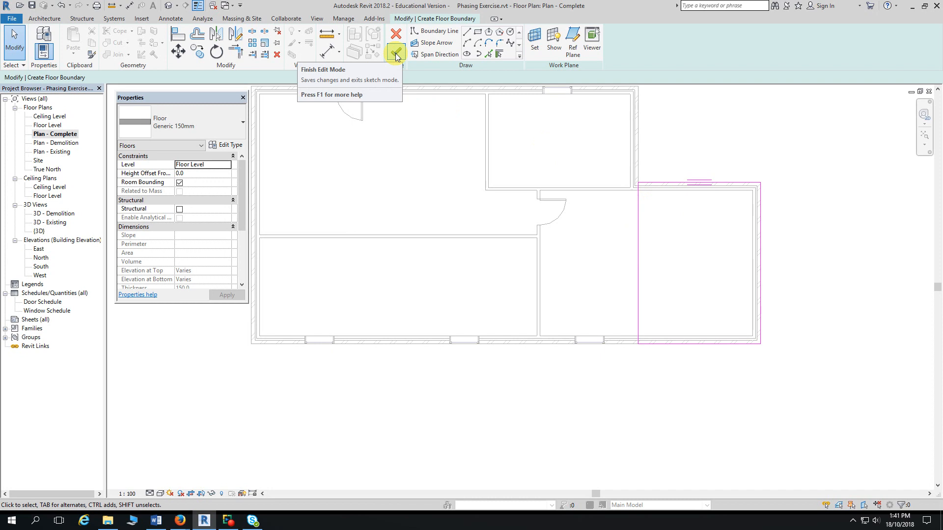
pyautogui.click(396, 57)
pyautogui.click(843, 354)
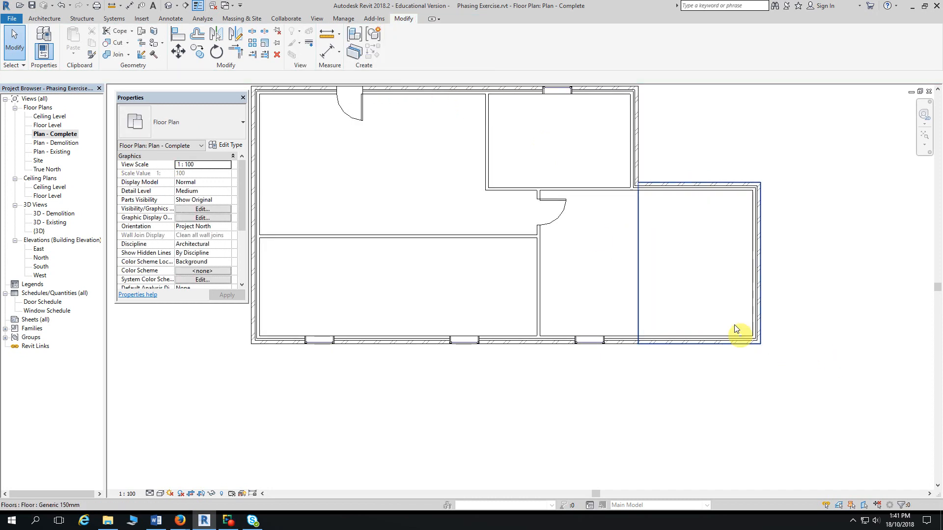
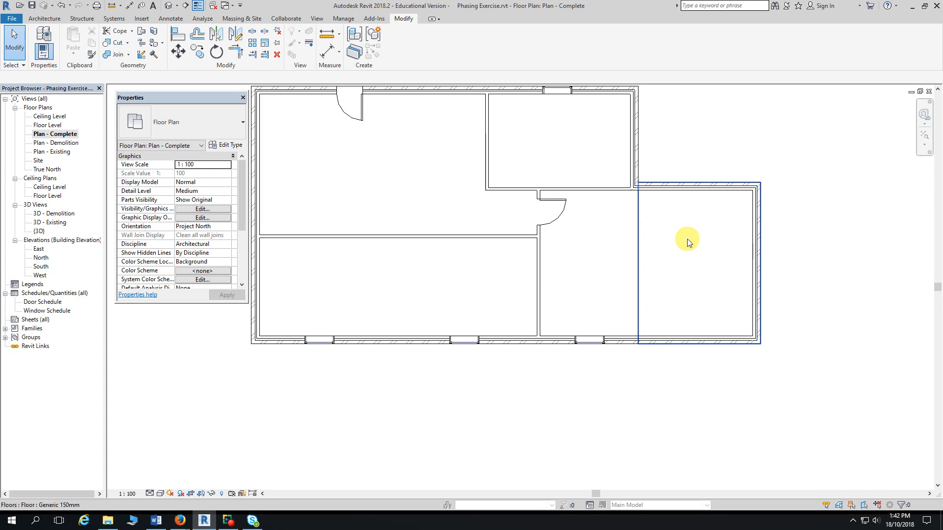
# Step: Join the extension floor's geometry with the existing house floor, dismissing the save reminder without saving
pyautogui.click(118, 59)
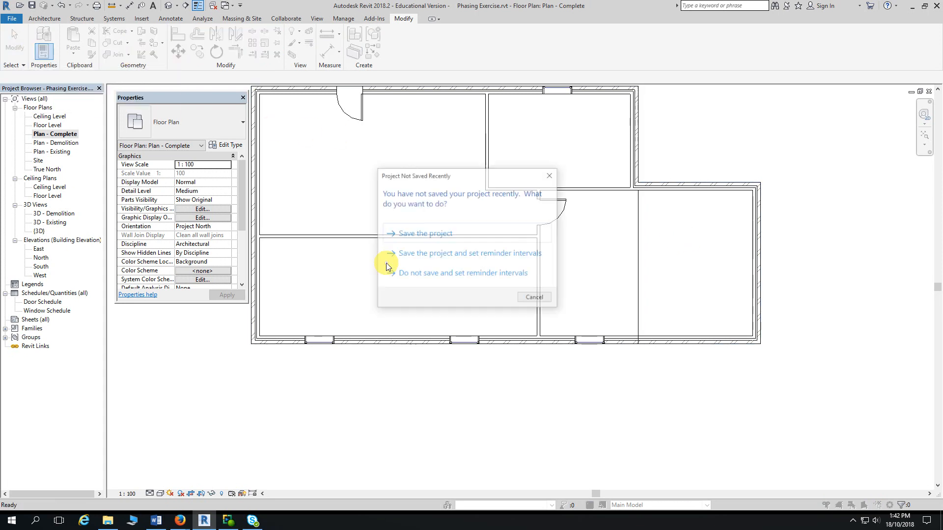
pyautogui.click(531, 296)
pyautogui.click(692, 268)
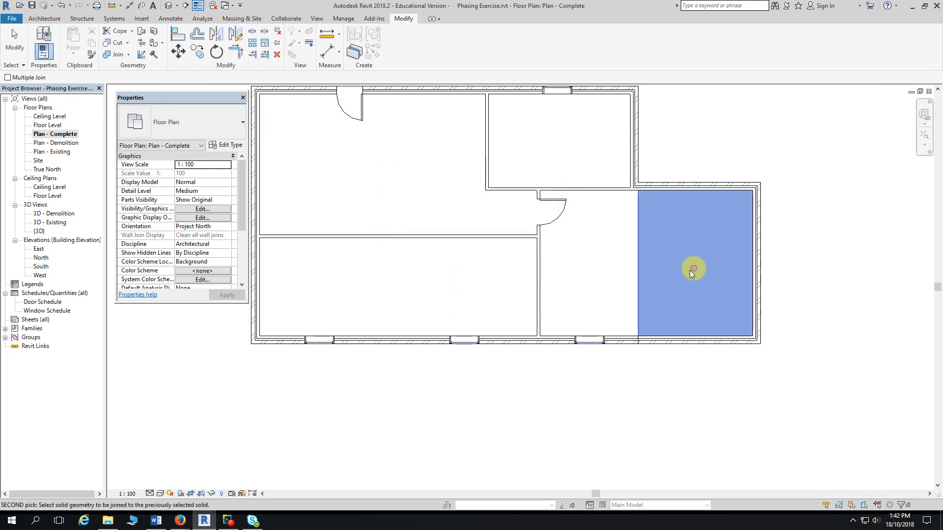
pyautogui.click(587, 287)
pyautogui.press('Escape')
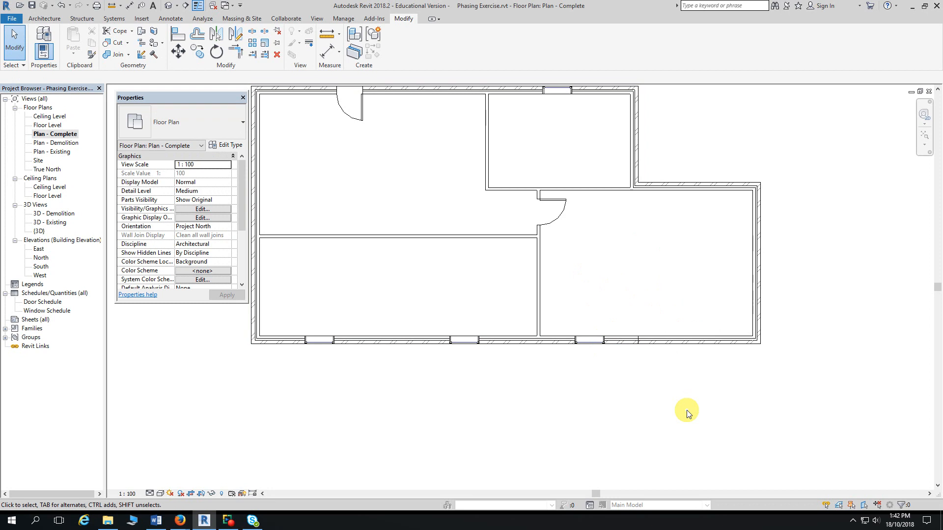
# Step: Join the geometry of the existing south external brick veneer wall with the extension's south wall
pyautogui.scroll(3, 670, 395)
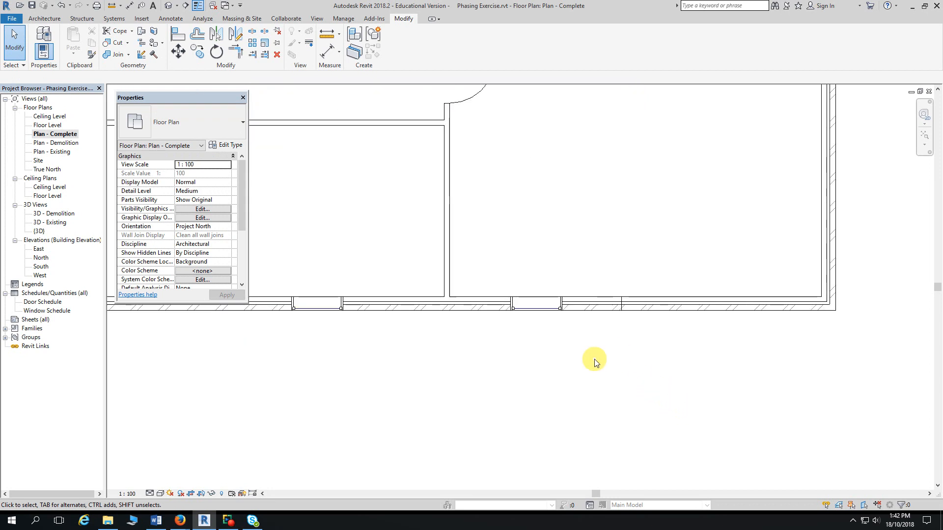
pyautogui.click(116, 55)
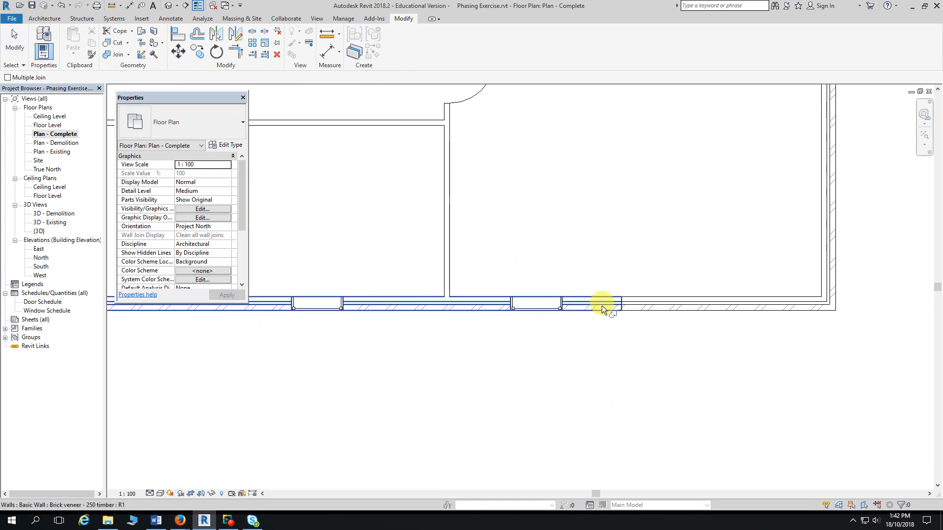
pyautogui.moveTo(601, 306); pyautogui.dragTo(563, 209, button='middle')
pyautogui.click(561, 212)
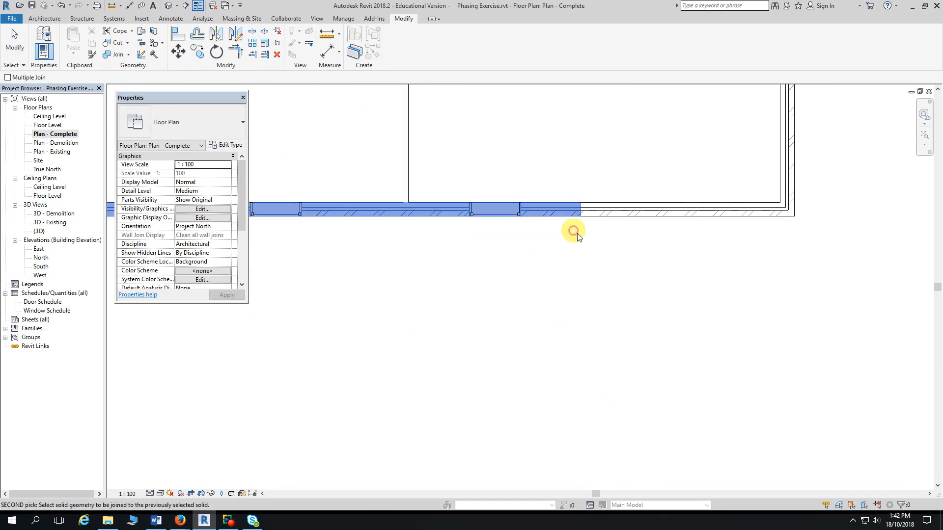
pyautogui.click(615, 212)
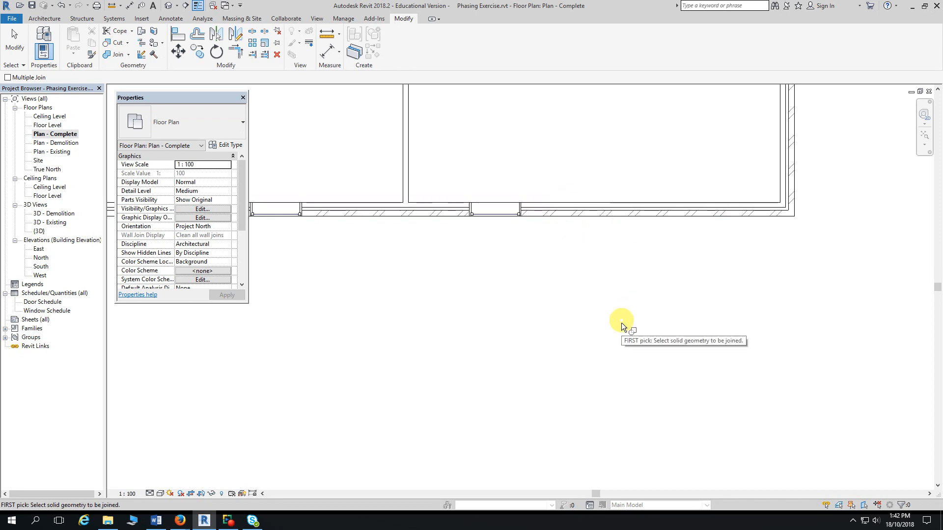
pyautogui.press('Escape')
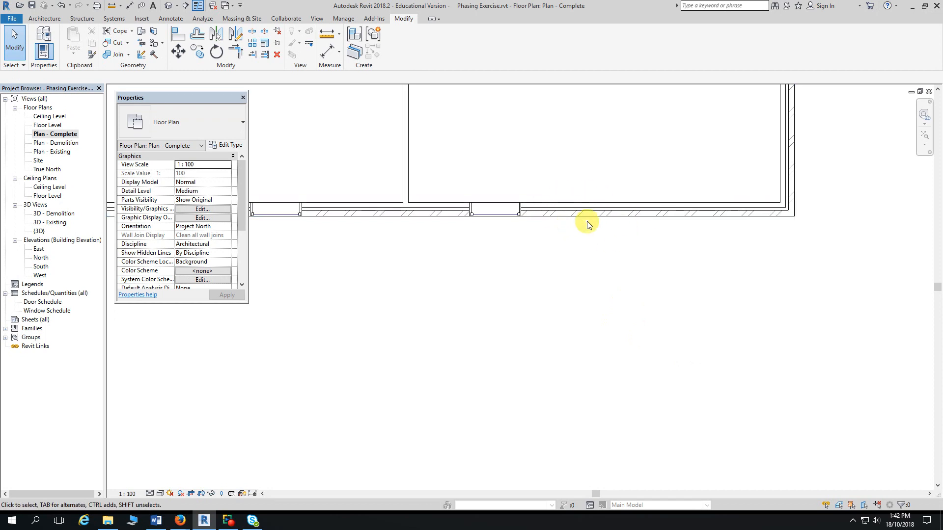
# Step: Examine where the two in-line stud timber walls meet in the long internal partition of the complete plan
pyautogui.scroll(-4, 617, 278)
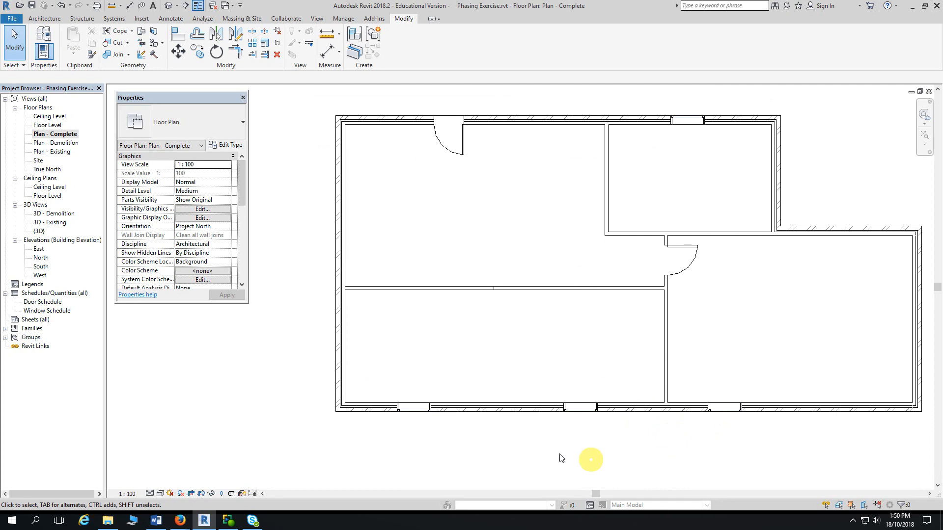
pyautogui.scroll(2, 291, 322)
pyautogui.scroll(2, 295, 314)
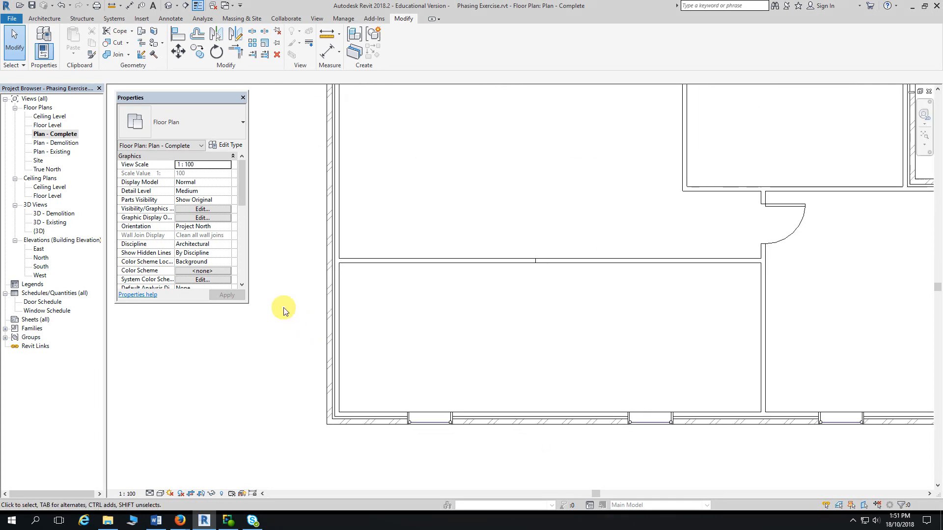
pyautogui.scroll(1, 284, 297)
pyautogui.moveTo(284, 292)
pyautogui.mouseDown(button='middle')
pyautogui.moveTo(263, 312)
pyautogui.moveTo(257, 270)
pyautogui.mouseUp(button='middle')
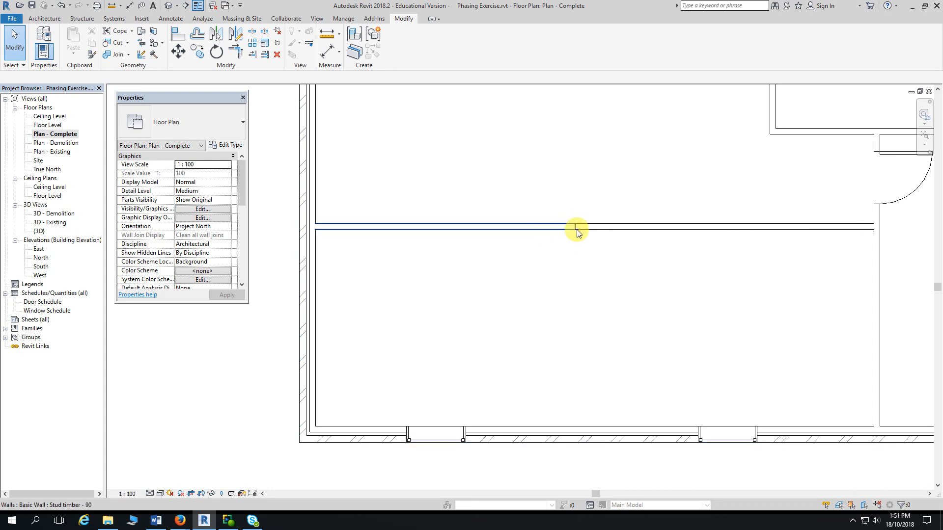
pyautogui.scroll(3, 575, 235)
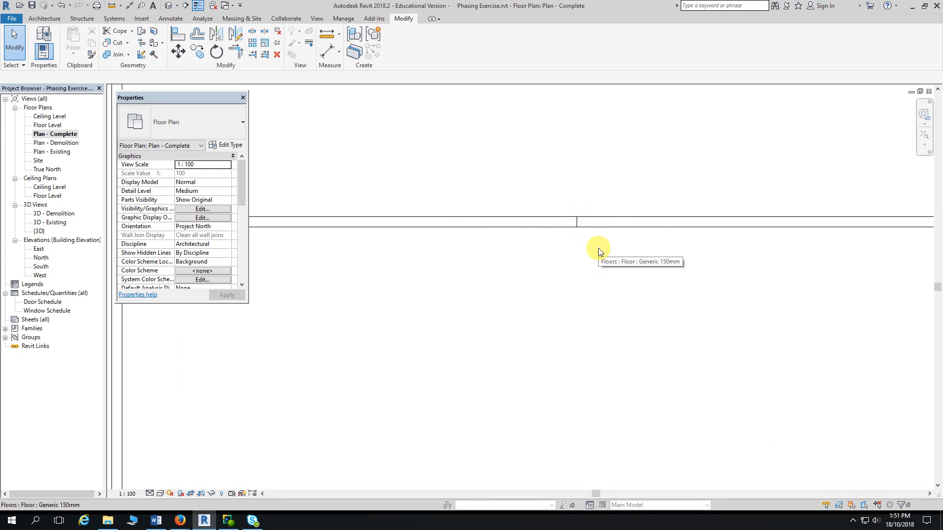
pyautogui.click(550, 199)
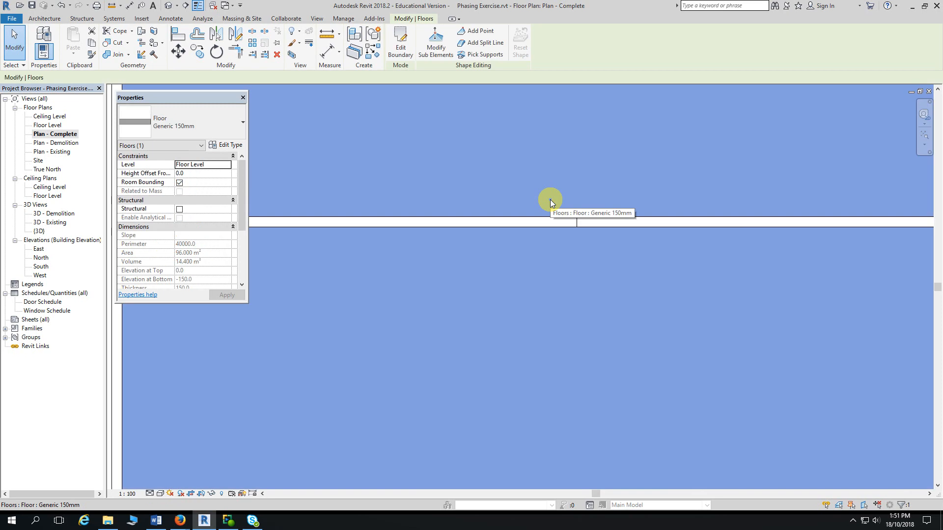
pyautogui.press('Escape')
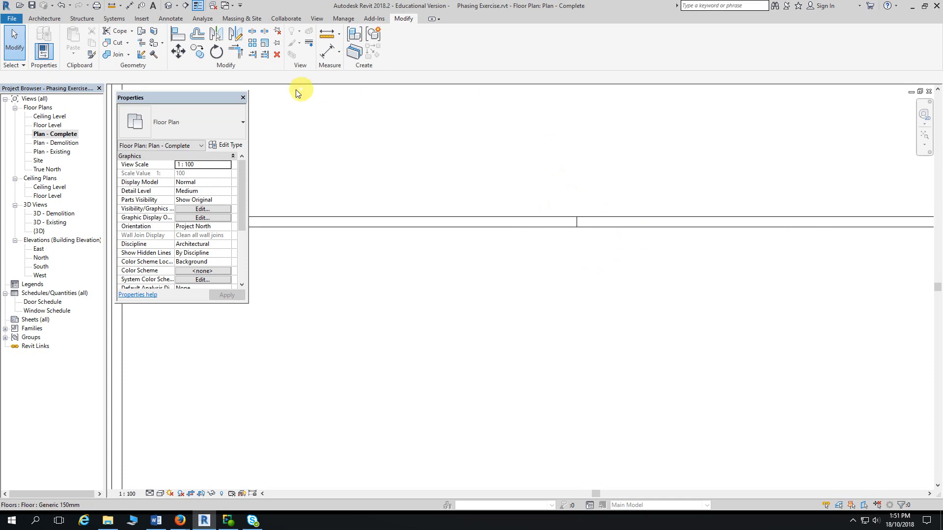
# Step: Try to place a 0813 x 2134mm single-flush door across the unjoined junction of the two partition walls
pyautogui.click(40, 20)
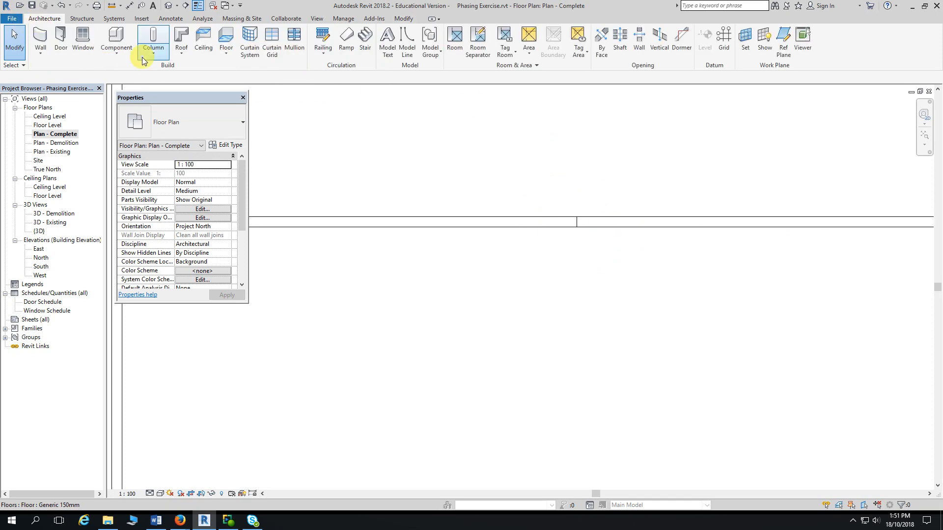
pyautogui.click(68, 43)
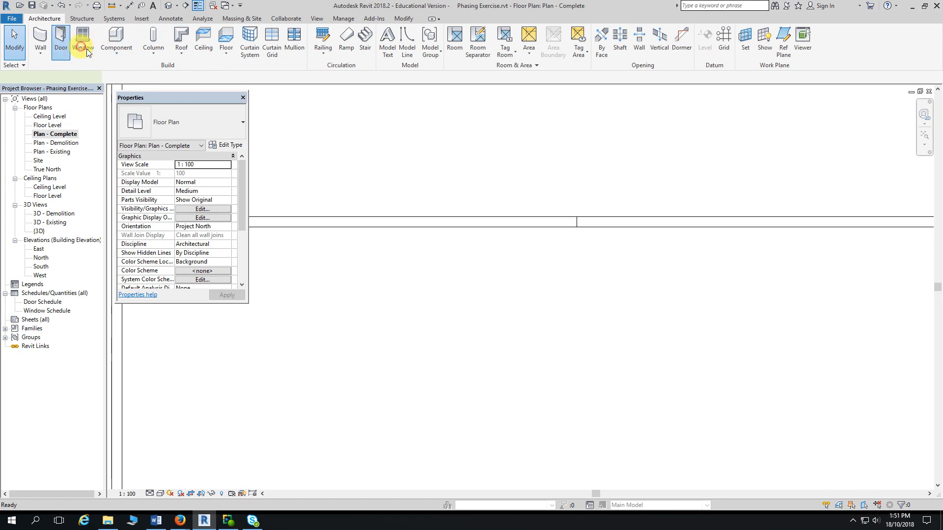
pyautogui.click(568, 226)
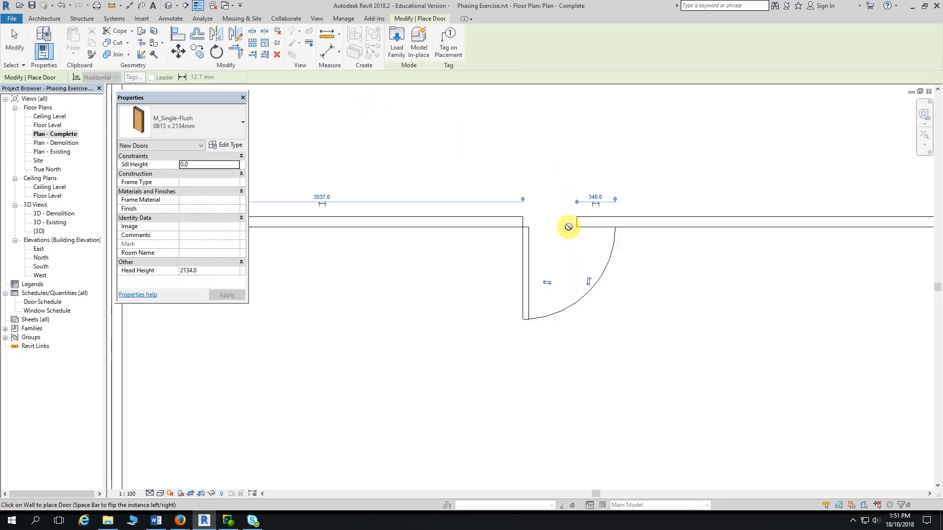
pyautogui.scroll(2, 492, 286)
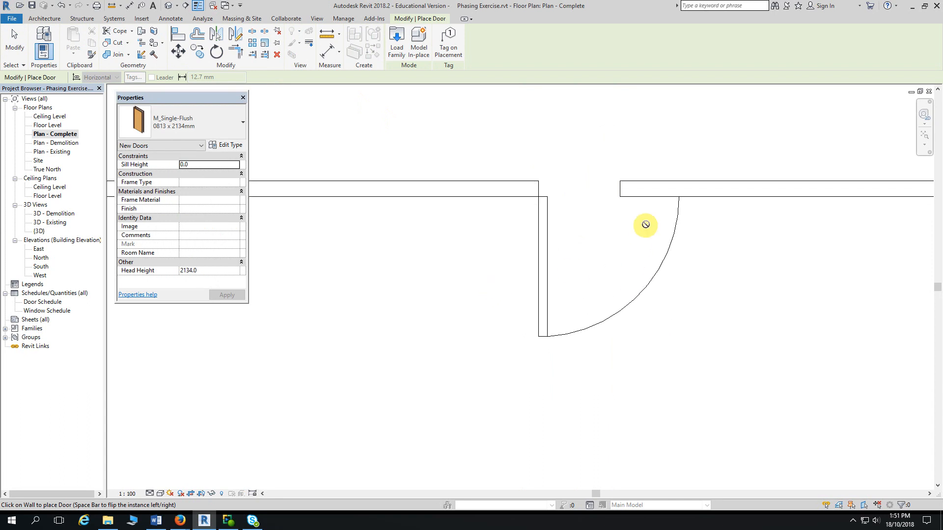
pyautogui.press('Escape')
pyautogui.press('Escape')
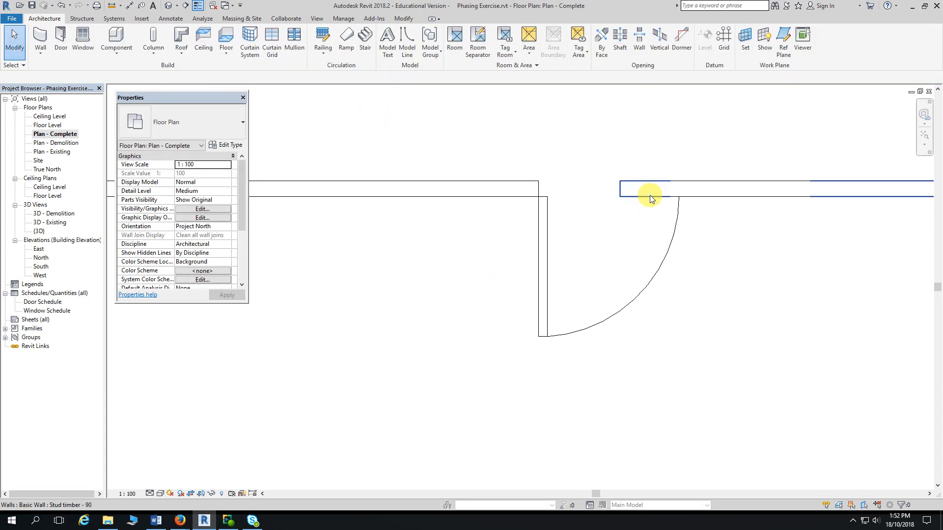
# Step: Delete the trial door from the unjoined partition wall junction
pyautogui.press('Tab')
pyautogui.press('Tab')
pyautogui.press('Tab')
pyautogui.press('Tab')
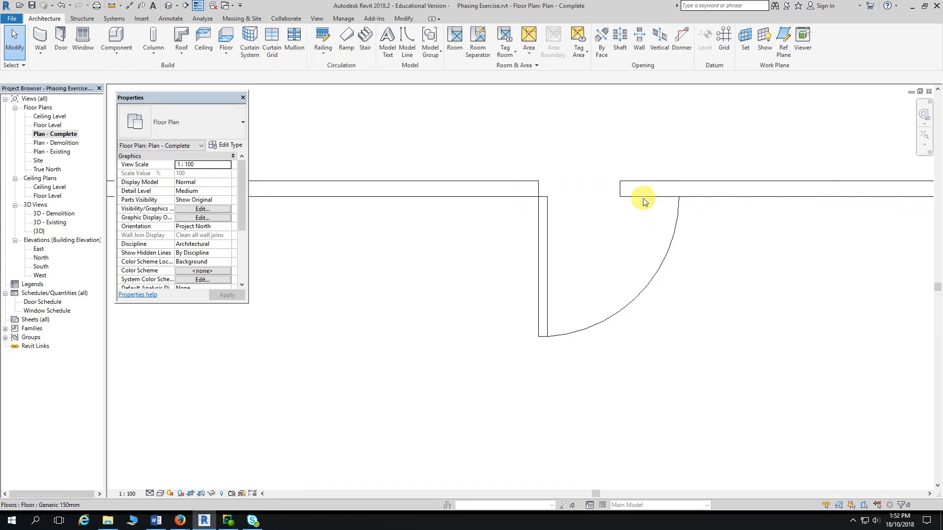
pyautogui.click(666, 259)
pyautogui.press('Delete')
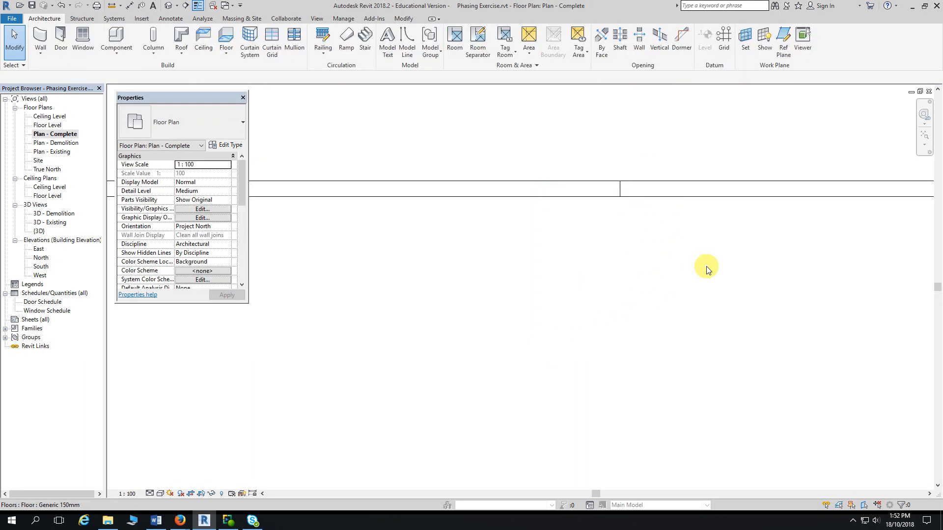
# Step: Join the geometry of the two in-line stud walls forming the long internal partition
pyautogui.click(403, 18)
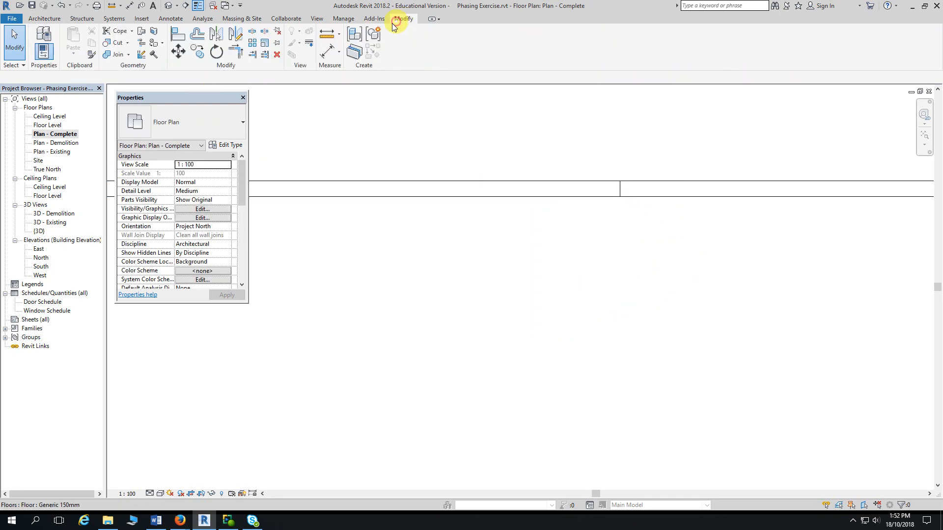
pyautogui.click(116, 55)
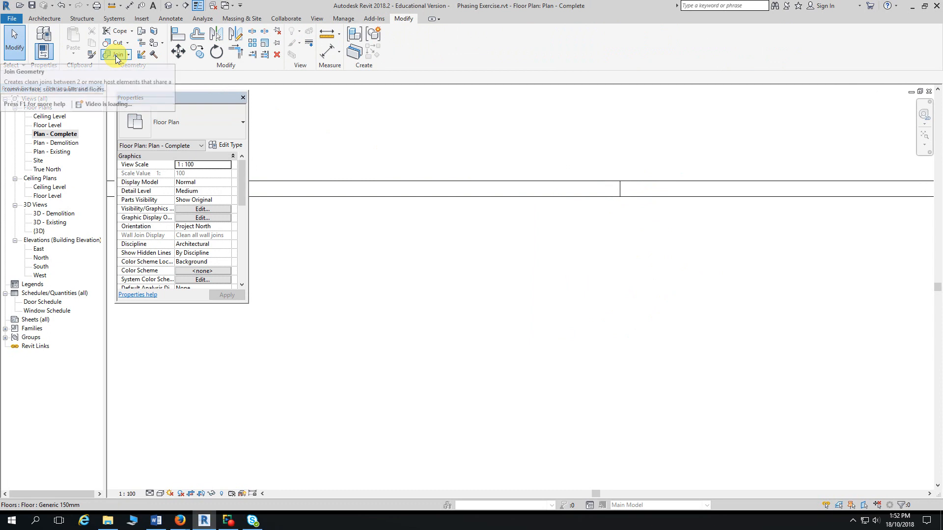
pyautogui.click(482, 197)
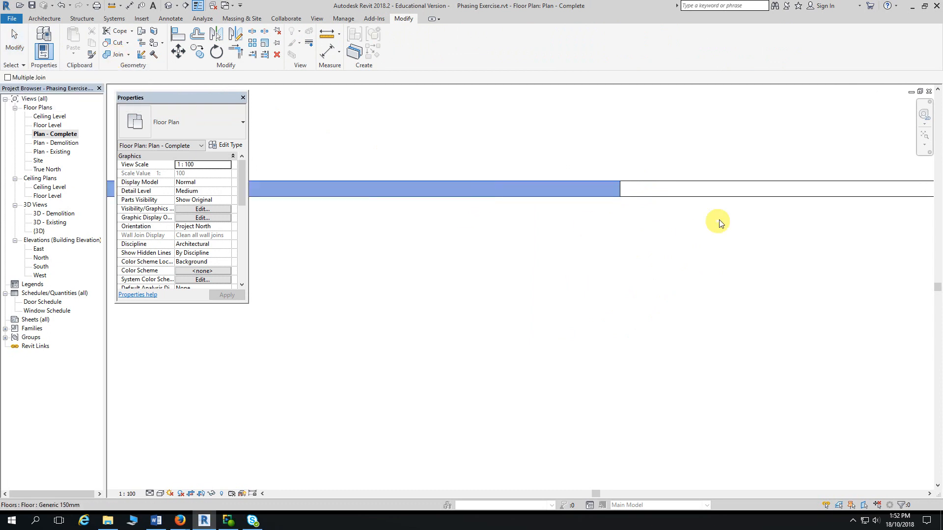
pyautogui.click(649, 196)
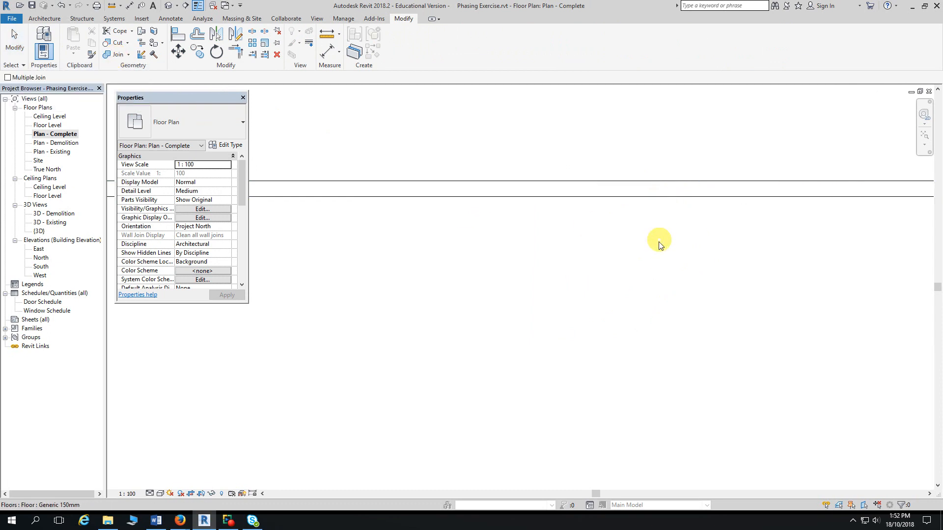
# Step: Place a 0813 x 2134mm single-flush trial door across the joint of the two joined partition walls
pyautogui.click(45, 18)
pyautogui.click(61, 40)
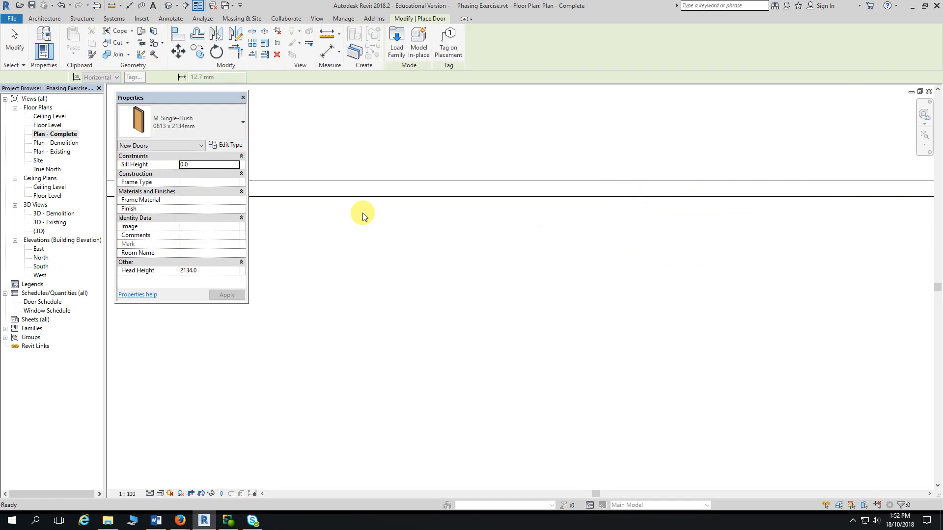
pyautogui.click(601, 190)
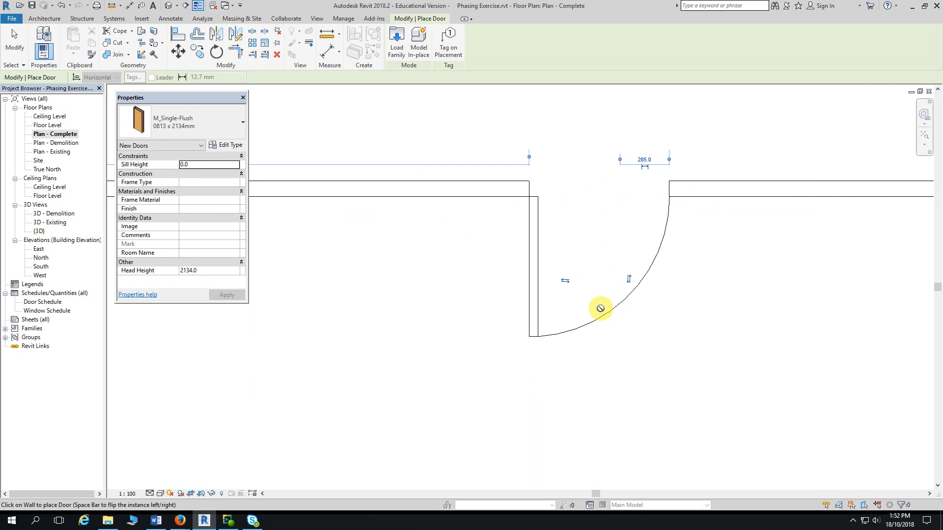
pyautogui.press('Escape')
pyautogui.press('Escape')
# Step: Delete the trial door from the joined partition wall
pyautogui.scroll(-4, 658, 324)
pyautogui.scroll(-3, 648, 324)
pyautogui.click(555, 274)
pyautogui.press('Delete')
pyautogui.scroll(-2, 618, 328)
pyautogui.moveTo(620, 325); pyautogui.dragTo(570, 350, button='middle')
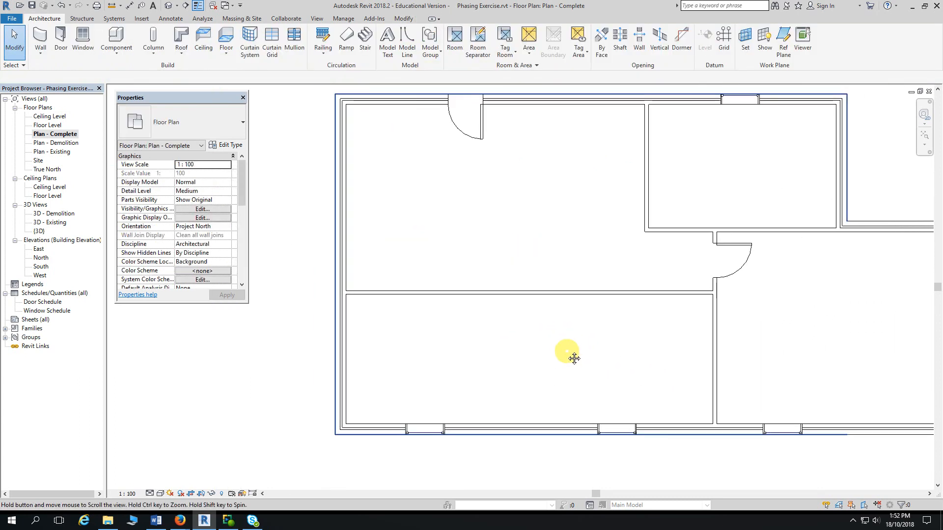
# Step: Place a door like the existing entry door in the small north room's west wall, opening into the room, 100 mm from its north end
pyautogui.moveTo(575, 200); pyautogui.dragTo(530, 206, button='middle')
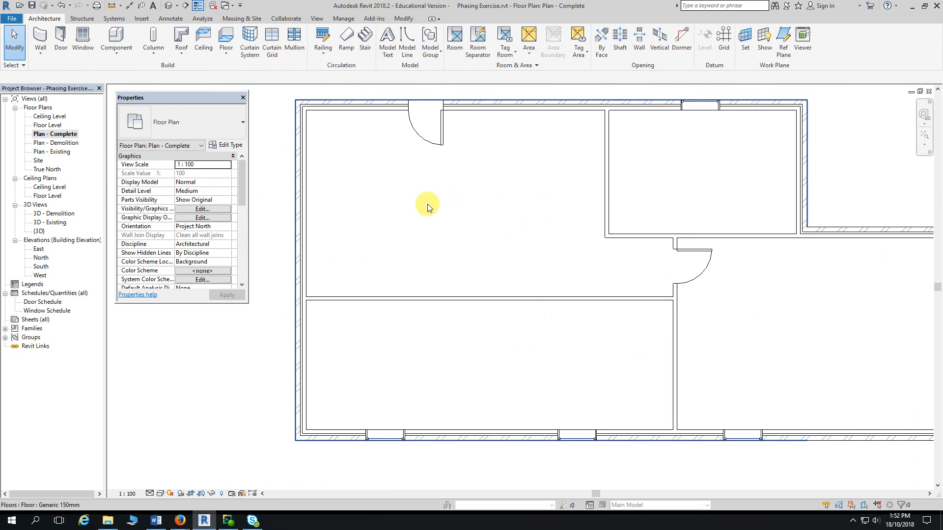
pyautogui.click(441, 147)
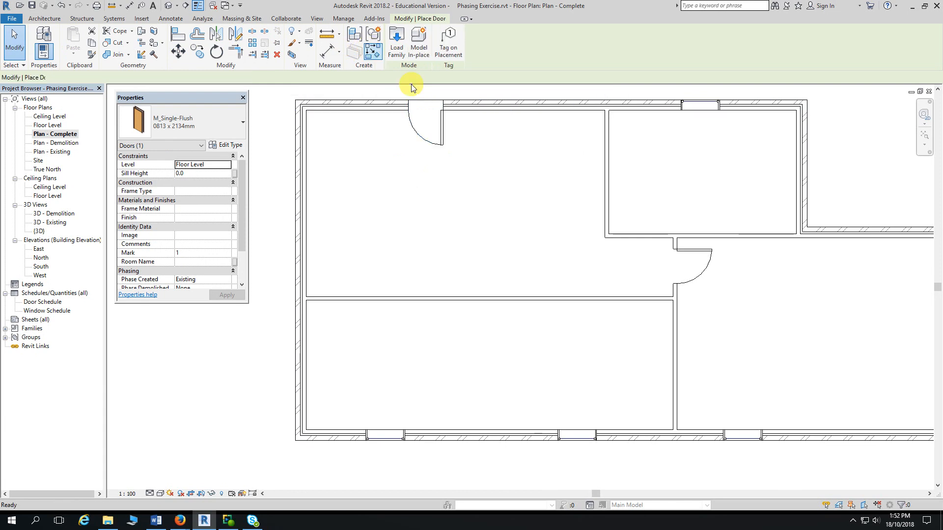
pyautogui.click(370, 51)
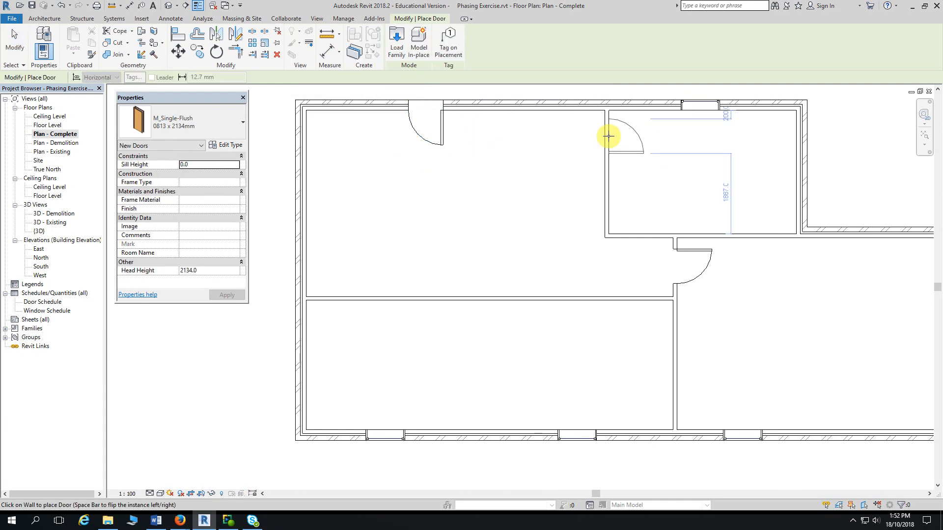
pyautogui.press('space')
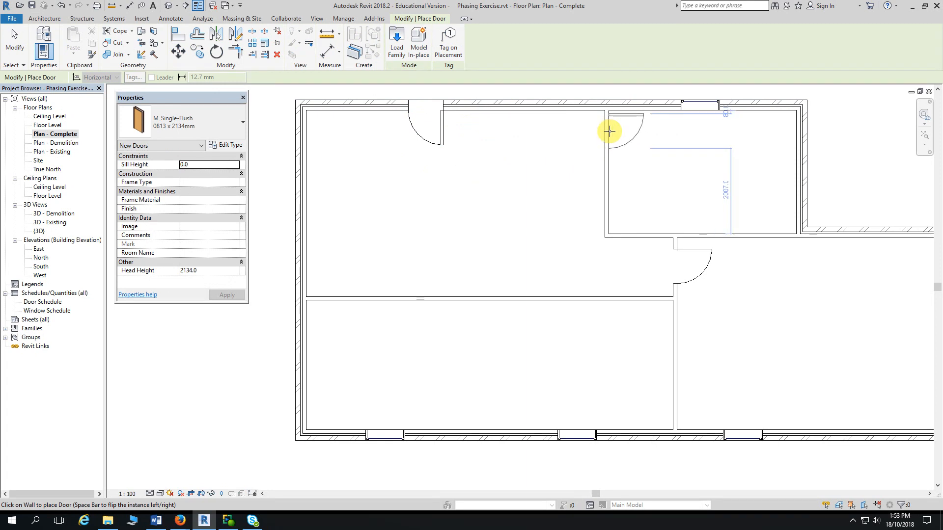
pyautogui.click(609, 131)
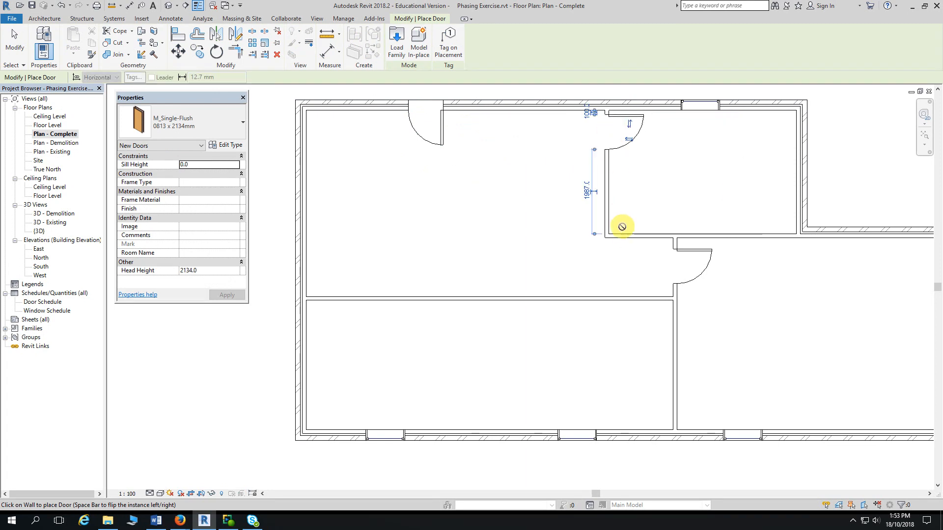
# Step: Place single-flush doors at the east and west ends of the long partition, opening south, each 100 mm from the end wall
pyautogui.click(649, 299)
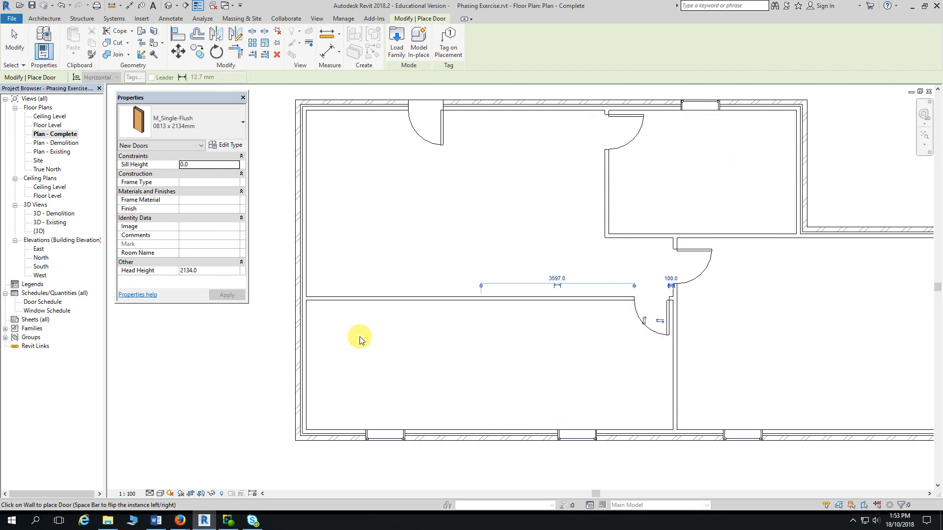
pyautogui.press('space')
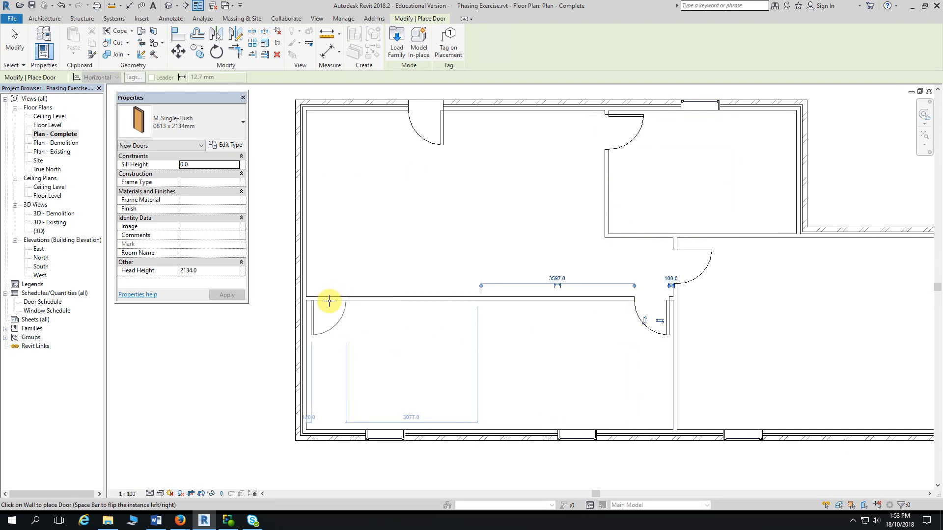
pyautogui.click(329, 301)
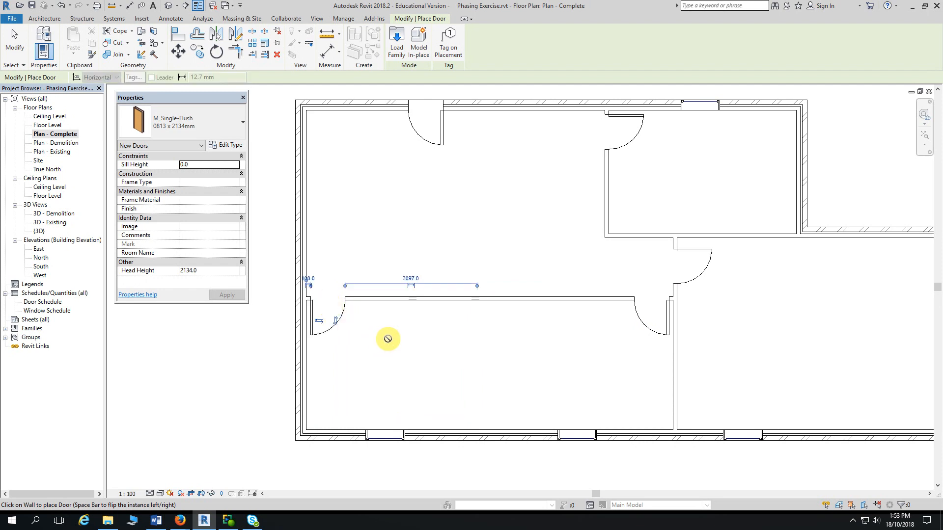
pyautogui.press('Escape')
pyautogui.press('Escape')
# Step: Add tagged windows matching the existing north M_Fixed 0915 x 1830mm window to the extension's north, east and south walls
pyautogui.scroll(-2, 503, 346)
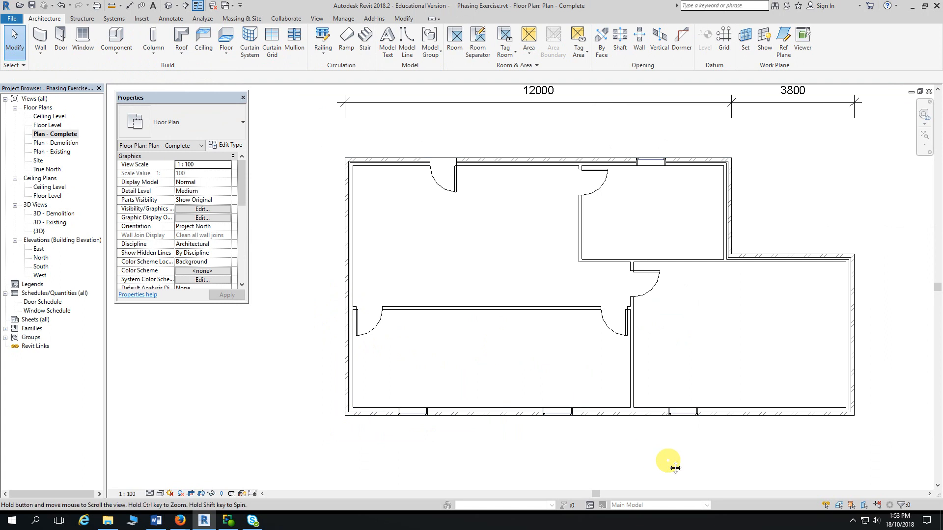
pyautogui.moveTo(674, 467); pyautogui.dragTo(640, 459, button='middle')
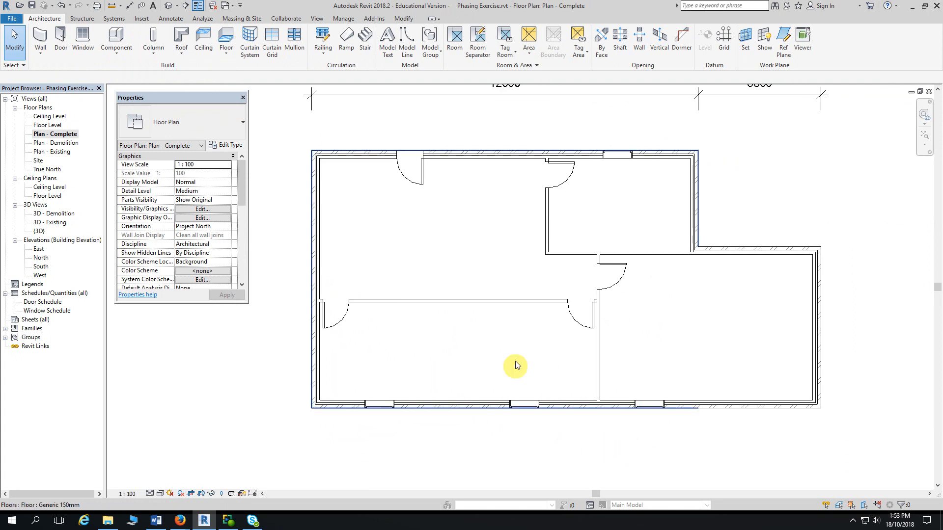
pyautogui.click(620, 161)
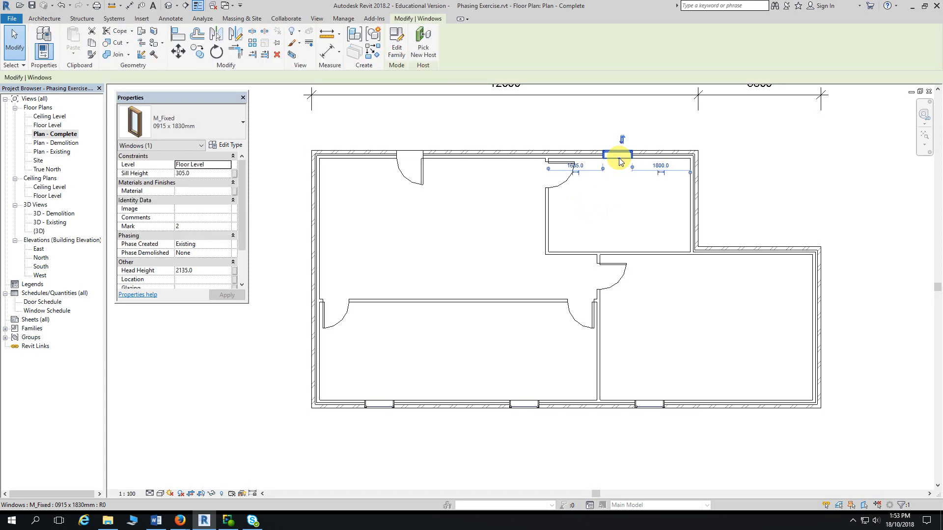
pyautogui.press('s')
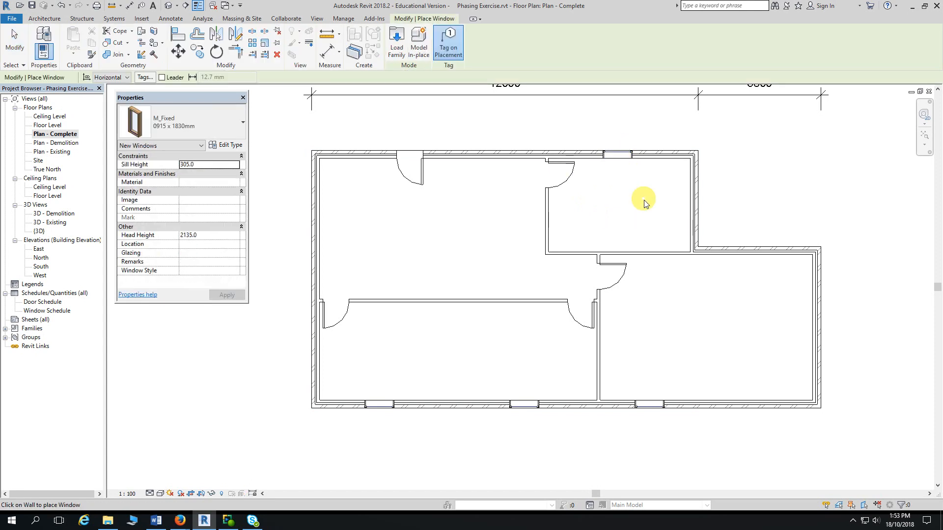
pyautogui.click(754, 247)
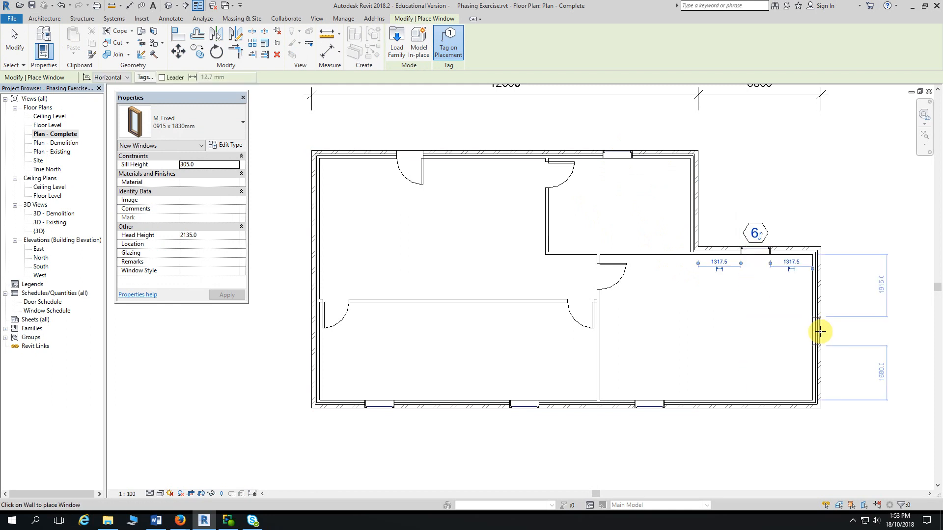
pyautogui.click(818, 331)
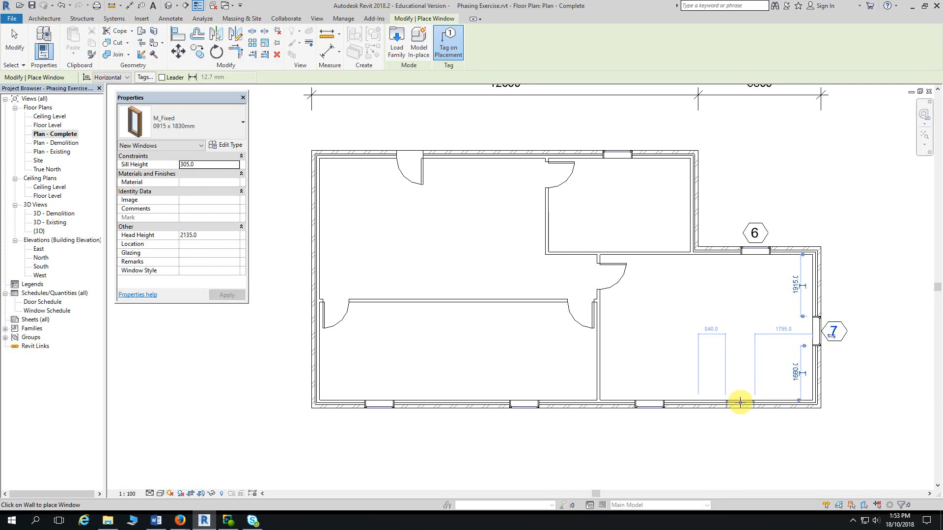
pyautogui.click(750, 405)
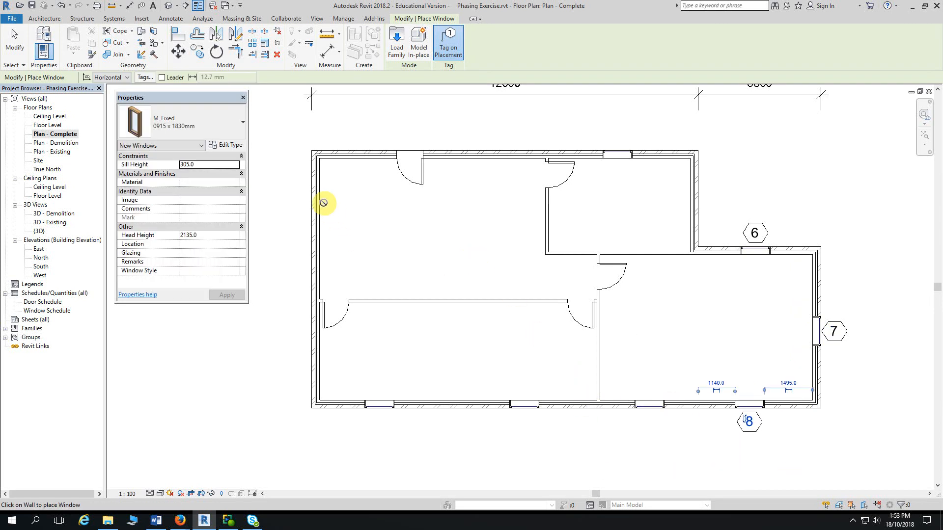
# Step: Place two M_Fixed 0915 x 1830mm windows in the west wall of the large north-west room
pyautogui.click(313, 190)
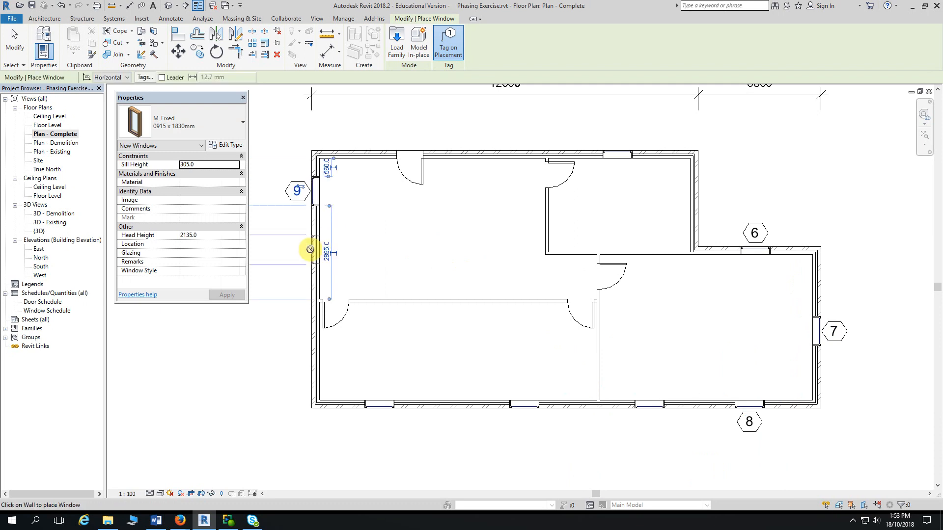
pyautogui.click(312, 252)
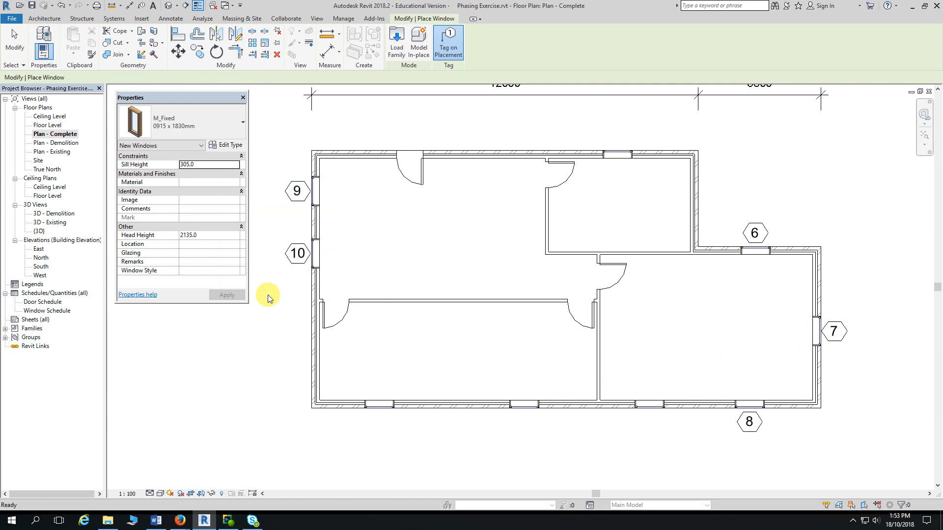
pyautogui.press('Escape')
pyautogui.press('Escape')
# Step: Delete the tags of the five new windows on the west wall and around the extension
pyautogui.click(297, 194)
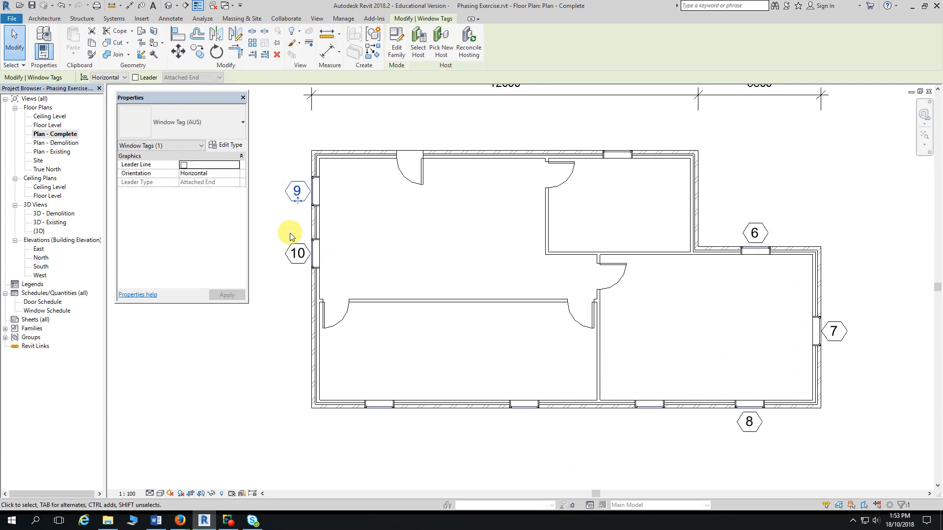
pyautogui.click(295, 265)
pyautogui.keyDown('ctrl'); pyautogui.click(296, 195); pyautogui.keyUp('ctrl')
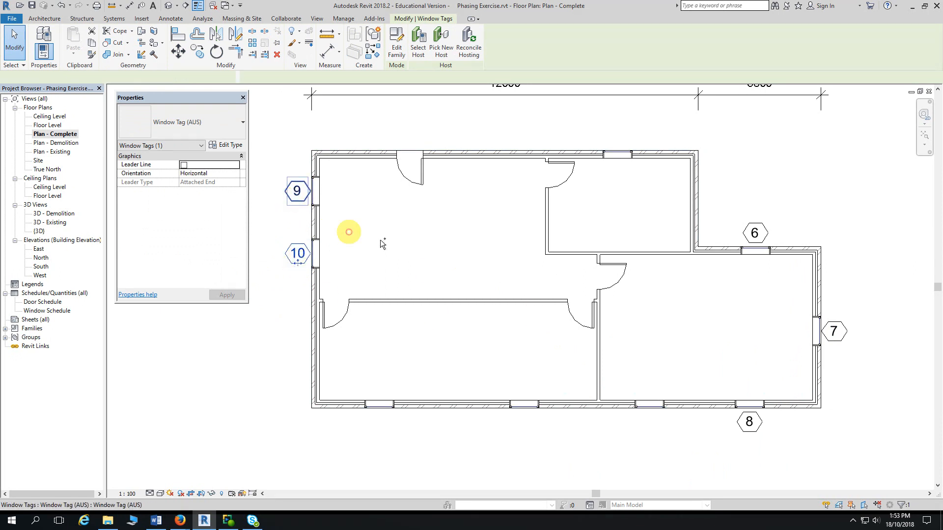
pyautogui.keyDown('ctrl'); pyautogui.click(752, 236); pyautogui.keyUp('ctrl')
pyautogui.keyDown('ctrl'); pyautogui.click(834, 329); pyautogui.keyUp('ctrl')
pyautogui.keyDown('ctrl'); pyautogui.click(752, 423); pyautogui.keyUp('ctrl')
pyautogui.press('Delete')
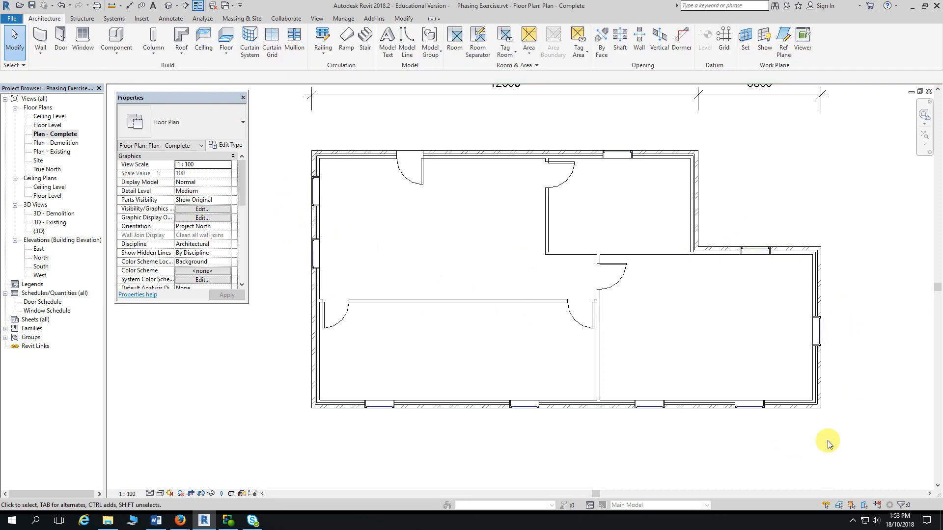
# Step: Filter a selection of the whole plan down to windows only and set their head height to 2100
pyautogui.moveTo(761, 192); pyautogui.dragTo(772, 194, button='middle')
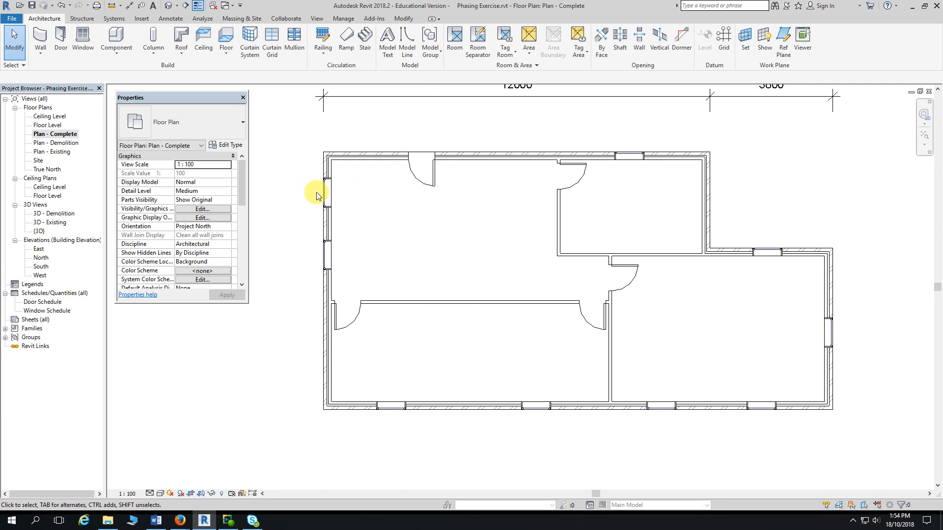
pyautogui.moveTo(300, 135); pyautogui.dragTo(866, 454)
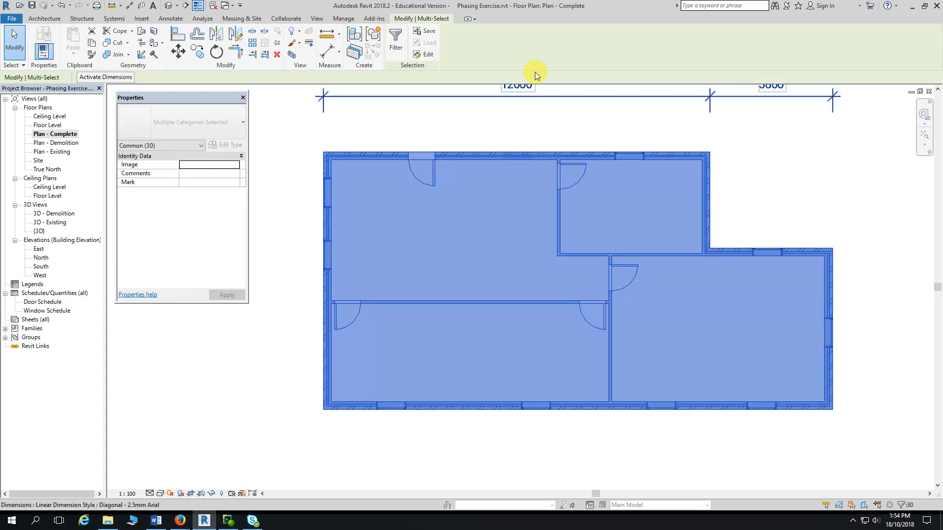
pyautogui.click(395, 41)
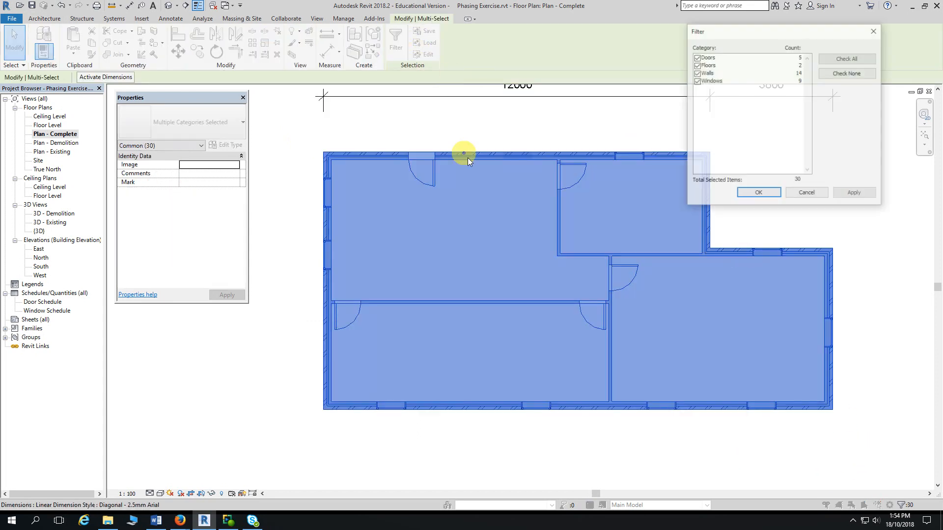
pyautogui.click(696, 72)
pyautogui.click(696, 65)
pyautogui.click(696, 57)
pyautogui.click(758, 192)
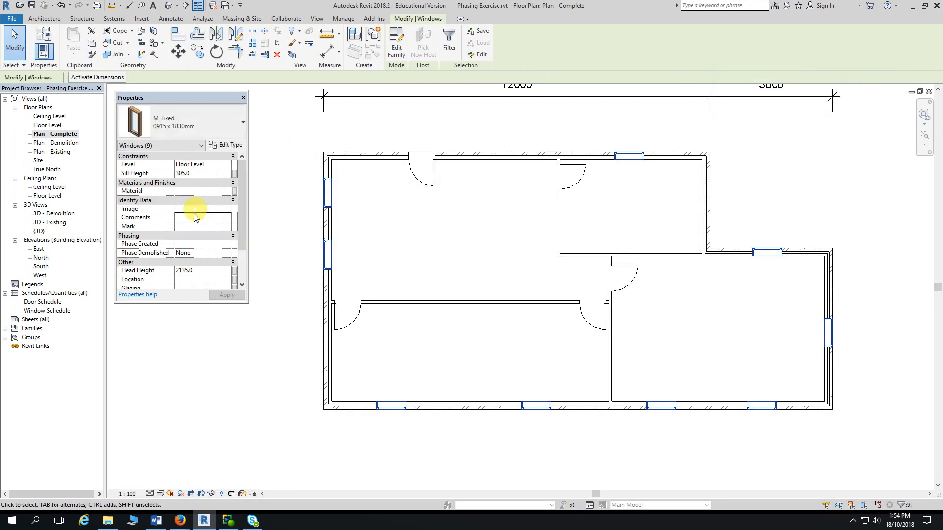
pyautogui.click(202, 270)
pyautogui.write('2100')
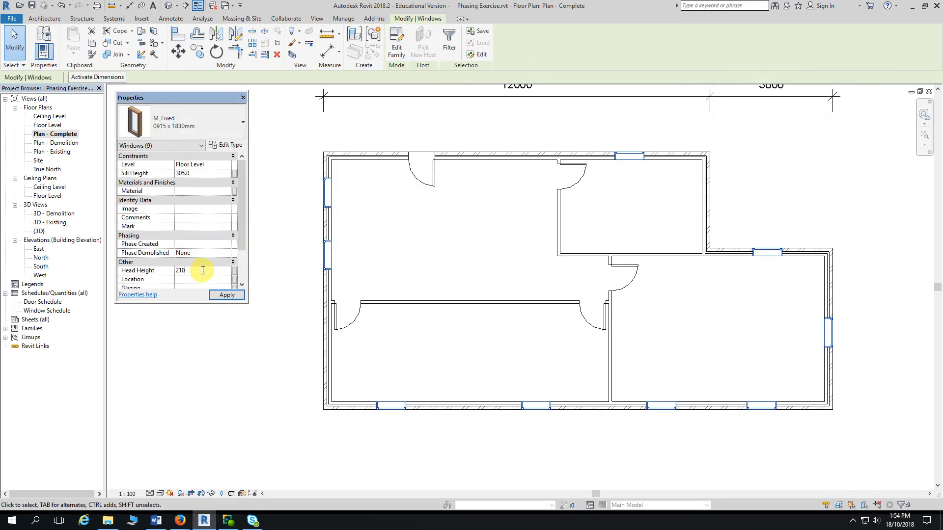
pyautogui.click(232, 297)
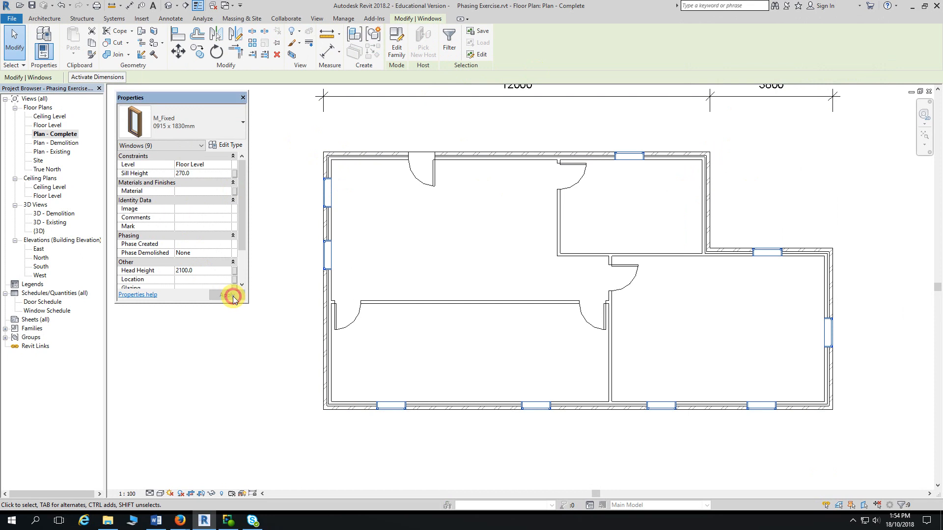
pyautogui.click(209, 365)
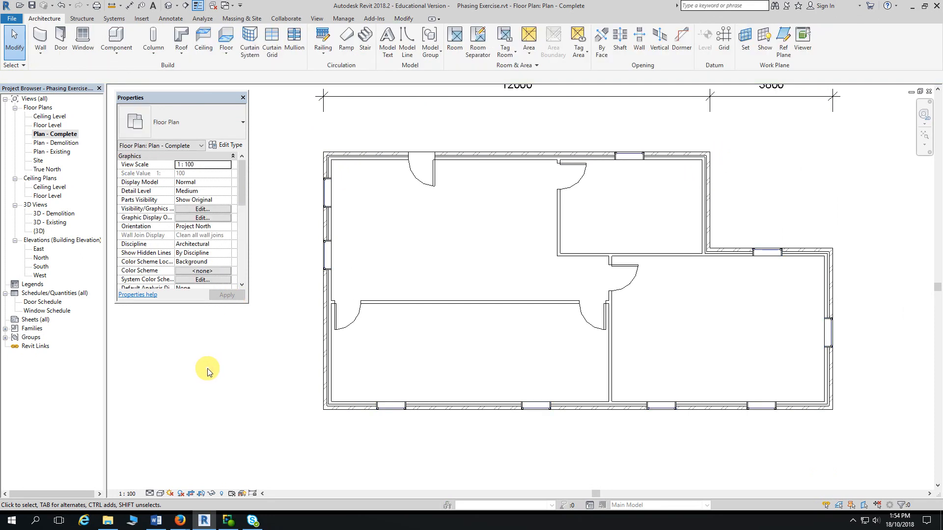
# Step: Dock the Properties palette beside the Project Browser
pyautogui.scroll(-2, 206, 372)
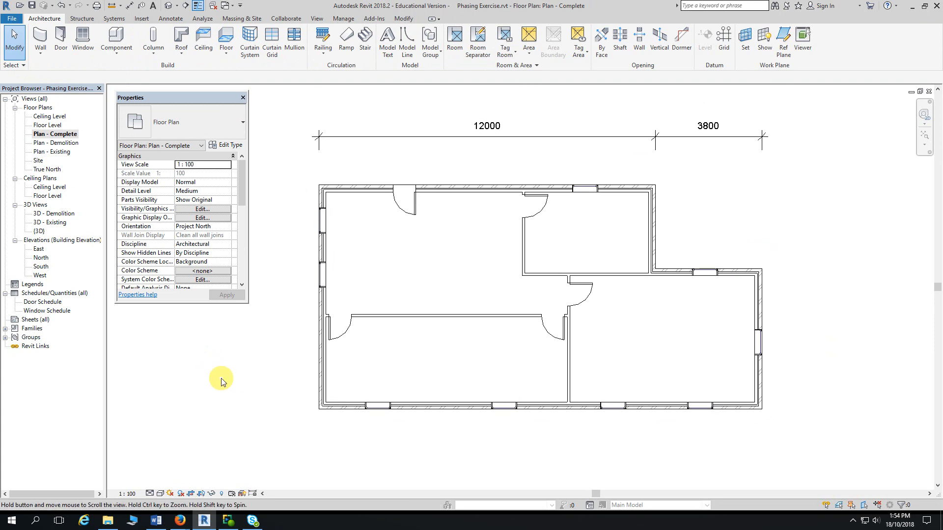
pyautogui.moveTo(221, 381); pyautogui.dragTo(242, 378, button='middle')
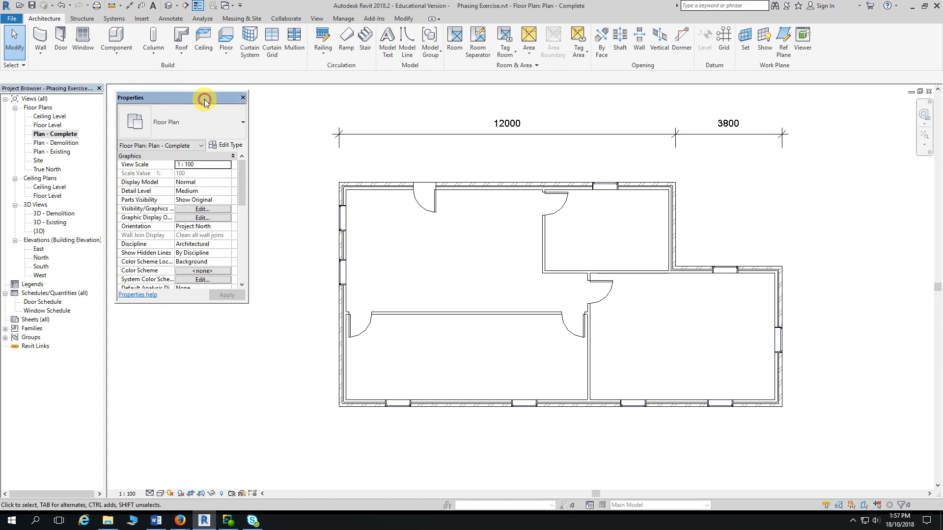
pyautogui.doubleClick(205, 99)
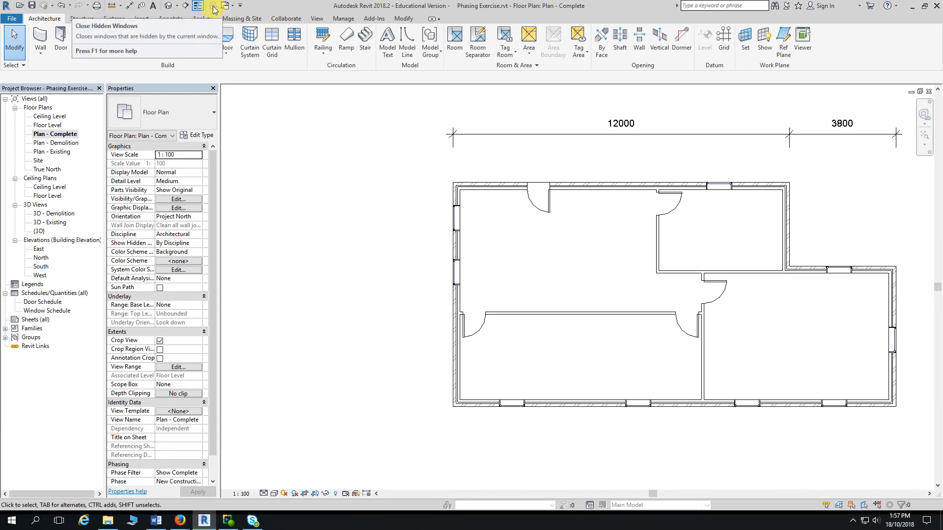
pyautogui.moveTo(349, 162); pyautogui.dragTo(282, 164, button='middle')
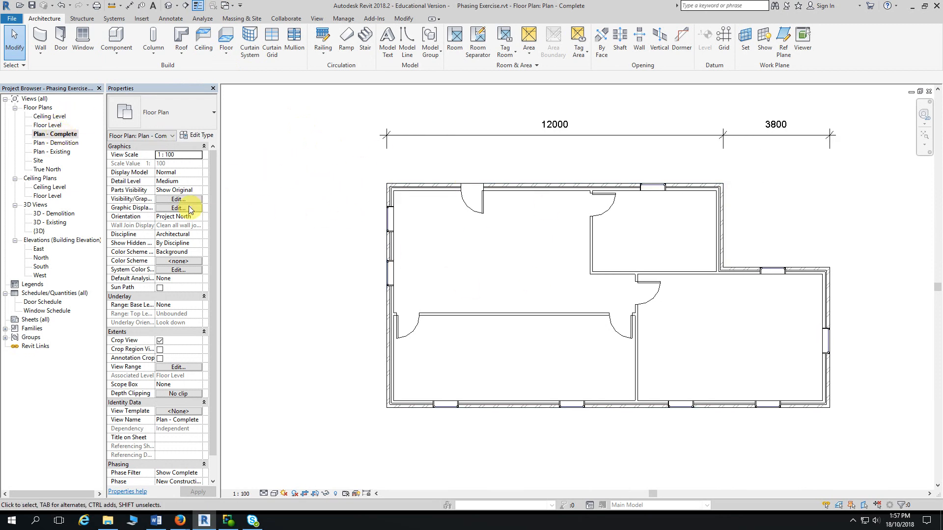
# Step: Open the Plan - Demolition view and tile it side by side with Plan - Complete
pyautogui.doubleClick(56, 143)
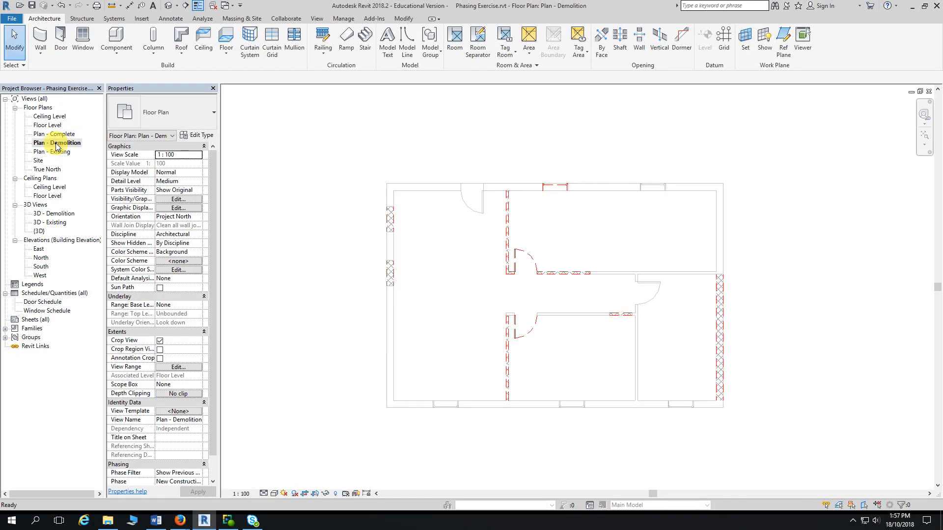
pyautogui.click(318, 20)
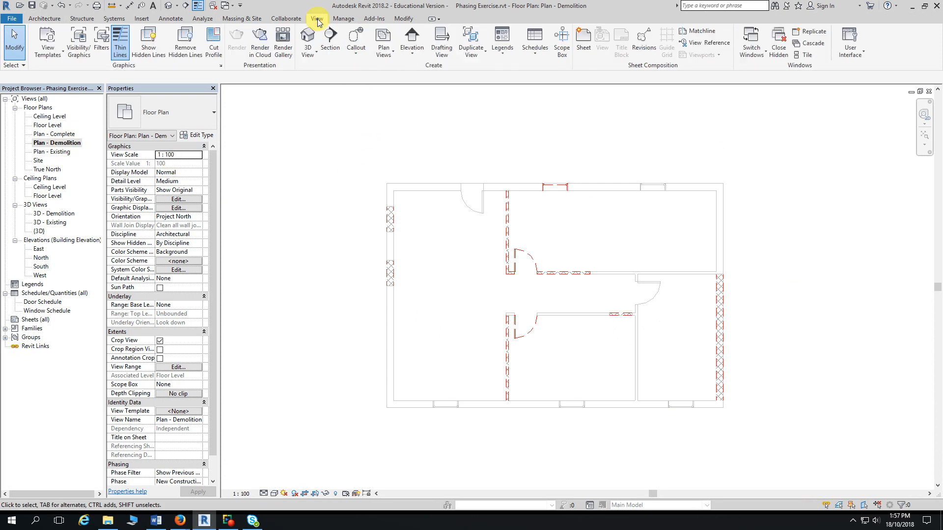
pyautogui.click(807, 58)
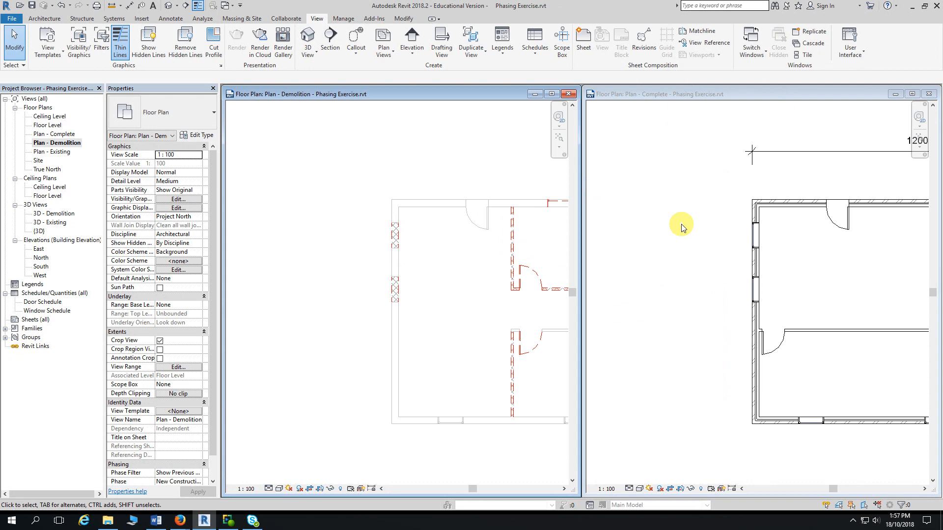
# Step: Compare the demolition plan with the completed plan in the tiled views, examining the walls, doors and windows
pyautogui.scroll(-2, 452, 186)
pyautogui.moveTo(459, 287); pyautogui.dragTo(313, 284, button='middle')
pyautogui.scroll(2, 310, 285)
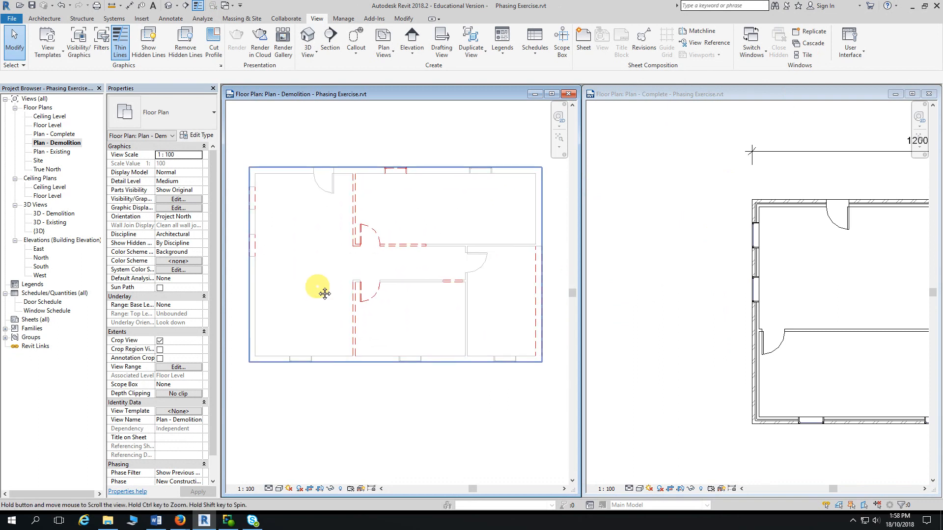
pyautogui.click(665, 269)
pyautogui.scroll(-3, 671, 269)
pyautogui.moveTo(684, 273); pyautogui.dragTo(599, 252, button='middle')
pyautogui.scroll(3, 611, 252)
pyautogui.scroll(-1, 620, 258)
pyautogui.scroll(1, 714, 395)
pyautogui.moveTo(713, 393)
pyautogui.mouseDown(button='middle')
pyautogui.moveTo(705, 405)
pyautogui.moveTo(719, 398)
pyautogui.moveTo(730, 427)
pyautogui.mouseUp(button='middle')
pyautogui.scroll(-1, 706, 405)
pyautogui.scroll(1, 706, 405)
pyautogui.scroll(1, 718, 395)
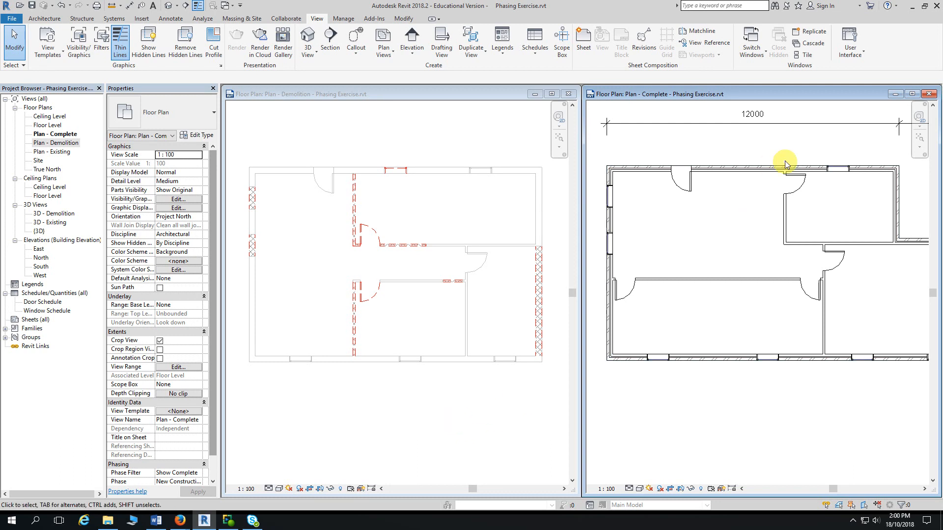
# Step: Maximize the Plan - Complete view and switch to the {3D} view showing the extension corner
pyautogui.click(912, 94)
pyautogui.moveTo(724, 207); pyautogui.dragTo(801, 227, button='middle')
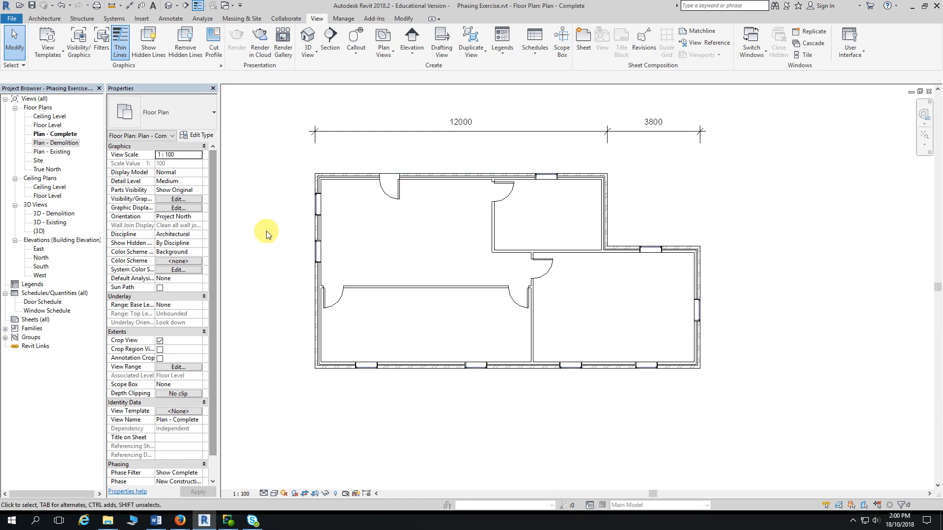
pyautogui.doubleClick(39, 231)
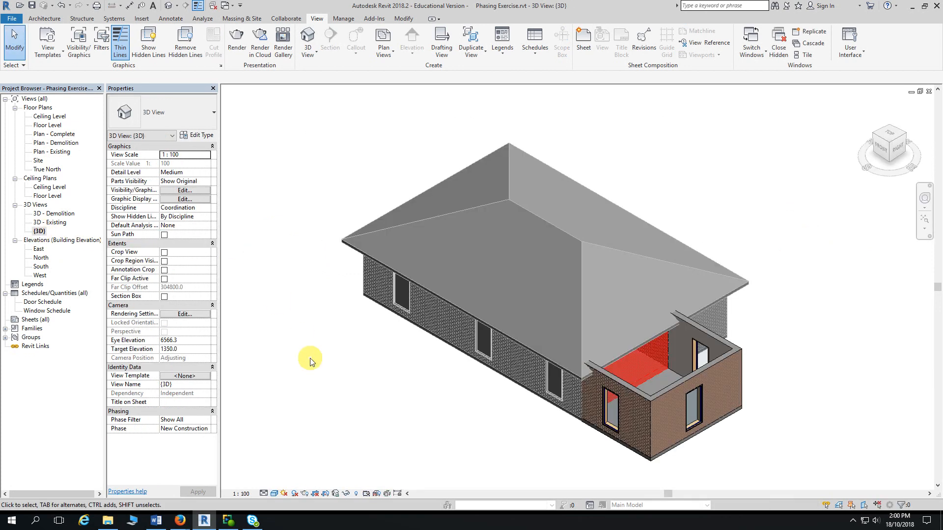
pyautogui.moveTo(354, 417)
pyautogui.keyDown('shift'); pyautogui.mouseDown(button='middle')
pyautogui.moveTo(336, 375)
pyautogui.moveTo(370, 414)
pyautogui.moveTo(345, 403)
pyautogui.mouseUp(button='middle'); pyautogui.keyUp('shift')
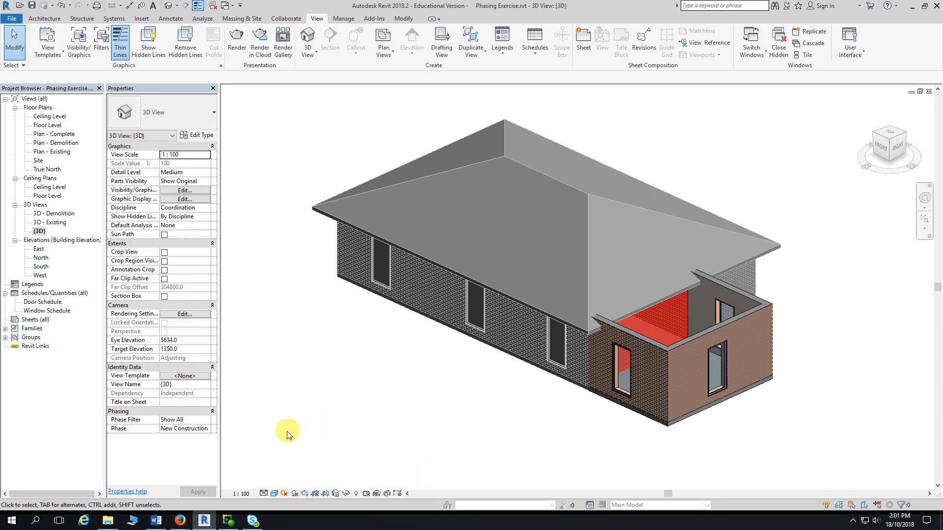
# Step: Undock the Properties palette and set the {3D} view's Phase Filter to Show Complete
pyautogui.moveTo(186, 88); pyautogui.dragTo(196, 97)
pyautogui.moveTo(306, 114); pyautogui.dragTo(409, 110, button='middle')
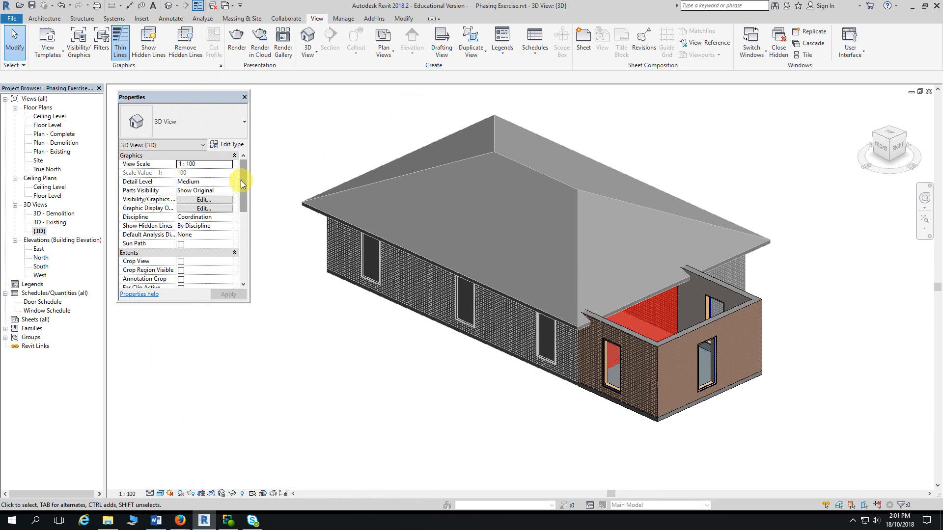
pyautogui.moveTo(245, 175); pyautogui.dragTo(246, 252)
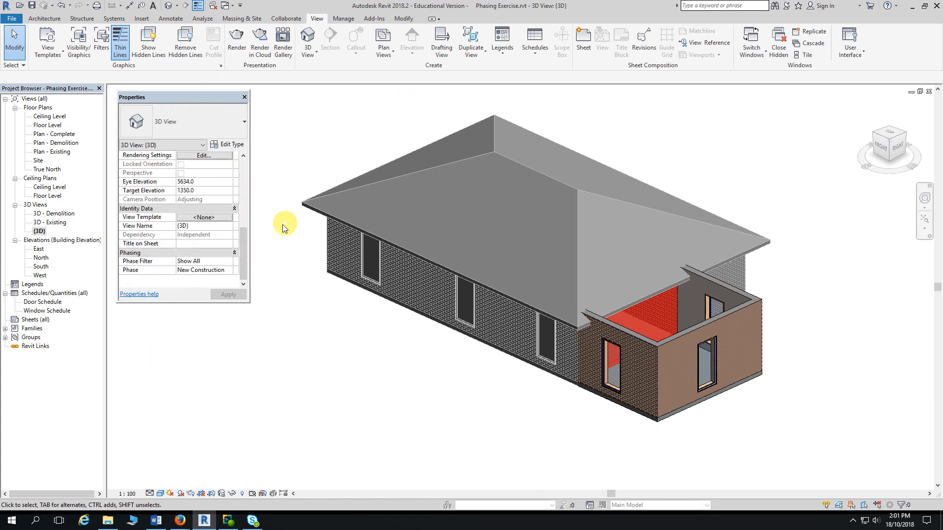
pyautogui.click(229, 262)
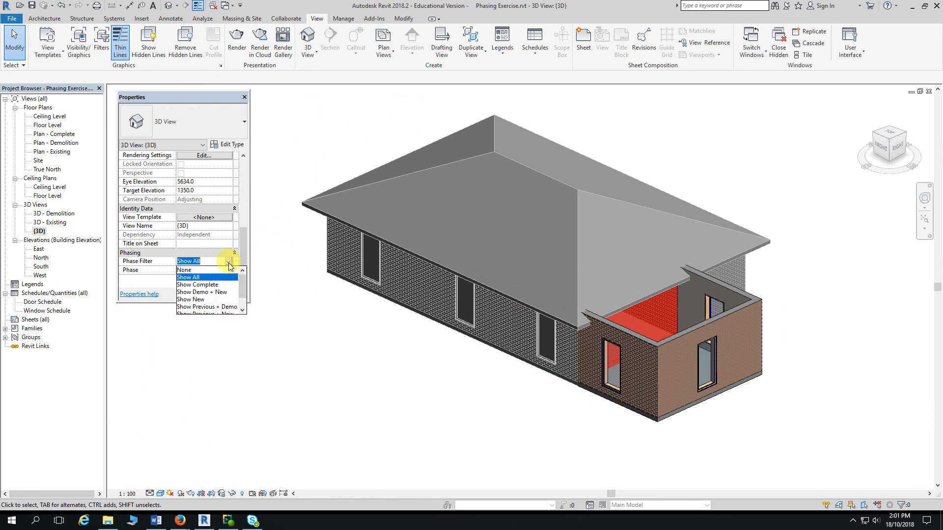
pyautogui.click(222, 288)
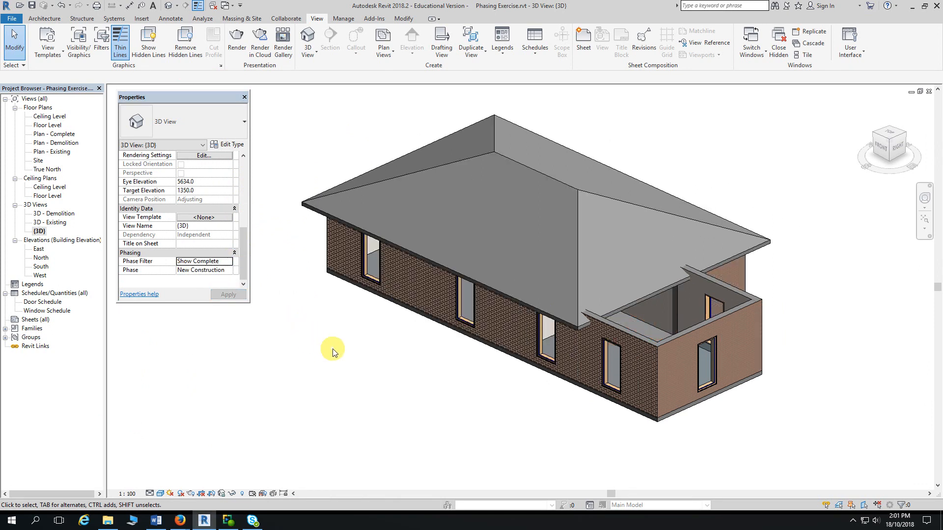
# Step: Set the {3D} view's visual style to Hidden Line and dismiss the save reminder without saving
pyautogui.keyDown('shift'); pyautogui.moveTo(353, 358); pyautogui.dragTo(340, 361, button='middle'); pyautogui.keyUp('shift')
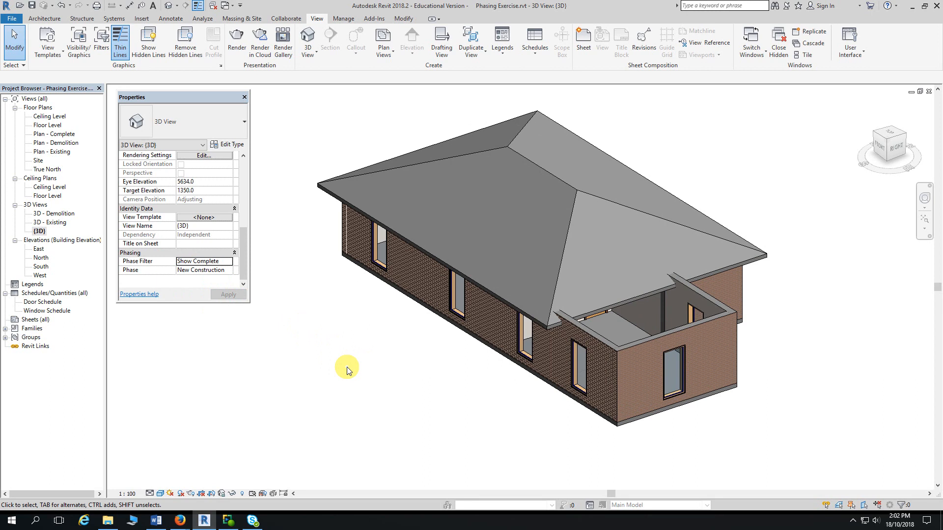
pyautogui.keyDown('shift'); pyautogui.moveTo(347, 368); pyautogui.dragTo(491, 415, button='middle'); pyautogui.keyUp('shift')
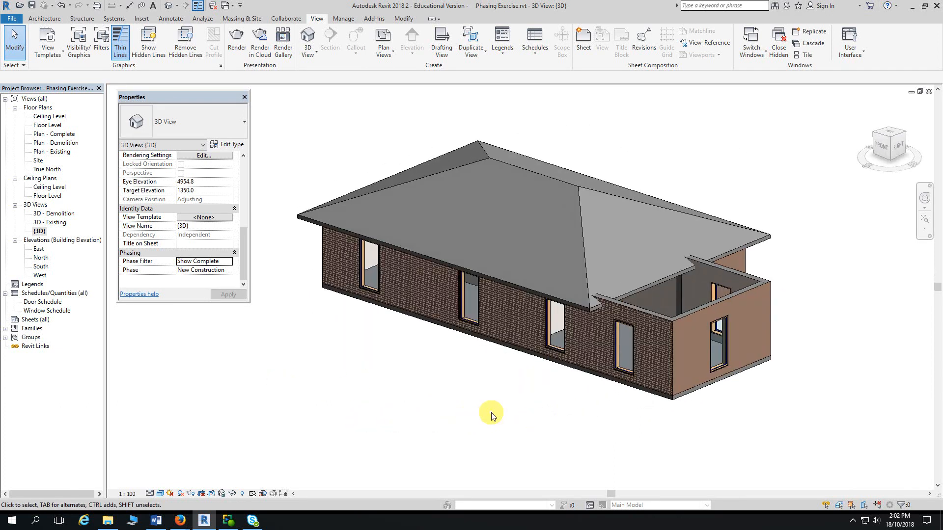
pyautogui.click(159, 494)
pyautogui.click(187, 445)
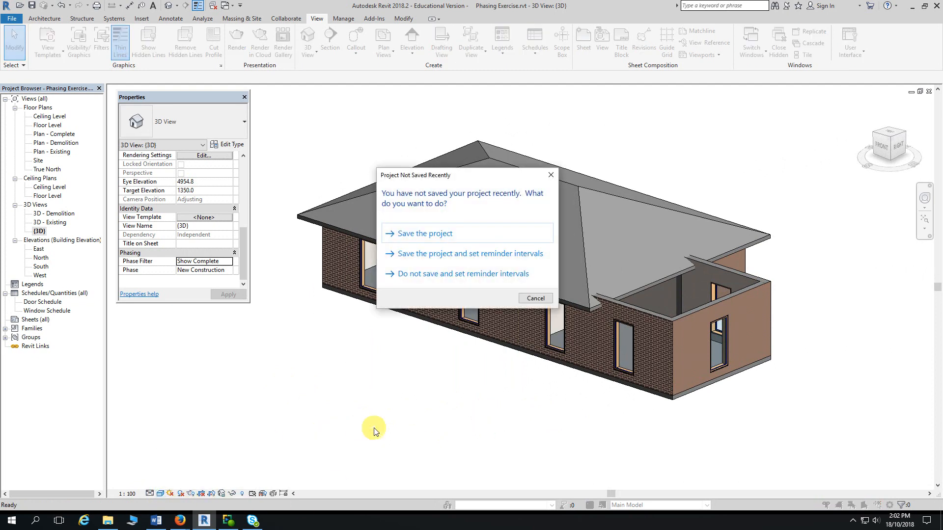
pyautogui.click(535, 298)
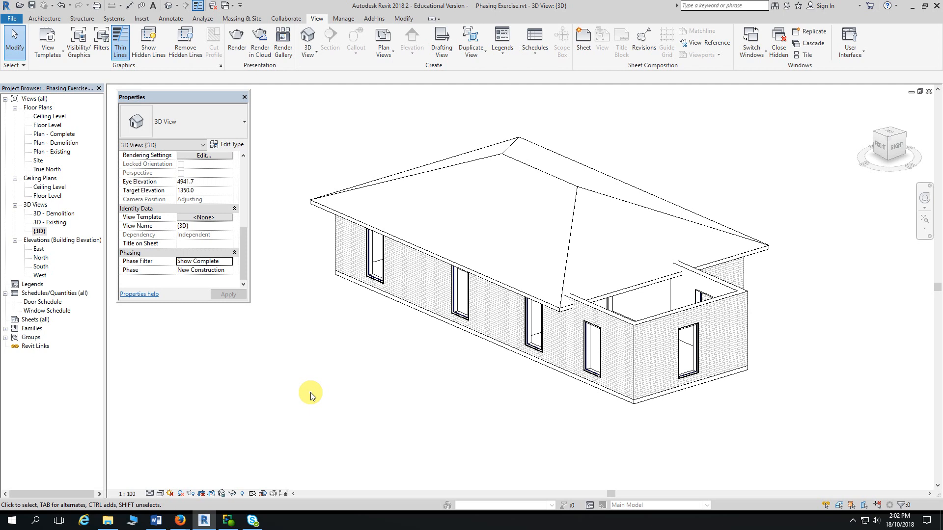
# Step: Open the Ceiling Level floor plan with the roof and extension outline in close view
pyautogui.click(52, 117)
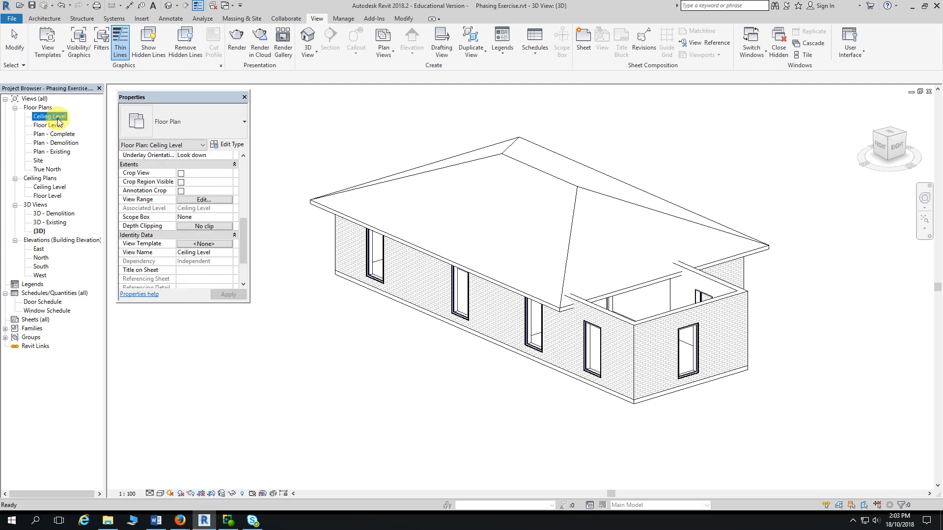
pyautogui.doubleClick(57, 119)
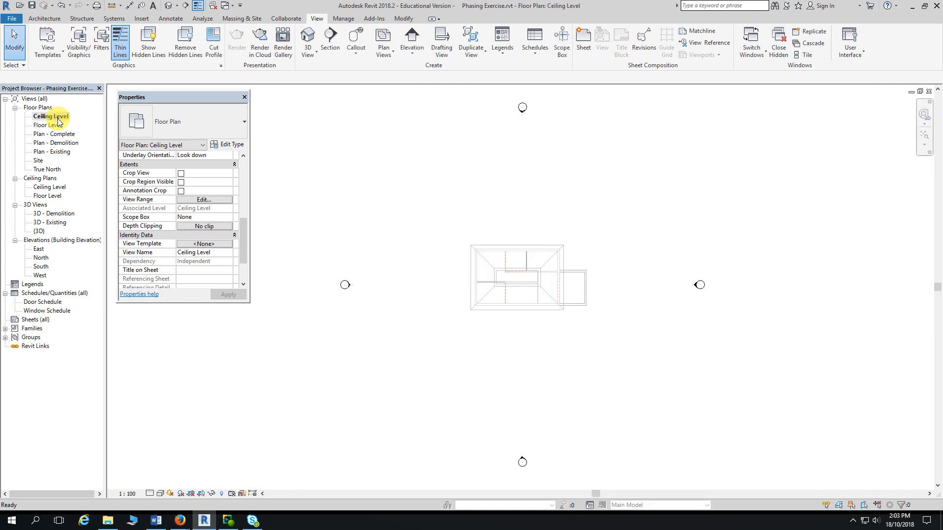
pyautogui.scroll(3, 528, 304)
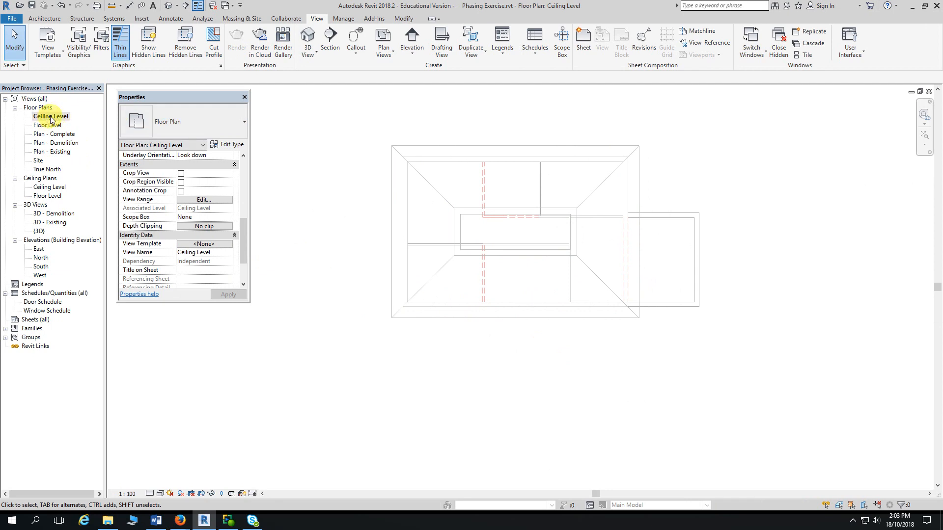
# Step: Set the Ceiling Level floor plan's Phase Filter to Show Complete
pyautogui.scroll(-3, 243, 243)
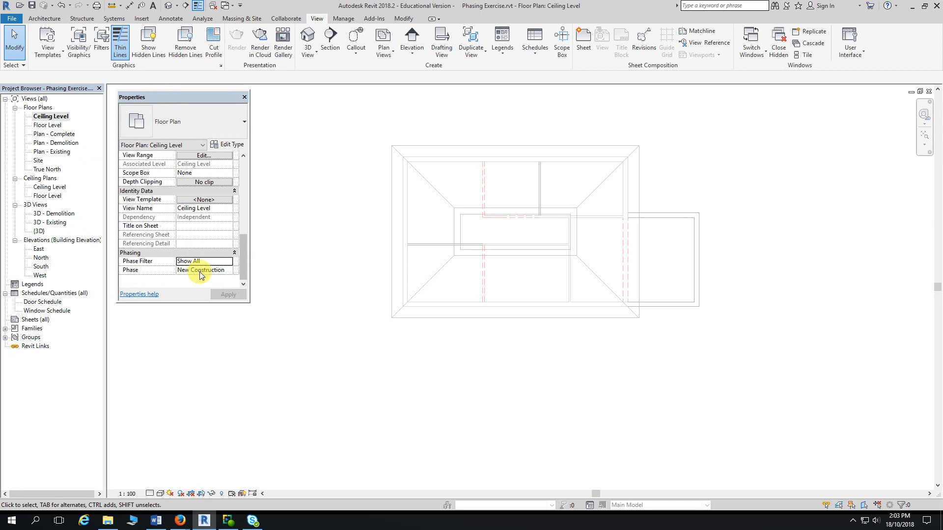
pyautogui.click(228, 261)
pyautogui.click(228, 261)
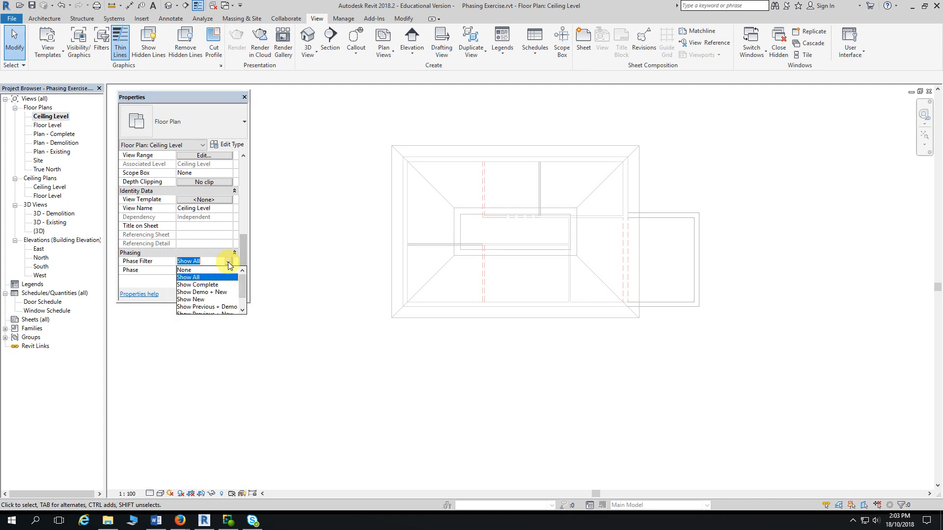
pyautogui.click(206, 285)
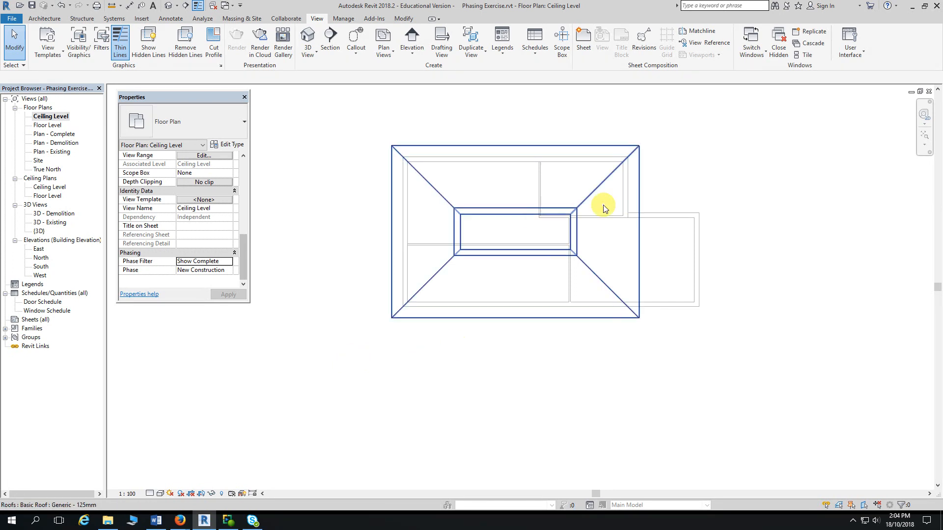
# Step: Start a roof similar to the existing one and pick the extension's three outer walls with a 760 mm overhang extended to the wall core
pyautogui.scroll(3, 656, 185)
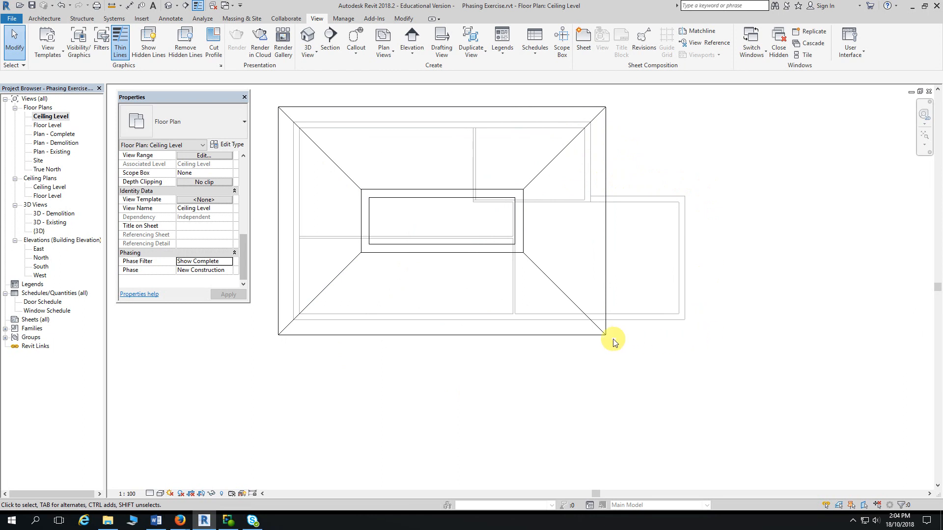
pyautogui.click(604, 166)
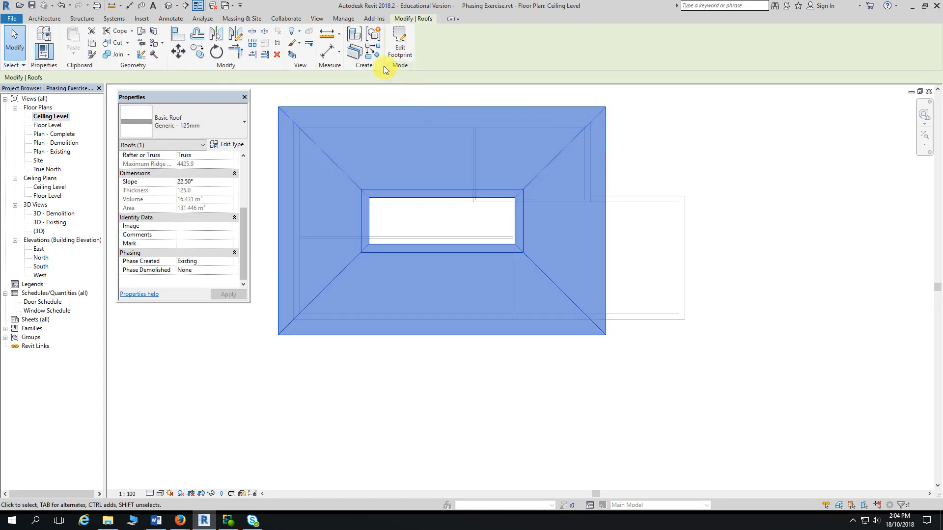
pyautogui.click(372, 51)
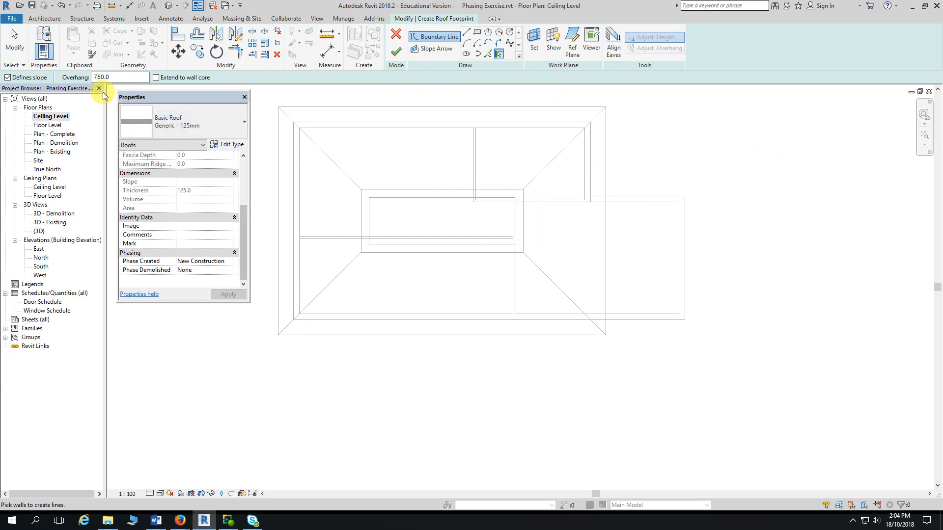
pyautogui.click(156, 78)
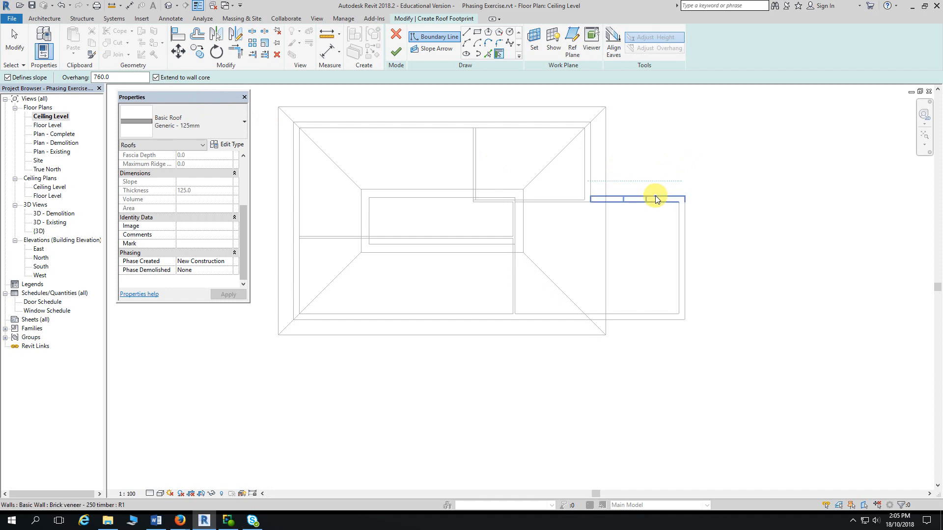
pyautogui.scroll(2, 655, 195)
pyautogui.moveTo(655, 195); pyautogui.dragTo(604, 137, button='middle')
pyautogui.click(611, 110)
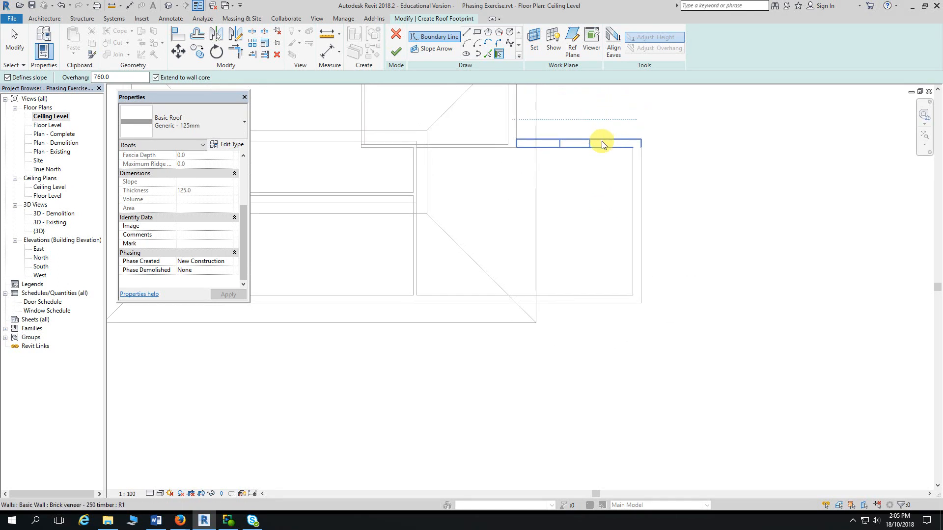
pyautogui.click(641, 182)
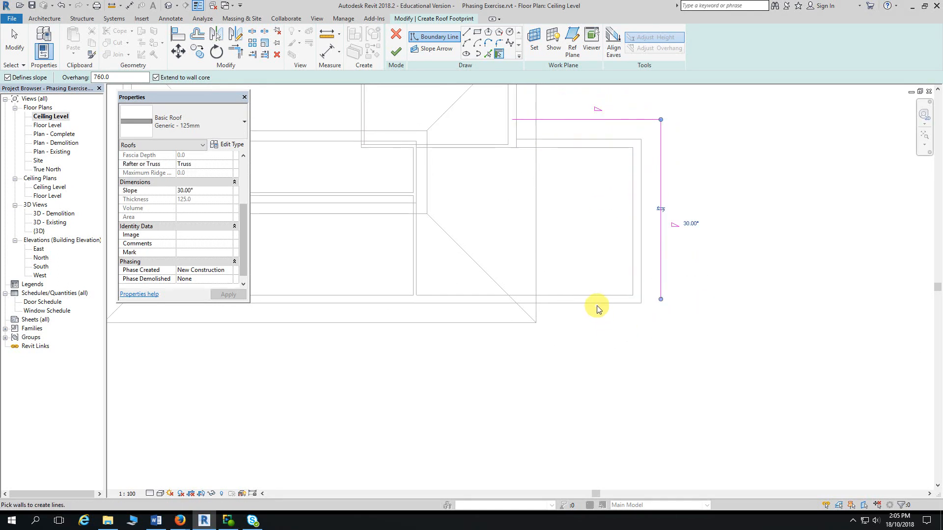
pyautogui.click(616, 319)
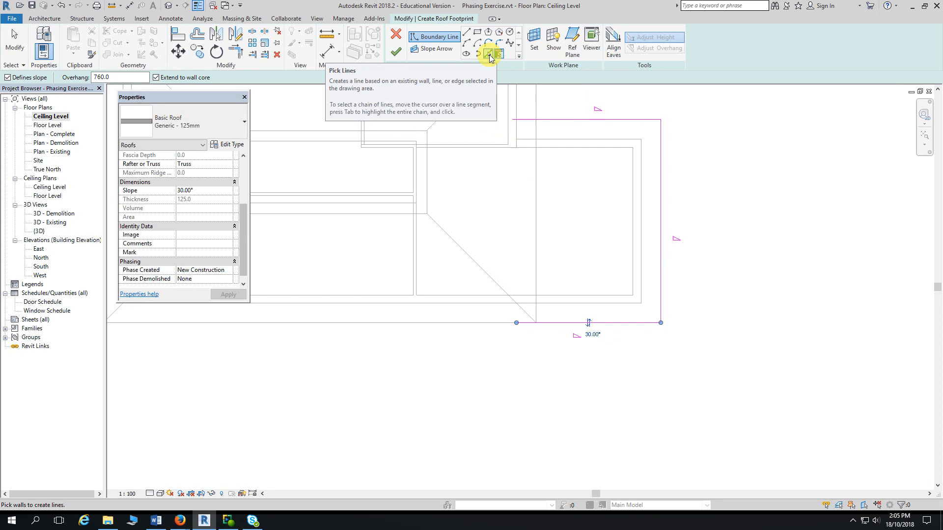
# Step: Add the existing roof's adjoining eave edge as the fourth boundary line and trim the extension's upper boundary line to meet it
pyautogui.click(489, 55)
pyautogui.click(535, 205)
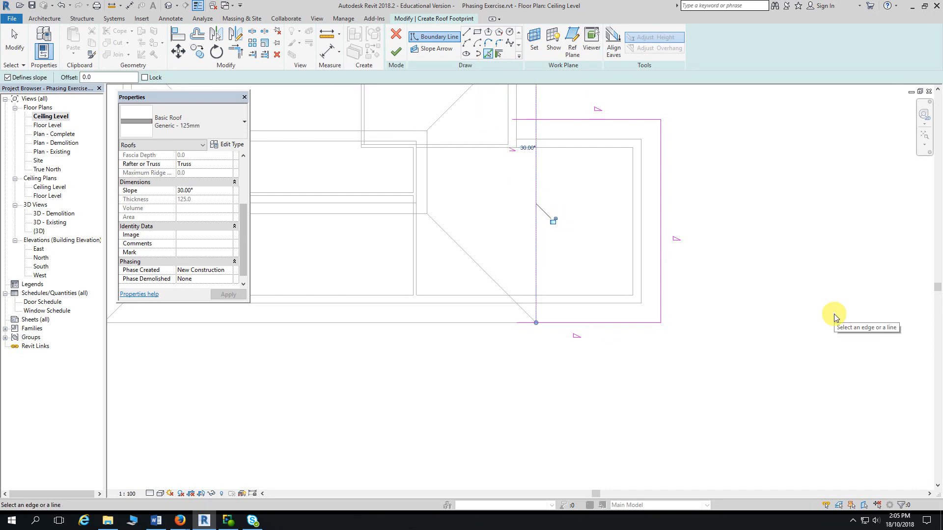
pyautogui.moveTo(815, 294); pyautogui.dragTo(815, 317, button='middle')
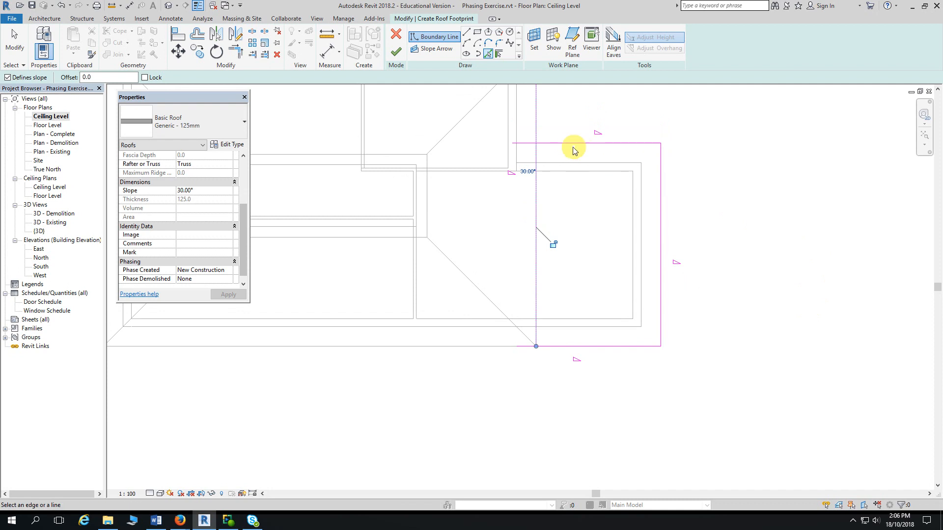
pyautogui.click(236, 51)
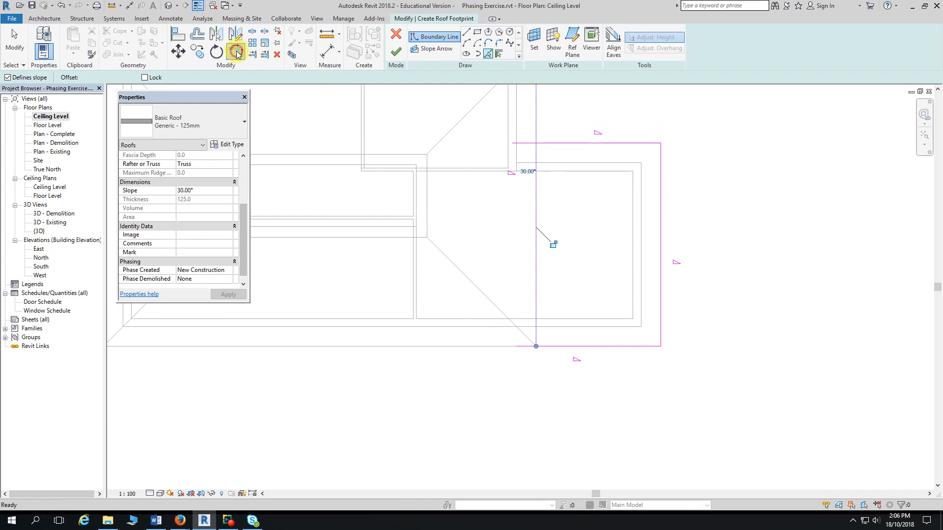
pyautogui.click(552, 142)
pyautogui.click(536, 158)
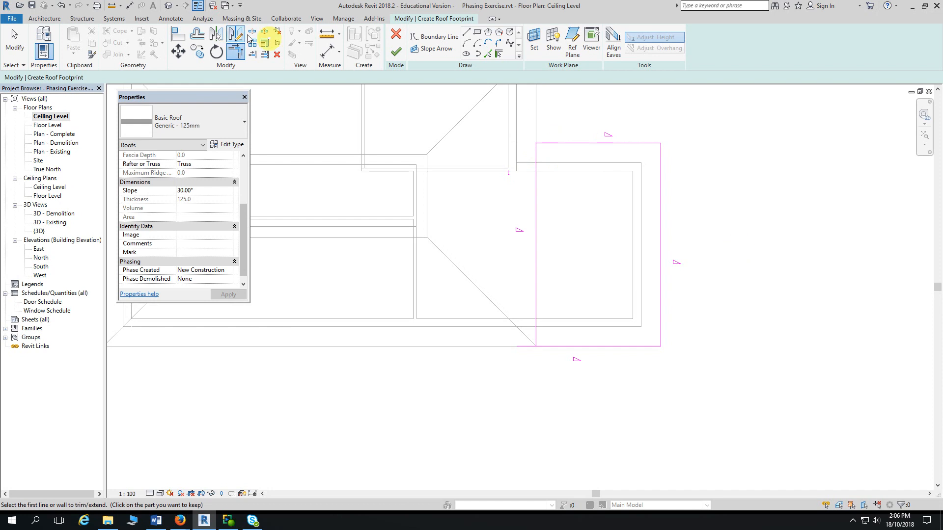
pyautogui.press('Escape')
pyautogui.press('Escape')
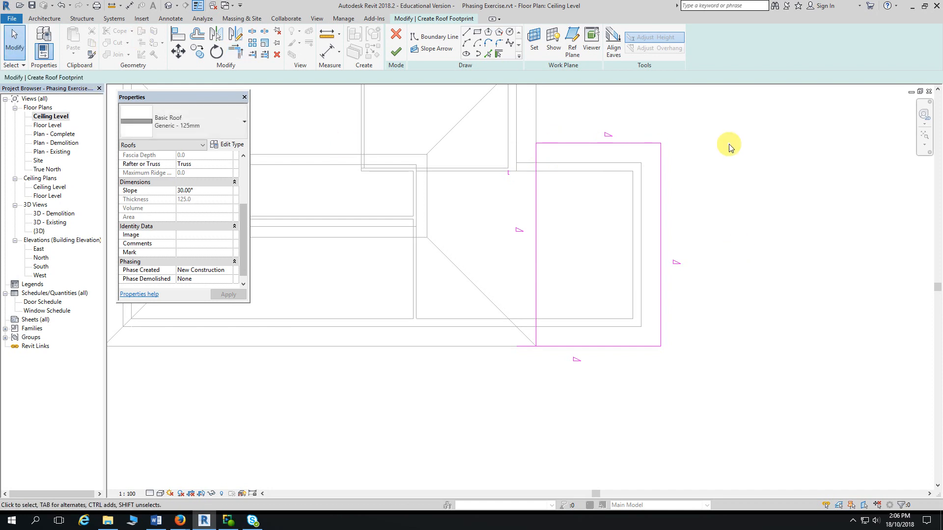
# Step: Set the slope of the three outer boundary lines to 22.50° and check each line's slope value
pyautogui.click(621, 148)
pyautogui.keyDown('ctrl'); pyautogui.click(661, 192); pyautogui.keyUp('ctrl')
pyautogui.keyDown('ctrl'); pyautogui.click(643, 346); pyautogui.keyUp('ctrl')
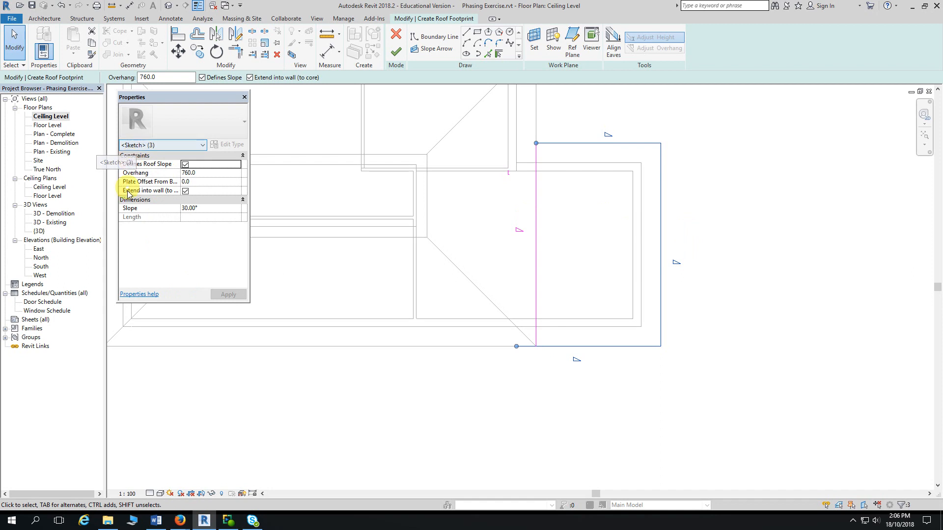
pyautogui.click(204, 210)
pyautogui.write('22.')
pyautogui.press('Return')
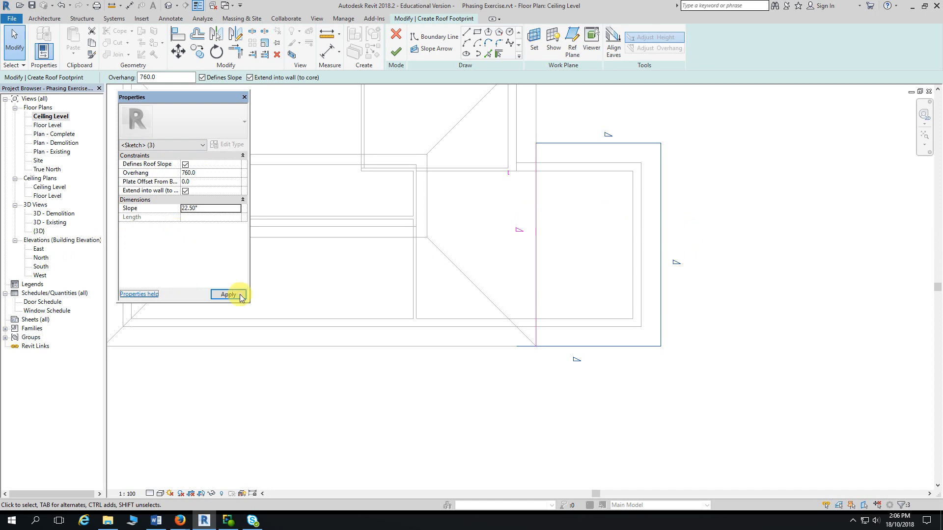
pyautogui.click(483, 415)
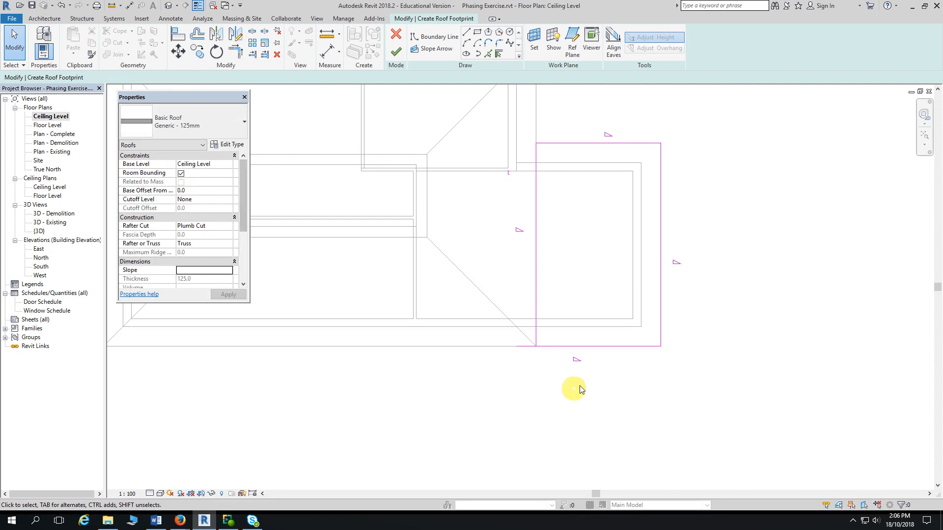
pyautogui.click(632, 143)
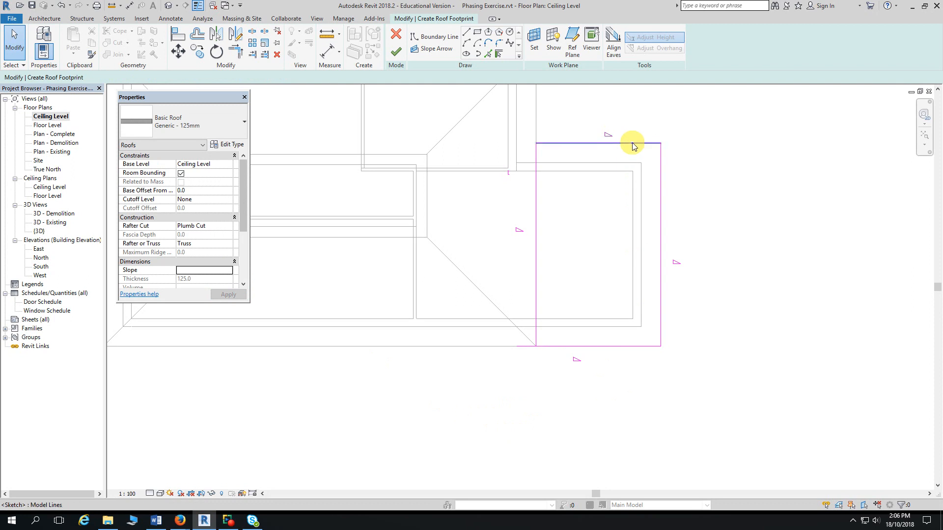
pyautogui.click(661, 192)
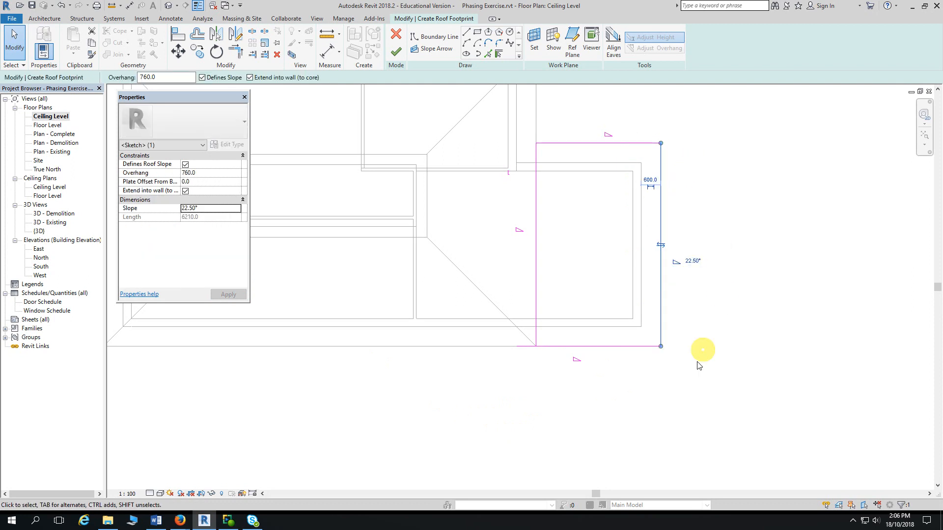
pyautogui.click(611, 347)
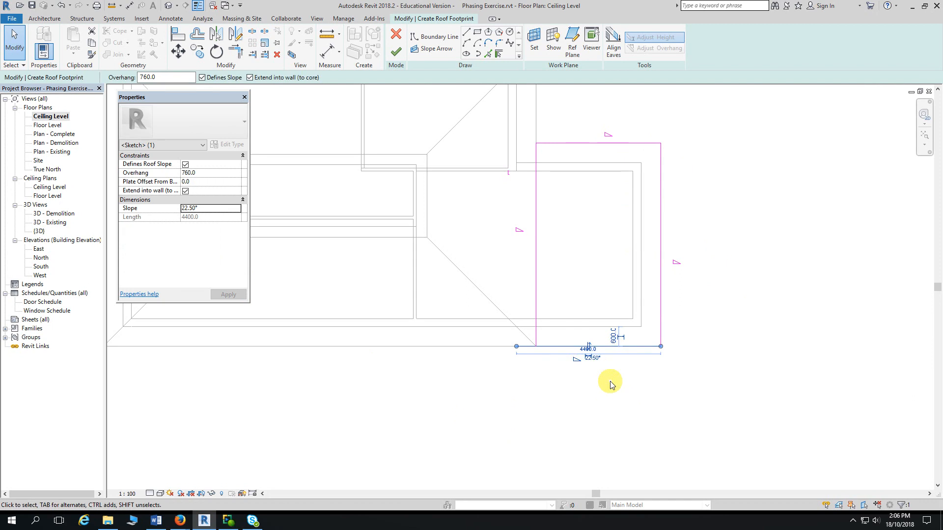
pyautogui.click(551, 357)
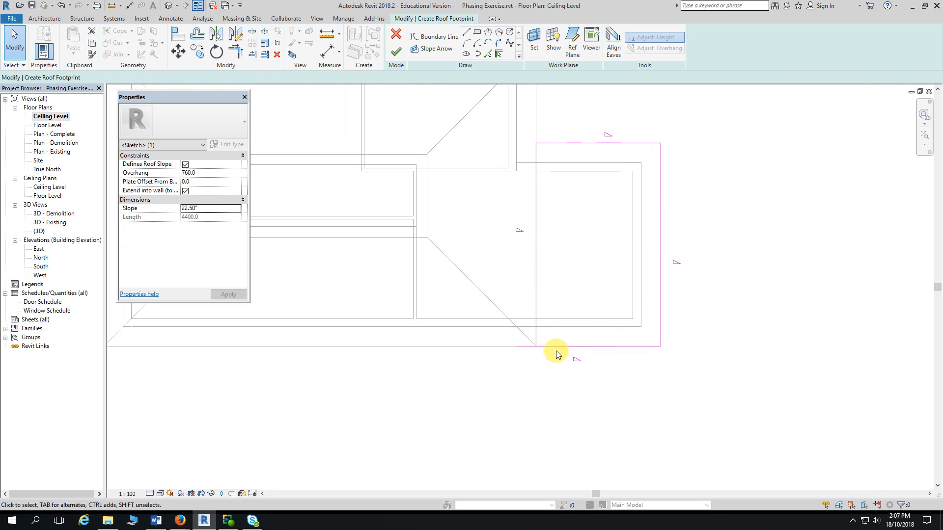
# Step: Trim the overrunning lower boundary line to the existing roof's eave line to close the corner of the footprint
pyautogui.click(563, 349)
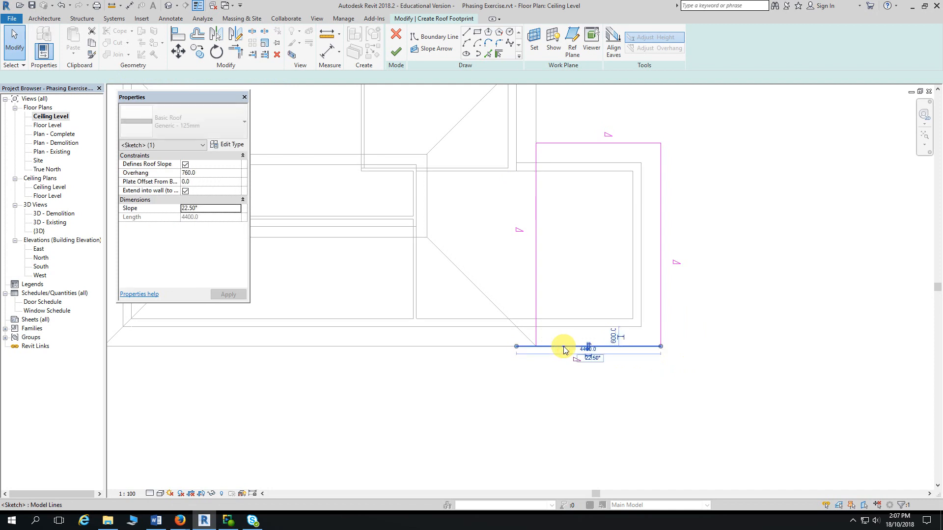
pyautogui.scroll(3, 542, 361)
pyautogui.scroll(2, 536, 272)
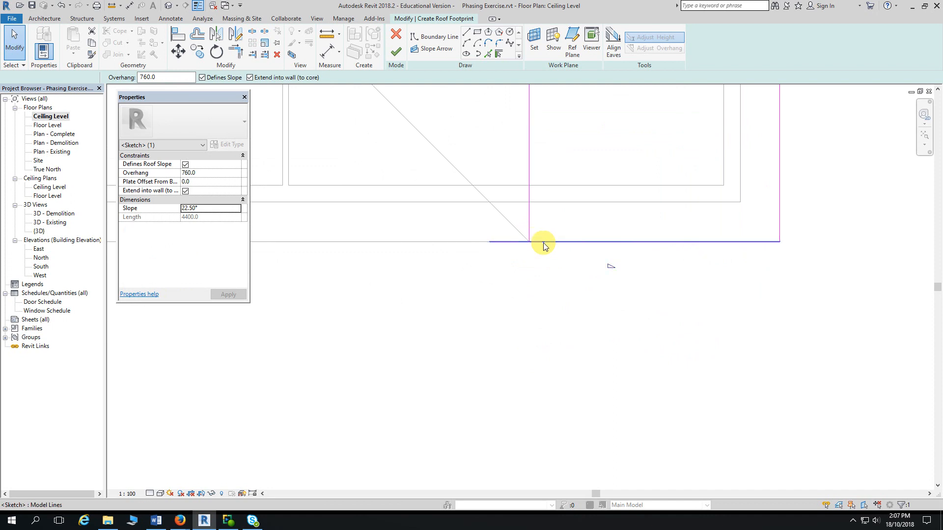
pyautogui.click(540, 246)
pyautogui.click(241, 53)
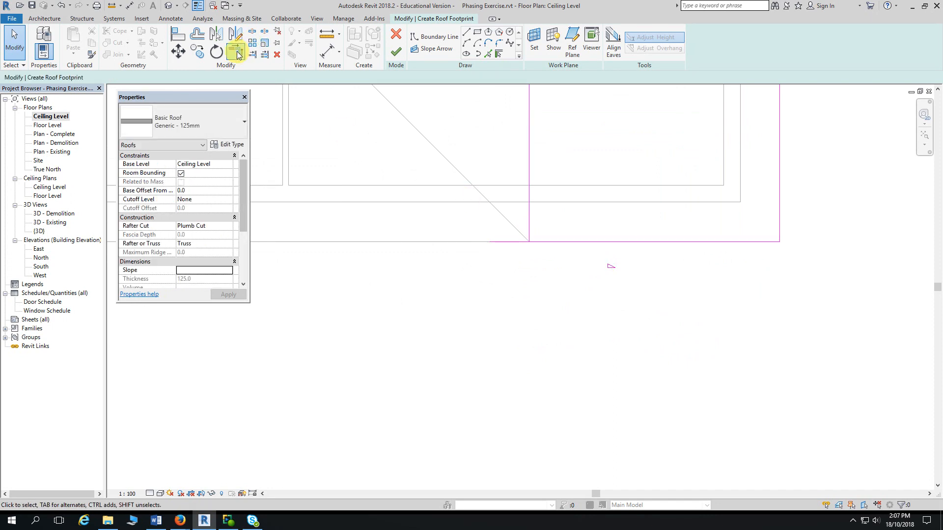
pyautogui.click(559, 243)
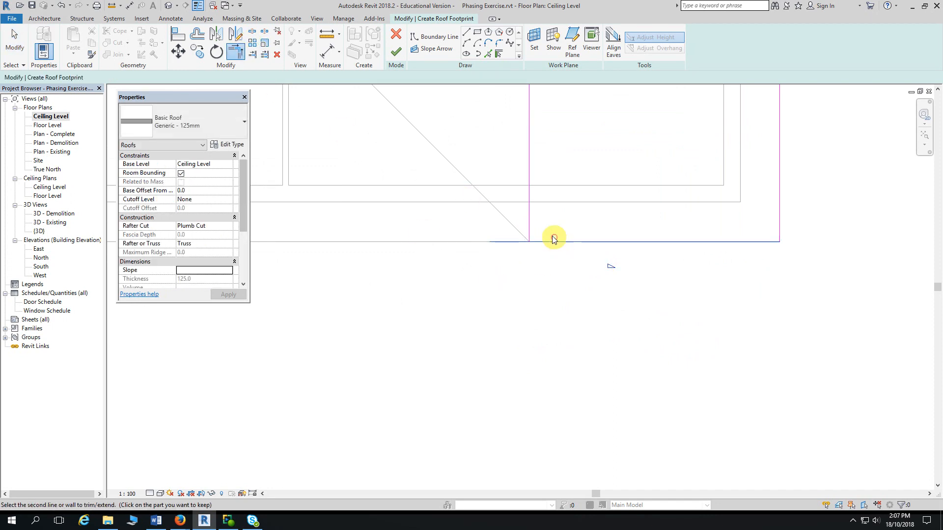
pyautogui.click(530, 217)
pyautogui.scroll(-2, 573, 287)
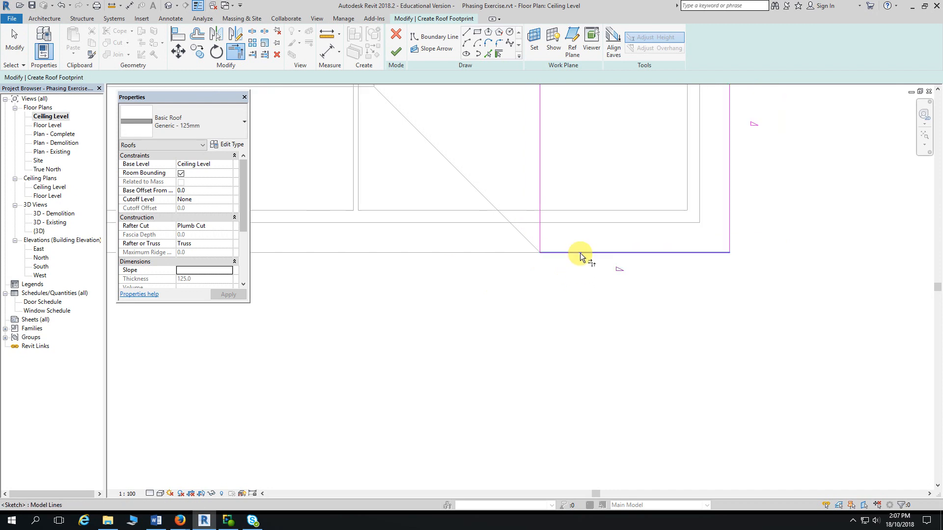
pyautogui.press('Escape')
pyautogui.press('Escape')
pyautogui.scroll(-1, 594, 308)
pyautogui.moveTo(594, 310); pyautogui.dragTo(562, 413, button='middle')
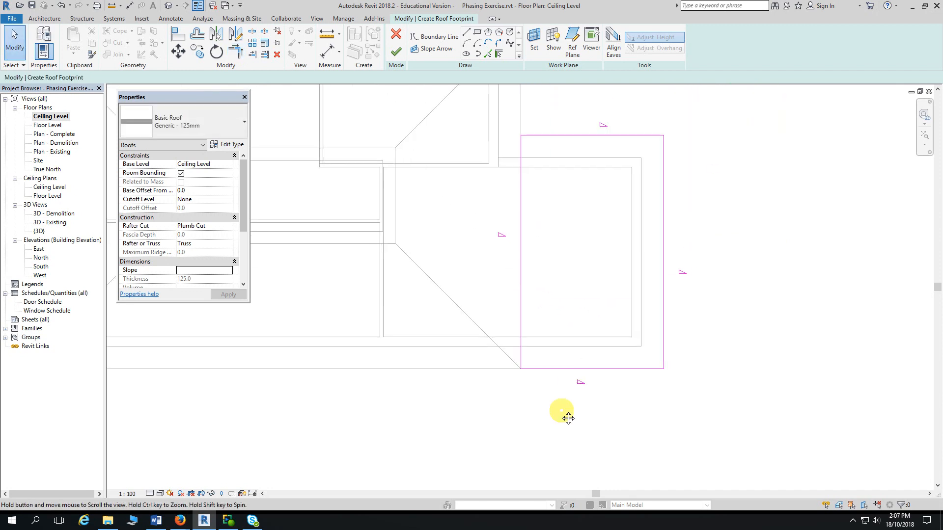
# Step: Turn off Defines Slope for the boundary line along the existing roof's eave
pyautogui.click(618, 370)
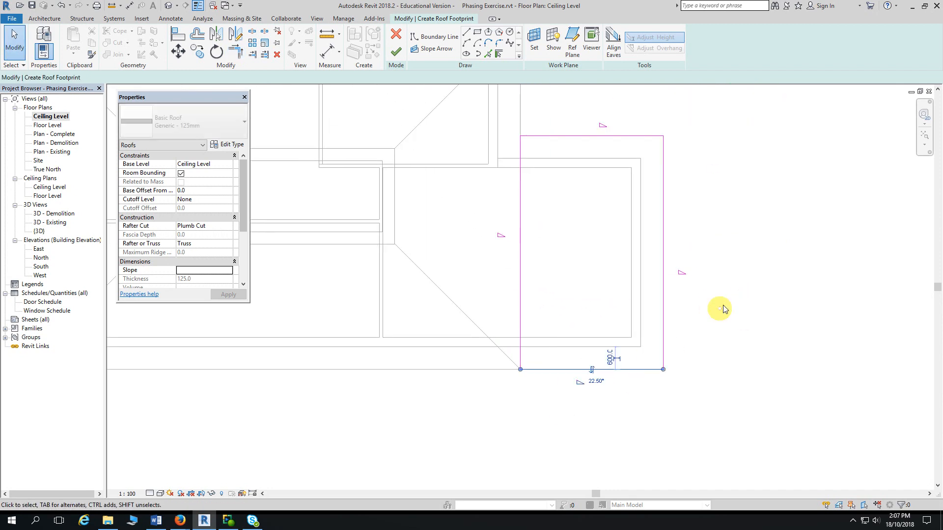
pyautogui.click(738, 228)
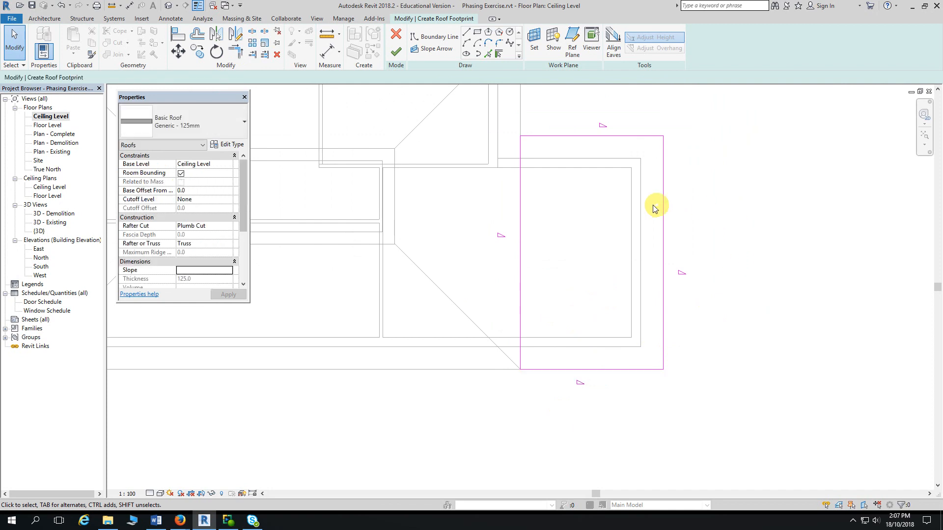
pyautogui.click(520, 205)
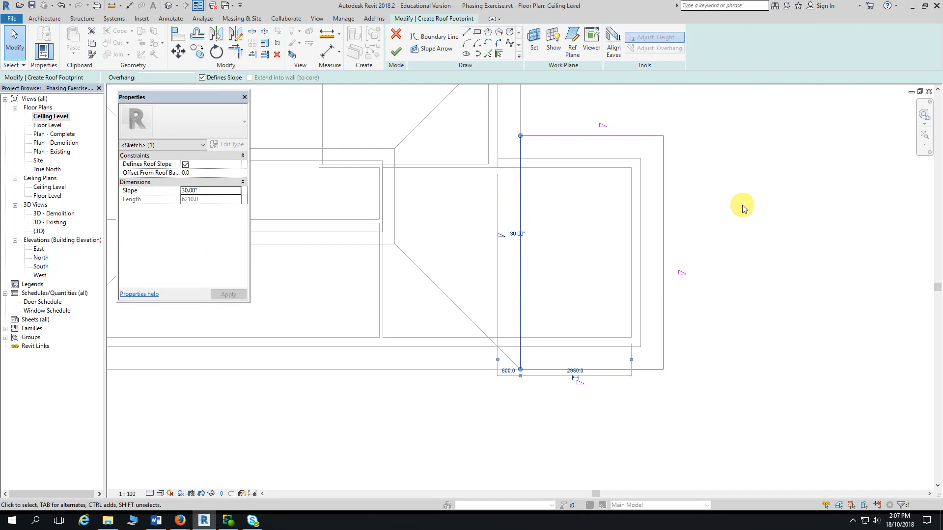
pyautogui.click(203, 78)
pyautogui.click(780, 331)
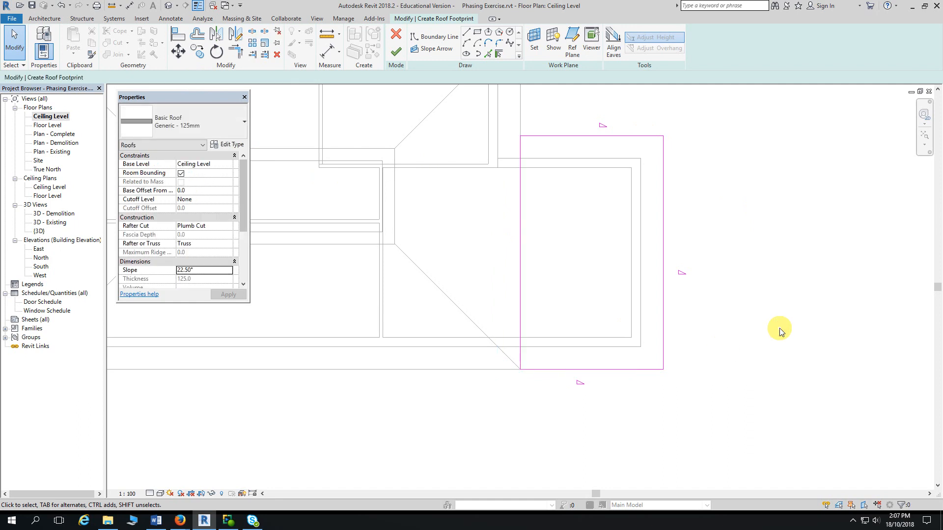
# Step: Finish the roof footprint sketch and select the new extension roof
pyautogui.moveTo(789, 319); pyautogui.dragTo(811, 322, button='middle')
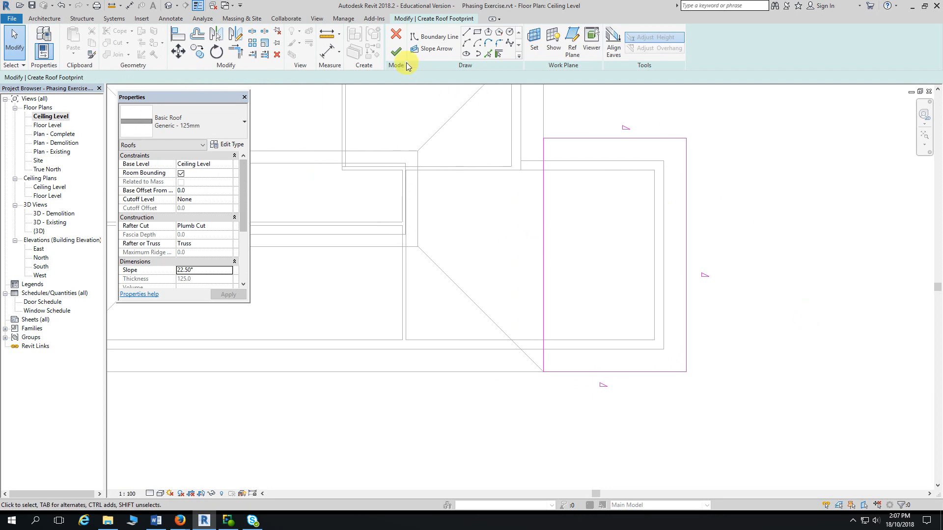
pyautogui.click(396, 51)
pyautogui.click(736, 387)
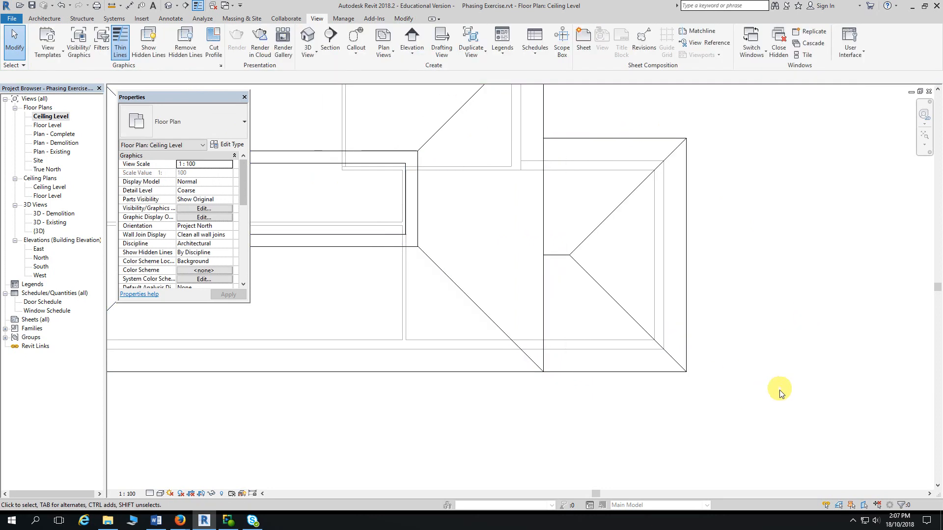
pyautogui.click(626, 376)
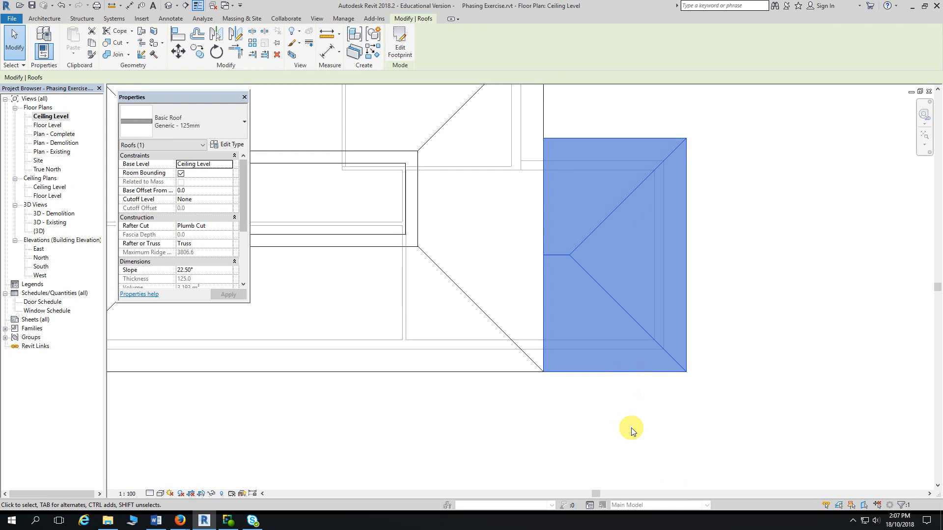
# Step: Examine the new extension roof in the default 3D view, especially where it meets the existing roof's eave and corner
pyautogui.click(630, 431)
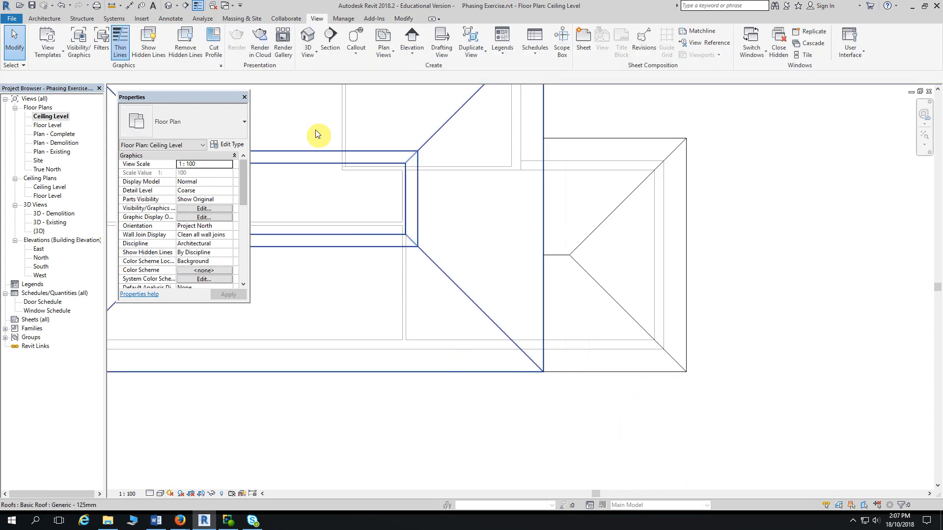
pyautogui.doubleClick(39, 231)
pyautogui.moveTo(431, 400)
pyautogui.keyDown('shift'); pyautogui.mouseDown(button='middle')
pyautogui.moveTo(608, 399)
pyautogui.moveTo(448, 400)
pyautogui.mouseUp(button='middle'); pyautogui.keyUp('shift')
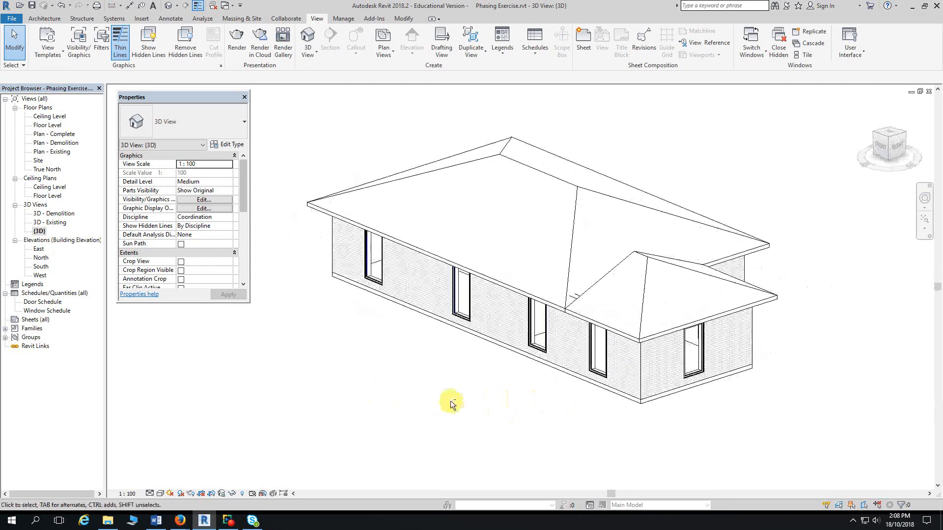
pyautogui.click(614, 307)
pyautogui.moveTo(519, 414)
pyautogui.keyDown('shift'); pyautogui.mouseDown(button='middle')
pyautogui.moveTo(572, 396)
pyautogui.moveTo(507, 404)
pyautogui.moveTo(526, 385)
pyautogui.moveTo(534, 391)
pyautogui.moveTo(501, 373)
pyautogui.mouseUp(button='middle'); pyautogui.keyUp('shift')
pyautogui.click(525, 391)
pyautogui.scroll(4, 537, 387)
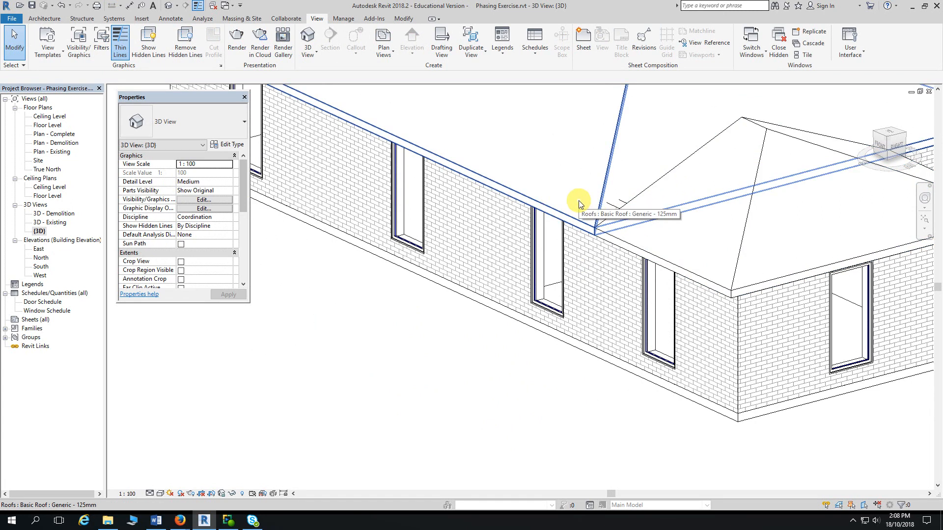
pyautogui.scroll(3, 597, 234)
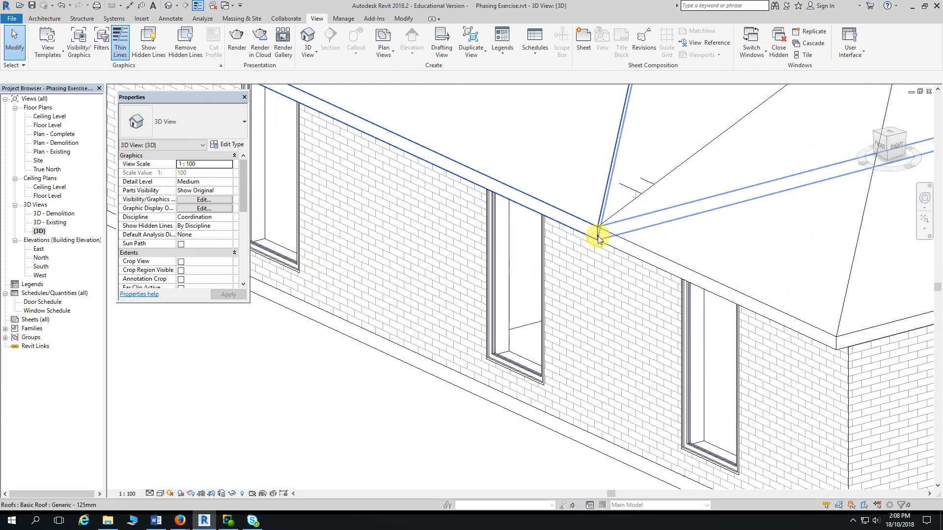
pyautogui.scroll(-3, 597, 239)
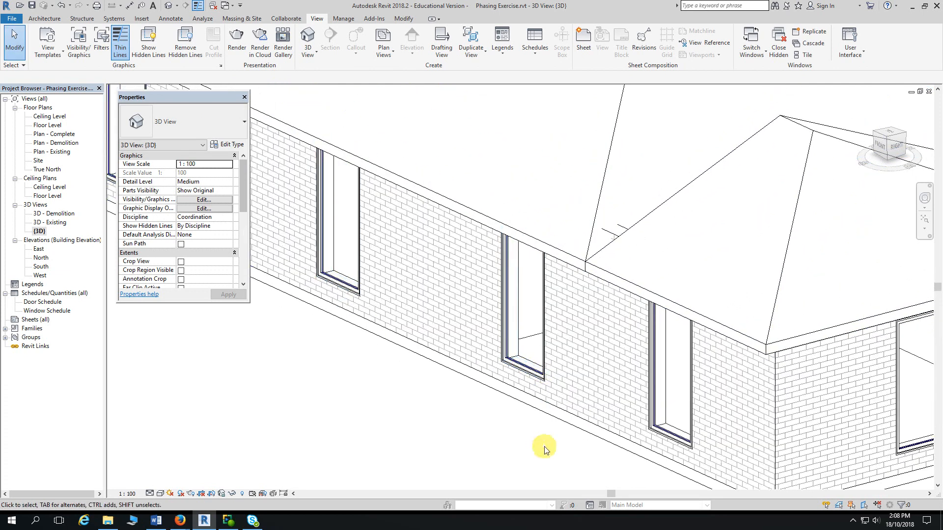
pyautogui.moveTo(540, 432); pyautogui.dragTo(472, 426, button='middle')
pyautogui.keyDown('shift'); pyautogui.moveTo(617, 419); pyautogui.dragTo(561, 446, button='middle'); pyautogui.keyUp('shift')
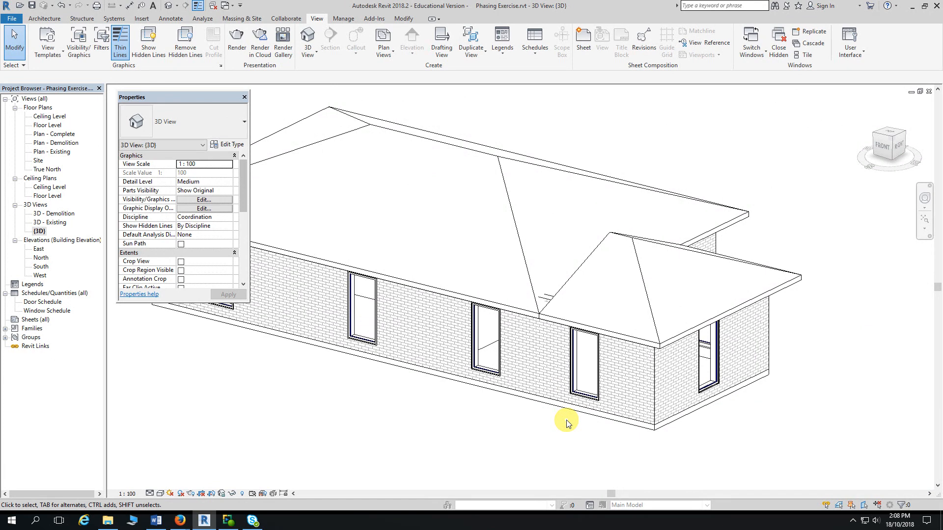
pyautogui.moveTo(513, 437); pyautogui.dragTo(559, 418, button='middle')
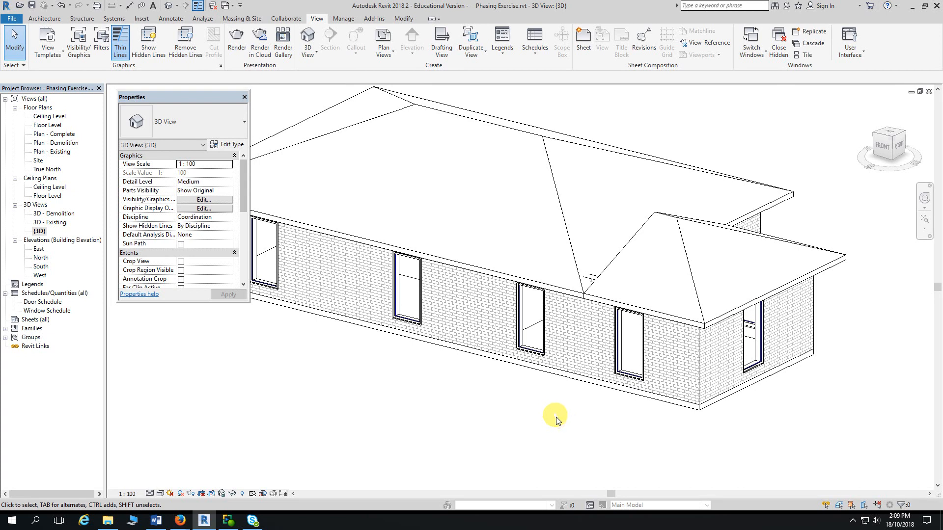
pyautogui.keyDown('shift'); pyautogui.moveTo(587, 438); pyautogui.dragTo(608, 434, button='middle'); pyautogui.keyUp('shift')
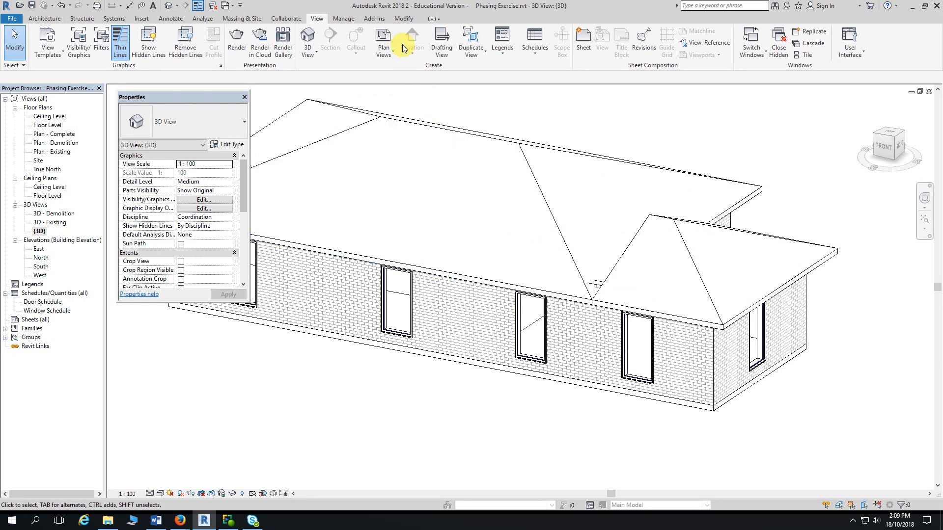
# Step: Use Join/Unjoin Roof to extend the extension roof's inner edge onto the sloping face of the existing roof
pyautogui.click(405, 22)
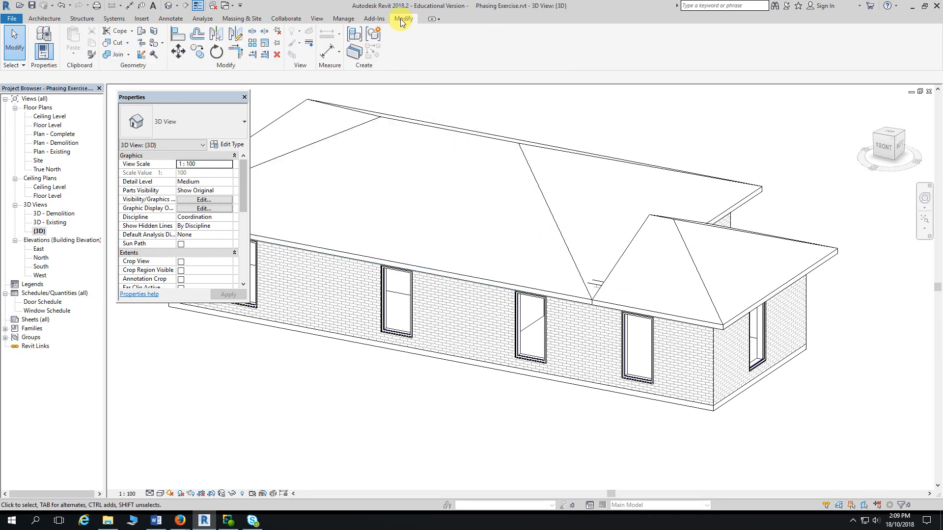
pyautogui.click(141, 32)
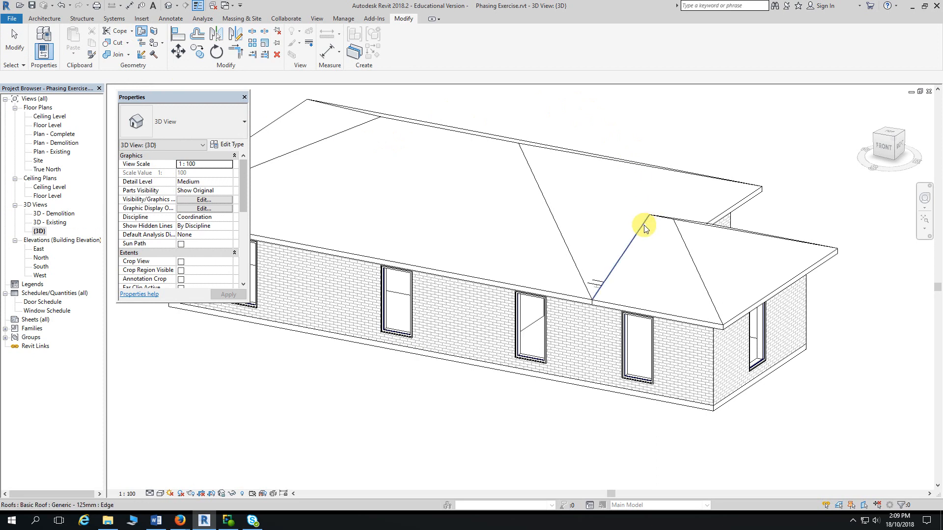
pyautogui.scroll(2, 643, 225)
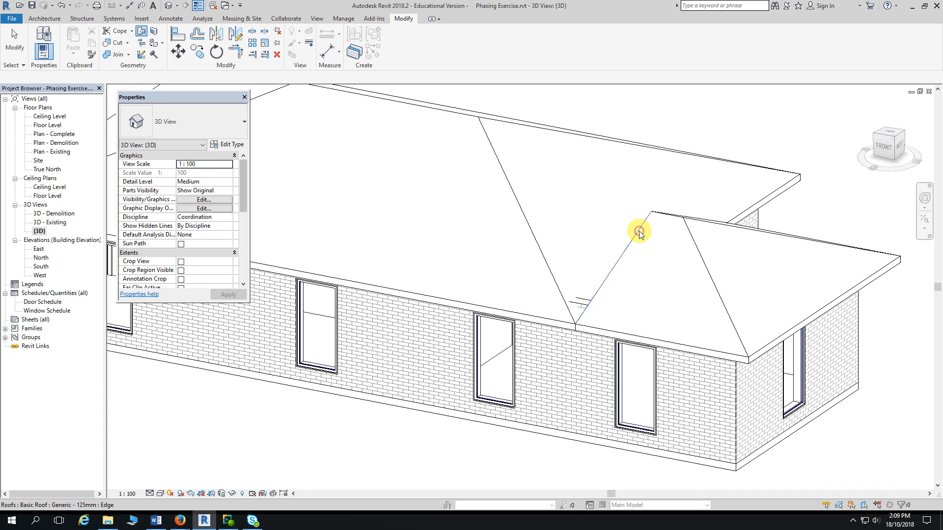
pyautogui.click(567, 172)
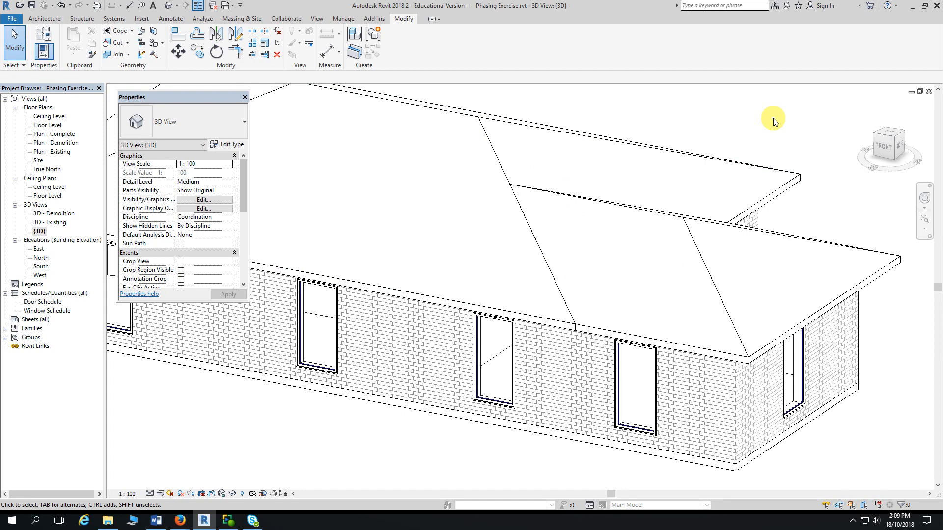
pyautogui.moveTo(879, 436); pyautogui.dragTo(872, 405, button='middle')
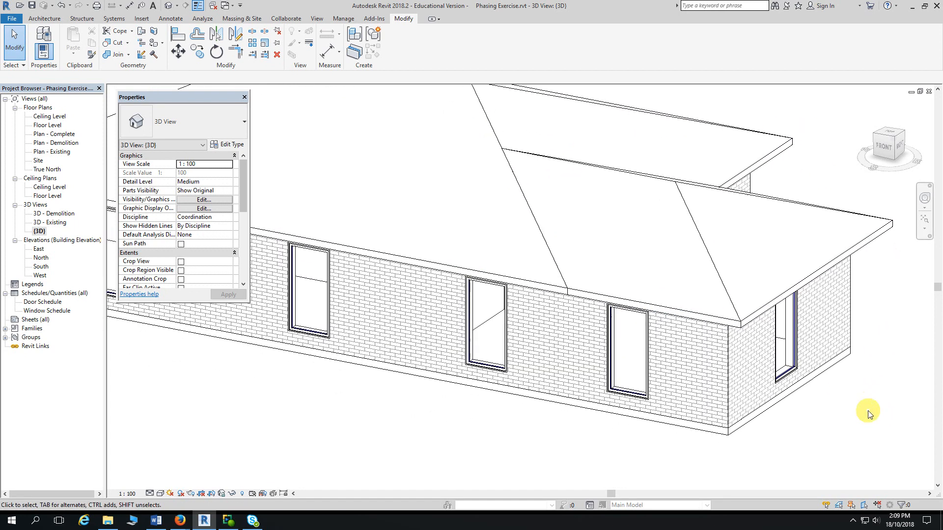
pyautogui.scroll(-1, 835, 436)
pyautogui.moveTo(775, 455)
pyautogui.keyDown('shift'); pyautogui.mouseDown(button='middle')
pyautogui.moveTo(694, 454)
pyautogui.moveTo(835, 446)
pyautogui.moveTo(767, 467)
pyautogui.mouseUp(button='middle'); pyautogui.keyUp('shift')
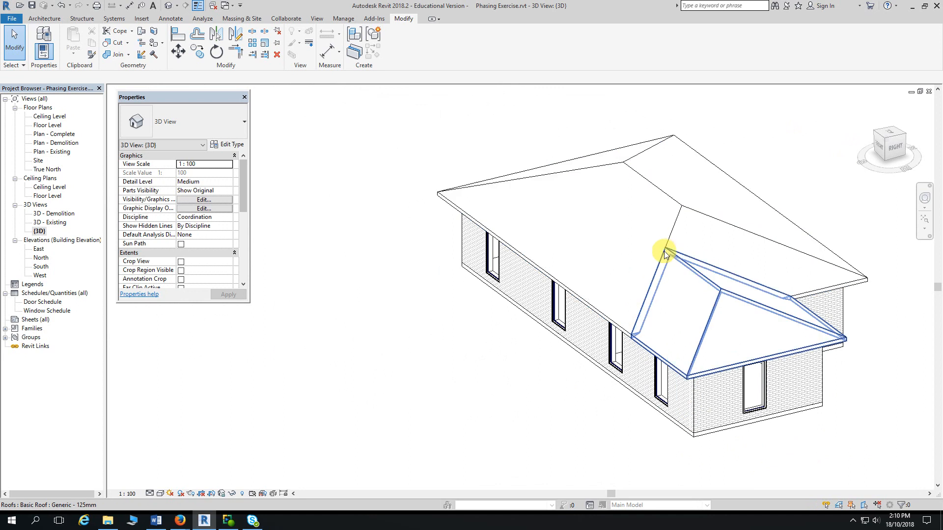
pyautogui.keyDown('shift'); pyautogui.moveTo(595, 375); pyautogui.dragTo(509, 411, button='middle'); pyautogui.keyUp('shift')
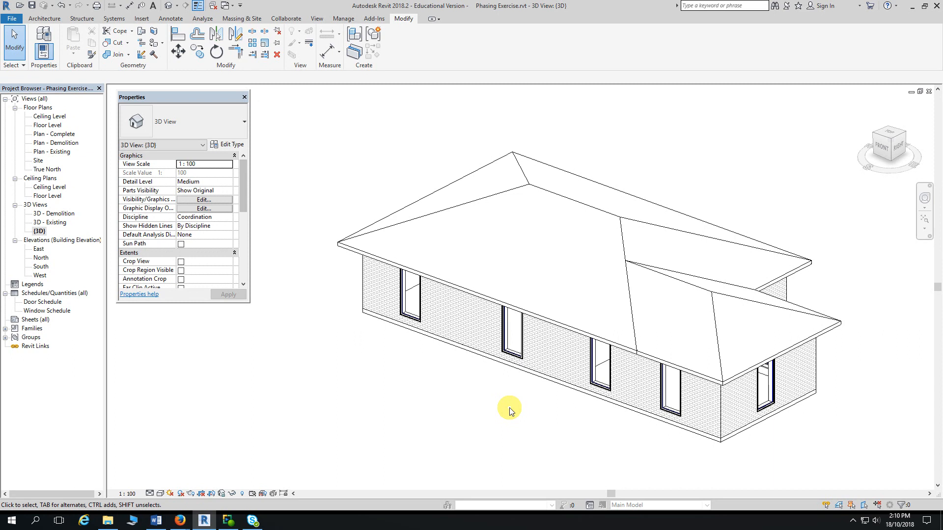
pyautogui.moveTo(834, 415)
pyautogui.keyDown('shift'); pyautogui.mouseDown(button='middle')
pyautogui.moveTo(575, 420)
pyautogui.moveTo(568, 413)
pyautogui.moveTo(833, 417)
pyautogui.mouseUp(button='middle'); pyautogui.keyUp('shift')
pyautogui.moveTo(564, 448); pyautogui.dragTo(540, 406, button='middle')
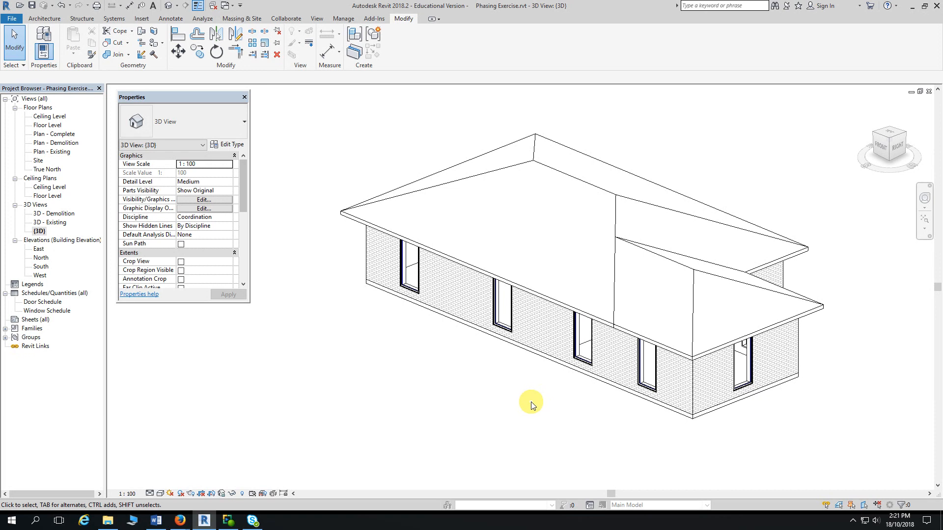
# Step: Temporarily isolate the roof category and examine from below how the extension roof and the existing roof overlap
pyautogui.click(557, 177)
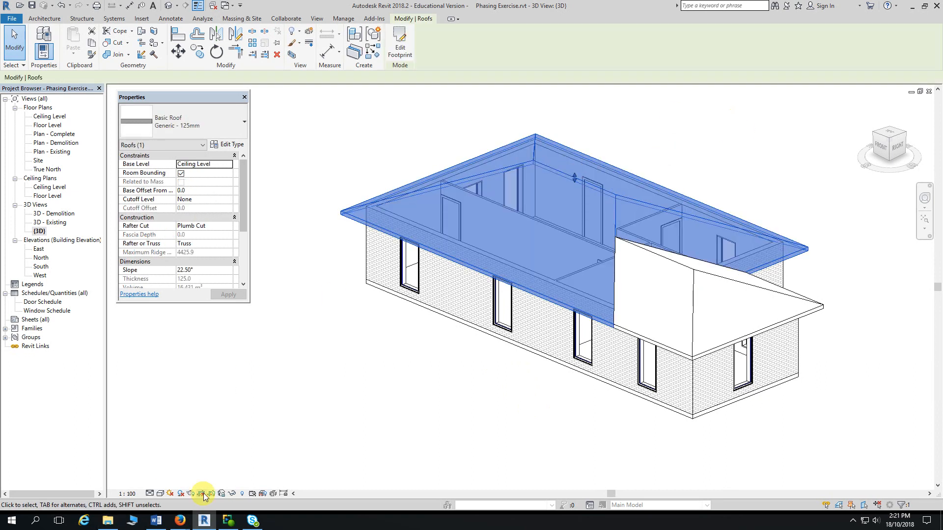
pyautogui.click(232, 493)
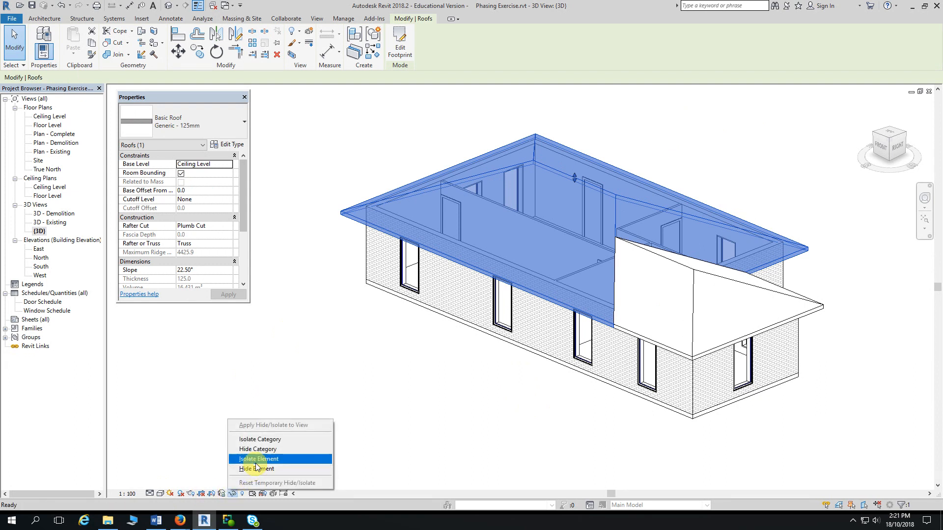
pyautogui.click(269, 441)
pyautogui.click(467, 417)
pyautogui.keyDown('shift'); pyautogui.moveTo(531, 432); pyautogui.dragTo(515, 362, button='middle'); pyautogui.keyUp('shift')
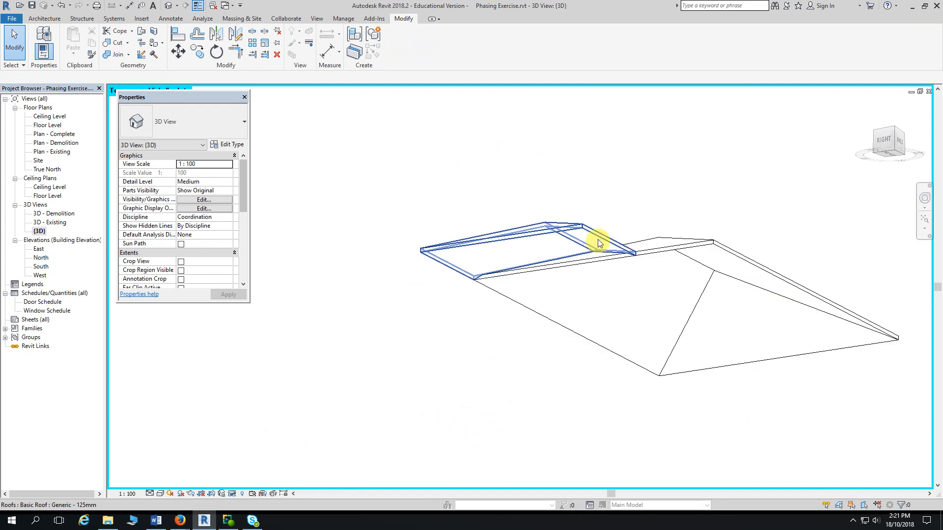
pyautogui.keyDown('shift'); pyautogui.moveTo(499, 388); pyautogui.dragTo(488, 427, button='middle'); pyautogui.keyUp('shift')
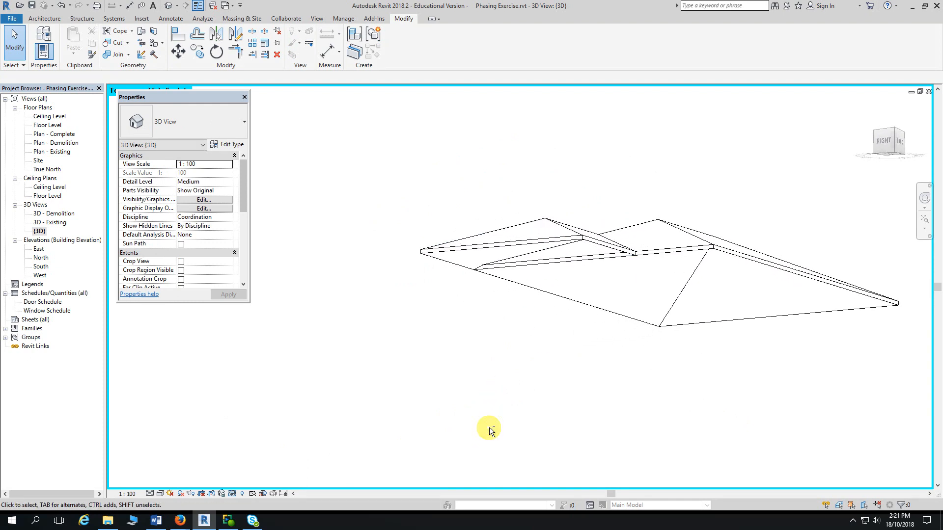
pyautogui.moveTo(522, 370)
pyautogui.keyDown('shift'); pyautogui.mouseDown(button='middle')
pyautogui.moveTo(552, 353)
pyautogui.moveTo(514, 366)
pyautogui.mouseUp(button='middle'); pyautogui.keyUp('shift')
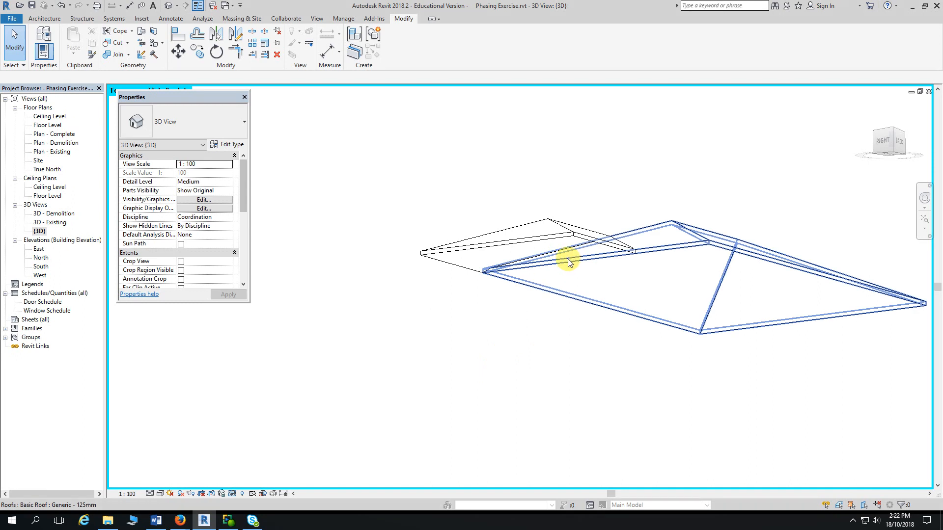
pyautogui.keyDown('shift'); pyautogui.moveTo(567, 258); pyautogui.dragTo(496, 373, button='middle'); pyautogui.keyUp('shift')
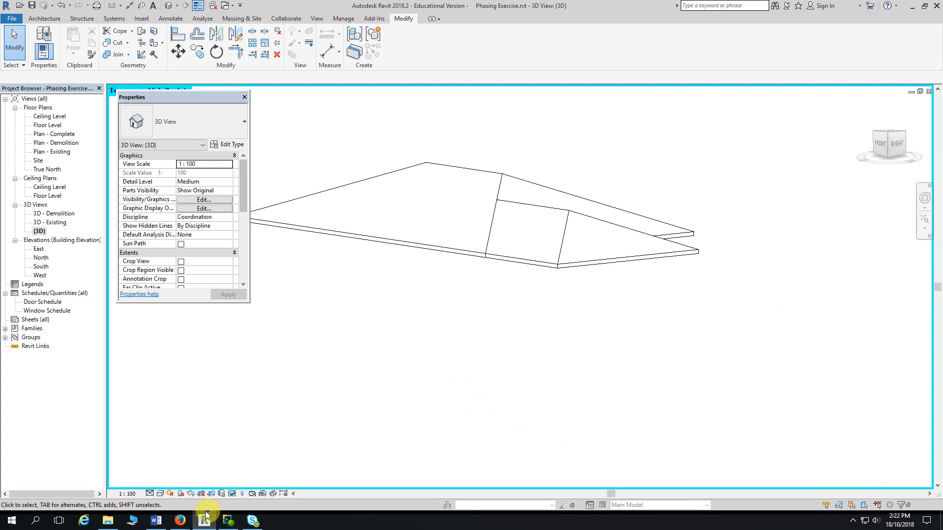
# Step: Reset the temporary isolation to show the whole house model again
pyautogui.click(232, 493)
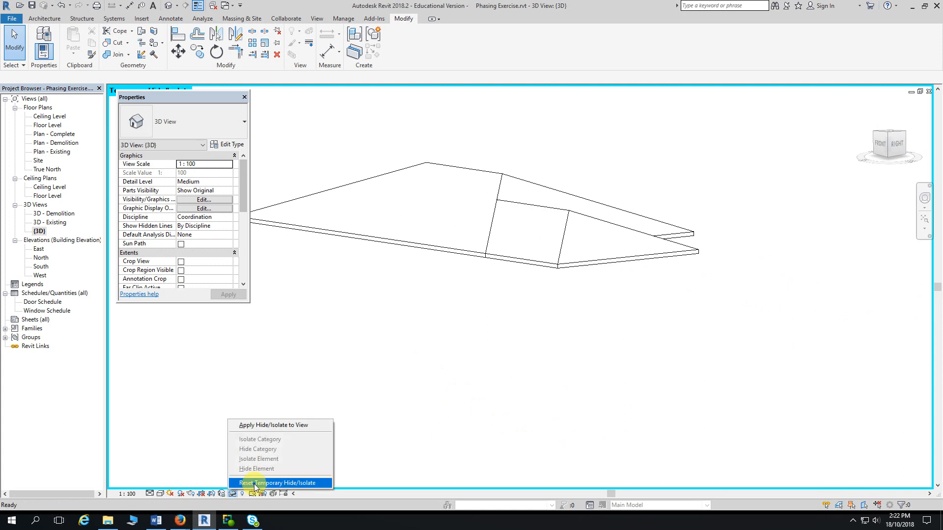
pyautogui.click(255, 483)
pyautogui.click(450, 234)
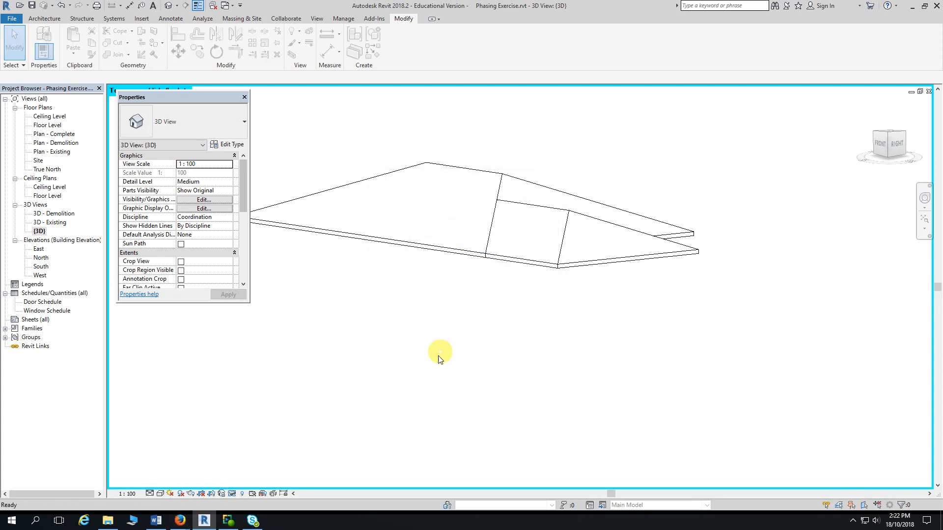
pyautogui.keyDown('shift'); pyautogui.moveTo(491, 358); pyautogui.dragTo(504, 404, button='middle'); pyautogui.keyUp('shift')
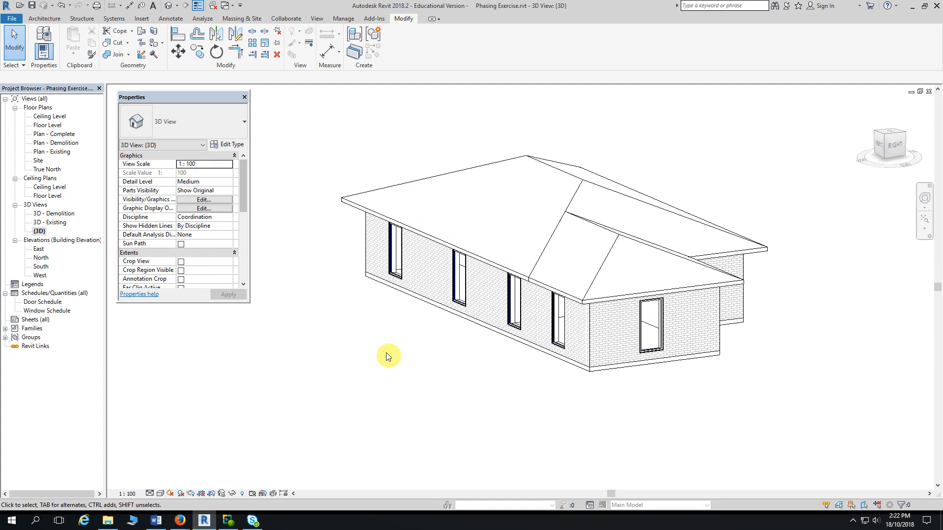
# Step: In the Ceiling Level floor plan, start a vertical opening in the existing roof
pyautogui.doubleClick(50, 116)
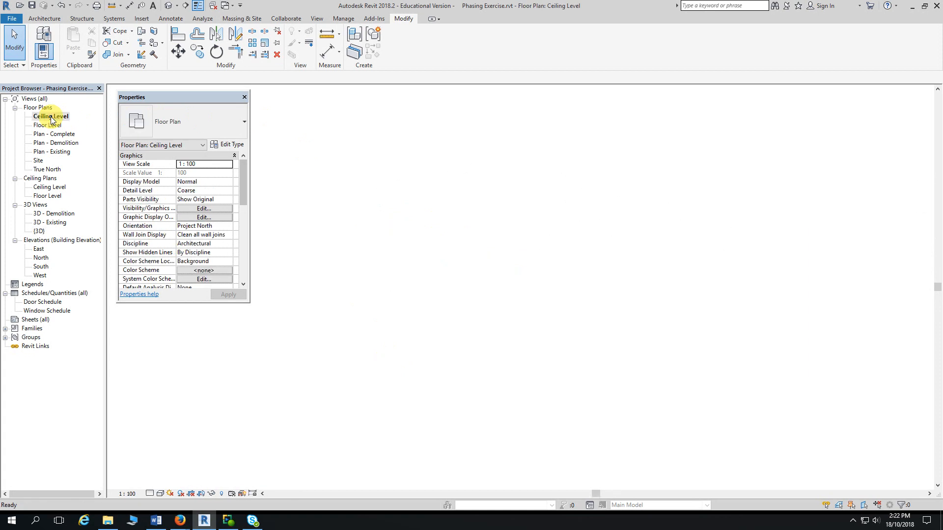
pyautogui.scroll(-3, 465, 422)
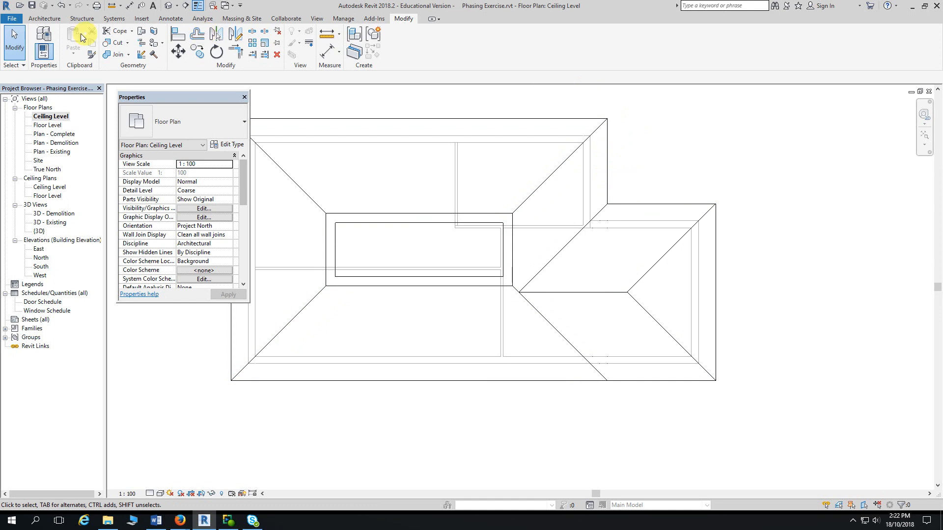
pyautogui.click(48, 20)
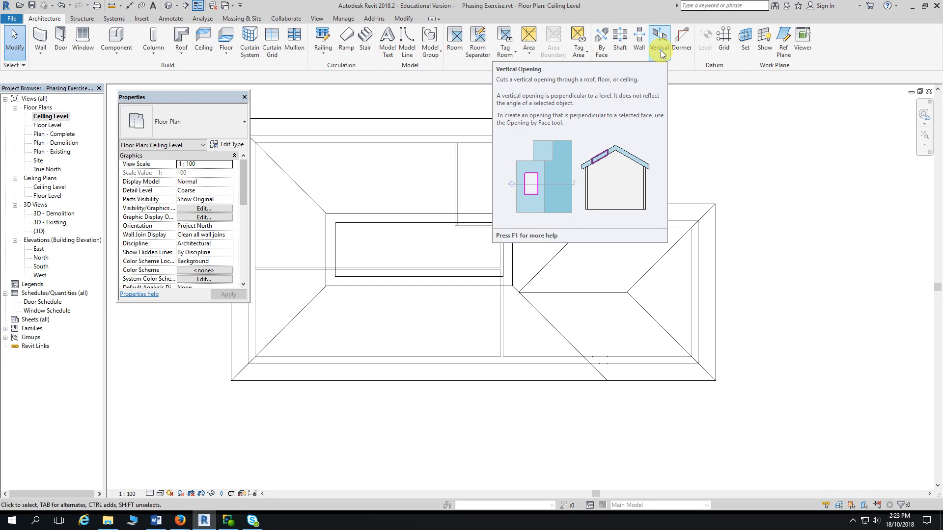
pyautogui.click(661, 49)
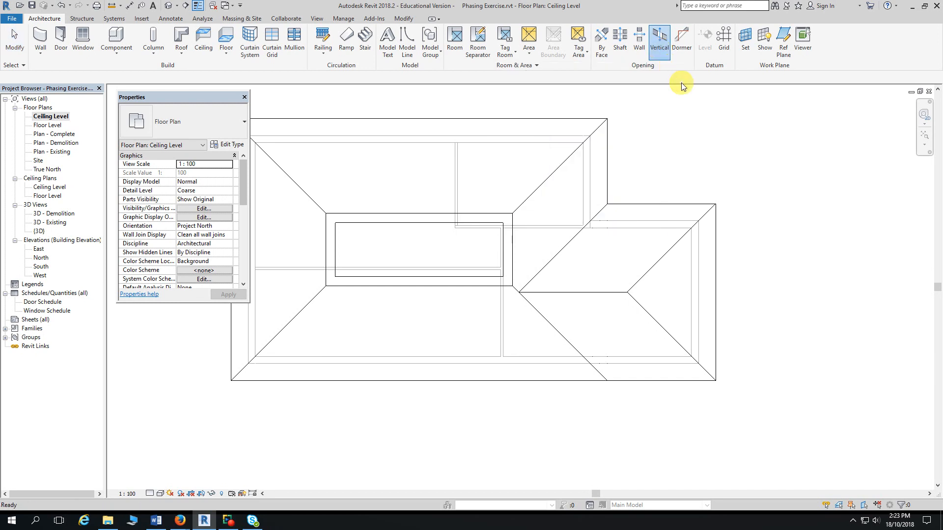
pyautogui.click(606, 141)
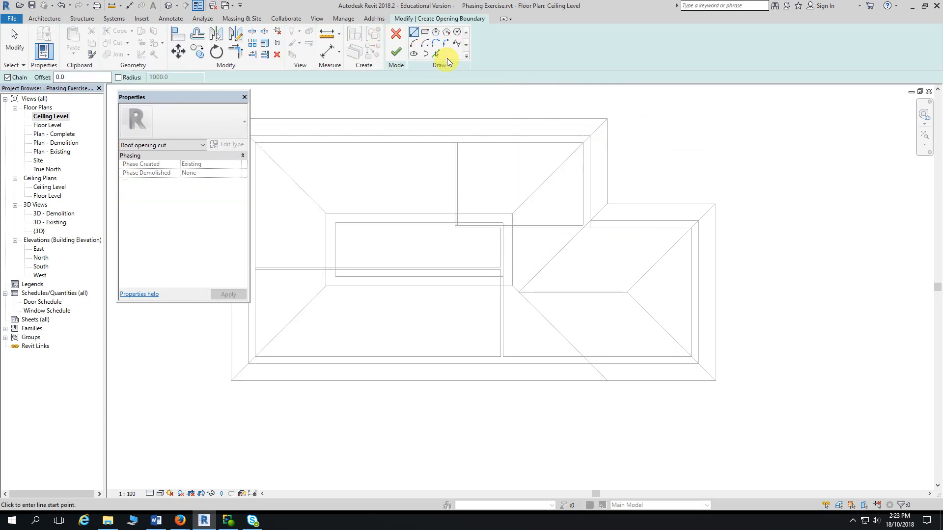
# Step: Pick the two diagonal valley lines where the extension roof meets the existing roof as opening boundary lines
pyautogui.moveTo(715, 110); pyautogui.dragTo(701, 90, button='middle')
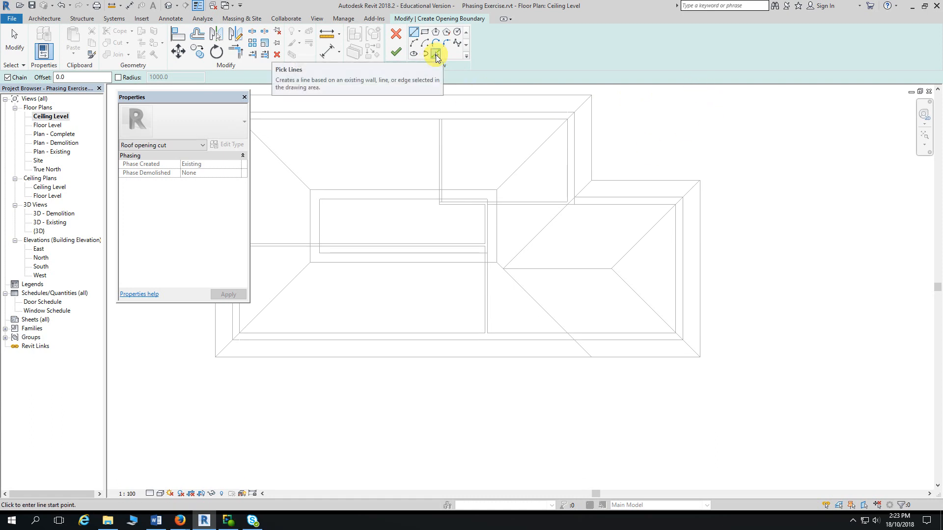
pyautogui.click(436, 55)
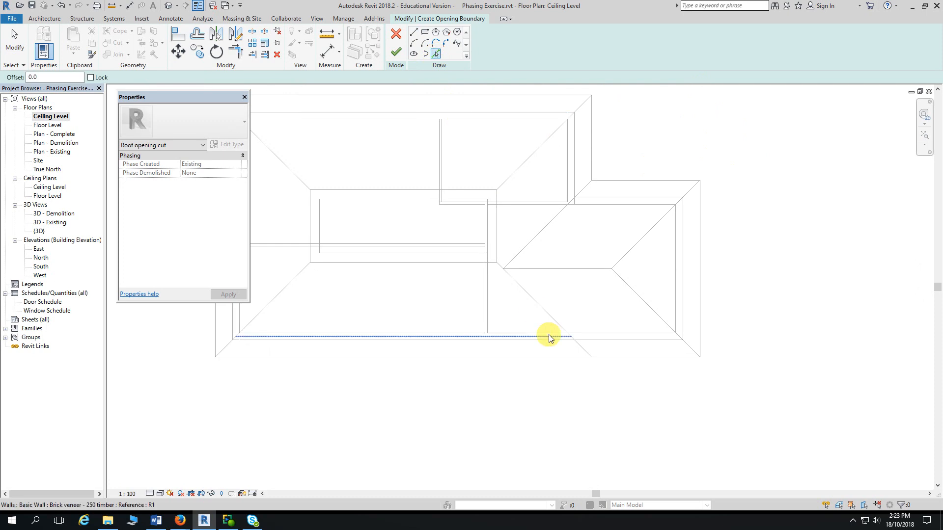
pyautogui.click(545, 227)
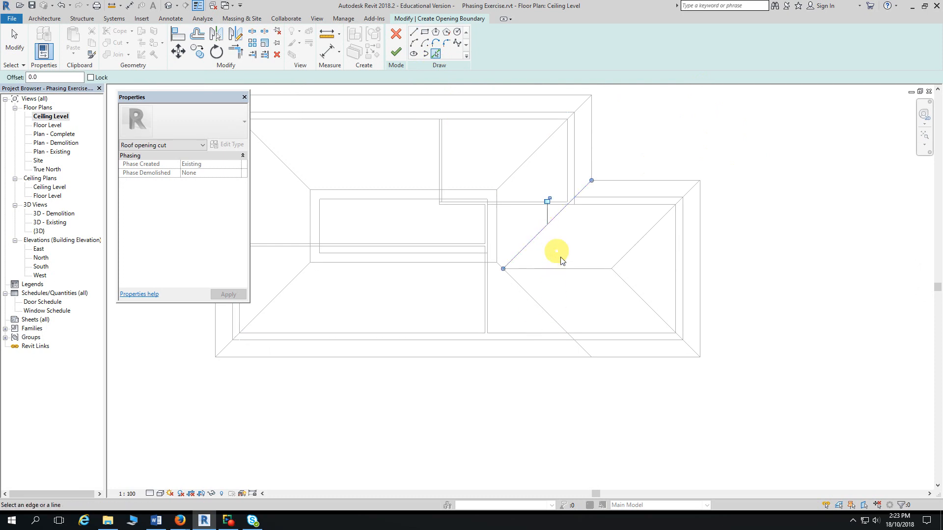
pyautogui.click(550, 315)
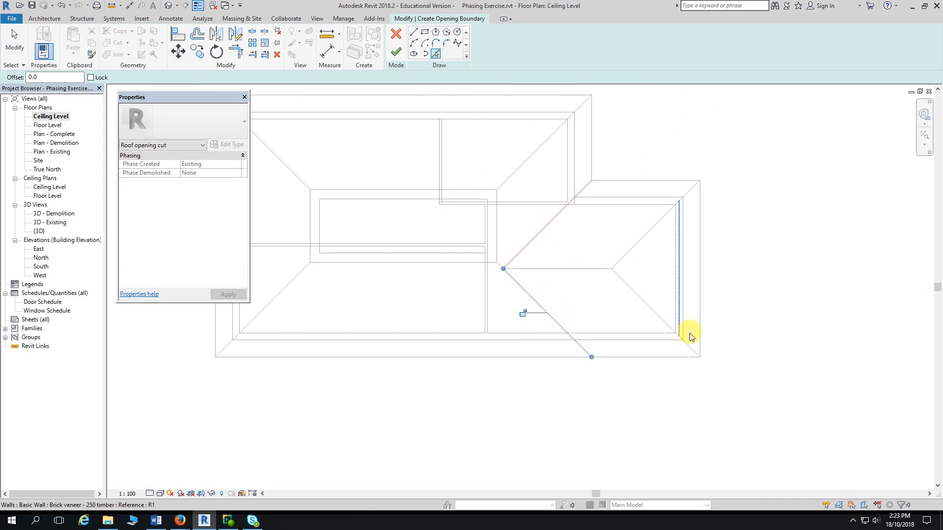
# Step: Close the opening boundary with a straight line between the outer ends of the two valley lines and finish the vertical opening
pyautogui.click(415, 36)
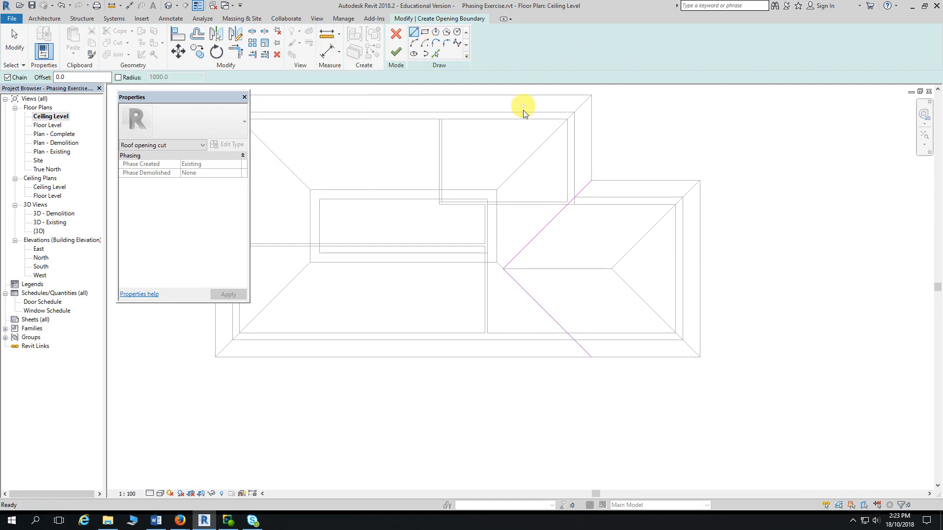
pyautogui.click(592, 357)
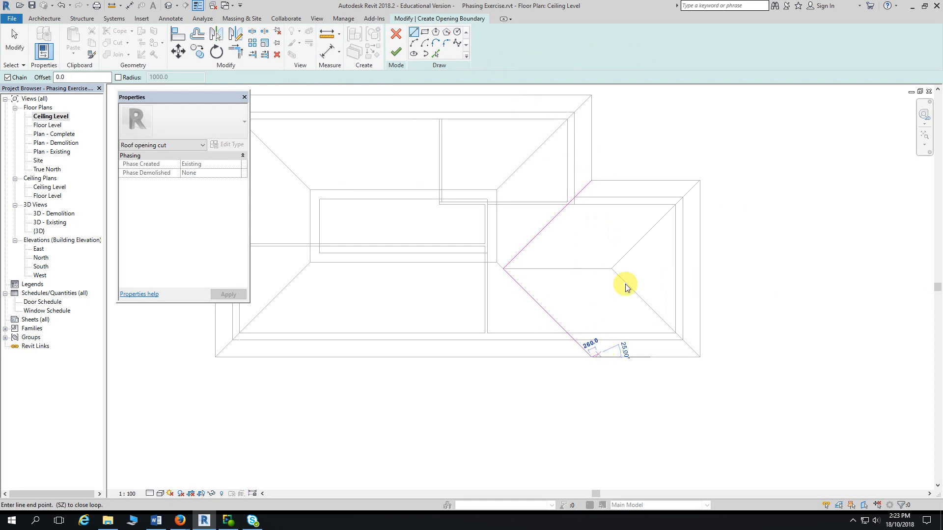
pyautogui.click(592, 181)
pyautogui.press('Escape')
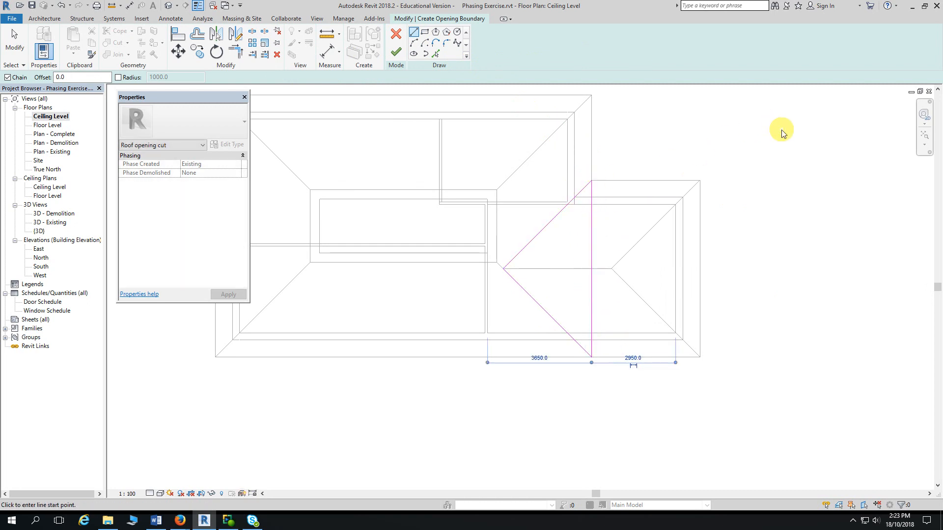
pyautogui.press('Escape')
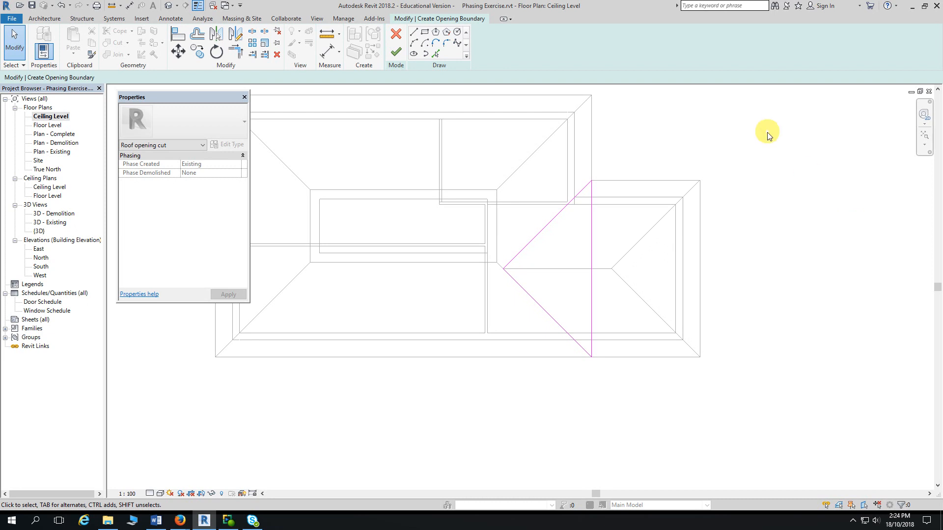
pyautogui.moveTo(781, 150); pyautogui.dragTo(825, 164, button='middle')
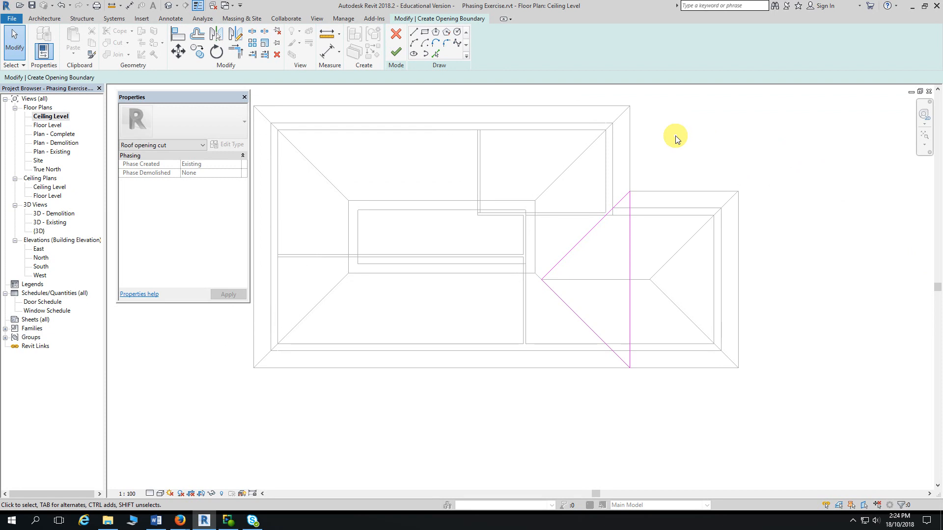
pyautogui.click(395, 53)
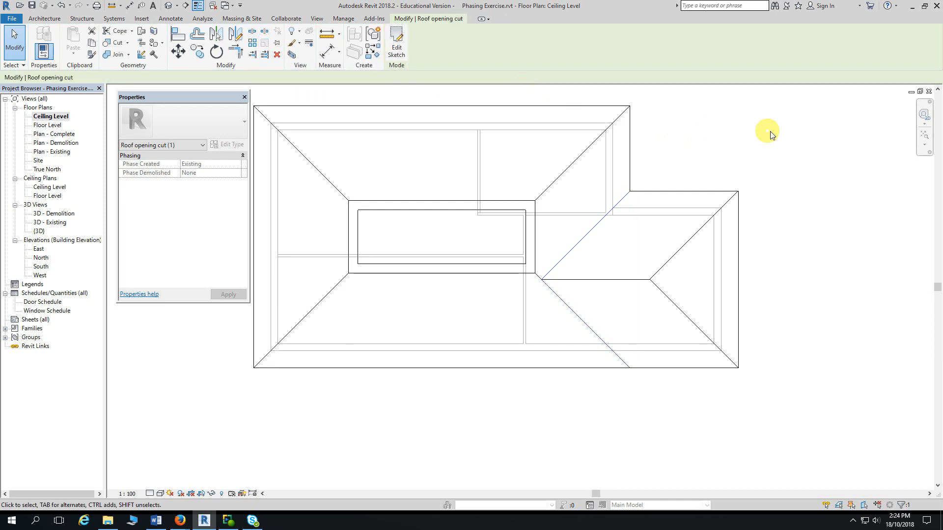
pyautogui.press('Escape')
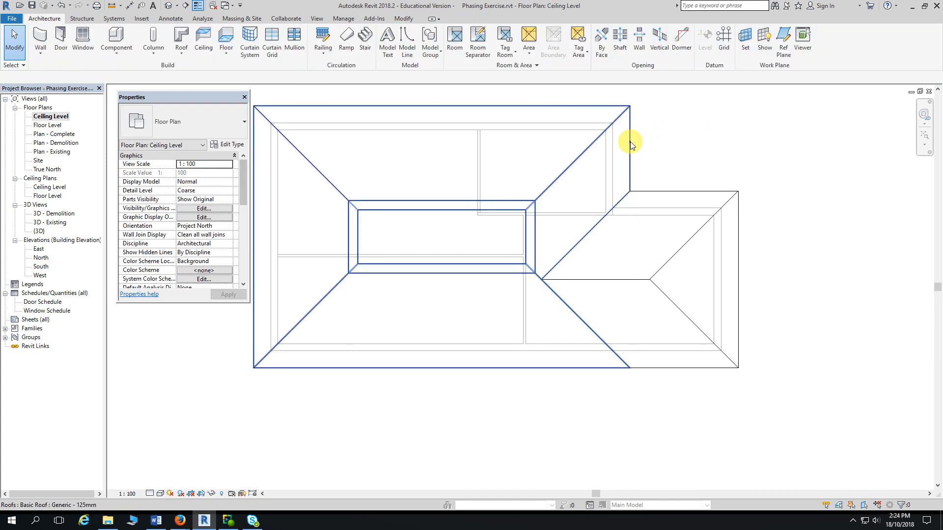
# Step: Inspect the cut existing roof in plan, then isolate the roof category in the {3D} view and examine the joint with the extension roof
pyautogui.click(628, 137)
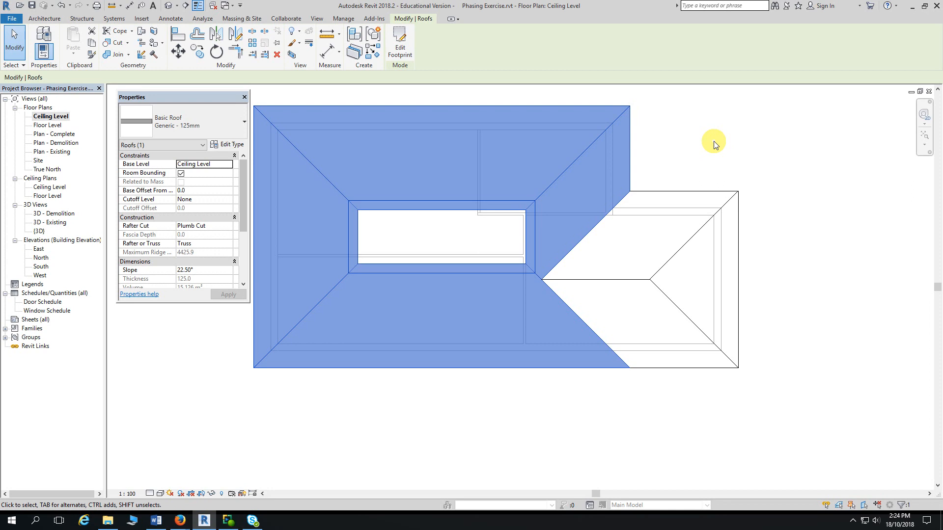
pyautogui.click(714, 142)
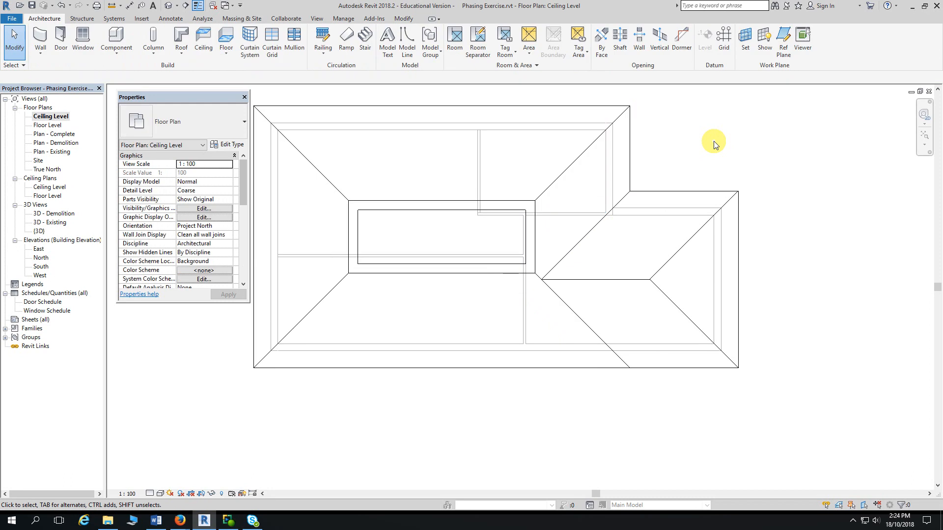
pyautogui.doubleClick(39, 230)
pyautogui.click(529, 216)
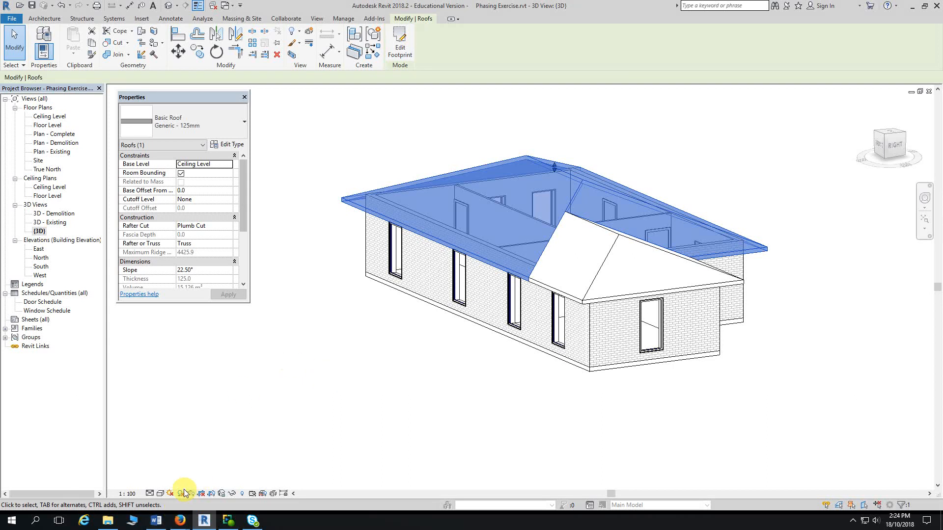
pyautogui.click(232, 494)
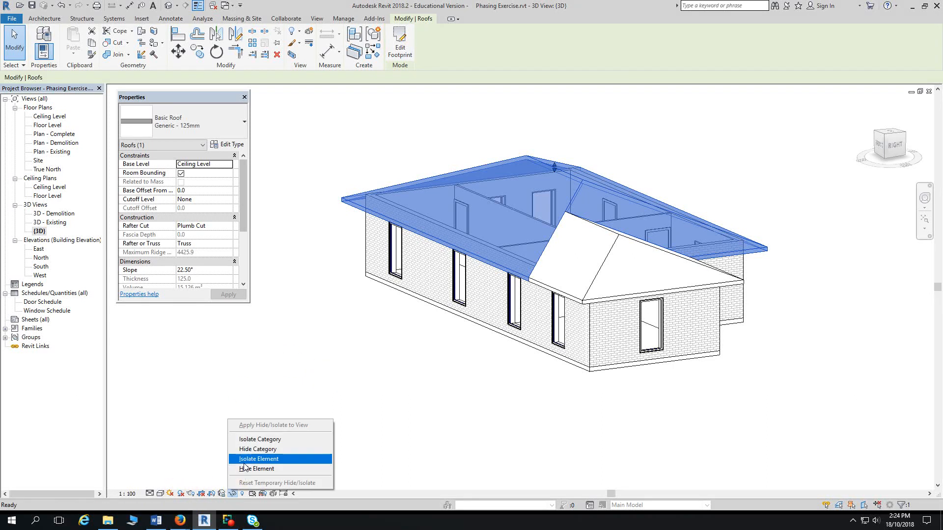
pyautogui.click(265, 438)
pyautogui.click(524, 401)
pyautogui.keyDown('shift'); pyautogui.moveTo(551, 399); pyautogui.dragTo(548, 338, button='middle'); pyautogui.keyUp('shift')
# Step: Reset the temporary isolation in the {3D} view to bring back the whole house model
pyautogui.click(231, 493)
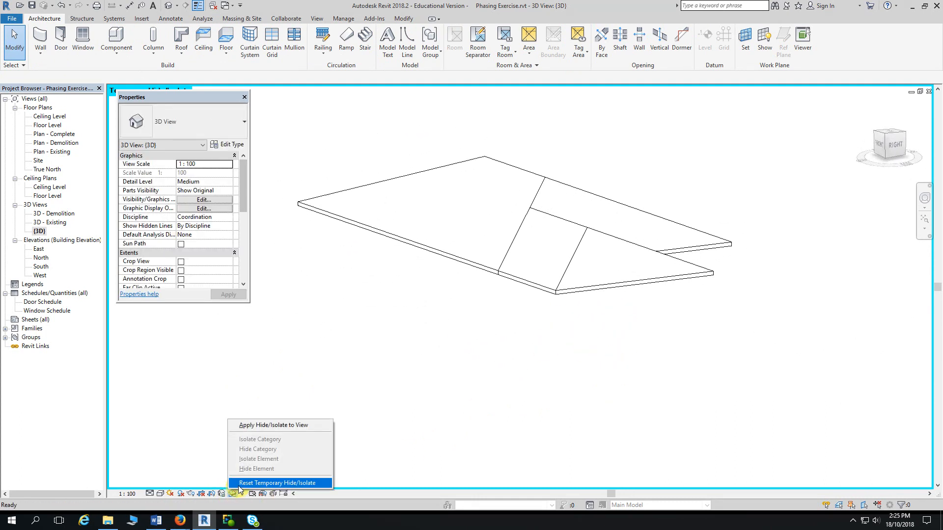
pyautogui.click(275, 483)
pyautogui.moveTo(382, 357); pyautogui.dragTo(394, 368, button='middle')
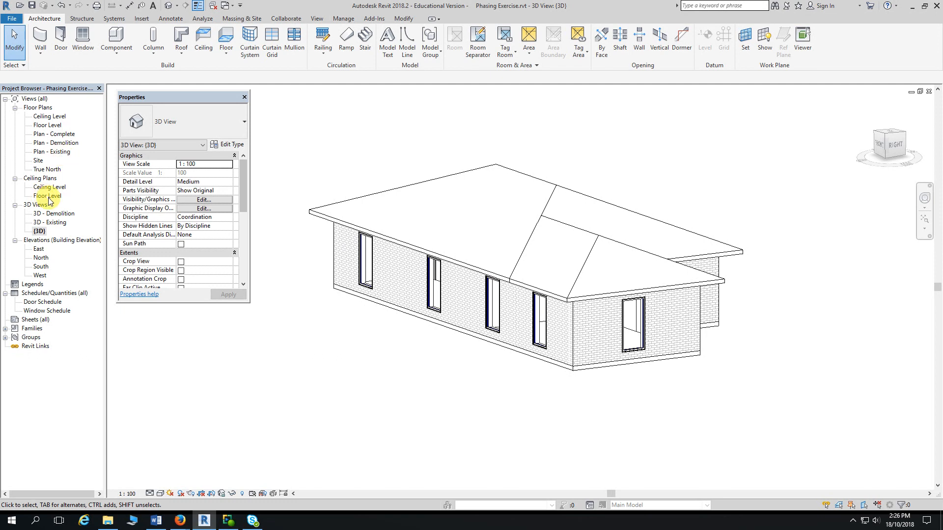
# Step: Open the Plan - Existing floor plan and examine the existing roof outline where the opening cuts it
pyautogui.doubleClick(56, 152)
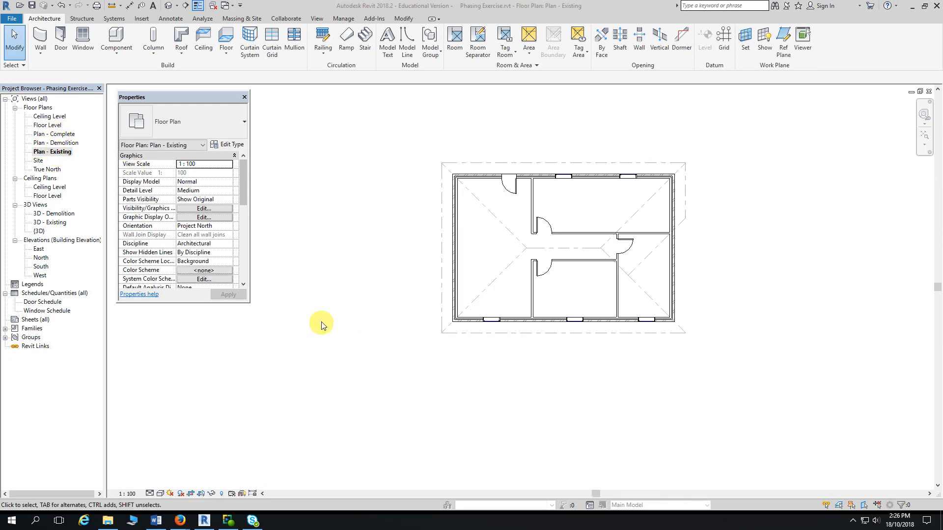
pyautogui.scroll(1, 322, 313)
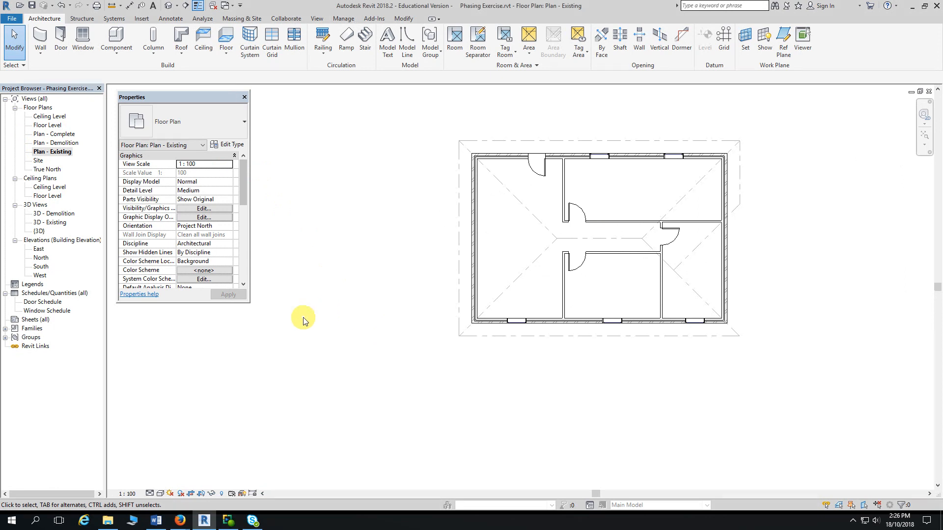
pyautogui.scroll(1, 891, 253)
pyautogui.moveTo(823, 251); pyautogui.dragTo(813, 268, button='middle')
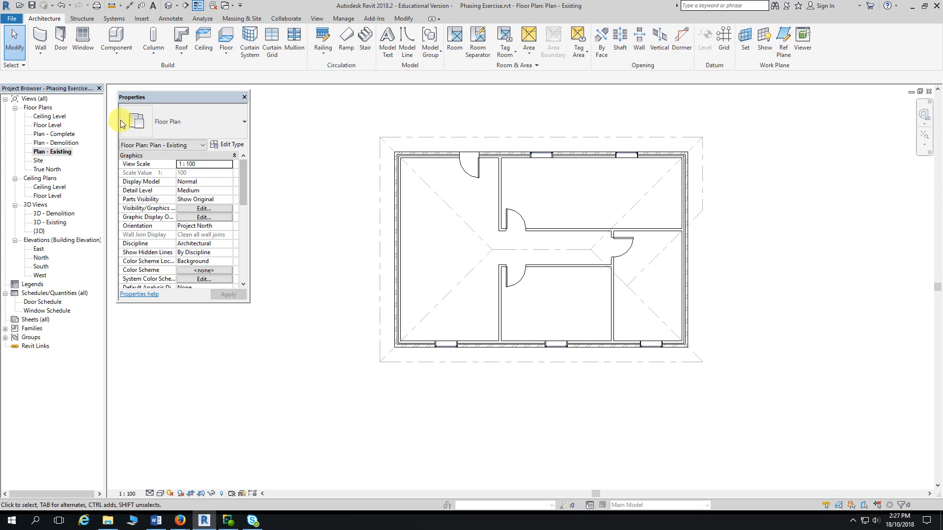
# Step: In the Ceiling Level floor plan, start a new roof by footprint and turn on Extend to wall core for the picked walls
pyautogui.click(54, 117)
pyautogui.doubleClick(54, 118)
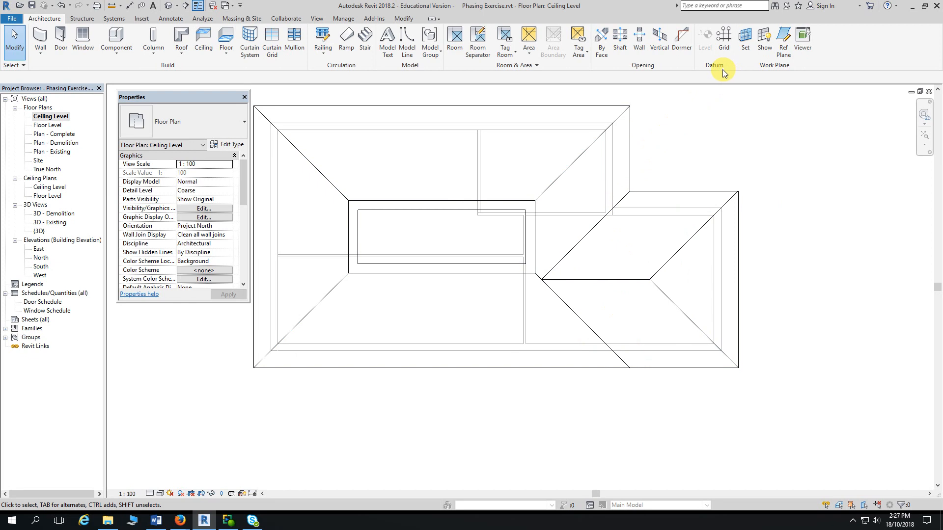
pyautogui.click(631, 144)
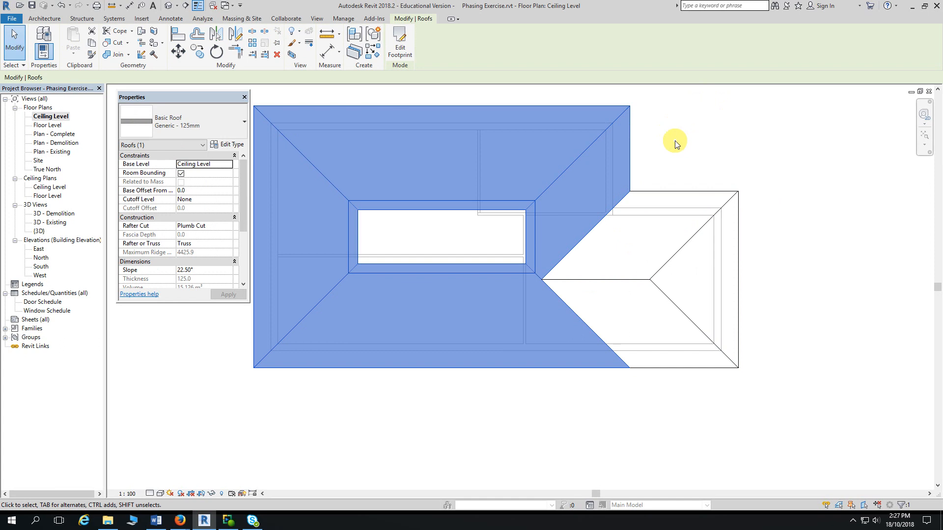
pyautogui.click(399, 44)
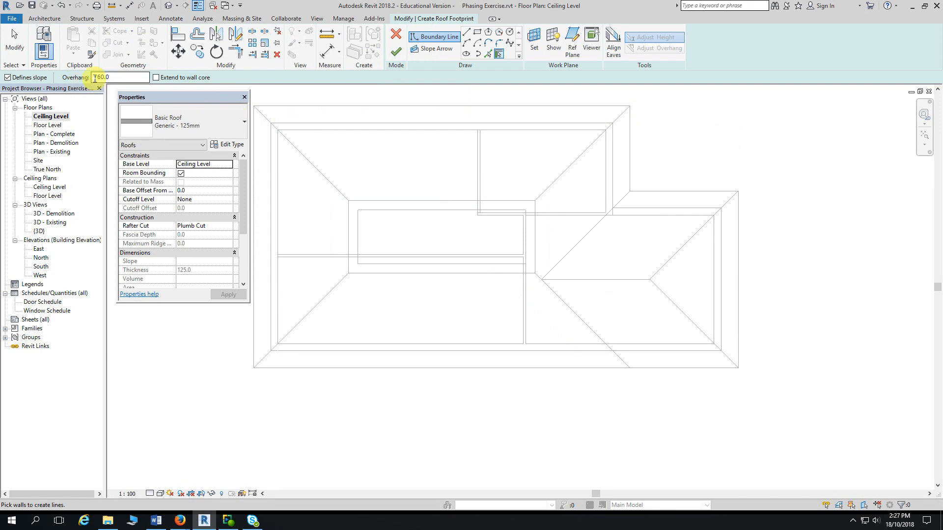
pyautogui.click(156, 78)
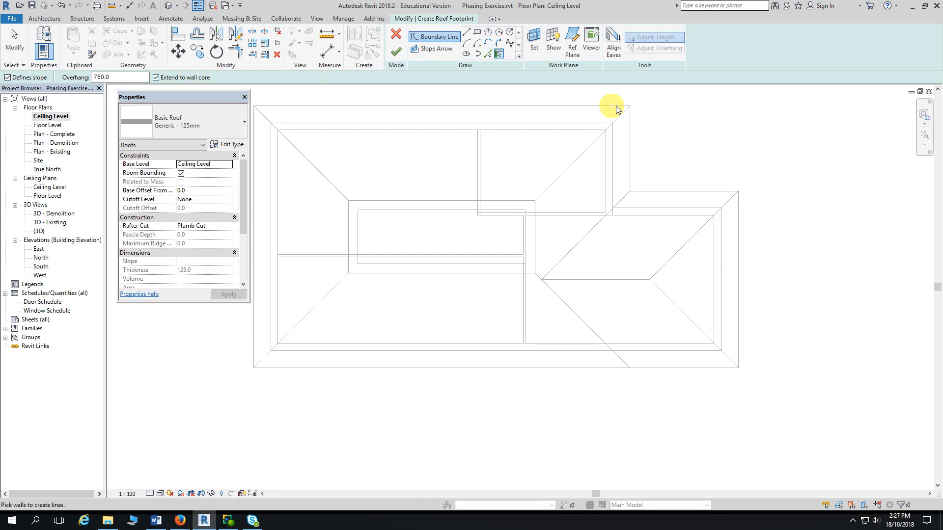
# Step: Create a roof boundary line from the existing house's short end wall beside the extension and set its slope to 22.5°
pyautogui.click(612, 169)
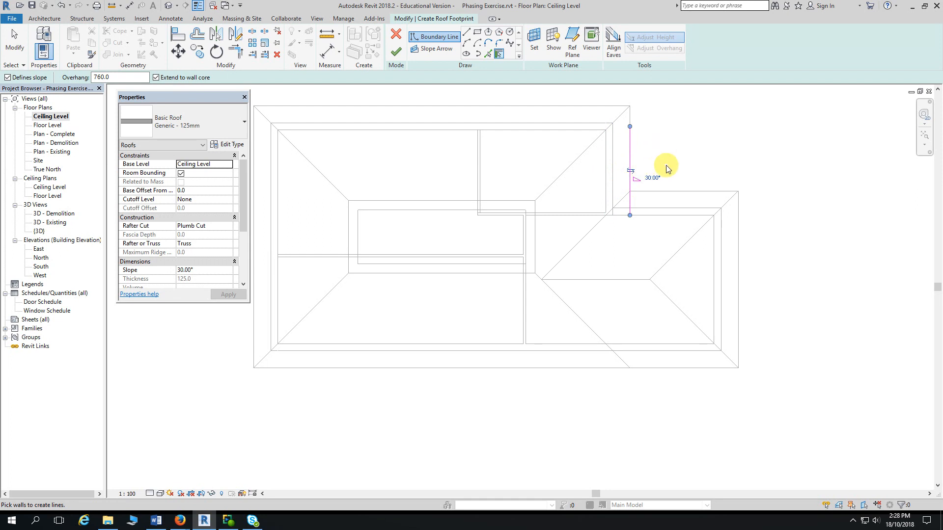
pyautogui.click(655, 179)
pyautogui.write('22.5')
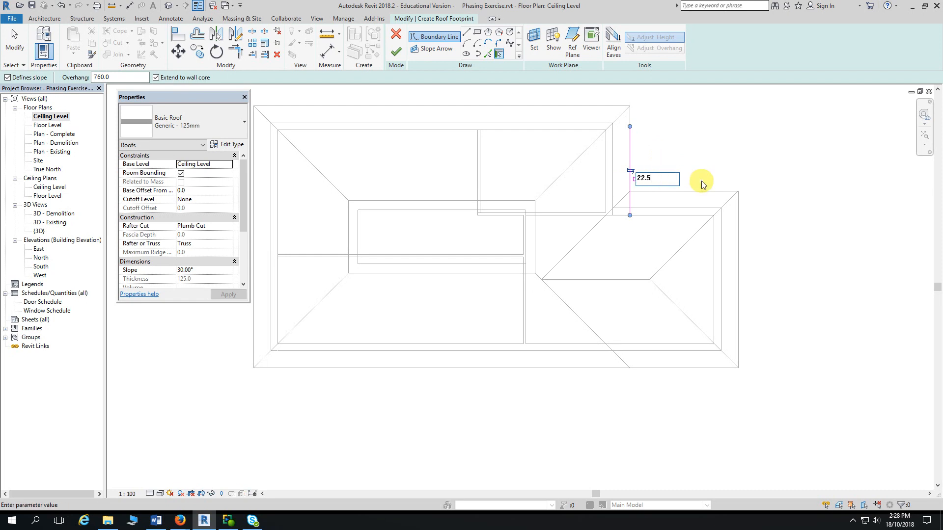
pyautogui.press('Return')
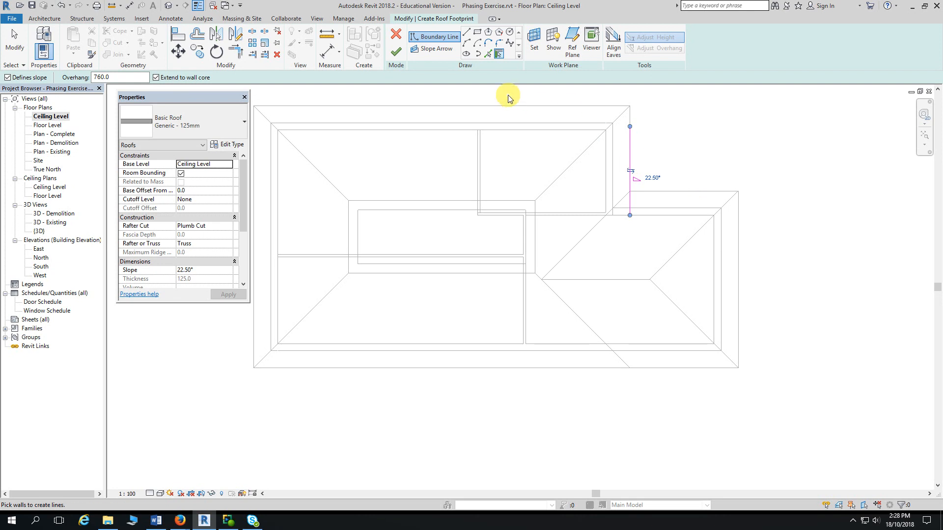
# Step: Turn off Defines slope and pick the two diagonal edges of the roof opening as boundary lines of the new roof footprint
pyautogui.click(487, 55)
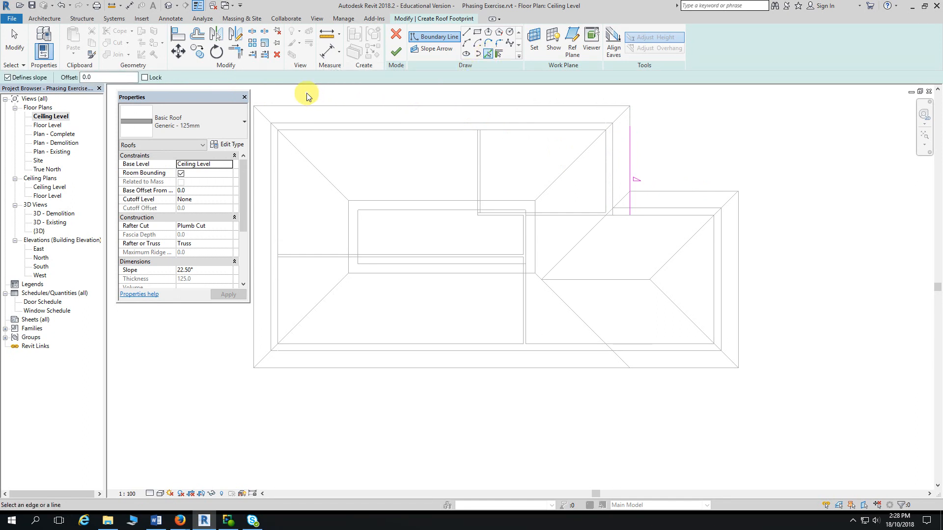
pyautogui.click(7, 78)
pyautogui.scroll(2, 602, 242)
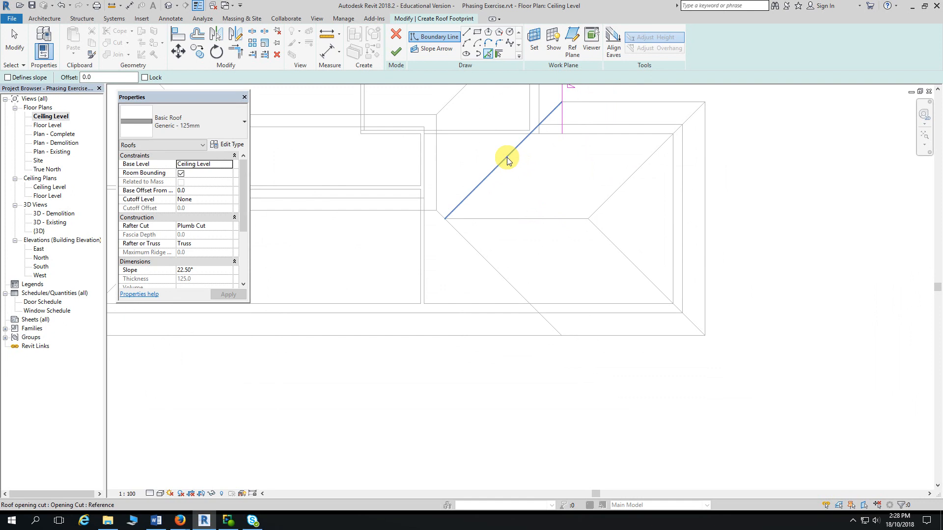
pyautogui.click(506, 157)
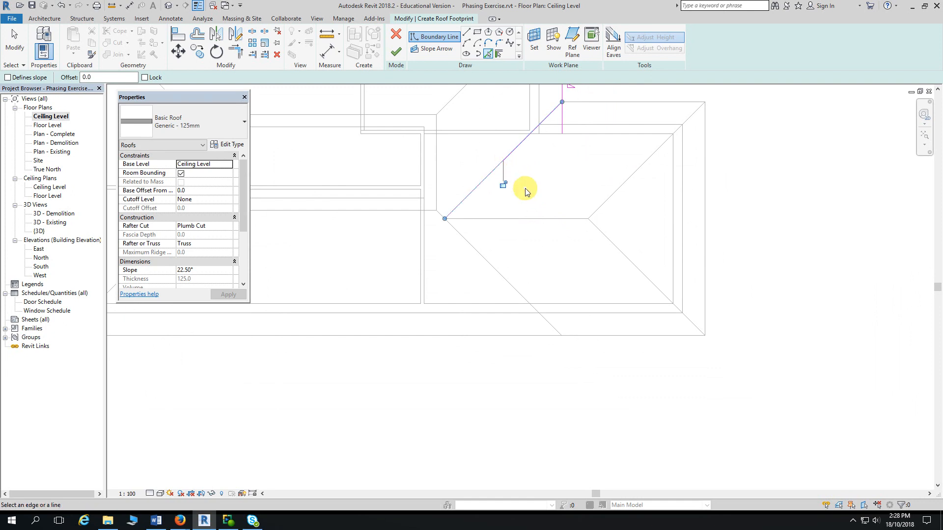
pyautogui.click(511, 286)
pyautogui.press('Escape')
pyautogui.moveTo(543, 384); pyautogui.dragTo(548, 418, button='middle')
pyautogui.scroll(-1, 552, 387)
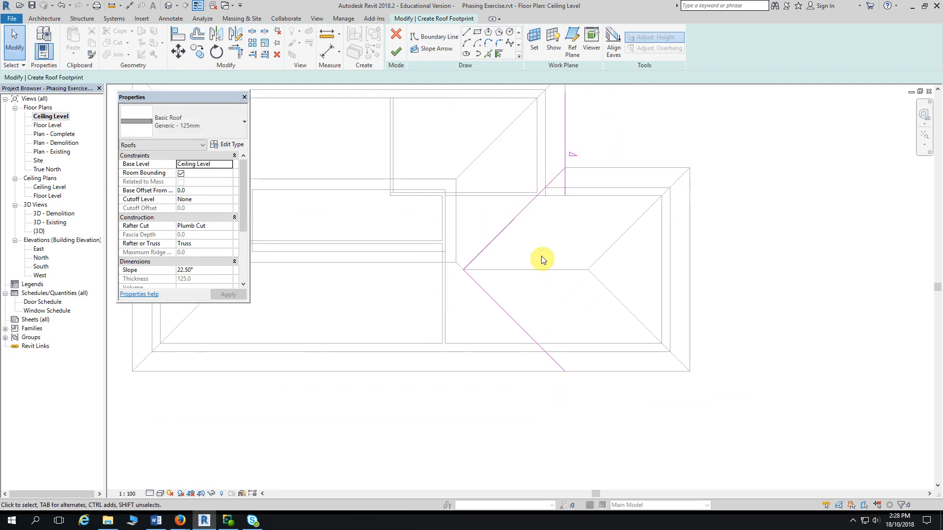
pyautogui.click(519, 213)
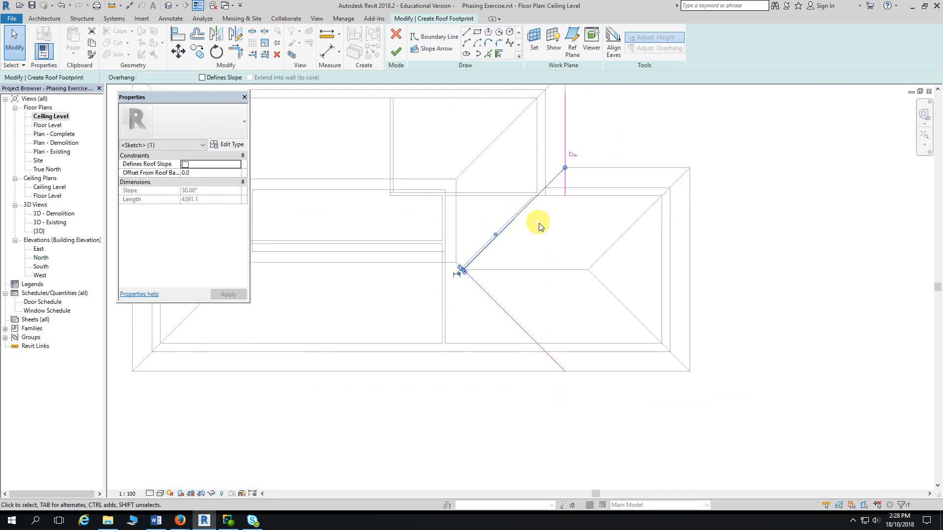
pyautogui.click(530, 287)
pyautogui.click(511, 316)
pyautogui.click(511, 437)
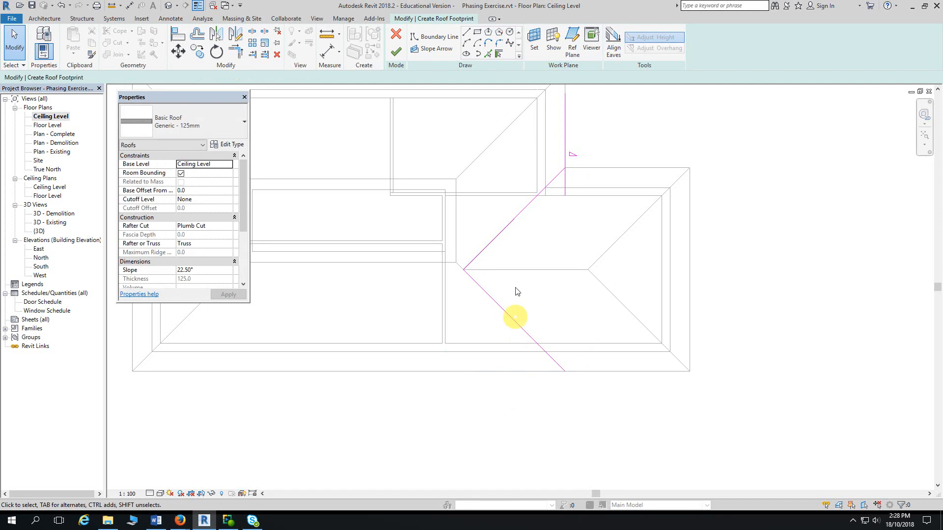
# Step: Trim the two diagonal boundary lines and the sloped wall line to corners so the roof footprint forms a closed triangle
pyautogui.click(237, 53)
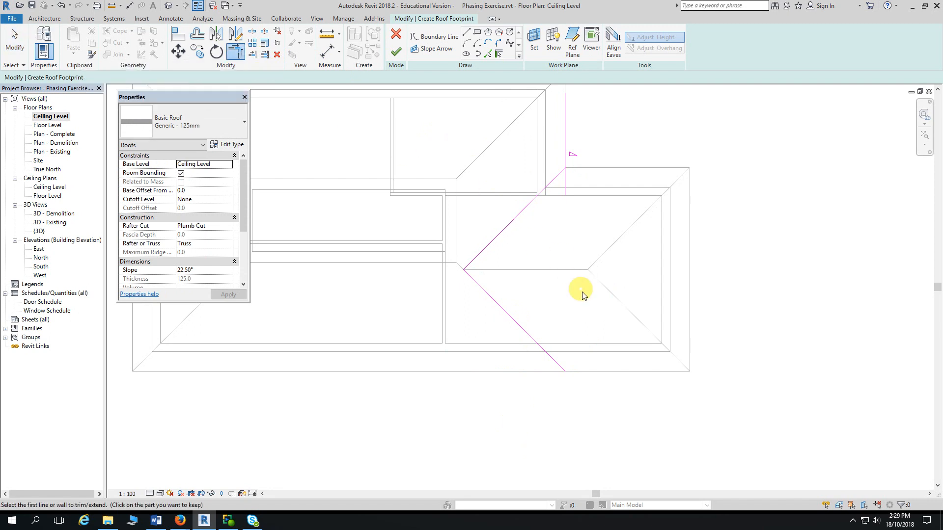
pyautogui.click(545, 350)
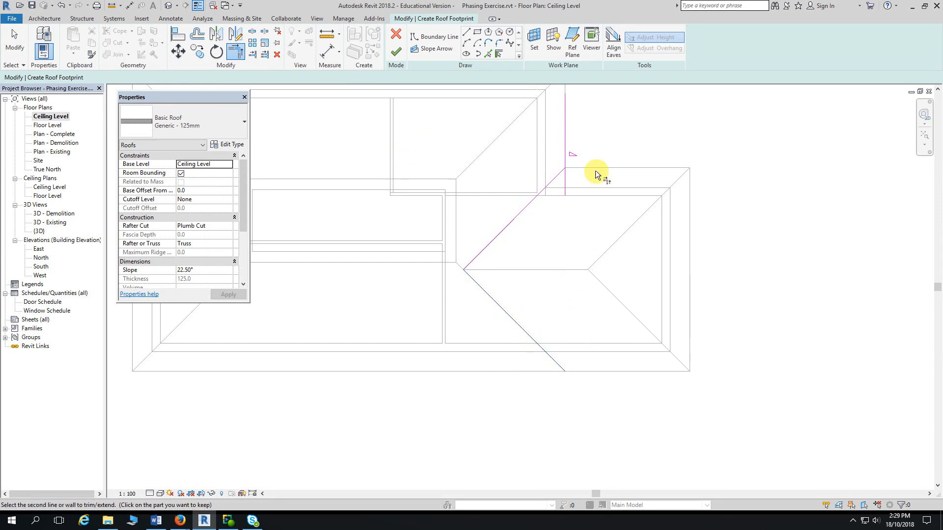
pyautogui.click(565, 174)
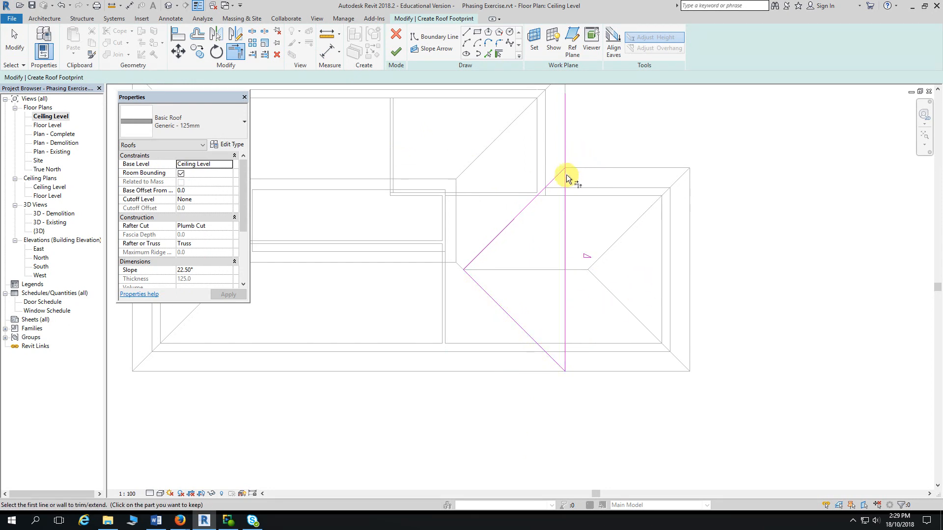
pyautogui.click(565, 175)
pyautogui.click(534, 205)
pyautogui.press('Escape')
pyautogui.press('Escape')
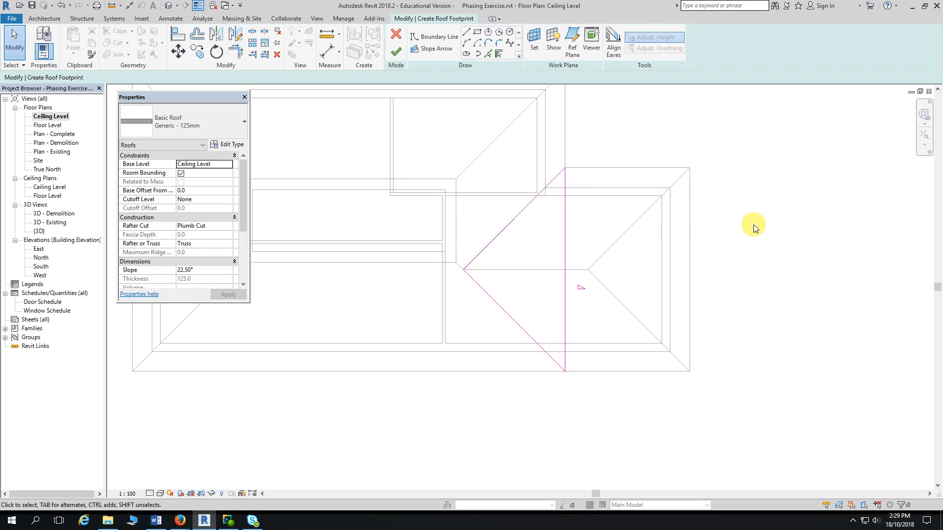
# Step: Turn off thin lines display, finish the triangular roof footprint, and clear the selection
pyautogui.scroll(1, 780, 190)
pyautogui.press('t')
pyautogui.press('l')
pyautogui.moveTo(761, 257); pyautogui.dragTo(834, 205, button='middle')
pyautogui.scroll(1, 751, 217)
pyautogui.moveTo(751, 216); pyautogui.dragTo(797, 229, button='middle')
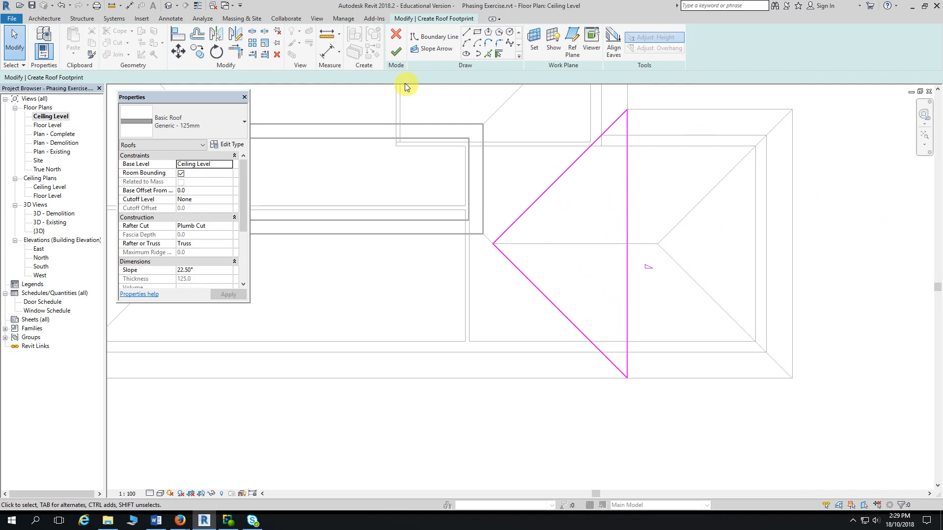
pyautogui.click(397, 52)
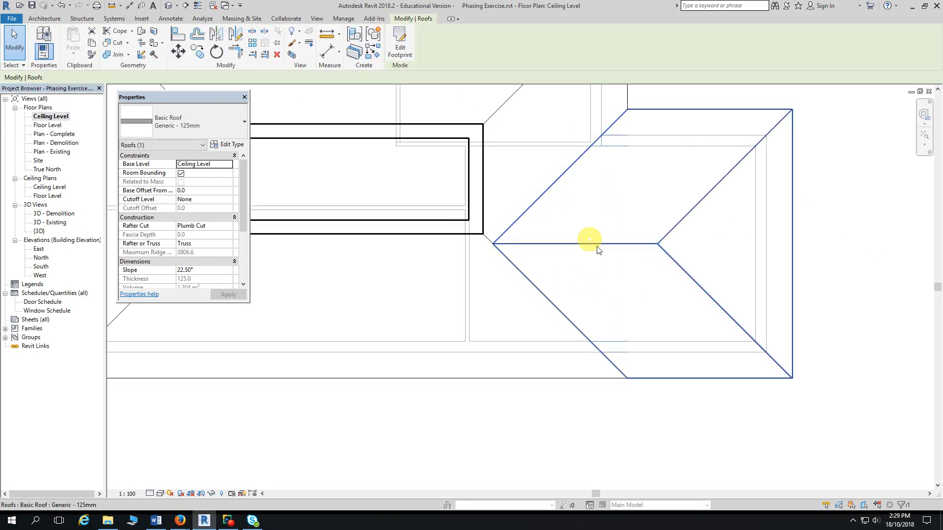
pyautogui.click(894, 290)
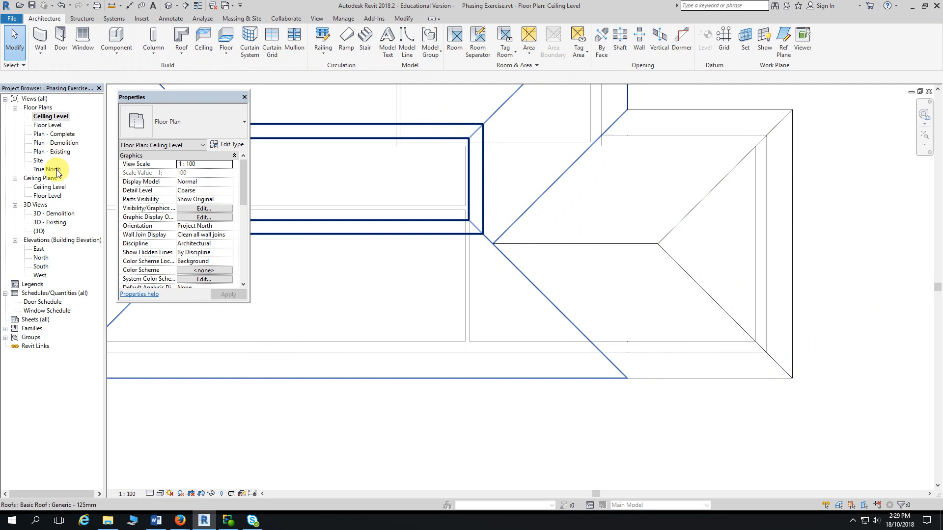
# Step: In the {3D} view, temporarily hide the extension's hipped roof
pyautogui.doubleClick(41, 231)
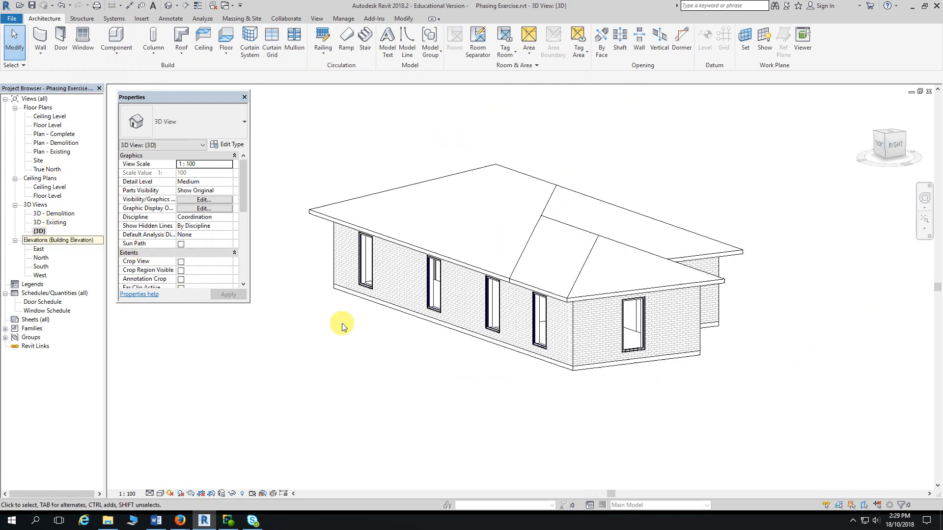
pyautogui.keyDown('shift'); pyautogui.moveTo(377, 333); pyautogui.dragTo(427, 347, button='middle'); pyautogui.keyUp('shift')
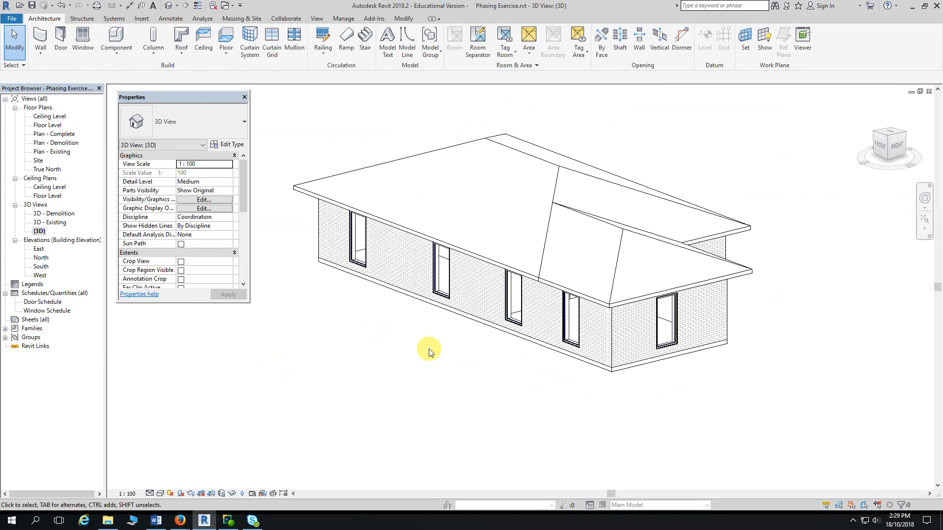
pyautogui.scroll(2, 638, 243)
pyautogui.click(636, 243)
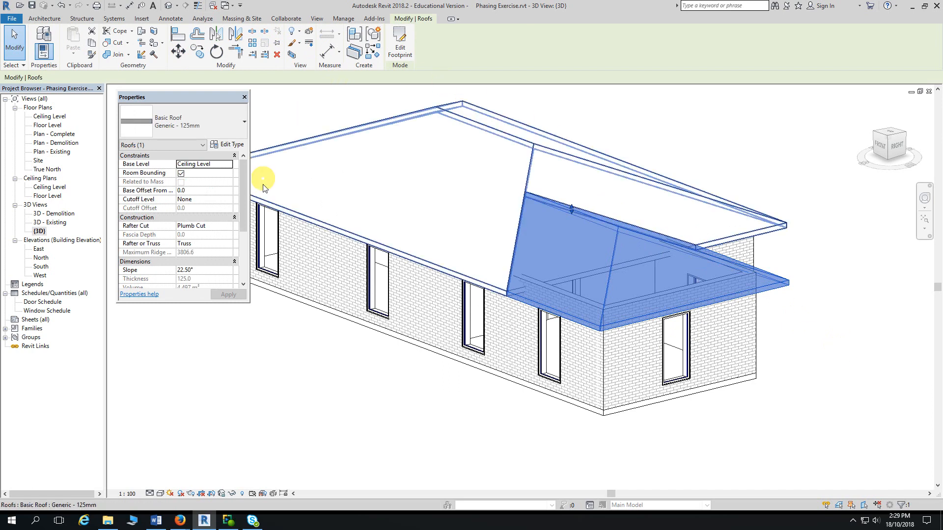
pyautogui.click(233, 495)
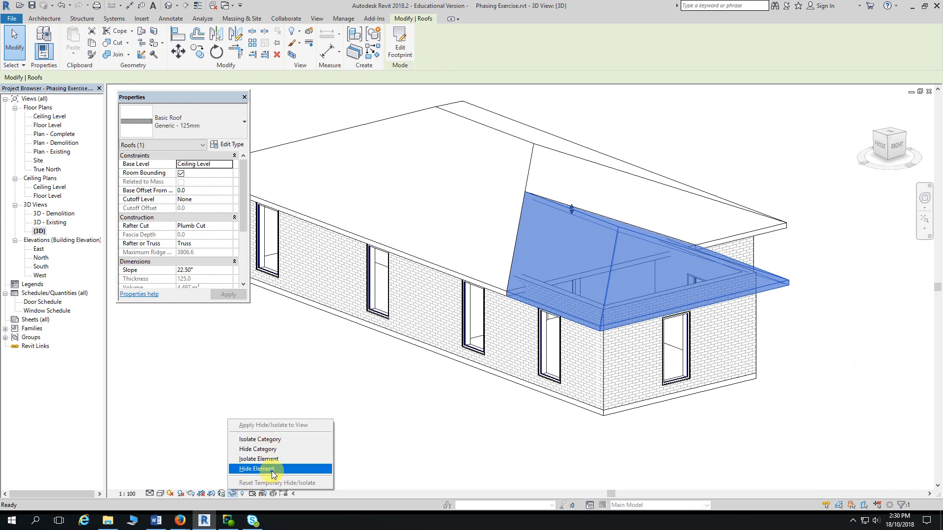
pyautogui.click(275, 469)
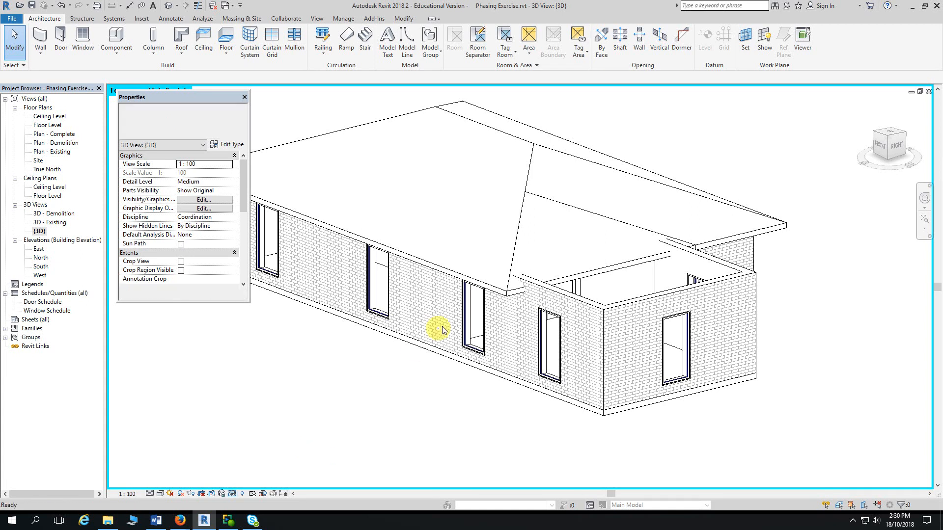
# Step: Select the new triangular roof piece and examine from several angles how it fills the existing roof's opening
pyautogui.click(592, 240)
pyautogui.keyDown('shift'); pyautogui.moveTo(424, 412); pyautogui.dragTo(490, 431, button='middle'); pyautogui.keyUp('shift')
pyautogui.press('h')
pyautogui.press('h')
pyautogui.click(585, 267)
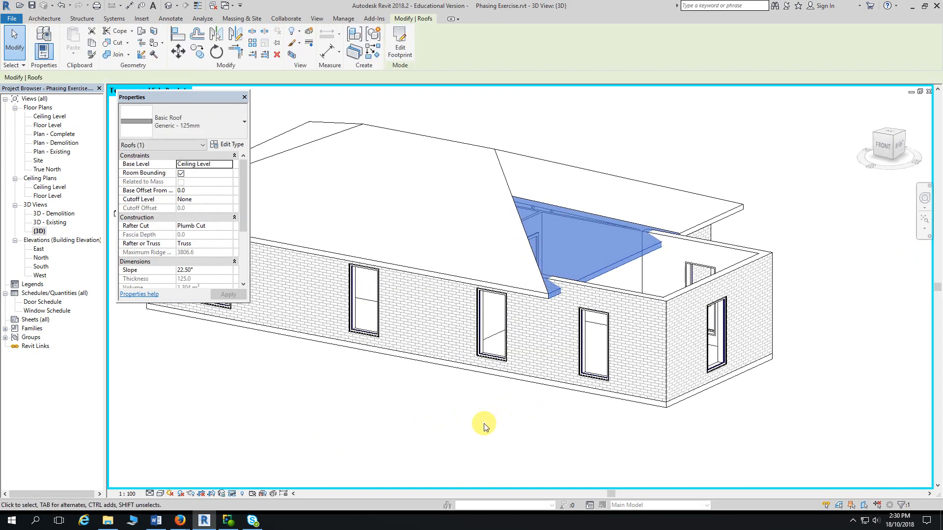
pyautogui.press('h')
pyautogui.press('h')
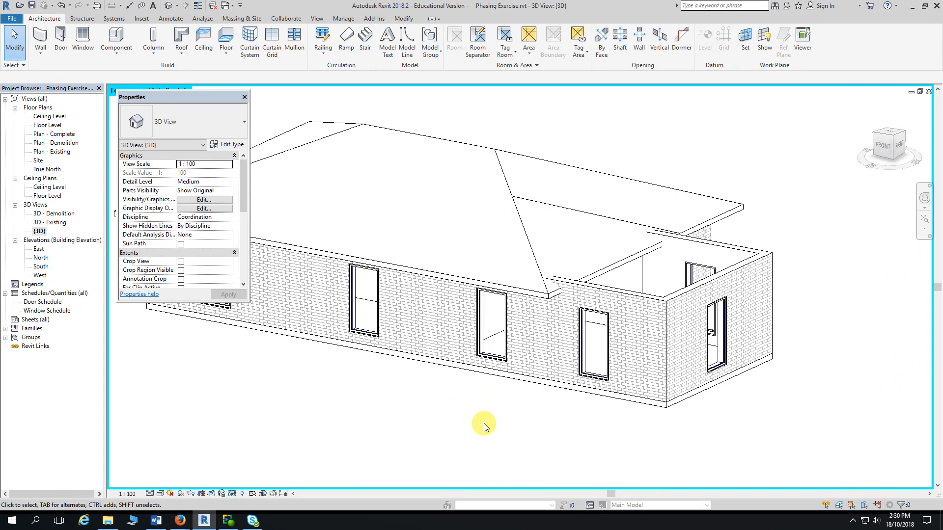
pyautogui.moveTo(522, 431)
pyautogui.keyDown('shift'); pyautogui.mouseDown(button='middle')
pyautogui.moveTo(467, 425)
pyautogui.moveTo(482, 422)
pyautogui.mouseUp(button='middle'); pyautogui.keyUp('shift')
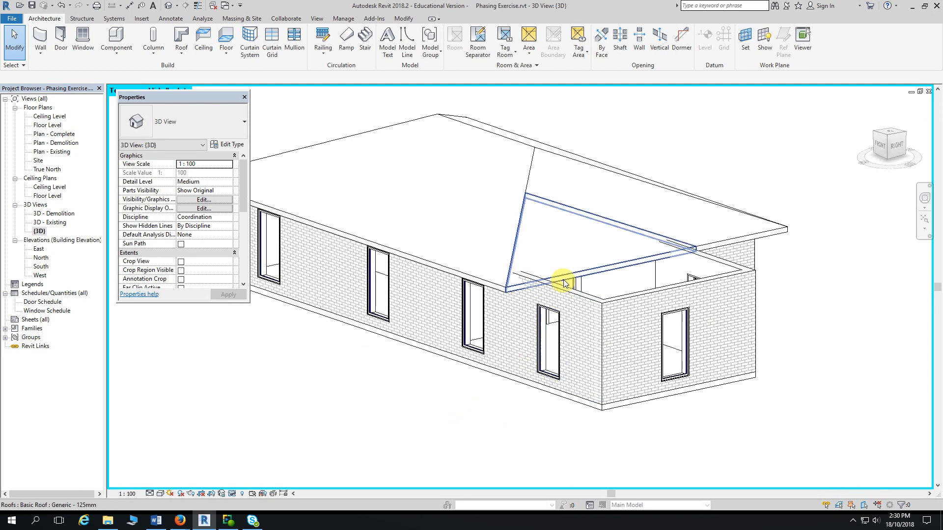
# Step: Set the triangular roof piece's Phase Created to Existing and its Phase Demolished to New Construction
pyautogui.click(582, 266)
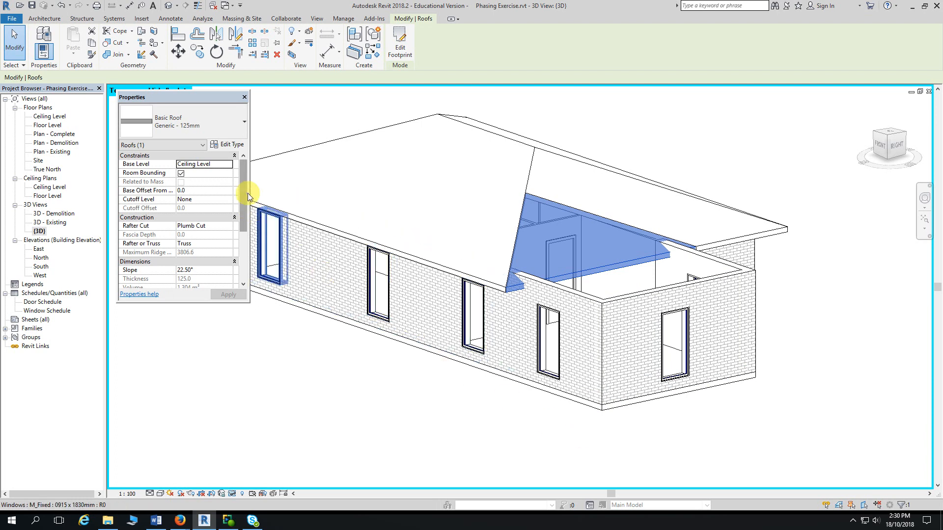
pyautogui.moveTo(241, 191); pyautogui.dragTo(239, 246)
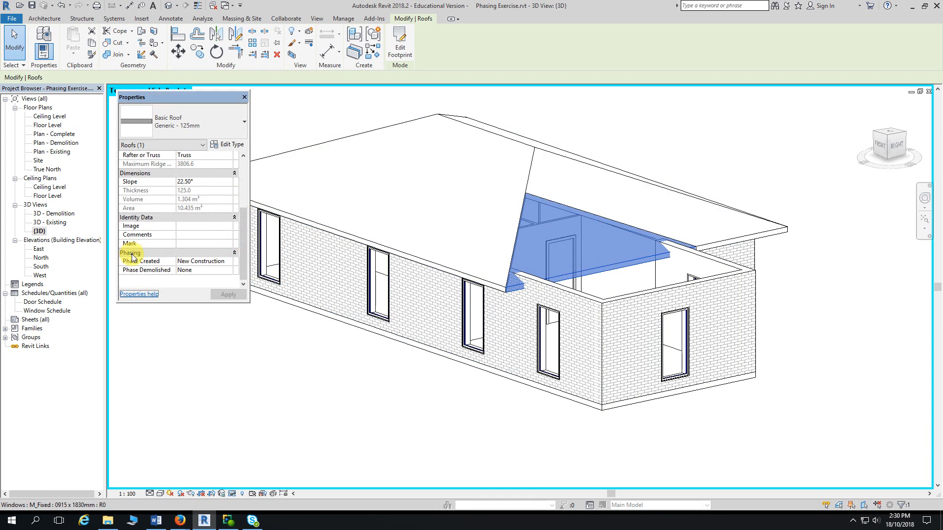
pyautogui.click(231, 266)
pyautogui.click(202, 270)
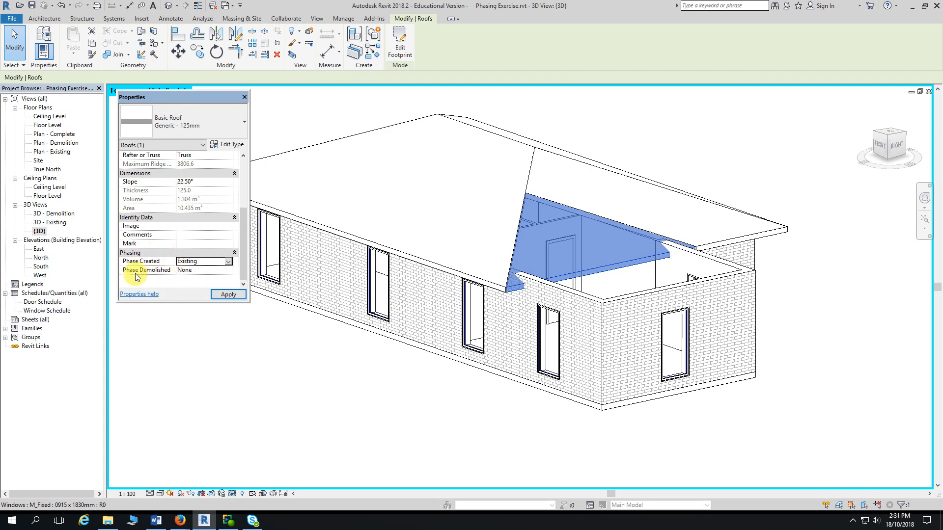
pyautogui.click(227, 270)
pyautogui.click(228, 270)
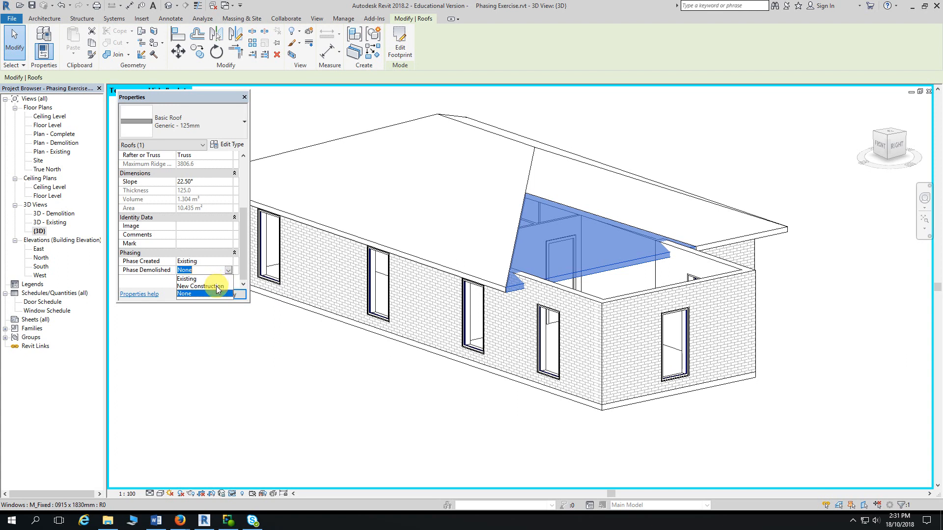
pyautogui.click(216, 285)
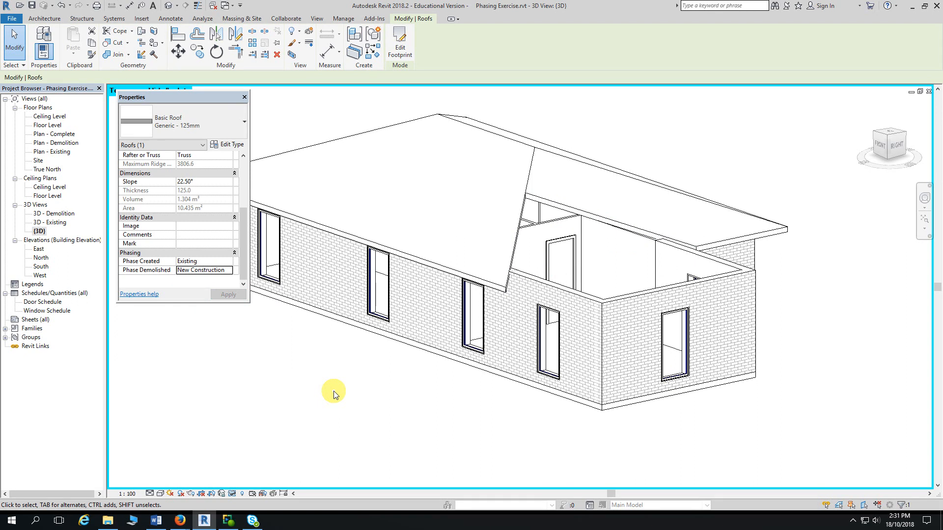
pyautogui.click(297, 403)
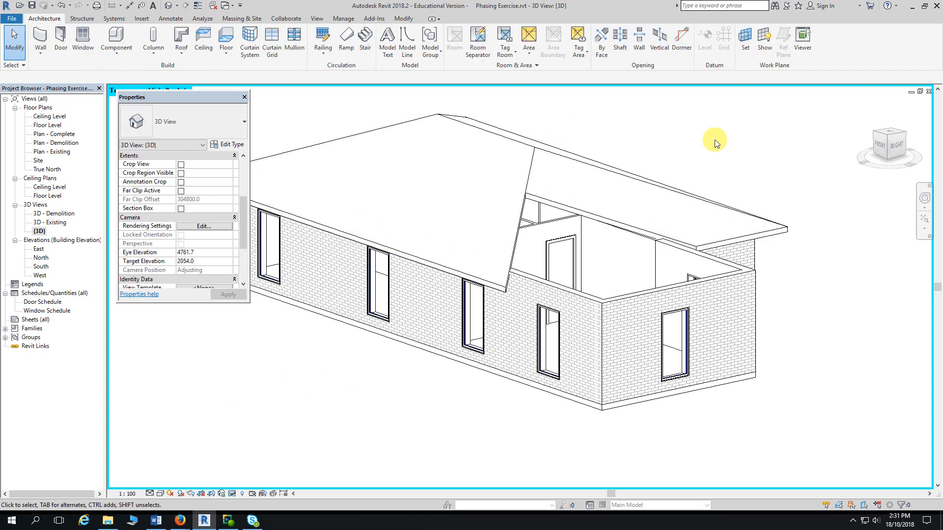
# Step: Check the 3D view's Phase Filter and Phase settings, and reset the temporary hide to restore the extension roof
pyautogui.moveTo(242, 220); pyautogui.dragTo(243, 271)
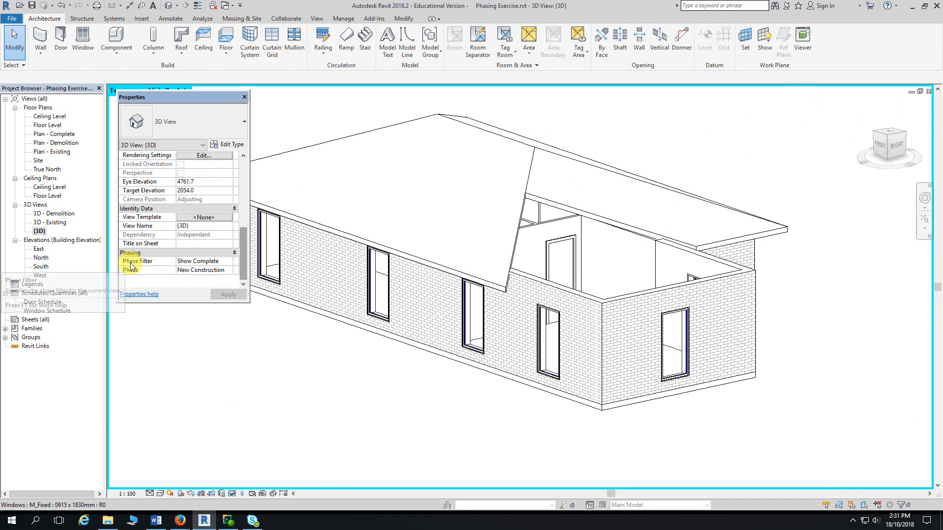
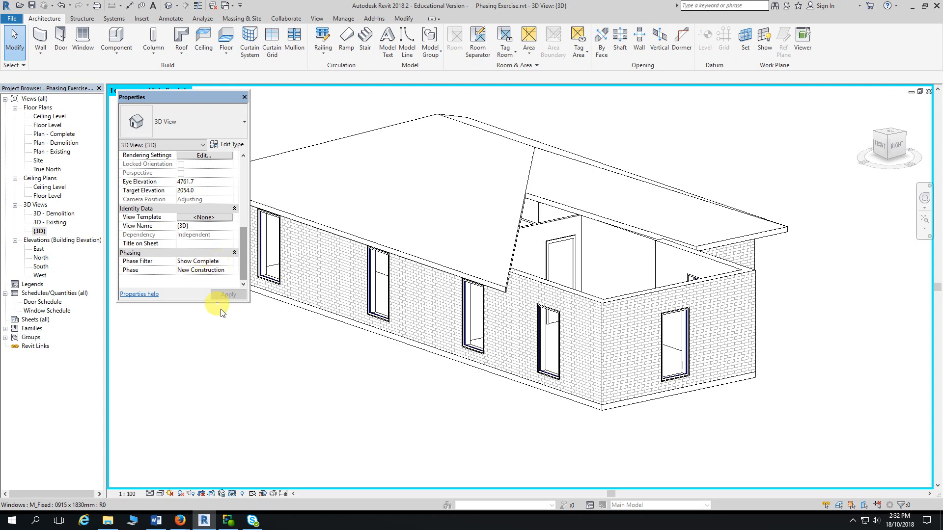
pyautogui.click(231, 495)
pyautogui.click(275, 483)
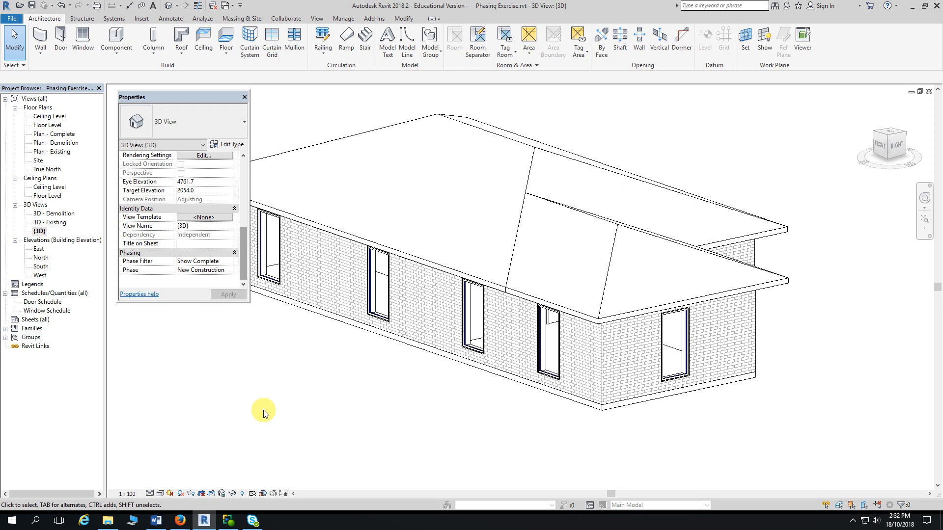
# Step: Open the Plan - Existing floor plan and examine the triangular roof piece and its phasing properties
pyautogui.doubleClick(56, 152)
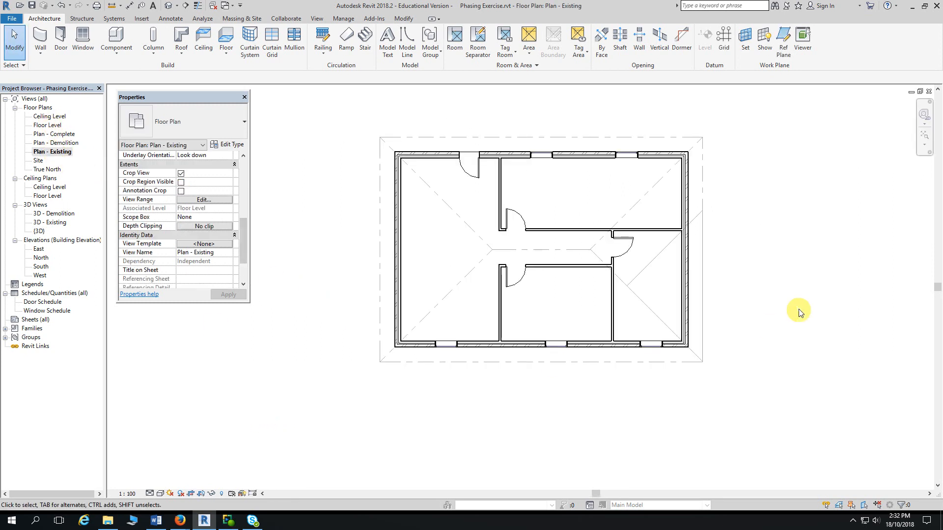
pyautogui.scroll(2, 780, 324)
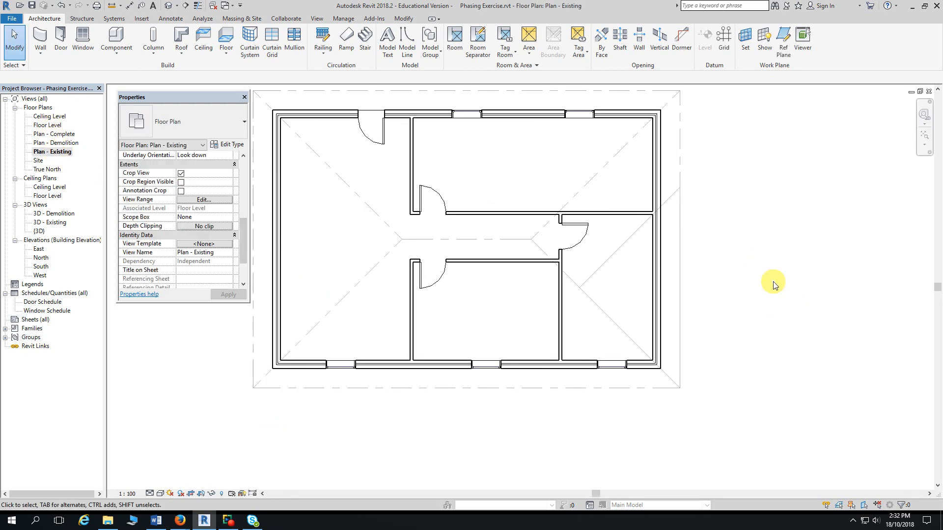
pyautogui.click(679, 264)
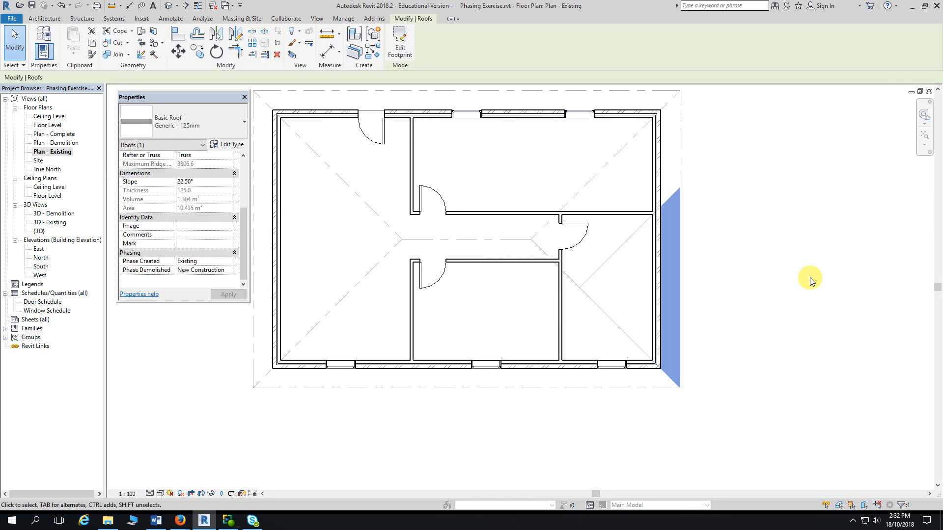
pyautogui.click(810, 281)
pyautogui.moveTo(810, 281); pyautogui.dragTo(852, 284, button='middle')
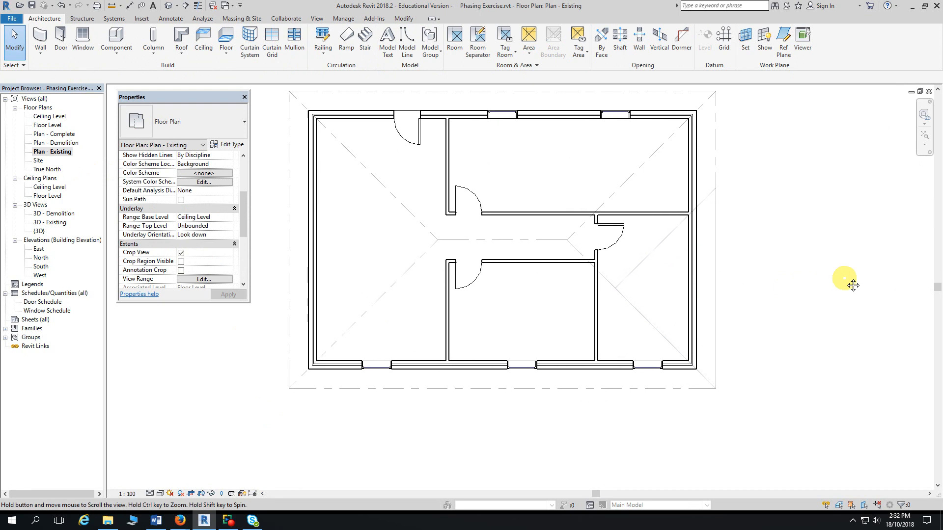
# Step: In the Plan - Demolition floor plan, set the underlay's base level to Ceiling Level
pyautogui.doubleClick(63, 142)
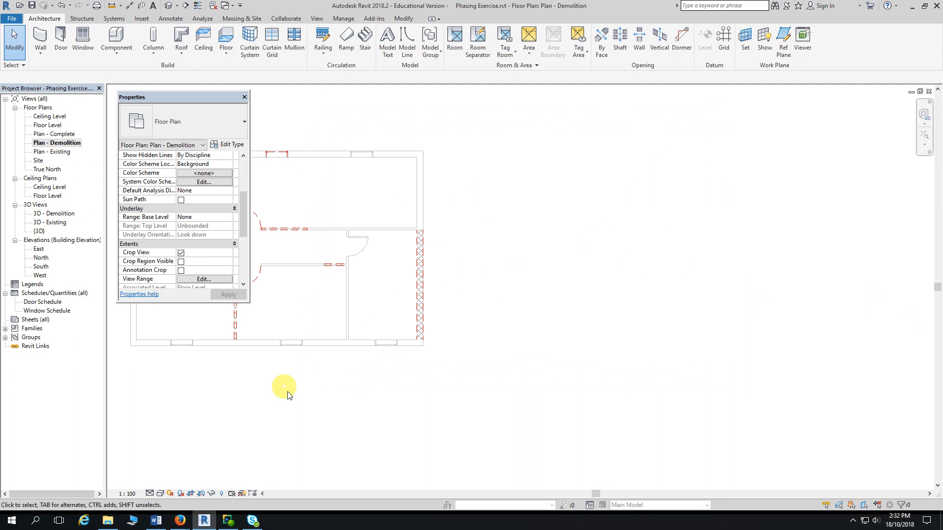
pyautogui.scroll(-1, 338, 407)
pyautogui.moveTo(298, 404); pyautogui.dragTo(480, 364, button='middle')
pyautogui.scroll(1, 481, 363)
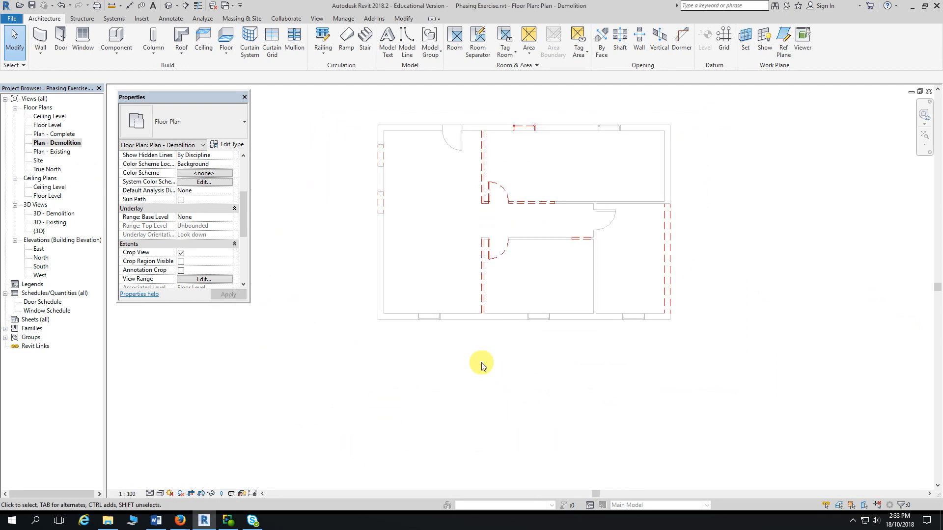
pyautogui.moveTo(246, 206)
pyautogui.mouseDown()
pyautogui.moveTo(245, 264)
pyautogui.moveTo(245, 184)
pyautogui.moveTo(248, 216)
pyautogui.mouseUp()
pyautogui.click(219, 208)
pyautogui.click(229, 208)
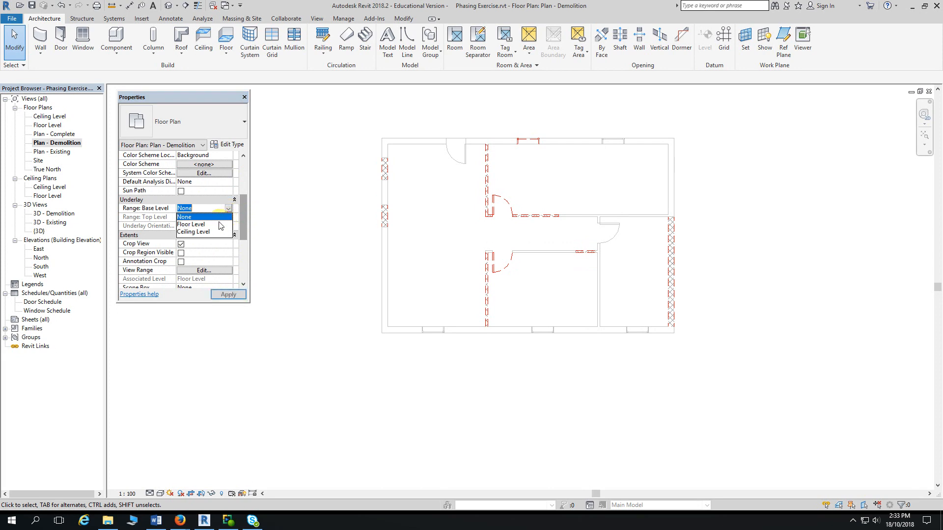
pyautogui.click(194, 231)
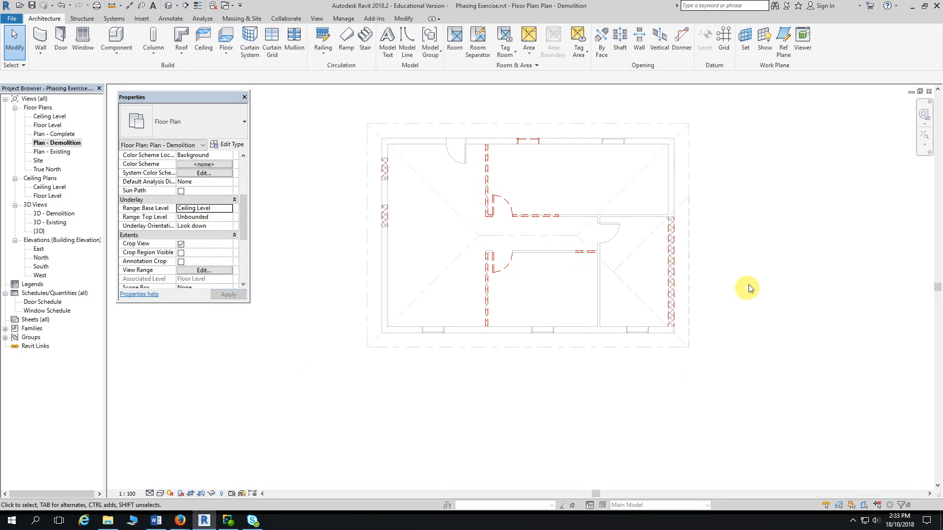
# Step: Examine the outline of the demolished roof piece beside the demolished end wall in the demolition plan
pyautogui.scroll(3, 753, 271)
pyautogui.scroll(2, 774, 267)
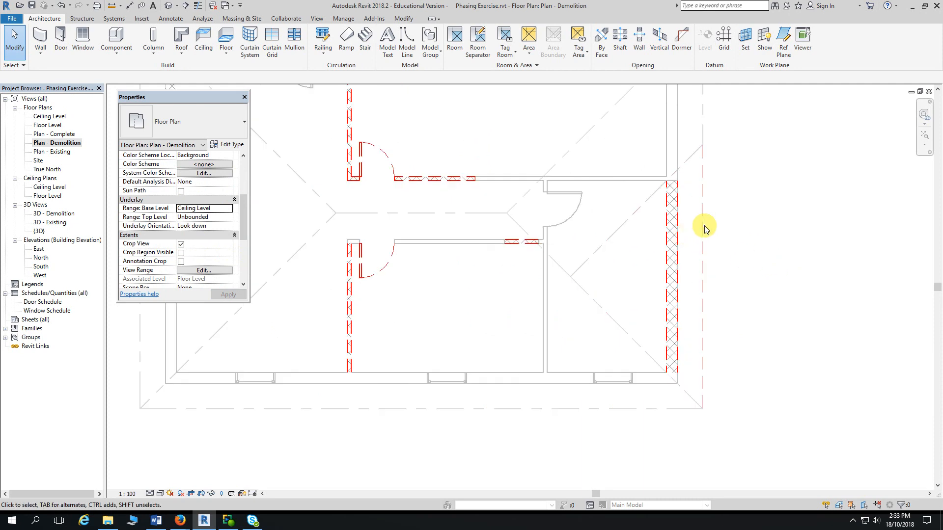
pyautogui.click(703, 227)
pyautogui.click(782, 251)
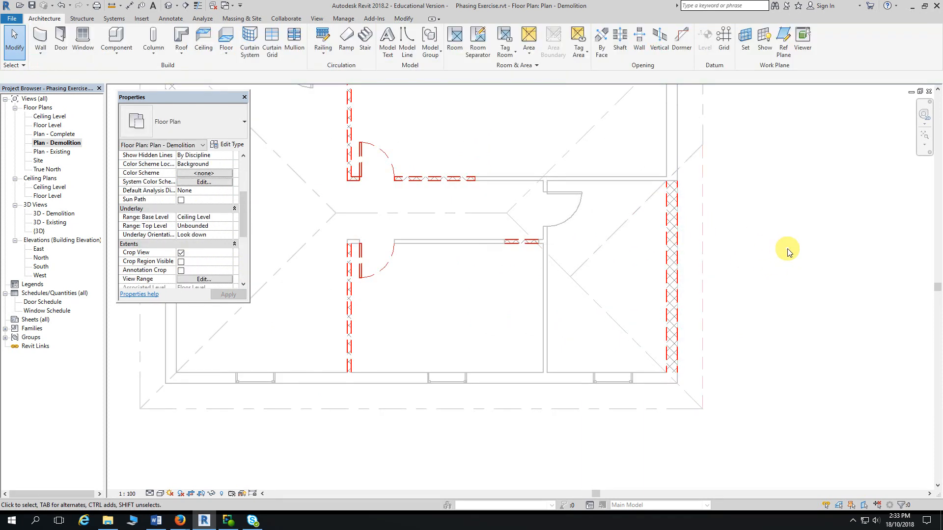
pyautogui.scroll(2, 725, 265)
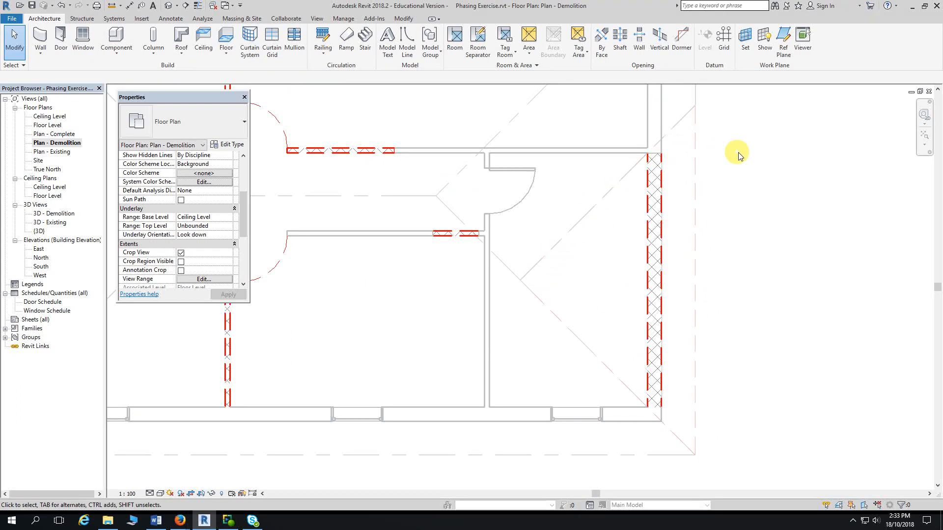
pyautogui.click(695, 264)
pyautogui.click(762, 266)
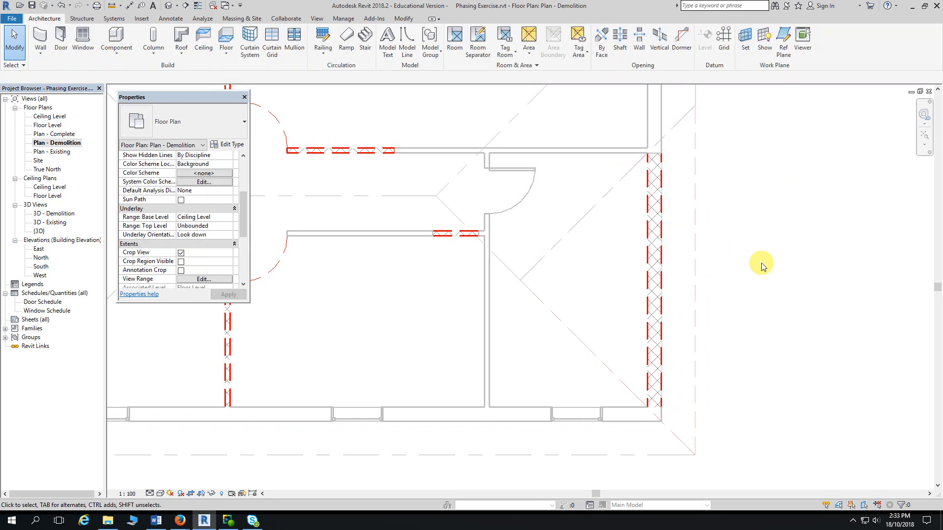
pyautogui.scroll(-5, 769, 263)
pyautogui.moveTo(770, 264); pyautogui.dragTo(784, 273, button='middle')
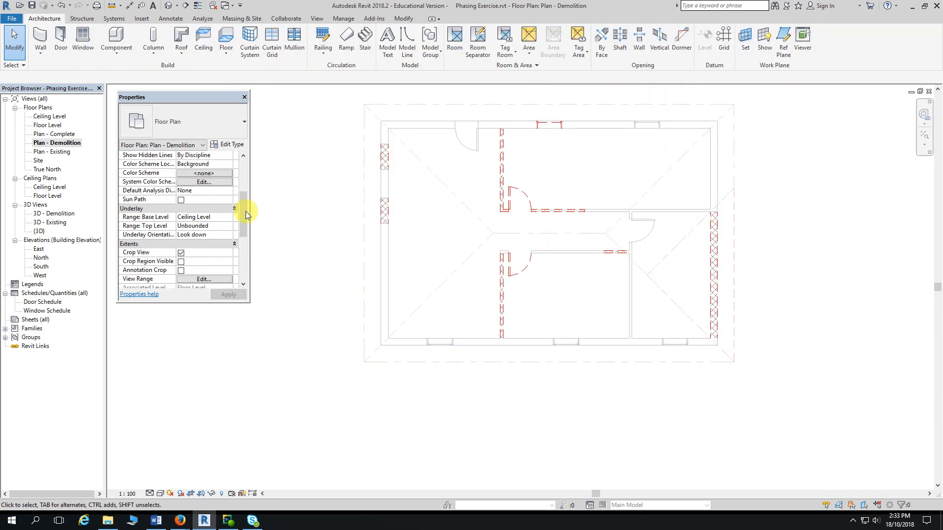
# Step: Open the Plan - Complete floor plan and bring up its underlay properties
pyautogui.doubleClick(54, 134)
pyautogui.moveTo(307, 330); pyautogui.dragTo(446, 334, button='middle')
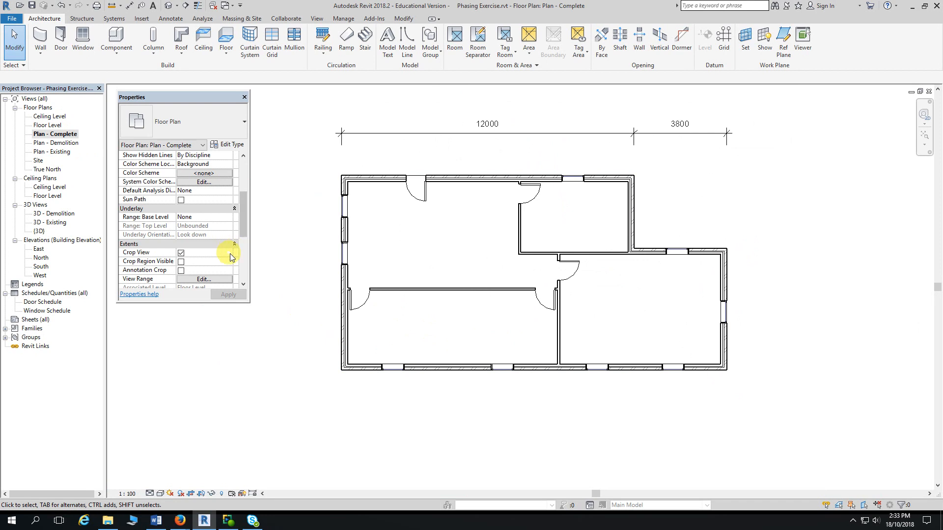
pyautogui.moveTo(243, 213); pyautogui.dragTo(245, 228)
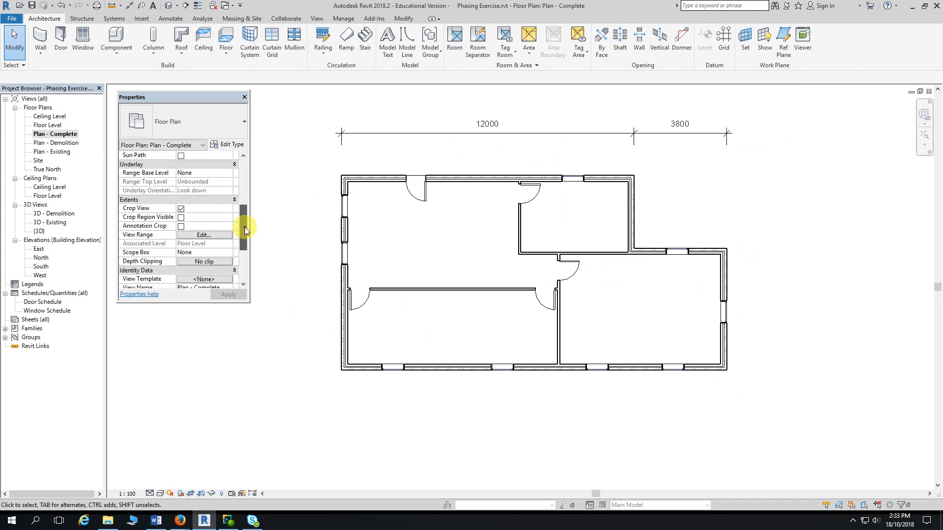
# Step: Set the Plan - Complete view's underlay base level to Ceiling Level and apply it
pyautogui.click(228, 173)
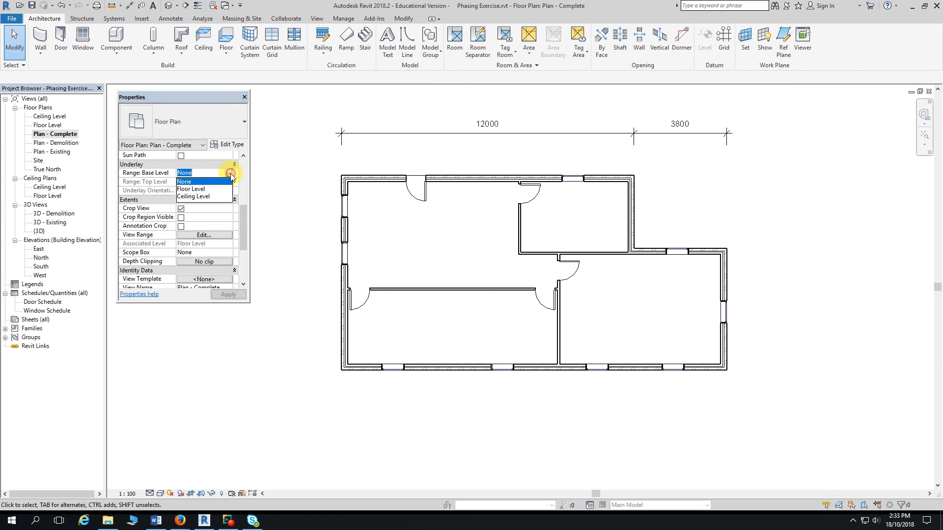
pyautogui.click(199, 196)
pyautogui.click(229, 295)
pyautogui.scroll(1, 438, 413)
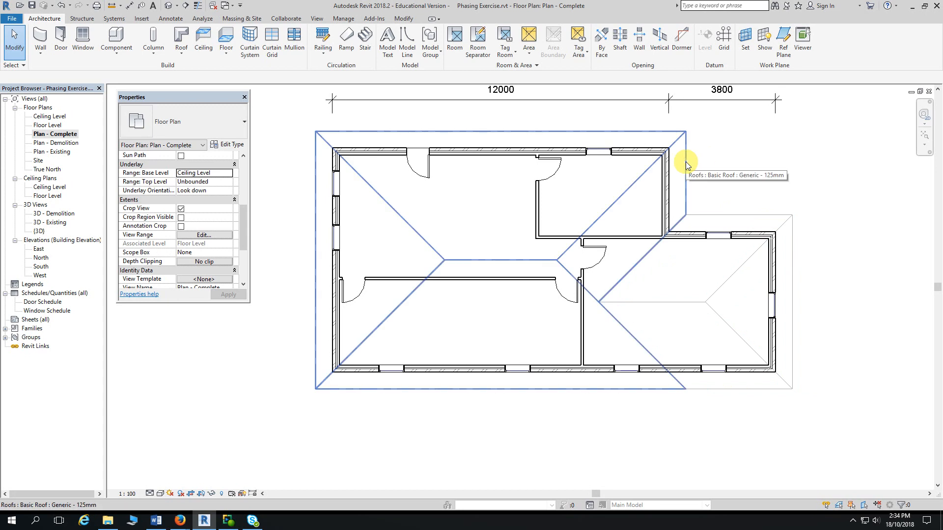
# Step: Override the extension roof's projection line pattern to Centre for this element in the Plan - Complete view
pyautogui.click(750, 214)
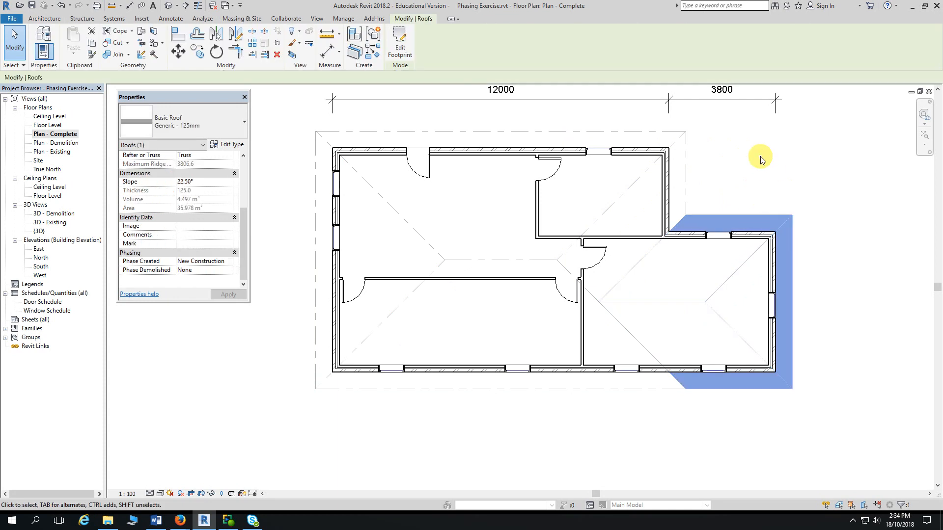
pyautogui.click(297, 43)
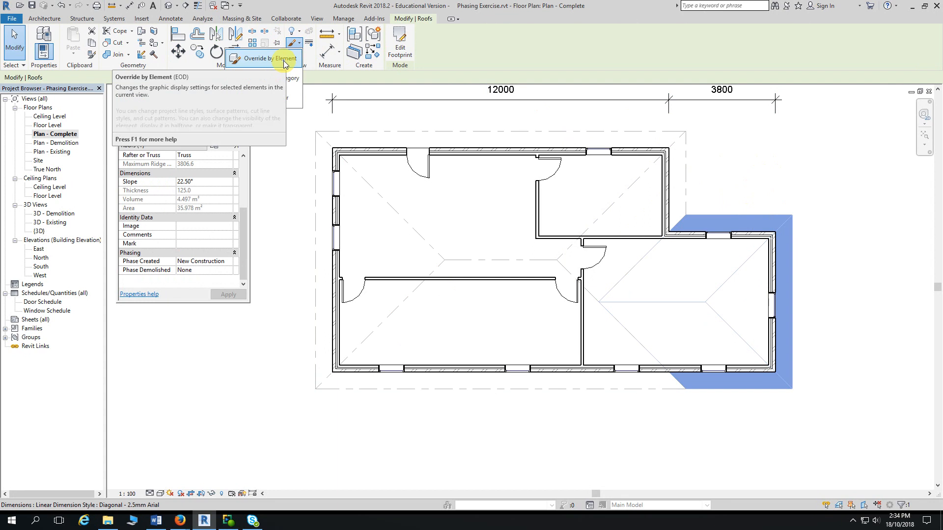
pyautogui.click(285, 61)
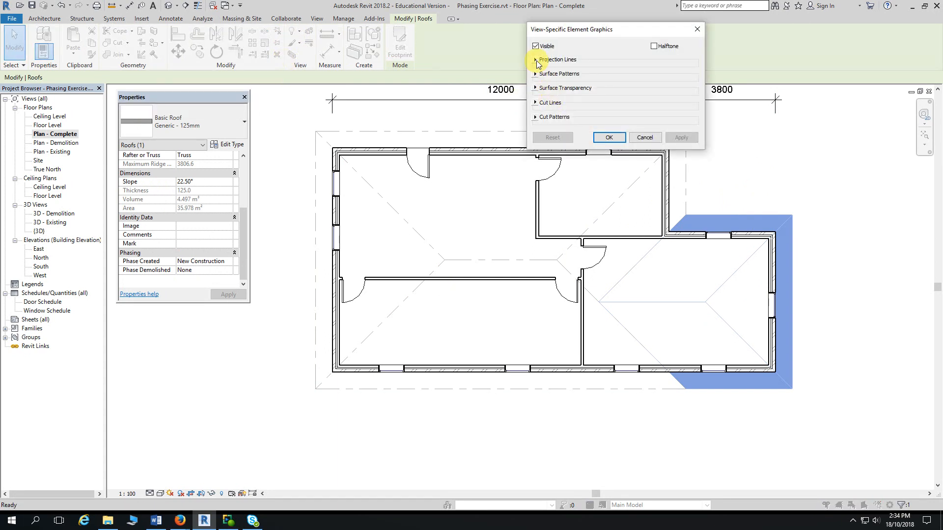
pyautogui.click(536, 59)
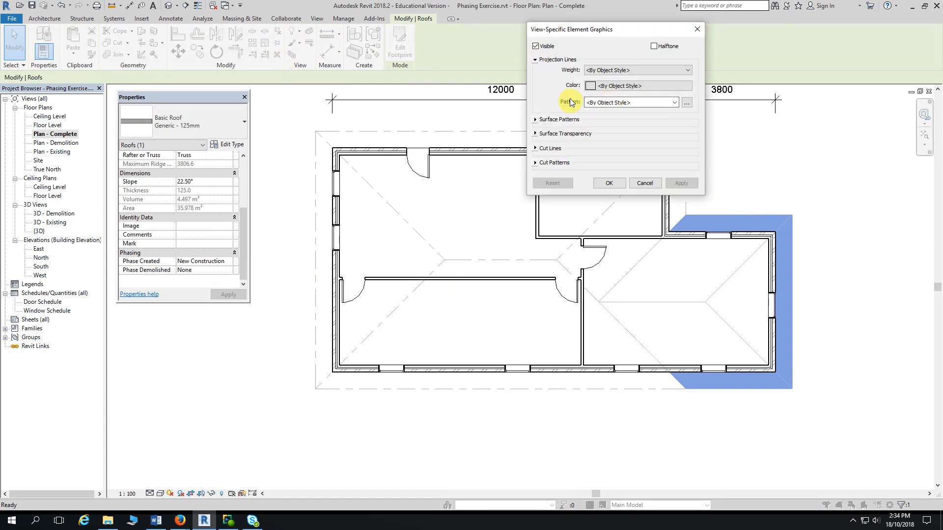
pyautogui.click(637, 103)
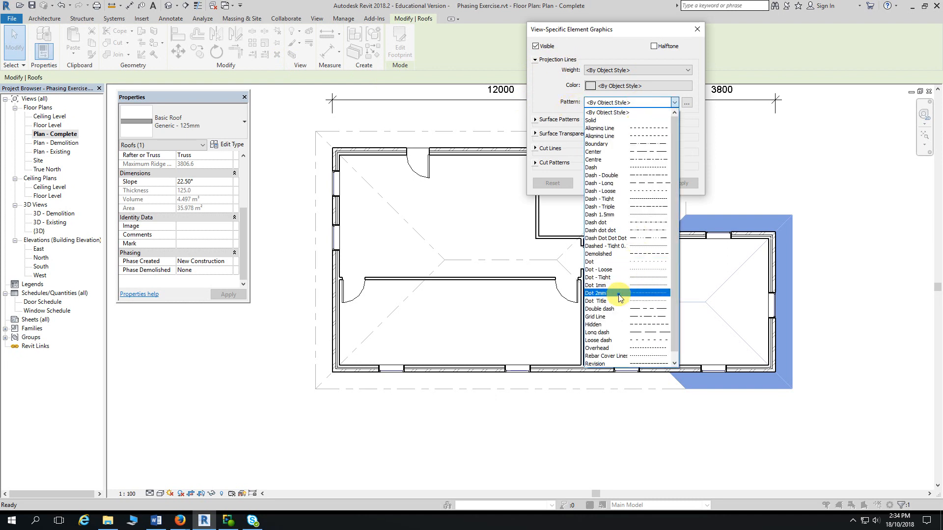
pyautogui.click(612, 161)
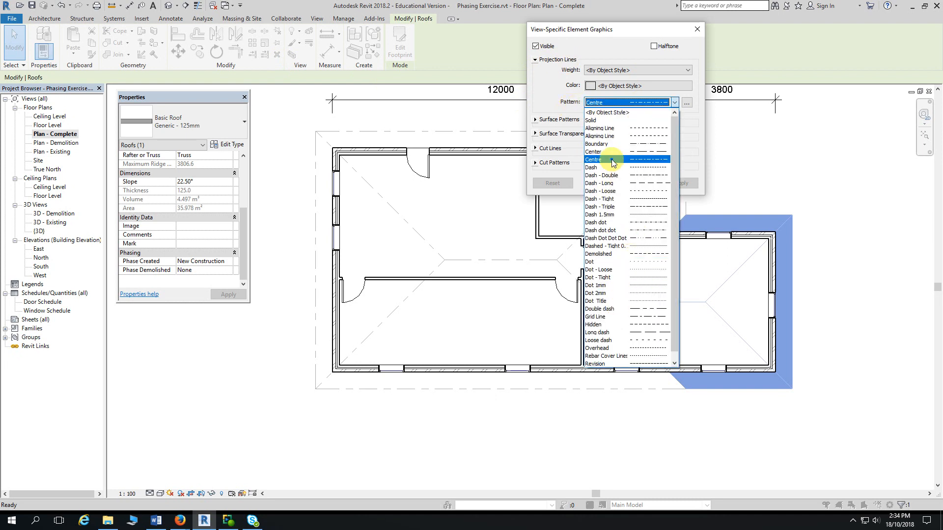
pyautogui.click(609, 181)
pyautogui.click(812, 158)
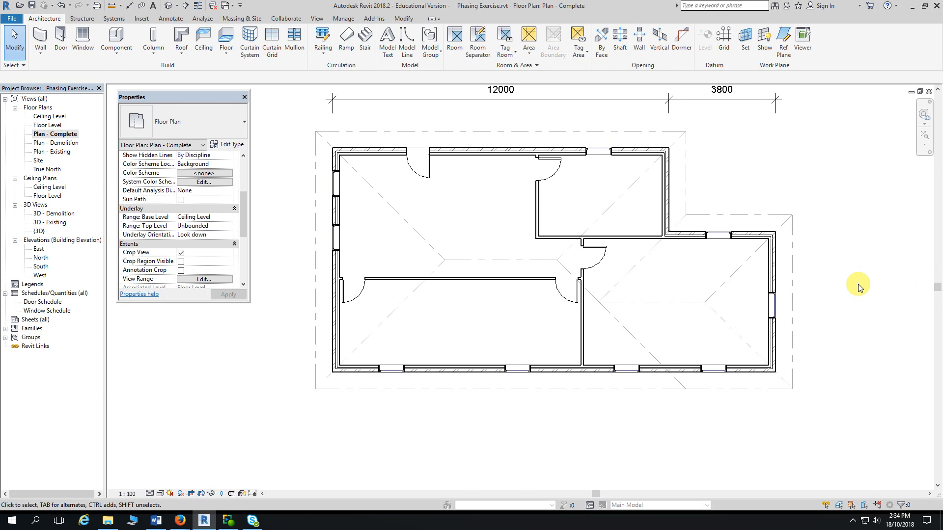
# Step: Join the extension roof's geometry to the main roof in the Plan - Complete view
pyautogui.moveTo(859, 288); pyautogui.dragTo(871, 253, button='middle')
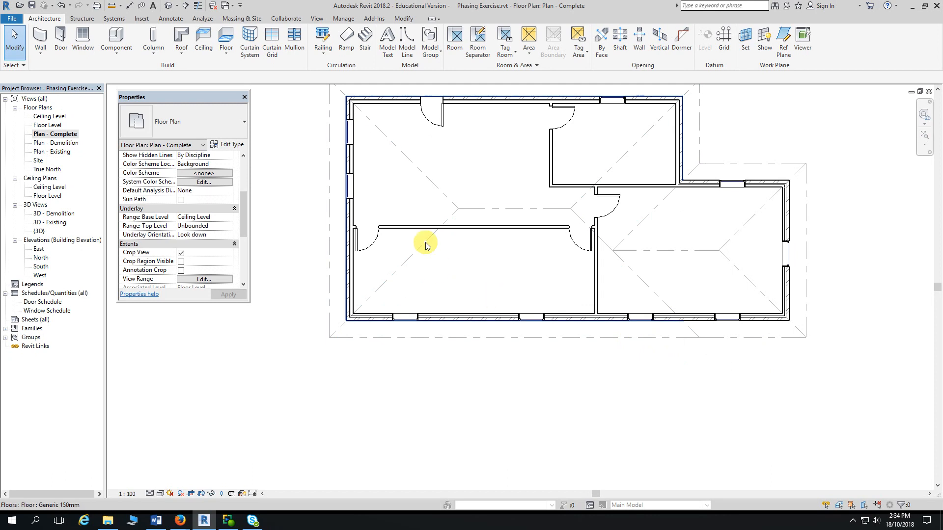
pyautogui.click(404, 18)
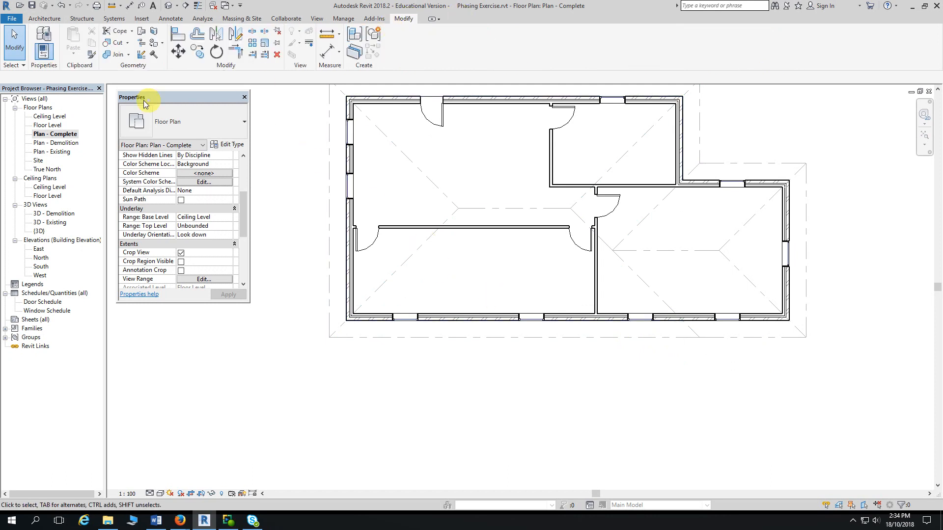
pyautogui.click(116, 58)
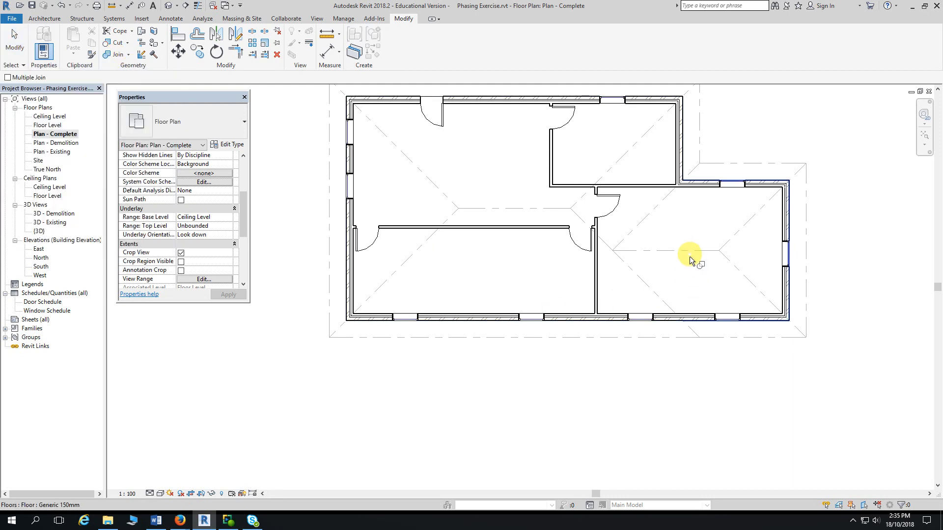
pyautogui.click(808, 296)
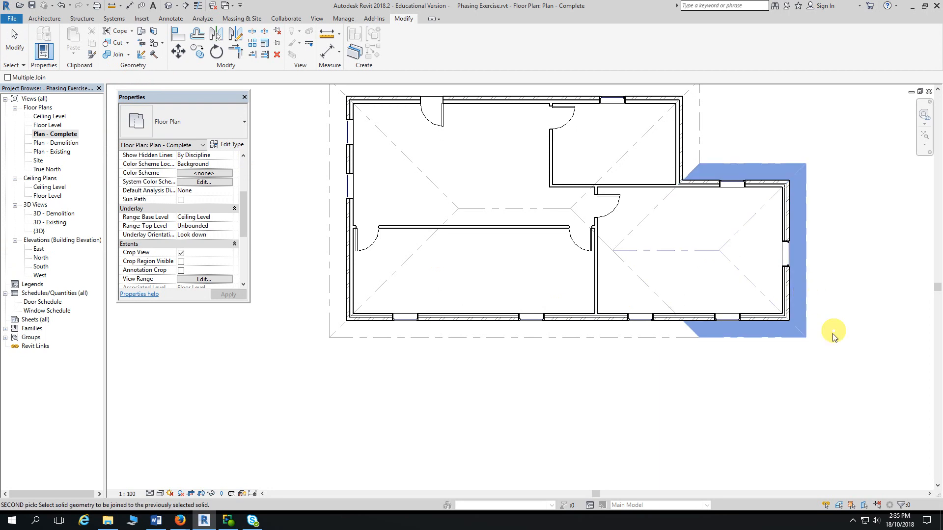
pyautogui.click(637, 337)
pyautogui.press('Escape')
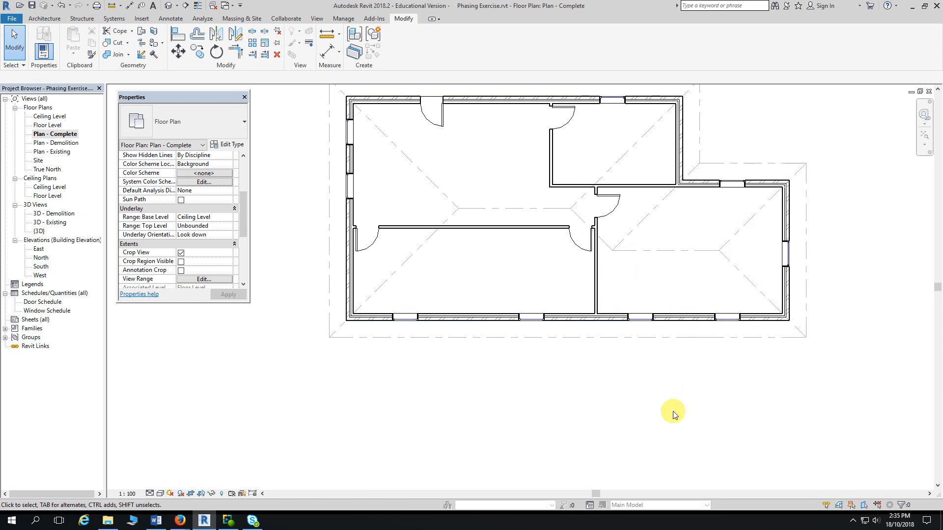
# Step: Examine the roof outlines in the Plan - Complete and Plan - Demolition floor plans
pyautogui.moveTo(688, 408); pyautogui.dragTo(702, 433, button='middle')
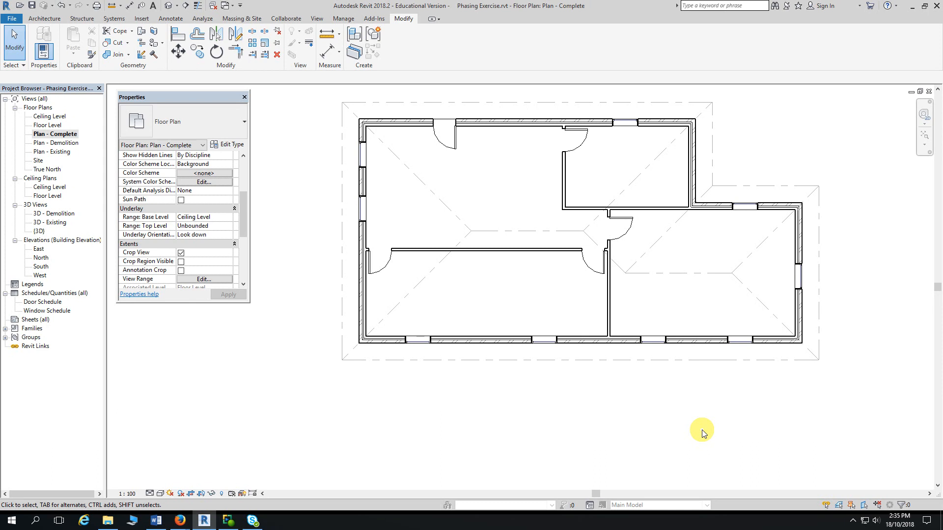
pyautogui.moveTo(702, 433); pyautogui.dragTo(673, 448, button='middle')
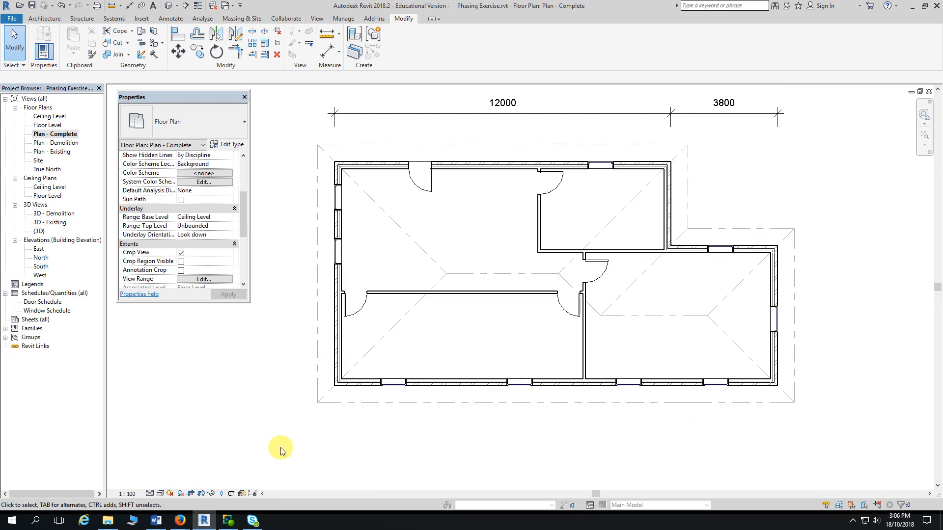
pyautogui.scroll(-1, 300, 422)
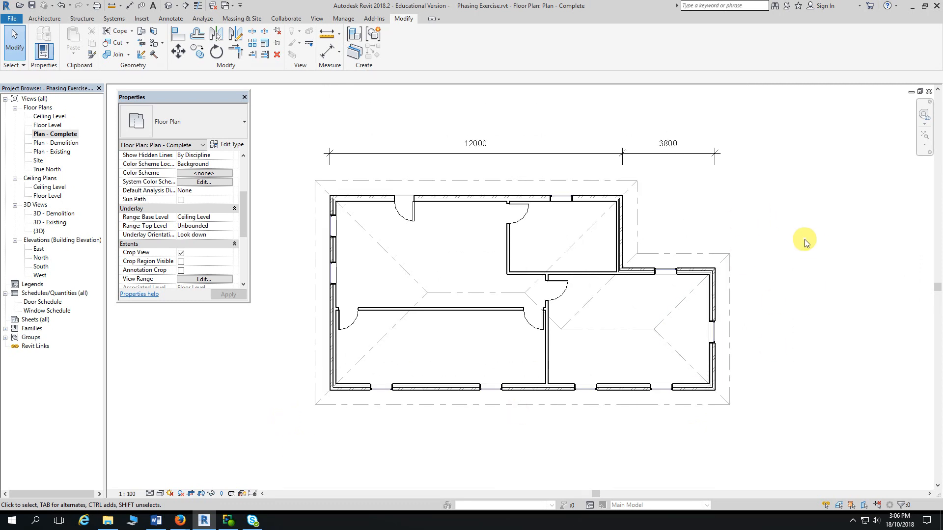
pyautogui.scroll(-2, 807, 241)
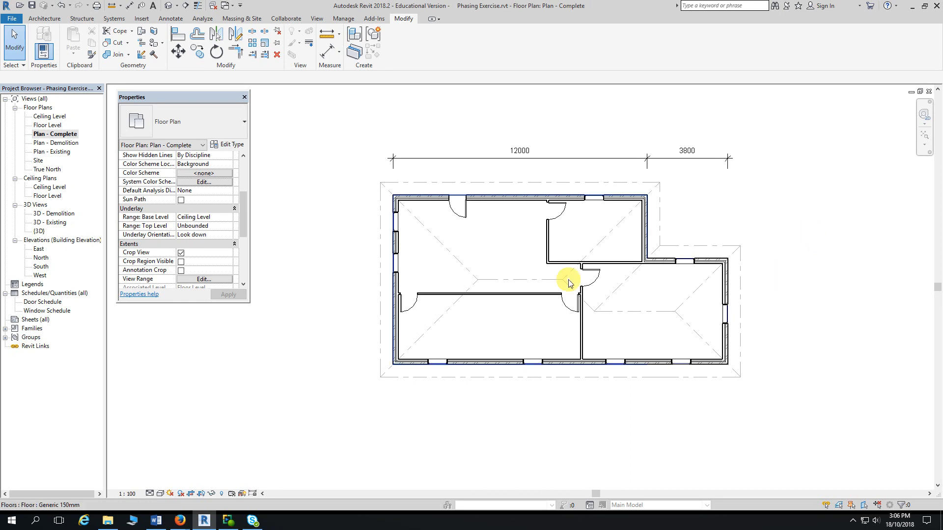
pyautogui.moveTo(354, 201); pyautogui.dragTo(336, 205, button='middle')
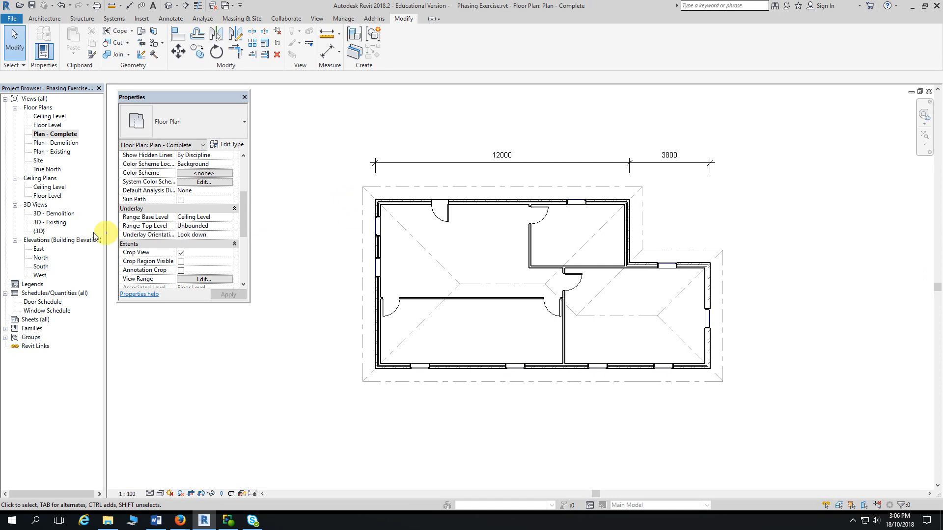
pyautogui.doubleClick(59, 143)
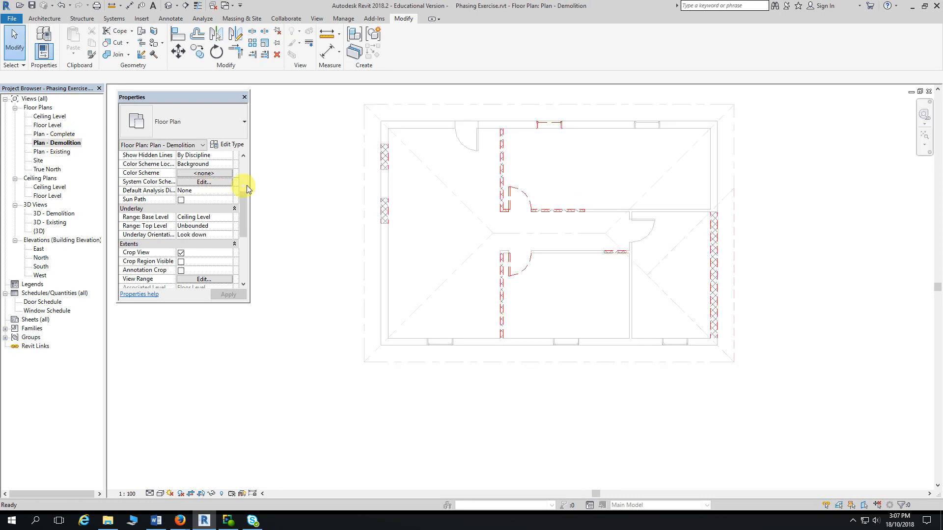
pyautogui.moveTo(286, 168); pyautogui.dragTo(342, 210, button='middle')
pyautogui.scroll(-1, 293, 193)
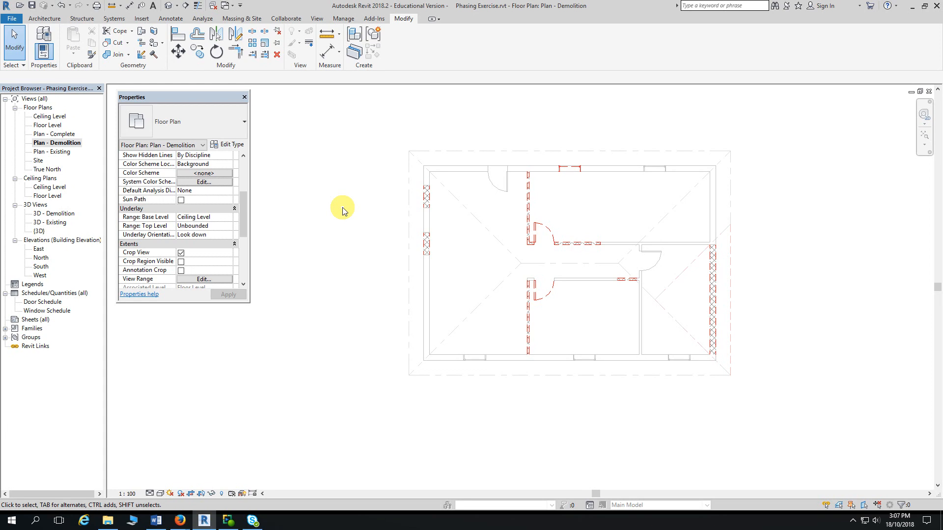
# Step: In the Plan - Existing view, override the demolished end roof section's projection line pattern to Centre
pyautogui.doubleClick(61, 153)
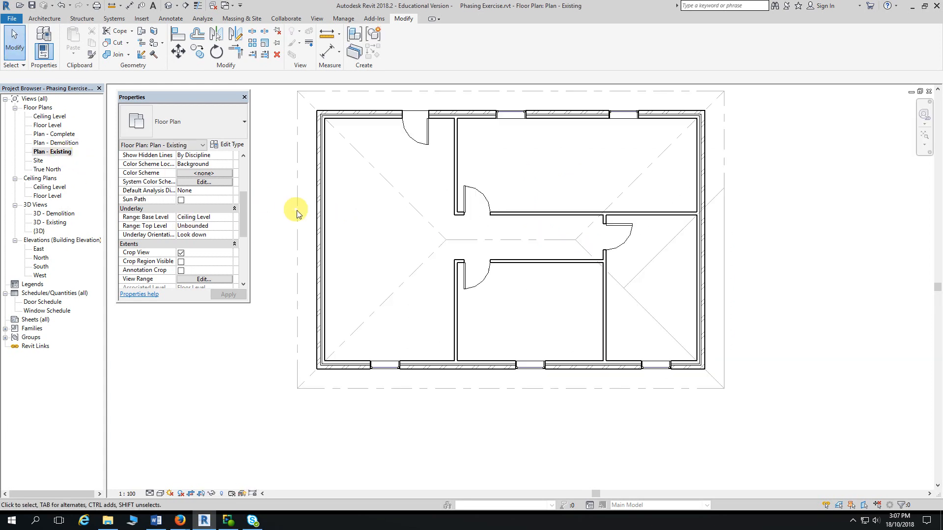
pyautogui.moveTo(270, 237); pyautogui.dragTo(304, 269, button='middle')
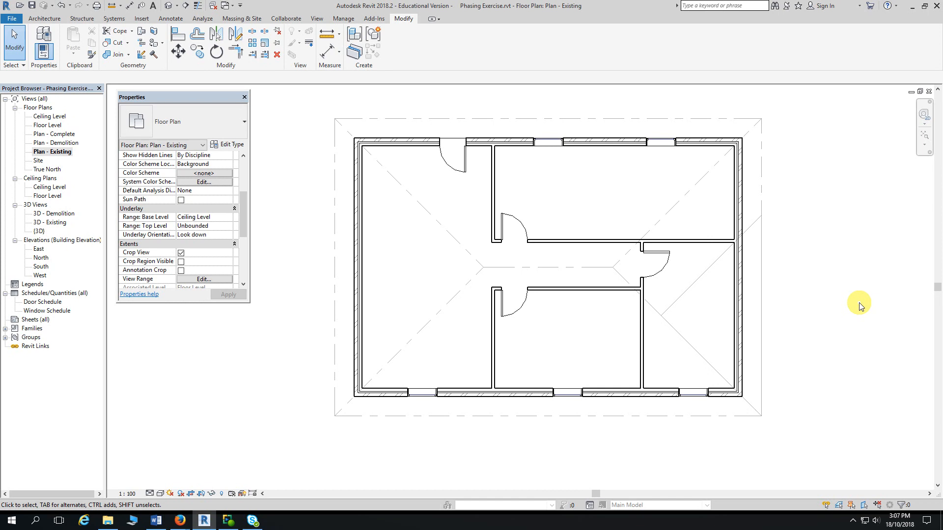
pyautogui.click(762, 283)
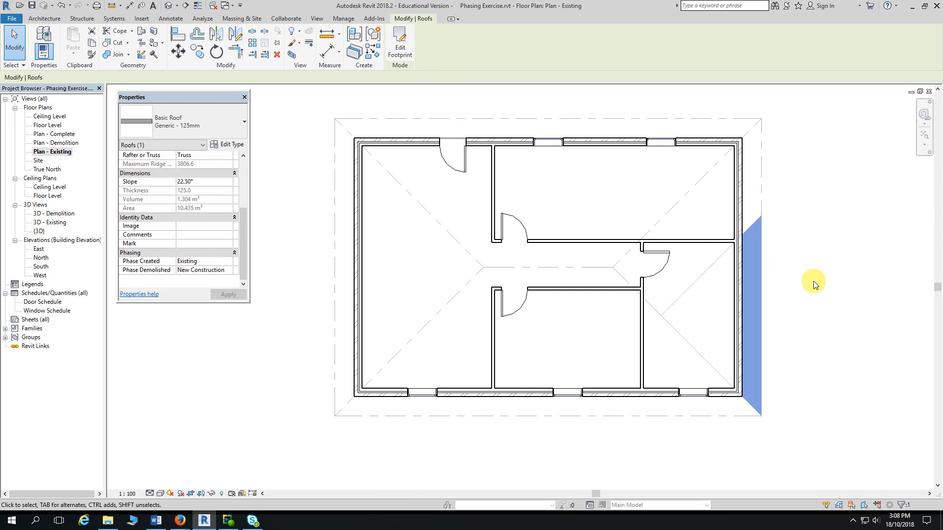
pyautogui.moveTo(813, 281); pyautogui.dragTo(811, 281, button='middle')
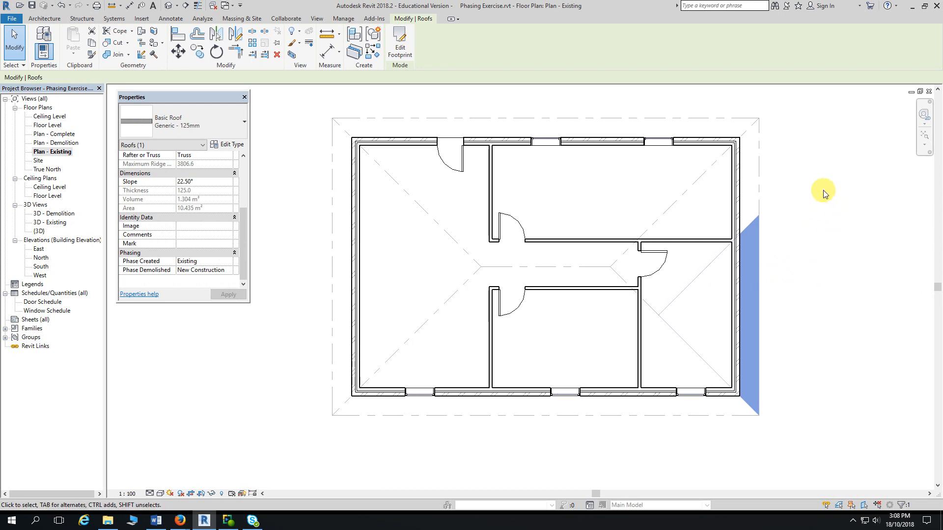
pyautogui.click(299, 44)
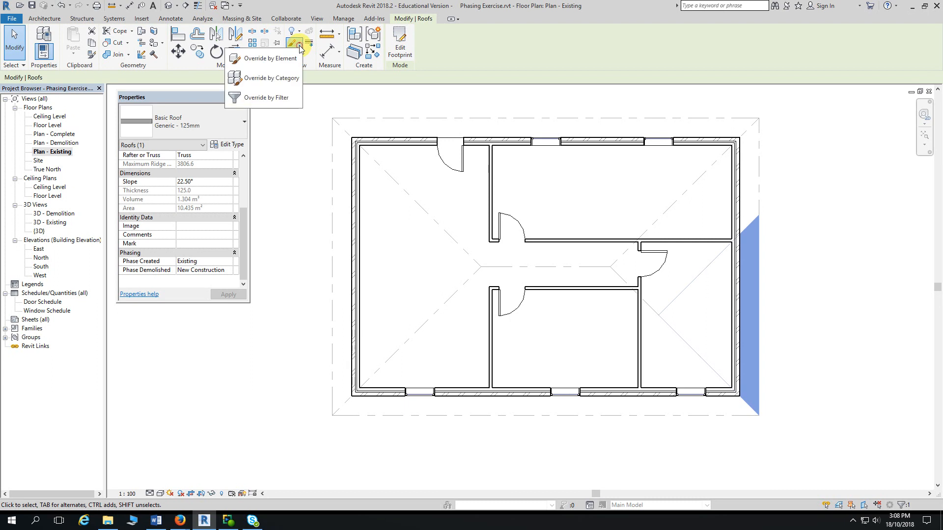
pyautogui.click(276, 58)
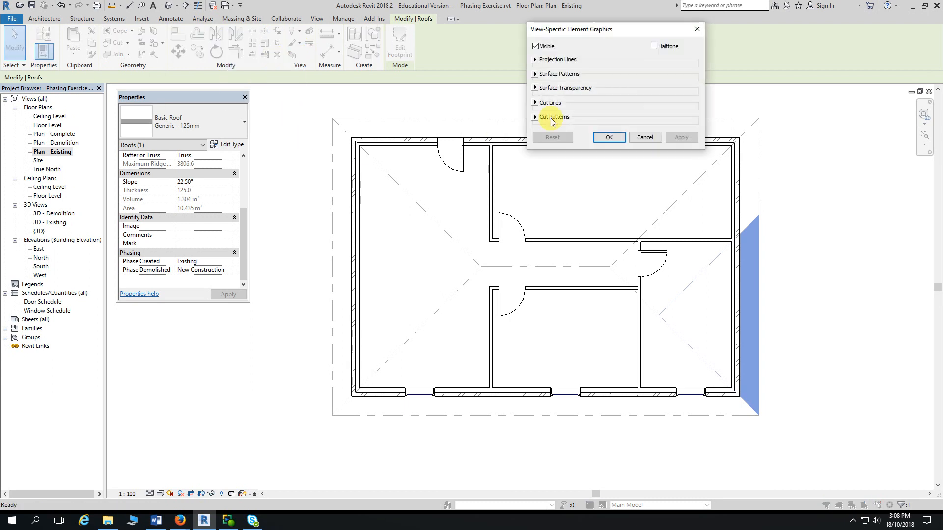
pyautogui.click(536, 59)
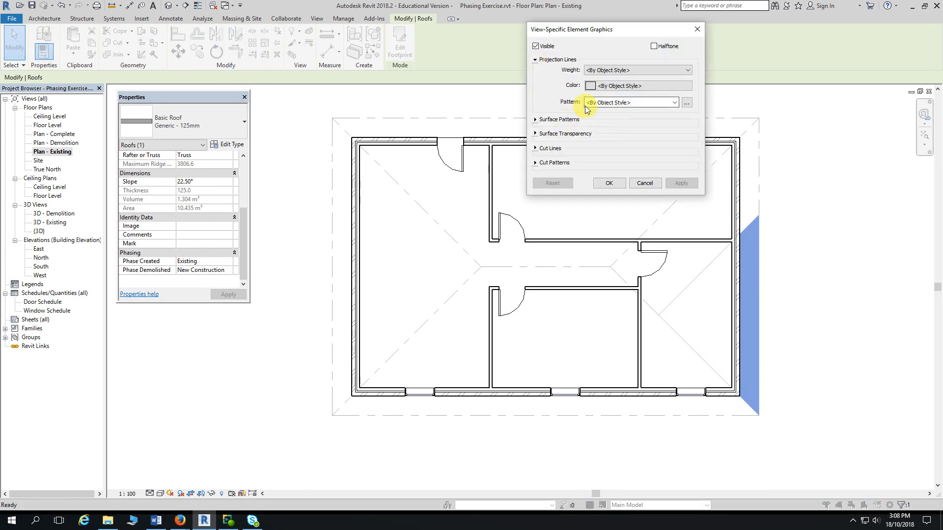
pyautogui.click(674, 103)
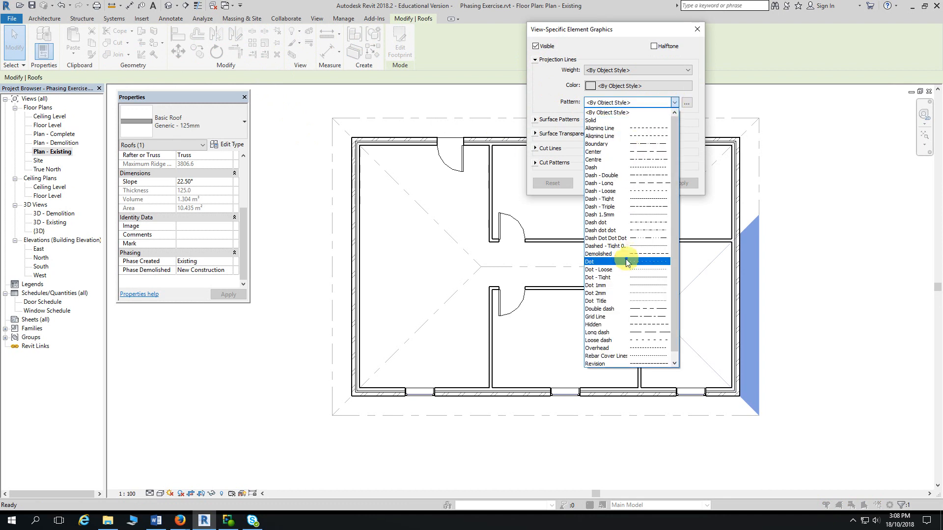
pyautogui.click(622, 160)
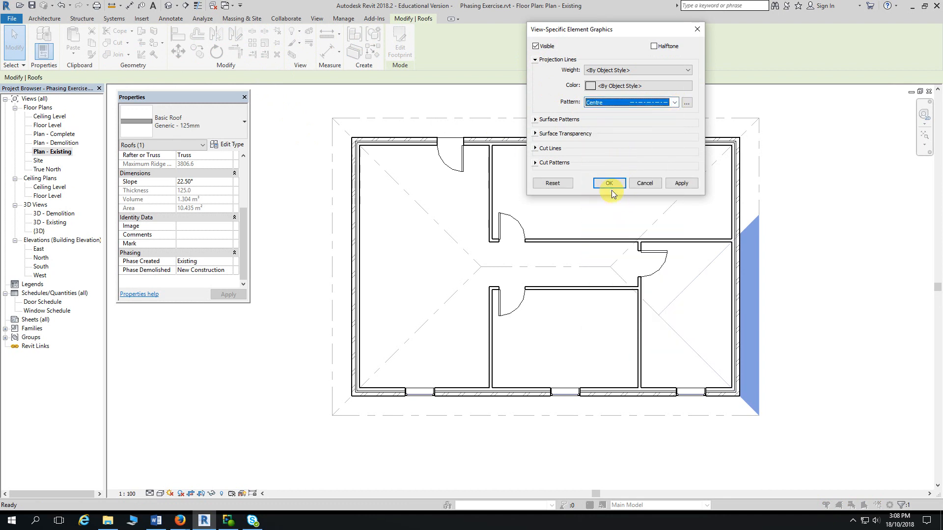
pyautogui.click(610, 187)
pyautogui.click(906, 204)
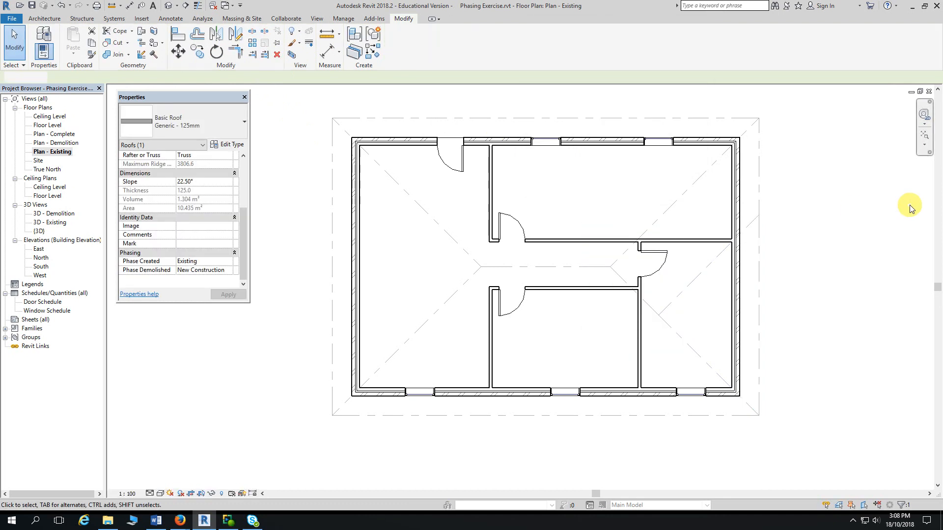
# Step: Join the demolished end roof section's geometry to the main roof in the Plan - Existing view
pyautogui.click(118, 54)
pyautogui.click(759, 251)
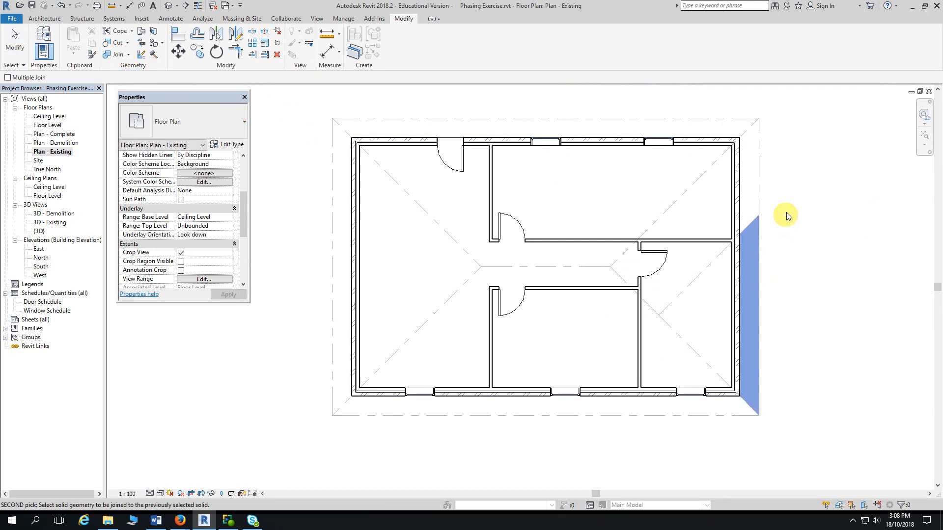
pyautogui.click(759, 177)
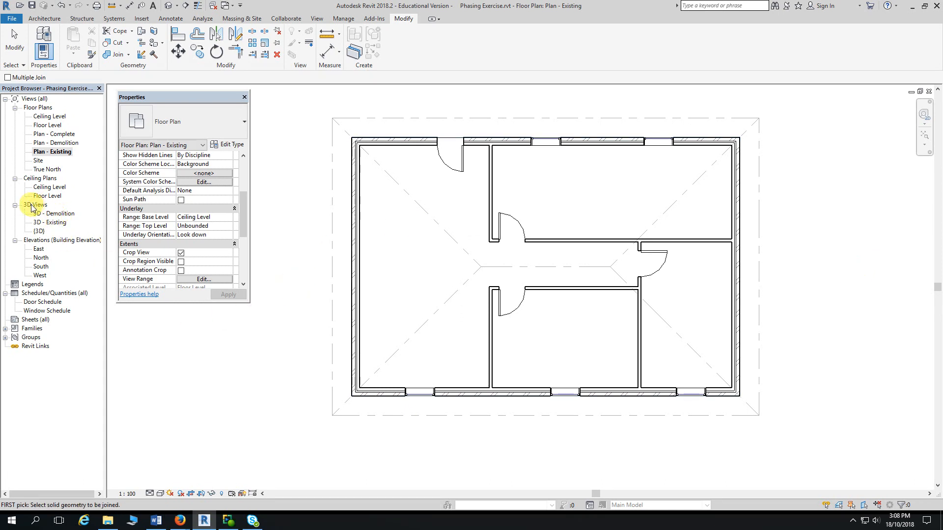
# Step: Set the 3D - Demolition view's phase filter to Show Previous + Demo, and inspect the 3D - Existing view
pyautogui.doubleClick(53, 213)
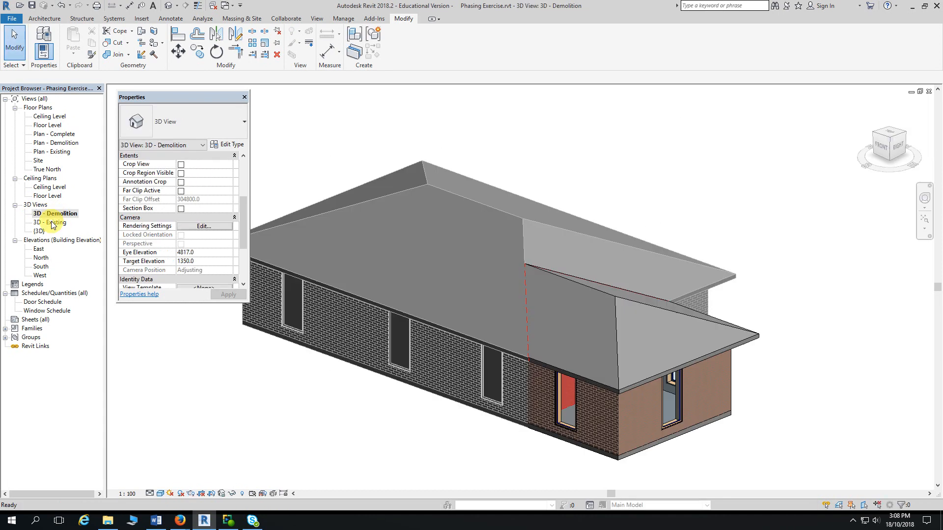
pyautogui.moveTo(246, 381); pyautogui.dragTo(314, 356, button='middle')
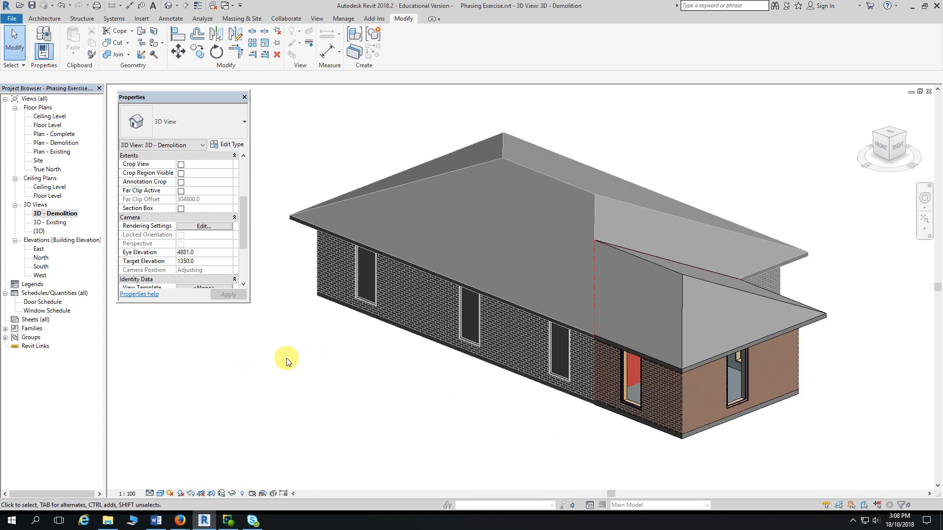
pyautogui.scroll(-3, 242, 226)
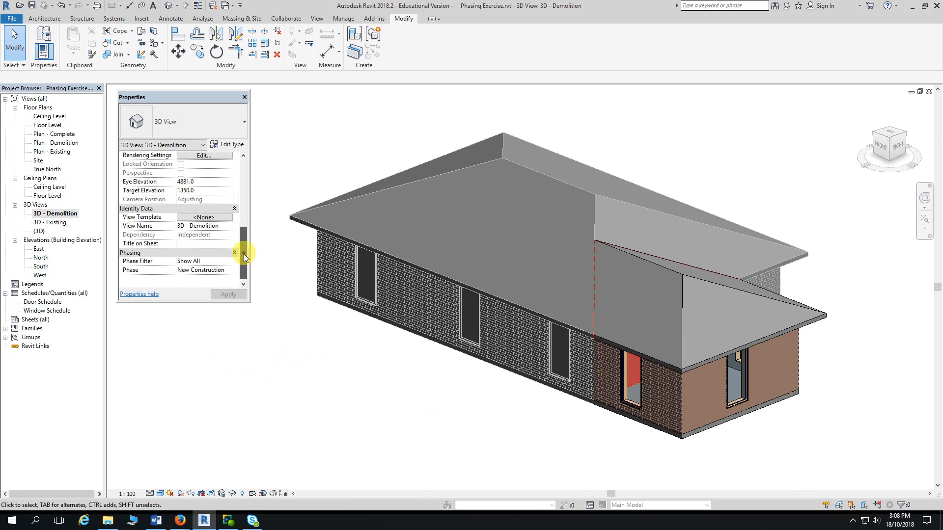
pyautogui.click(230, 263)
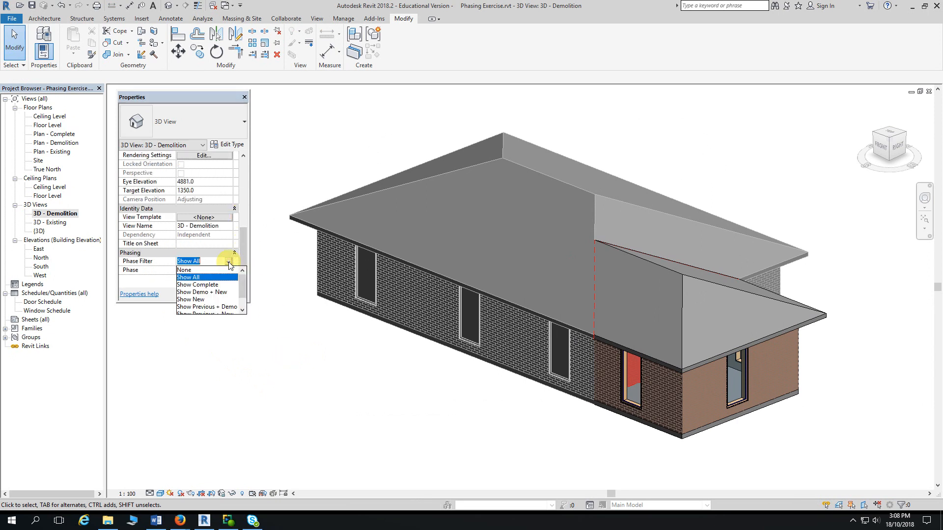
pyautogui.click(208, 306)
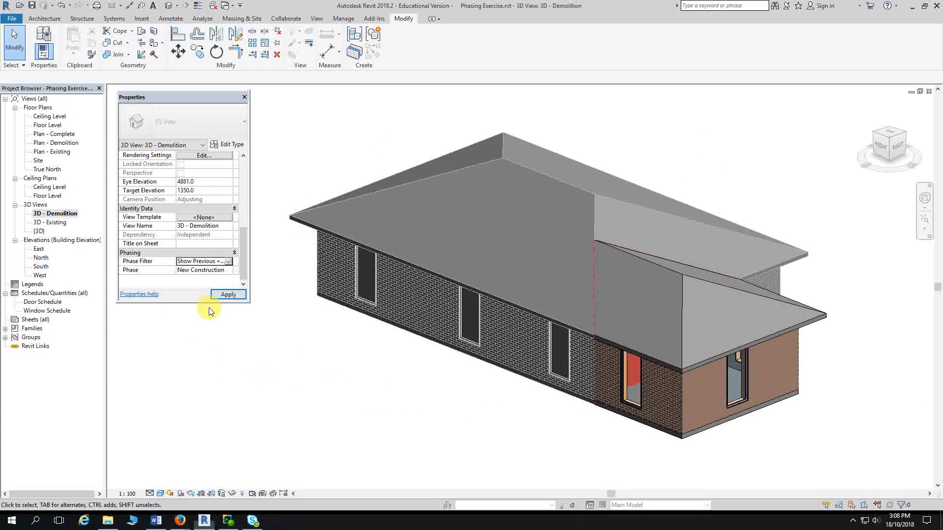
pyautogui.keyDown('shift'); pyautogui.moveTo(370, 412); pyautogui.dragTo(389, 285, button='middle'); pyautogui.keyUp('shift')
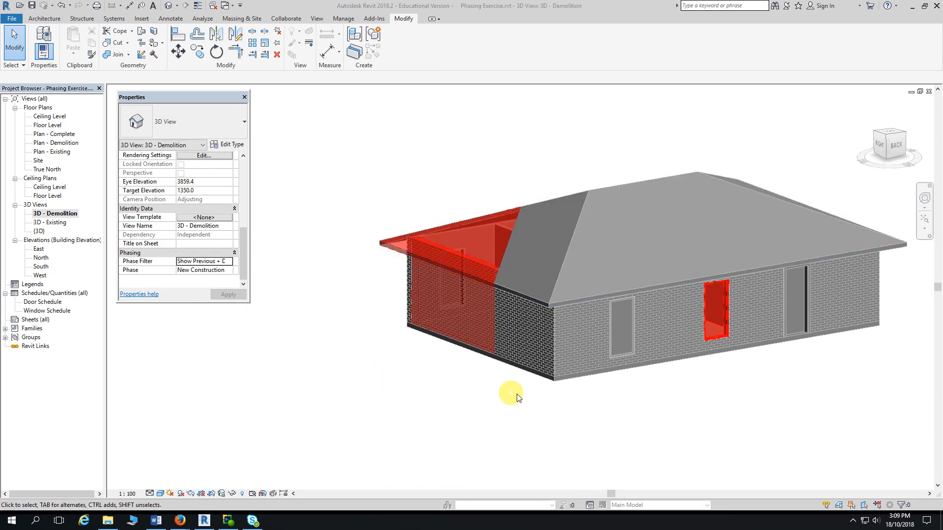
pyautogui.keyDown('shift'); pyautogui.moveTo(544, 435); pyautogui.dragTo(286, 300, button='middle'); pyautogui.keyUp('shift')
pyautogui.doubleClick(56, 223)
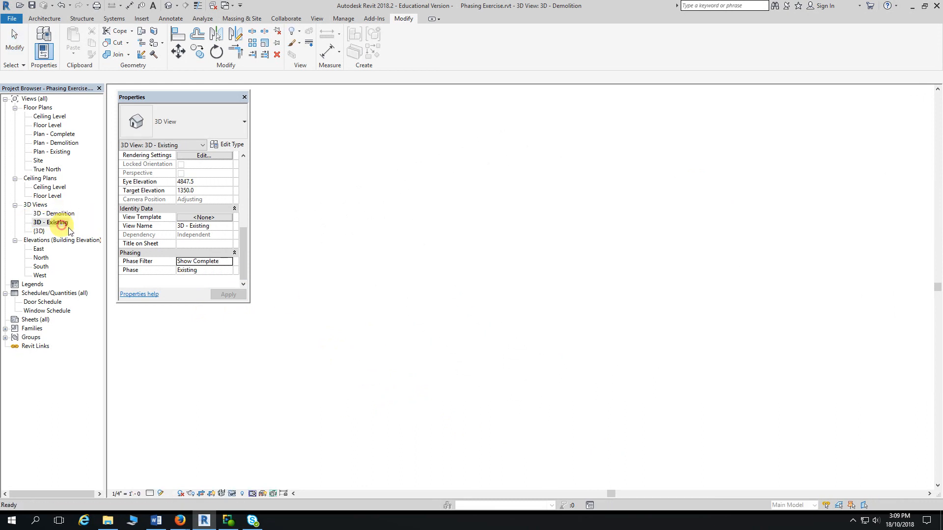
pyautogui.keyDown('shift'); pyautogui.moveTo(287, 378); pyautogui.dragTo(404, 406, button='middle'); pyautogui.keyUp('shift')
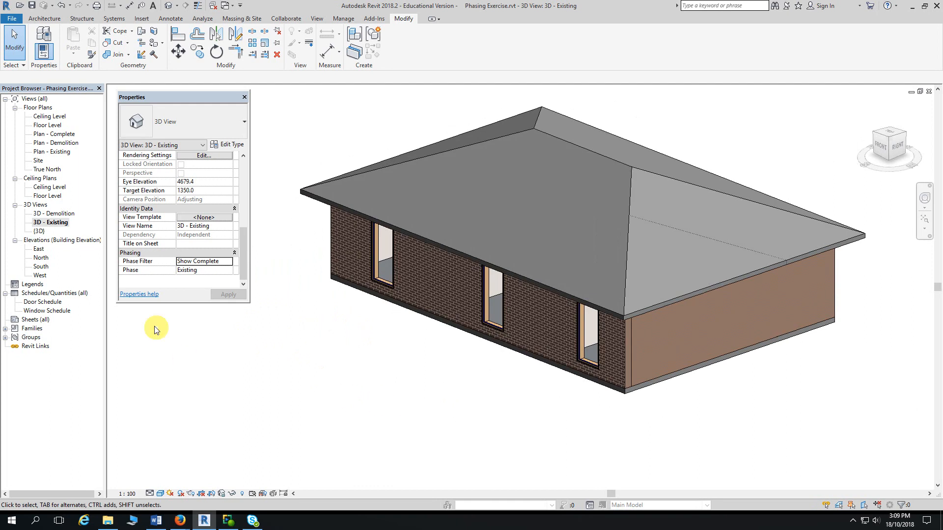
# Step: Duplicate the 3D - Demolition view and rename the copy 3D - Complete
pyautogui.click(49, 214)
pyautogui.rightClick(49, 215)
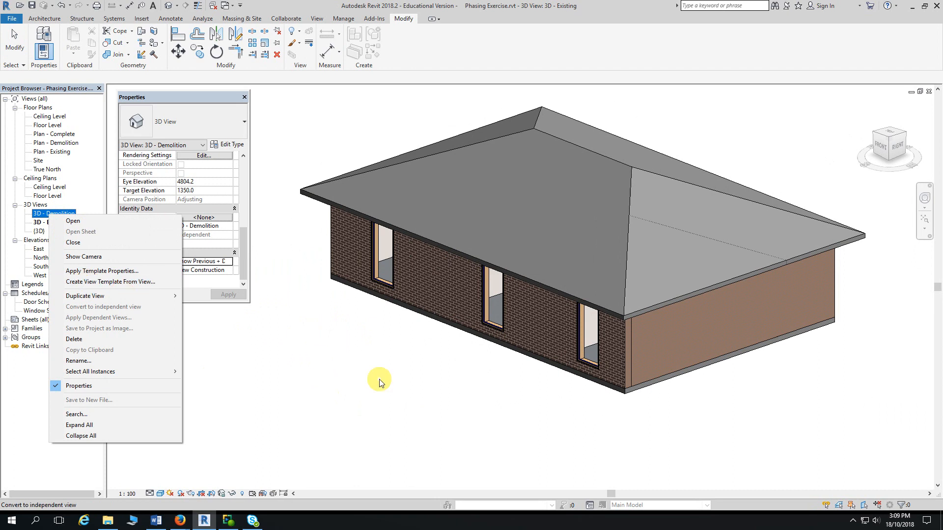
pyautogui.moveTo(103, 296)
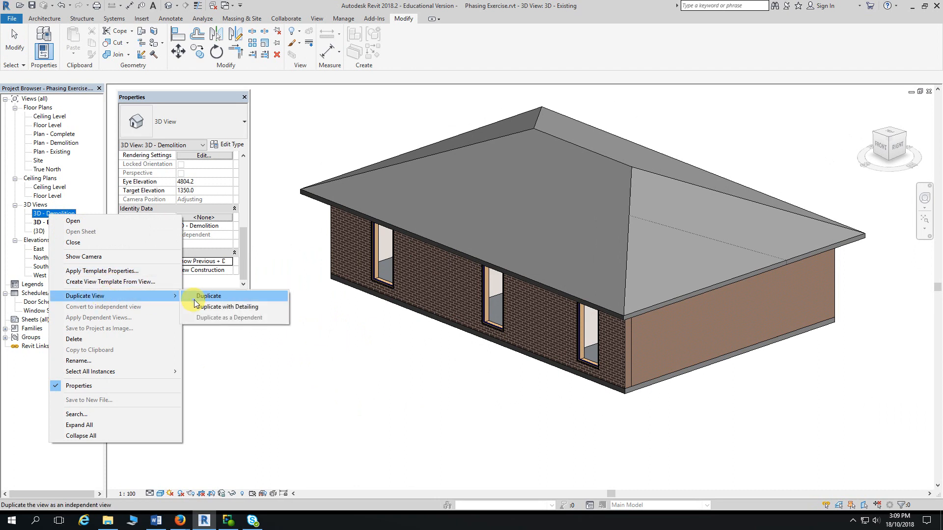
pyautogui.click(195, 298)
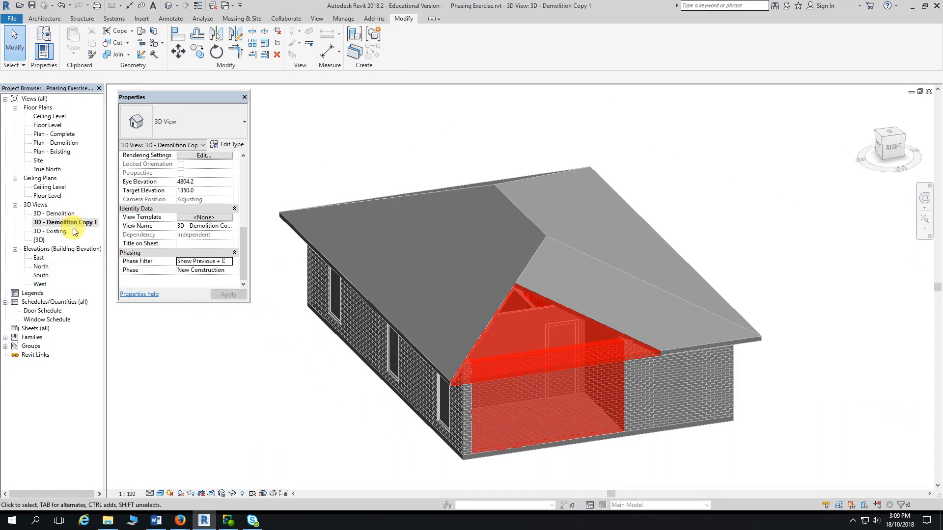
pyautogui.click(55, 224)
pyautogui.click(53, 227)
pyautogui.moveTo(46, 223); pyautogui.dragTo(98, 222)
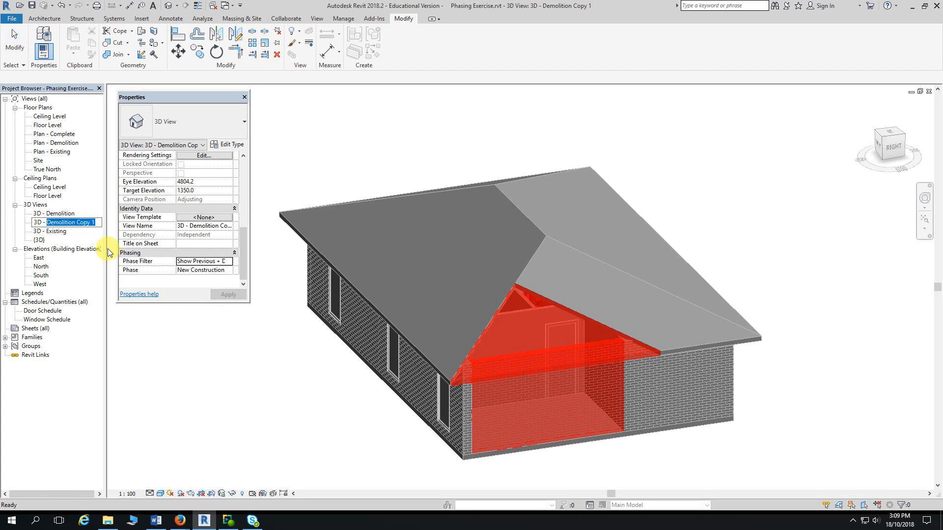
pyautogui.write('Complete')
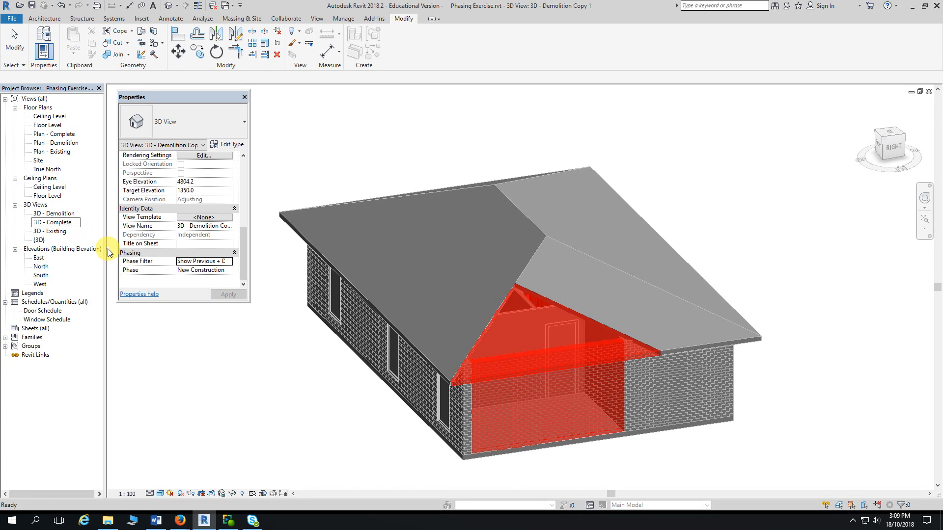
pyautogui.press('Return')
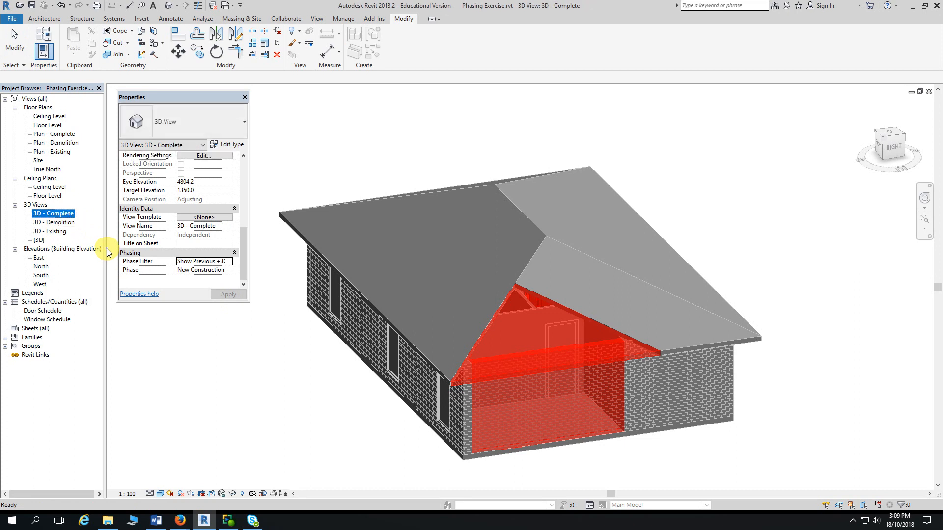
# Step: Set the 3D - Complete view's phase filter to Show Complete and inspect the finished building from several sides
pyautogui.click(244, 250)
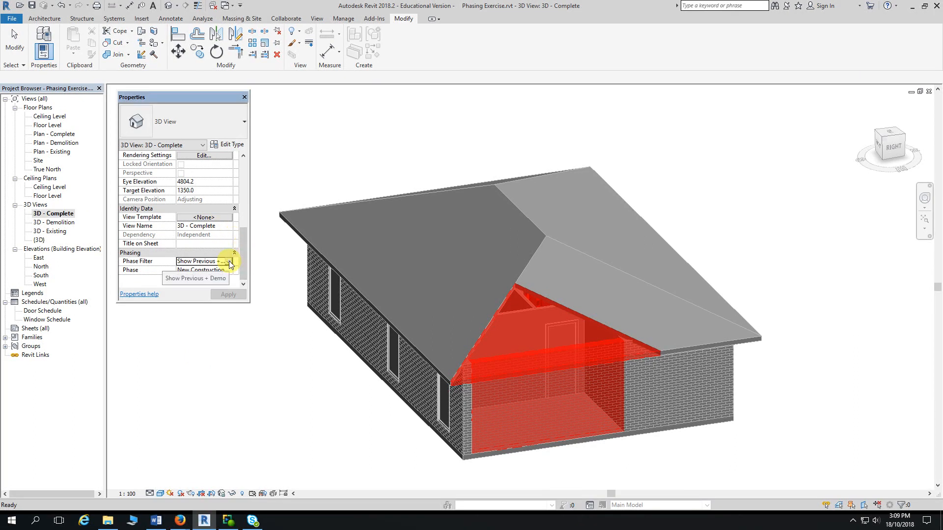
pyautogui.click(229, 261)
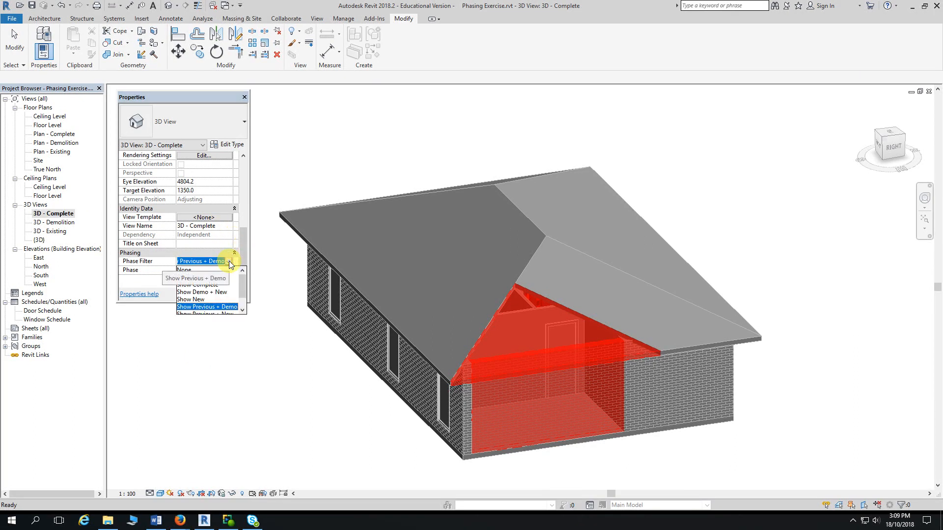
pyautogui.click(202, 285)
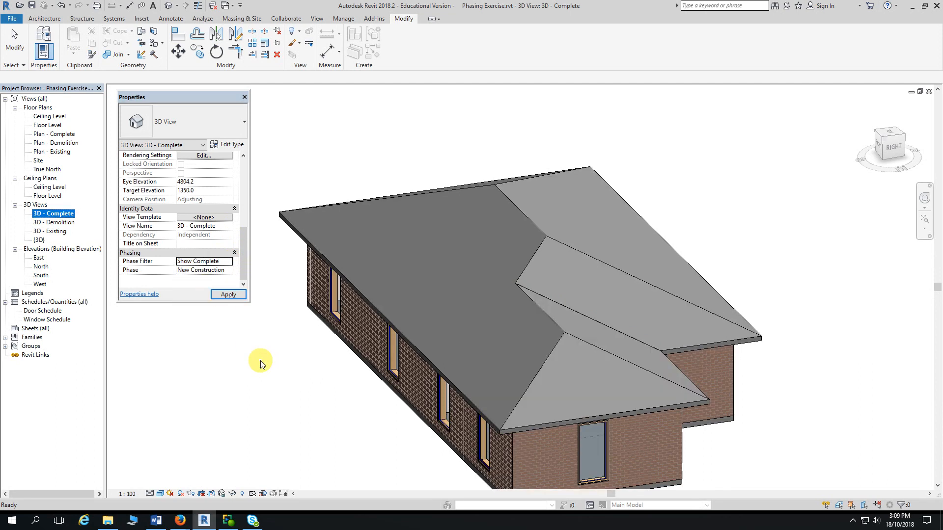
pyautogui.keyDown('shift'); pyautogui.moveTo(284, 412); pyautogui.dragTo(479, 393, button='middle'); pyautogui.keyUp('shift')
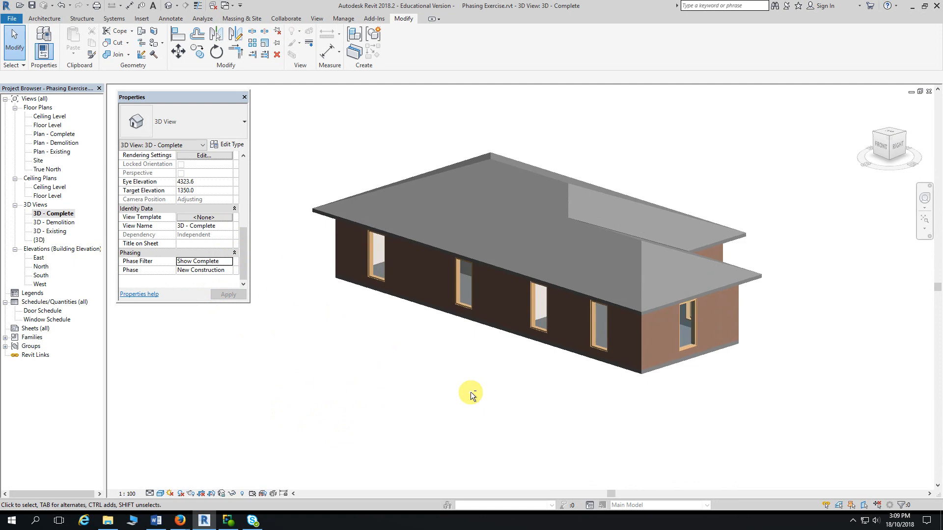
pyautogui.keyDown('shift'); pyautogui.moveTo(561, 406); pyautogui.dragTo(541, 419, button='middle'); pyautogui.keyUp('shift')
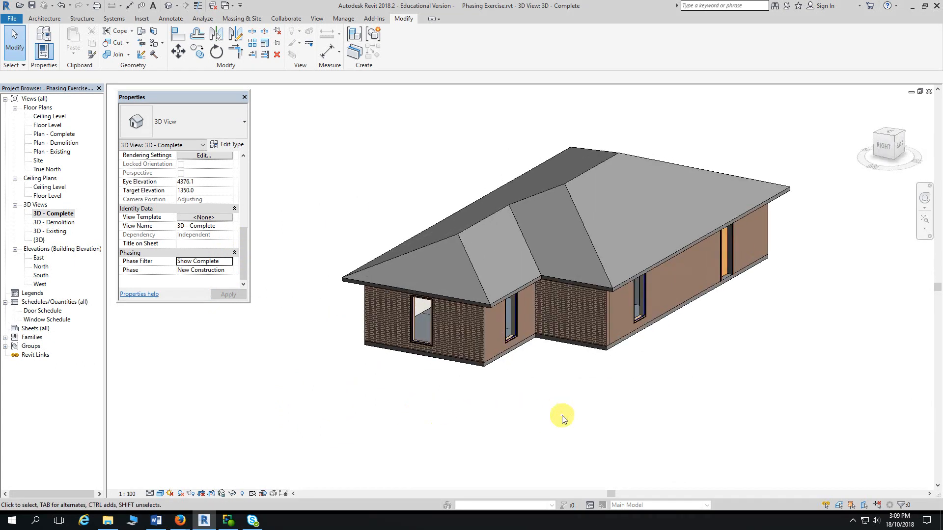
# Step: In the Plan - Complete view, place a camera outside the building's upper-right corner, aimed across the extension into the house
pyautogui.doubleClick(64, 134)
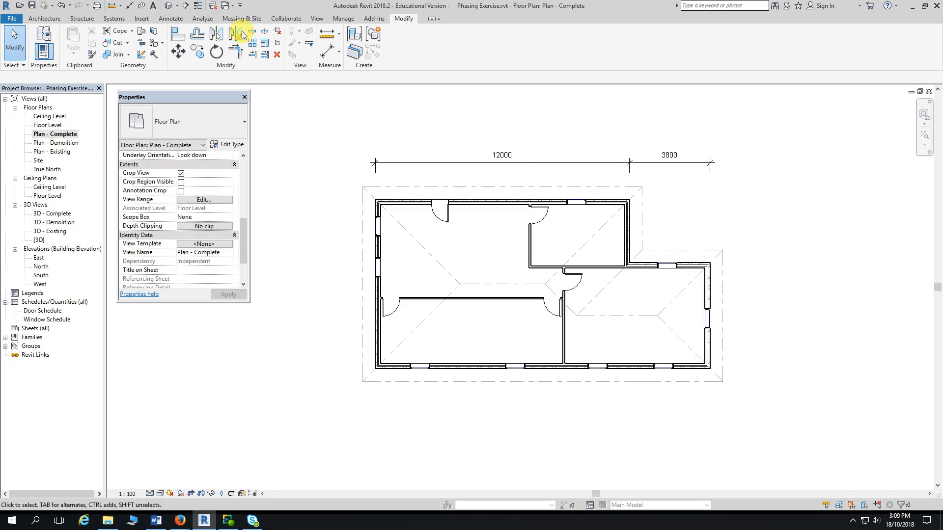
pyautogui.click(177, 6)
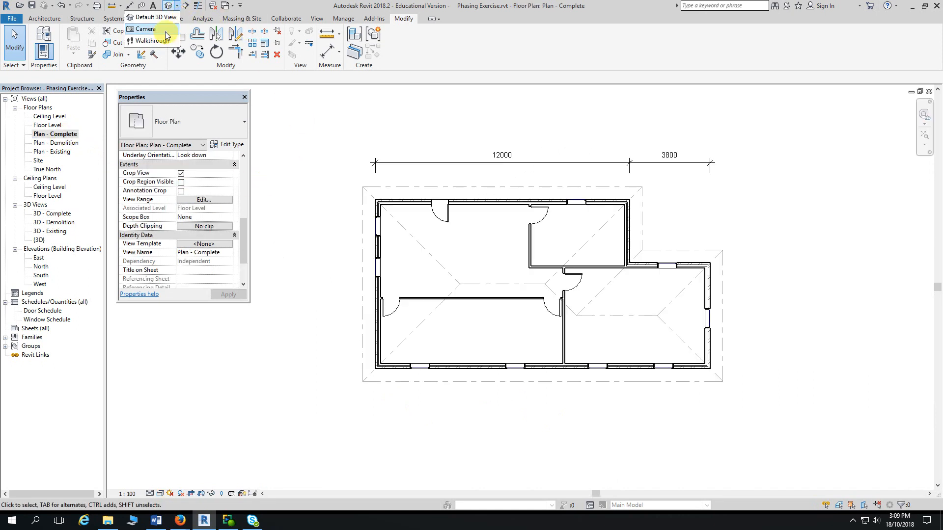
pyautogui.click(146, 29)
pyautogui.click(759, 149)
pyautogui.click(513, 305)
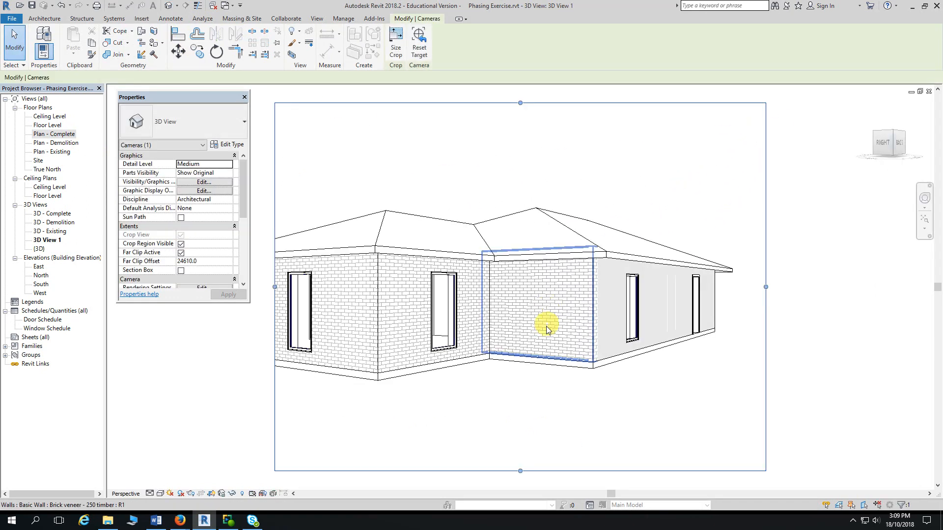
# Step: Widen the camera view's crop region so the whole house, including the extension's outer roof edge, fits inside
pyautogui.moveTo(411, 413); pyautogui.dragTo(522, 398, button='middle')
pyautogui.moveTo(383, 270); pyautogui.dragTo(308, 319)
pyautogui.moveTo(314, 273); pyautogui.dragTo(297, 271)
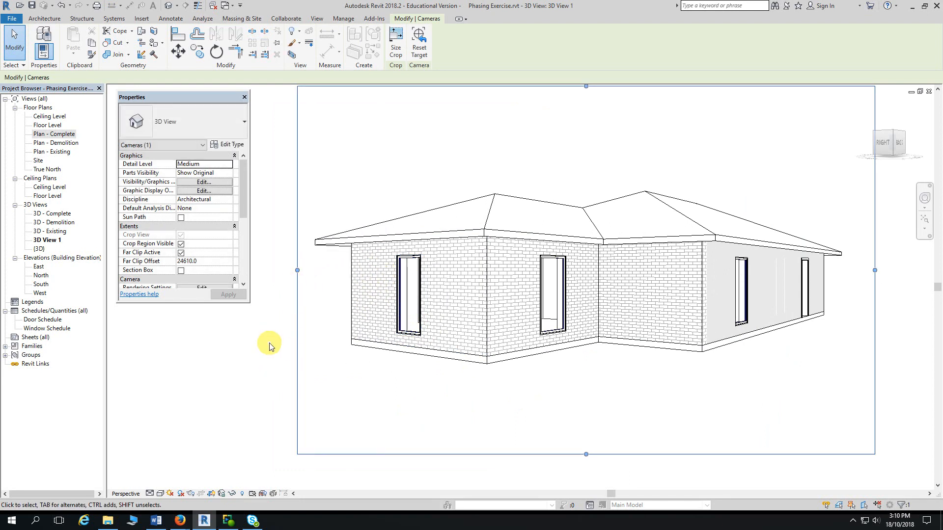
pyautogui.moveTo(240, 197); pyautogui.dragTo(240, 258)
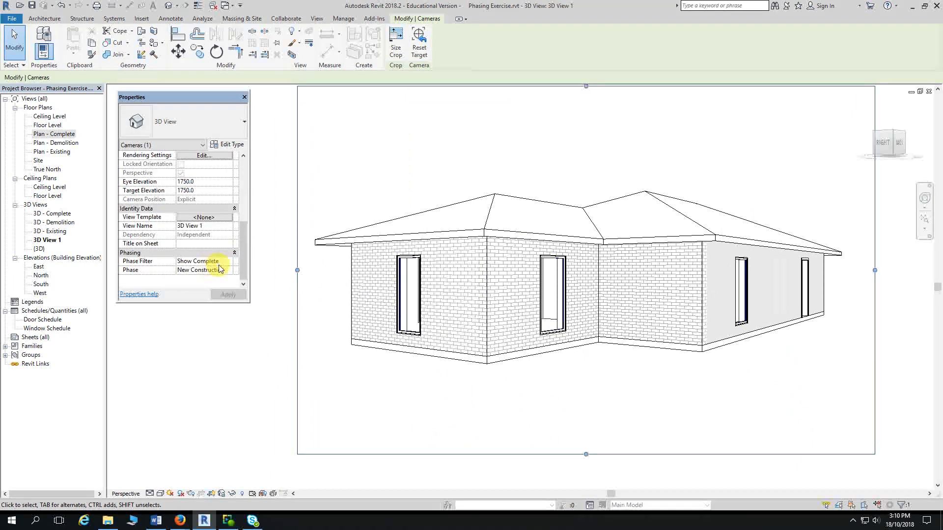
pyautogui.click(196, 344)
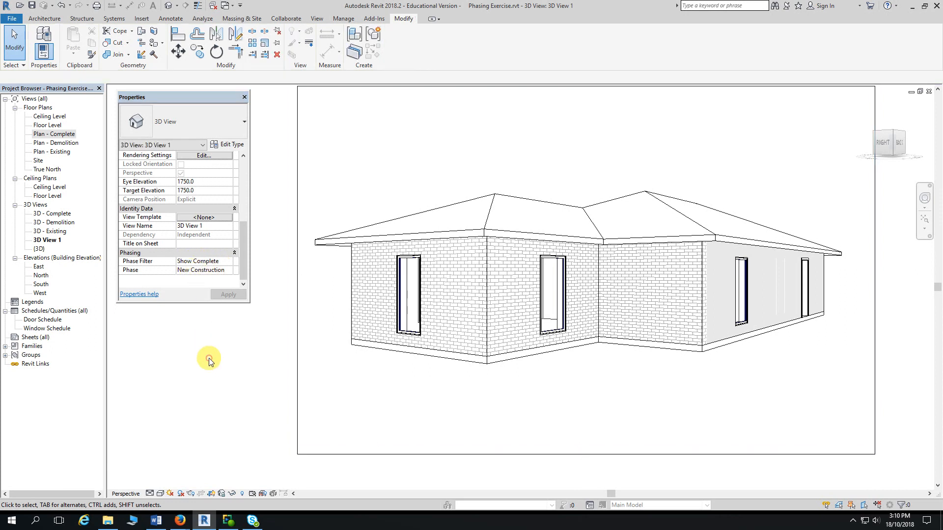
# Step: Change the perspective camera view's visual style from line display to coloured surfaces
pyautogui.scroll(-1, 210, 362)
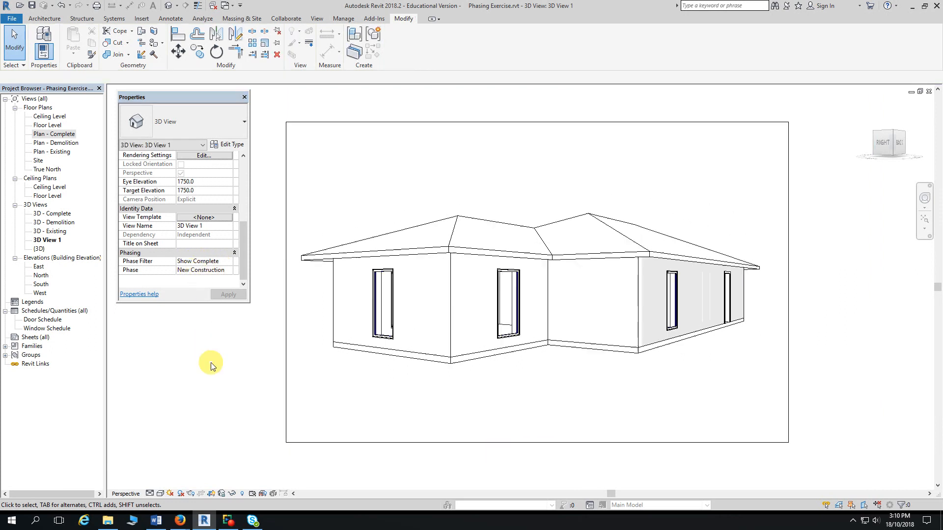
pyautogui.click(161, 493)
pyautogui.click(172, 461)
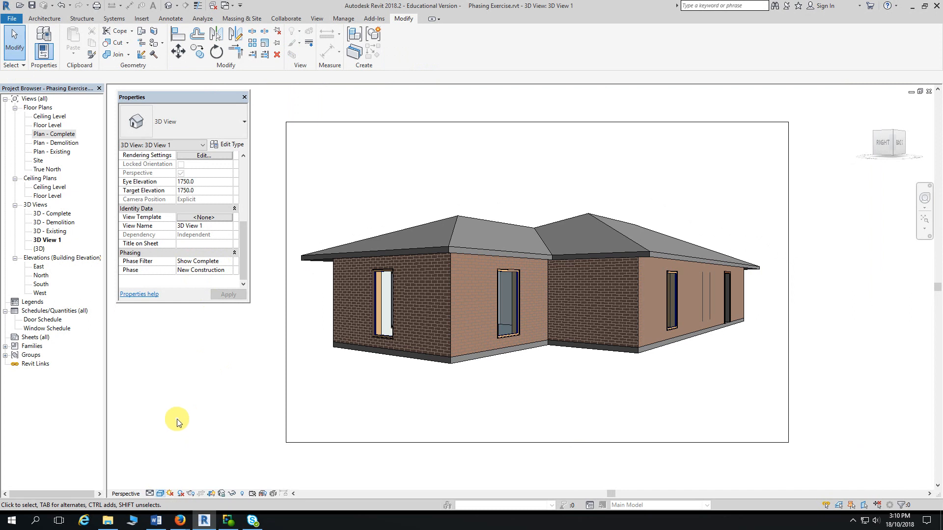
pyautogui.click(63, 223)
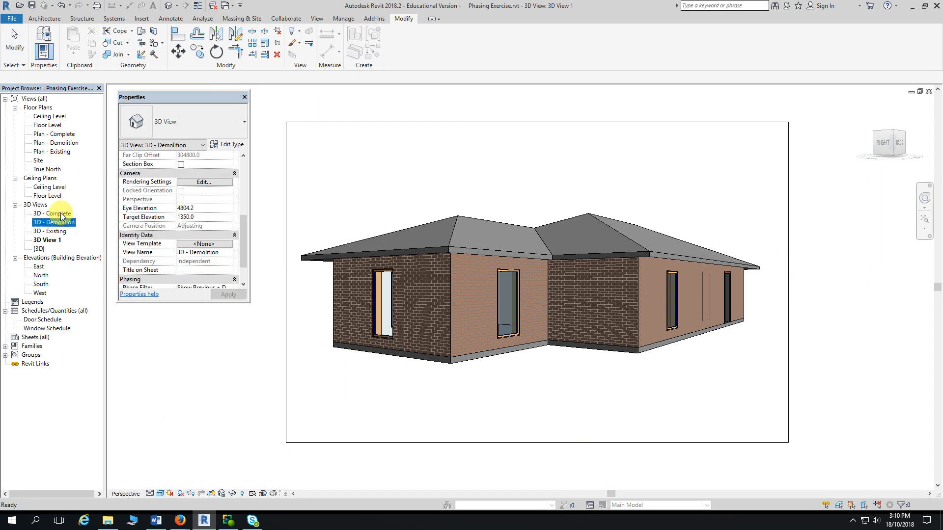
pyautogui.click(47, 240)
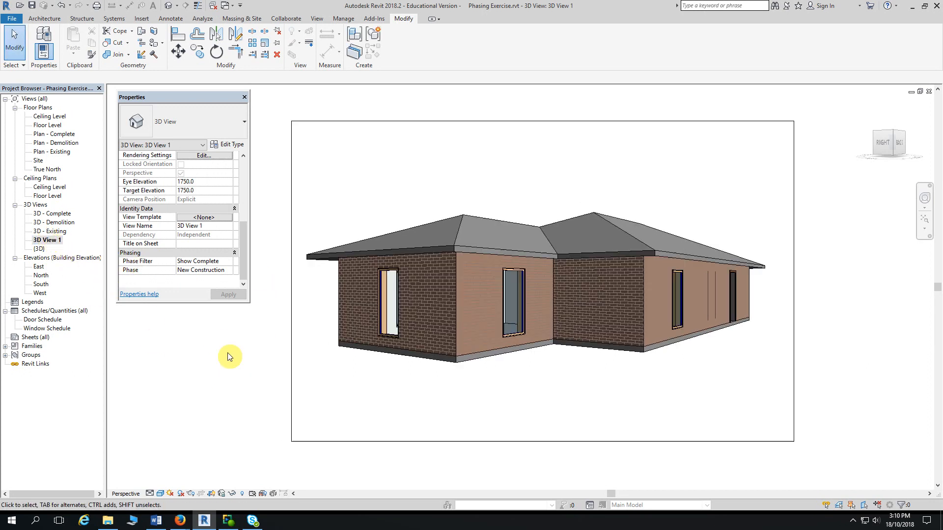
pyautogui.doubleClick(30, 205)
pyautogui.doubleClick(30, 205)
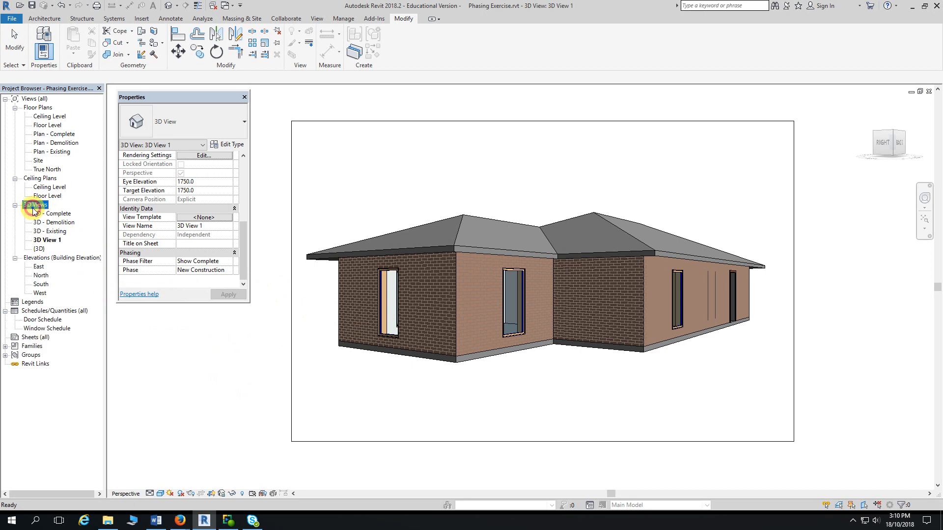
# Step: Set the 3D - Existing view's visual style to Hidden Line
pyautogui.doubleClick(49, 230)
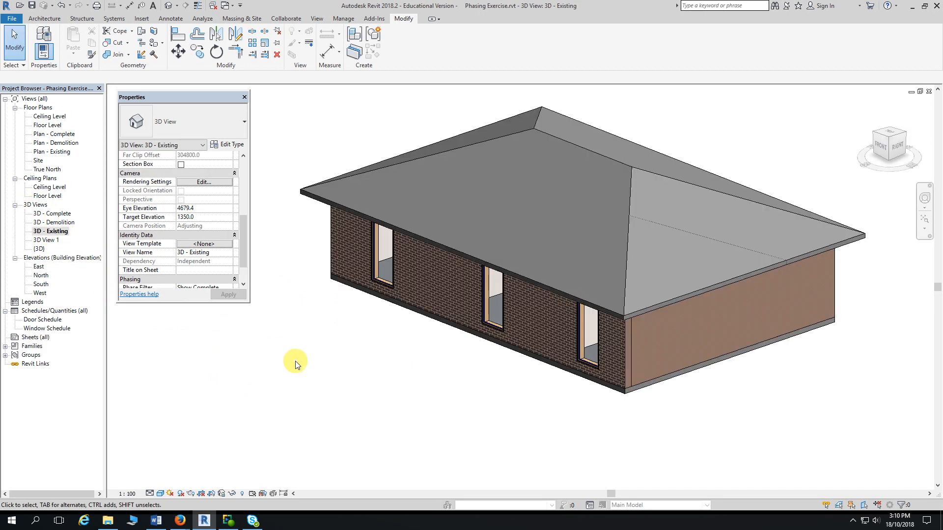
pyautogui.click(160, 493)
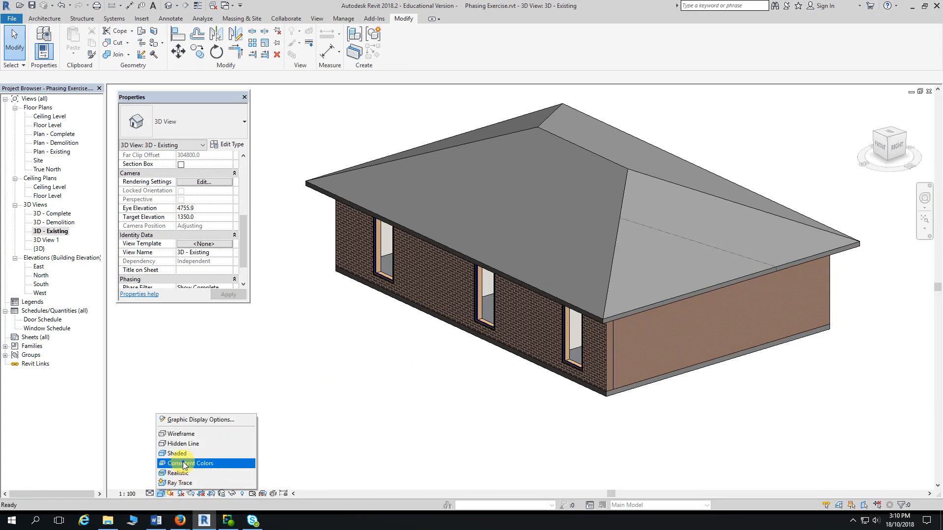
pyautogui.click(181, 444)
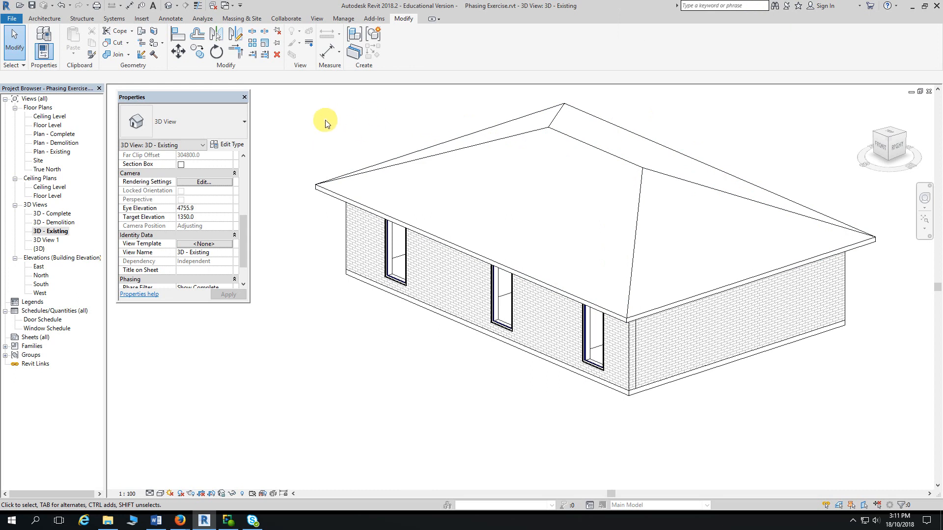
# Step: Select the demolished end roof section in the 3D - Existing view to examine its phasing properties
pyautogui.scroll(-3, 240, 237)
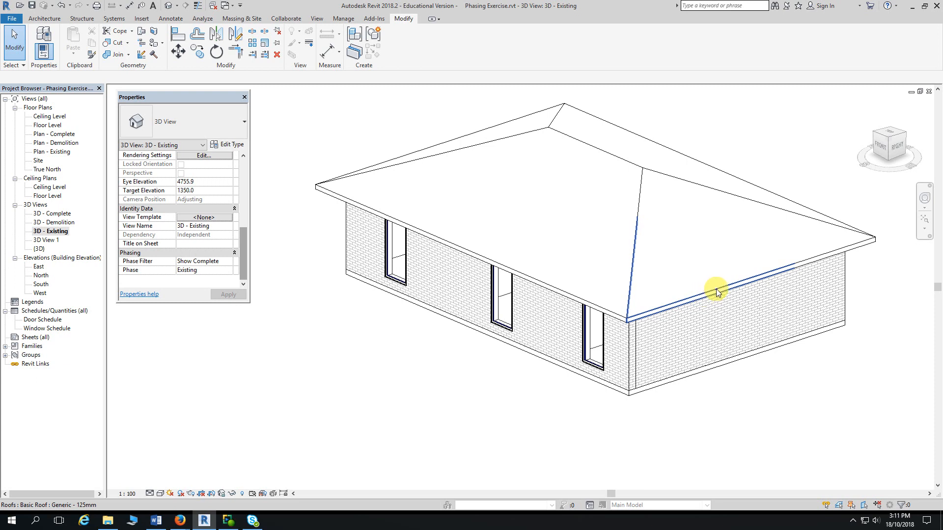
pyautogui.click(716, 293)
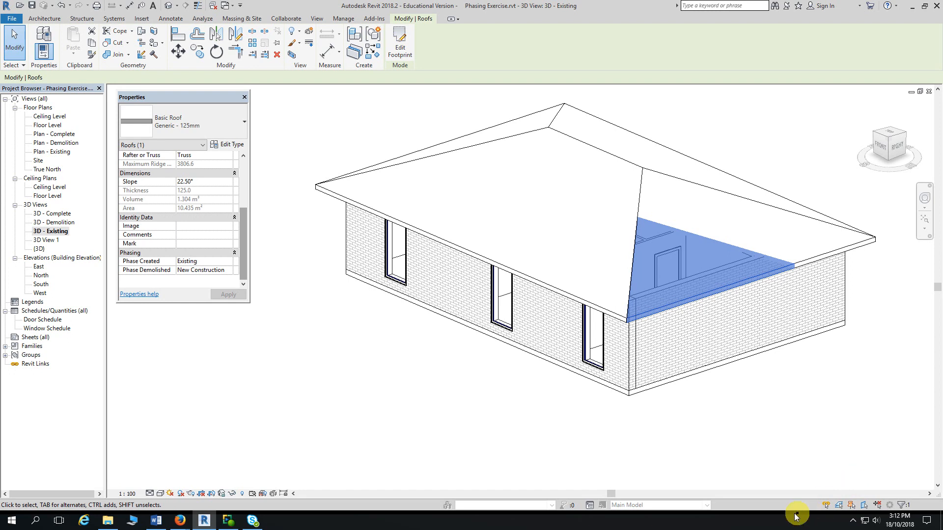
# Step: Deselect the roof section, save the phasing exercise project and close it
pyautogui.click(741, 429)
pyautogui.keyDown('shift'); pyautogui.moveTo(764, 433); pyautogui.dragTo(501, 429, button='middle'); pyautogui.keyUp('shift')
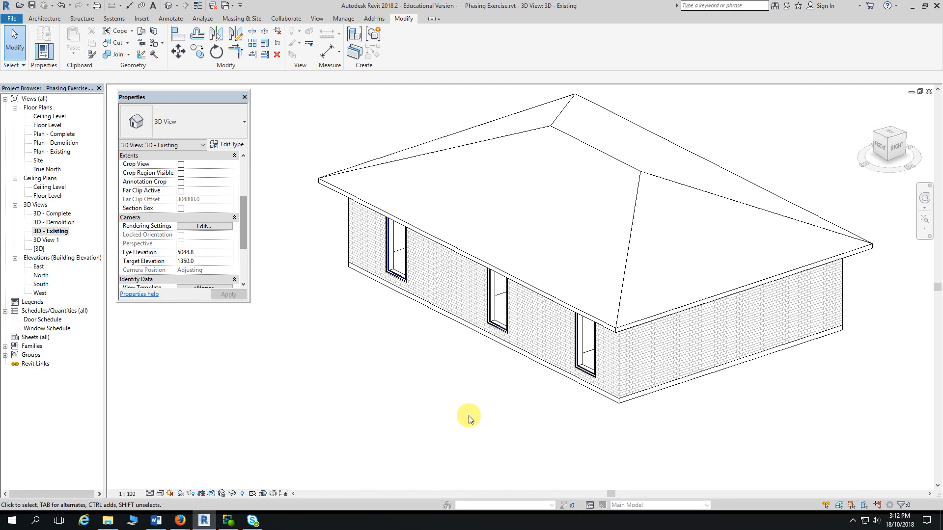
pyautogui.click(32, 6)
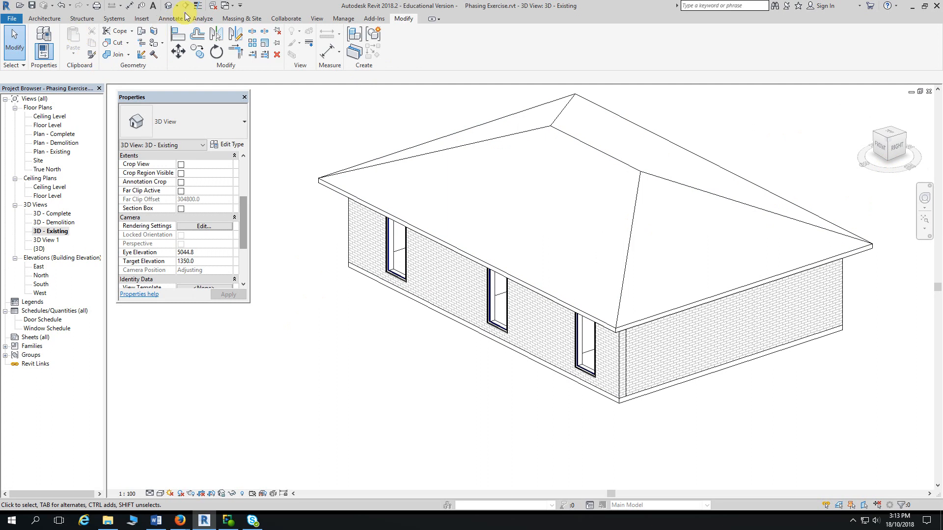
pyautogui.click(929, 92)
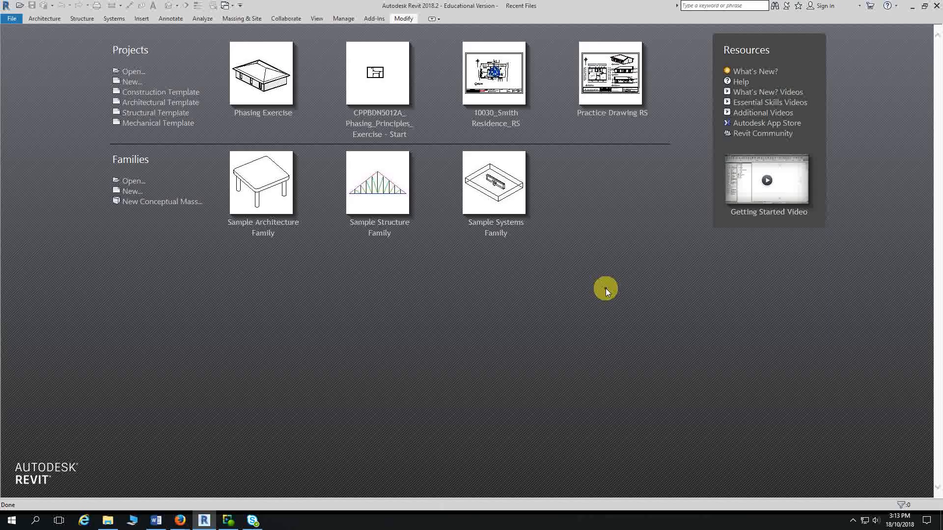
# Step: Switch to Firefox, close the completed-exercise PDF and open OneDrive through the TAFE SA portal's Office 365 link, declining to stay signed in
pyautogui.click(911, 6)
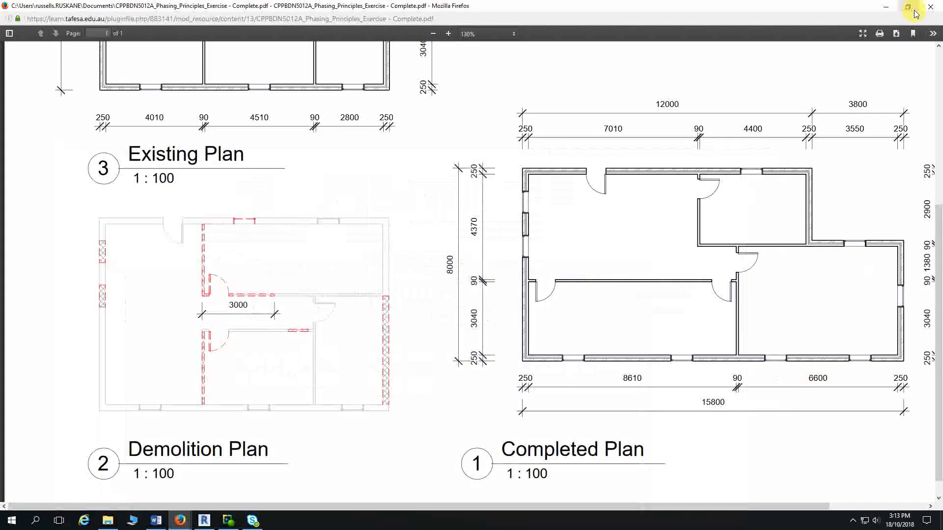
pyautogui.click(931, 6)
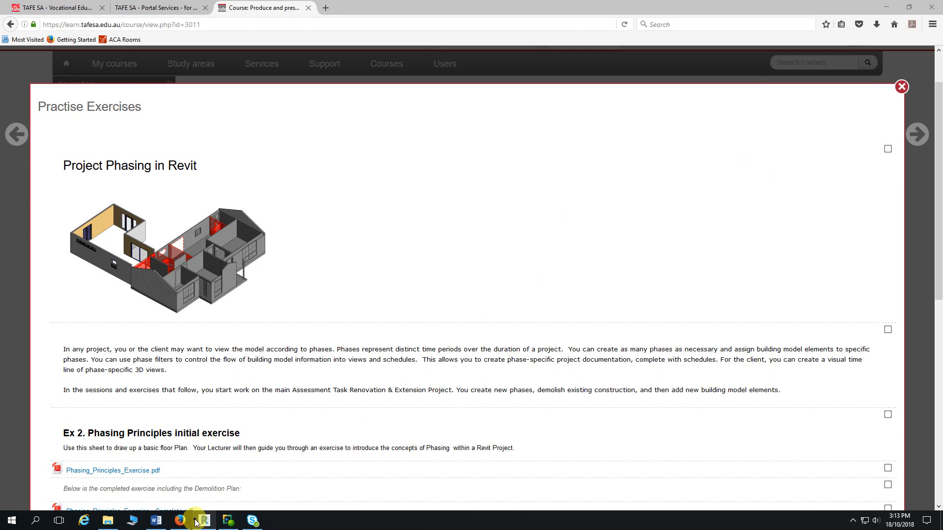
pyautogui.moveTo(183, 524)
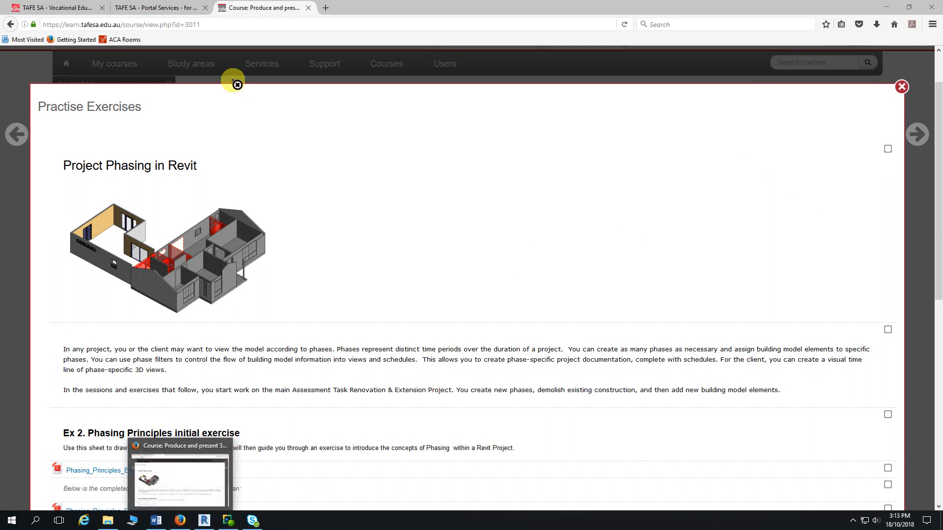
pyautogui.click(174, 11)
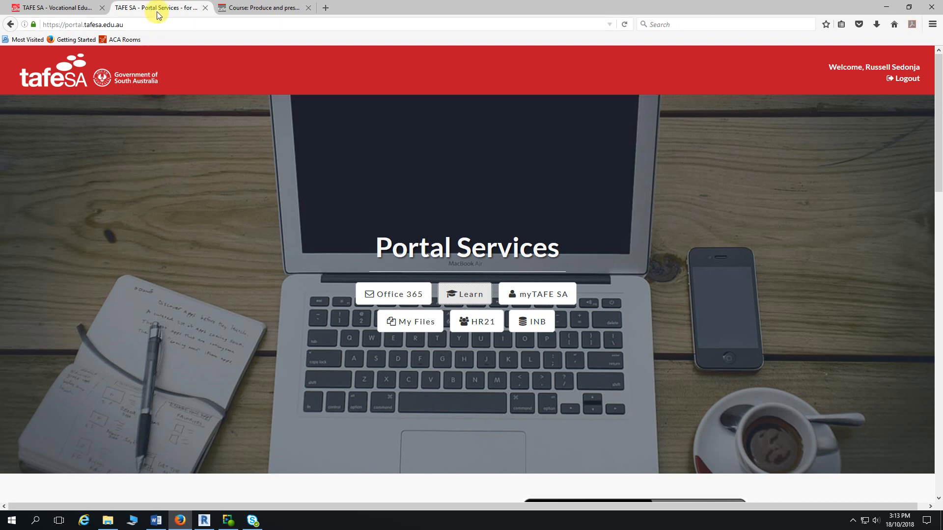
pyautogui.click(379, 294)
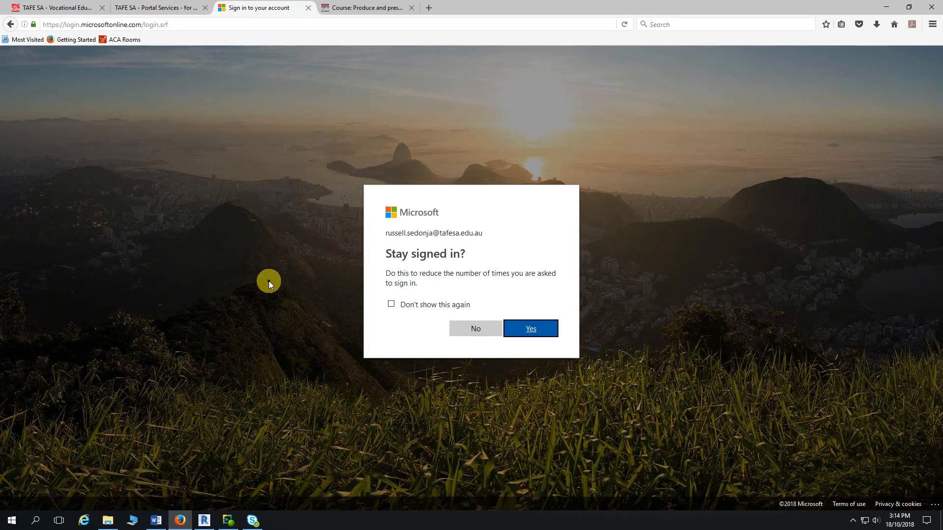
pyautogui.click(464, 332)
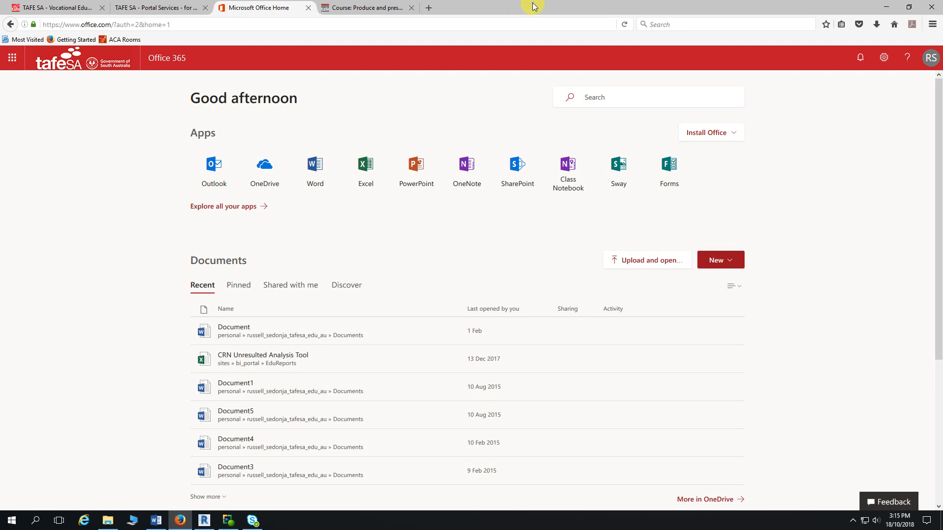
pyautogui.click(268, 178)
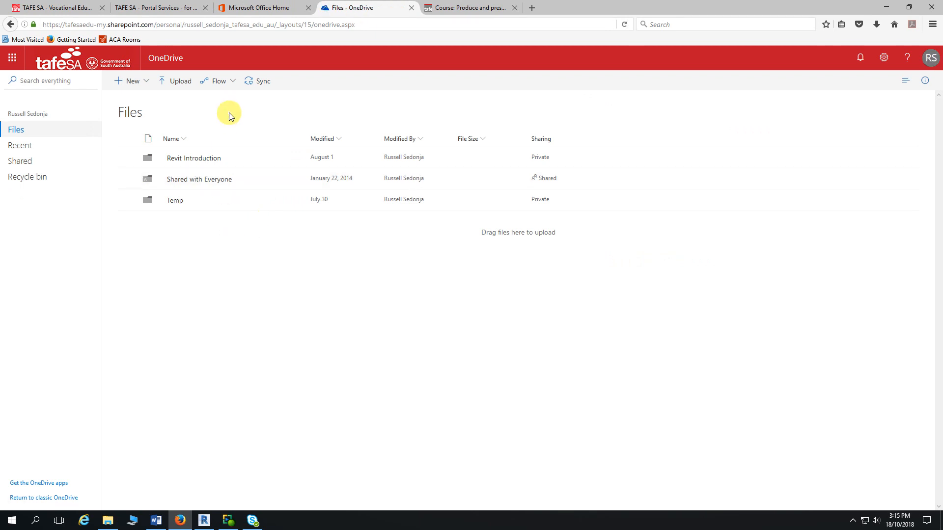
# Step: Create a new OneDrive folder named Revit Intermediate
pyautogui.click(134, 84)
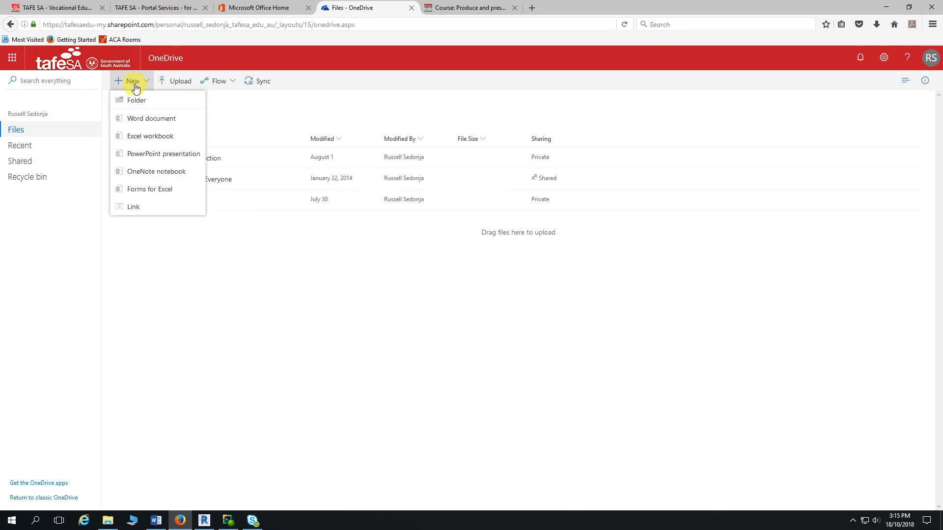
pyautogui.click(143, 103)
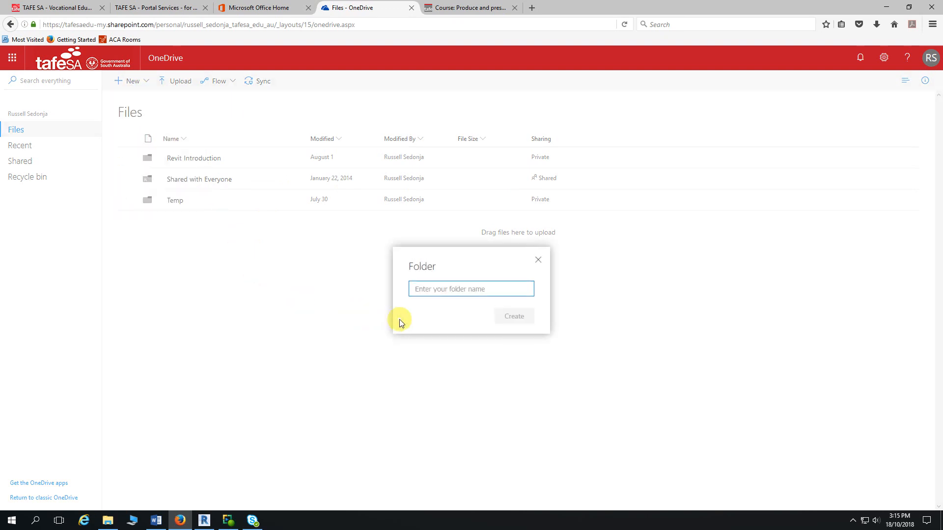
pyautogui.write('Re')
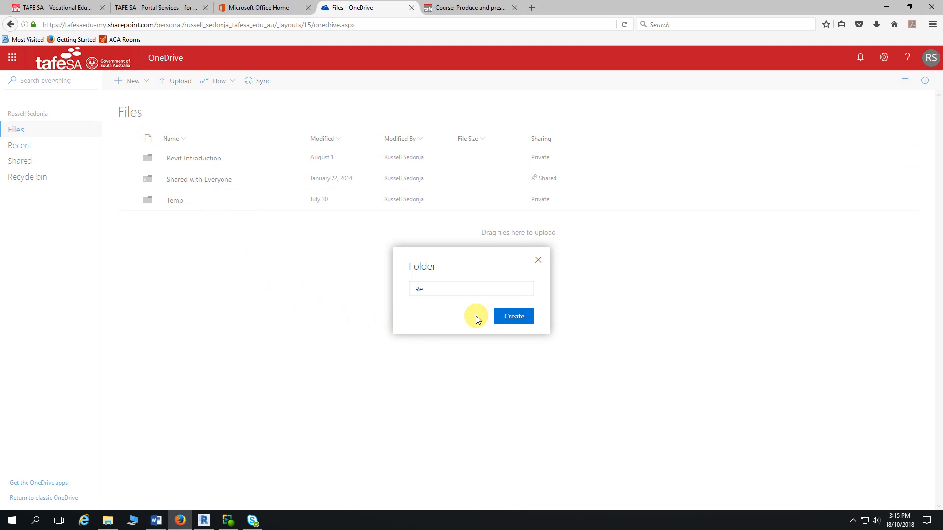
pyautogui.write('vit Intermediate')
pyautogui.click(514, 321)
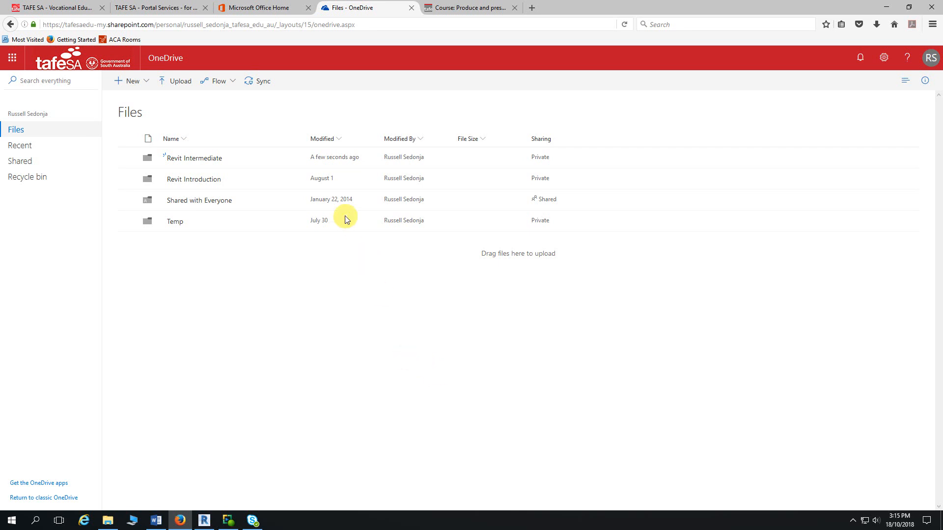
# Step: Open the Revit Intermediate folder and create an Assessment Task subfolder inside it
pyautogui.click(205, 161)
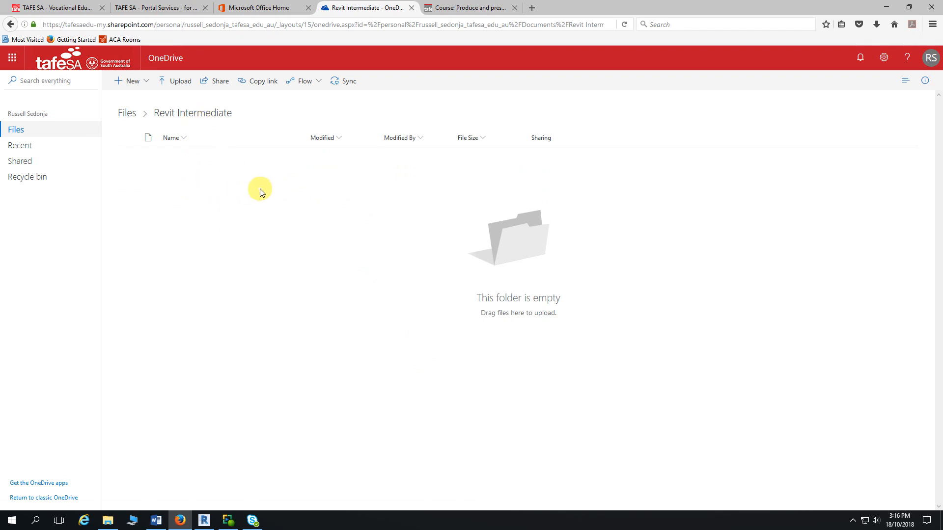
pyautogui.click(133, 82)
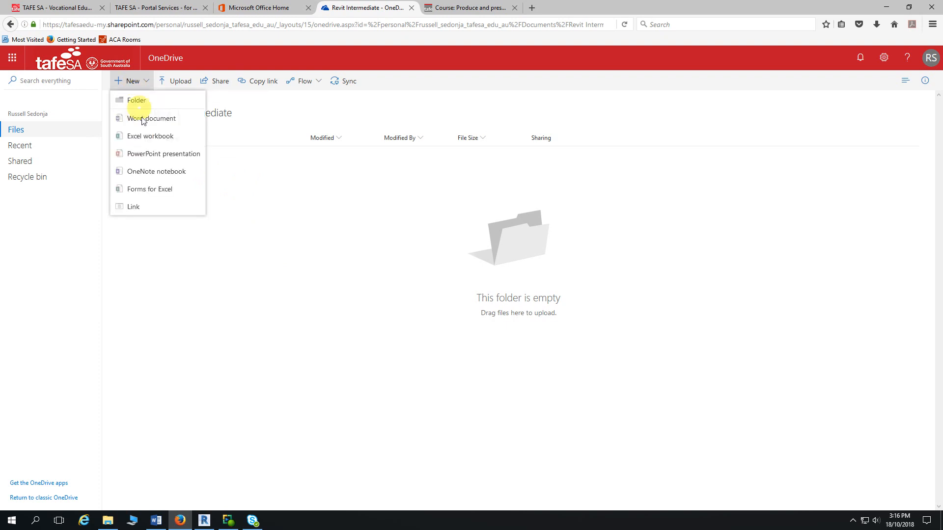
pyautogui.click(142, 100)
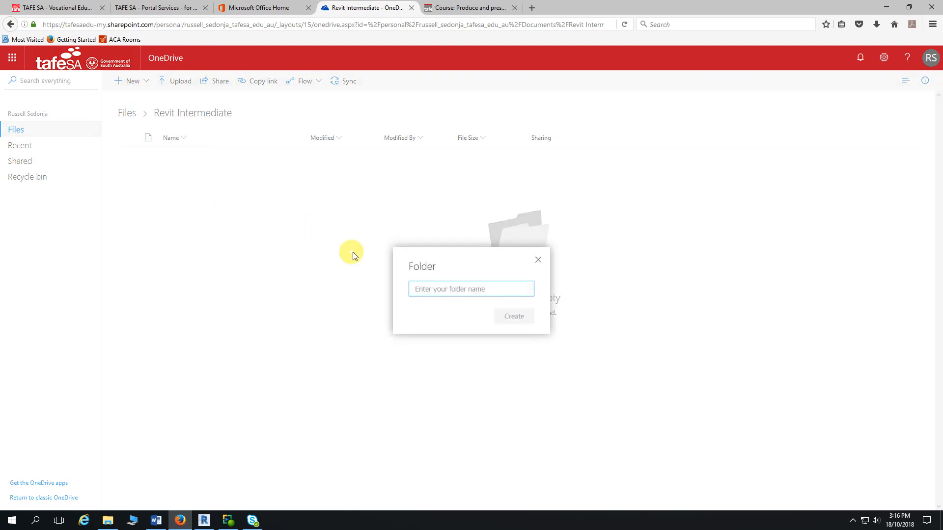
pyautogui.write('Ass')
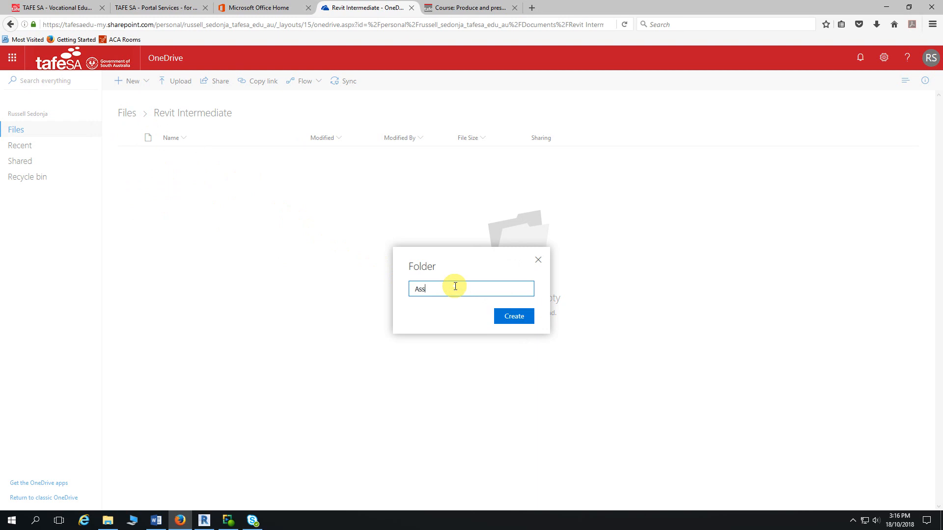
pyautogui.write('essment Task')
pyautogui.press('Return')
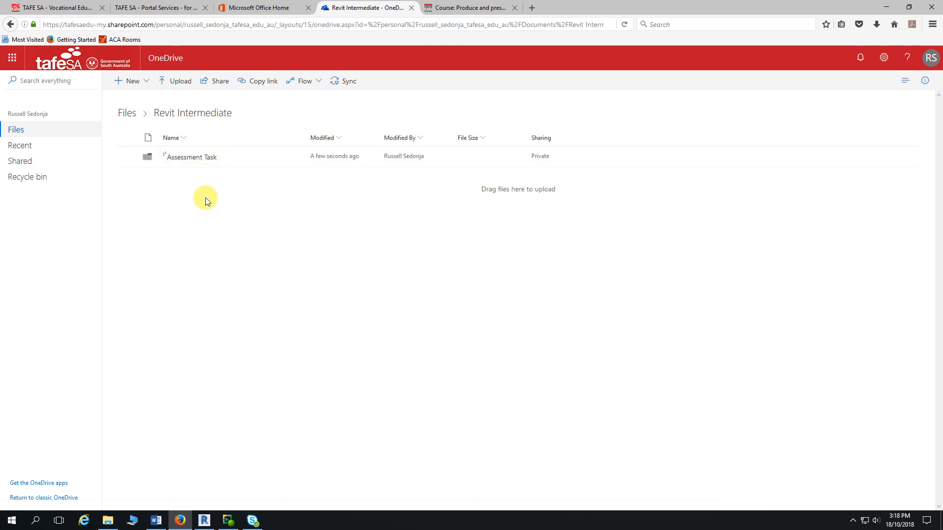
# Step: Return to the course page, close Practise Exercises and look through the files listed in Assessment Task - Part 1
pyautogui.click(435, 10)
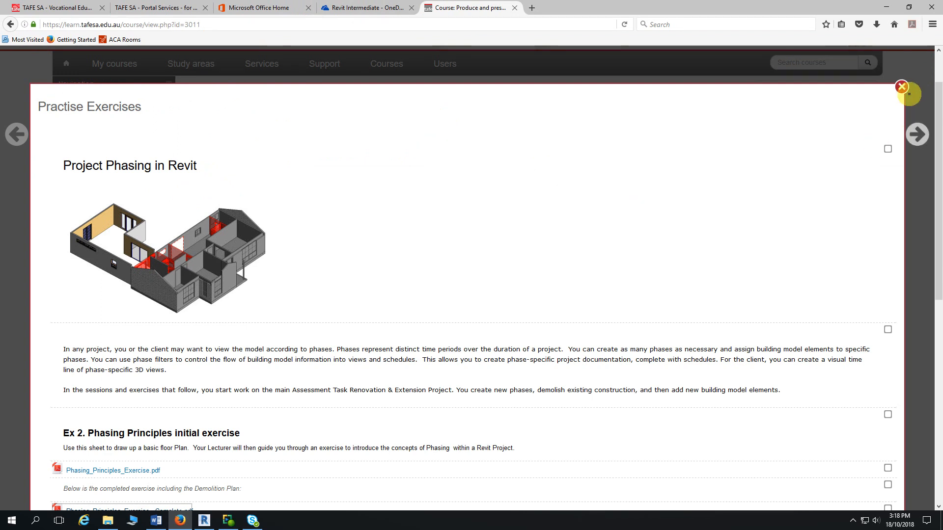
pyautogui.click(901, 87)
pyautogui.scroll(-10, 672, 216)
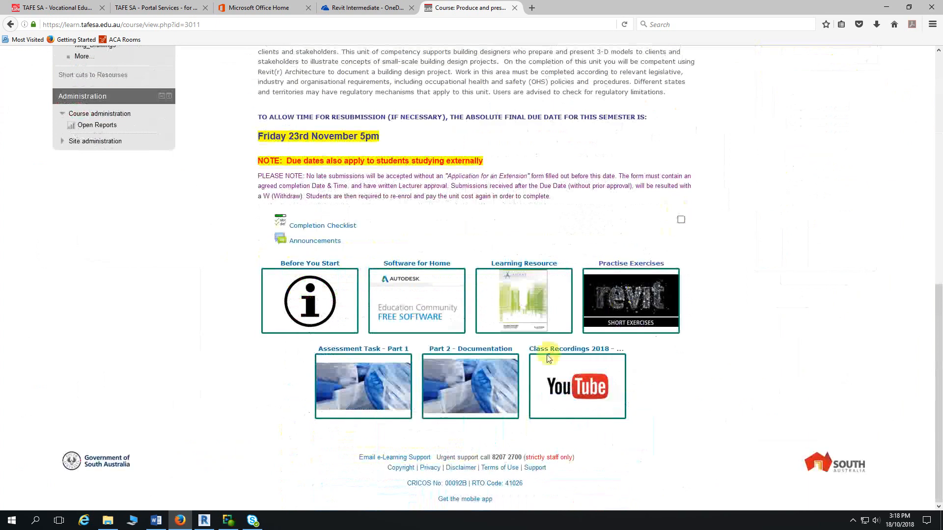
pyautogui.click(365, 354)
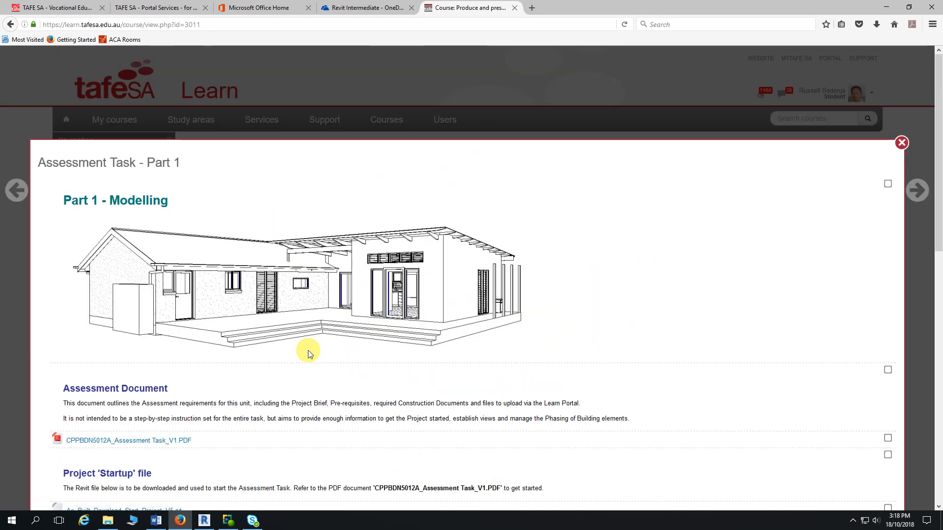
pyautogui.scroll(-6, 479, 240)
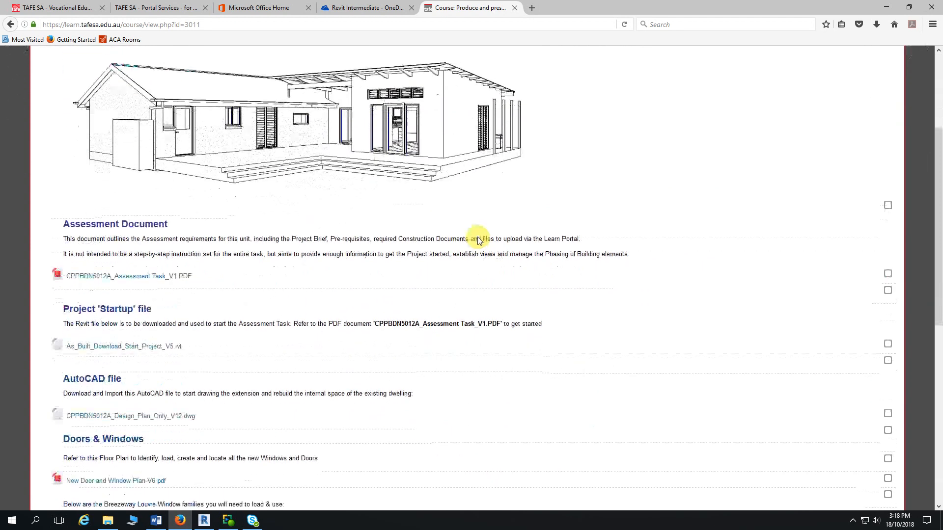
pyautogui.scroll(2, 478, 237)
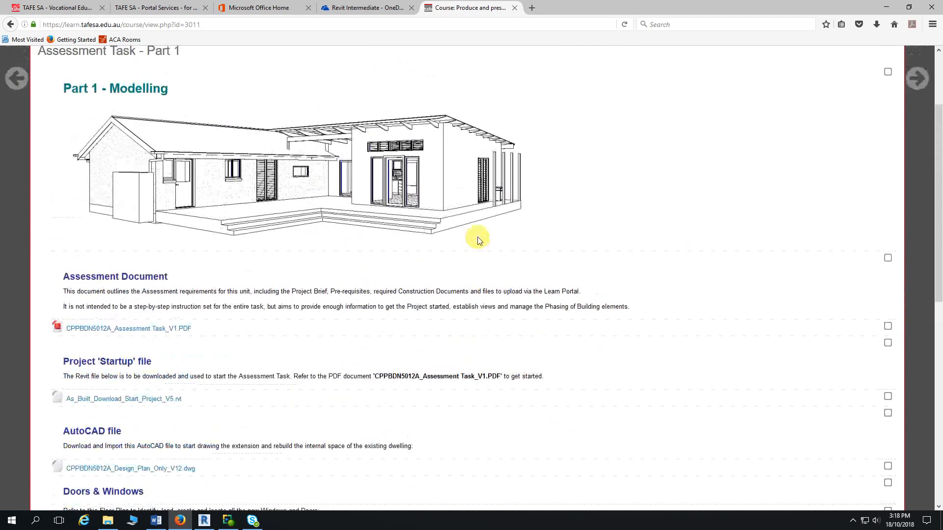
pyautogui.scroll(-6, 447, 270)
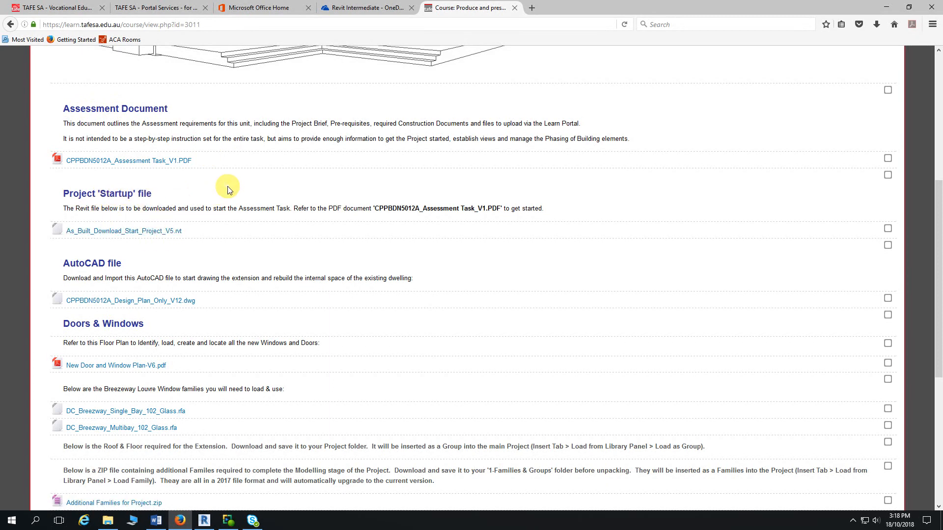
# Step: Open CPPBDN5012A_Assessment Task_V1.PDF in a maximised window and view its cover page
pyautogui.click(165, 162)
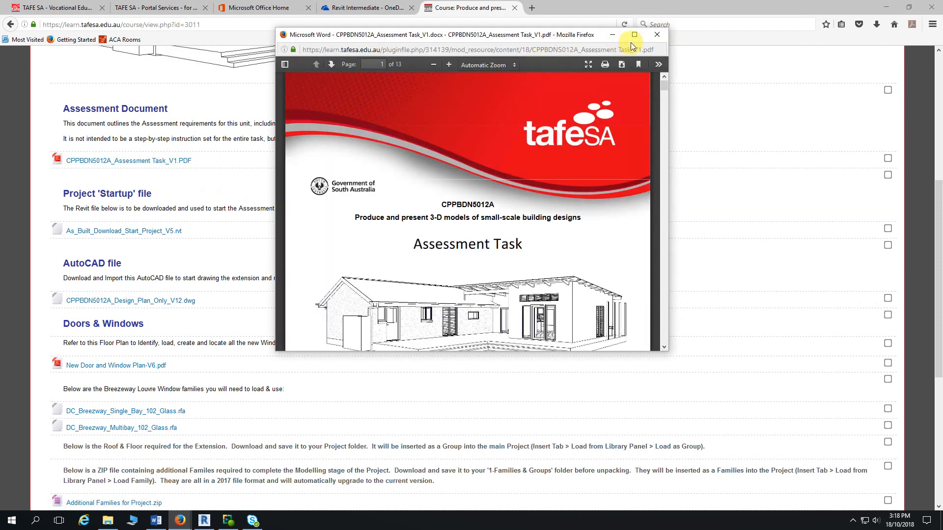
pyautogui.click(634, 36)
pyautogui.scroll(-4, 613, 231)
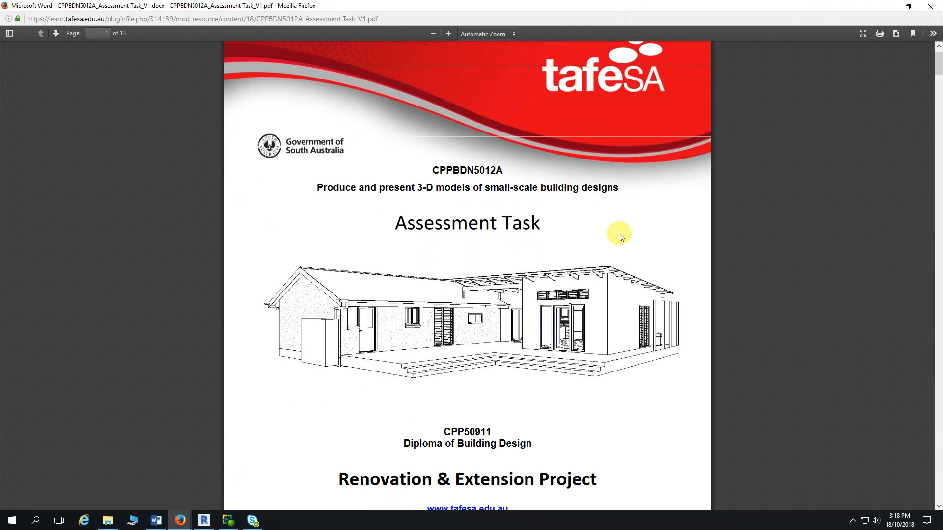
pyautogui.scroll(-2, 617, 224)
pyautogui.scroll(2, 617, 226)
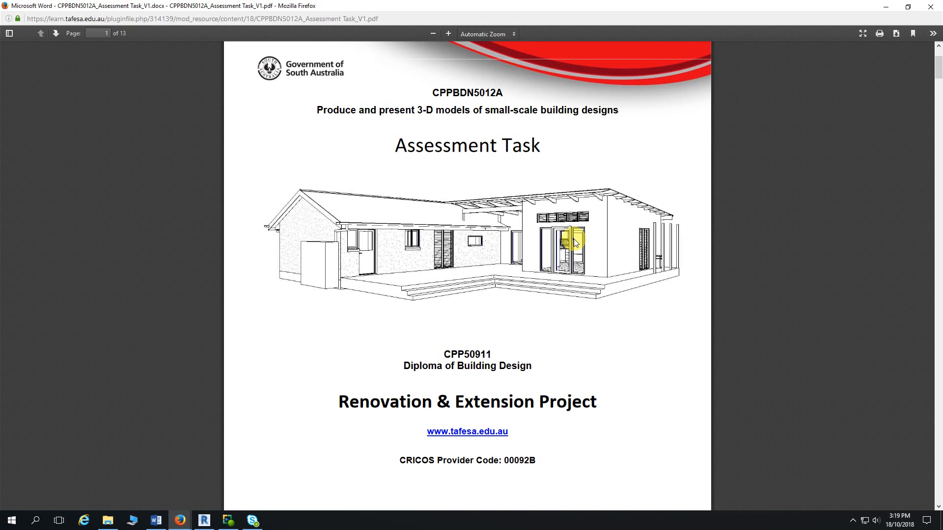
pyautogui.scroll(-3, 574, 242)
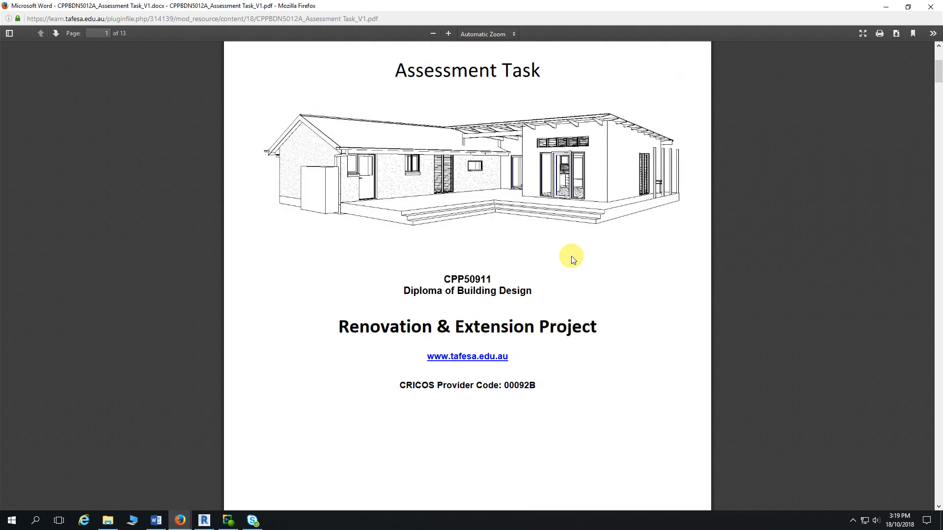
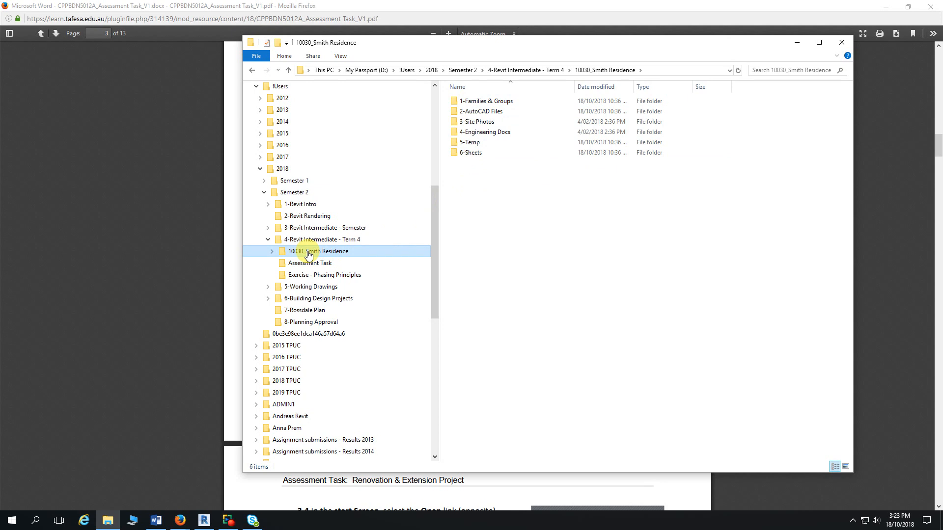
# Step: Return to the assessment PDF and highlight the file name 10030_Smith Residence_??.rvt in step 3.2
pyautogui.click(880, 196)
pyautogui.scroll(-5, 620, 186)
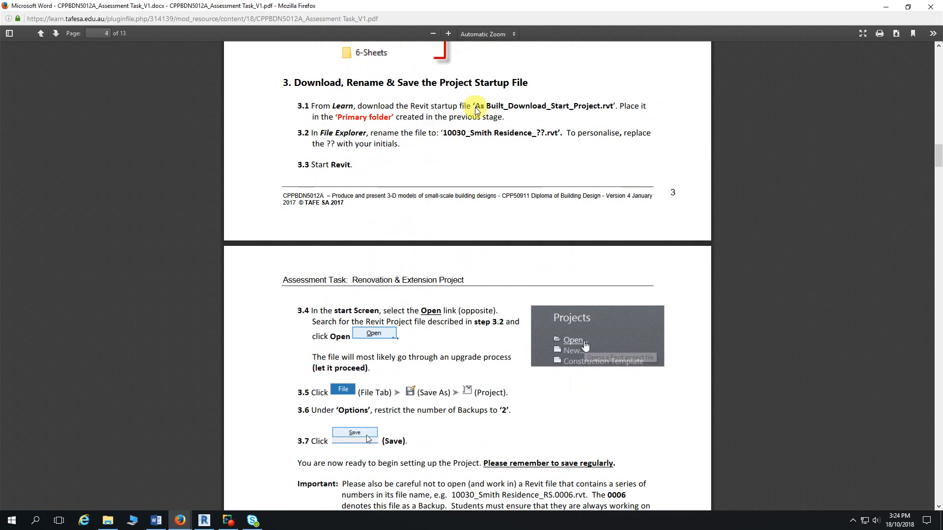
pyautogui.click(444, 134)
pyautogui.moveTo(444, 134); pyautogui.dragTo(559, 135)
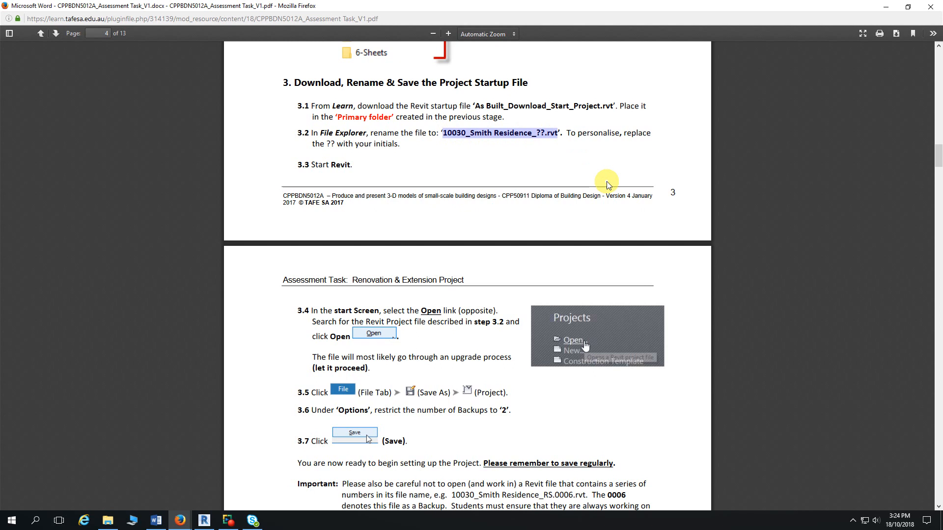
# Step: Read the remaining section 3 instructions on opening the startup project, limiting backups to 2 and saving, rechecking the download and rename steps
pyautogui.scroll(-5, 606, 182)
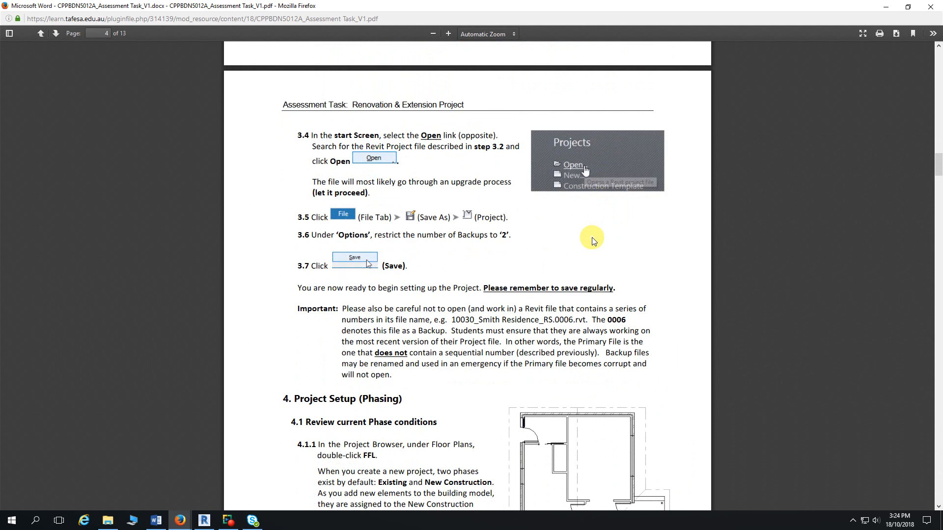
pyautogui.scroll(2, 593, 239)
pyautogui.scroll(3, 378, 98)
pyautogui.moveTo(312, 115); pyautogui.dragTo(351, 116)
pyautogui.scroll(-2, 417, 282)
pyautogui.scroll(-2, 417, 282)
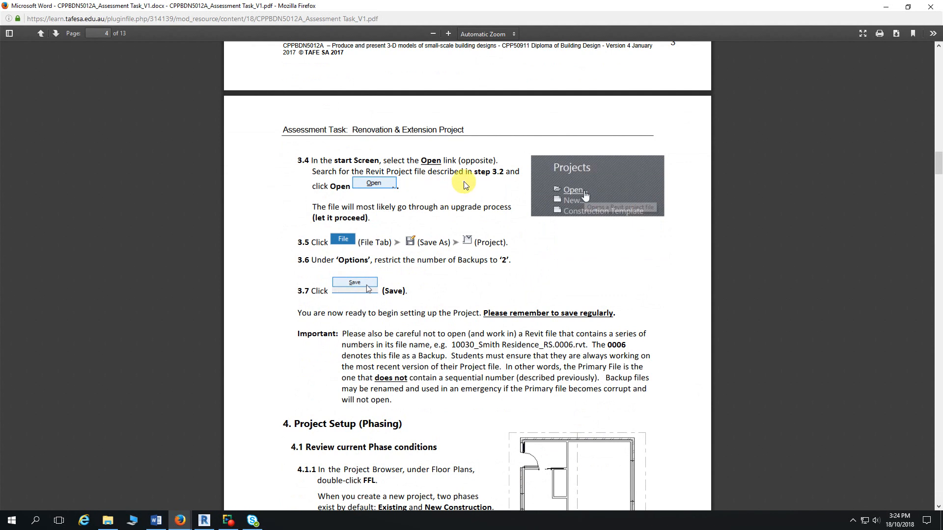
pyautogui.scroll(-3, 368, 194)
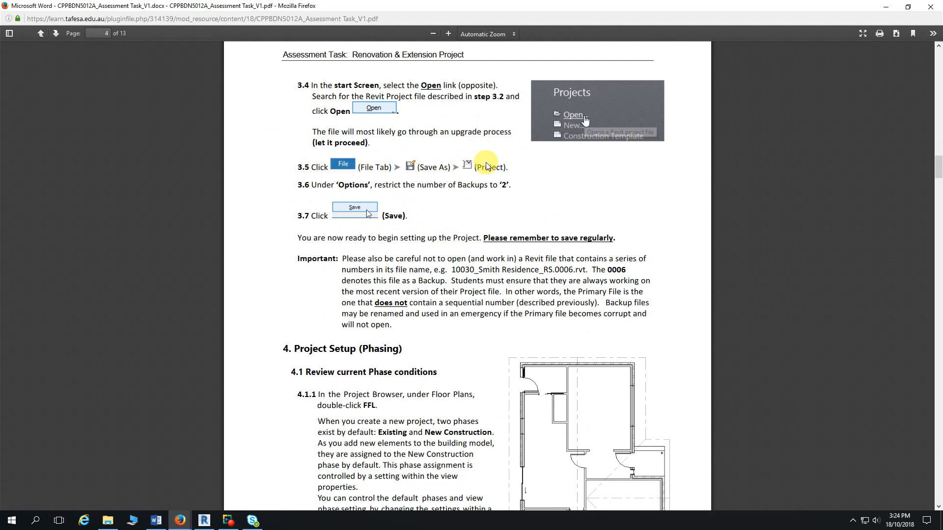
# Step: Read steps 3.5 to 3.7 and the Important note on backup files, highlighting Options, the 2 and the 0006 suffix
pyautogui.scroll(-2, 479, 162)
pyautogui.doubleClick(344, 135)
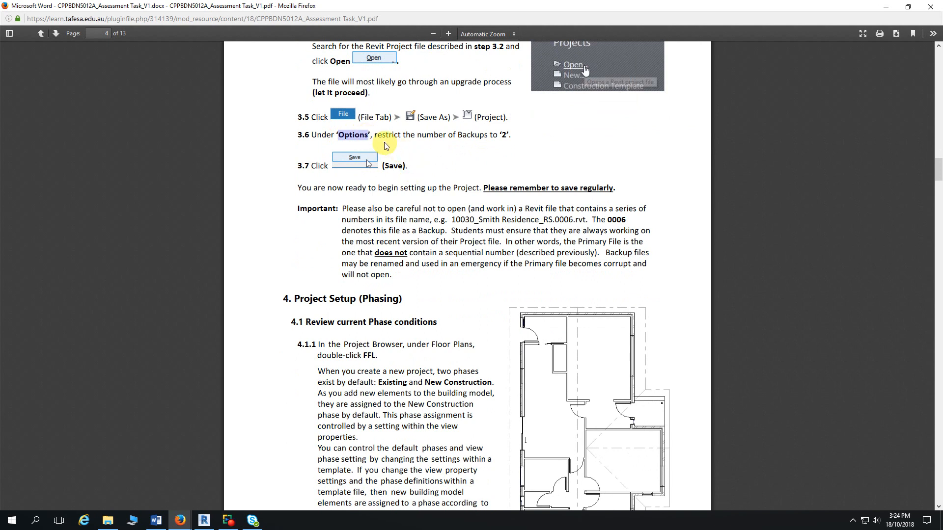
pyautogui.doubleClick(503, 137)
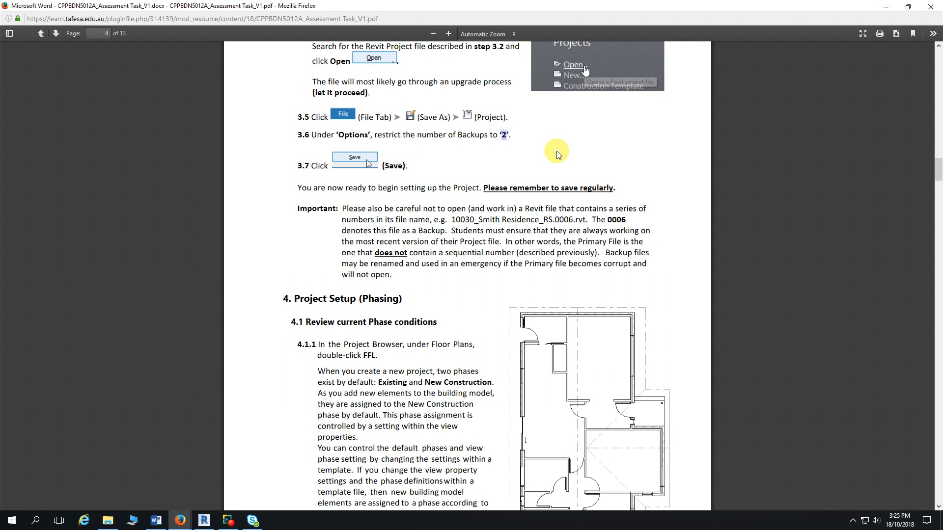
pyautogui.scroll(-3, 557, 155)
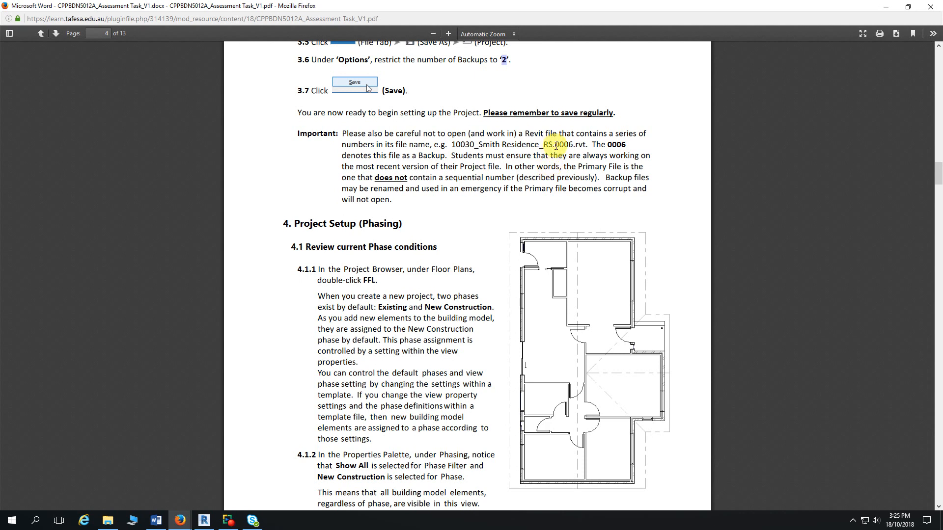
pyautogui.moveTo(555, 145); pyautogui.dragTo(573, 146)
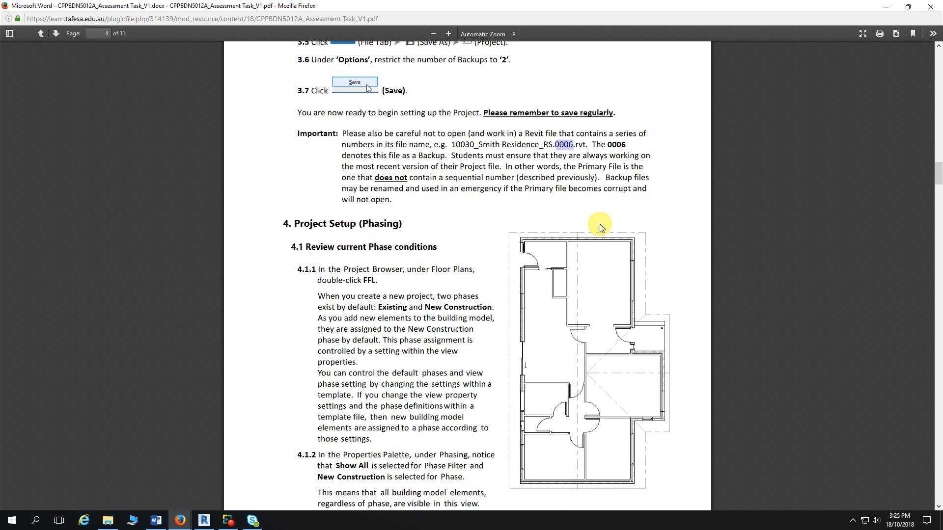
pyautogui.scroll(-1, 599, 224)
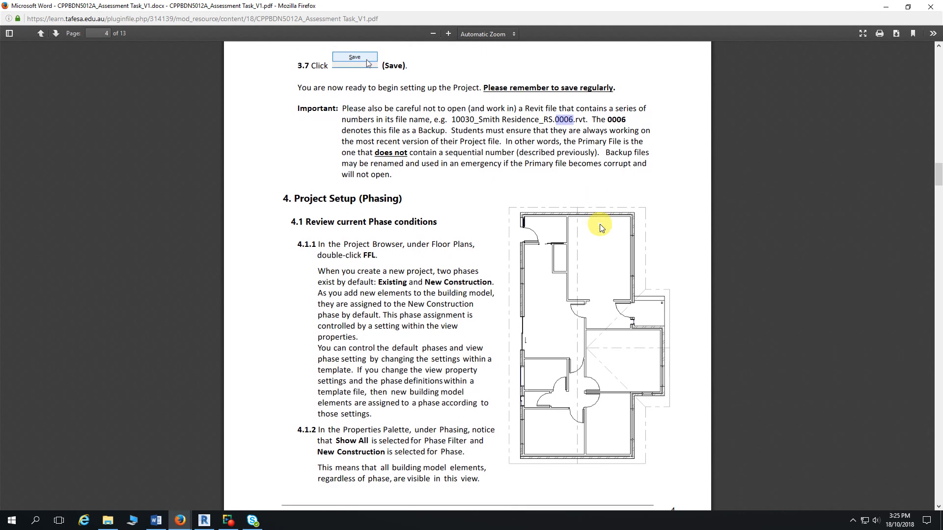
# Step: Return to the course page and start downloading As_Built_Download_Start_Project_V5.rvt, choosing to save it to disk
pyautogui.click(182, 522)
pyautogui.click(157, 486)
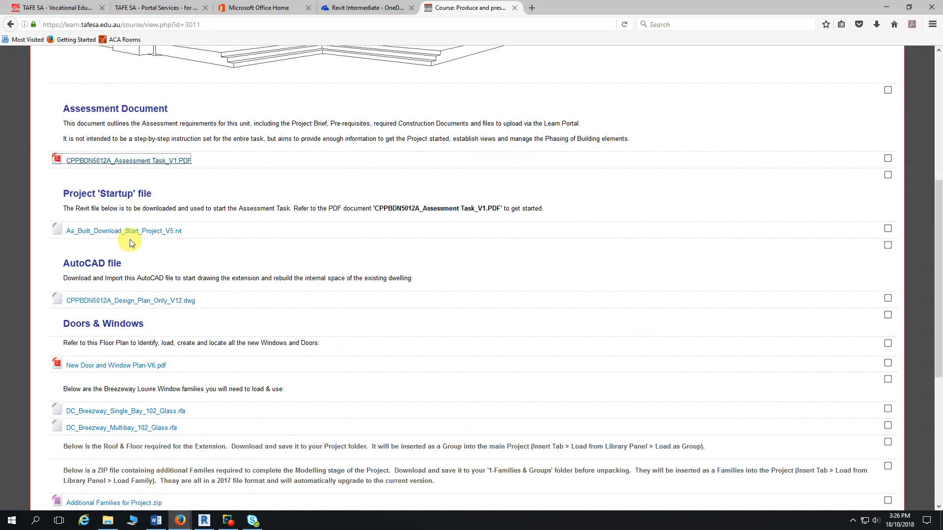
pyautogui.scroll(-1, 181, 204)
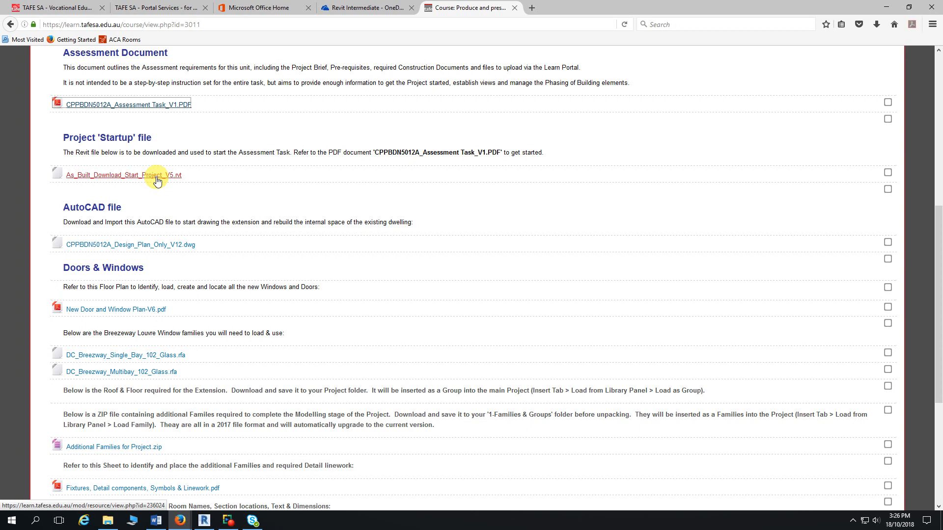
pyautogui.click(157, 177)
pyautogui.click(393, 148)
pyautogui.click(509, 195)
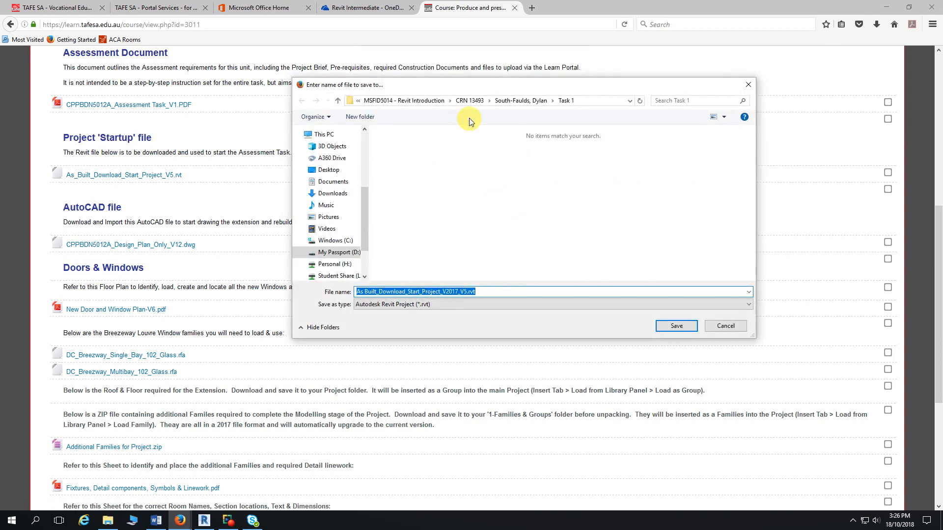
# Step: Save the startup file on My Passport (D:) in !Users, 2018, Semester 2, 4-Revit Intermediate - Term 4, 10030_Smith Residence
pyautogui.click(338, 252)
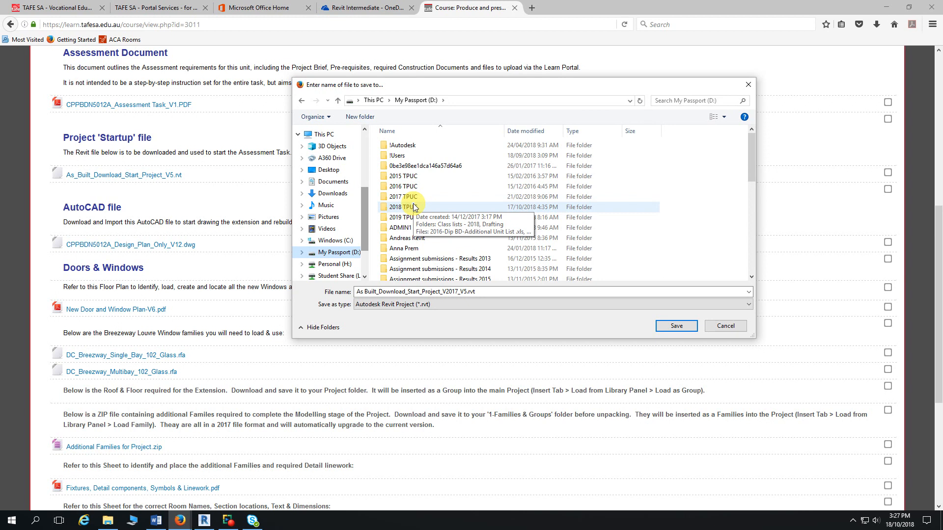
pyautogui.doubleClick(397, 155)
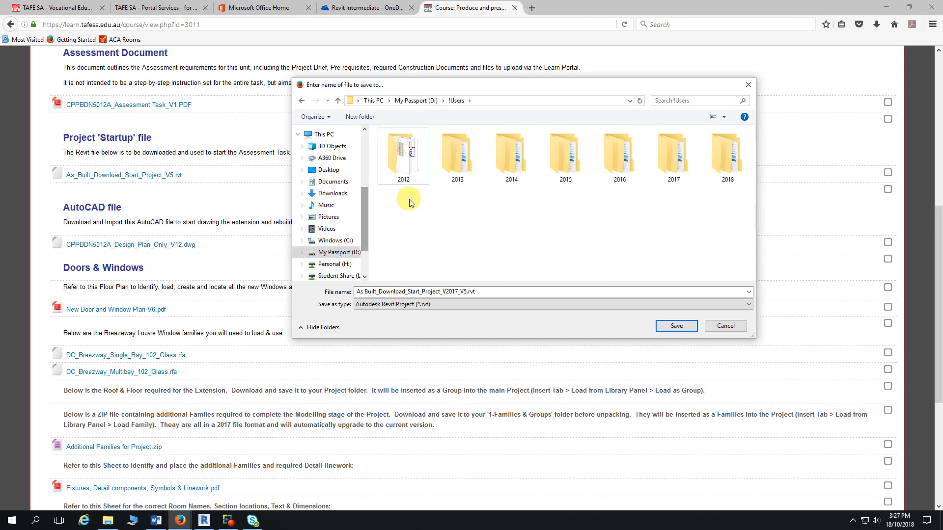
pyautogui.doubleClick(725, 155)
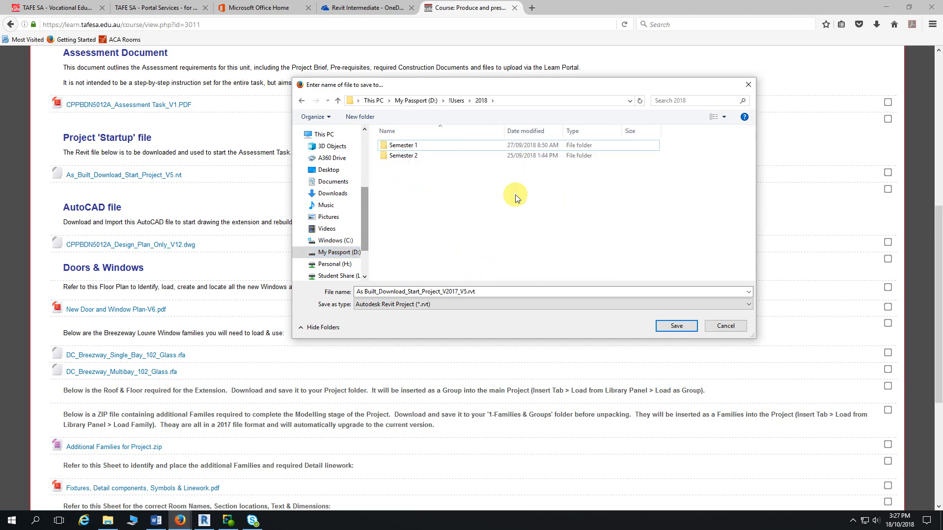
pyautogui.doubleClick(401, 158)
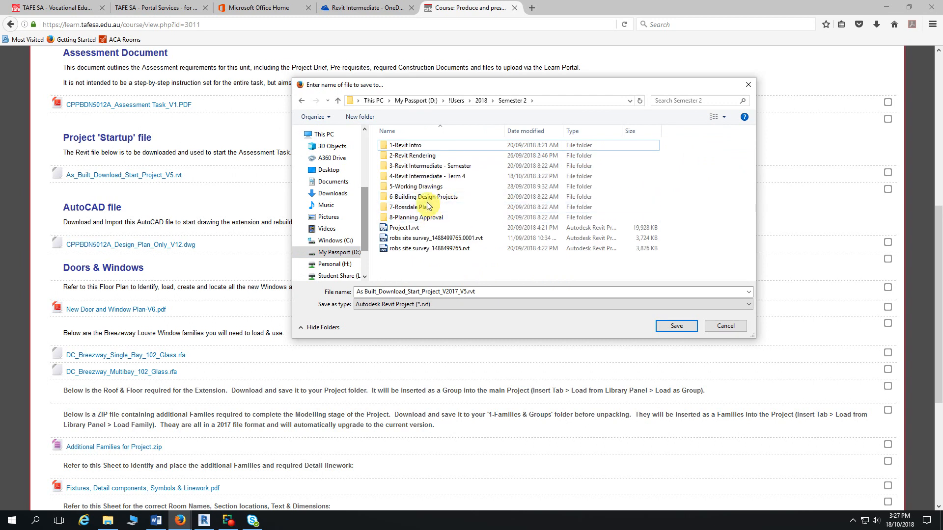
pyautogui.doubleClick(422, 175)
pyautogui.doubleClick(407, 146)
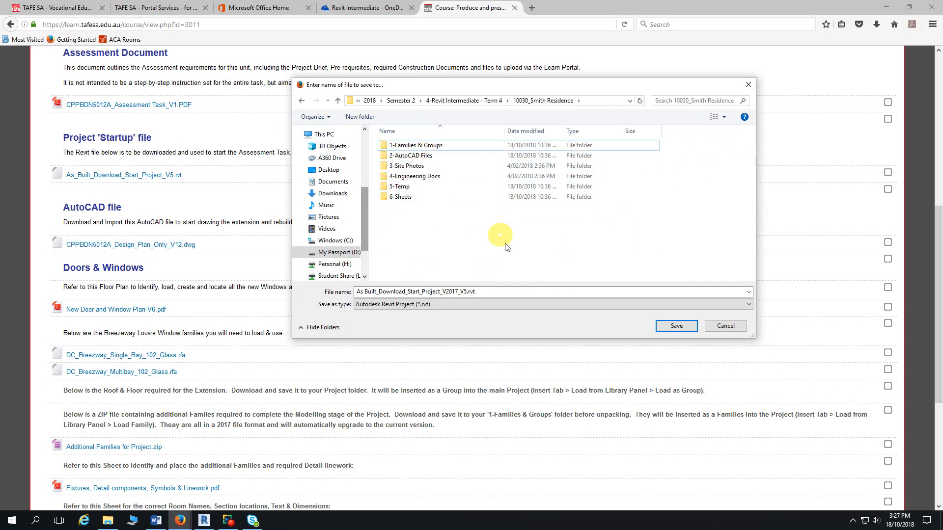
pyautogui.click(674, 326)
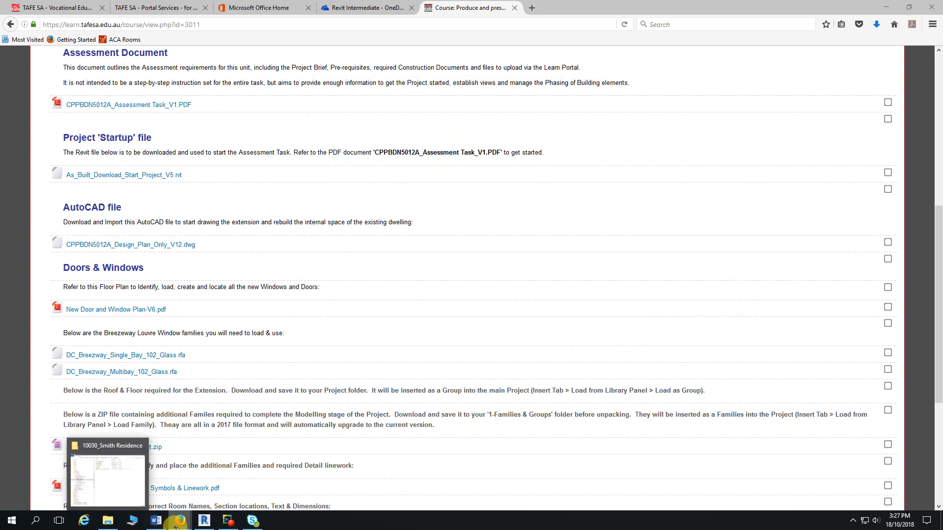
# Step: Return to the assessment PDF and select the file name 10030_Smith Residence_??.rvt in step 3.2 for reuse
pyautogui.moveTo(183, 525)
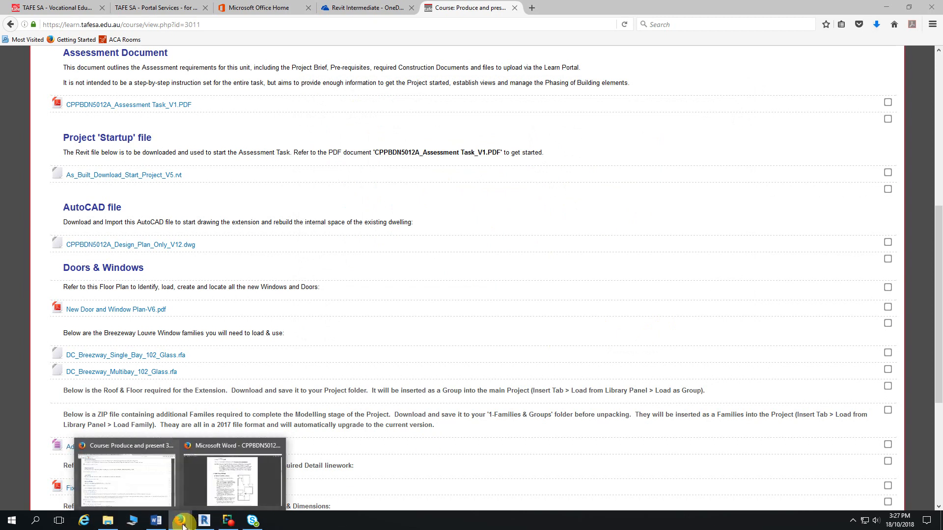
pyautogui.click(235, 472)
pyautogui.scroll(8, 467, 97)
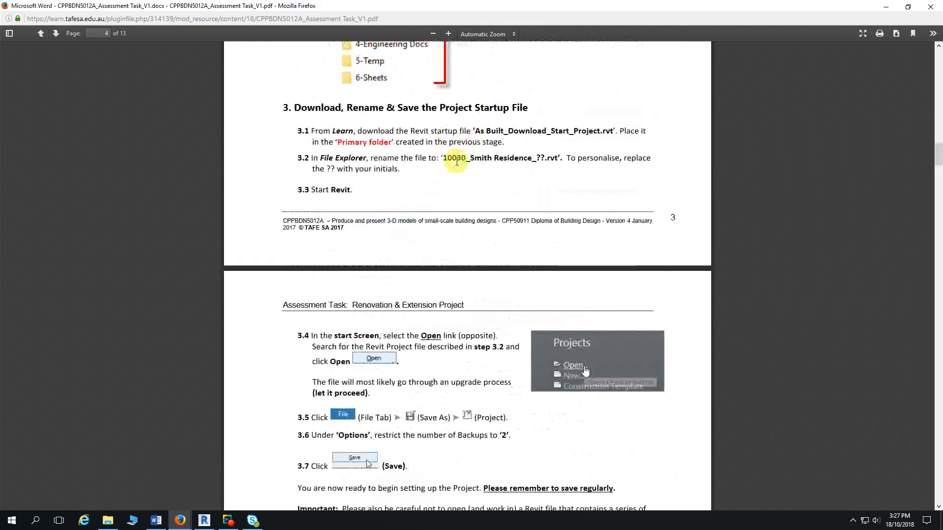
pyautogui.moveTo(443, 159); pyautogui.dragTo(558, 156)
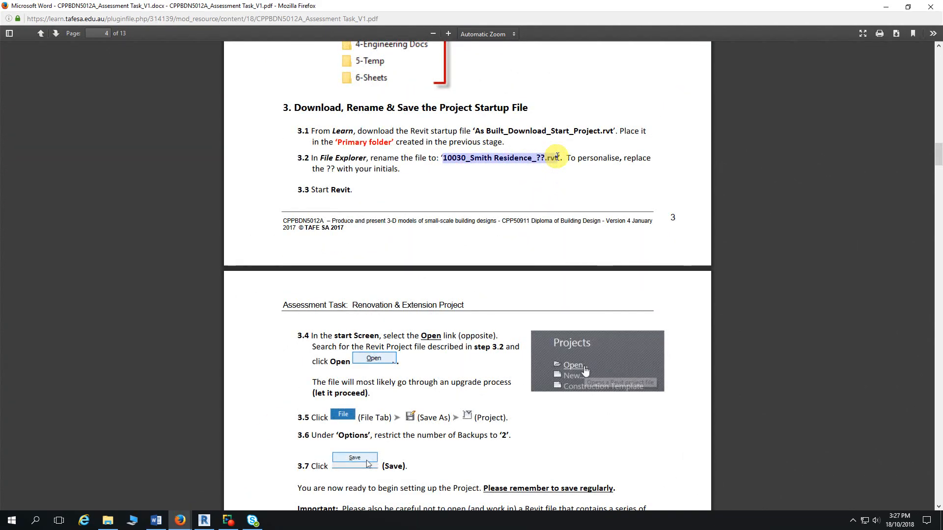
# Step: In File Explorer, rename the downloaded startup file in the 10030_Smith Residence folder to 10030_Smith Residence_RS.rvt
pyautogui.click(109, 523)
pyautogui.click(494, 164)
pyautogui.press('F2')
pyautogui.write('10030_Smith Residence_.rvt')
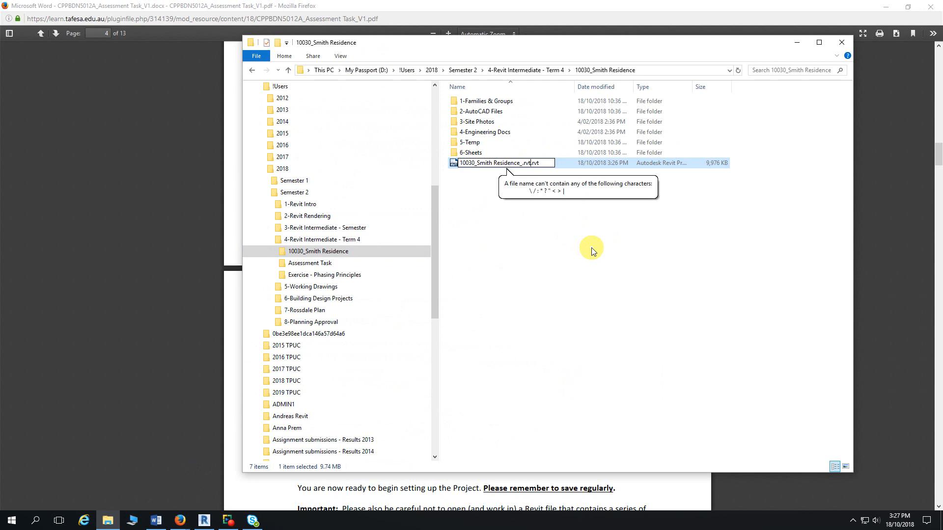
pyautogui.press('Left')
pyautogui.press('Left')
pyautogui.press('Left')
pyautogui.press('Left')
pyautogui.press('Delete')
pyautogui.press('Delete')
pyautogui.press('Delete')
pyautogui.press('Delete')
pyautogui.press('Delete')
pyautogui.write('RS')
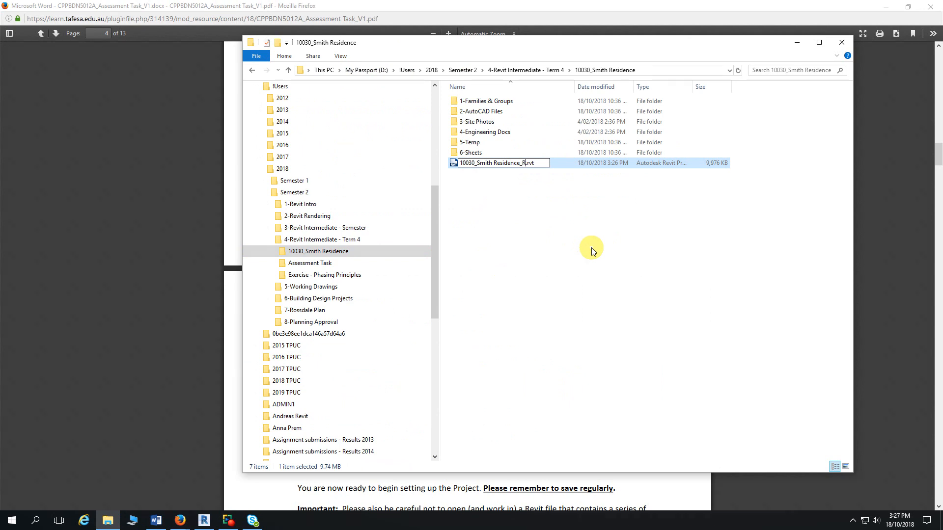
pyautogui.press('Return')
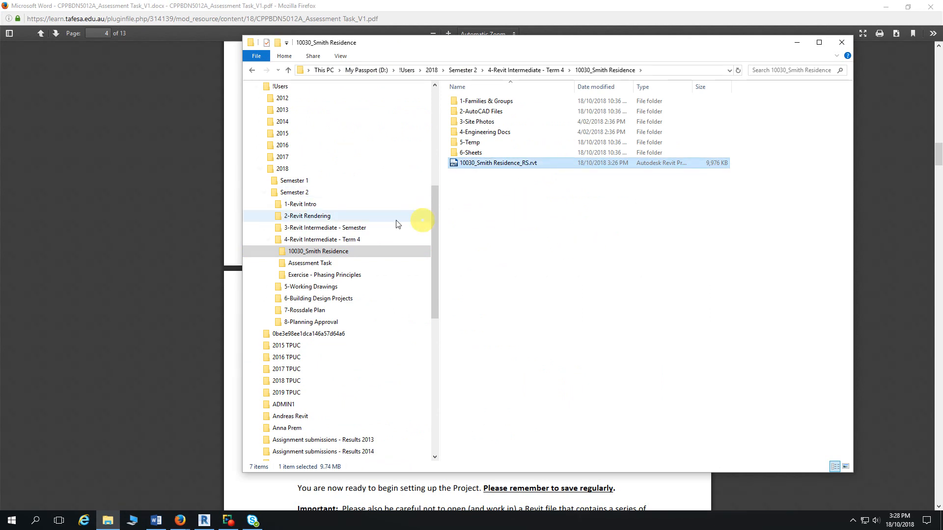
# Step: Switch to Revit and open 10030_Smith Residence_RS.rvt from the 10030_Smith Residence folder under 4-Revit Intermediate - Term 4 on My Passport (D:)
pyautogui.click(164, 195)
pyautogui.click(207, 522)
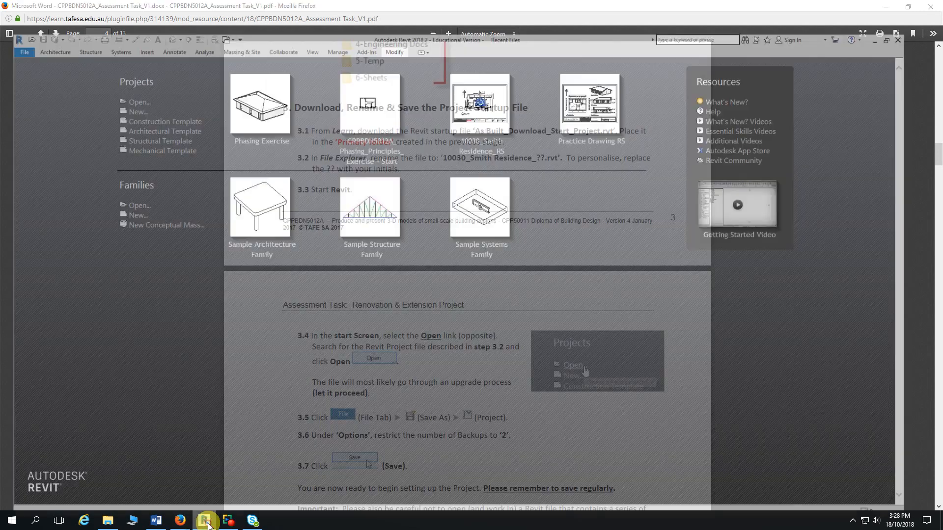
pyautogui.click(133, 73)
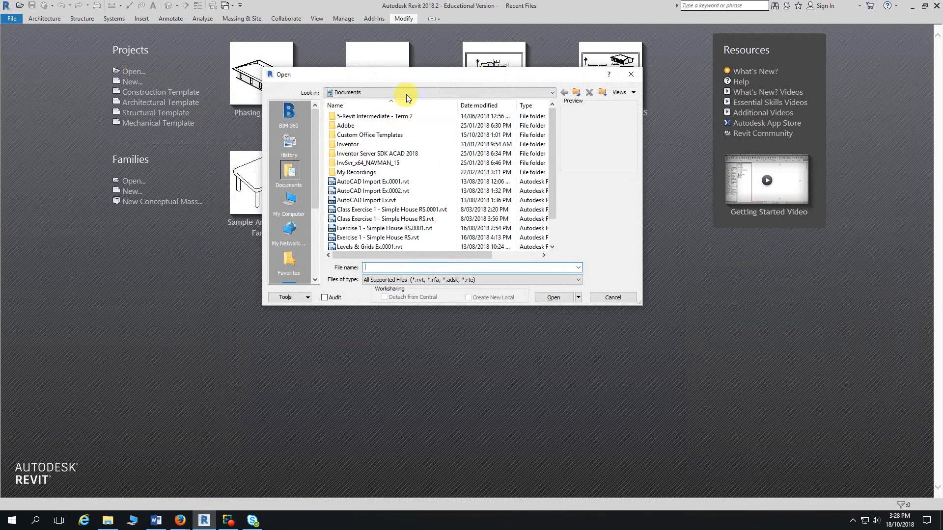
pyautogui.click(405, 94)
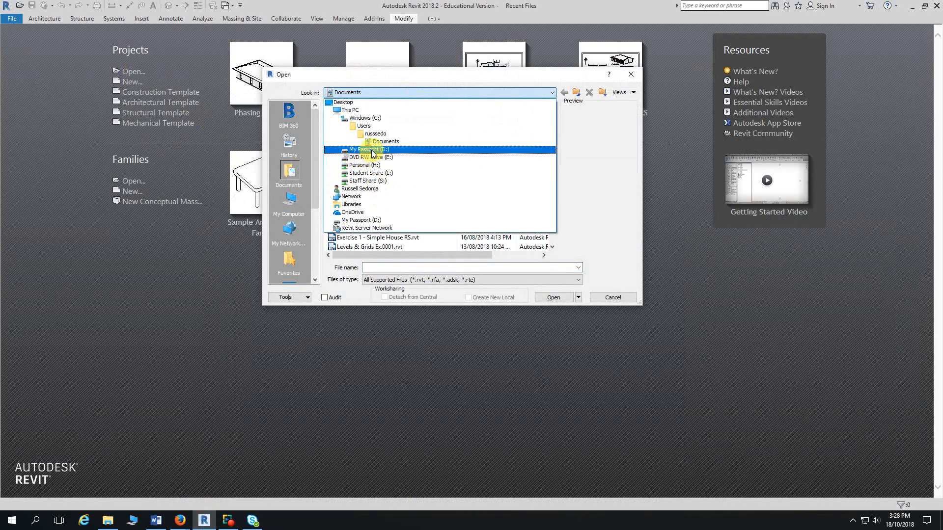
pyautogui.click(372, 152)
pyautogui.doubleClick(344, 126)
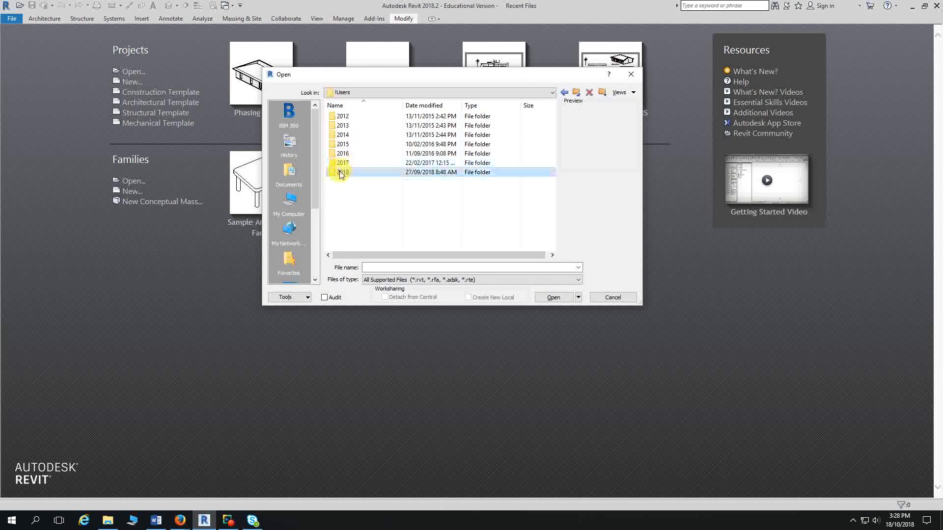
pyautogui.doubleClick(341, 173)
pyautogui.doubleClick(351, 125)
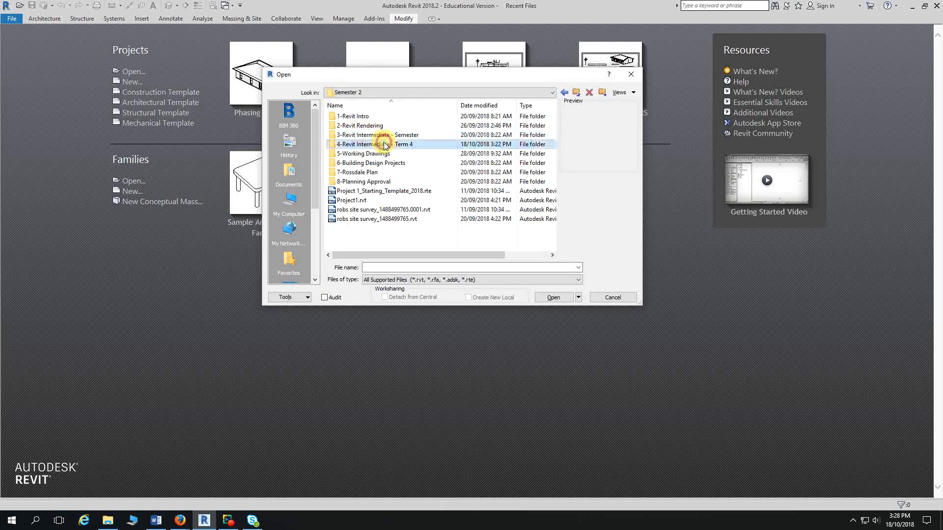
pyautogui.doubleClick(385, 146)
pyautogui.doubleClick(363, 117)
pyautogui.click(376, 172)
pyautogui.click(554, 298)
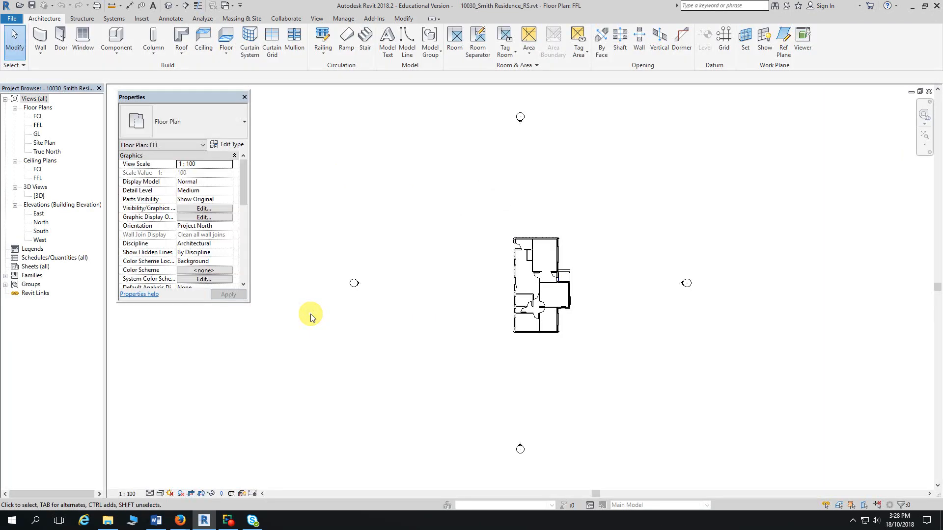
# Step: Start saving the model as a project and limit the maximum backups to 2 in the file save options
pyautogui.scroll(3, 482, 301)
pyautogui.moveTo(494, 301); pyautogui.dragTo(399, 293, button='middle')
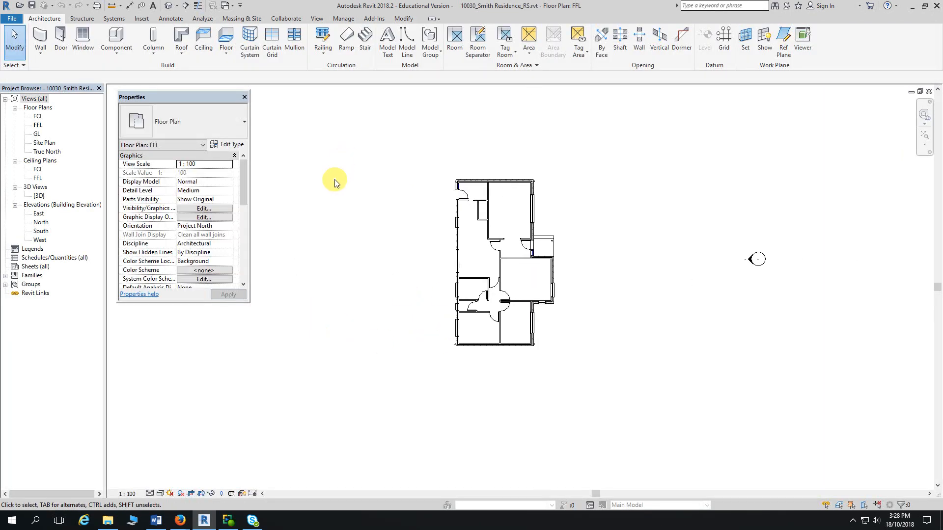
pyautogui.click(16, 19)
pyautogui.moveTo(34, 139)
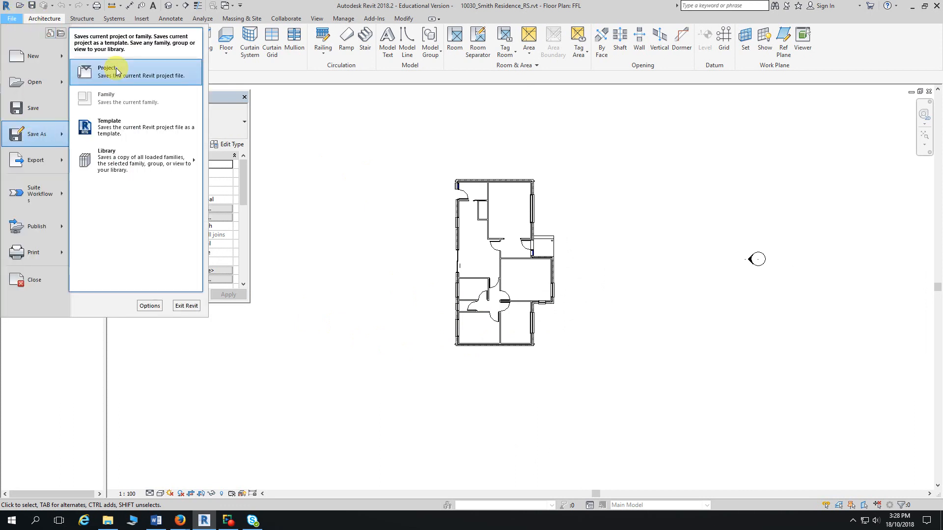
pyautogui.click(127, 73)
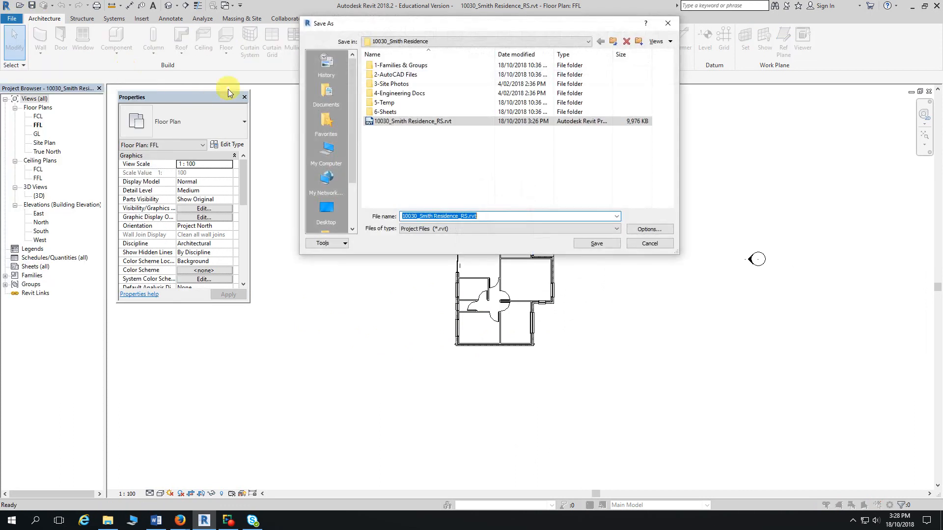
pyautogui.moveTo(480, 28); pyautogui.dragTo(465, 20)
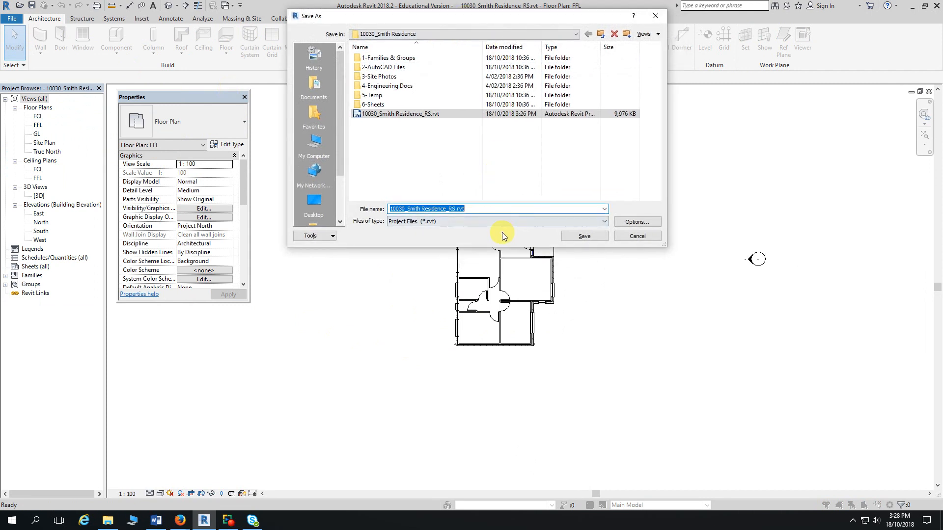
pyautogui.click(638, 224)
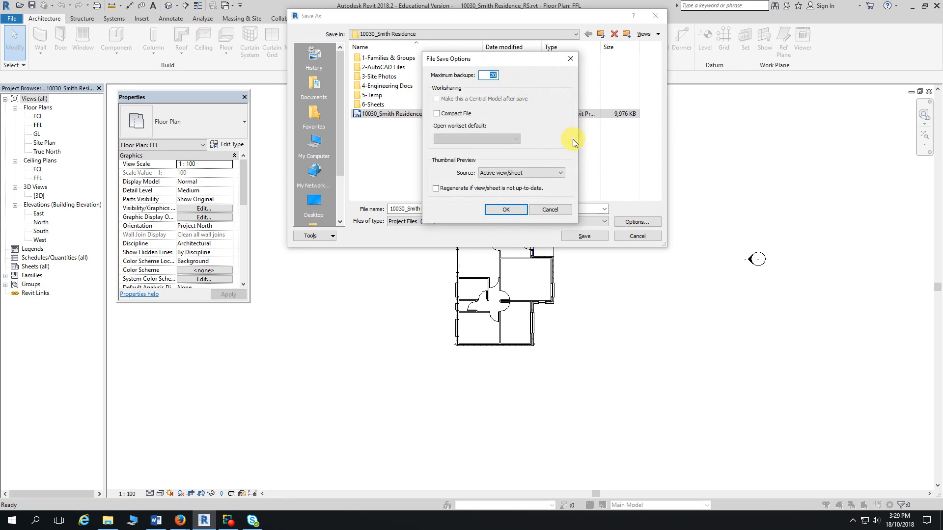
pyautogui.write('2')
pyautogui.click(516, 213)
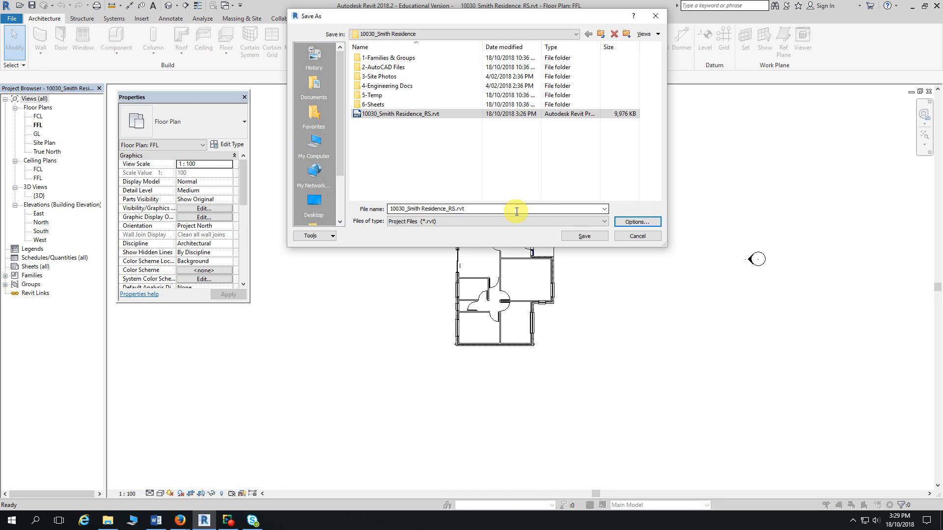
# Step: Save the project over 10030_Smith Residence_RS.rvt in the same folder, and save it once more
pyautogui.click(586, 236)
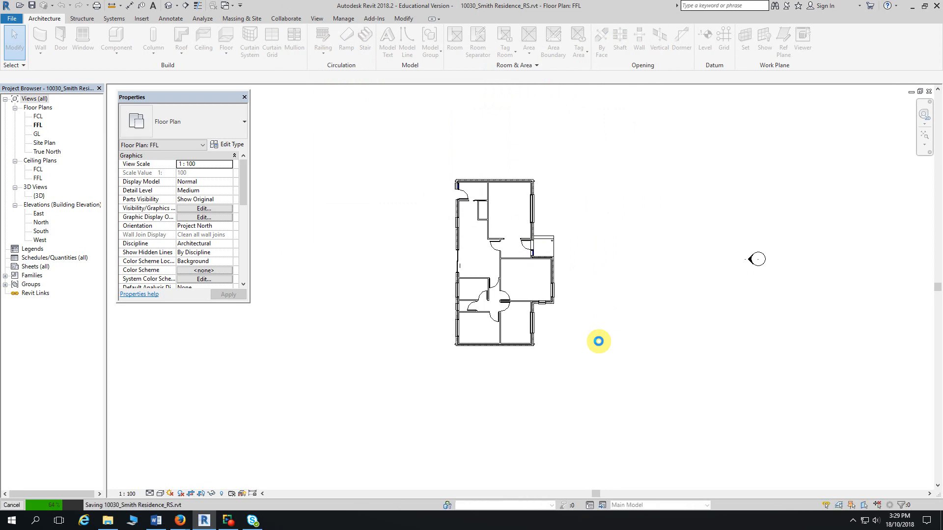
pyautogui.click(598, 341)
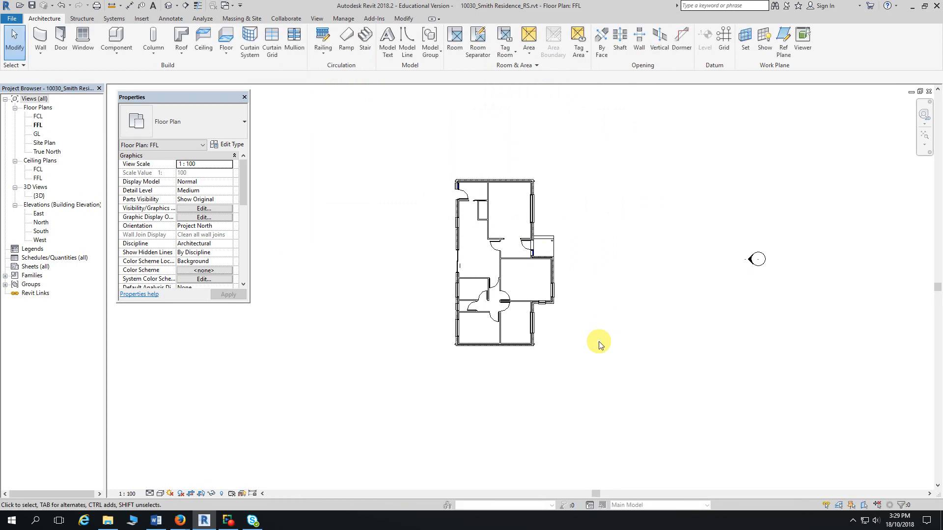
pyautogui.click(32, 6)
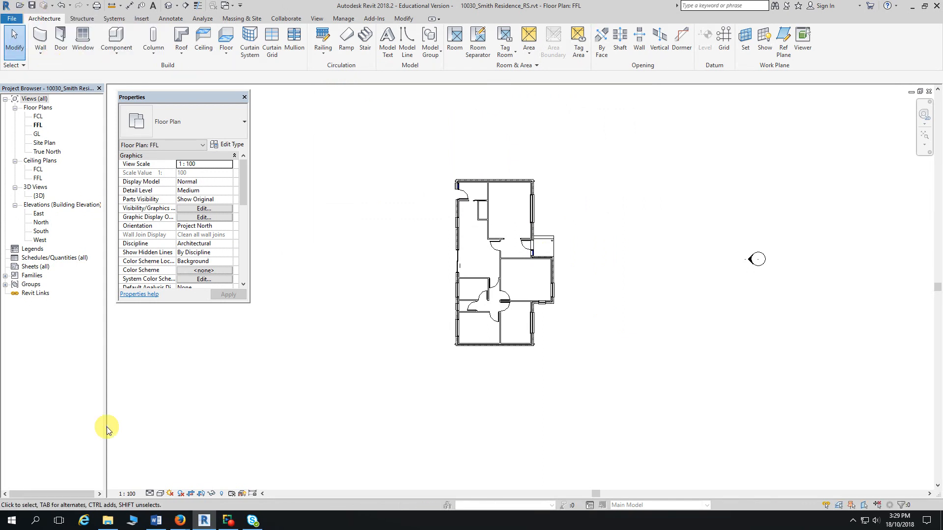
# Step: In File Explorer, compare 10030_Smith Residence_RS.rvt with its 0001 and 0002 backup files in the 10030_Smith Residence folder
pyautogui.click(102, 523)
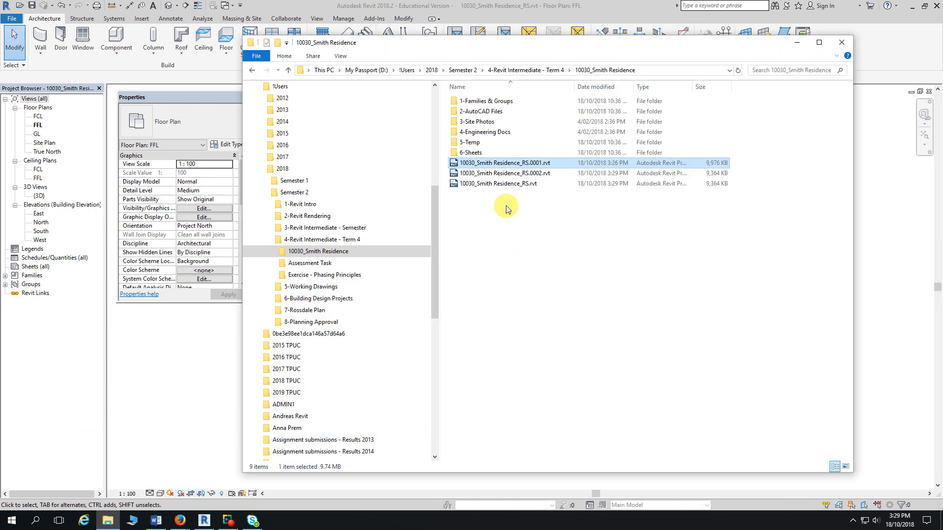
pyautogui.click(499, 187)
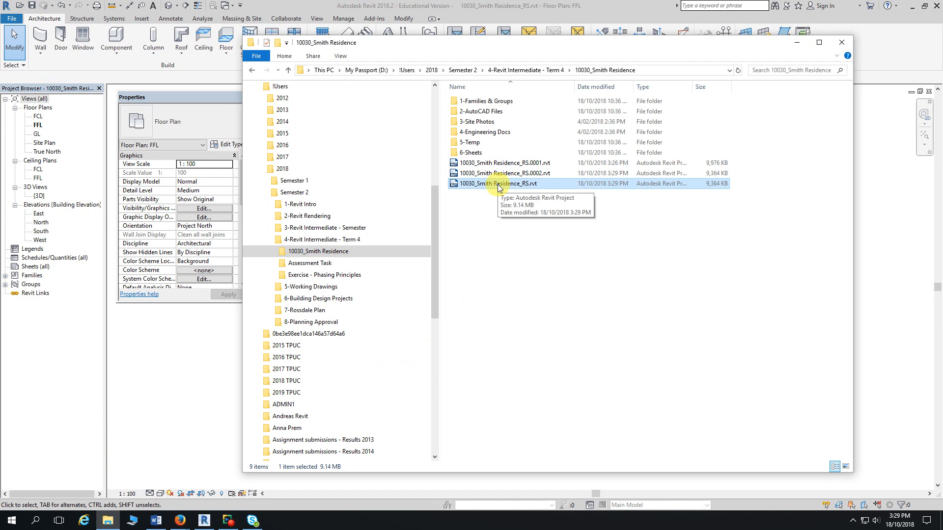
pyautogui.click(505, 168)
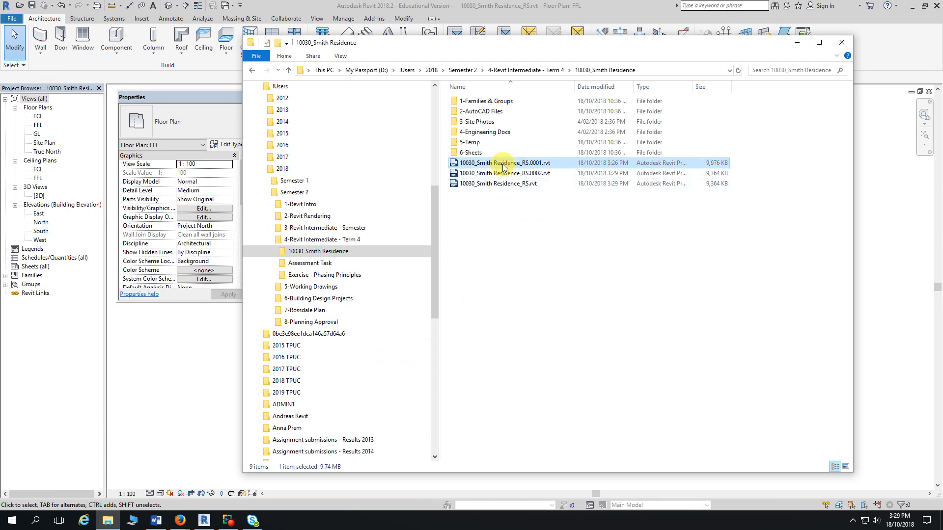
pyautogui.click(504, 174)
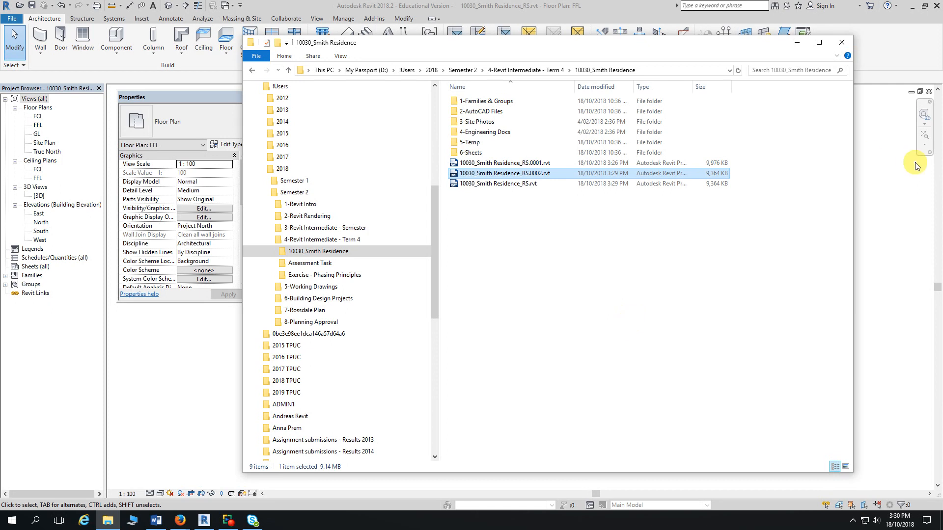
# Step: Return to Revit and open the default 3D view of the house
pyautogui.click(893, 173)
pyautogui.scroll(1, 413, 269)
pyautogui.moveTo(418, 229); pyautogui.dragTo(460, 234, button='middle')
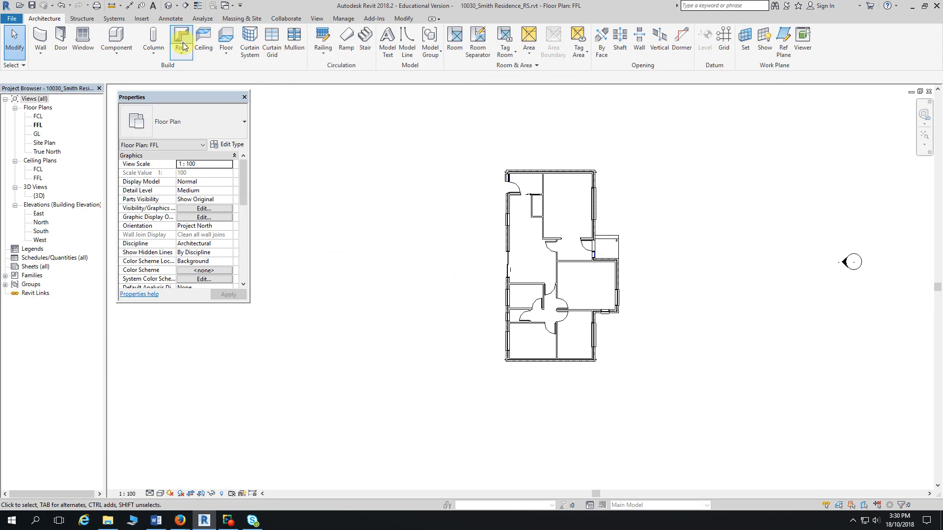
pyautogui.click(168, 6)
pyautogui.keyDown('shift'); pyautogui.moveTo(322, 488); pyautogui.dragTo(476, 434, button='middle'); pyautogui.keyUp('shift')
pyautogui.moveTo(554, 464); pyautogui.dragTo(667, 454)
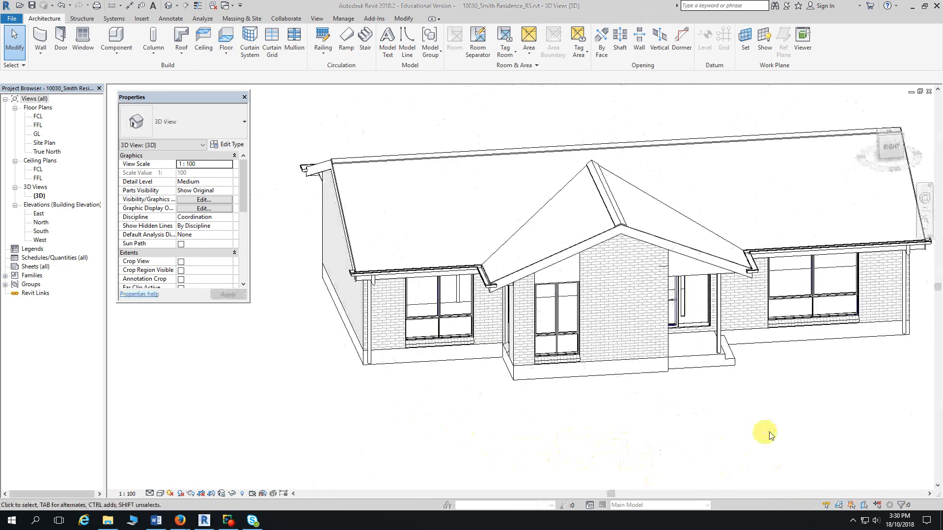
pyautogui.keyDown('shift'); pyautogui.moveTo(765, 403); pyautogui.dragTo(632, 411, button='middle'); pyautogui.keyUp('shift')
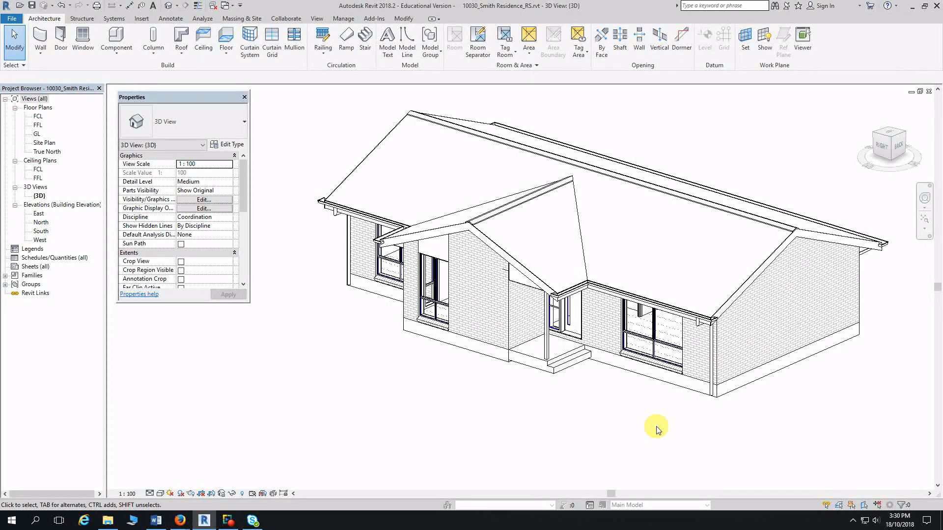
pyautogui.scroll(-2, 658, 429)
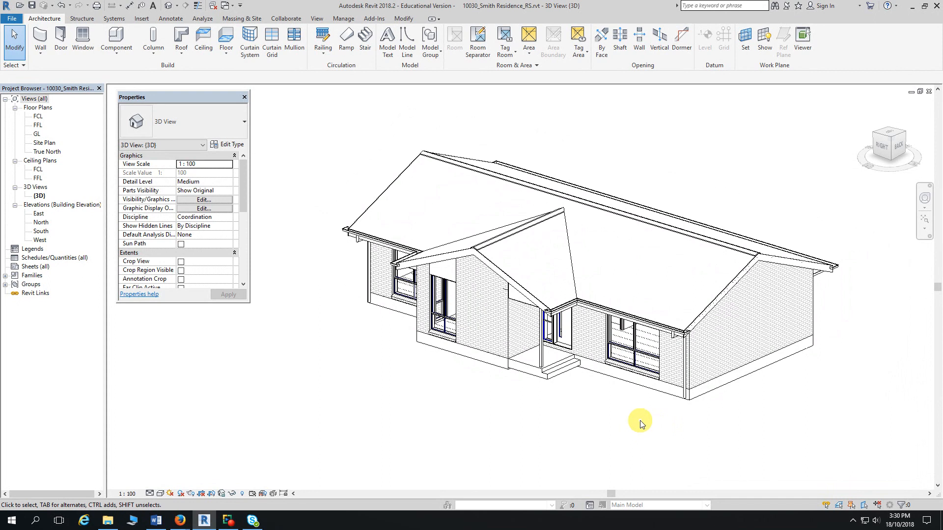
# Step: Review the FFL, GL and FCL floor plans listed in the Project Browser without opening them
pyautogui.click(38, 124)
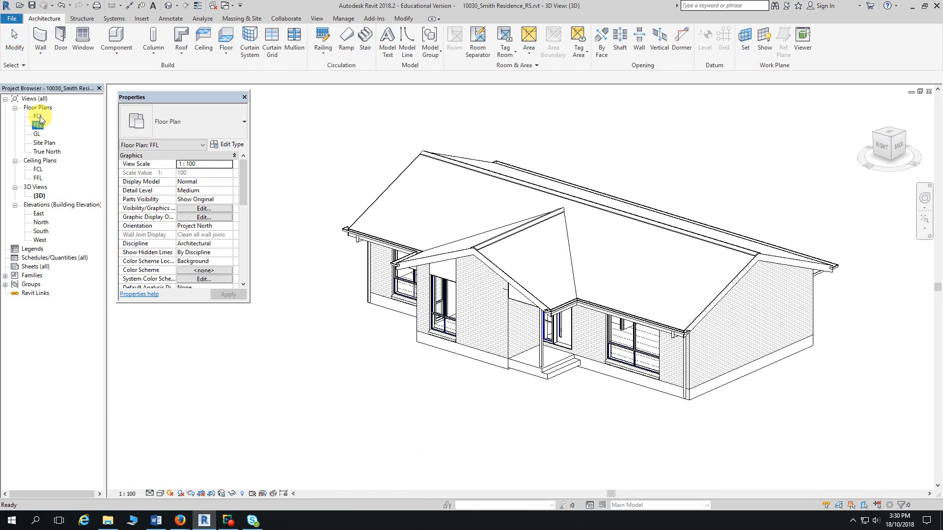
pyautogui.click(42, 126)
pyautogui.click(38, 133)
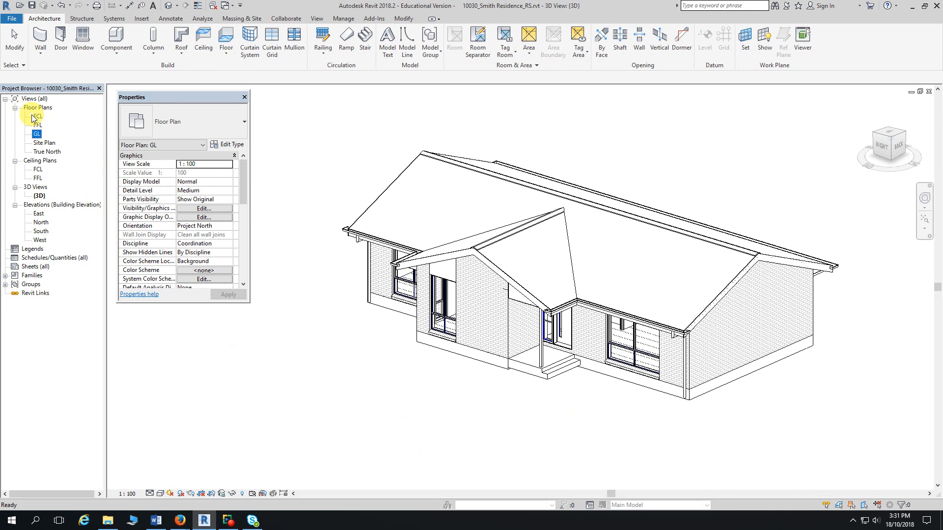
pyautogui.click(38, 117)
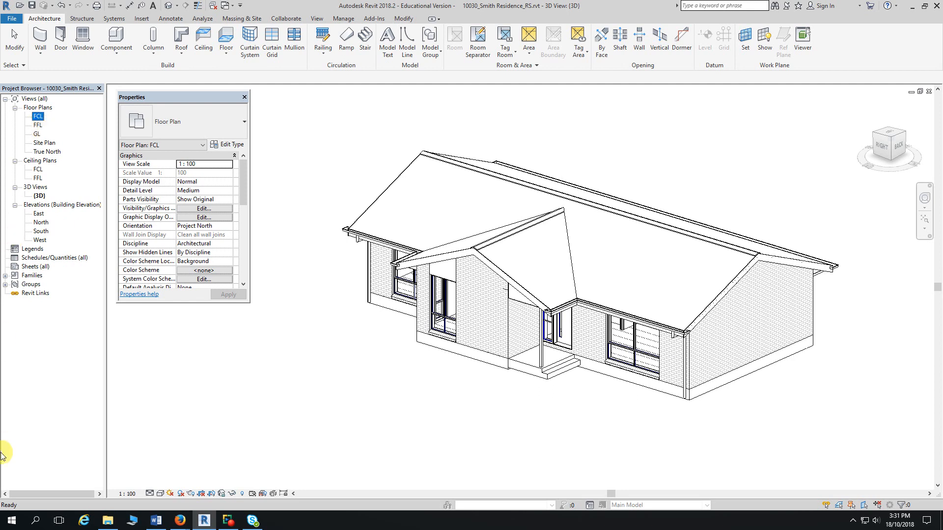
# Step: Switch to the assessment task PDF in Firefox and read section 4.1, Review current Phase conditions, under Project Setup (Phasing)
pyautogui.click(180, 520)
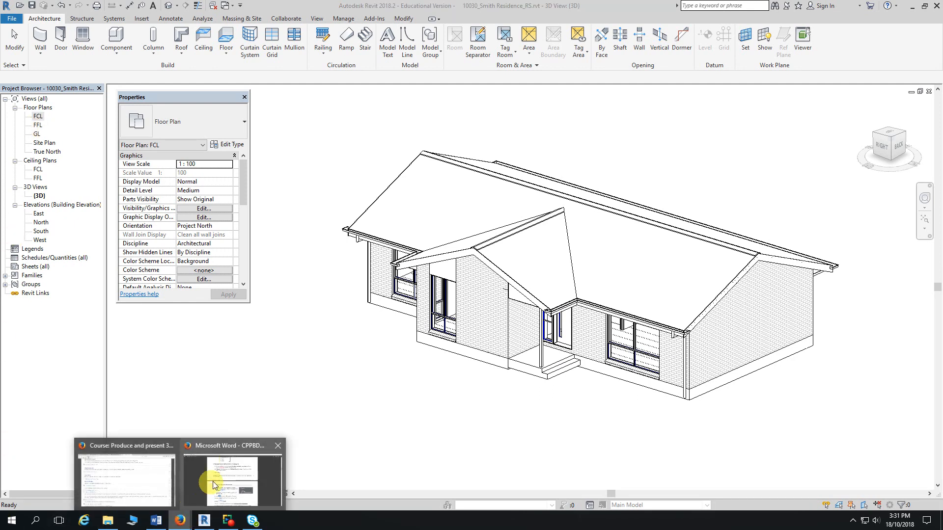
pyautogui.click(205, 490)
pyautogui.scroll(-5, 270, 344)
pyautogui.scroll(-5, 274, 347)
pyautogui.scroll(-1, 274, 345)
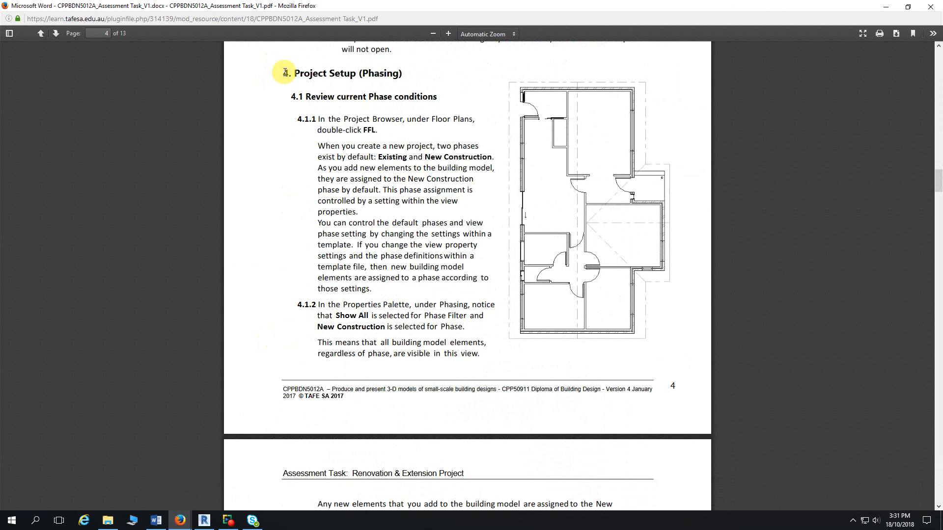
pyautogui.doubleClick(285, 73)
pyautogui.click(274, 210)
# Step: Read on through steps 4.1.3 to 4.1.5 and section 4.2, Change the phase of existing building model elements
pyautogui.scroll(-5, 275, 209)
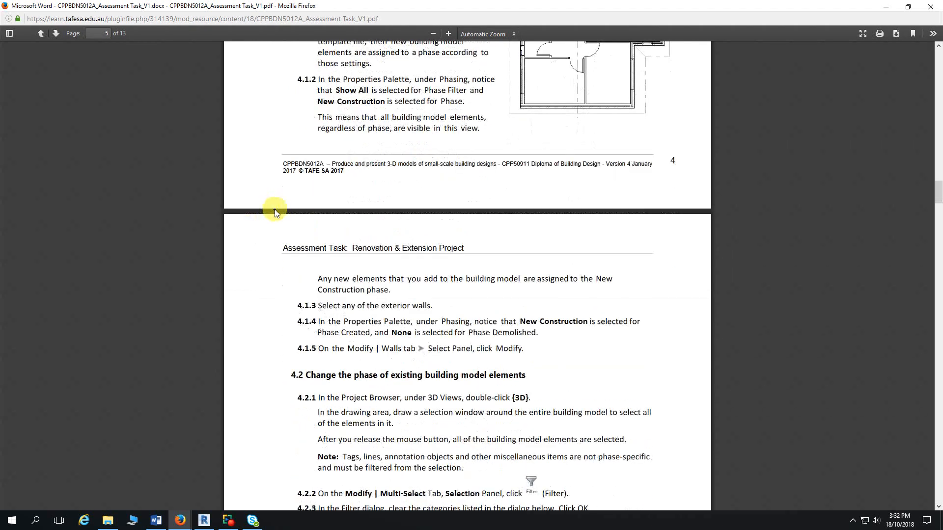
pyautogui.scroll(-3, 275, 212)
pyautogui.scroll(-3, 282, 226)
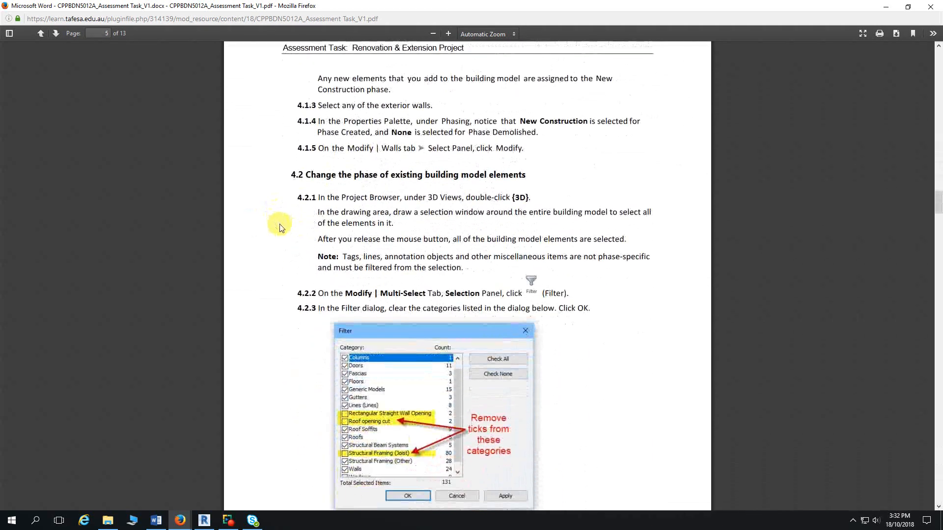
pyautogui.scroll(-1, 289, 222)
pyautogui.moveTo(292, 128); pyautogui.dragTo(300, 127)
pyautogui.click(301, 130)
pyautogui.scroll(-2, 291, 134)
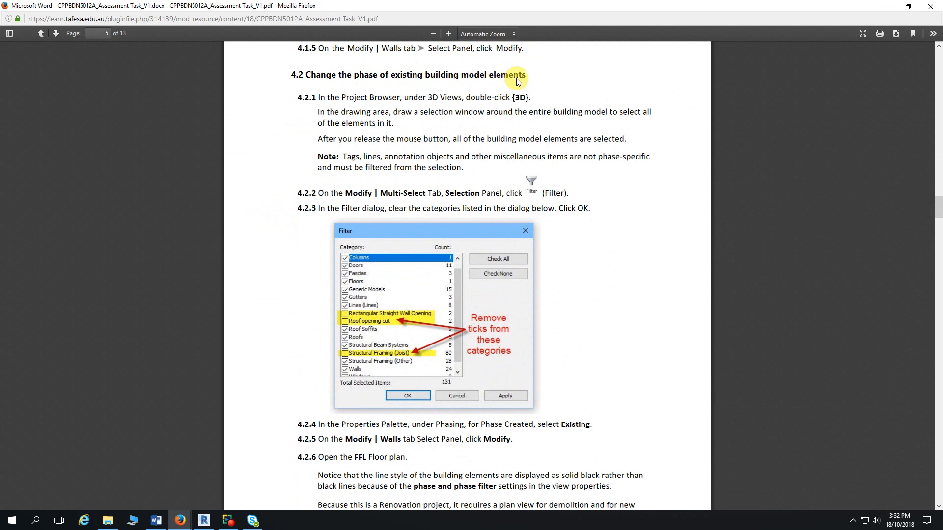
pyautogui.scroll(-1, 596, 301)
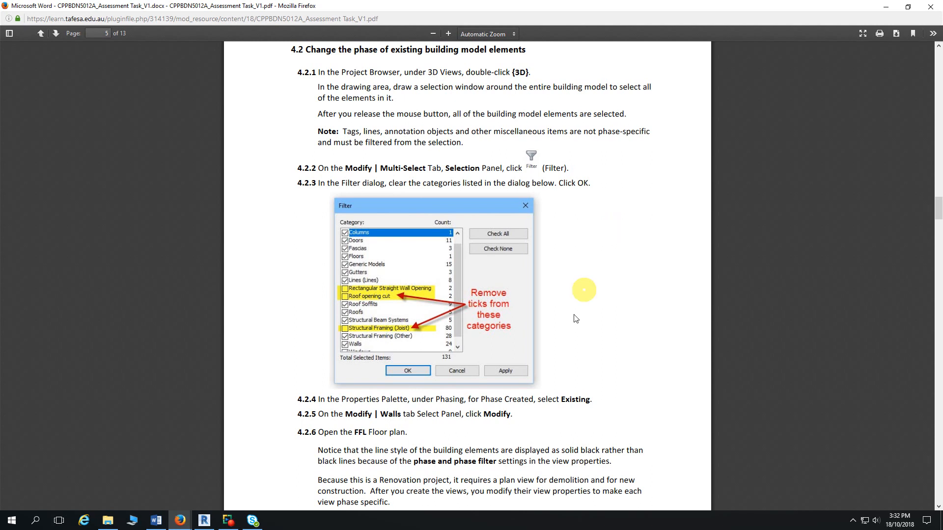
# Step: Switch to Revit and select all elements of the building model in the 3D view with one selection window
pyautogui.click(205, 522)
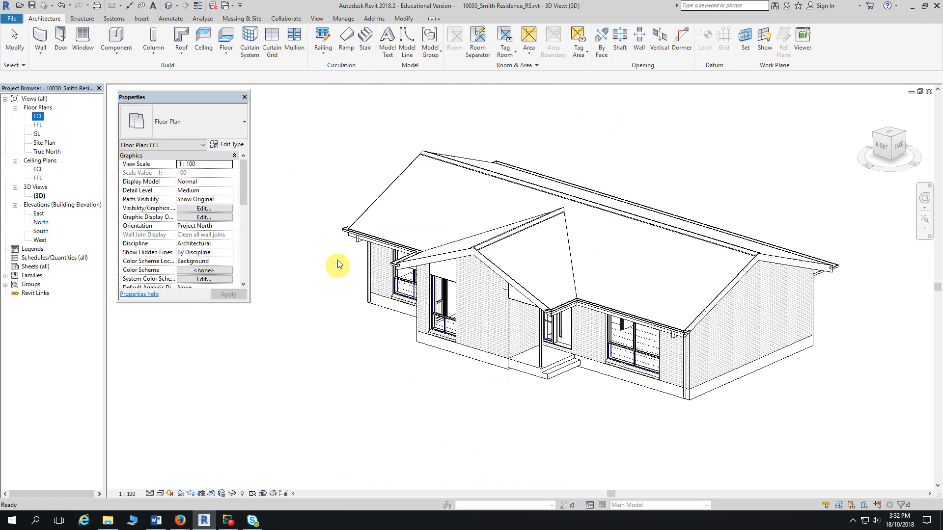
pyautogui.click(306, 128)
pyautogui.moveTo(281, 119); pyautogui.dragTo(850, 429)
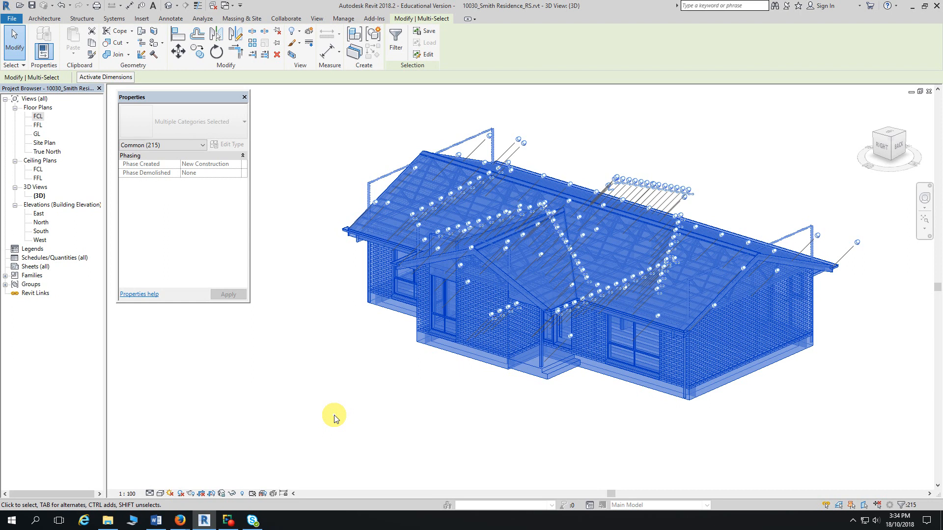
# Step: In the assessment task PDF, check steps 4.2.2 to 4.2.6 for the filter categories to clear and the phase to assign
pyautogui.click(180, 522)
pyautogui.click(233, 479)
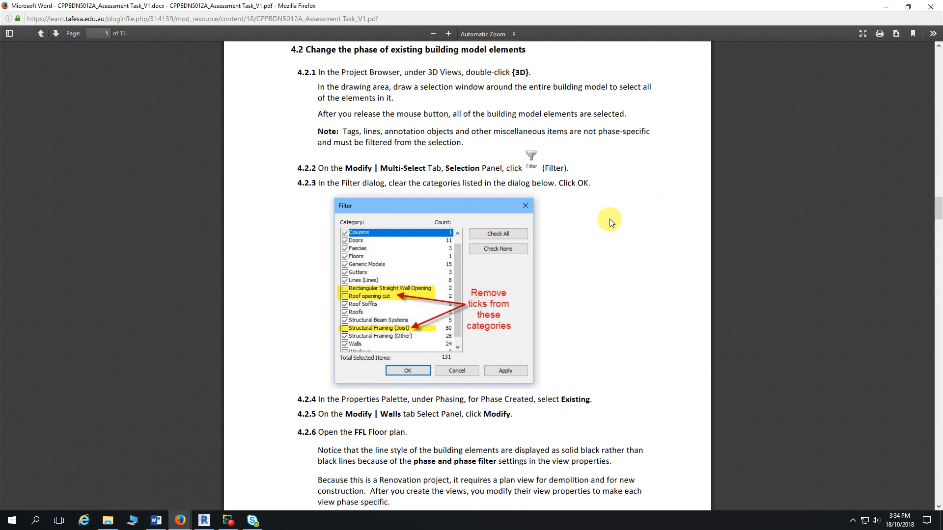
pyautogui.scroll(-2, 608, 222)
pyautogui.scroll(-1, 608, 222)
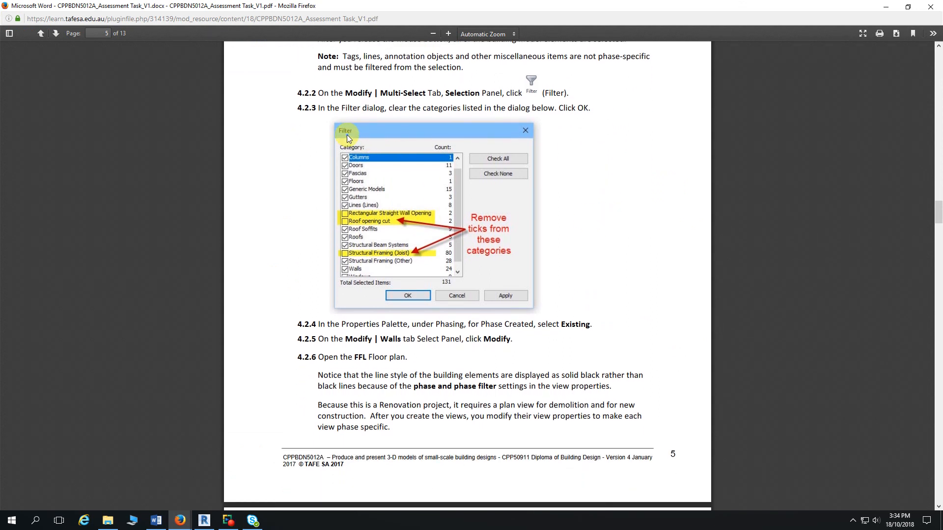
pyautogui.scroll(-2, 346, 133)
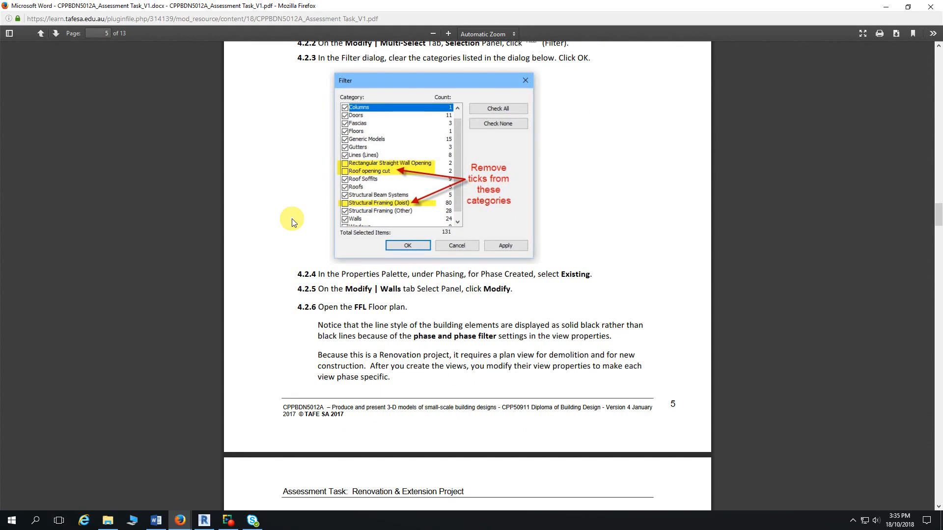
pyautogui.scroll(1, 292, 219)
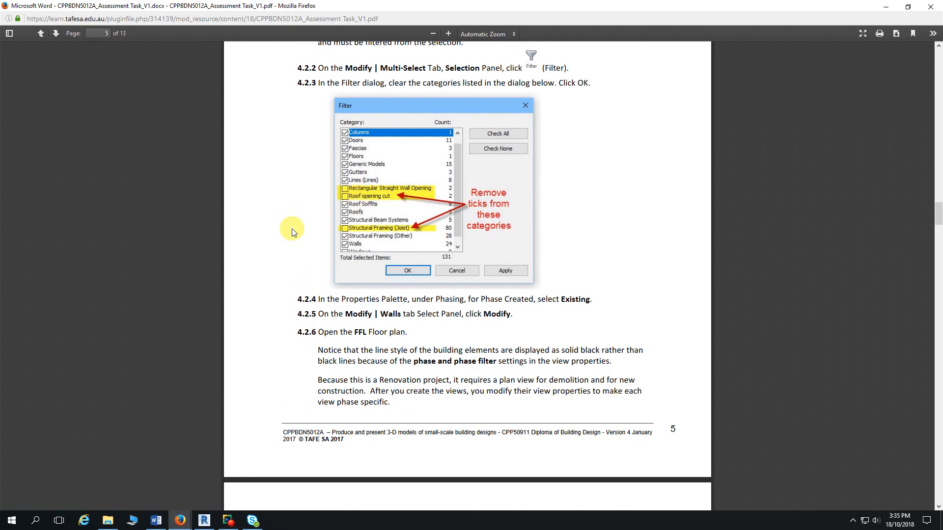
# Step: In Revit, filter Structural Framing (Joist), Rectangular Straight Wall Opening and Roof opening cut out of the building selection
pyautogui.hotkey('alt', 'Tab')
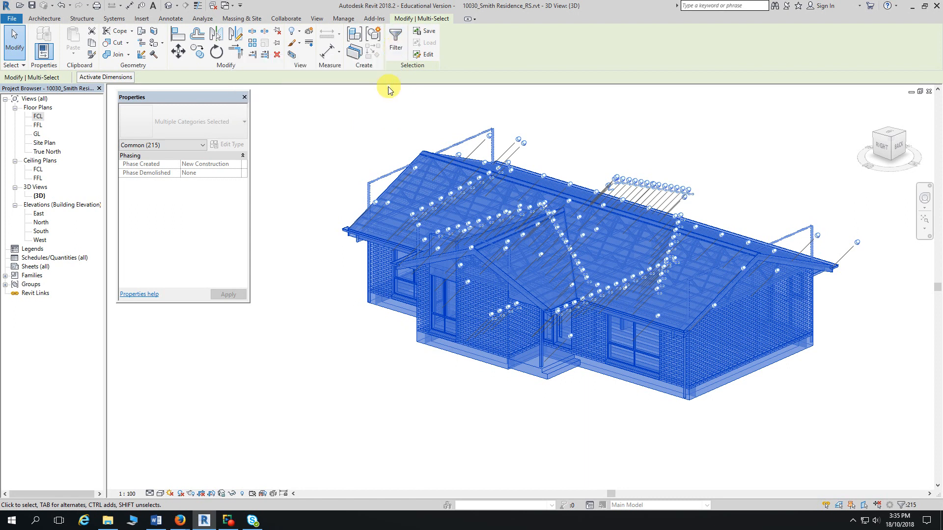
pyautogui.click(394, 40)
pyautogui.moveTo(713, 34); pyautogui.dragTo(511, 28)
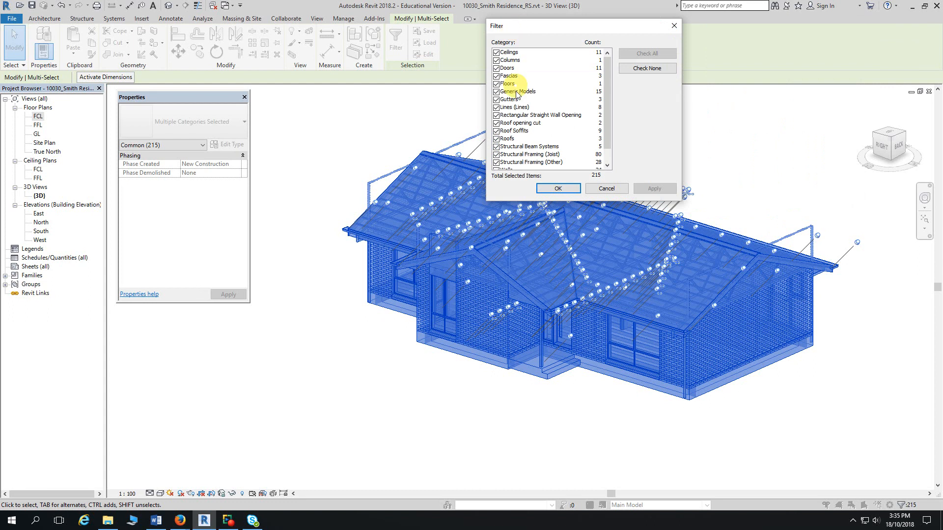
pyautogui.scroll(-1, 612, 118)
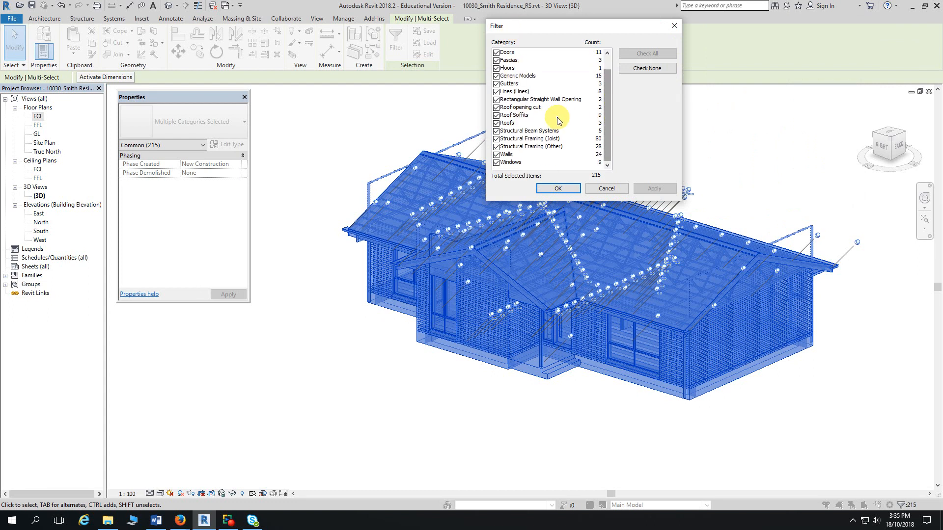
pyautogui.hotkey('alt', 'Tab')
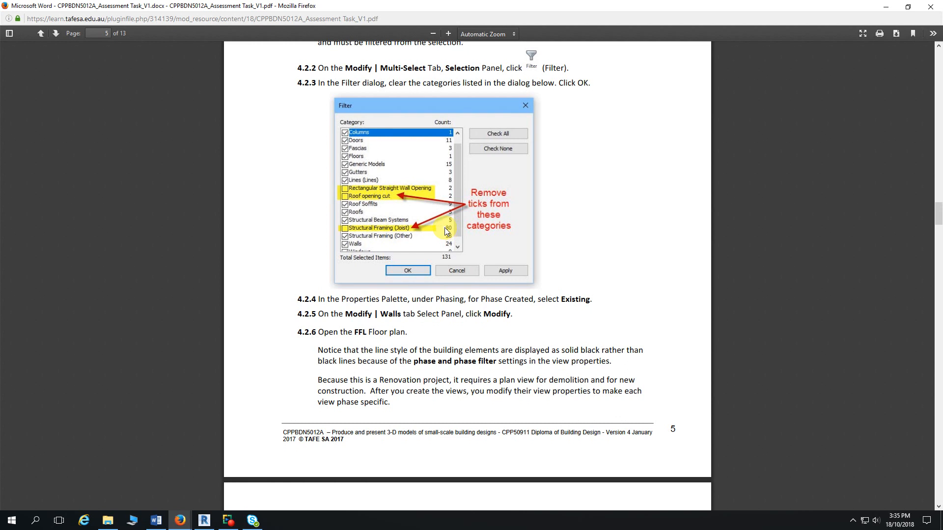
pyautogui.hotkey('alt', 'Tab')
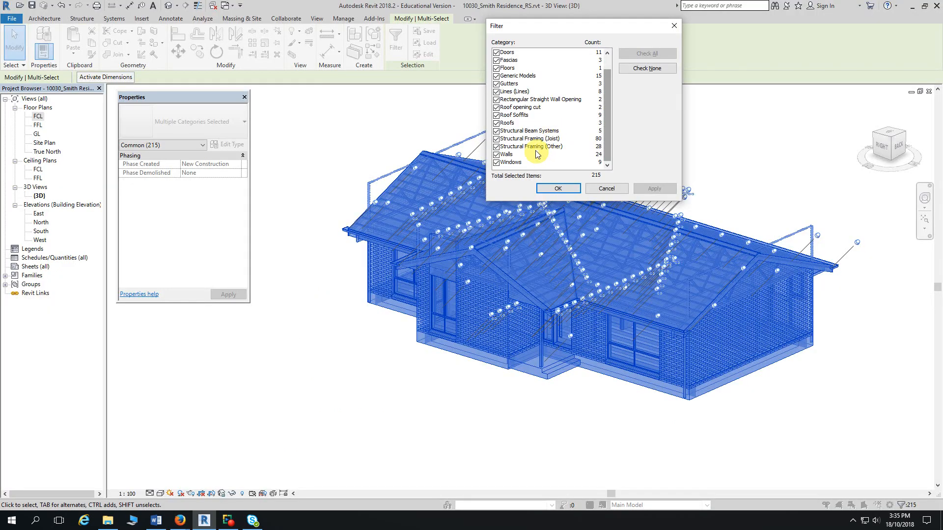
pyautogui.click(496, 139)
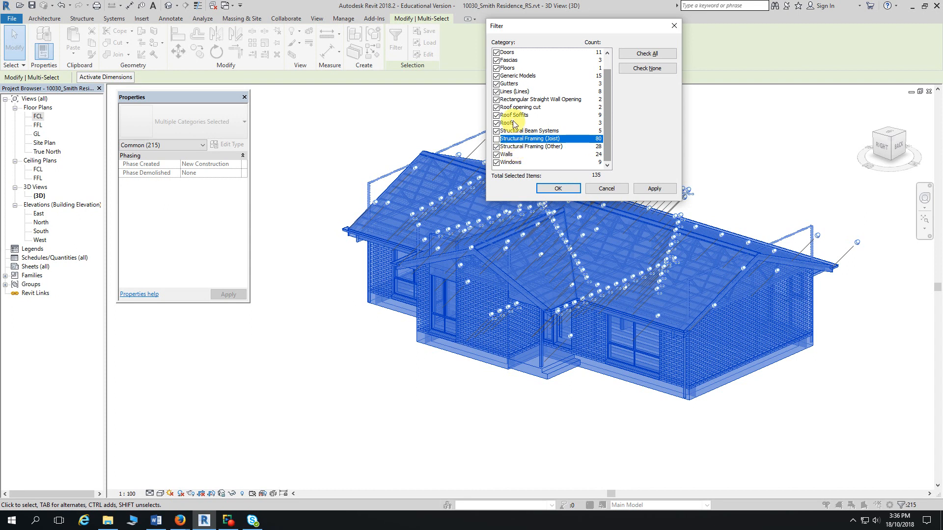
pyautogui.click(496, 100)
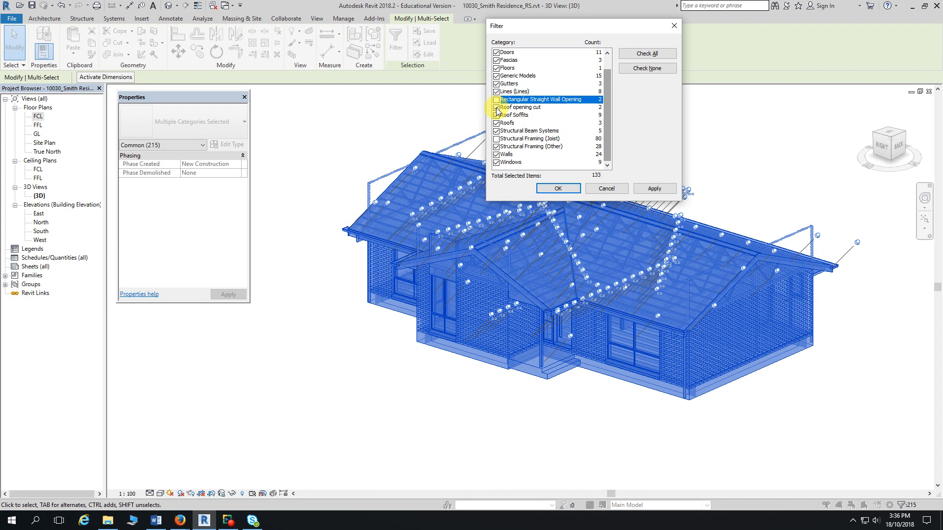
pyautogui.click(496, 108)
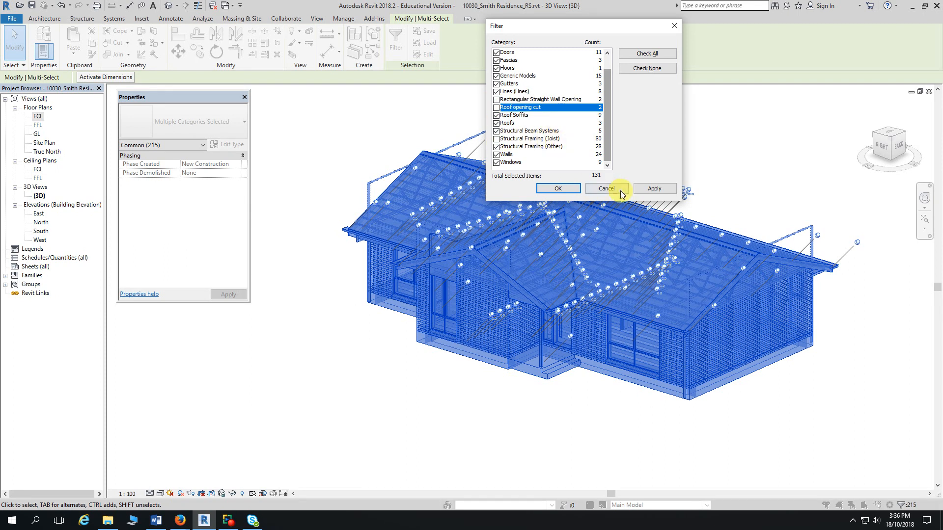
pyautogui.click(654, 191)
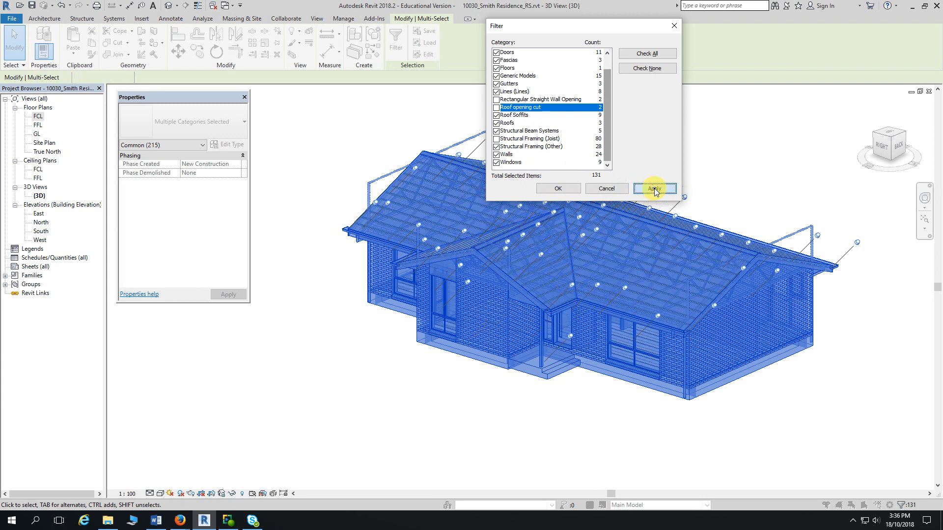
pyautogui.click(560, 189)
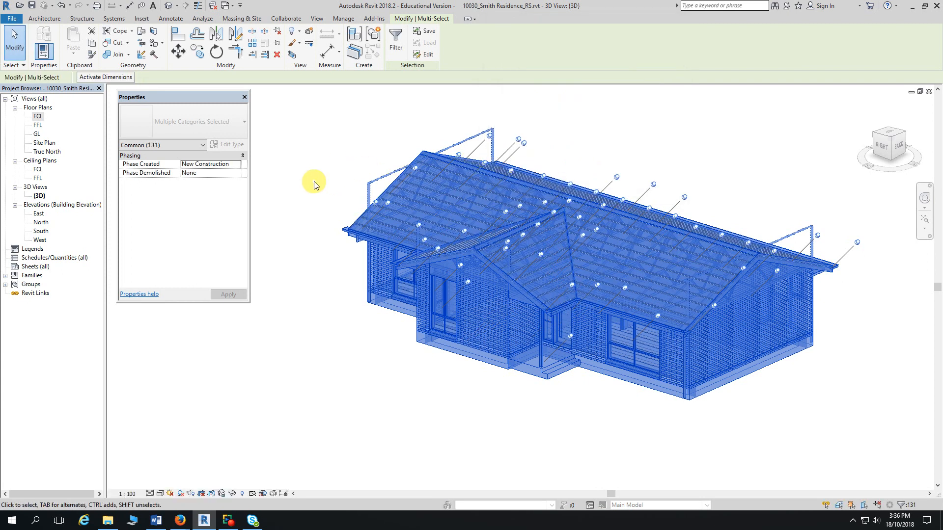
# Step: Set Phase Created to Existing for the filtered building elements
pyautogui.click(239, 167)
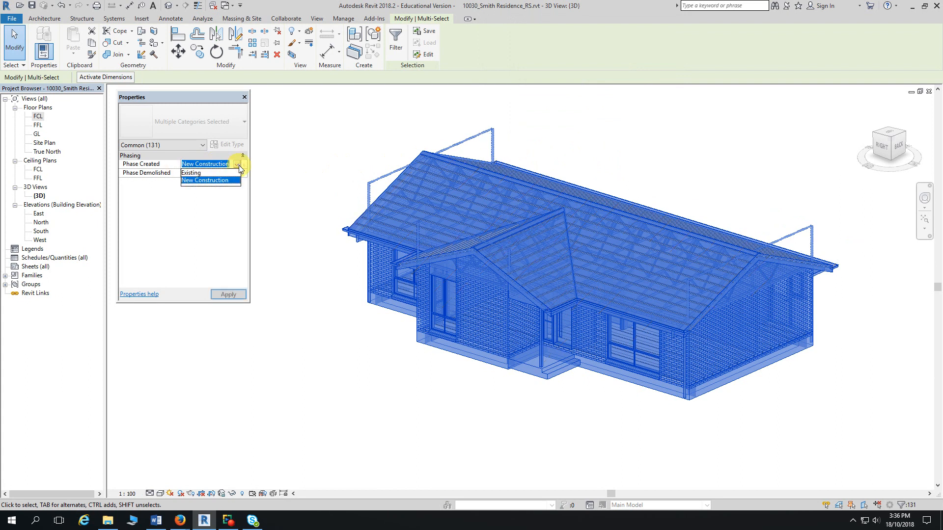
pyautogui.click(211, 173)
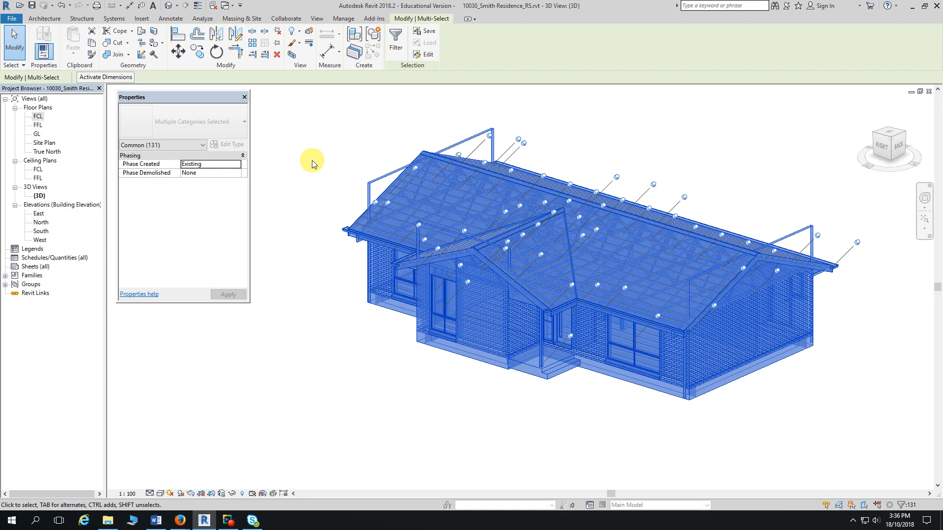
# Step: Clear the selection and preview the 3D view in Consistent Colors, returning it to the Hidden Line visual style
pyautogui.click(312, 161)
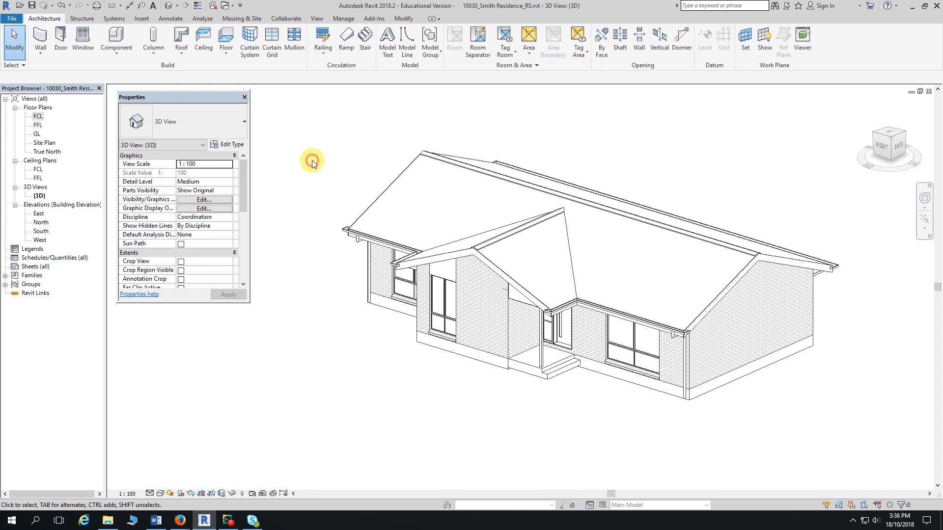
pyautogui.click(162, 493)
pyautogui.click(194, 462)
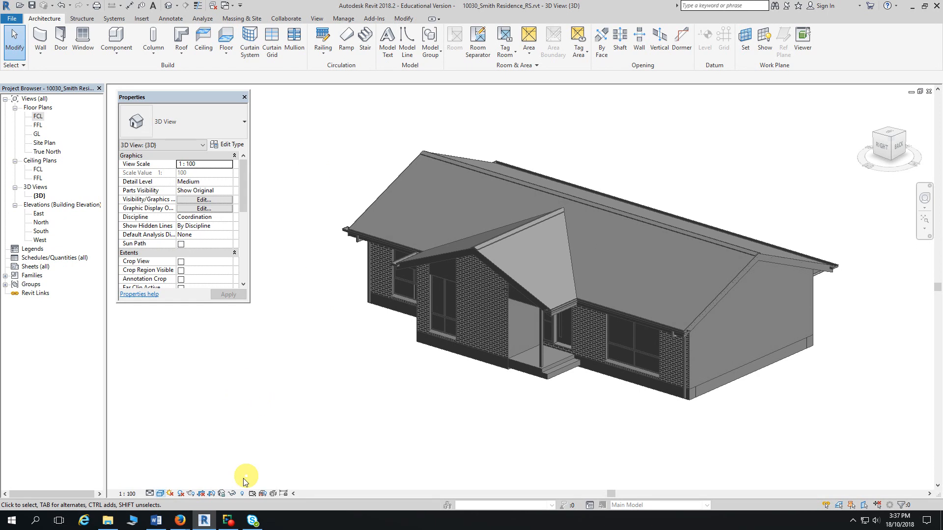
pyautogui.click(161, 494)
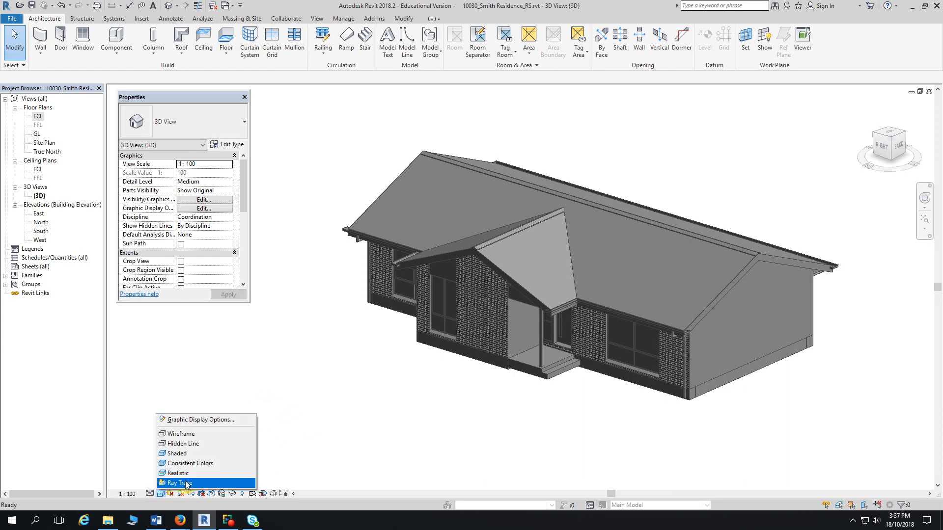
pyautogui.click(193, 445)
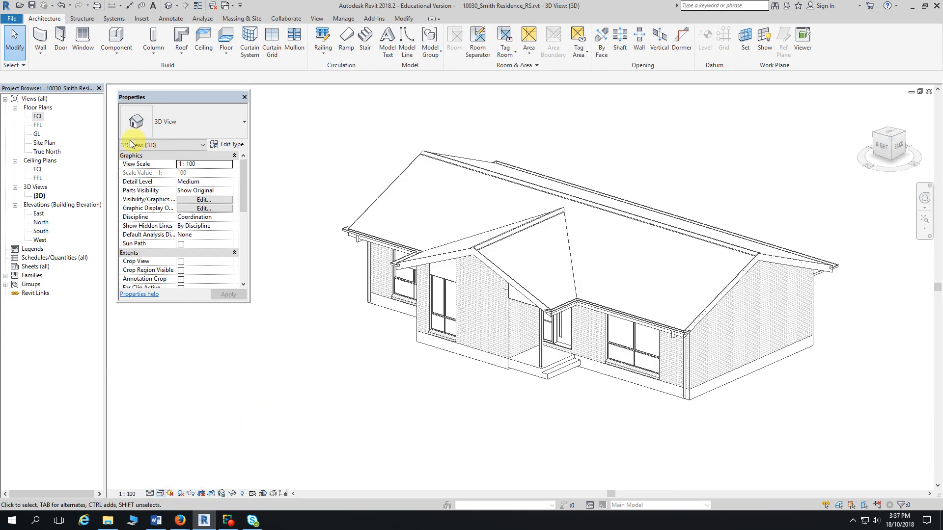
# Step: Open the FFL floor plan and inspect how the building elements are displayed
pyautogui.click(39, 126)
pyautogui.doubleClick(38, 126)
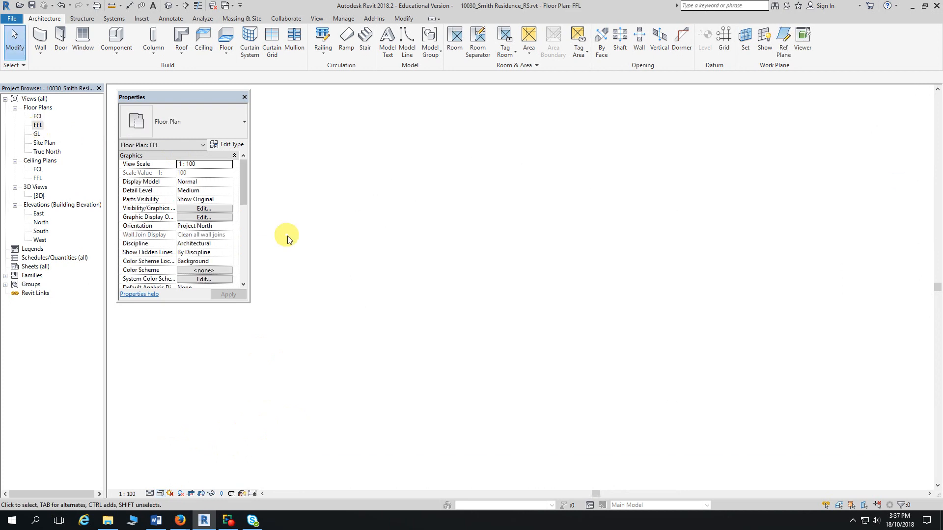
pyautogui.scroll(3, 412, 233)
pyautogui.scroll(-1, 415, 233)
pyautogui.moveTo(435, 230); pyautogui.dragTo(362, 226, button='middle')
pyautogui.scroll(1, 390, 228)
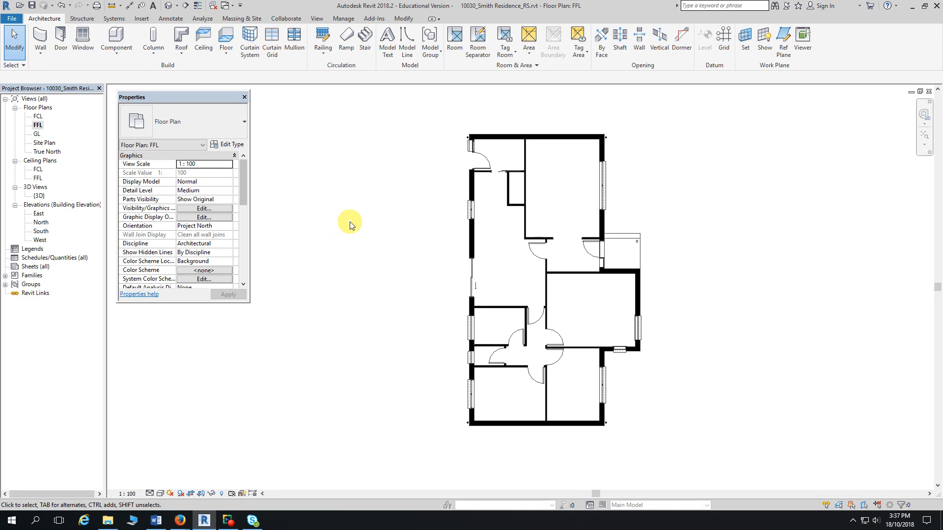
# Step: In the assessment task PDF, check step 4.2.6 and section 4.3 for the phase-specific views to create and their names
pyautogui.click(181, 521)
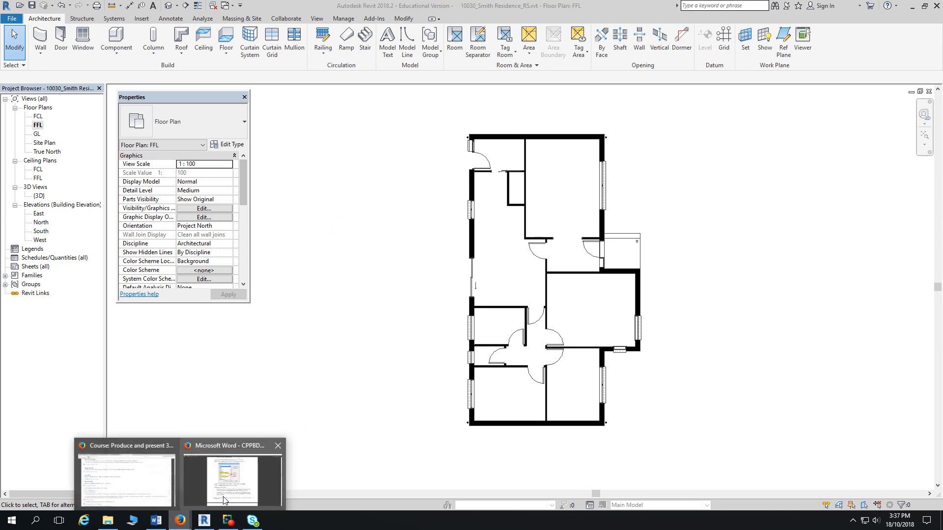
pyautogui.click(236, 474)
pyautogui.scroll(-3, 369, 347)
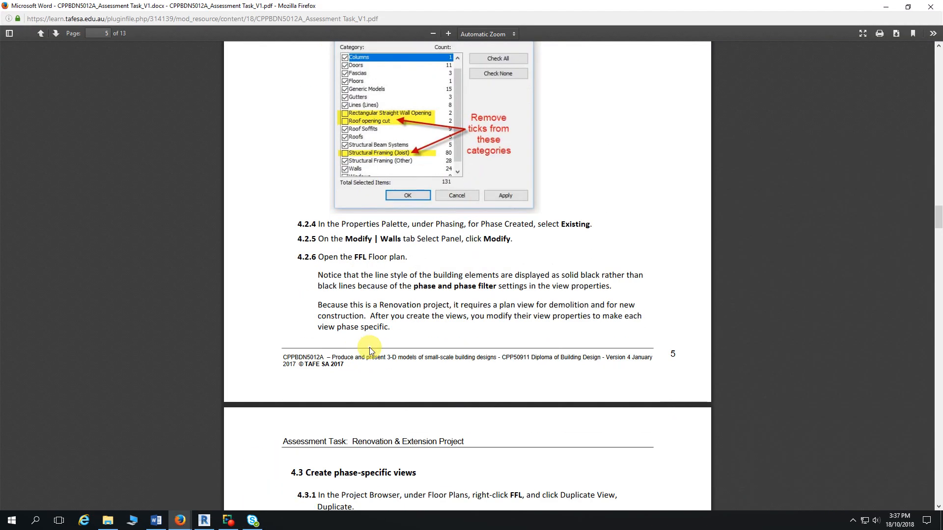
pyautogui.scroll(-1, 371, 347)
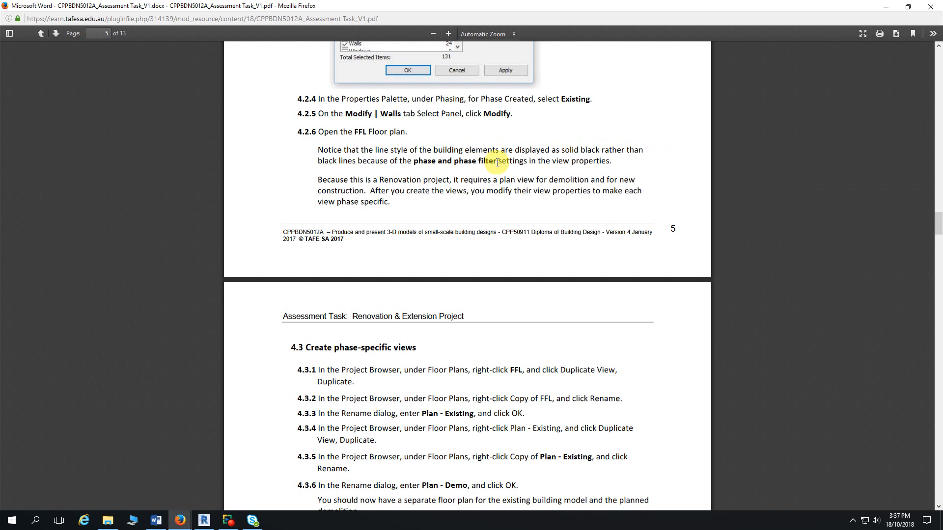
pyautogui.scroll(-2, 499, 176)
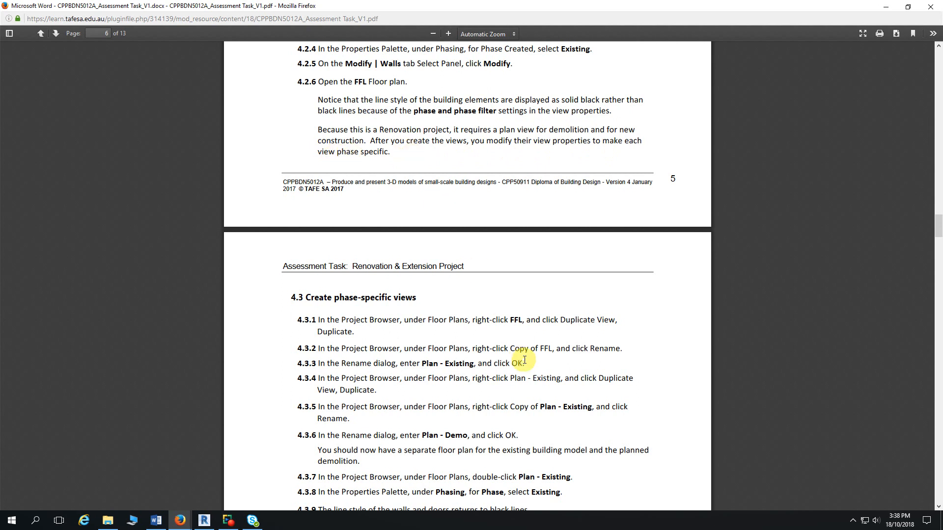
pyautogui.scroll(-3, 520, 383)
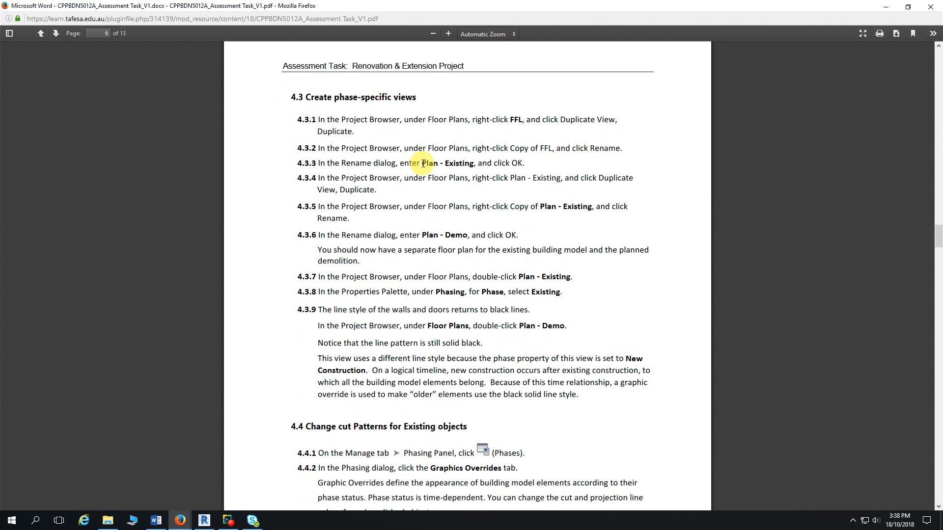
pyautogui.moveTo(421, 163); pyautogui.dragTo(475, 163)
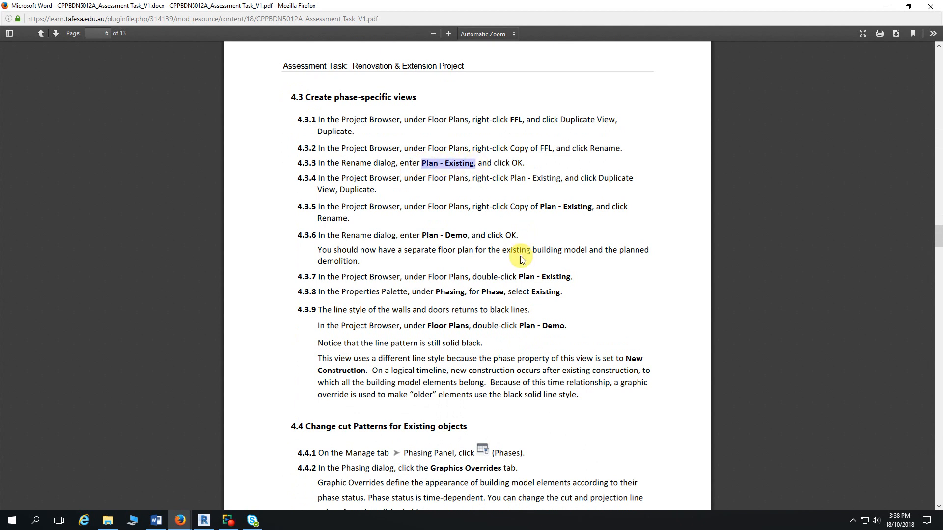
pyautogui.click(433, 235)
pyautogui.moveTo(433, 235); pyautogui.dragTo(467, 235)
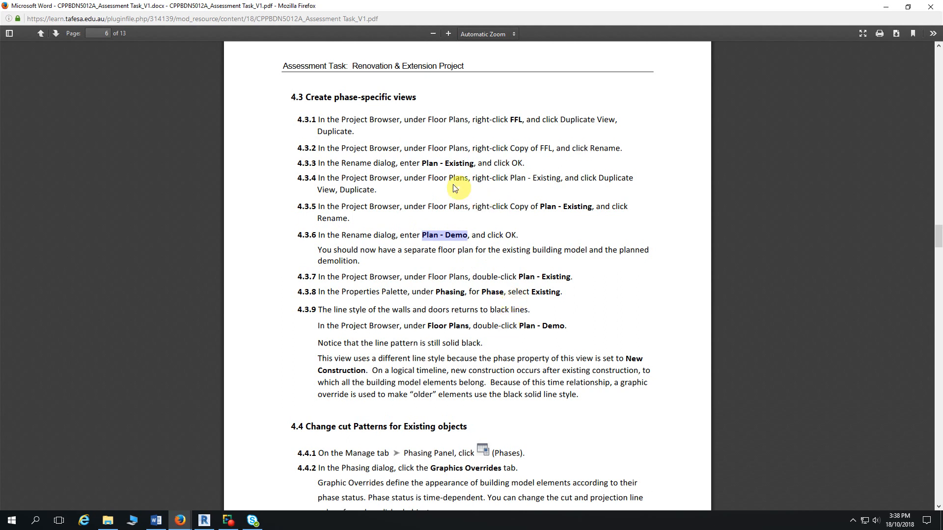
pyautogui.moveTo(420, 163); pyautogui.dragTo(474, 163)
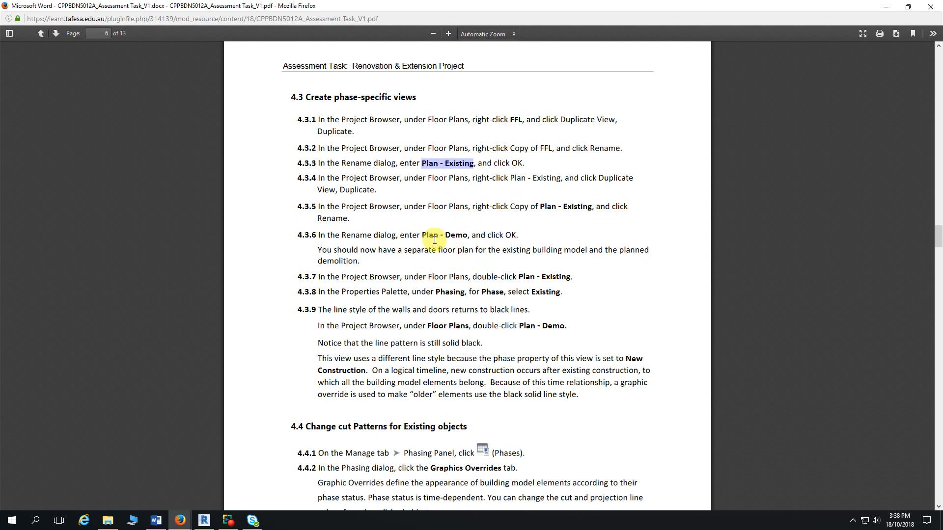
pyautogui.moveTo(423, 236); pyautogui.dragTo(467, 236)
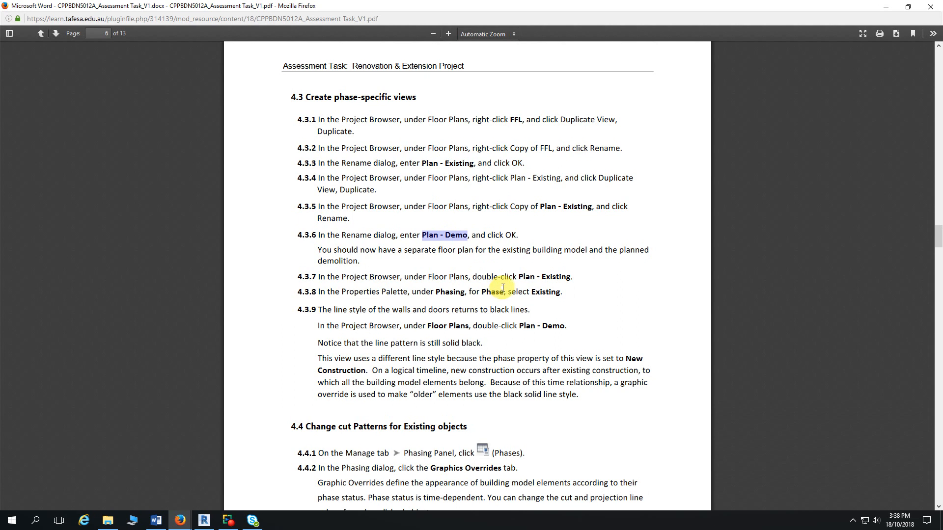
# Step: In Revit, duplicate the FFL floor plan without detailing and rename the copy Plan - Existing
pyautogui.hotkey('alt', 'Tab')
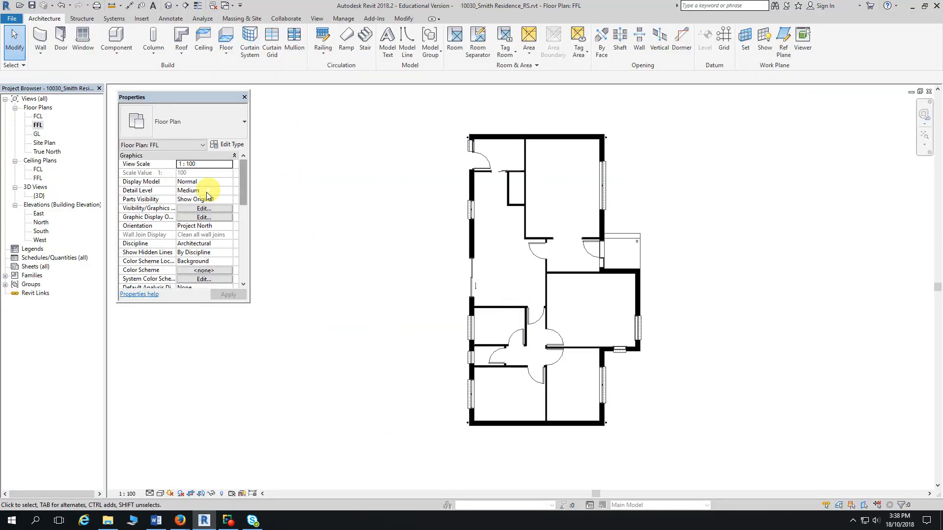
pyautogui.rightClick(39, 126)
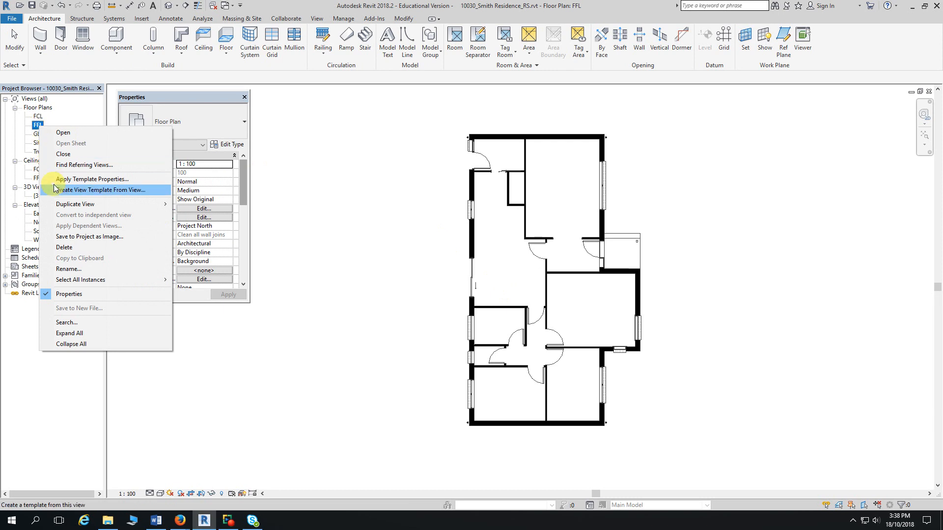
pyautogui.moveTo(69, 204)
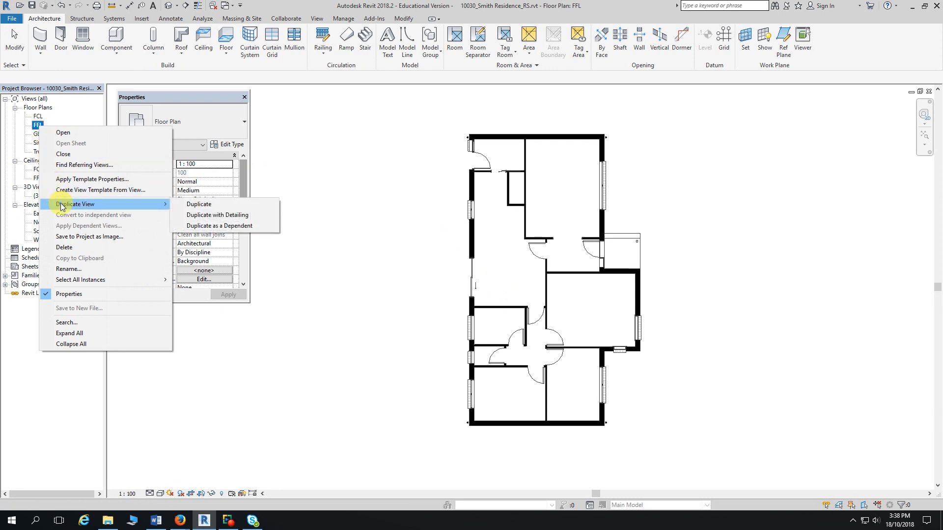
pyautogui.click(222, 204)
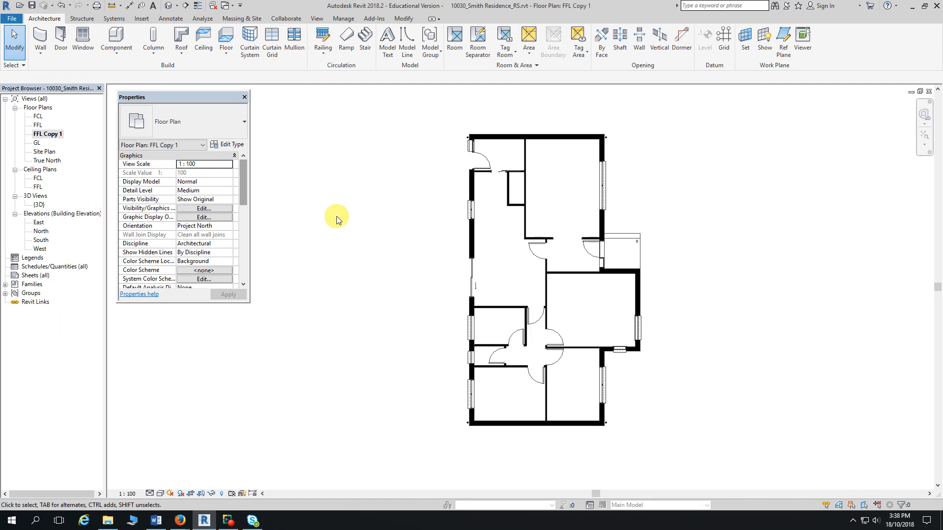
pyautogui.click(47, 134)
pyautogui.click(47, 135)
pyautogui.write('Plan')
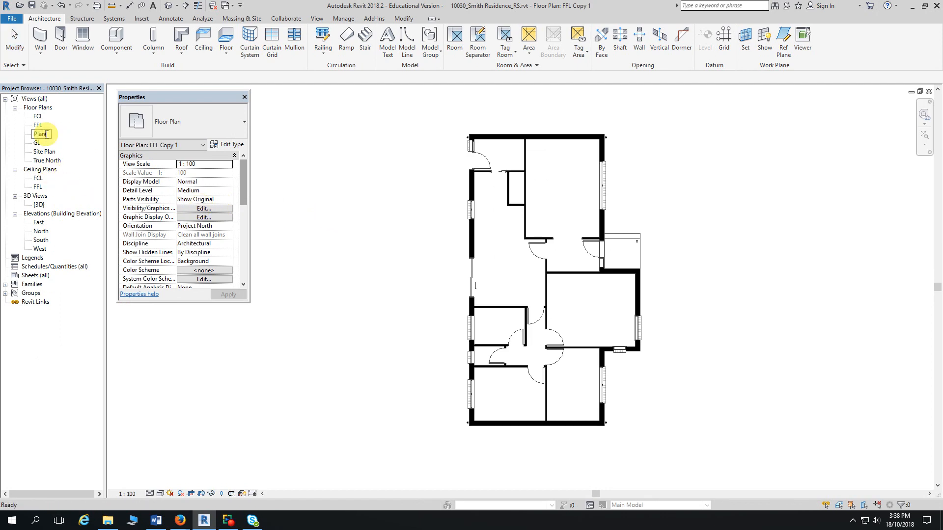
pyautogui.write(' - Existing')
pyautogui.press('Return')
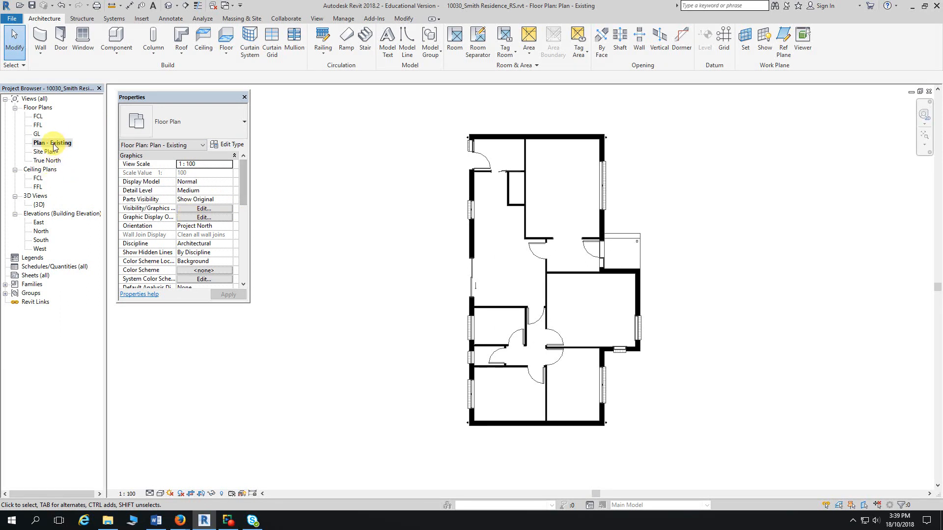
# Step: Duplicate the FFL floor plan again and rename the copy Plan - Demo
pyautogui.rightClick(39, 127)
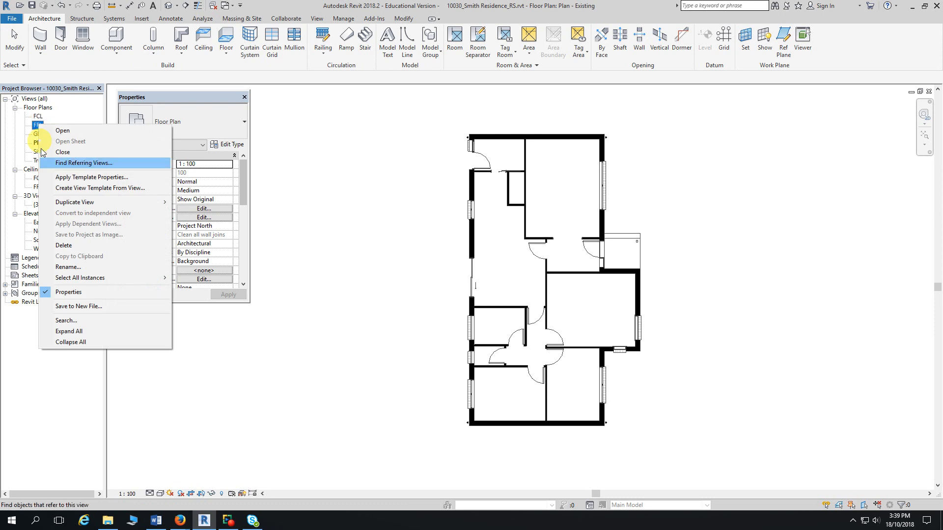
pyautogui.click(248, 203)
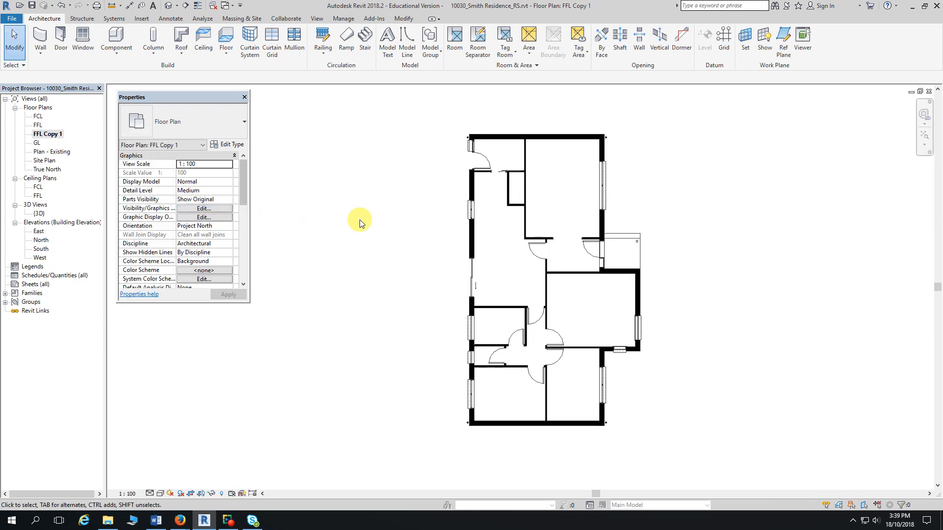
pyautogui.click(51, 136)
pyautogui.click(52, 139)
pyautogui.write('Plan ')
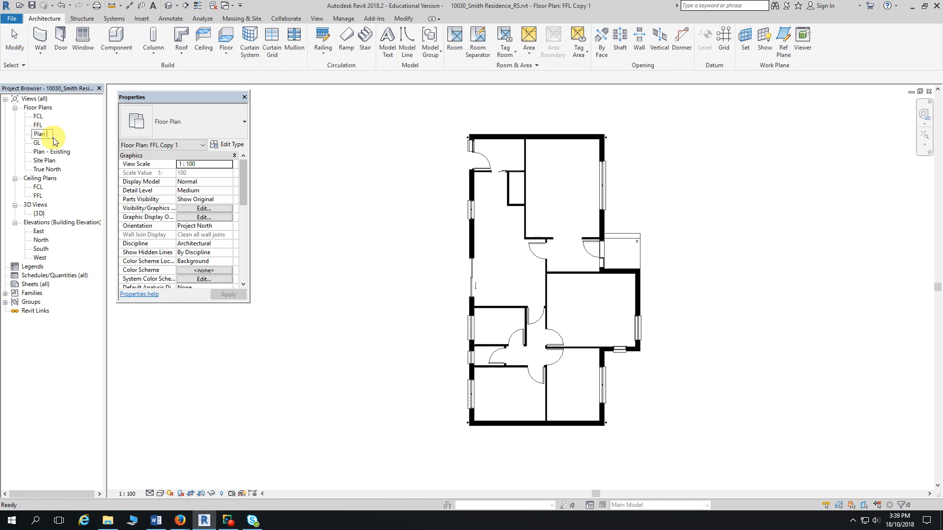
pyautogui.write('- Demo')
pyautogui.click(349, 193)
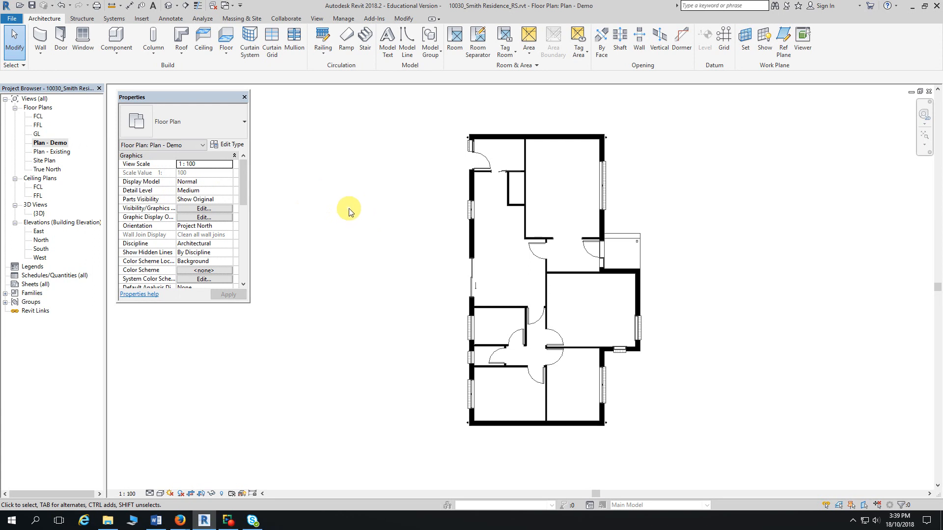
# Step: Set the Phase of the Plan - Existing floor plan view to Existing and turn on Thin Lines
pyautogui.doubleClick(60, 156)
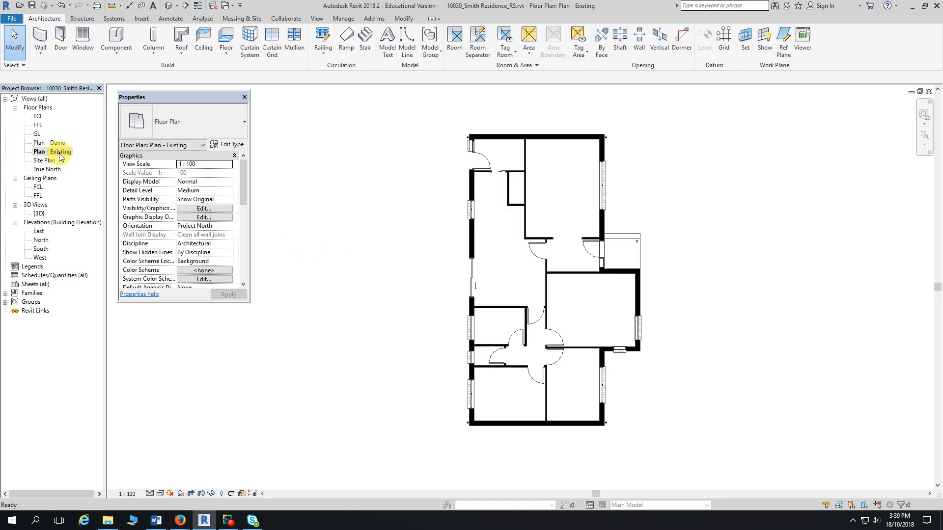
pyautogui.scroll(2, 338, 271)
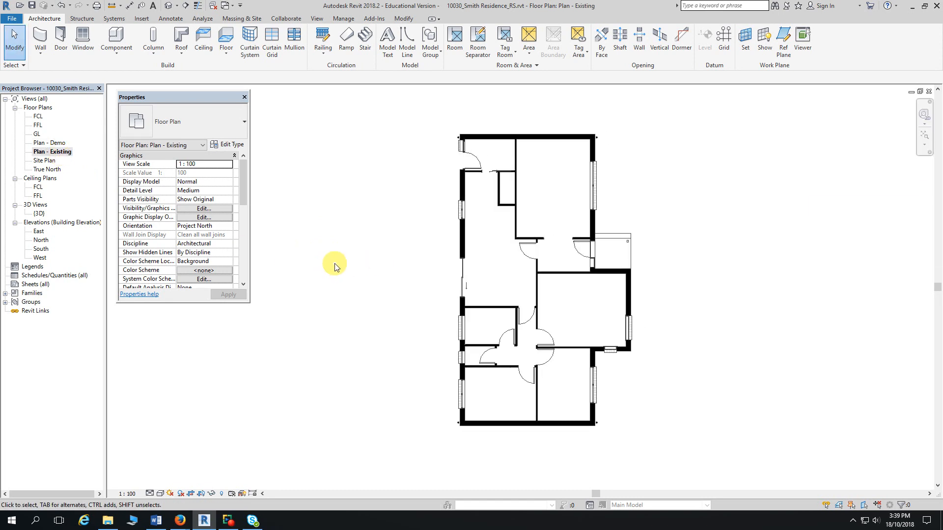
pyautogui.moveTo(339, 269); pyautogui.dragTo(326, 266, button='middle')
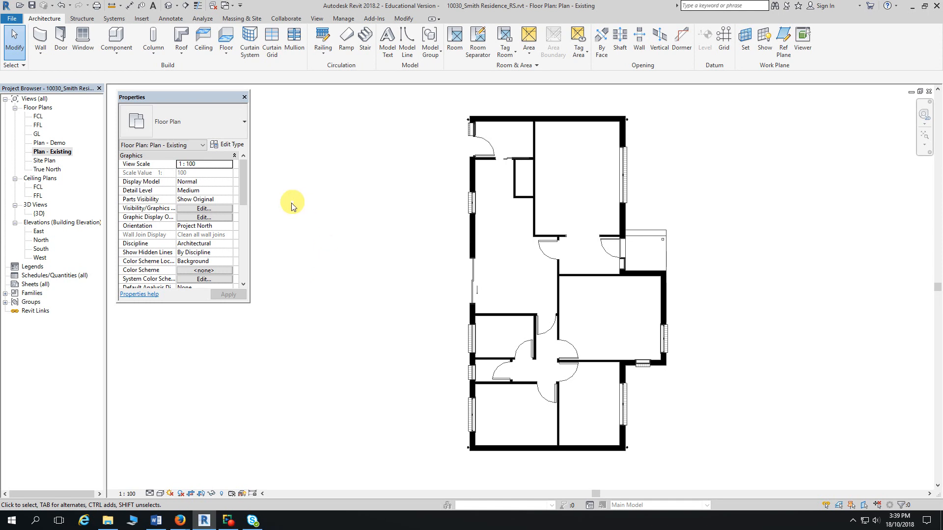
pyautogui.moveTo(245, 179); pyautogui.dragTo(246, 263)
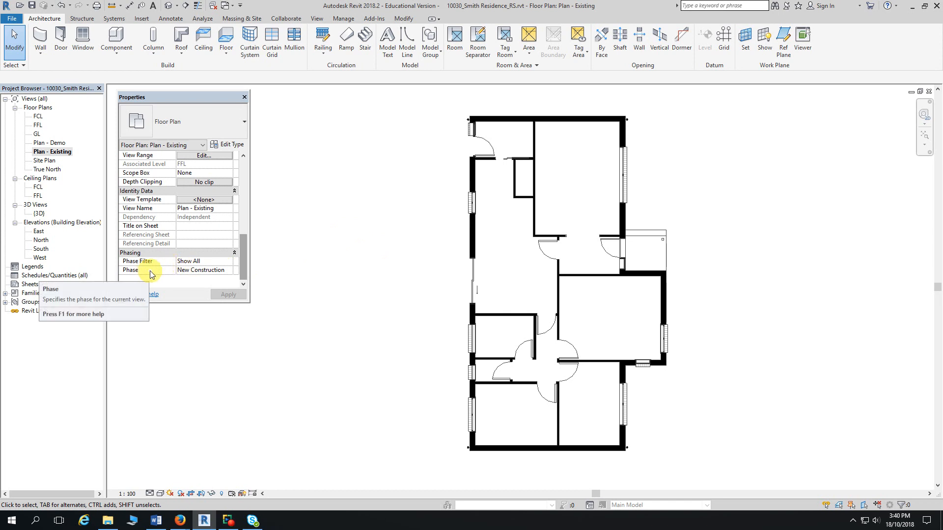
pyautogui.click(231, 271)
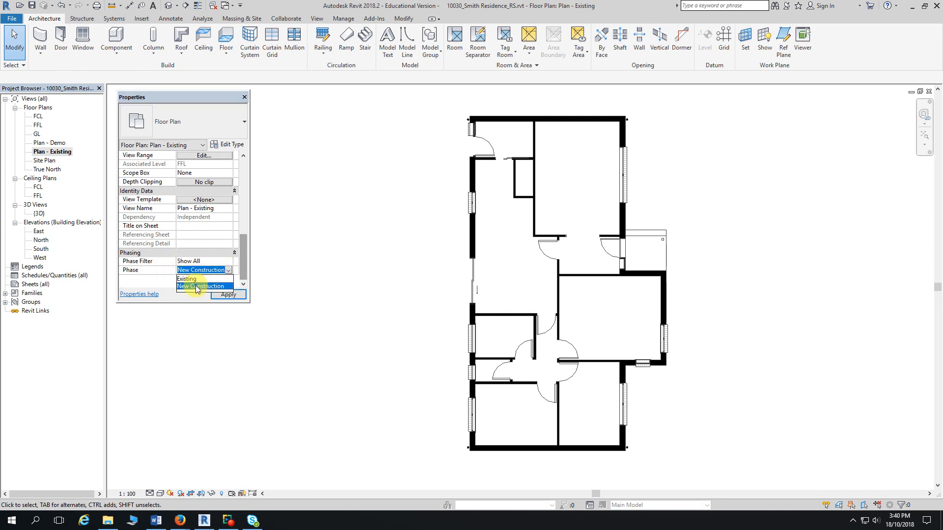
pyautogui.click(189, 279)
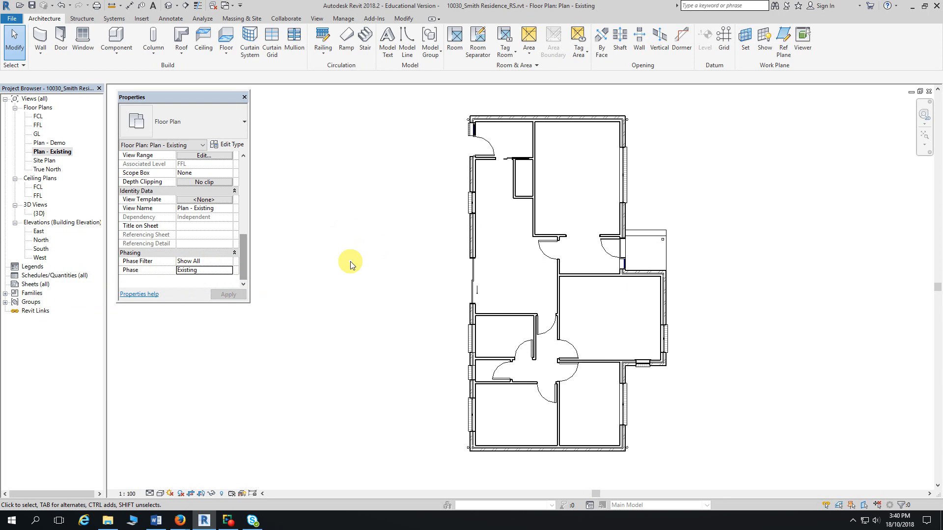
pyautogui.click(198, 6)
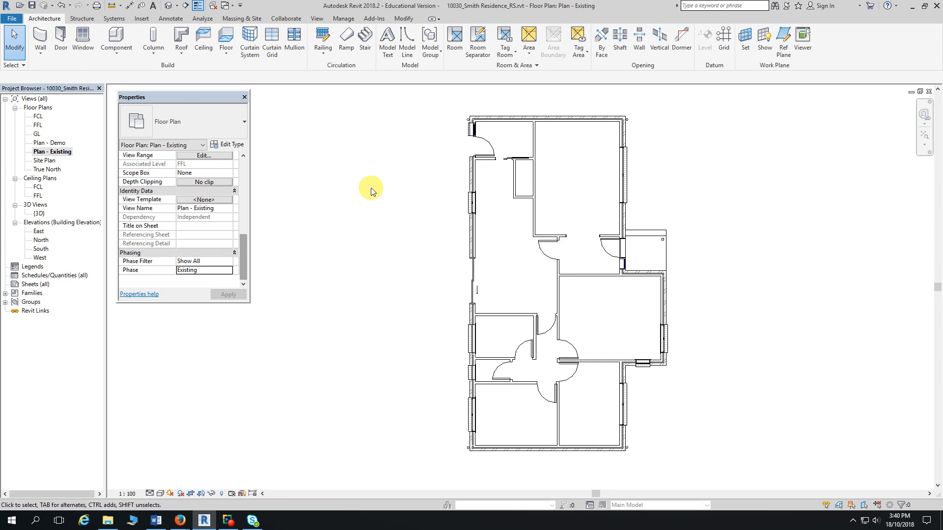
# Step: View the Plan - Demo floor plan and check section 4.4 of the assessment task PDF on changing cut patterns for existing objects
pyautogui.doubleClick(49, 143)
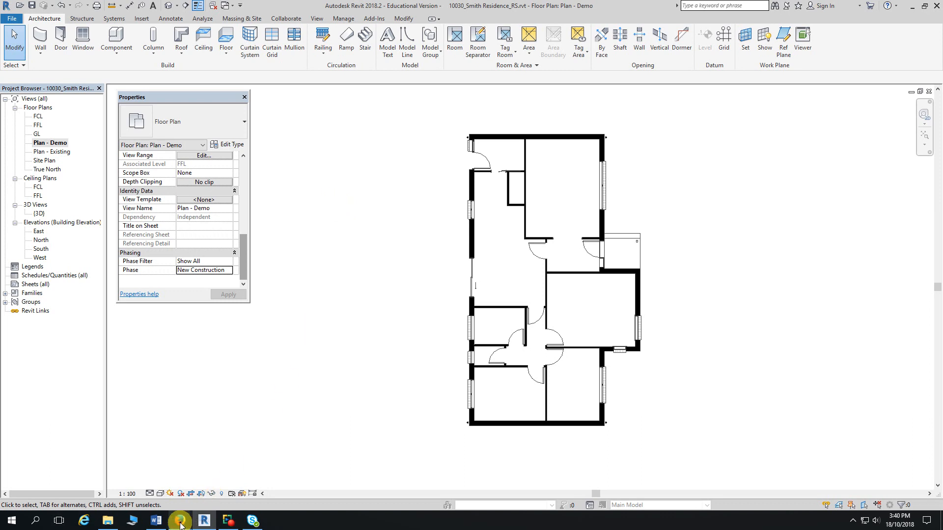
pyautogui.moveTo(180, 524)
pyautogui.click(229, 479)
pyautogui.scroll(-1, 345, 324)
pyautogui.scroll(-4, 345, 323)
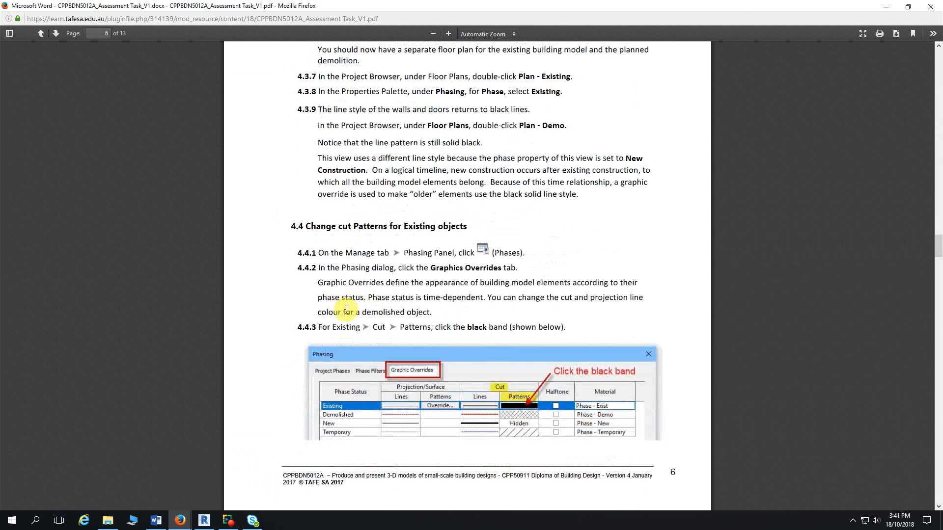
pyautogui.scroll(-2, 347, 309)
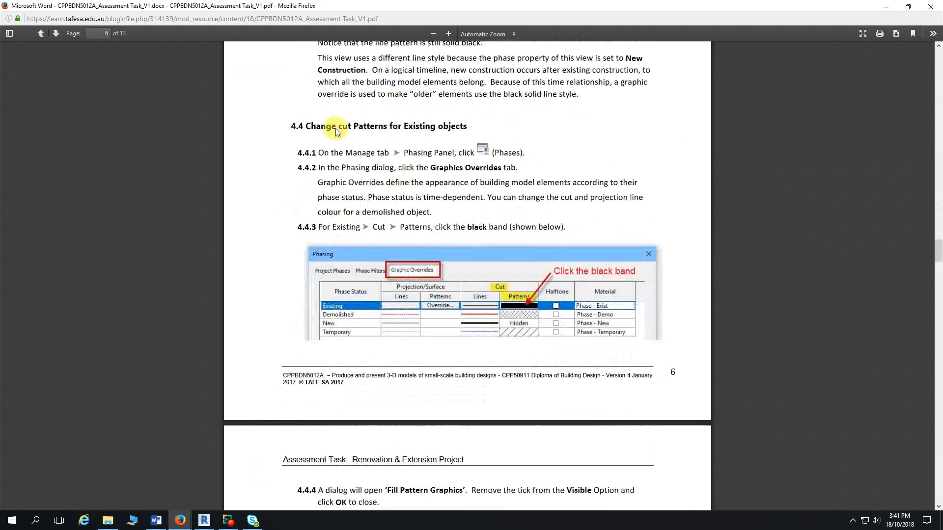
# Step: Read steps 4.4.1 to 4.4.6 of the assessment task PDF on the Existing phase's cut pattern and halftone overrides
pyautogui.scroll(-2, 310, 133)
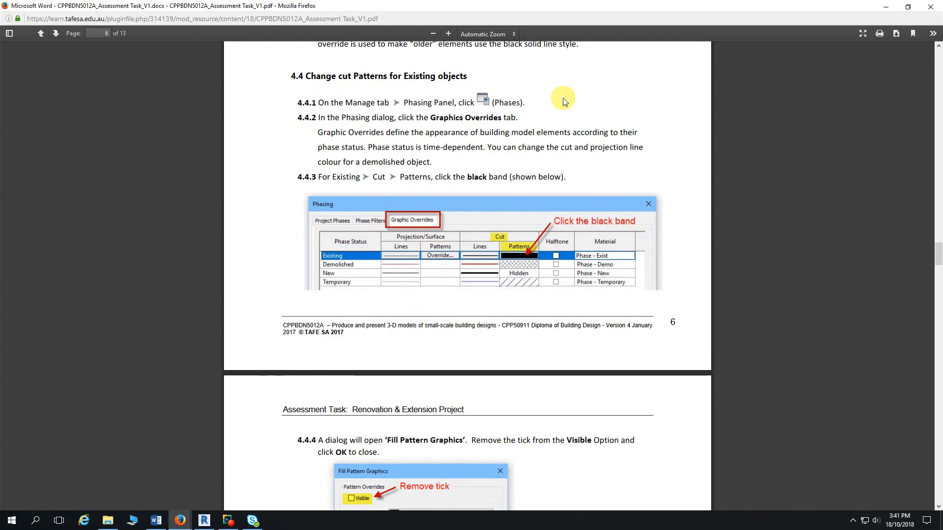
pyautogui.scroll(-1, 564, 102)
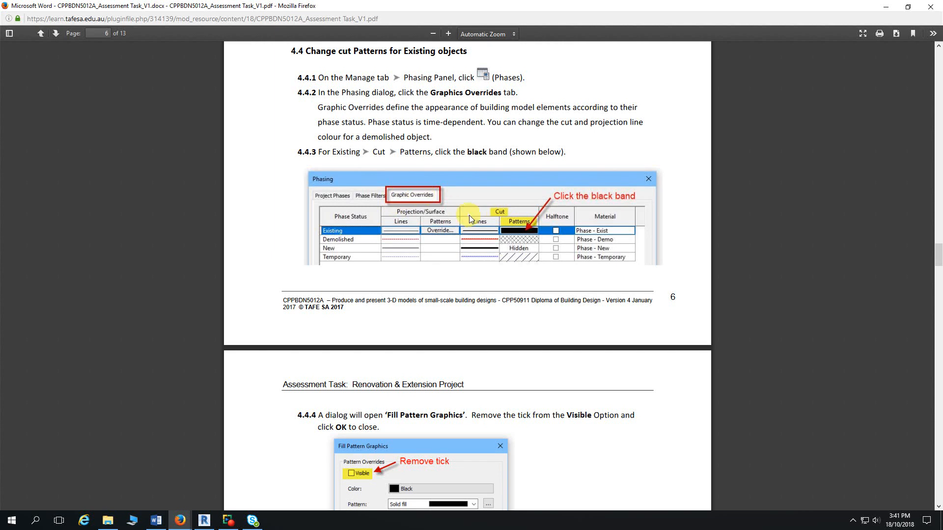
pyautogui.scroll(-1, 471, 215)
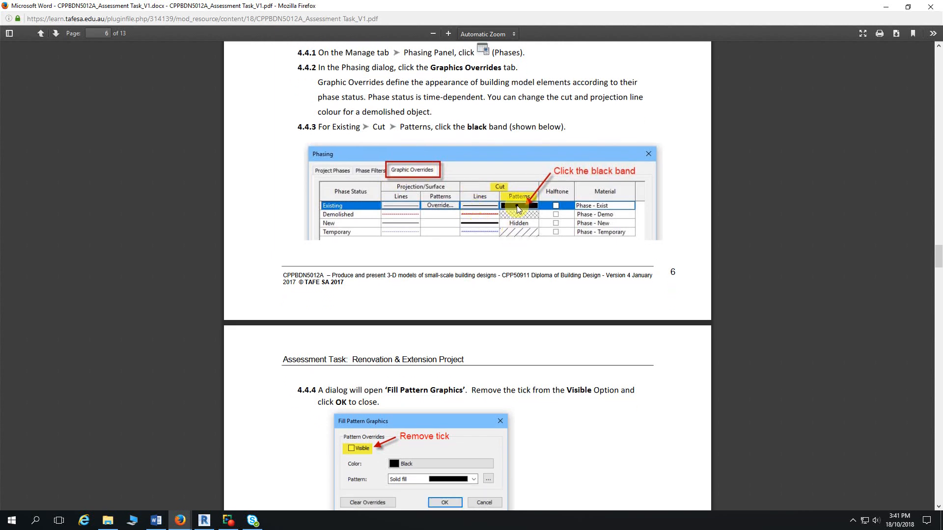
pyautogui.scroll(-8, 515, 207)
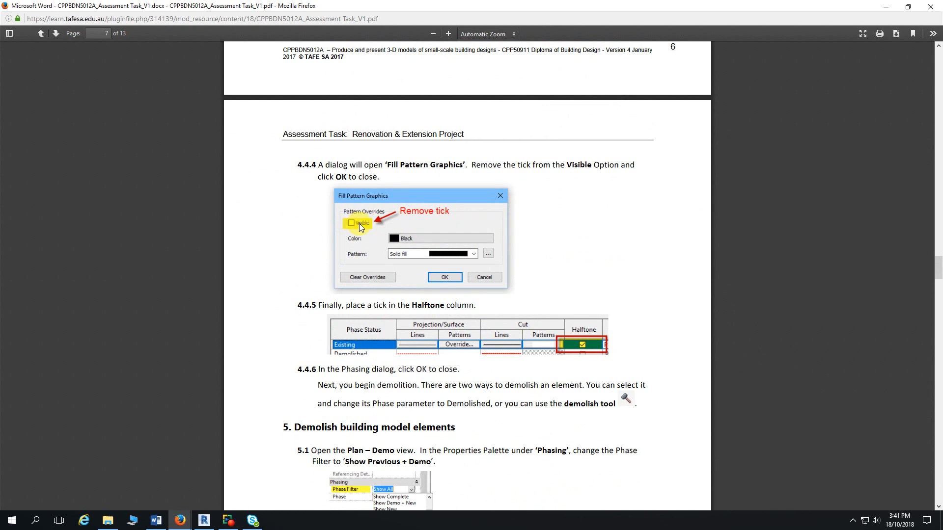
pyautogui.scroll(-3, 359, 224)
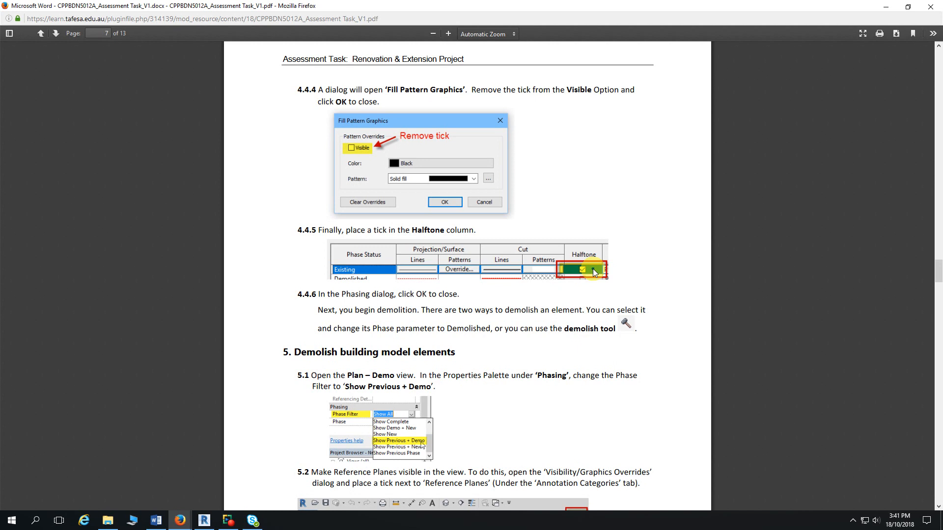
# Step: Switch to Revit and, in the phasing graphic overrides, make the Existing status's cut pattern not visible and enable its Halftone option
pyautogui.hotkey('alt', 'Tab')
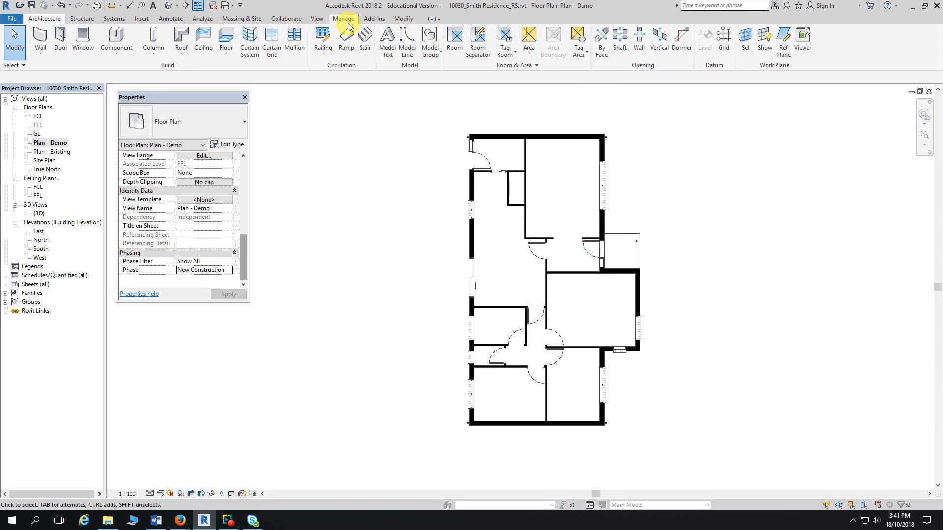
pyautogui.click(344, 19)
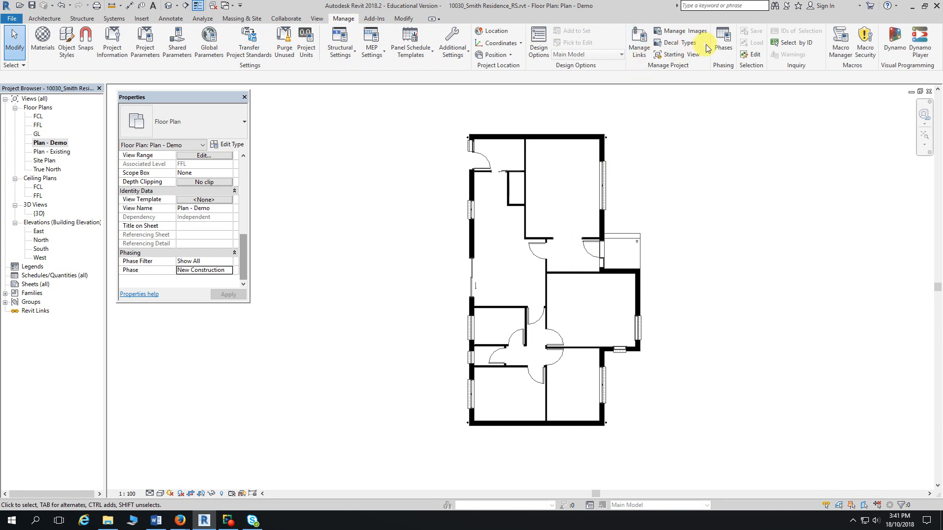
pyautogui.click(724, 42)
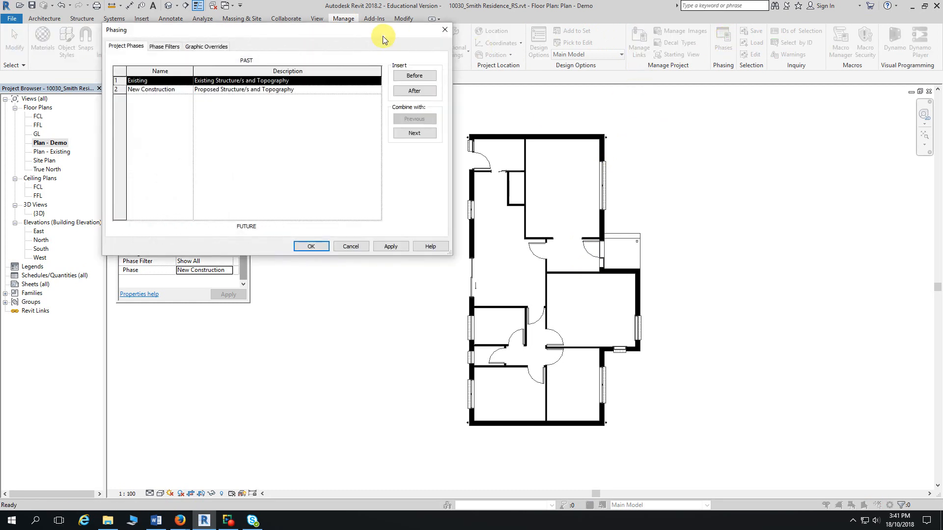
pyautogui.click(247, 46)
pyautogui.click(354, 82)
pyautogui.click(354, 81)
pyautogui.click(262, 60)
pyautogui.click(357, 117)
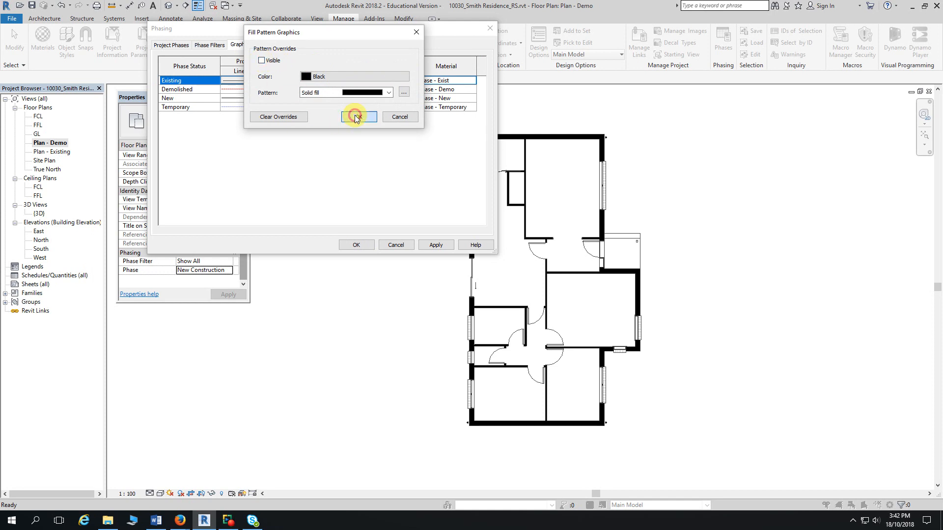
pyautogui.click(396, 81)
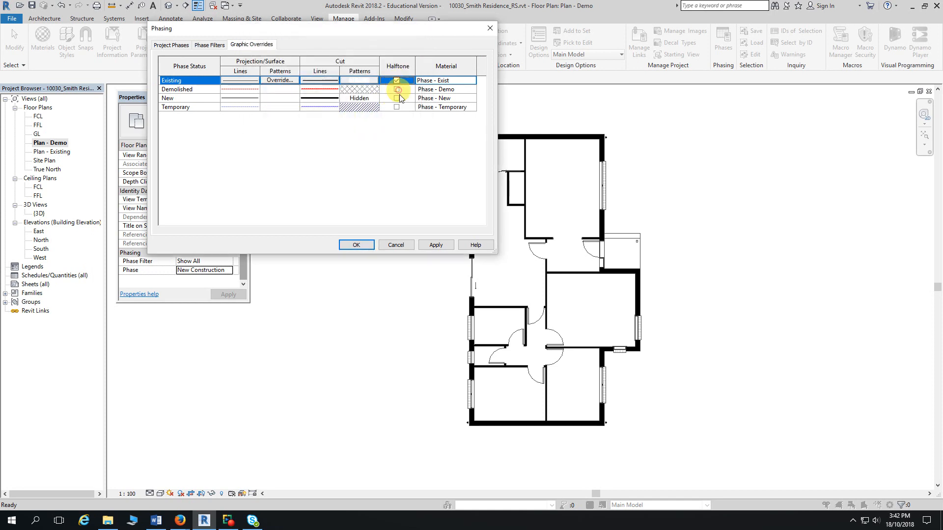
pyautogui.click(356, 245)
pyautogui.moveTo(358, 225); pyautogui.dragTo(332, 217, button='middle')
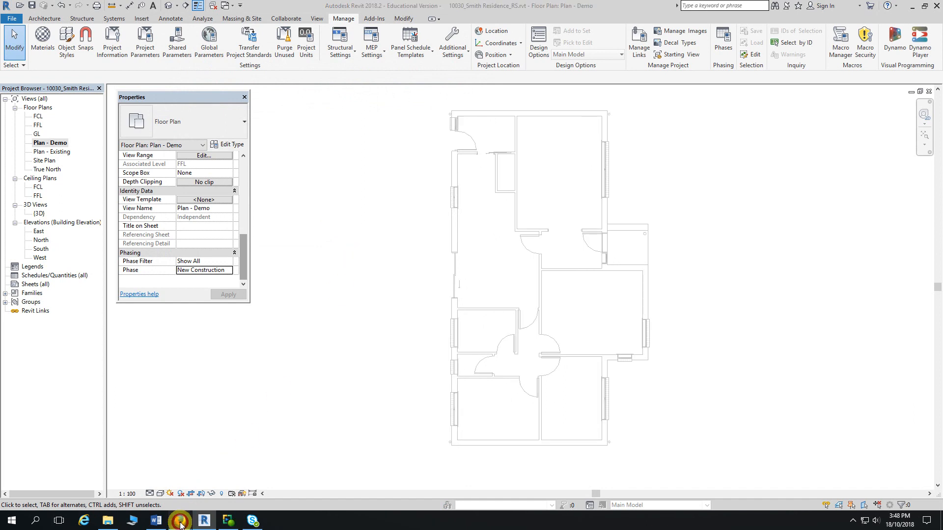
# Step: Switch to the assessment task PDF and review the demolition introduction and step 5.1 on the Plan - Demo phase filter
pyautogui.moveTo(180, 520)
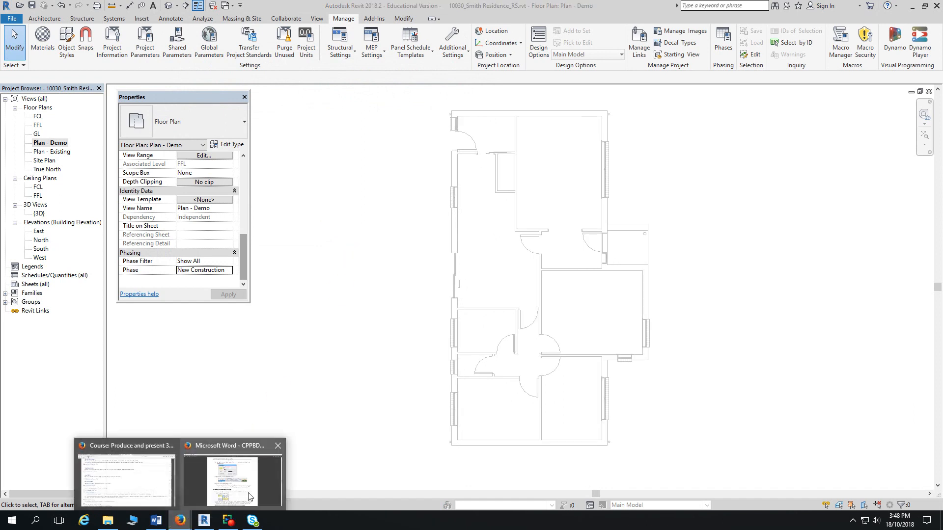
pyautogui.click(224, 505)
pyautogui.scroll(2, 451, 325)
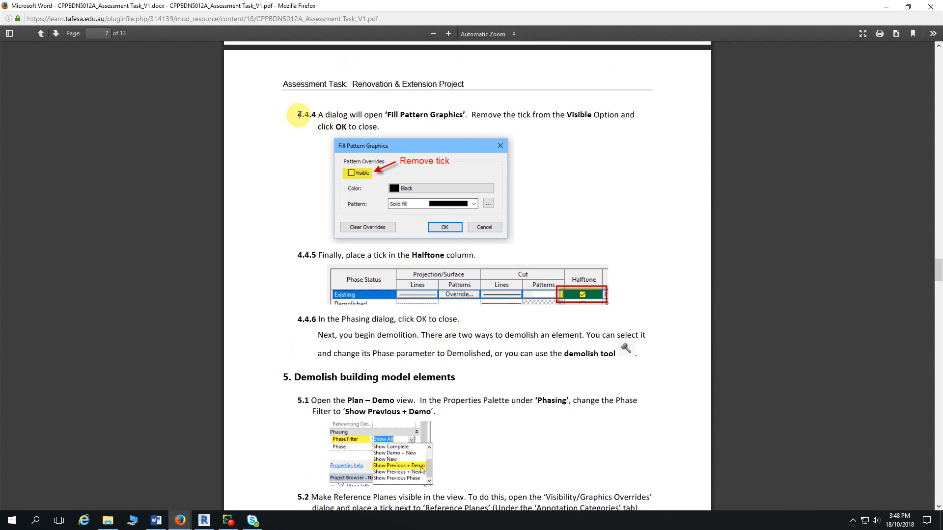
pyautogui.scroll(-5, 306, 319)
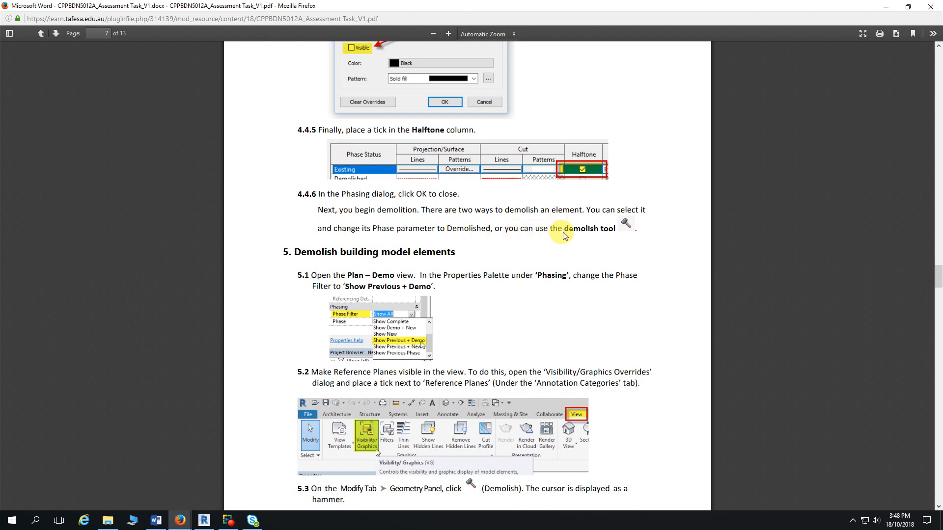
pyautogui.moveTo(564, 228); pyautogui.dragTo(621, 242)
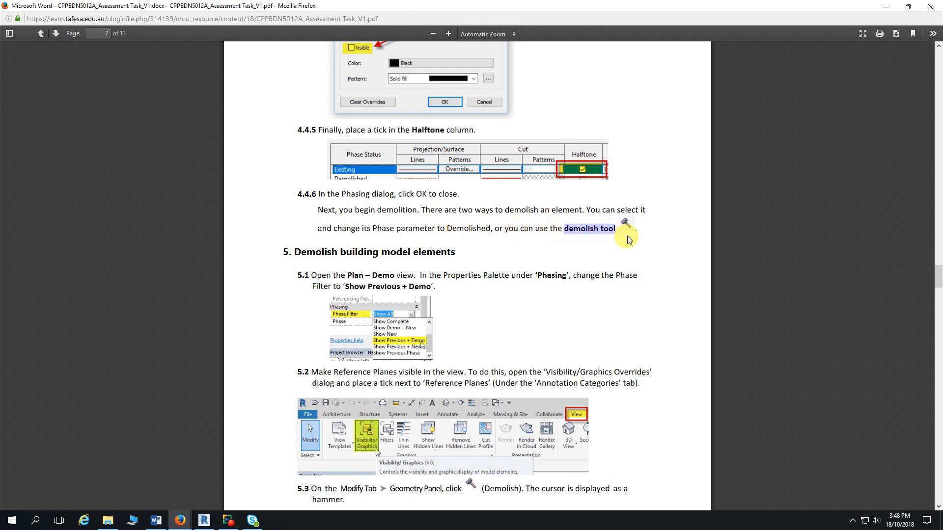
pyautogui.click(549, 249)
pyautogui.scroll(-3, 549, 250)
pyautogui.scroll(-3, 512, 230)
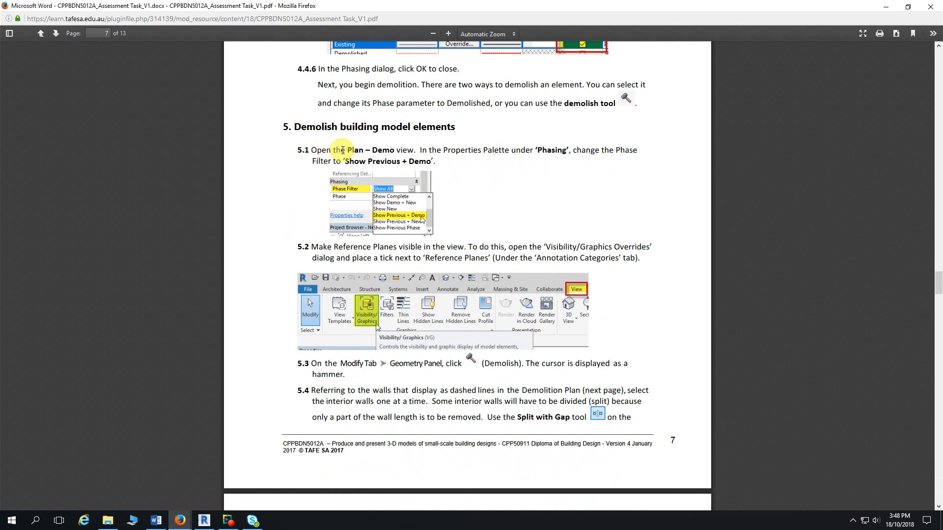
pyautogui.moveTo(348, 150); pyautogui.dragTo(394, 150)
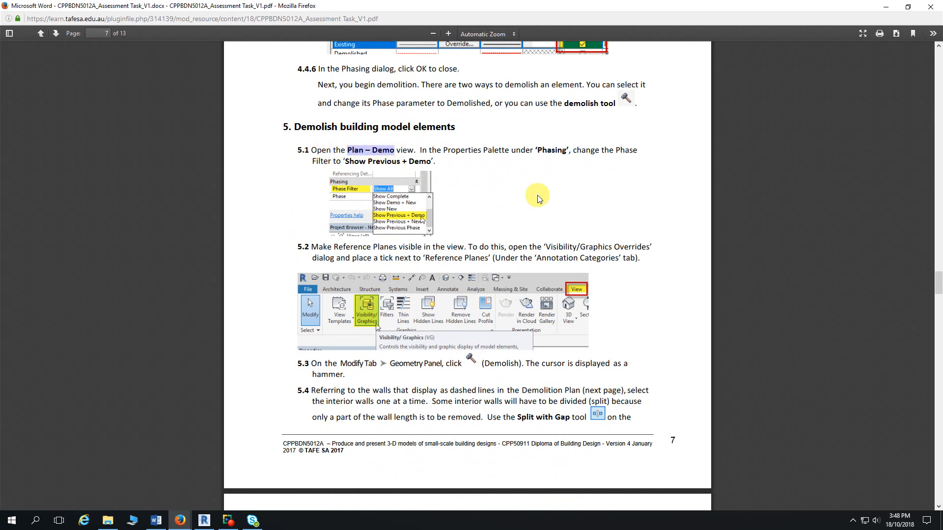
pyautogui.moveTo(345, 161); pyautogui.dragTo(430, 162)
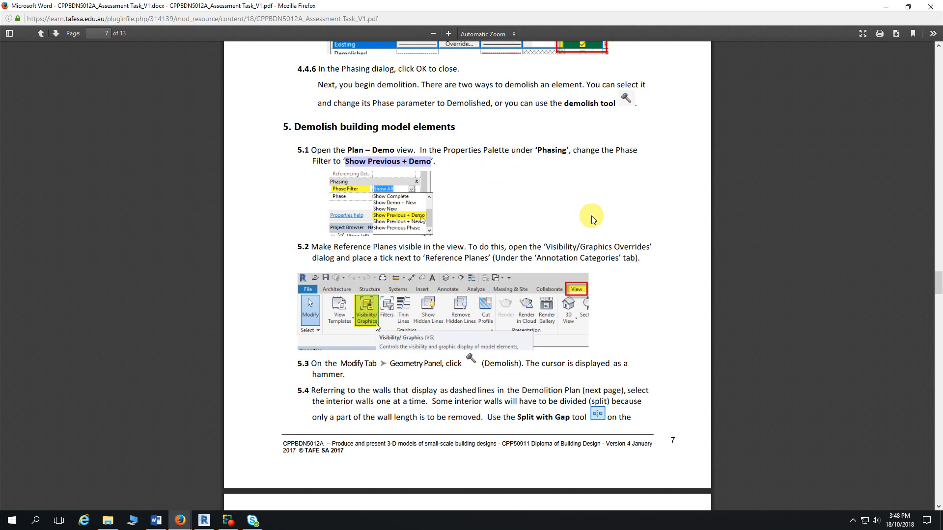
# Step: Read step 5.2 of the assessment task on making reference planes visible through the Visibility/Graphics Overrides annotation categories
pyautogui.scroll(-3, 592, 219)
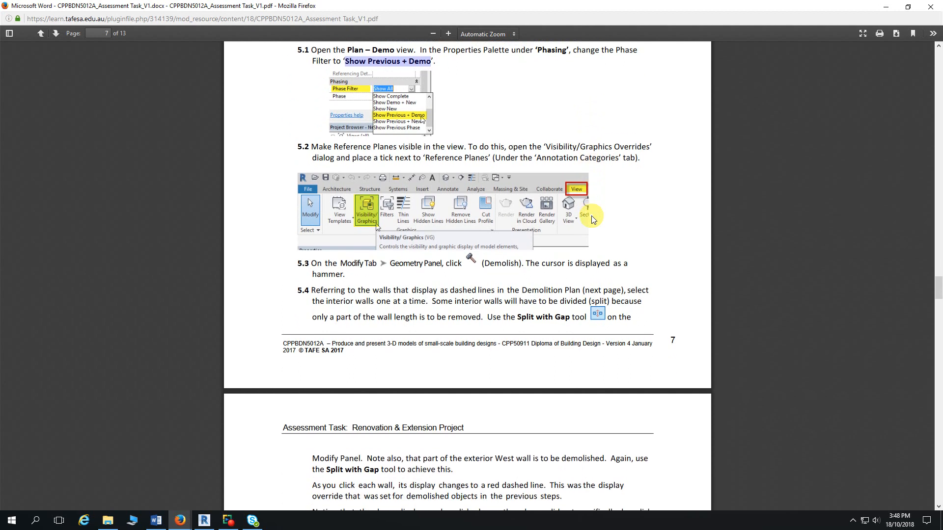
pyautogui.scroll(-1, 442, 182)
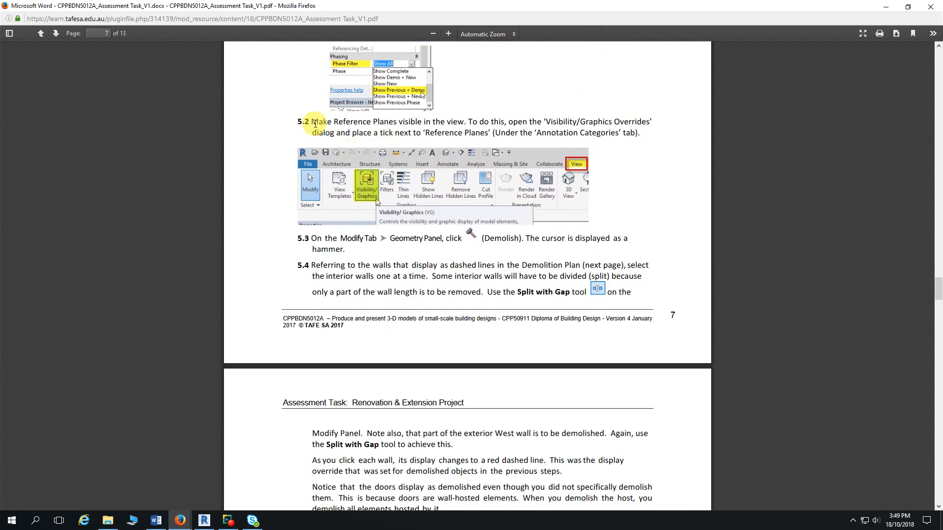
pyautogui.moveTo(311, 123); pyautogui.dragTo(425, 123)
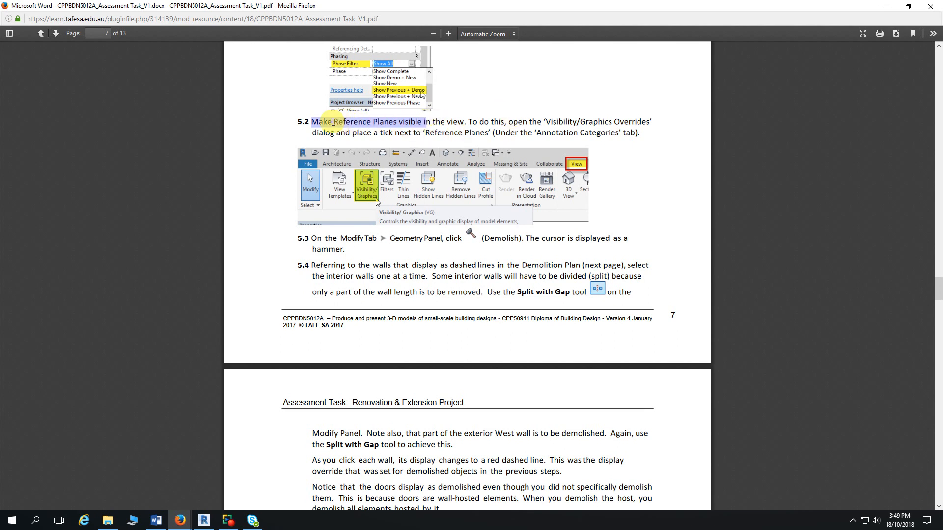
pyautogui.moveTo(344, 121); pyautogui.dragTo(420, 122)
pyautogui.scroll(-1, 634, 193)
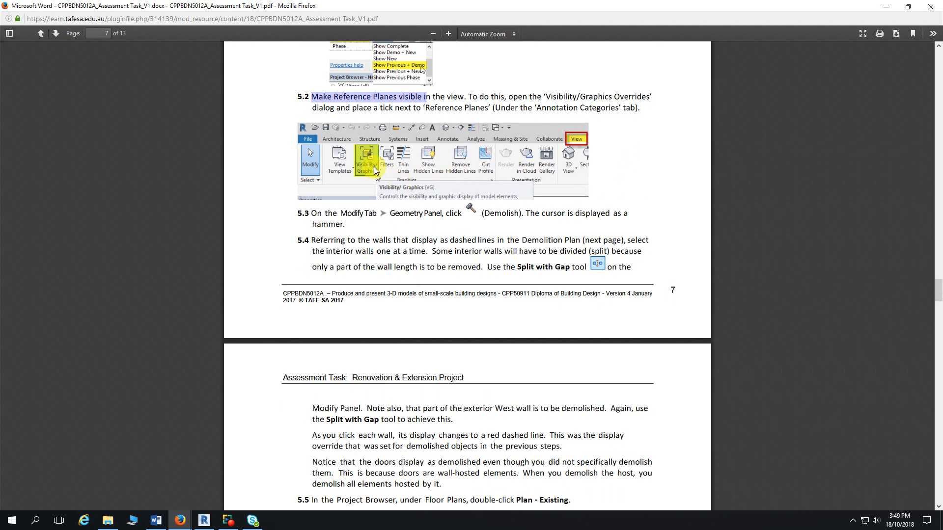
pyautogui.scroll(-2, 373, 167)
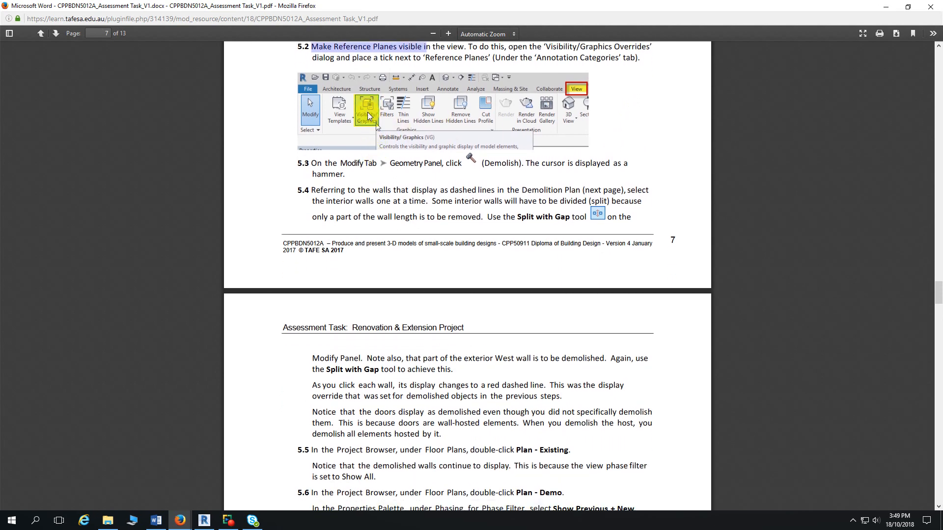
pyautogui.scroll(1, 574, 147)
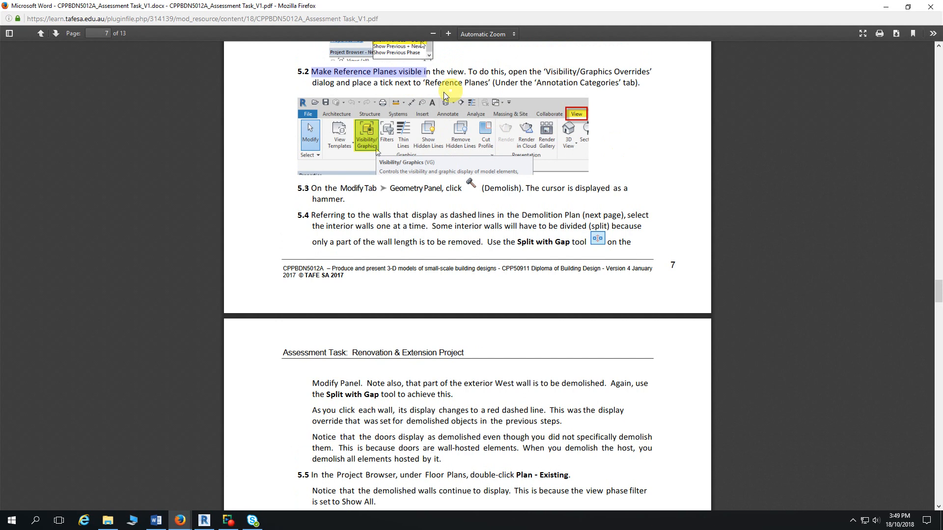
pyautogui.moveTo(424, 83); pyautogui.dragTo(579, 83)
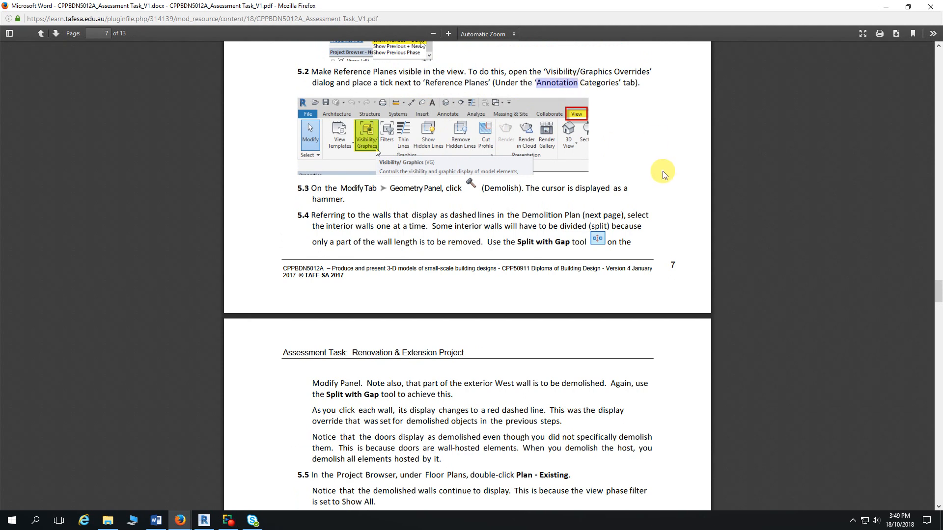
# Step: Switch to Revit and set the Phase Filter of the Plan - Demo view to Show Previous + Demo
pyautogui.click(204, 521)
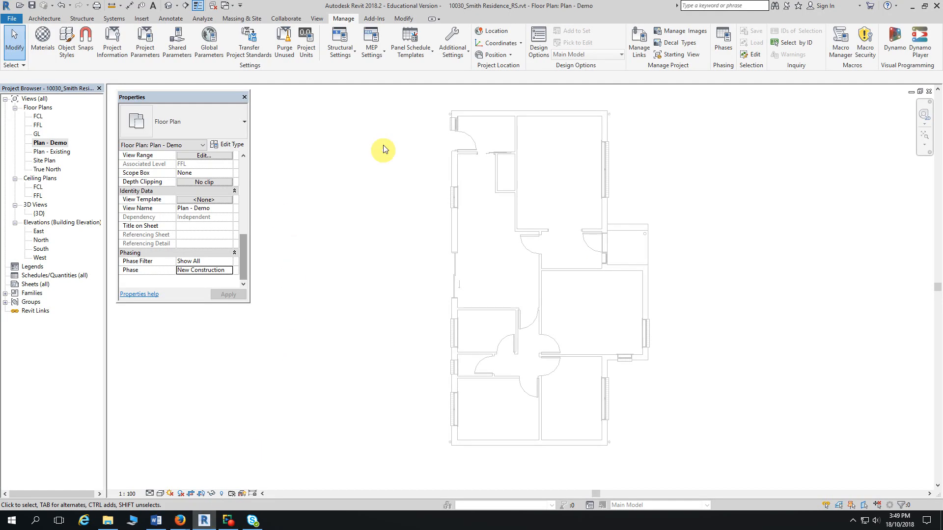
pyautogui.click(229, 262)
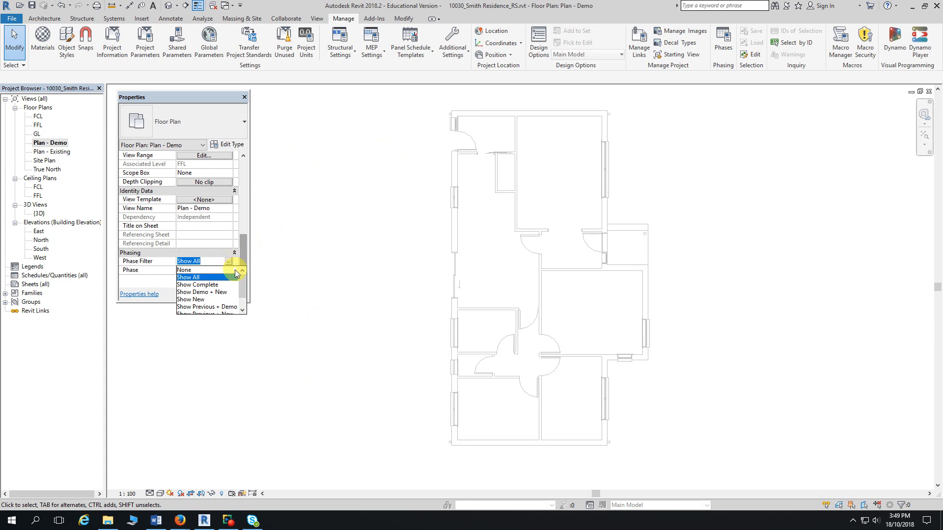
pyautogui.click(208, 307)
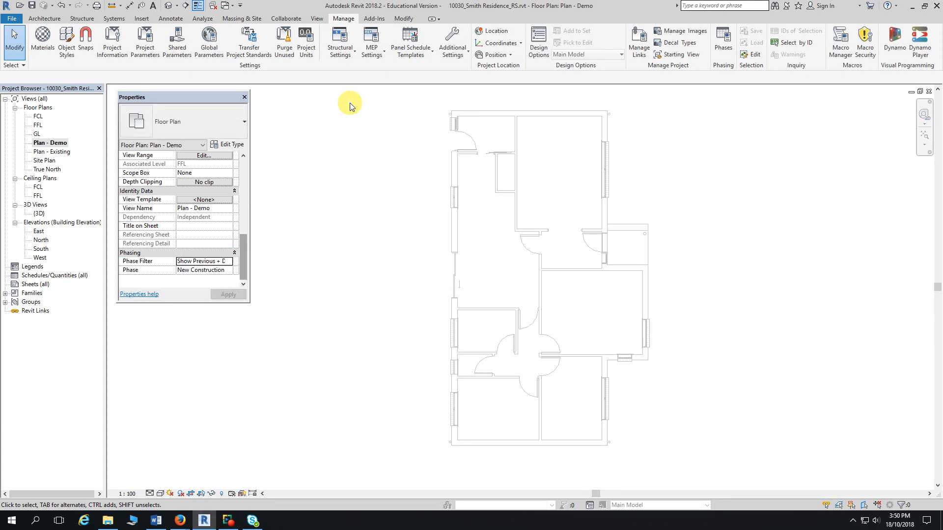
# Step: Make the Reference Planes annotation category visible in the Plan - Demo view's Visibility/Graphic Overrides
pyautogui.click(317, 20)
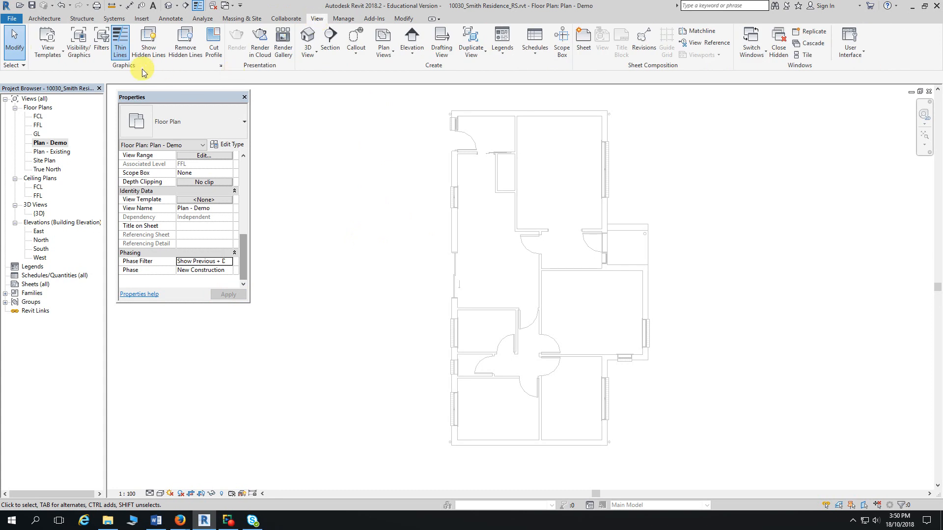
pyautogui.click(81, 49)
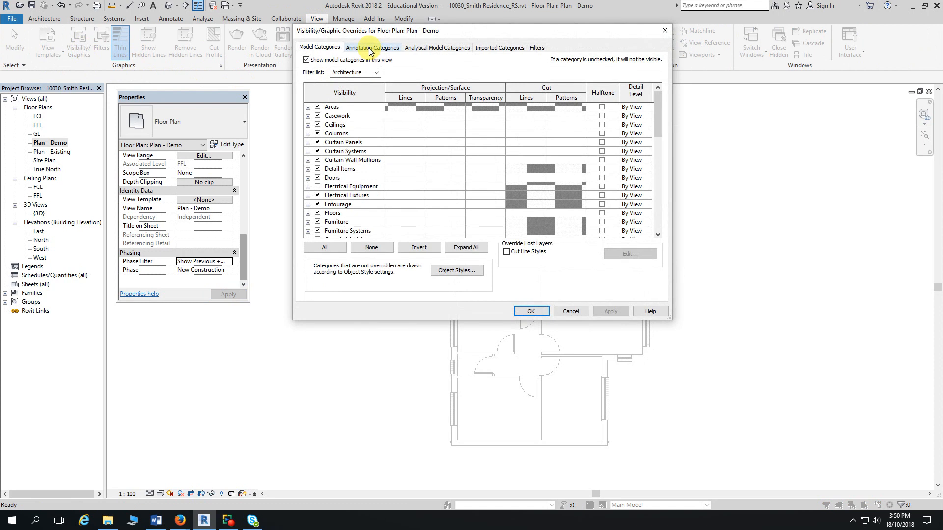
pyautogui.click(371, 48)
pyautogui.moveTo(657, 110); pyautogui.dragTo(667, 187)
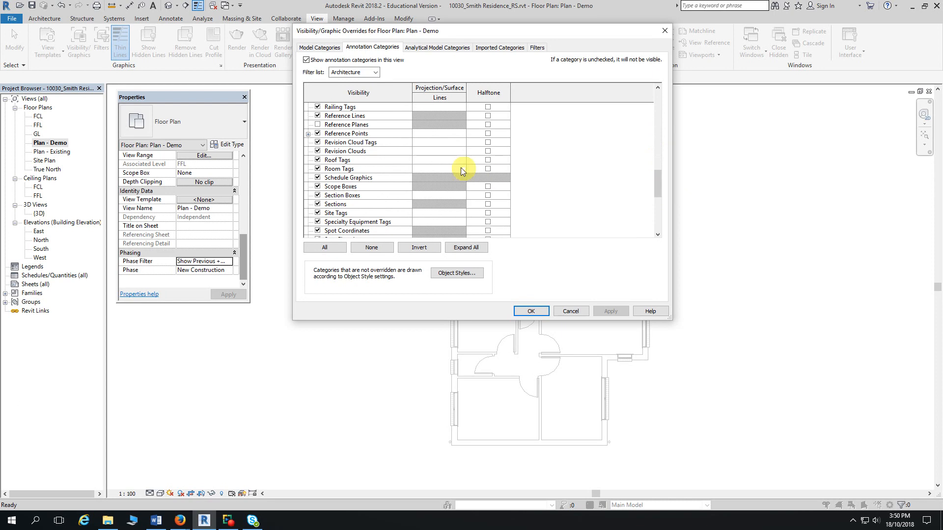
pyautogui.click(318, 125)
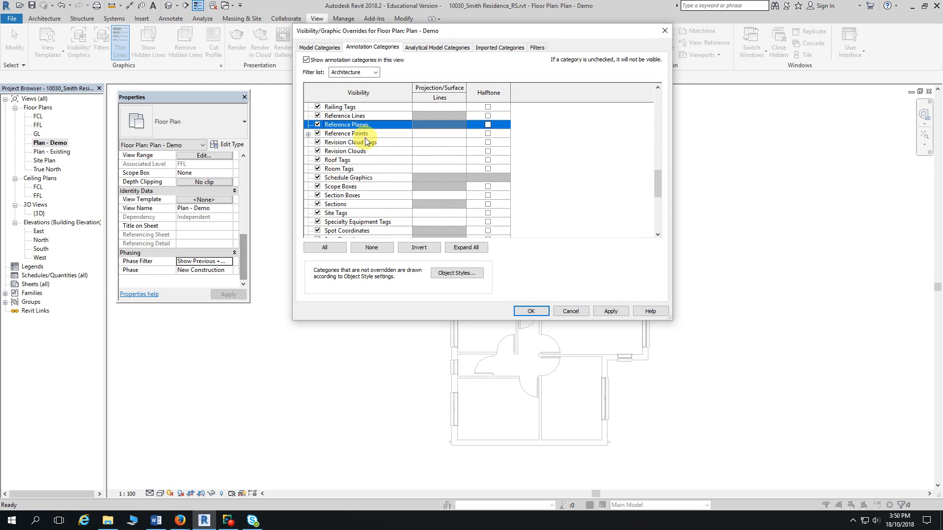
pyautogui.click(530, 310)
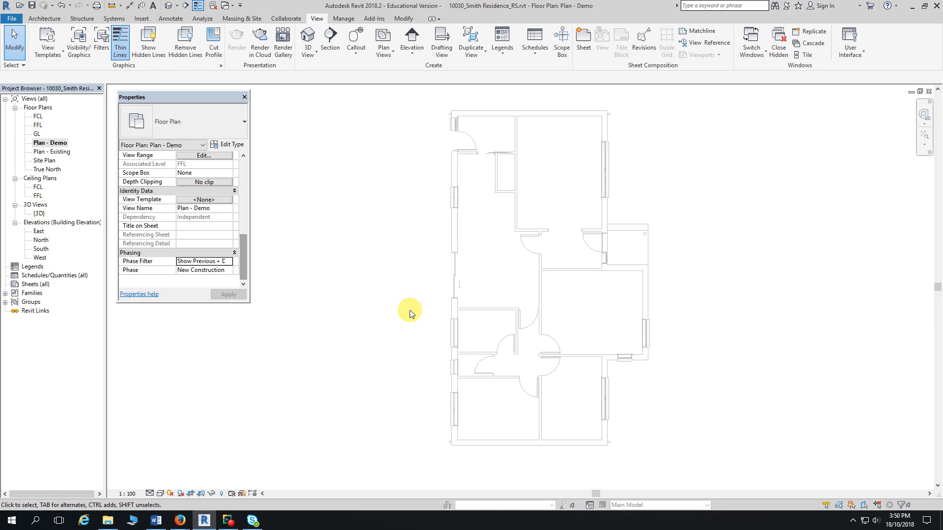
# Step: Switch to the assessment task PDF and check steps 5.3 to 5.7 on demolishing walls and splitting them with a gap
pyautogui.click(180, 520)
pyautogui.click(232, 478)
pyautogui.scroll(-4, 381, 352)
pyautogui.scroll(-3, 381, 353)
pyautogui.scroll(2, 381, 353)
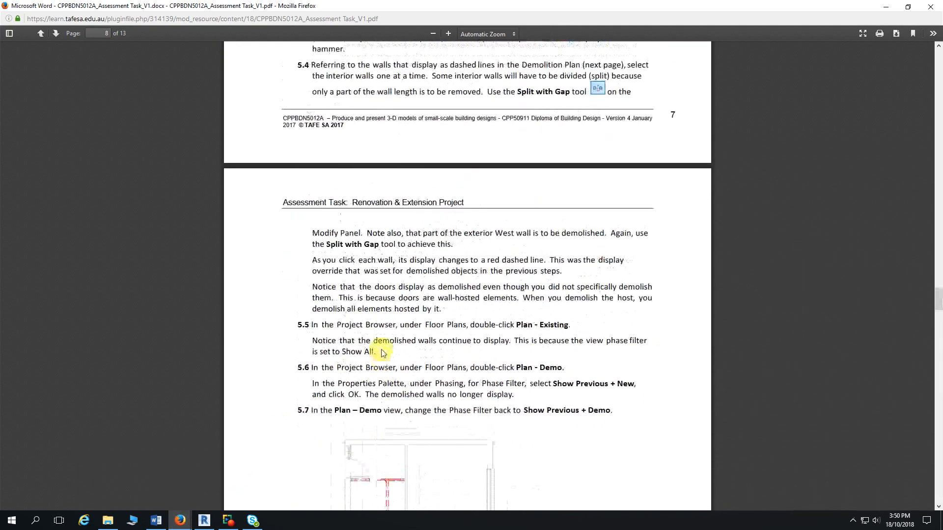
pyautogui.scroll(3, 383, 352)
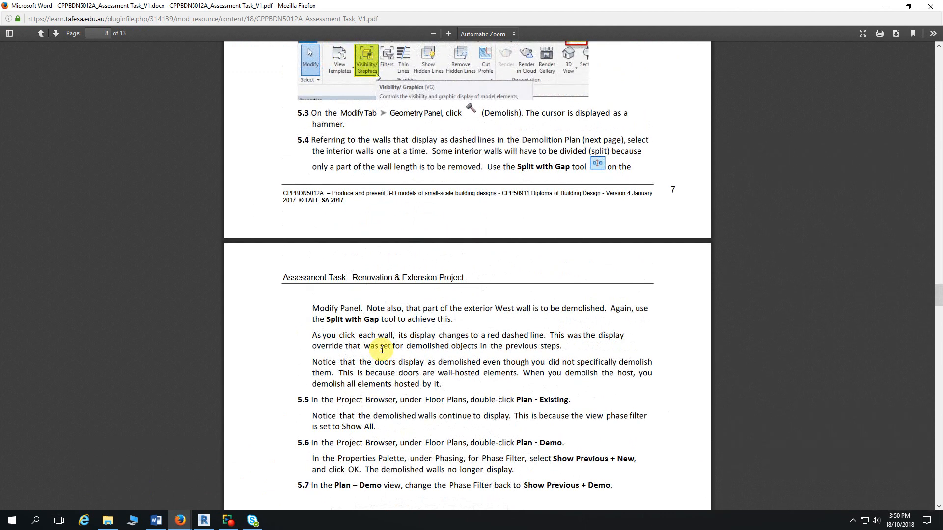
# Step: Read steps 5.4 to 5.7 of the assessment task on splitting and demolishing walls and changing the Phase Filter
pyautogui.scroll(-1, 382, 350)
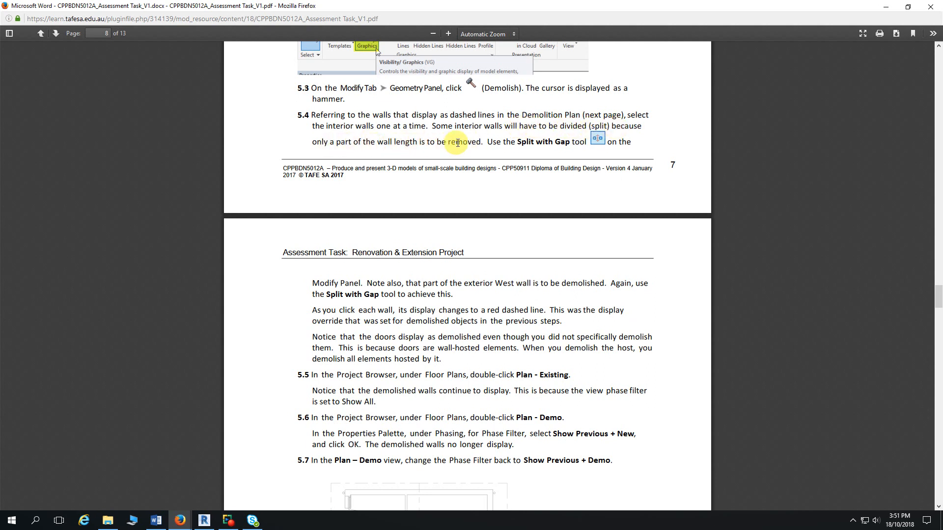
pyautogui.moveTo(515, 141); pyautogui.dragTo(577, 147)
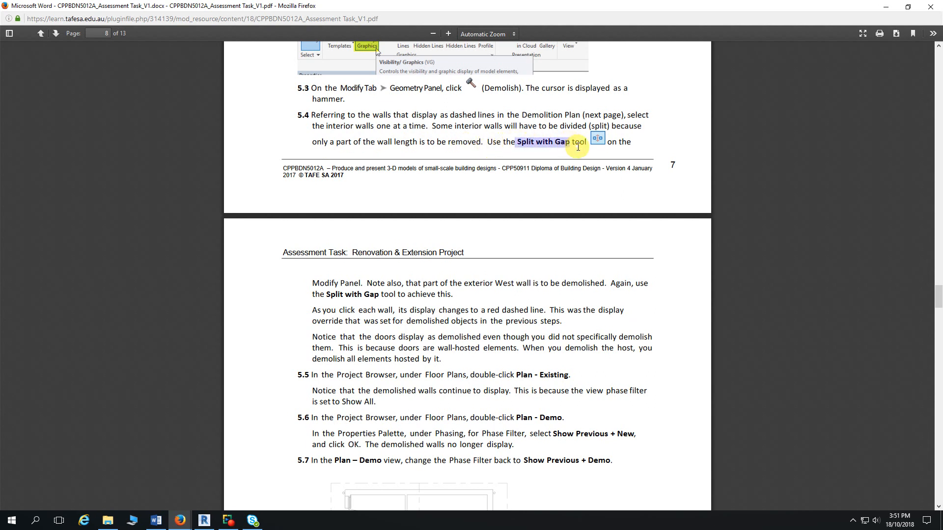
pyautogui.scroll(-2, 525, 238)
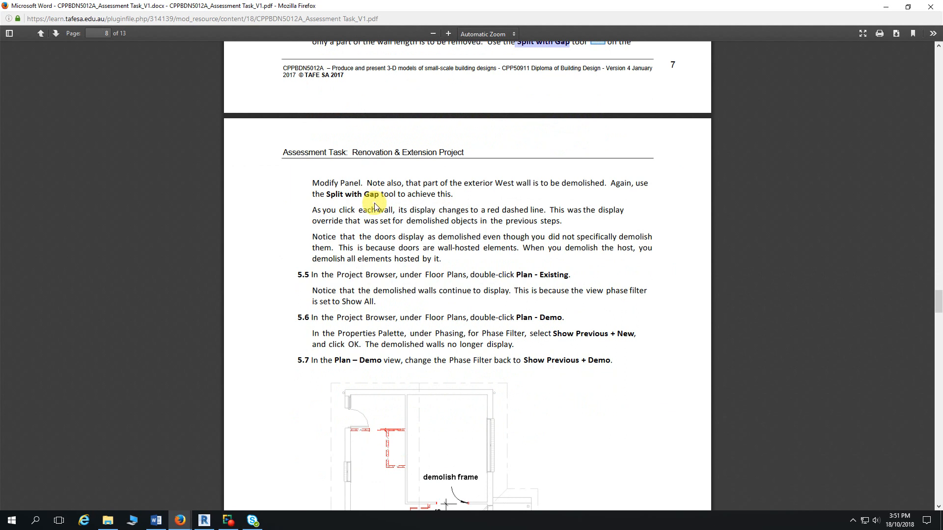
pyautogui.scroll(-1, 374, 207)
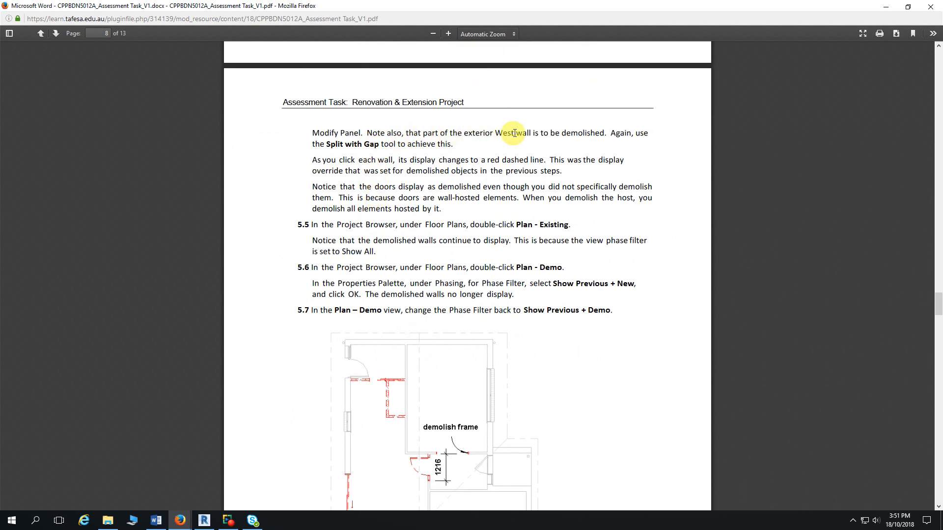
pyautogui.scroll(-1, 447, 140)
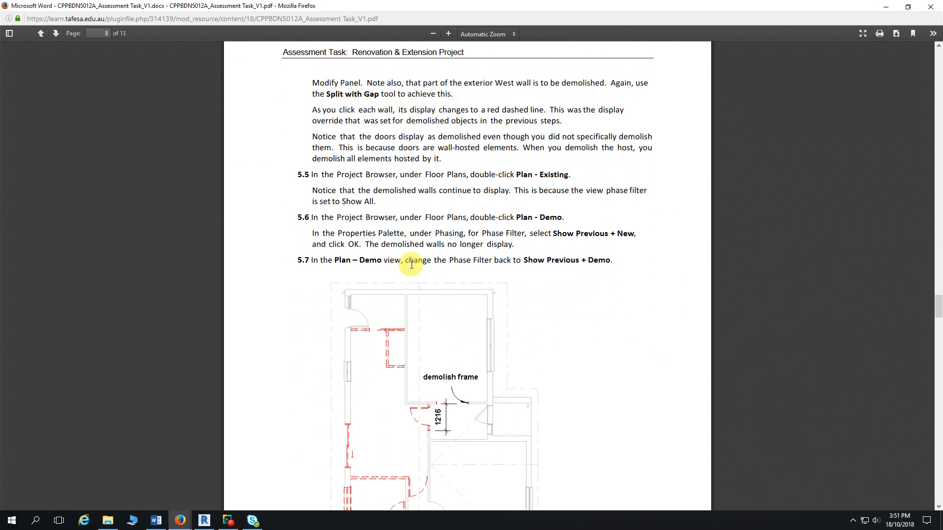
# Step: Examine the Demolition Plan in the assessment task for the walls and doors to demolish and the dimensions that locate the splits
pyautogui.scroll(-3, 410, 266)
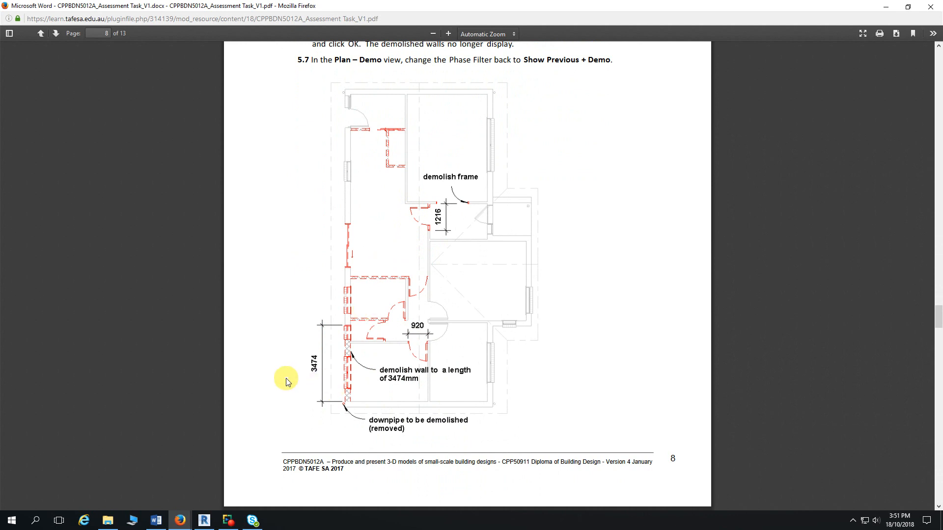
pyautogui.keyDown('ctrl'); pyautogui.scroll(5, 287, 380); pyautogui.keyUp('ctrl')
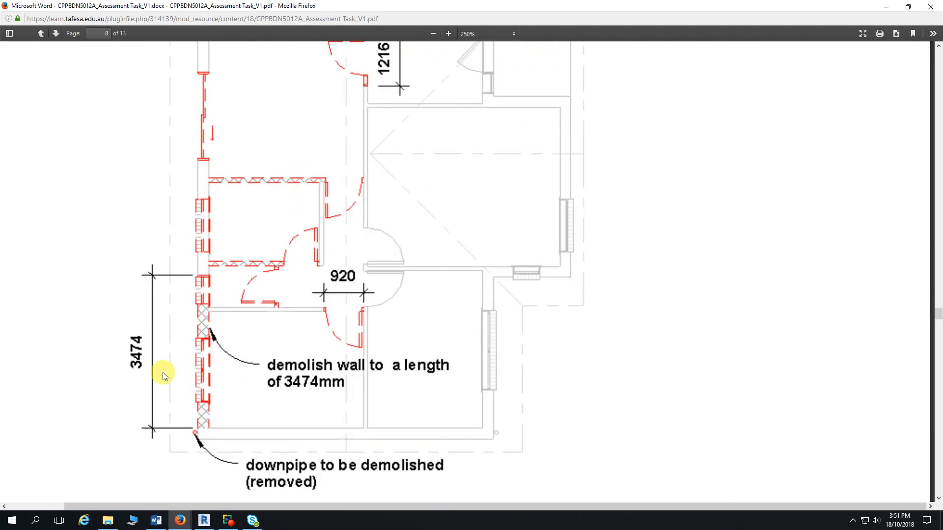
pyautogui.scroll(-2, 164, 376)
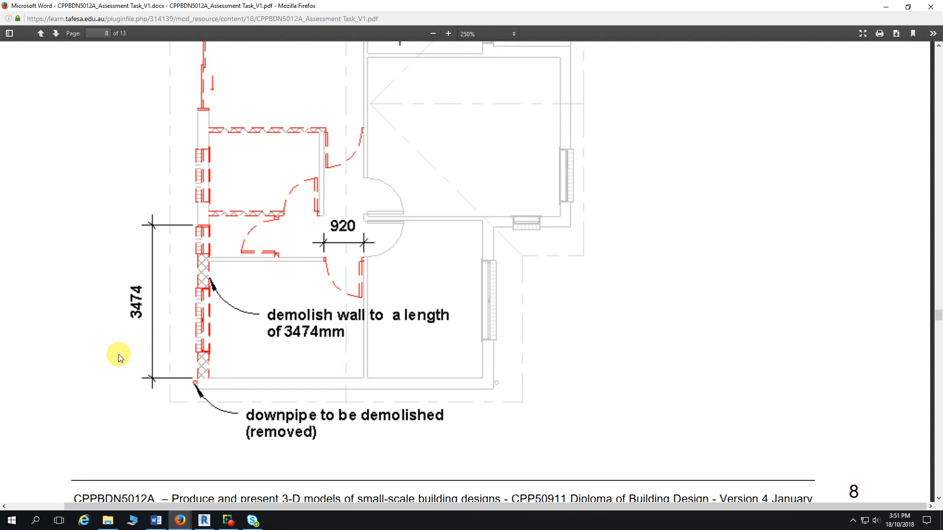
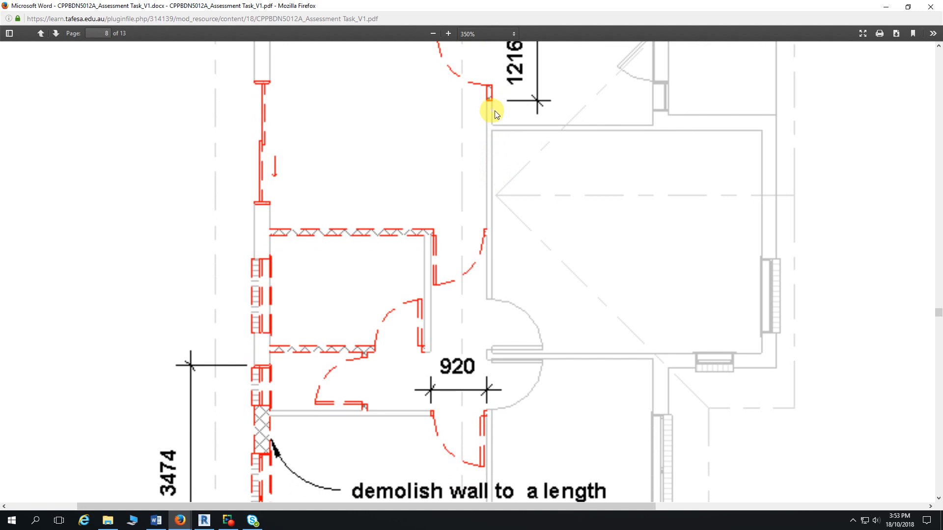
pyautogui.scroll(2, 540, 113)
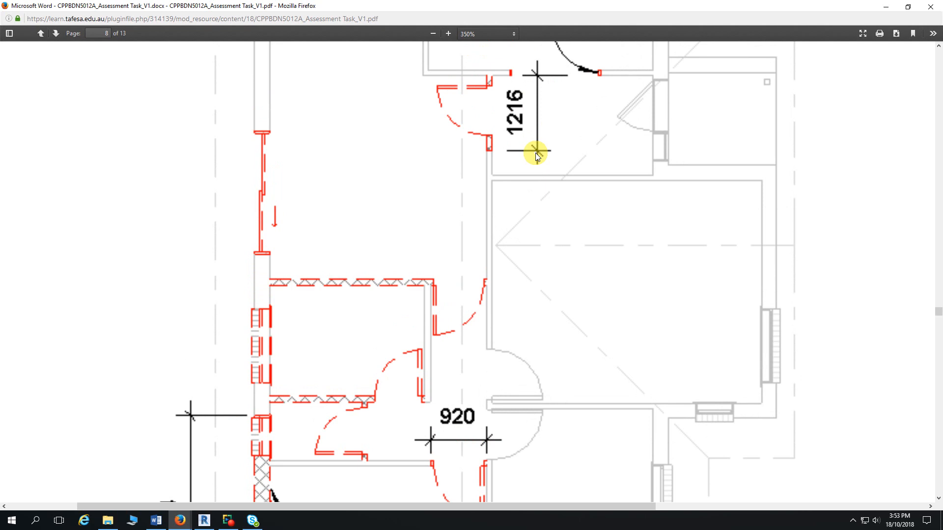
pyautogui.scroll(-1, 539, 159)
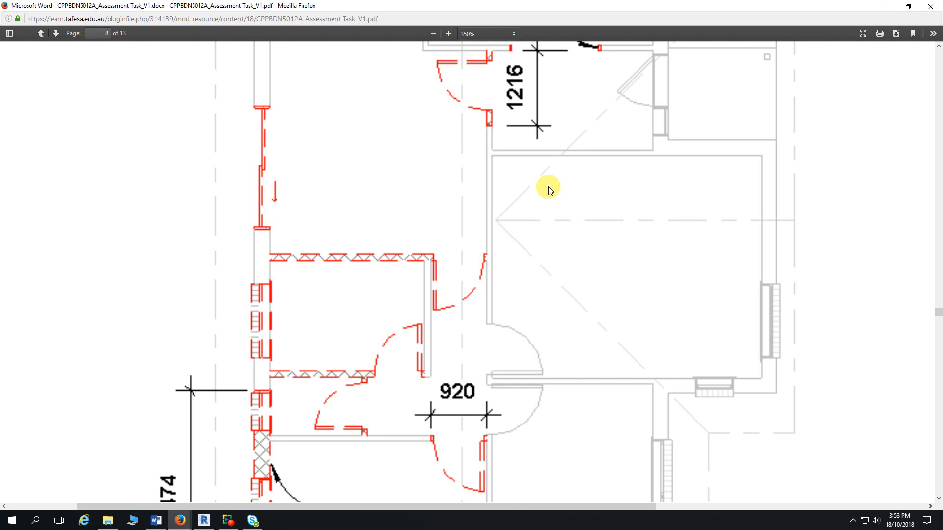
pyautogui.scroll(-3, 548, 187)
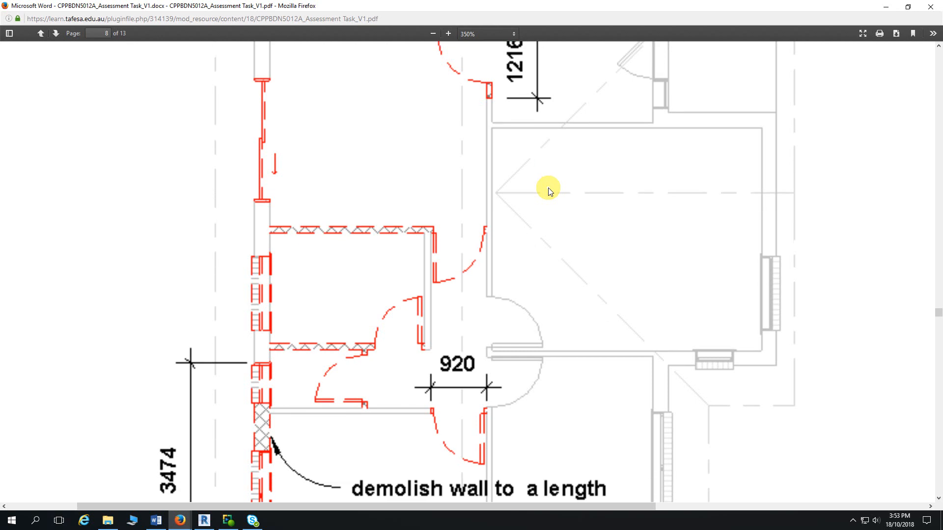
# Step: Switch to Revit and draw a short horizontal reference plane across the exterior west wall, about 3590 mm north of the south wall's inner face
pyautogui.click(204, 520)
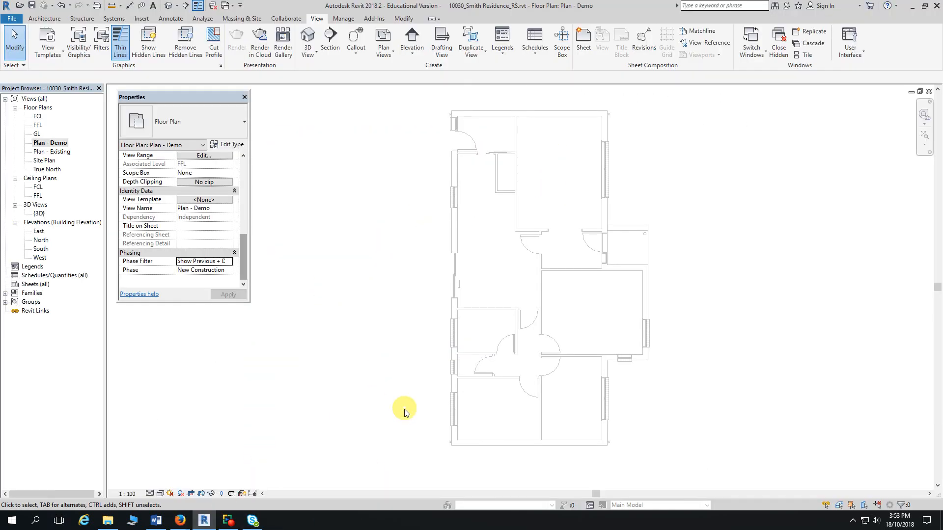
pyautogui.scroll(3, 481, 411)
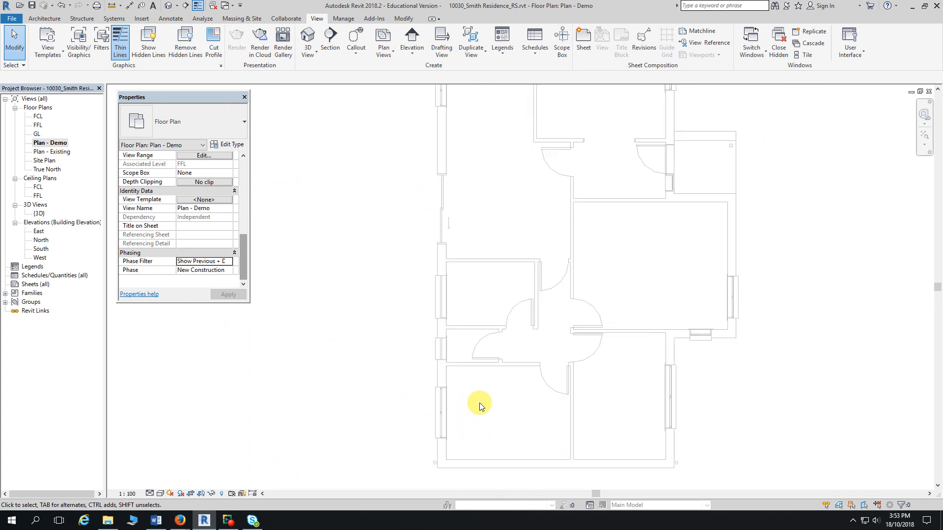
pyautogui.scroll(3, 396, 414)
pyautogui.scroll(3, 418, 316)
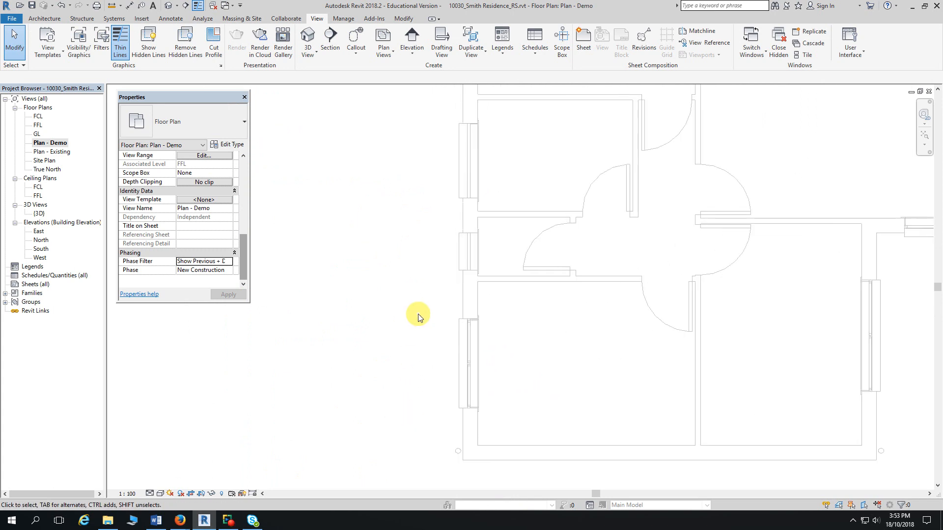
pyautogui.moveTo(416, 316); pyautogui.dragTo(447, 260, button='middle')
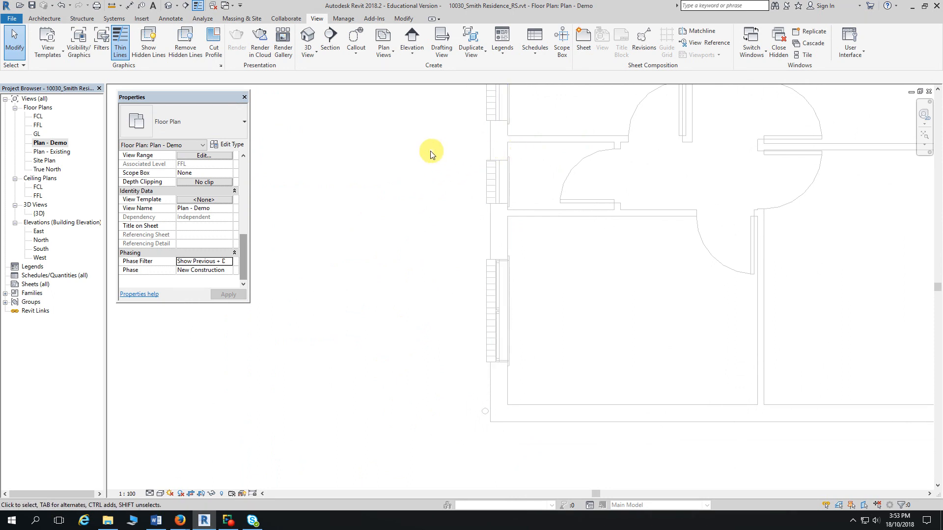
pyautogui.click(43, 20)
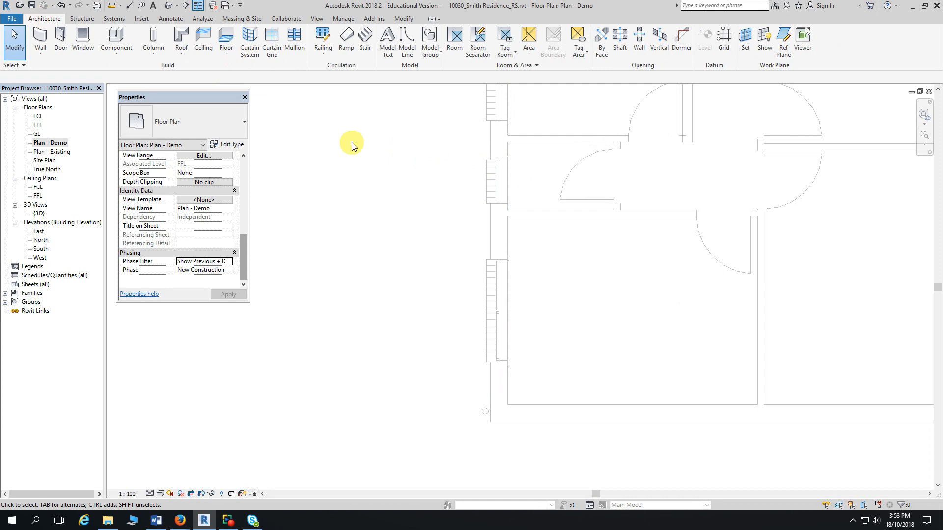
pyautogui.click(785, 54)
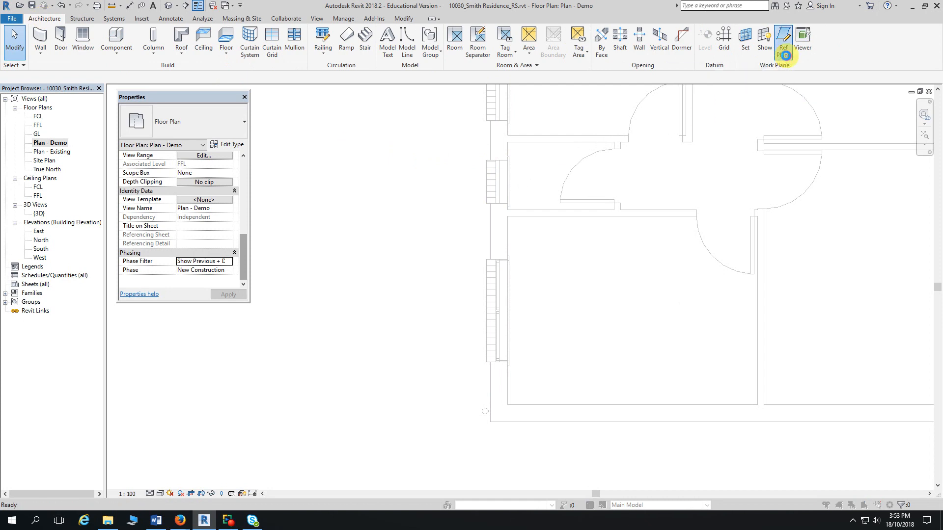
pyautogui.click(535, 298)
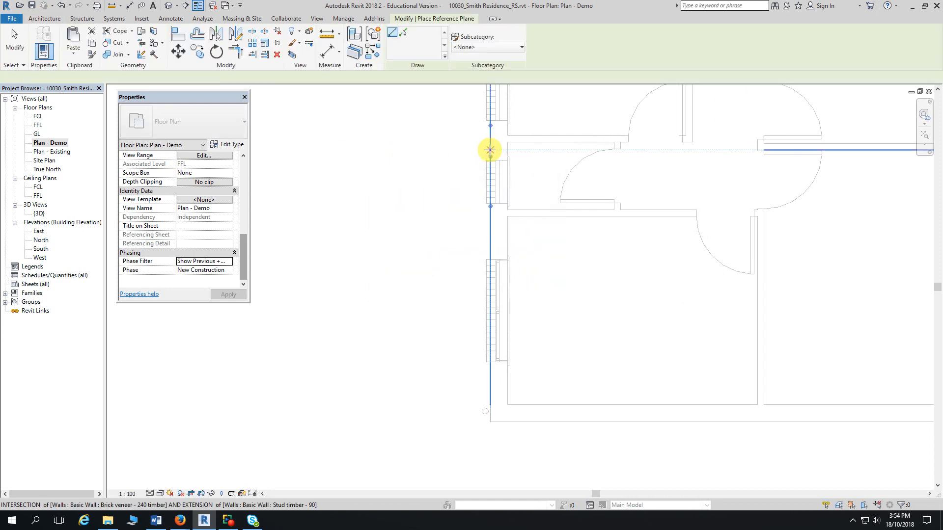
pyautogui.click(454, 149)
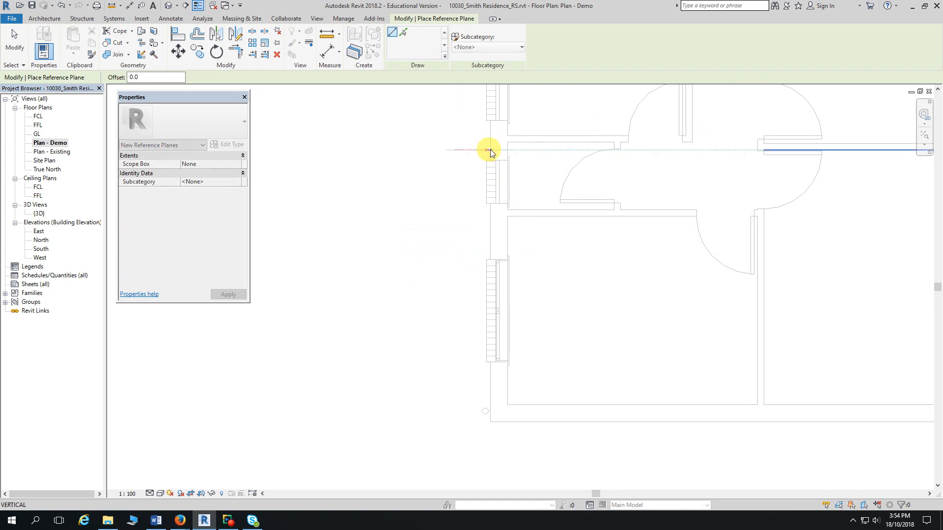
pyautogui.click(533, 149)
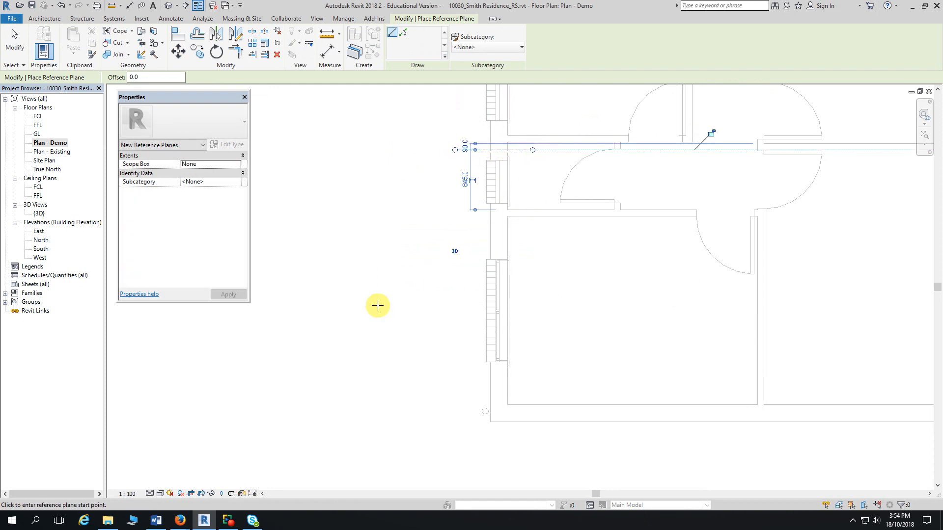
pyautogui.press('Escape')
pyautogui.press('Escape')
# Step: Place an aligned dimension between the new reference plane and the inner face of the south wall, west of the building
pyautogui.scroll(1, 427, 201)
pyautogui.moveTo(427, 201); pyautogui.dragTo(441, 179, button='middle')
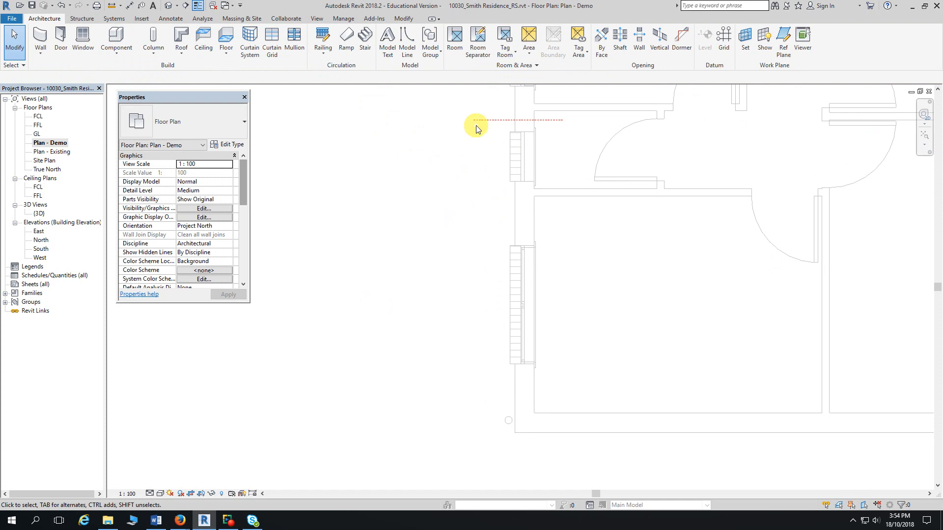
pyautogui.click(131, 6)
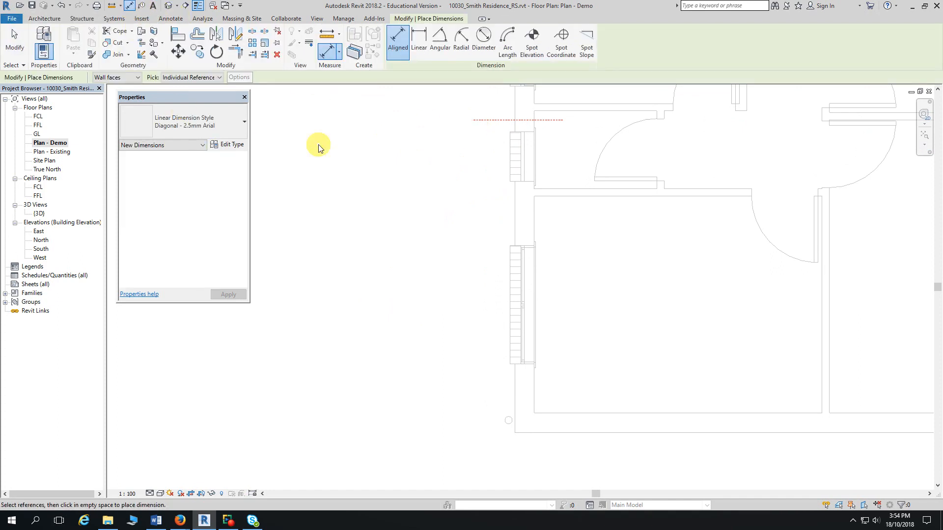
pyautogui.click(478, 120)
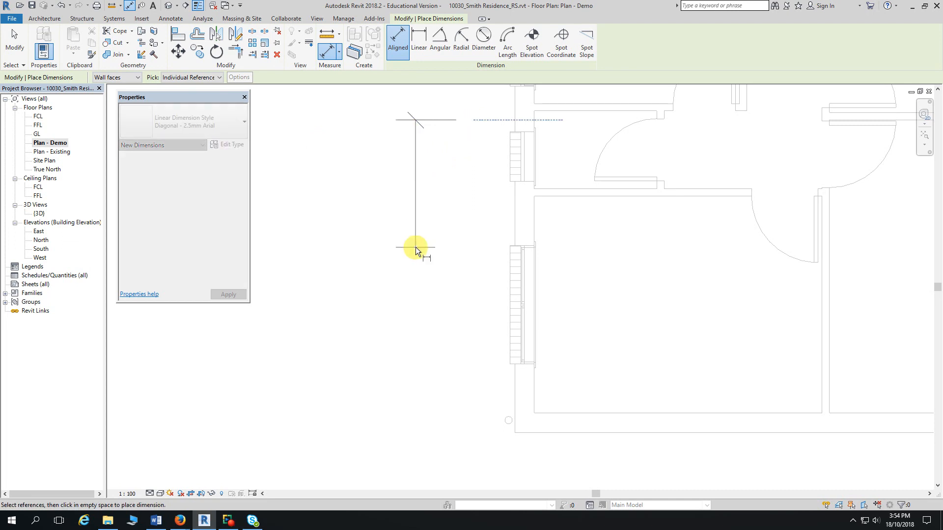
pyautogui.click(543, 414)
pyautogui.click(417, 438)
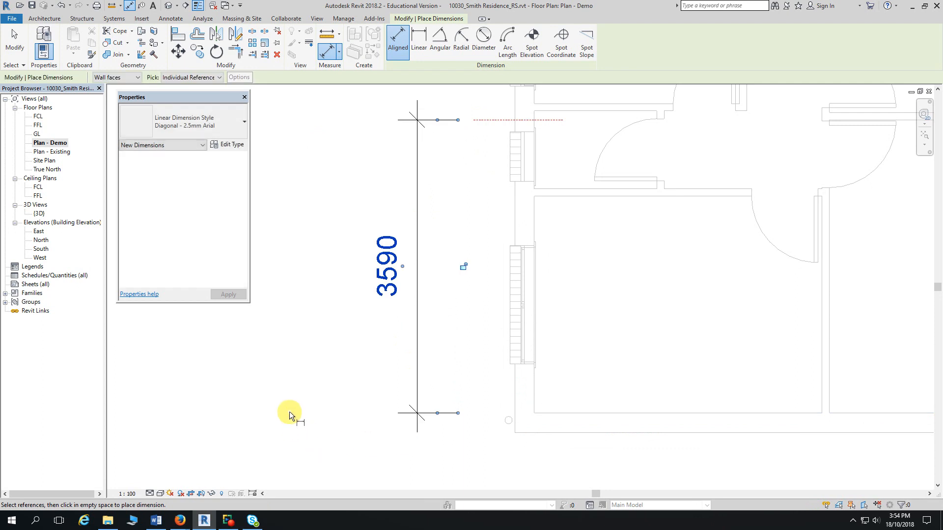
pyautogui.press('Escape')
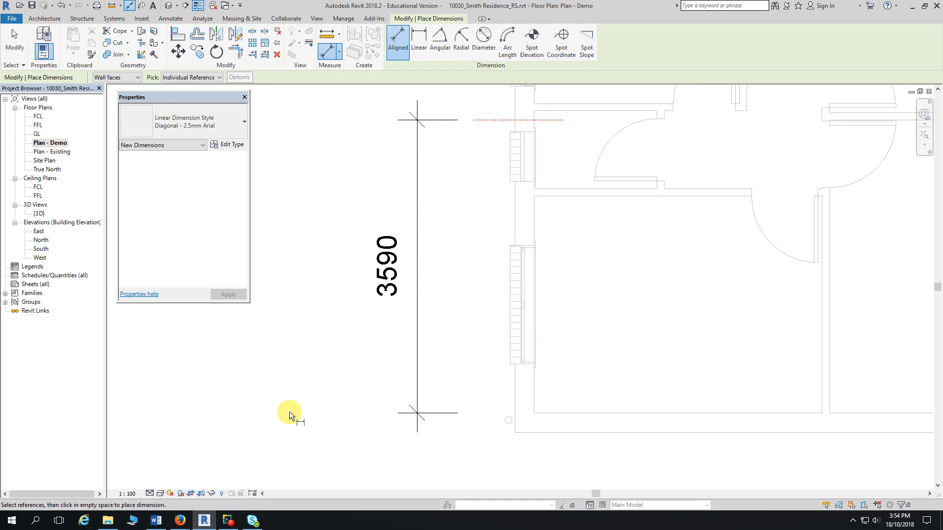
pyautogui.press('Escape')
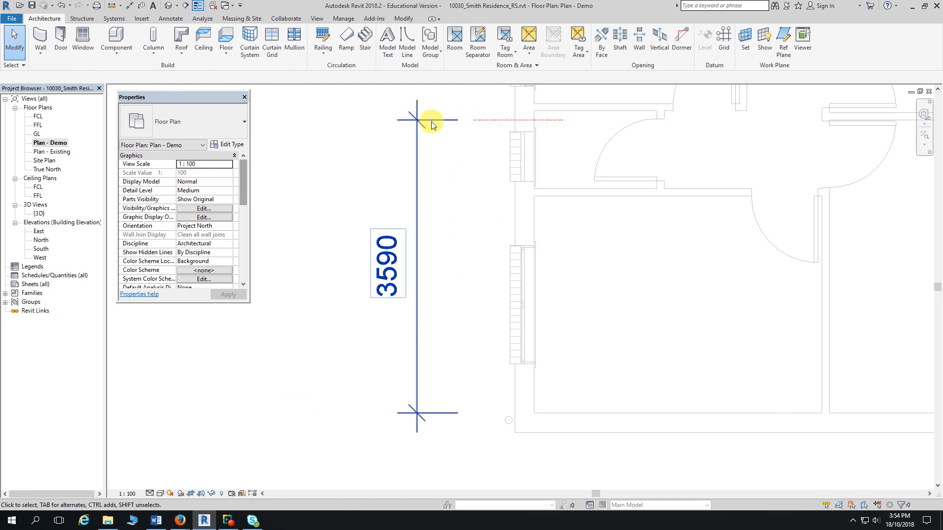
# Step: Set the distance from the reference plane to the south wall's inner face to 3474 mm
pyautogui.click(481, 121)
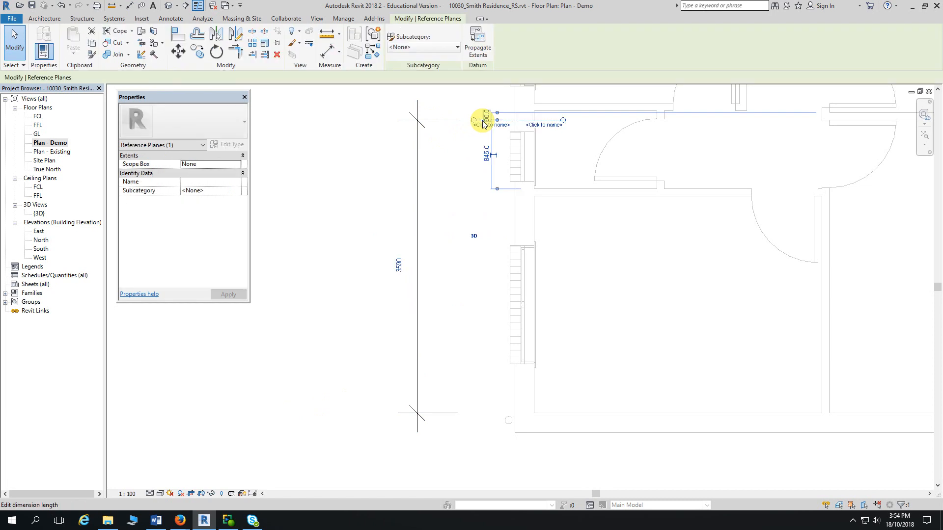
pyautogui.click(398, 265)
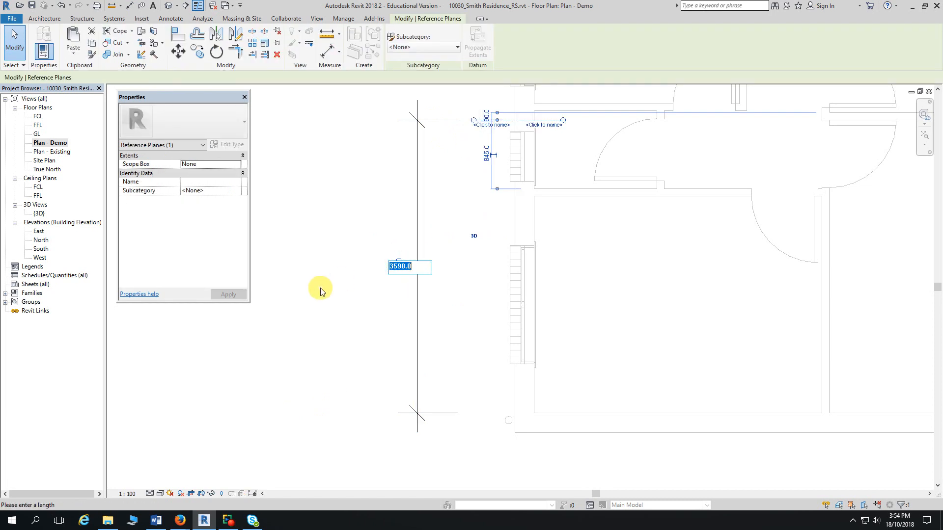
pyautogui.write('3474')
pyautogui.press('Return')
pyautogui.click(319, 291)
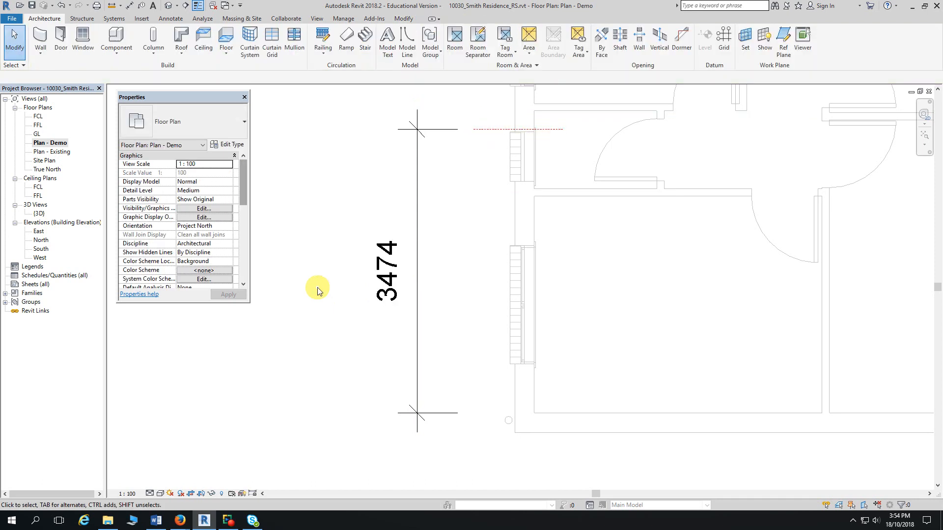
pyautogui.click(555, 129)
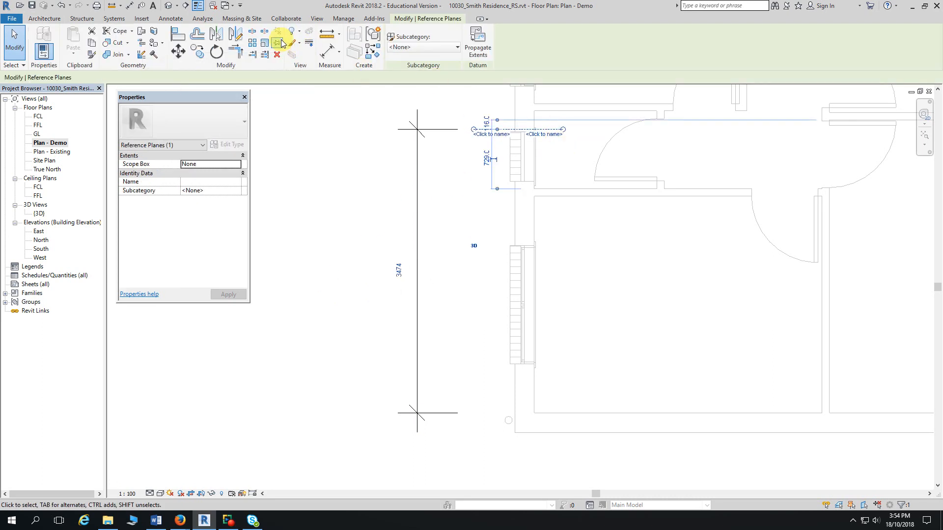
pyautogui.click(346, 179)
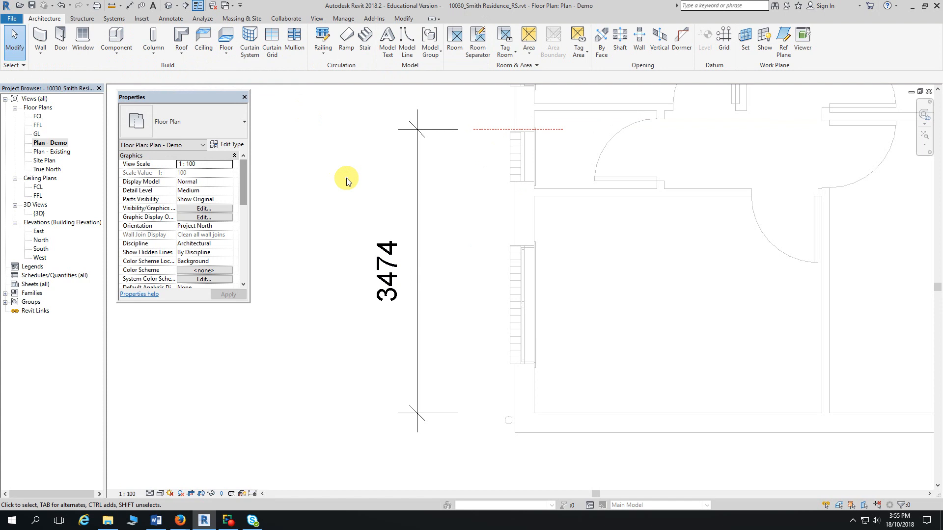
# Step: Draw a short vertical reference plane across the southwest room's north wall, west of its door, about 974 mm from the east wall's inner face
pyautogui.moveTo(390, 193); pyautogui.dragTo(269, 214, button='middle')
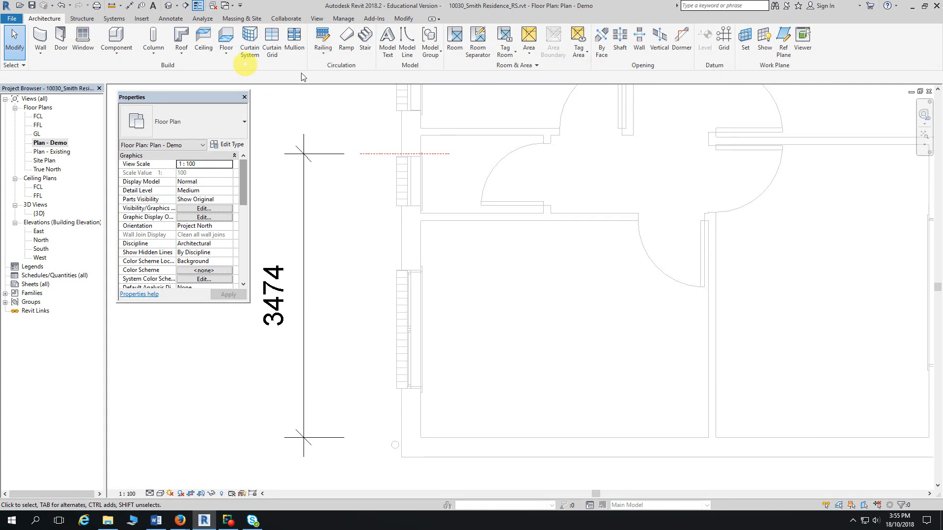
pyautogui.click(780, 49)
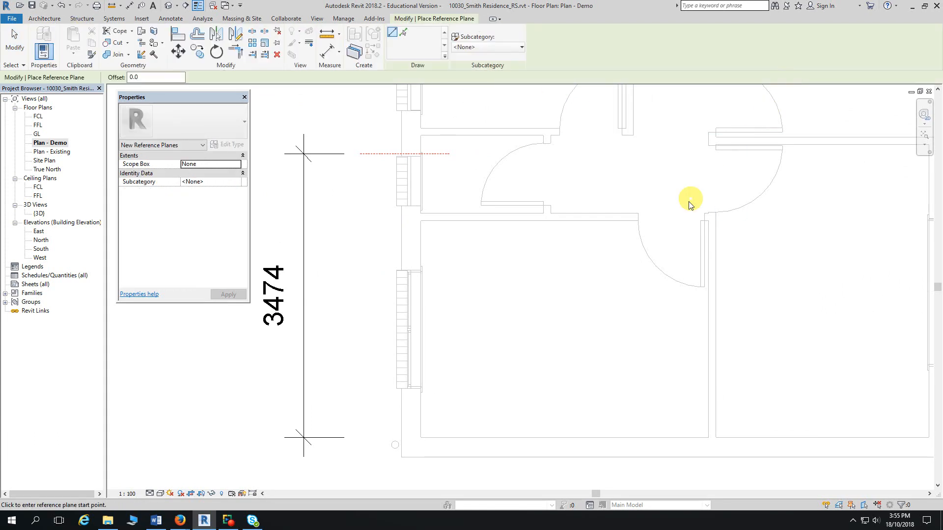
pyautogui.click(629, 247)
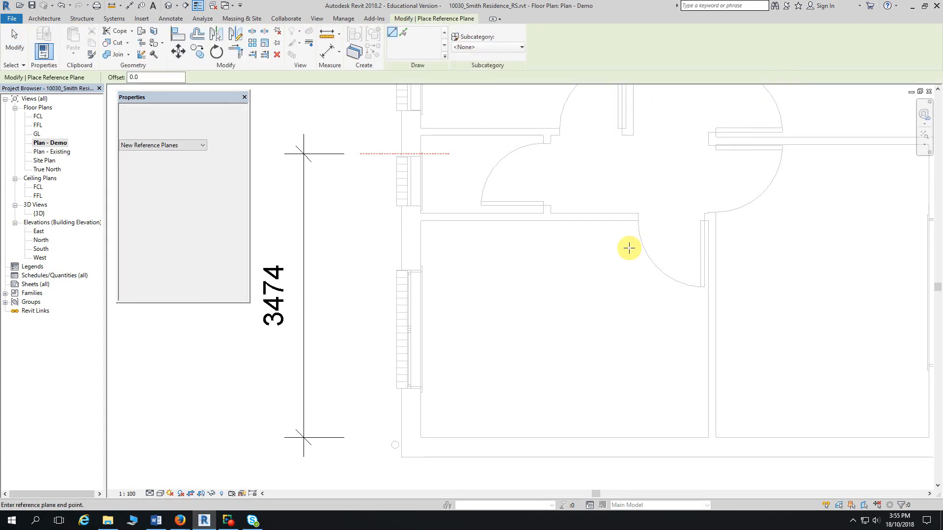
pyautogui.click(629, 190)
pyautogui.press('Escape')
pyautogui.press('Escape')
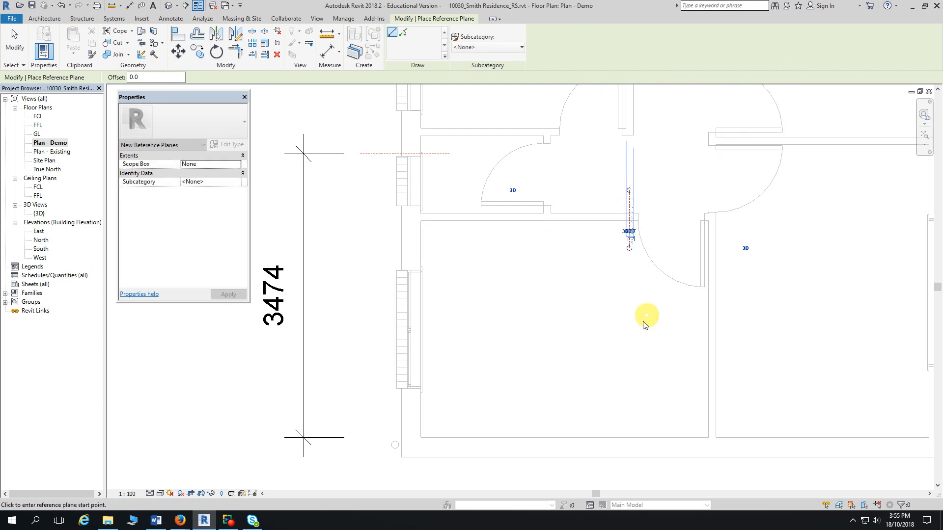
# Step: Place an aligned dimension between the vertical reference plane and the inner face of the southwest room's east wall
pyautogui.scroll(2, 633, 338)
pyautogui.moveTo(635, 331); pyautogui.dragTo(627, 289, button='middle')
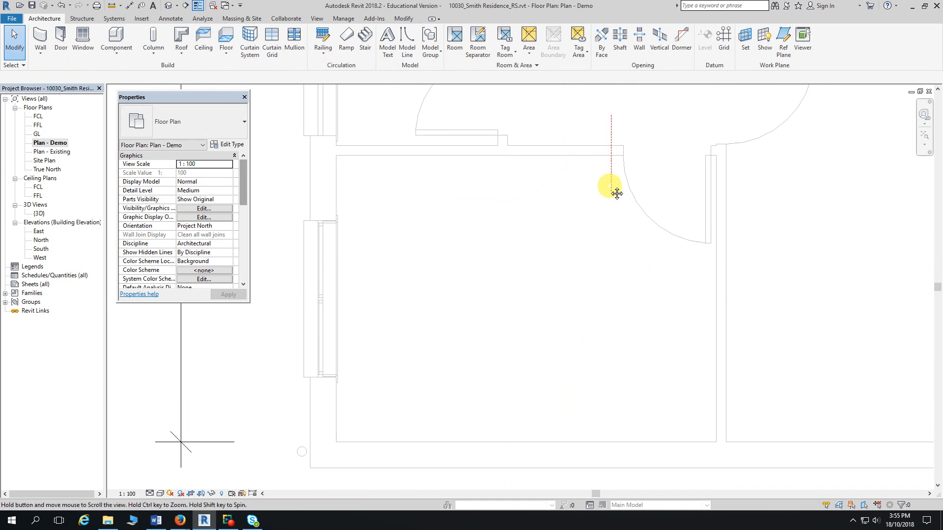
pyautogui.moveTo(609, 184); pyautogui.dragTo(596, 226, button='middle')
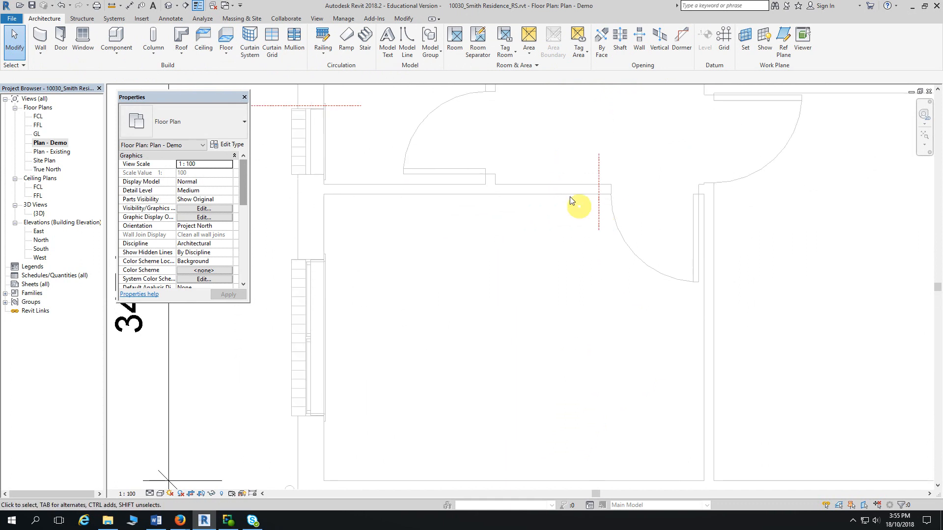
pyautogui.click(130, 6)
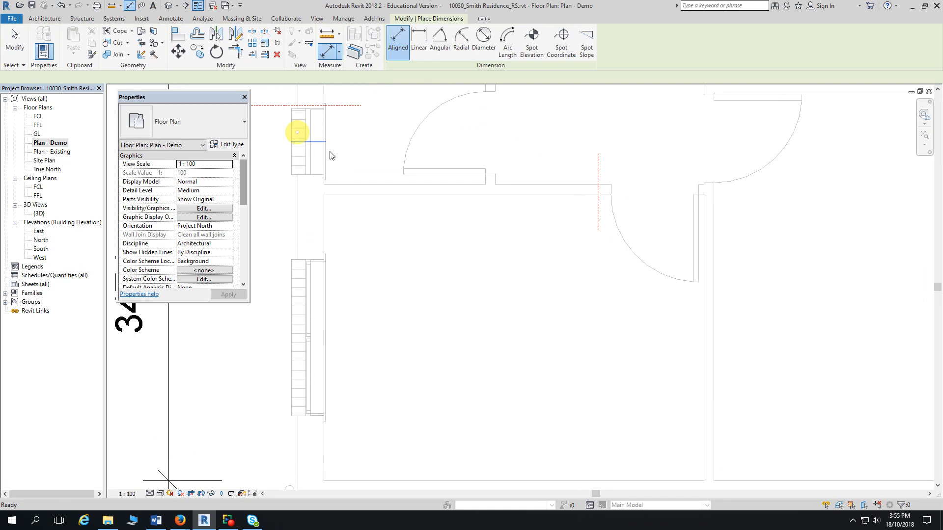
pyautogui.click(599, 162)
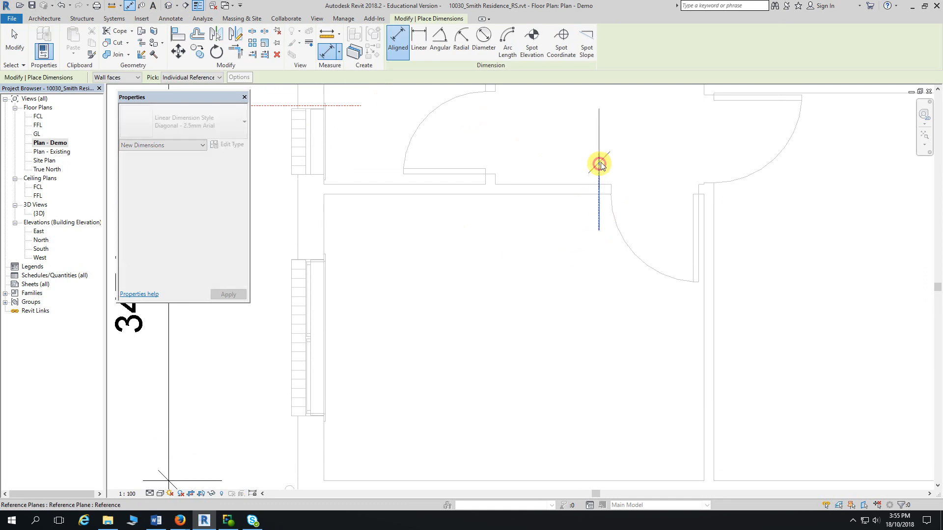
pyautogui.click(704, 255)
pyautogui.moveTo(725, 168); pyautogui.dragTo(719, 195, button='middle')
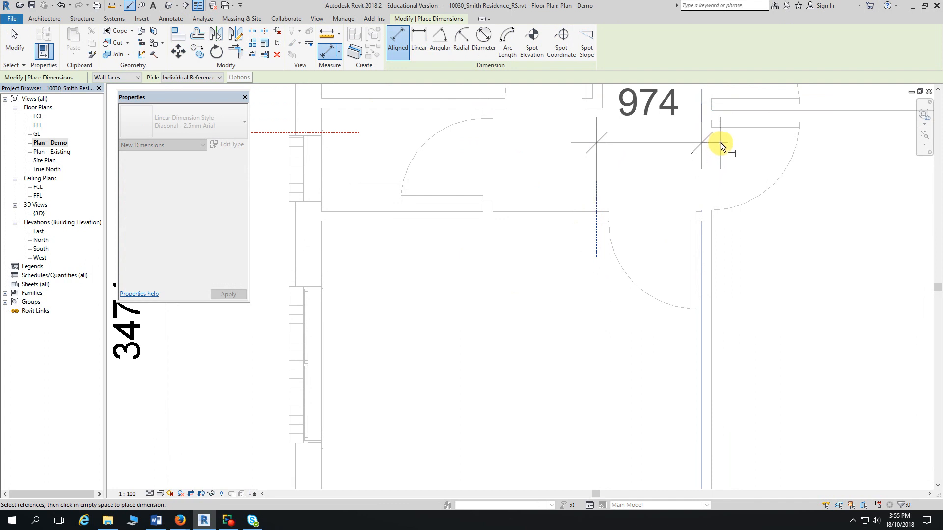
pyautogui.click(720, 151)
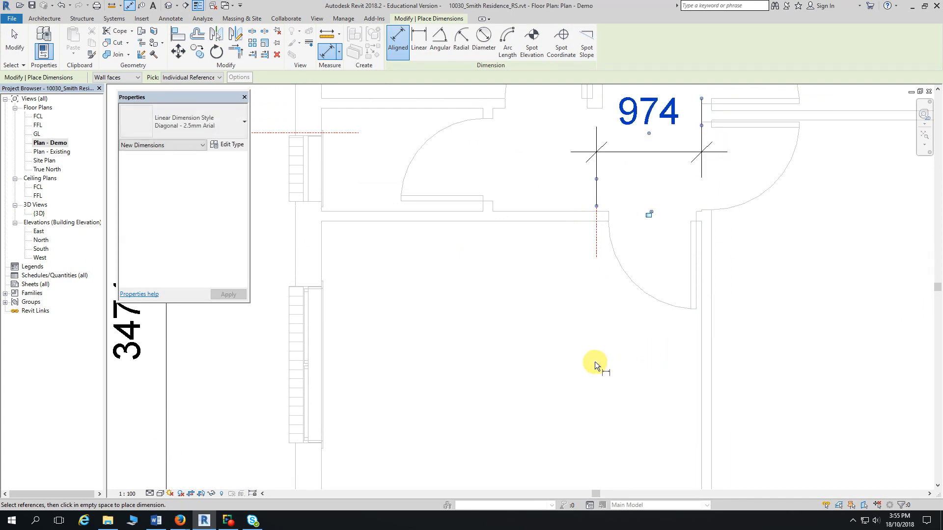
pyautogui.click(15, 44)
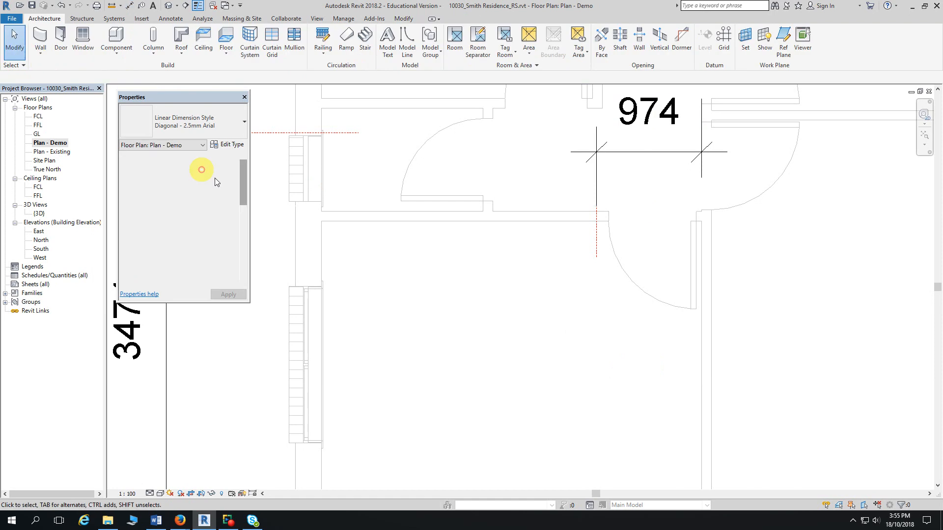
# Step: Set the vertical reference plane's distance to the southwest room's east wall to 920 mm and pin the plane
pyautogui.click(596, 249)
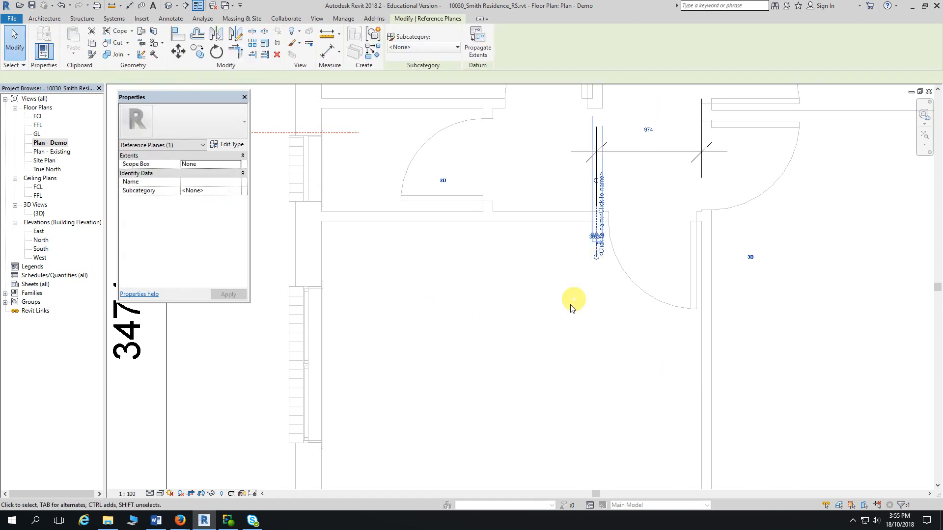
pyautogui.click(649, 130)
pyautogui.write('920')
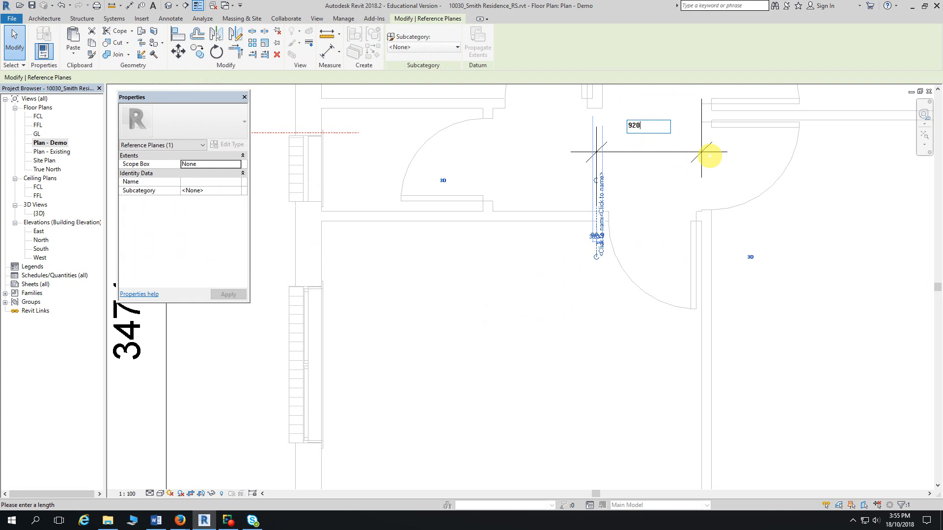
pyautogui.press('Return')
pyautogui.click(716, 316)
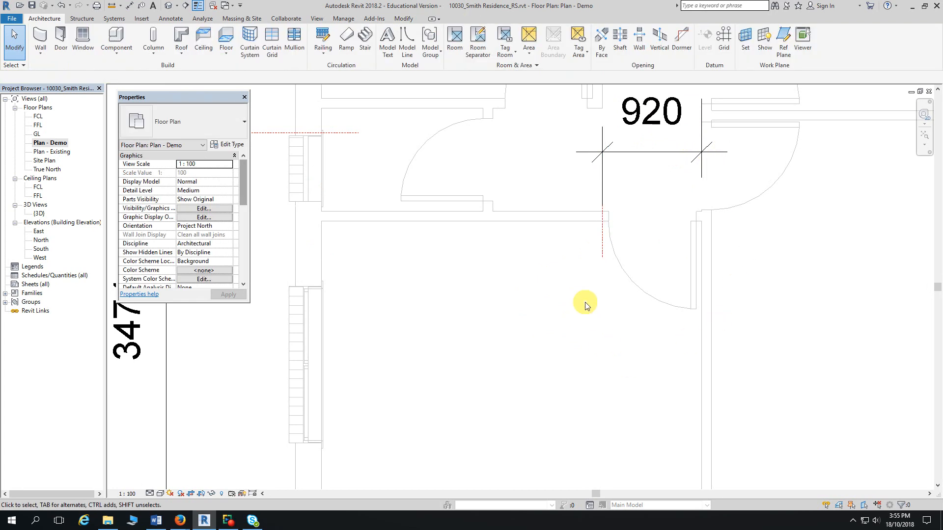
pyautogui.click(602, 253)
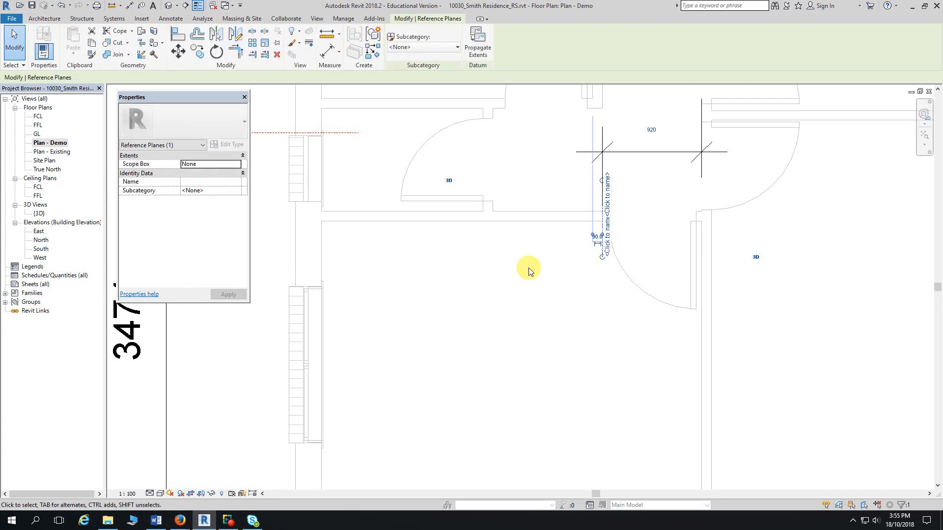
pyautogui.click(278, 43)
pyautogui.click(489, 346)
pyautogui.scroll(-1, 496, 359)
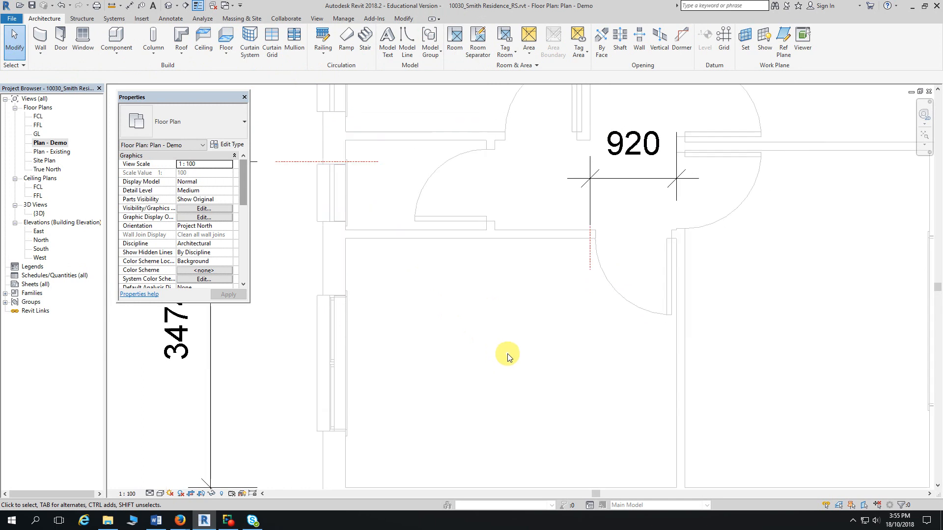
# Step: Draw a short horizontal reference plane across the wall just south of the entry's west door, about 1252 mm south of the entry's north wall
pyautogui.moveTo(499, 362); pyautogui.dragTo(607, 357, button='middle')
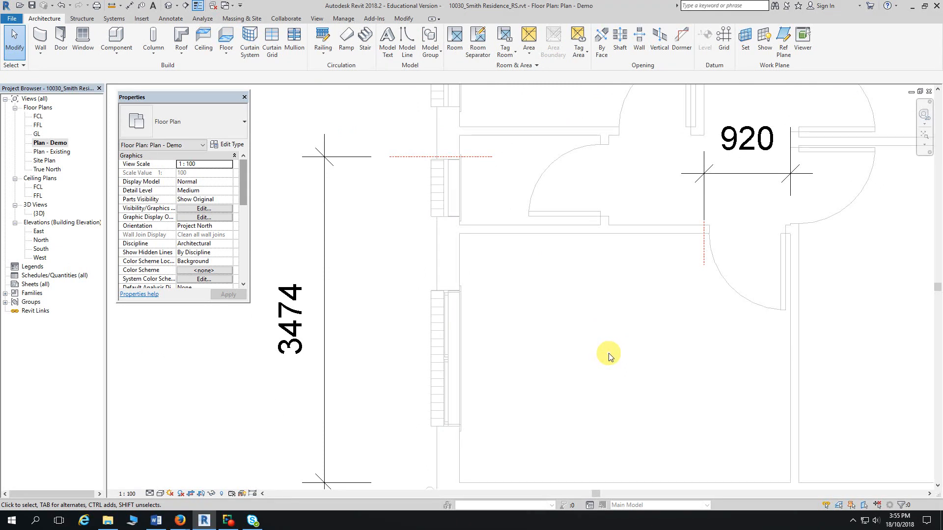
pyautogui.moveTo(628, 301); pyautogui.dragTo(570, 464, button='middle')
pyautogui.moveTo(564, 212); pyautogui.dragTo(532, 317, button='middle')
pyautogui.moveTo(572, 195)
pyautogui.mouseDown(button='middle')
pyautogui.moveTo(532, 311)
pyautogui.moveTo(555, 236)
pyautogui.mouseUp(button='middle')
pyautogui.scroll(-3, 528, 301)
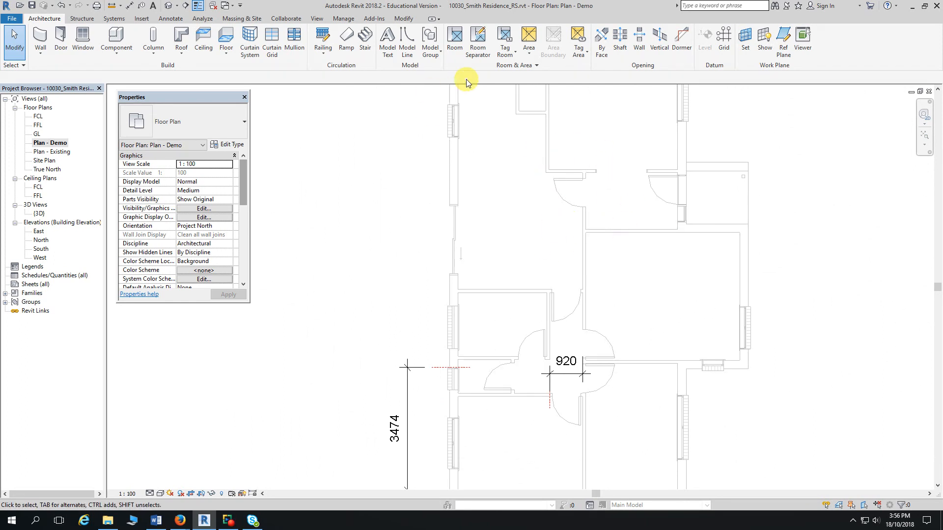
pyautogui.click(783, 38)
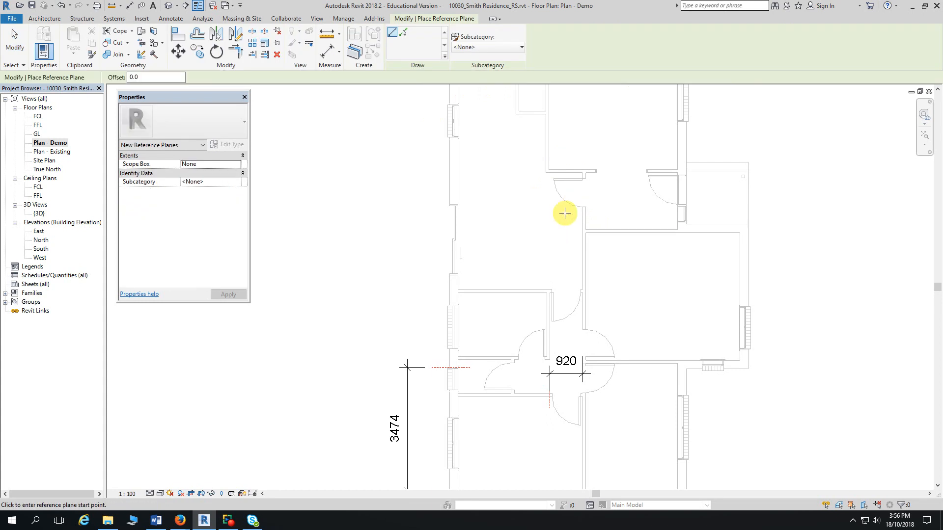
pyautogui.click(563, 217)
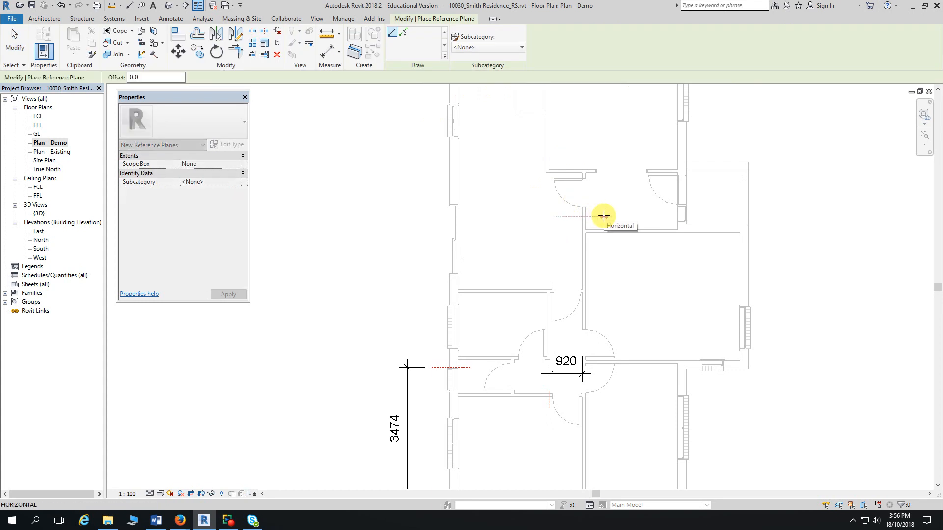
pyautogui.click(603, 216)
pyautogui.press('Escape')
pyautogui.press('Escape')
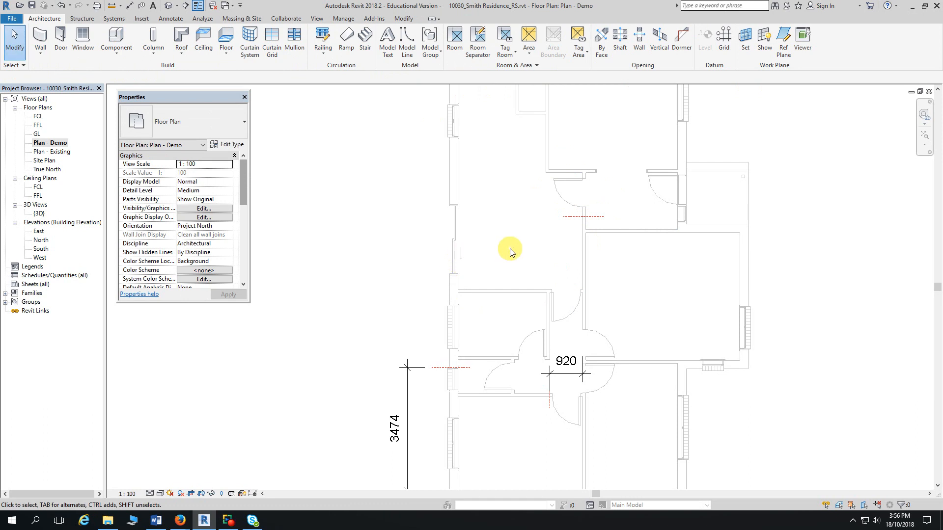
# Step: Place an aligned dimension between the new horizontal reference plane and the south face of the entry's north wall
pyautogui.click(129, 5)
pyautogui.click(572, 216)
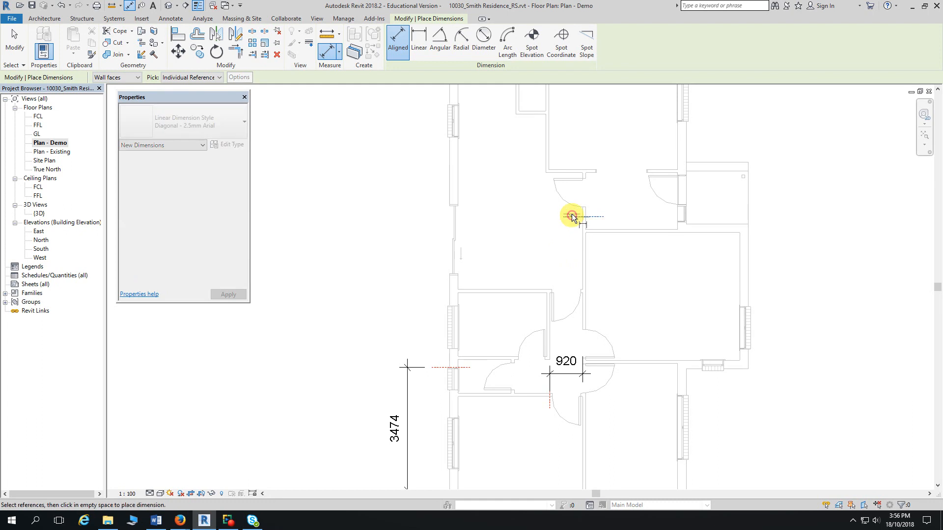
pyautogui.click(567, 175)
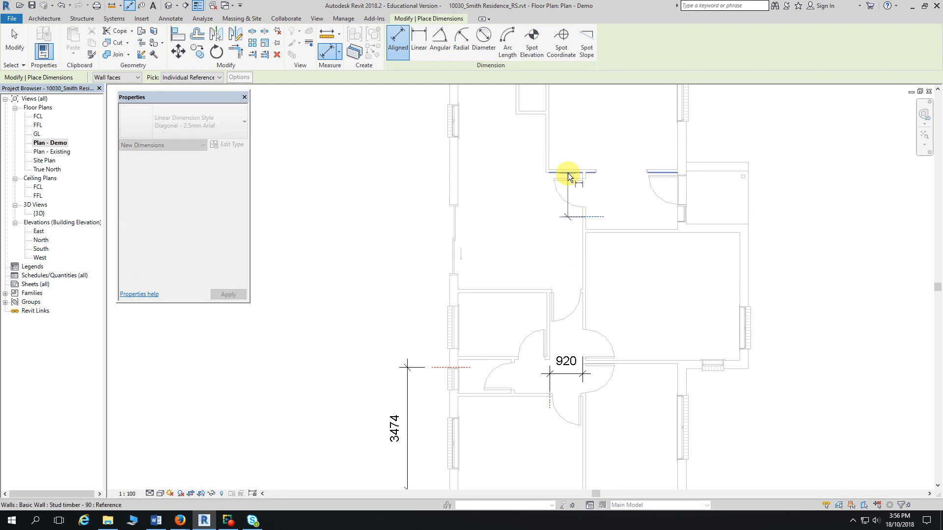
pyautogui.click(614, 161)
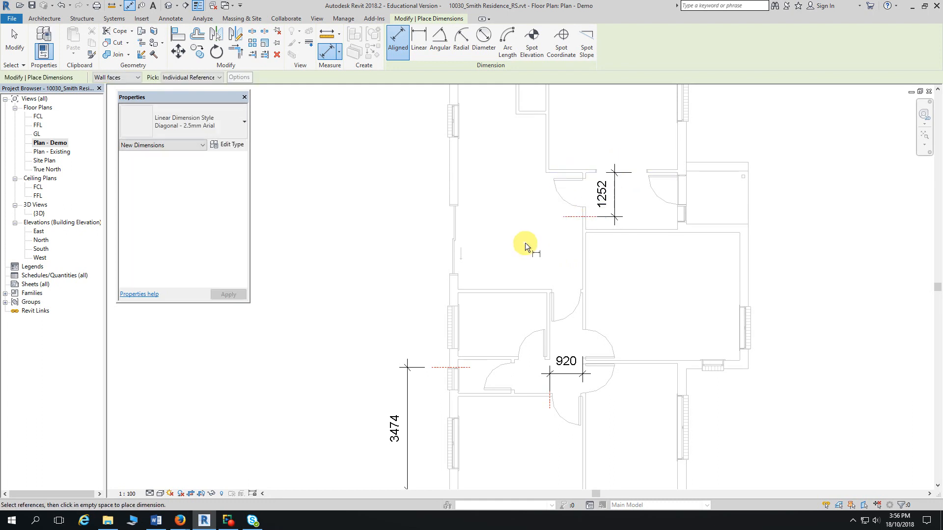
pyautogui.press('Escape')
pyautogui.press('Escape')
# Step: Set the horizontal reference plane's distance to the entry's north wall to 1216 mm and pin the plane
pyautogui.scroll(2, 550, 225)
pyautogui.scroll(4, 550, 225)
pyautogui.moveTo(488, 221); pyautogui.dragTo(450, 258, button='middle')
pyautogui.scroll(1, 450, 259)
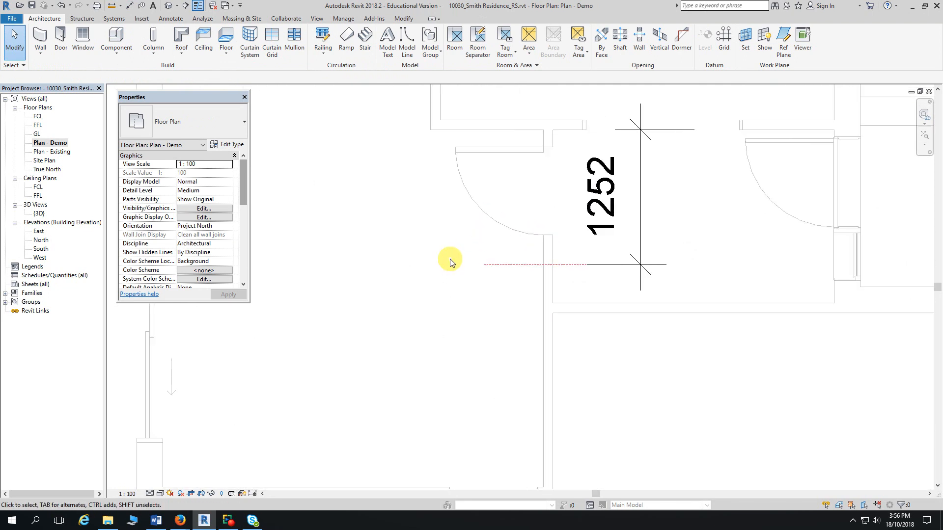
pyautogui.click(486, 265)
pyautogui.press('Escape')
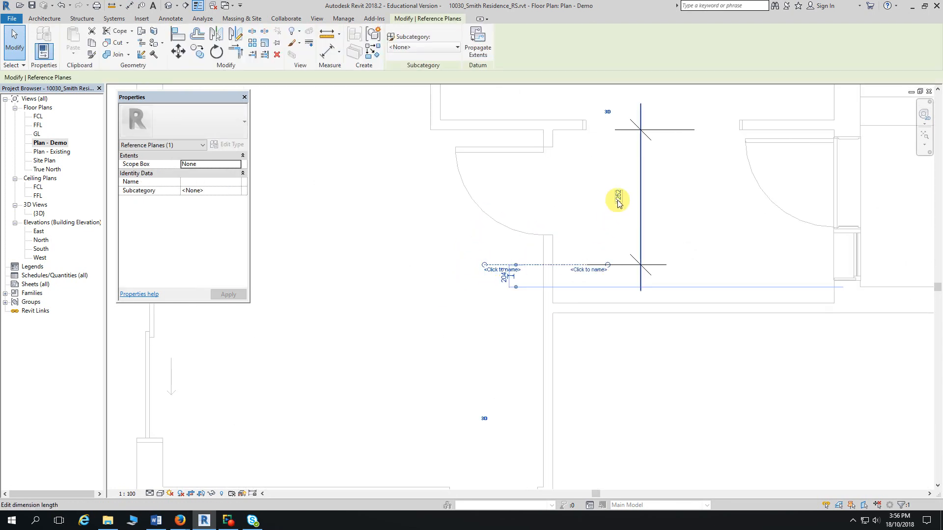
pyautogui.click(618, 200)
pyautogui.write('1216')
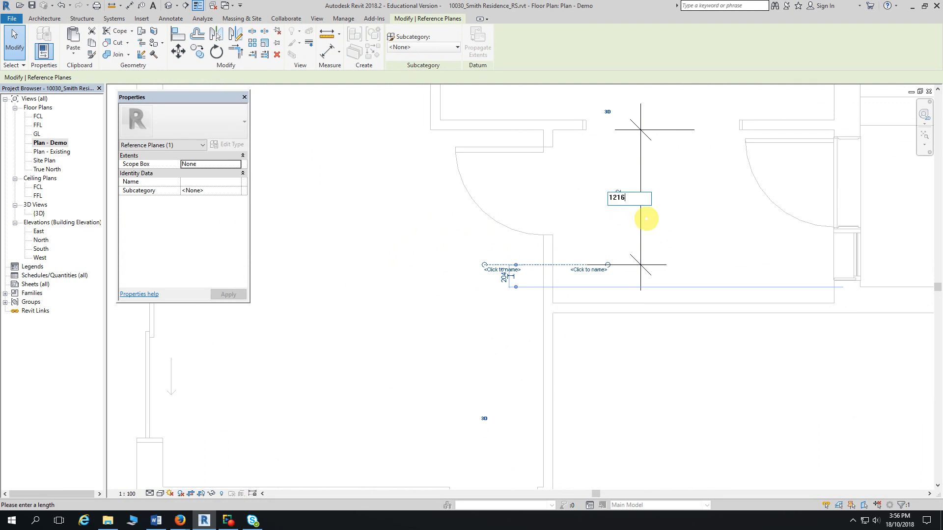
pyautogui.press('Return')
pyautogui.press('Escape')
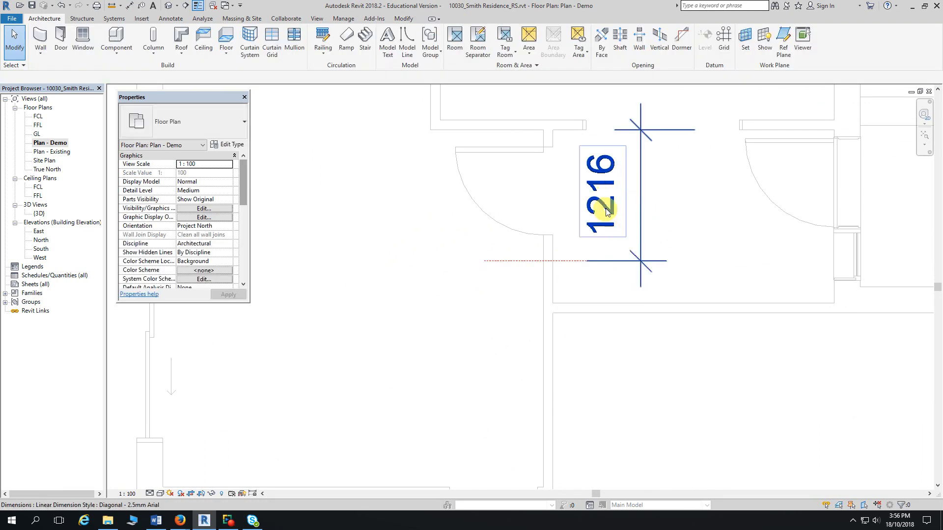
pyautogui.click(492, 260)
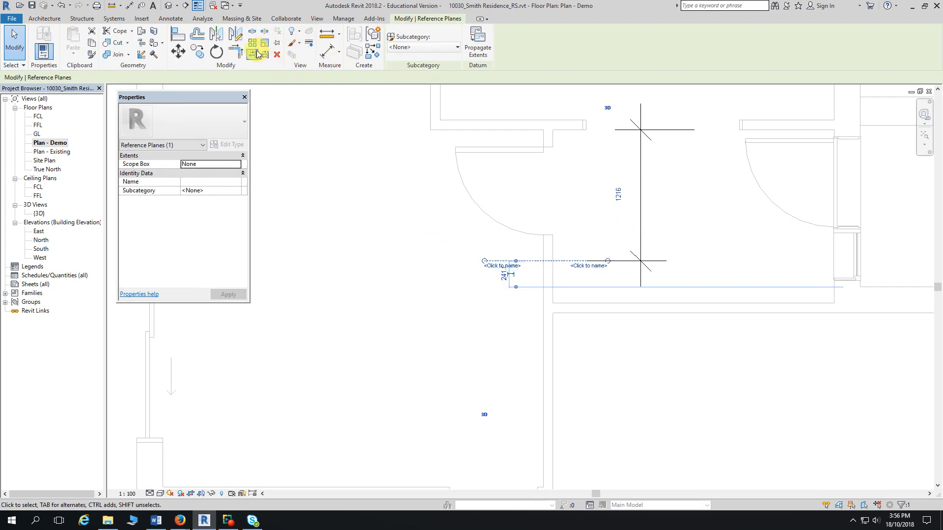
pyautogui.click(284, 65)
pyautogui.click(417, 288)
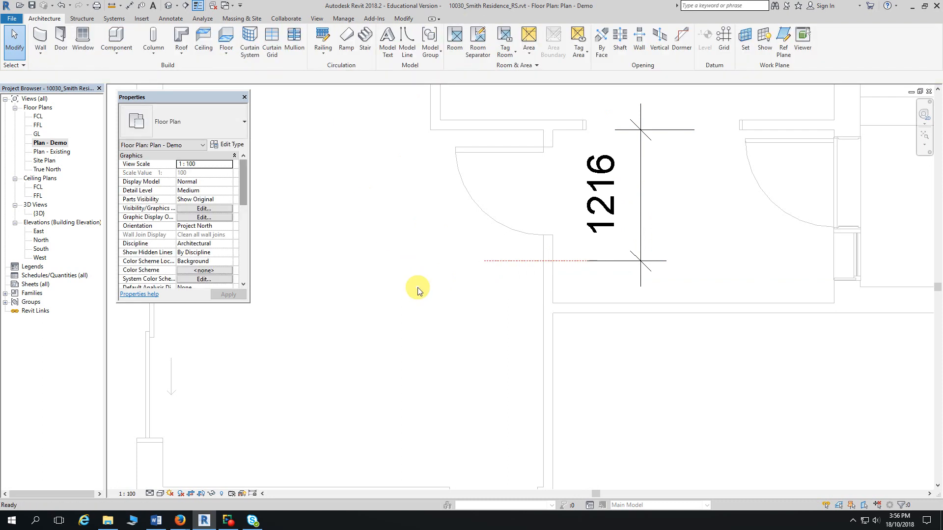
# Step: Split the west brick veneer wall with a 25.4 gap just north of the horizontal reference plane dimensioned 3474
pyautogui.scroll(-5, 417, 291)
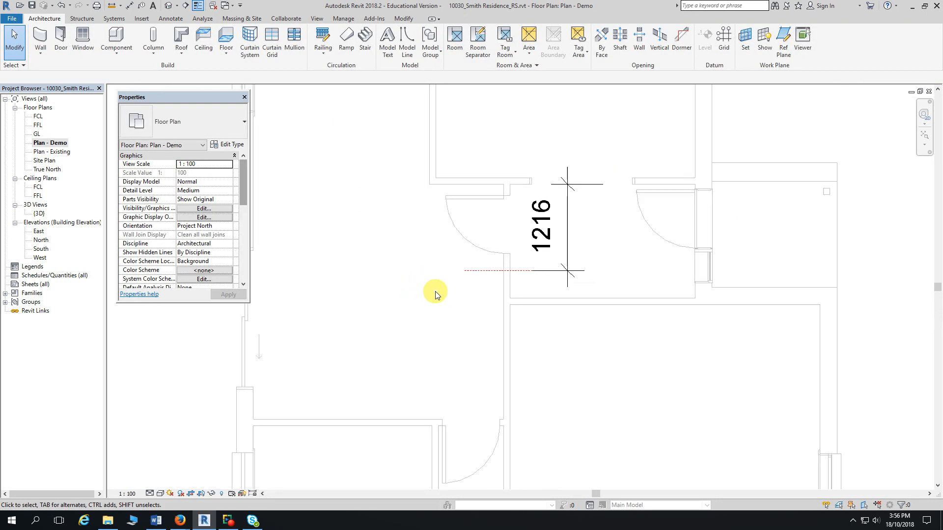
pyautogui.moveTo(449, 299); pyautogui.dragTo(551, 175, button='middle')
pyautogui.scroll(2, 555, 167)
pyautogui.moveTo(377, 167); pyautogui.dragTo(385, 157, button='middle')
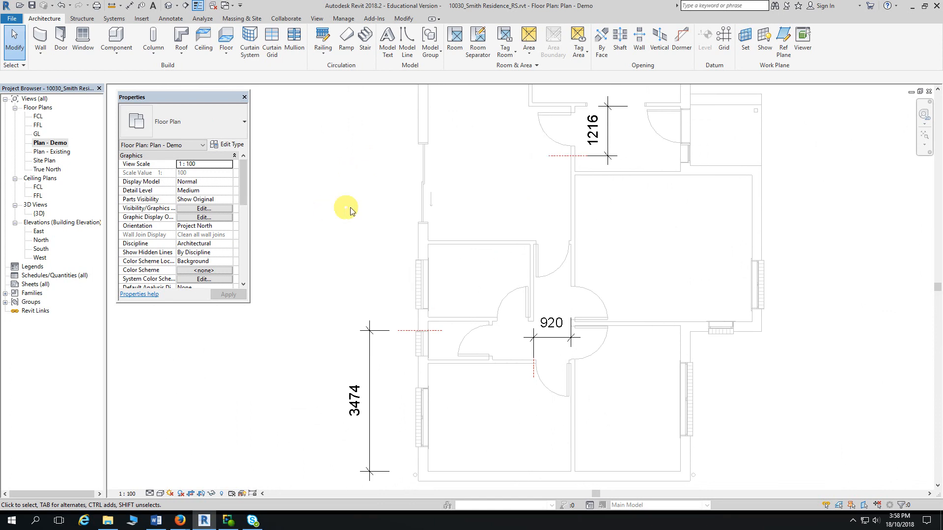
pyautogui.scroll(1, 384, 321)
pyautogui.moveTo(383, 322); pyautogui.dragTo(391, 183, button='middle')
pyautogui.scroll(2, 404, 241)
pyautogui.scroll(1, 393, 185)
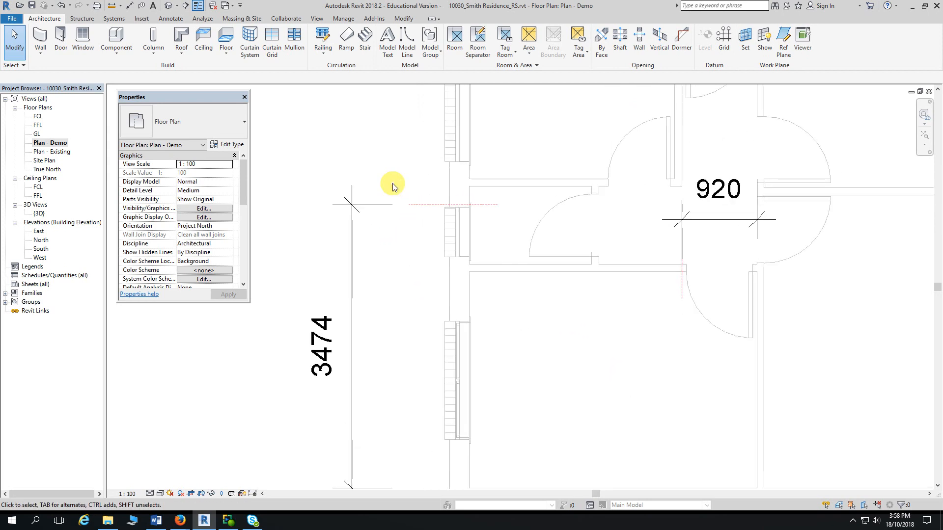
pyautogui.click(404, 20)
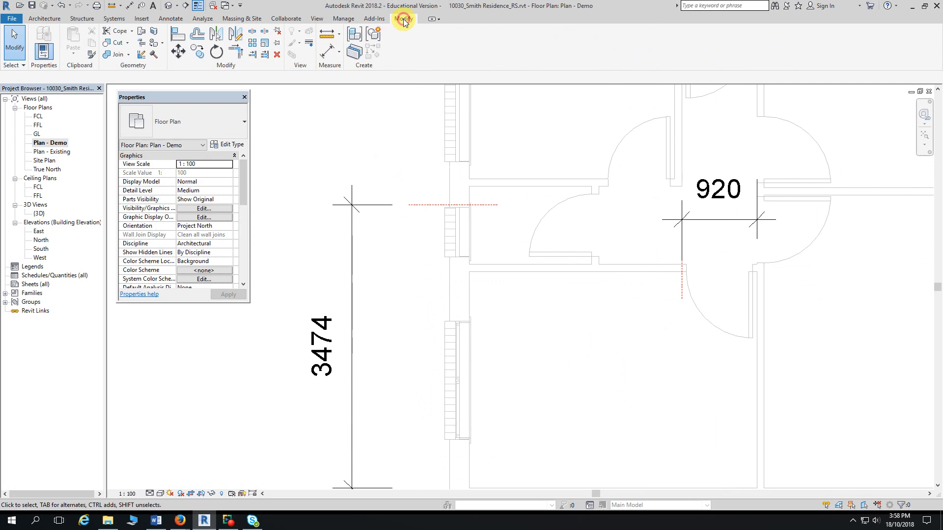
pyautogui.click(265, 33)
pyautogui.scroll(1, 416, 186)
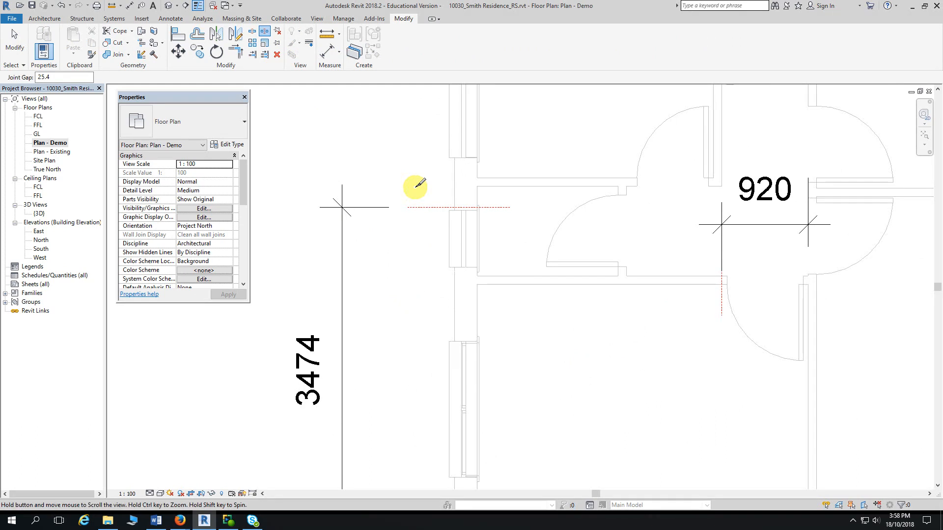
pyautogui.moveTo(415, 186); pyautogui.dragTo(413, 127, button='middle')
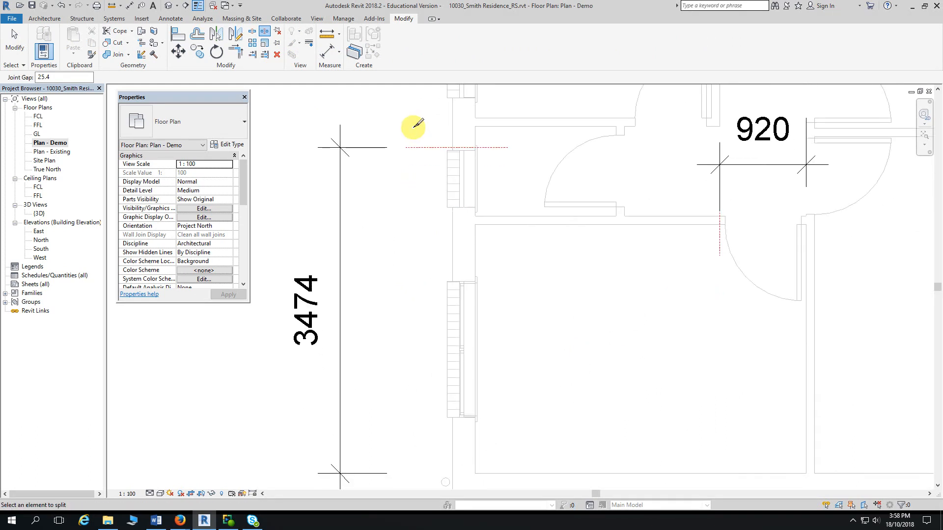
pyautogui.scroll(-5, 416, 127)
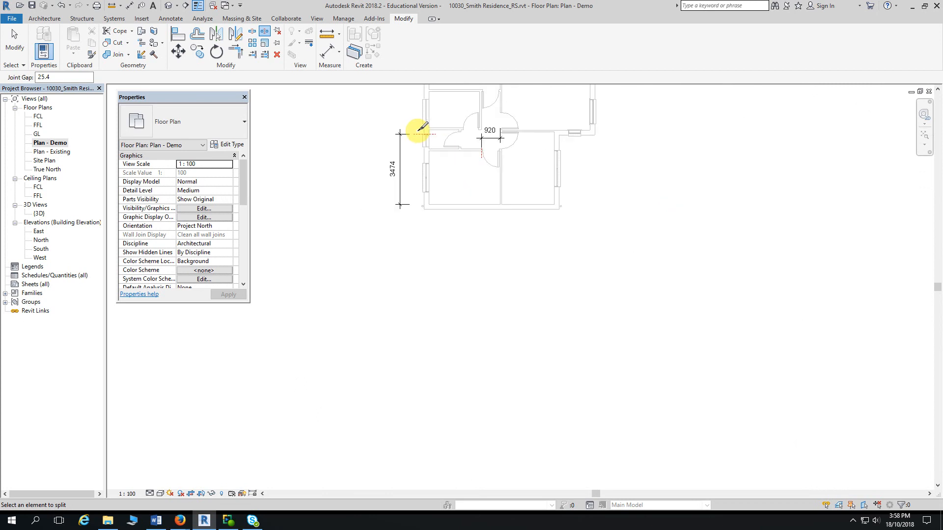
pyautogui.scroll(8, 422, 129)
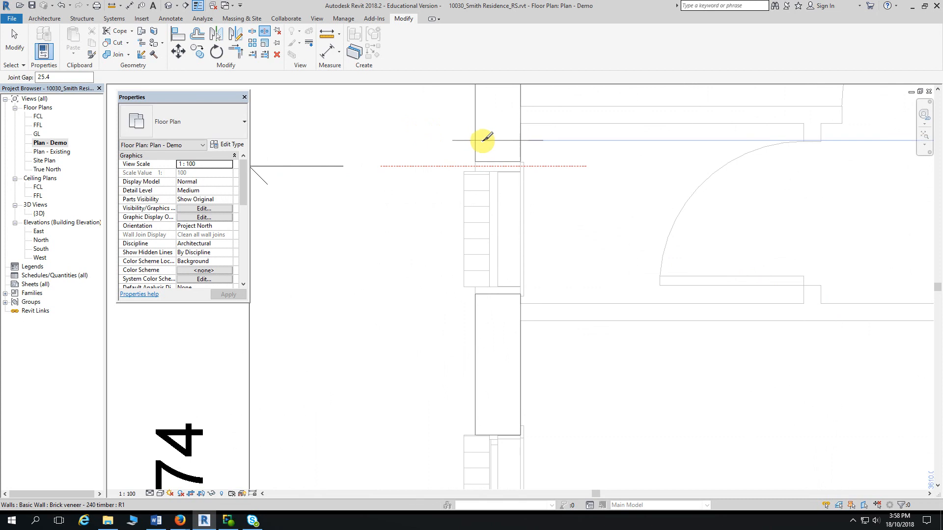
pyautogui.click(485, 138)
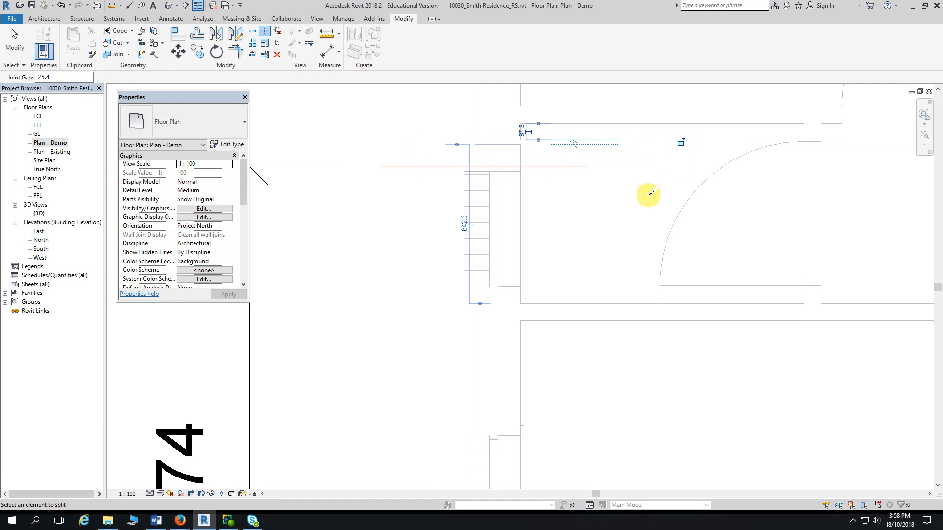
# Step: Split the southwest room's north wall with a gap just west of the vertical reference plane beside the door
pyautogui.scroll(-3, 648, 191)
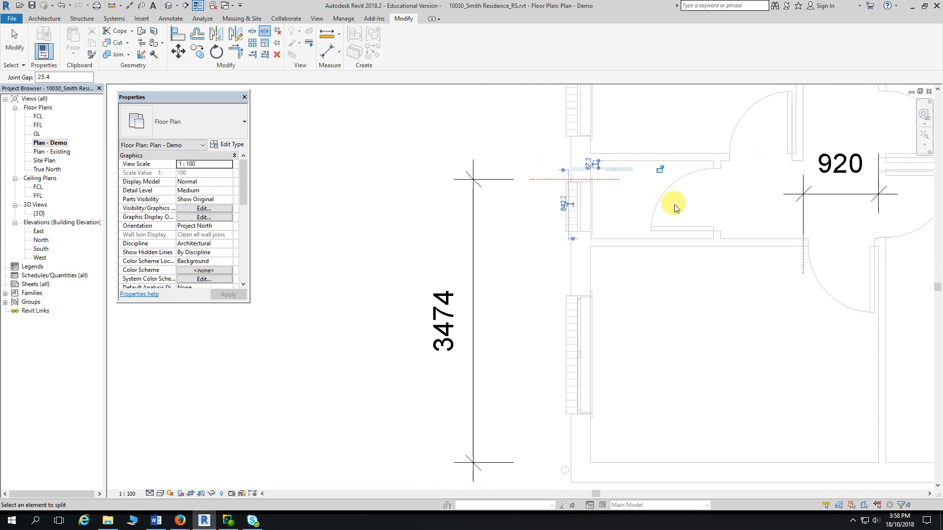
pyautogui.moveTo(706, 212); pyautogui.dragTo(440, 183, button='middle')
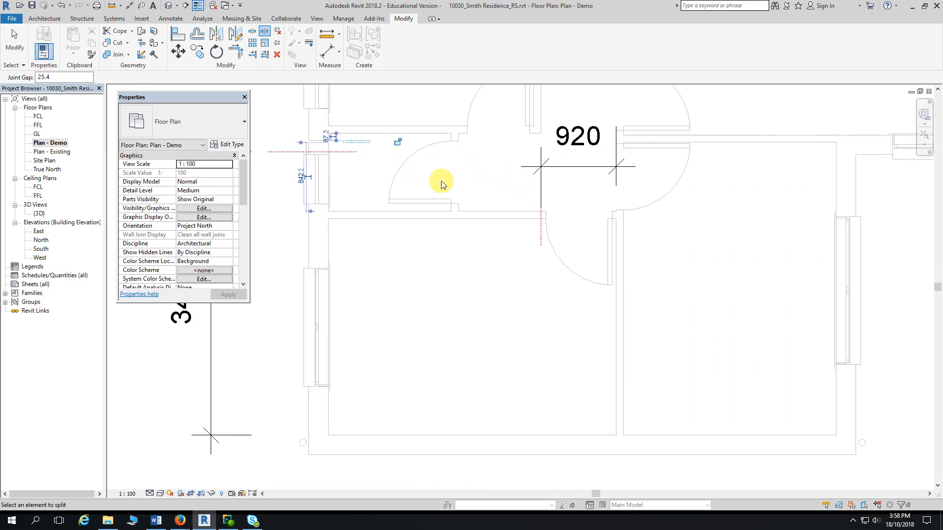
pyautogui.scroll(3, 515, 217)
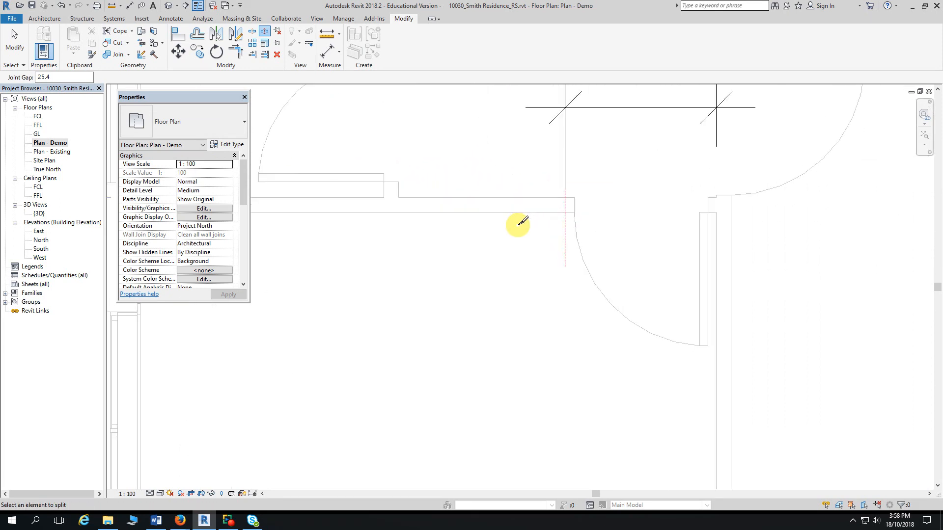
pyautogui.click(545, 202)
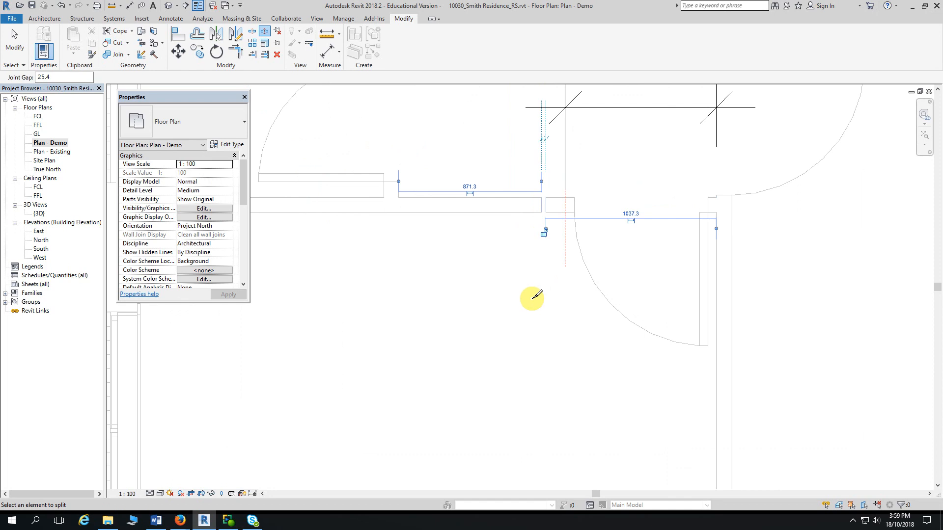
# Step: Split the wall south of the entry's west door with a gap just below the horizontal reference plane
pyautogui.scroll(-3, 537, 299)
pyautogui.moveTo(586, 143); pyautogui.dragTo(563, 284, button='middle')
pyautogui.scroll(3, 616, 238)
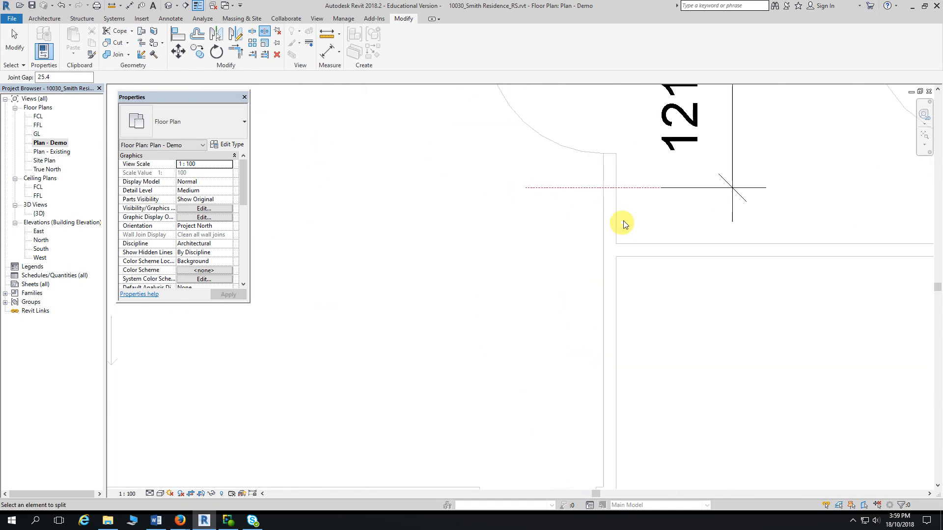
pyautogui.scroll(2, 621, 227)
pyautogui.click(606, 192)
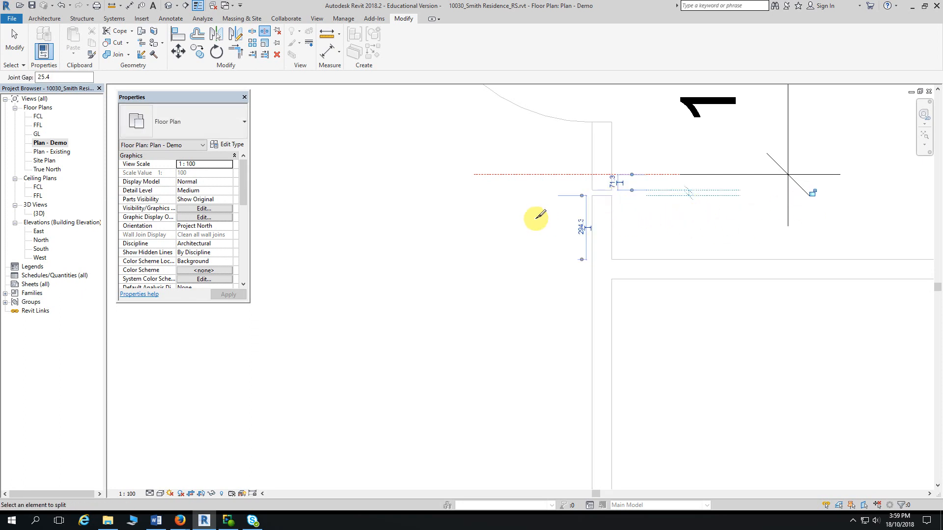
# Step: Align both cut ends of the split wall by the entry to the horizontal reference plane, closing the gap
pyautogui.click(24, 38)
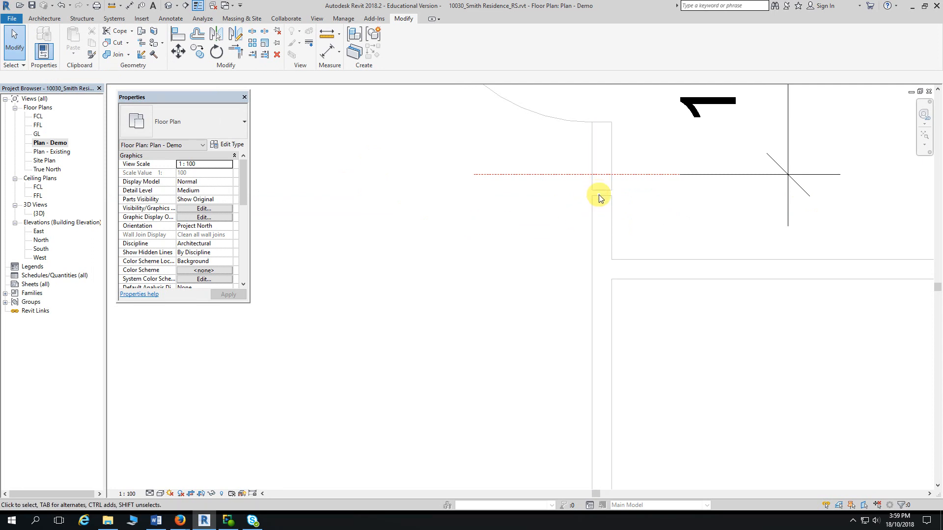
pyautogui.scroll(2, 583, 194)
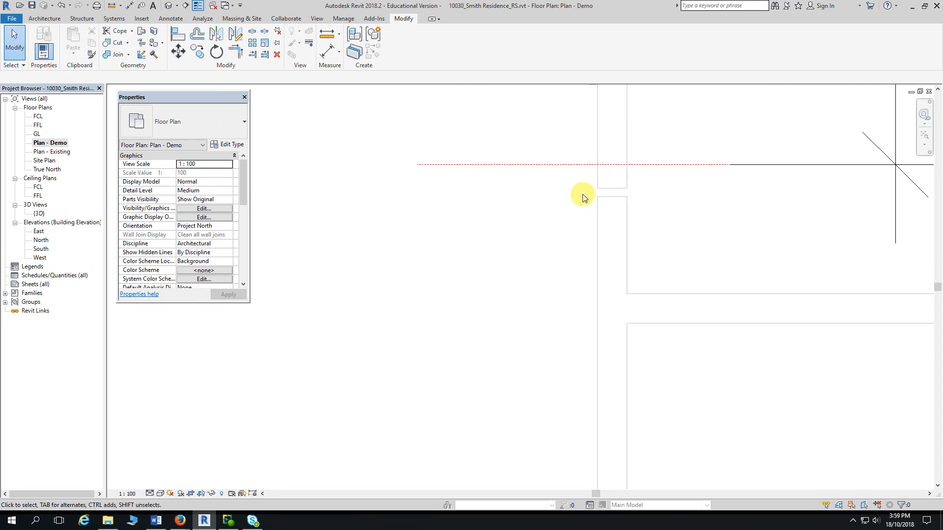
pyautogui.click(180, 35)
pyautogui.click(555, 166)
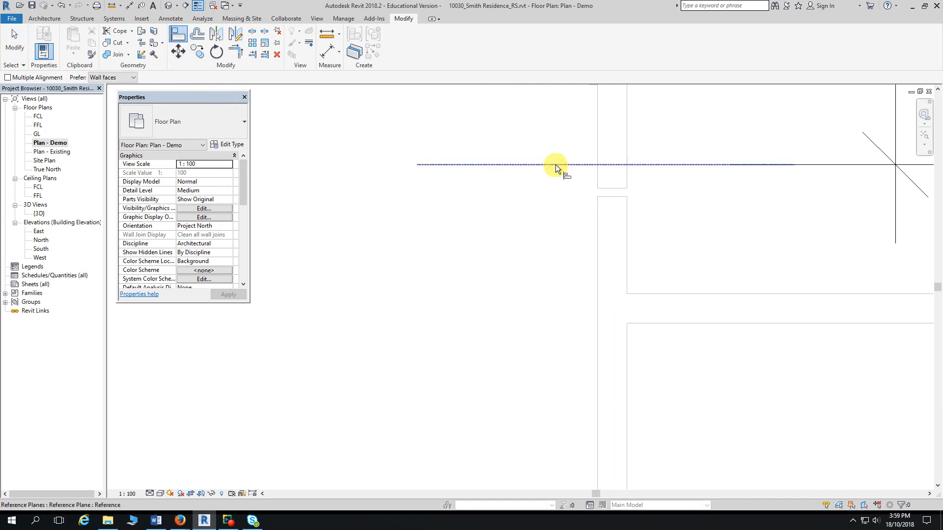
pyautogui.click(611, 188)
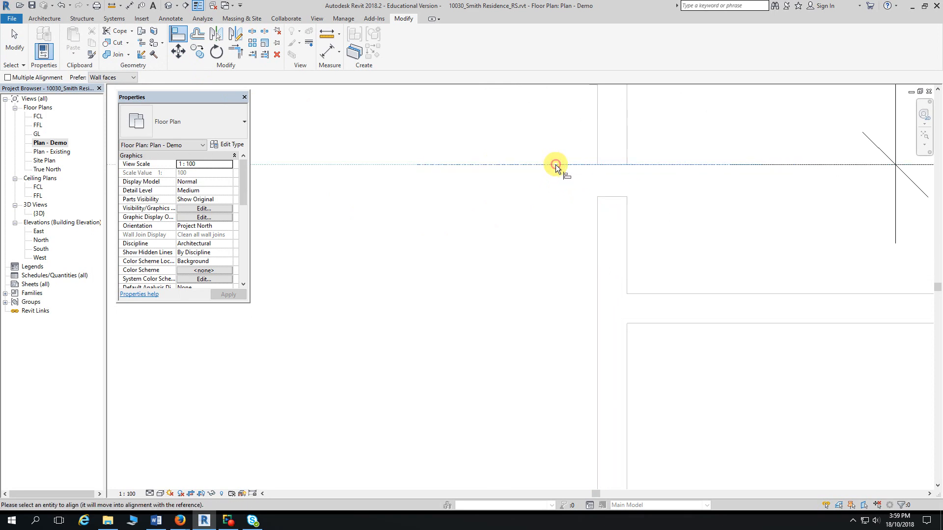
pyautogui.click(612, 197)
pyautogui.press('Escape')
pyautogui.press('Escape')
pyautogui.scroll(-2, 519, 238)
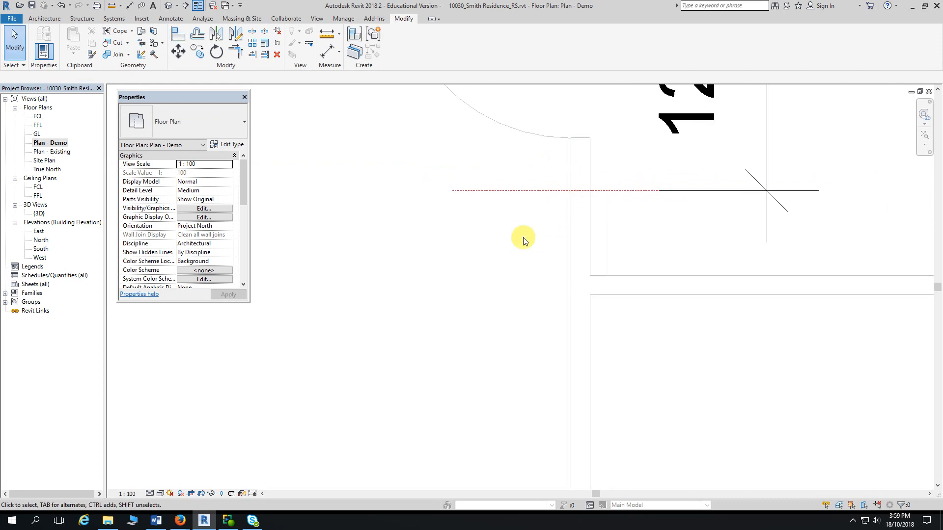
# Step: Align both cut ends of the southwest room's north wall to the vertical reference plane, closing the gap
pyautogui.scroll(-3, 523, 237)
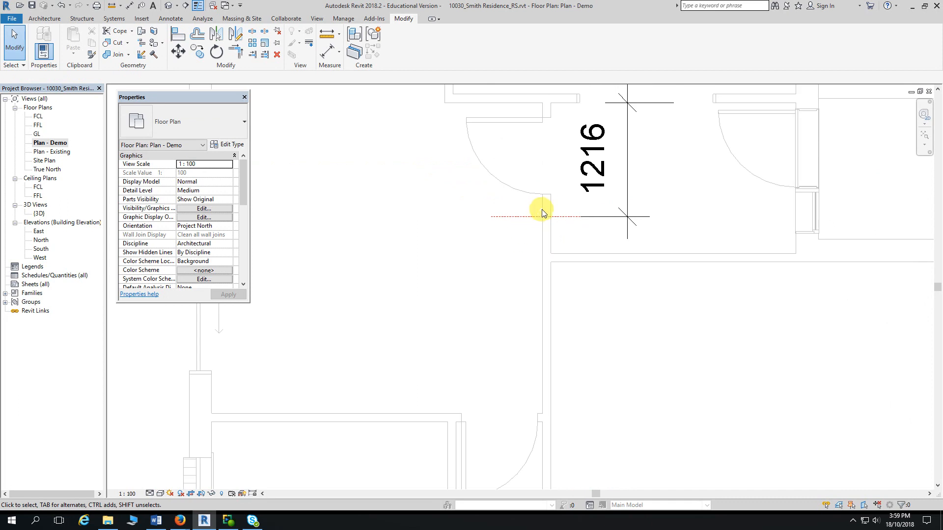
pyautogui.moveTo(511, 248); pyautogui.dragTo(540, 155, button='middle')
pyautogui.scroll(5, 510, 388)
pyautogui.moveTo(511, 389); pyautogui.dragTo(511, 347, button='middle')
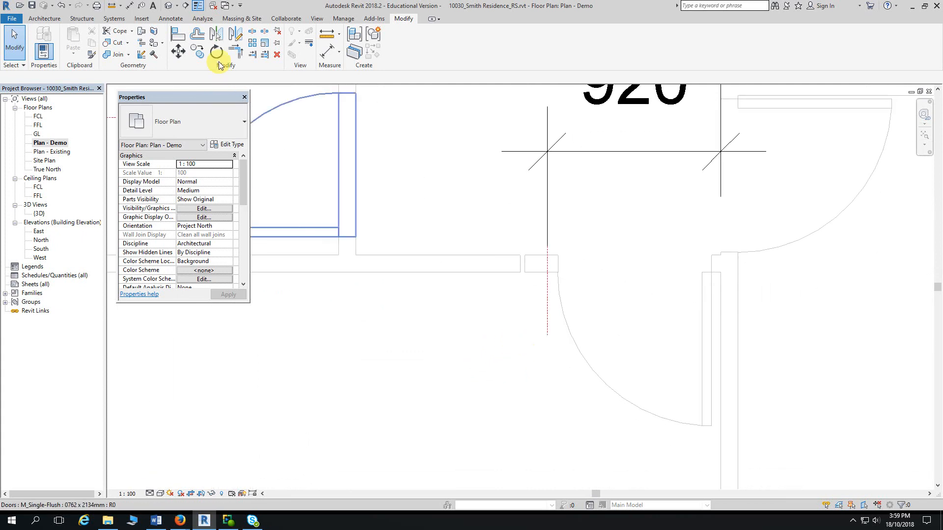
pyautogui.click(177, 33)
pyautogui.scroll(1, 526, 304)
pyautogui.click(552, 289)
pyautogui.click(528, 254)
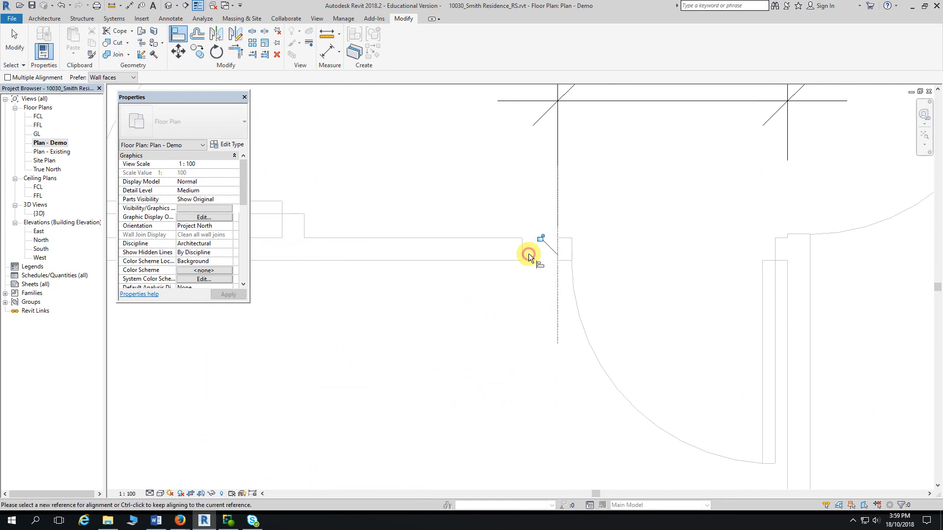
pyautogui.click(557, 294)
pyautogui.click(522, 253)
pyautogui.scroll(-3, 491, 330)
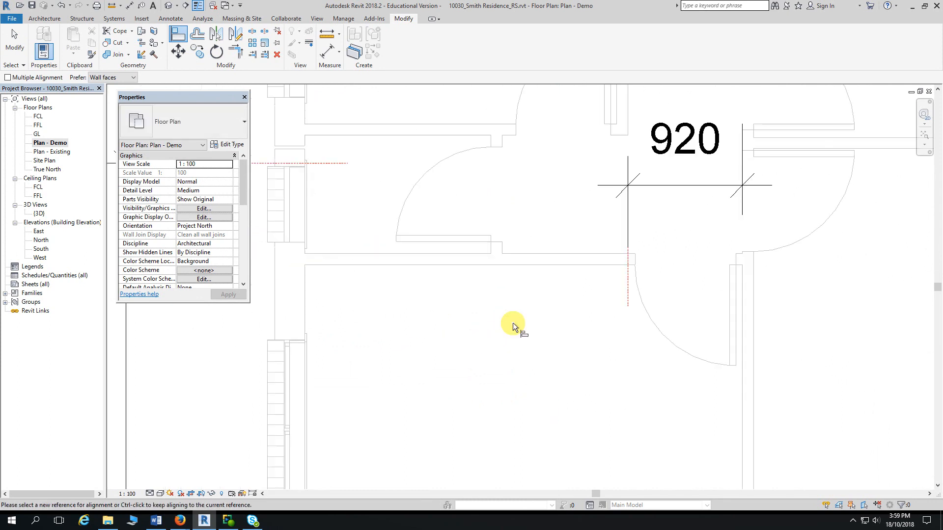
# Step: Align both cut ends of the west brick veneer wall to its horizontal reference plane, closing the gap
pyautogui.scroll(-1, 449, 343)
pyautogui.moveTo(447, 344); pyautogui.dragTo(580, 324, button='middle')
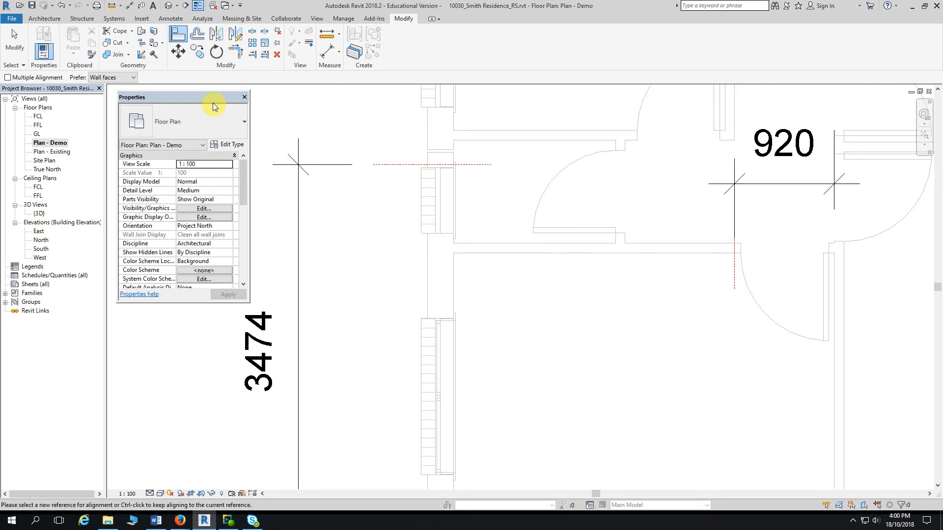
pyautogui.scroll(4, 367, 178)
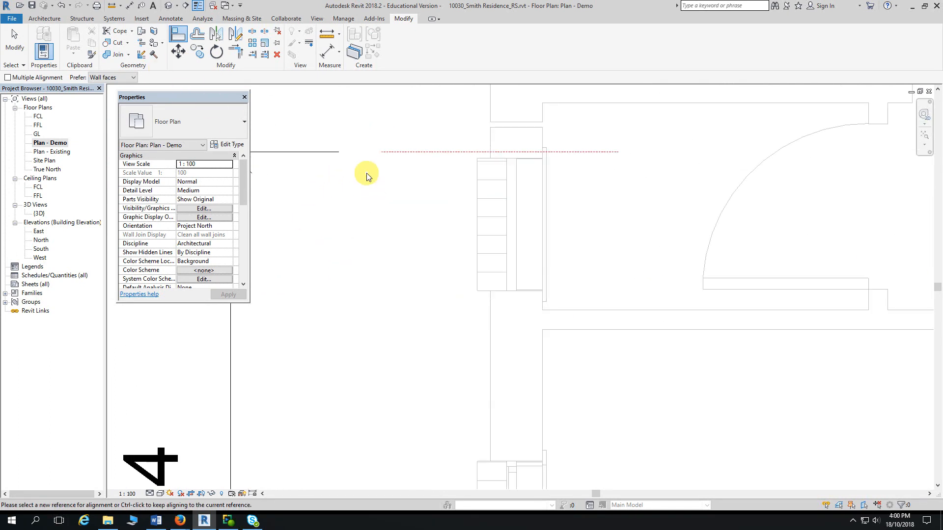
pyautogui.click(434, 151)
pyautogui.click(500, 128)
pyautogui.keyDown('ctrl'); pyautogui.click(507, 123); pyautogui.keyUp('ctrl')
pyautogui.press('Escape')
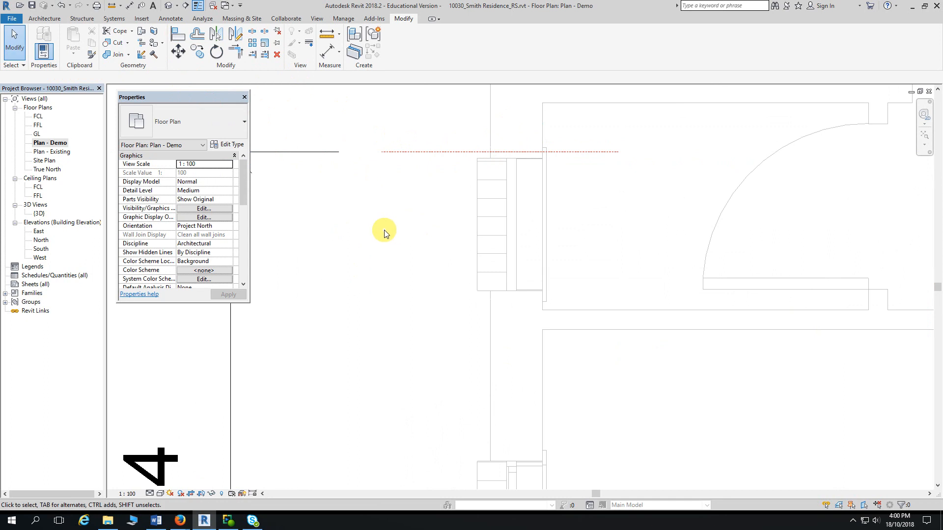
# Step: Examine the demolition plan around the three reference planes where the walls are split
pyautogui.scroll(-4, 380, 230)
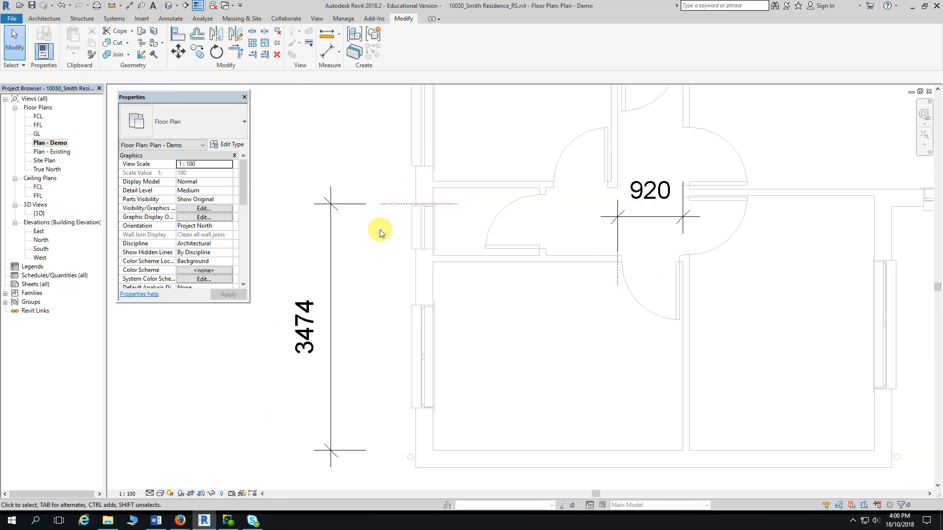
pyautogui.scroll(-2, 380, 241)
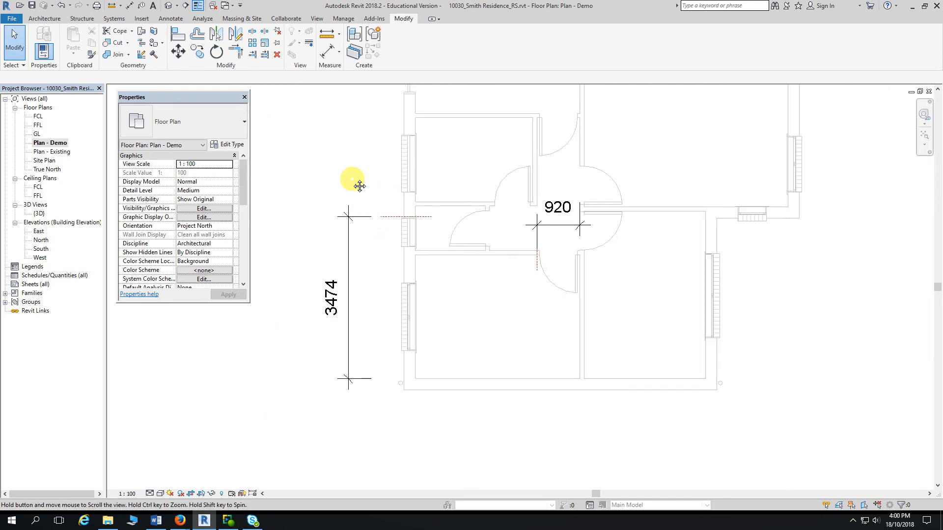
pyautogui.scroll(-3, 343, 196)
pyautogui.scroll(-2, 356, 216)
pyautogui.moveTo(358, 221); pyautogui.dragTo(378, 236, button='middle')
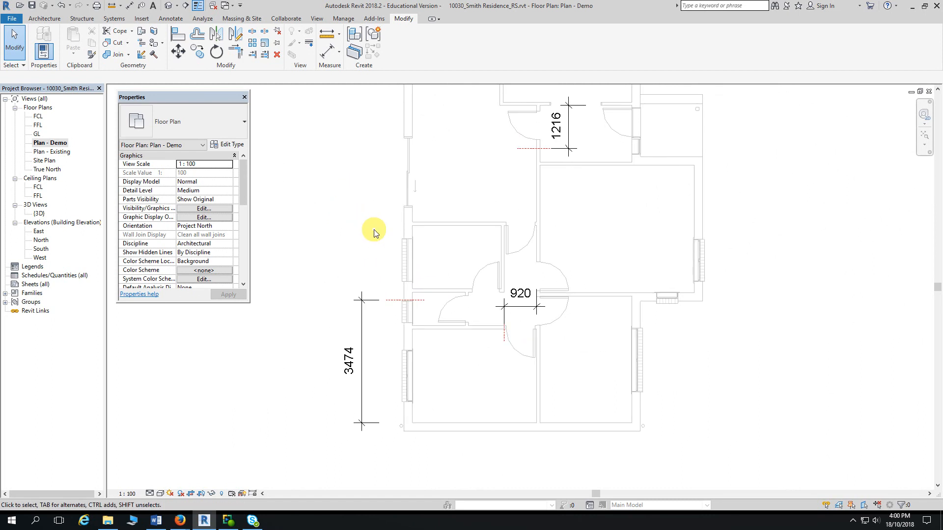
pyautogui.scroll(1, 373, 233)
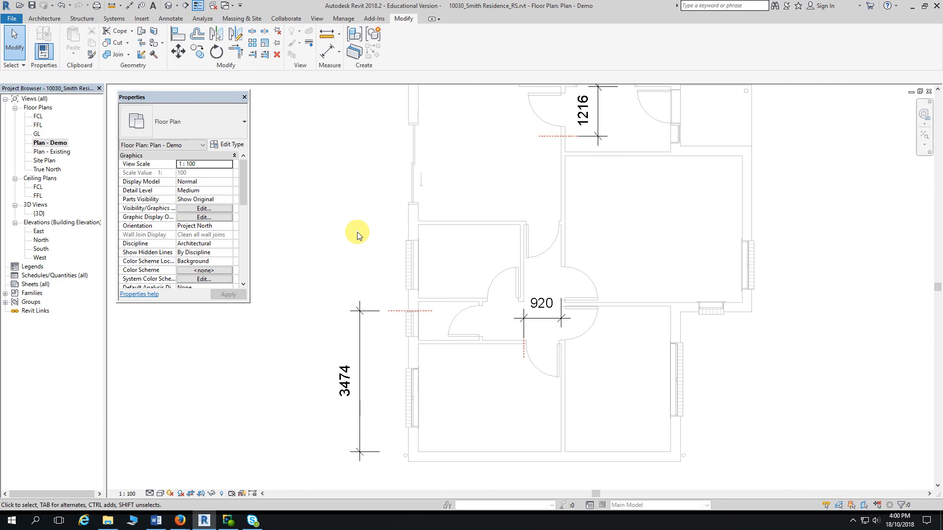
pyautogui.moveTo(360, 254); pyautogui.dragTo(367, 260, button='middle')
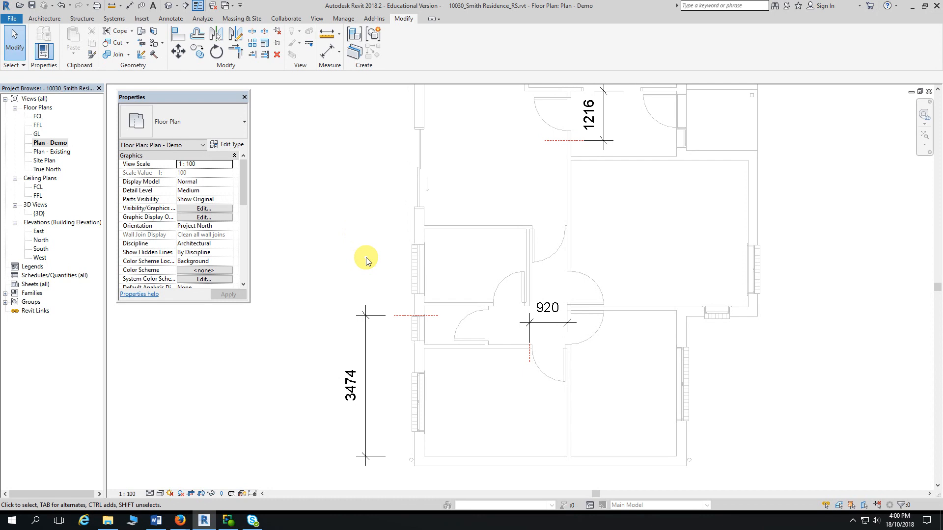
pyautogui.moveTo(366, 260); pyautogui.dragTo(357, 227, button='middle')
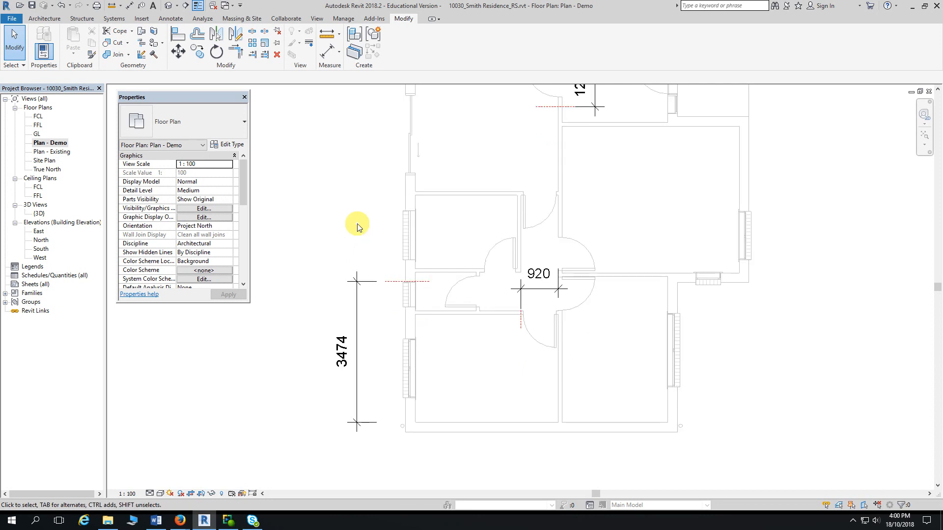
pyautogui.scroll(1, 357, 226)
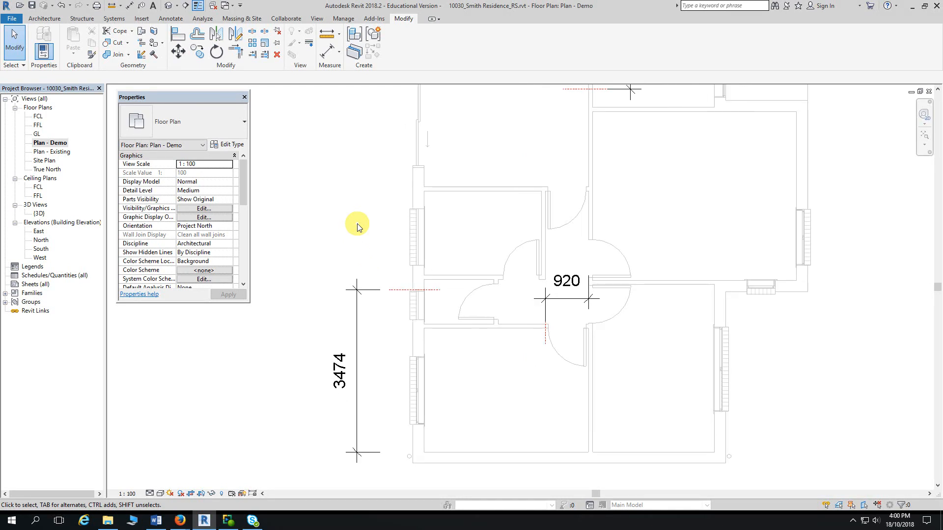
pyautogui.moveTo(358, 227); pyautogui.dragTo(347, 168, button='middle')
pyautogui.scroll(1, 348, 167)
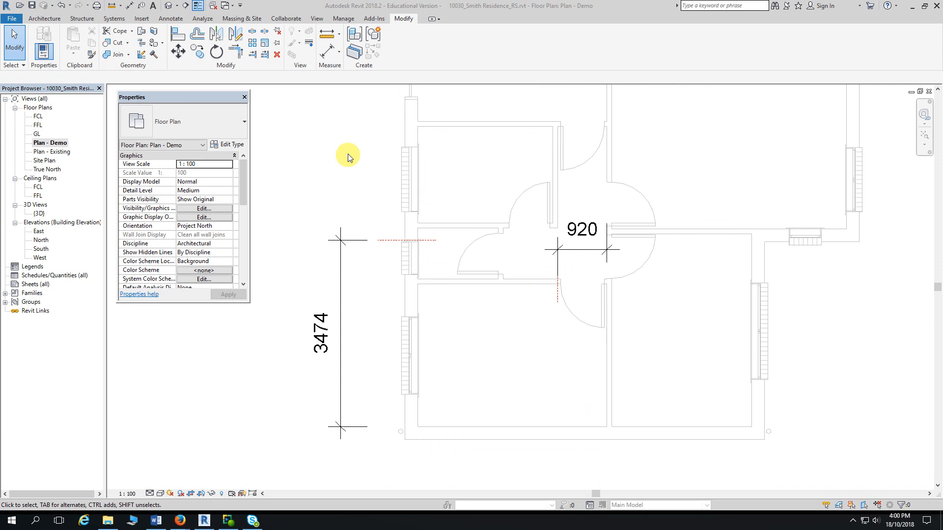
# Step: Demolish the 3474 mm section of the west brick veneer wall, including its windows, using the Demolish tool
pyautogui.scroll(-1, 338, 182)
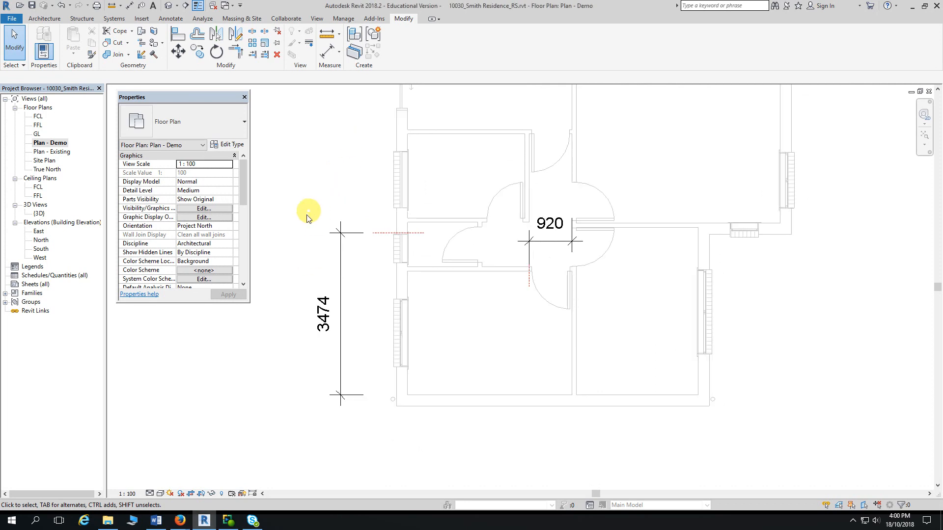
pyautogui.scroll(1, 308, 260)
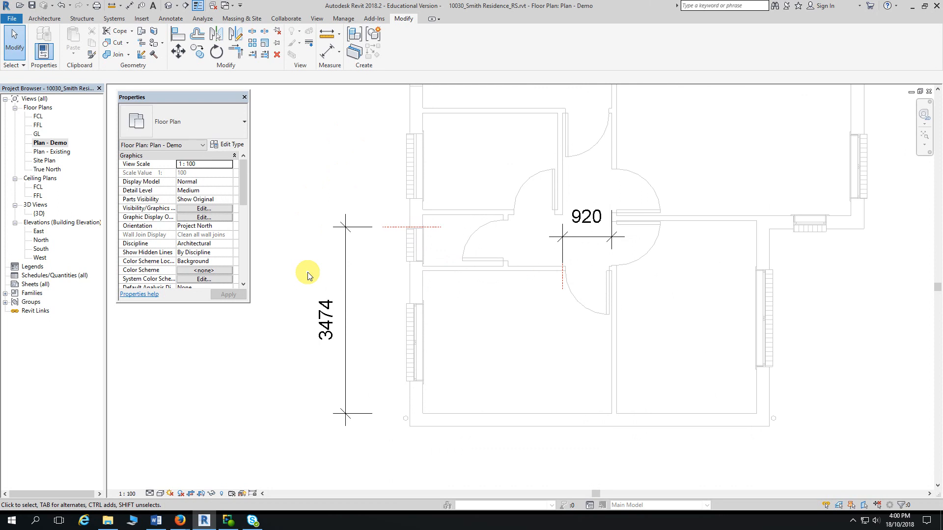
pyautogui.click(154, 55)
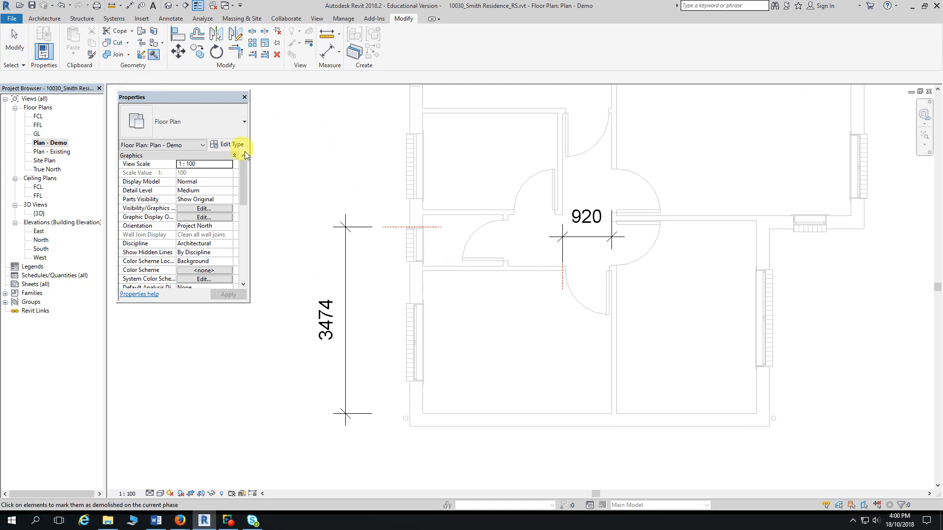
pyautogui.click(414, 291)
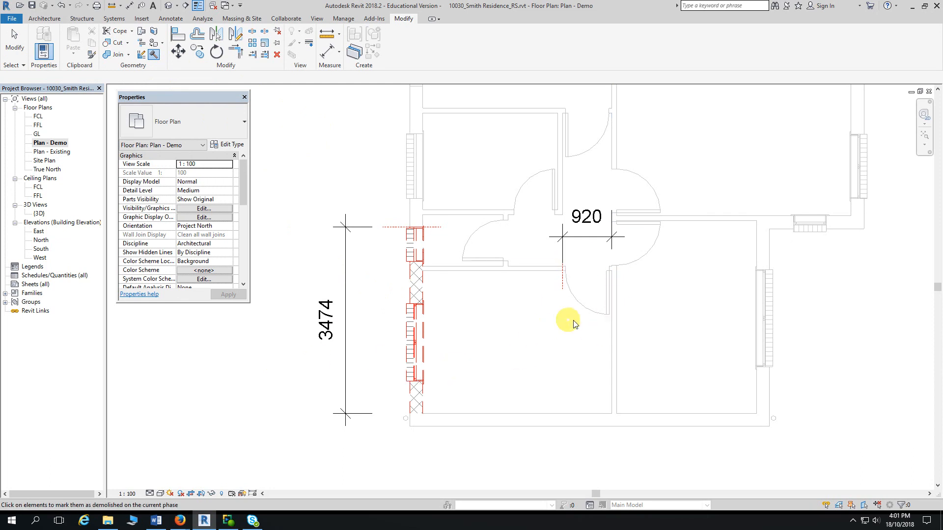
# Step: Demolish the 920 mm wall section and its door at the east end of the southwest room's north wall
pyautogui.scroll(1, 596, 286)
pyautogui.scroll(1, 597, 285)
pyautogui.scroll(2, 550, 237)
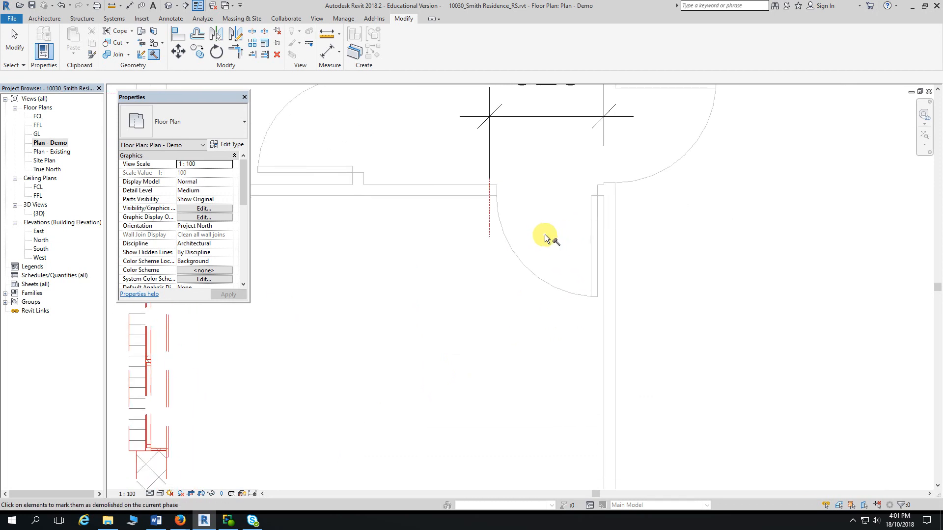
pyautogui.click(488, 189)
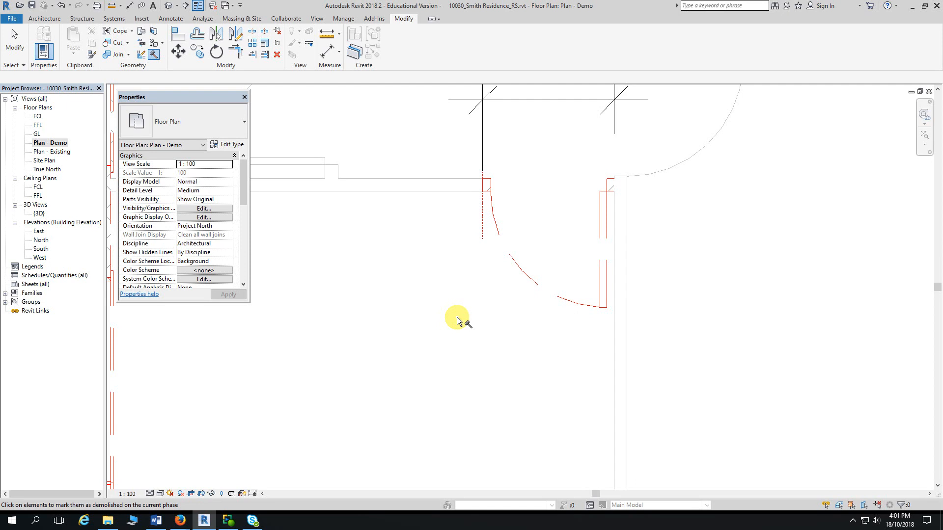
# Step: Demolish the 1216 mm wall section and its door by the entry, and leave the Demolish tool
pyautogui.scroll(-2, 454, 306)
pyautogui.scroll(-2, 478, 169)
pyautogui.moveTo(416, 122); pyautogui.dragTo(415, 346, button='middle')
pyautogui.moveTo(467, 174); pyautogui.dragTo(460, 251, button='middle')
pyautogui.scroll(1, 478, 247)
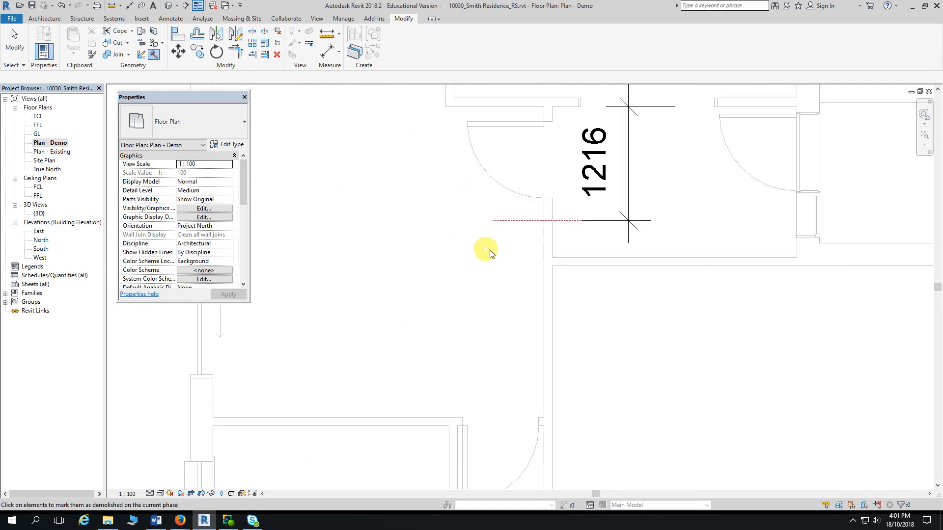
pyautogui.scroll(2, 565, 227)
pyautogui.moveTo(561, 231); pyautogui.dragTo(553, 259, button='middle')
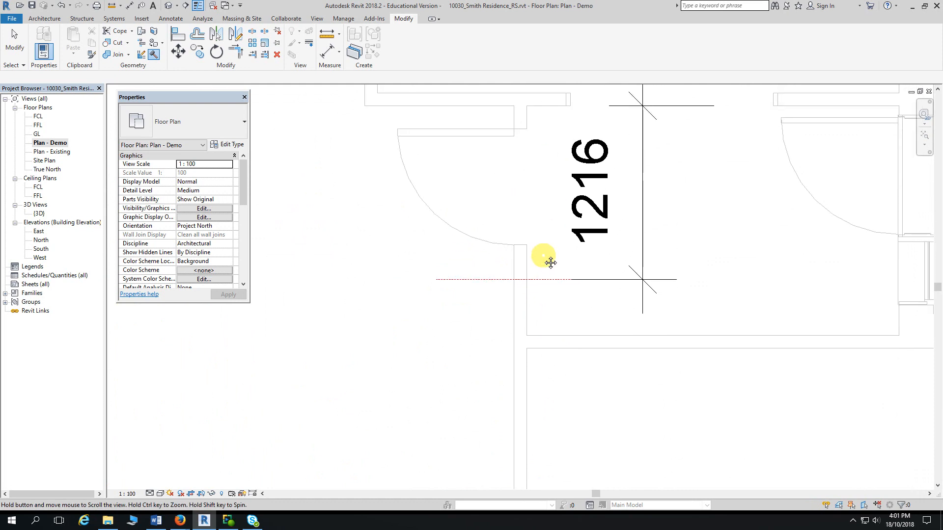
pyautogui.click(522, 118)
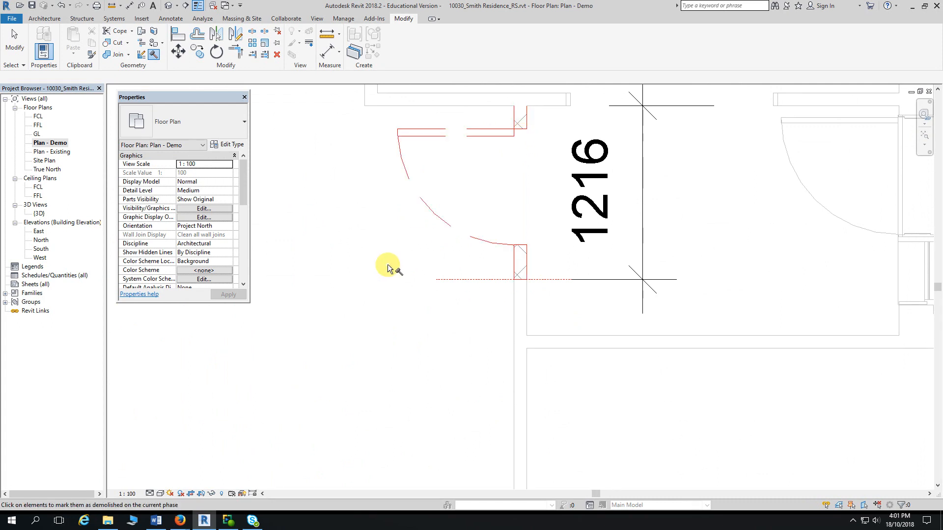
pyautogui.scroll(-5, 390, 267)
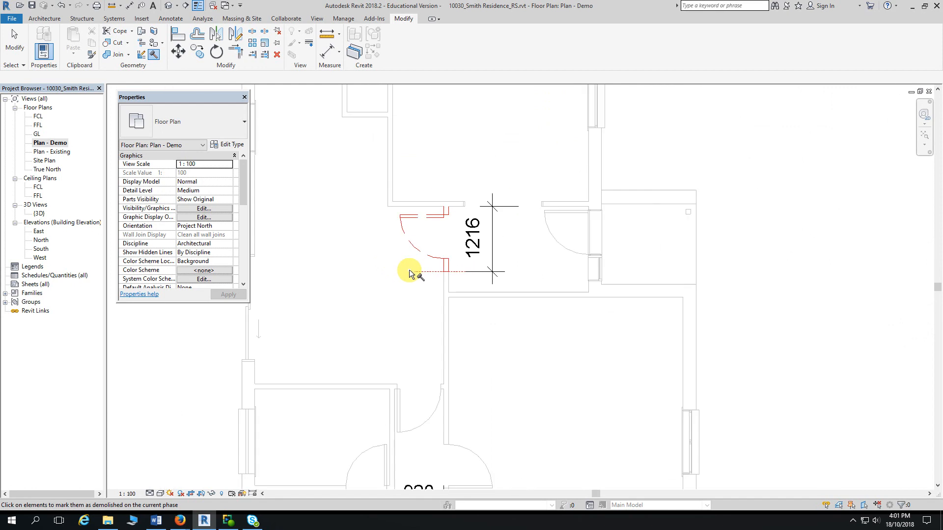
pyautogui.moveTo(379, 297); pyautogui.dragTo(501, 194, button='middle')
pyautogui.scroll(-1, 483, 251)
pyautogui.press('Escape')
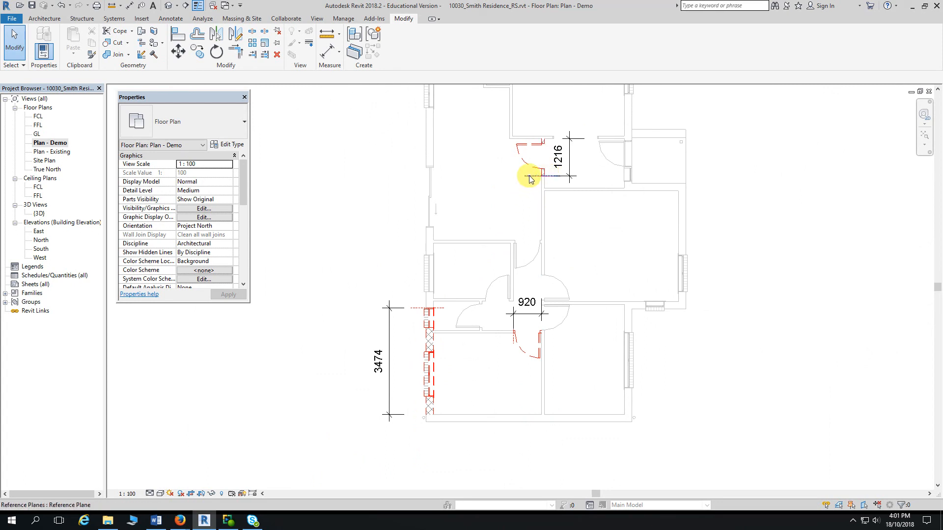
# Step: Unpin and delete the horizontal reference plane by the entry, together with its 1216 dimension
pyautogui.click(529, 178)
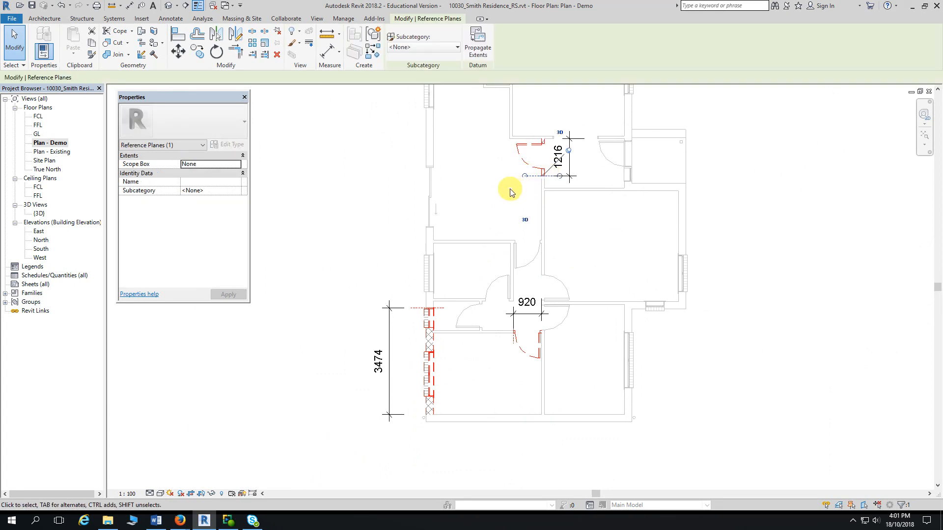
pyautogui.click(568, 152)
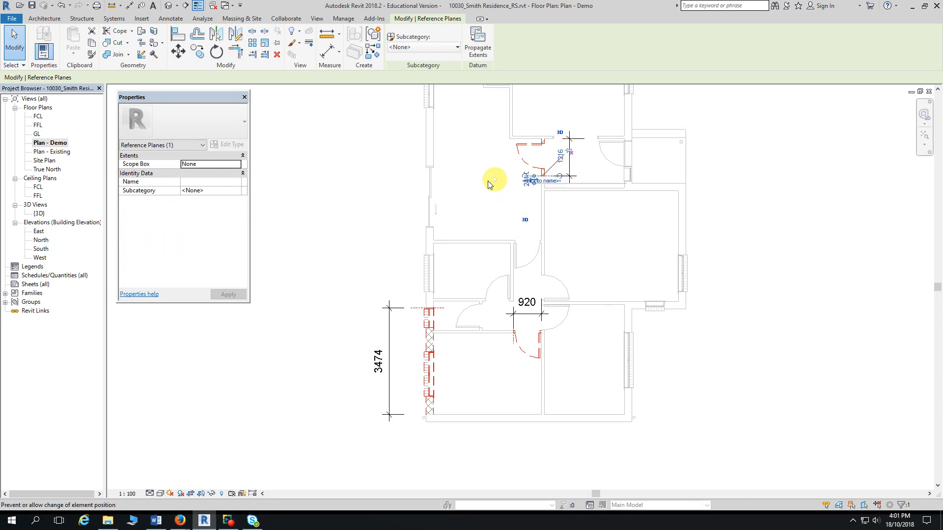
pyautogui.click(399, 193)
# Step: Unpin and delete the vertical reference plane at the southwest room's door, together with its 920 dimension
pyautogui.moveTo(398, 192); pyautogui.dragTo(431, 143, button='middle')
pyautogui.scroll(4, 488, 274)
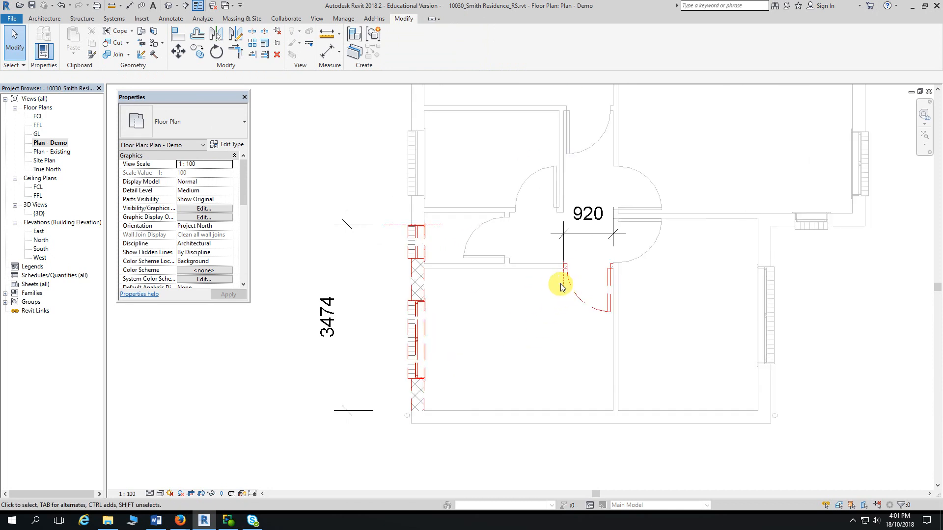
pyautogui.click(563, 275)
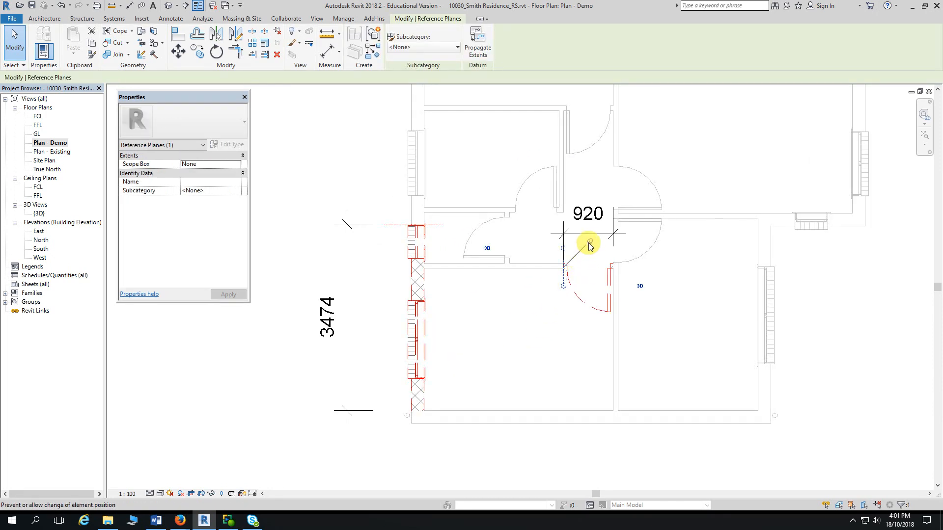
pyautogui.press('Delete')
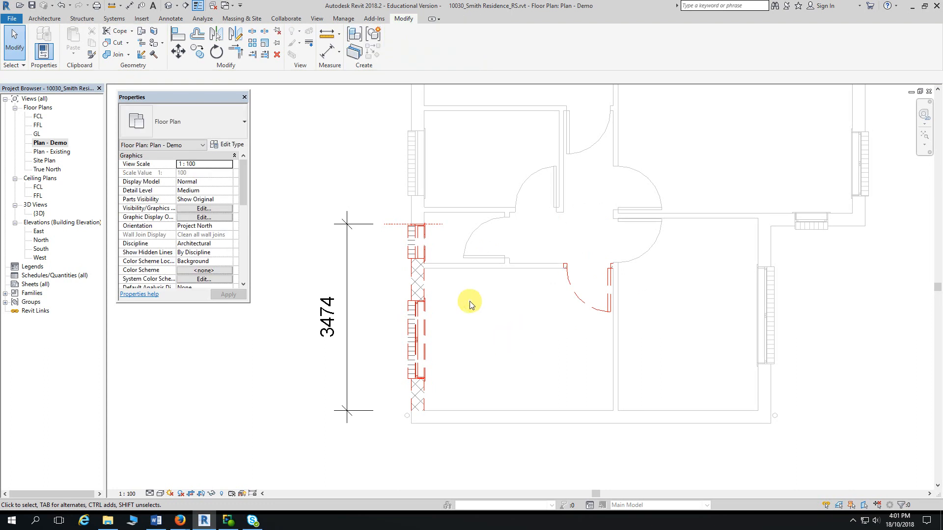
# Step: Unpin and delete the horizontal reference plane at the west brick veneer wall, together with its 3474 dimension
pyautogui.click(392, 225)
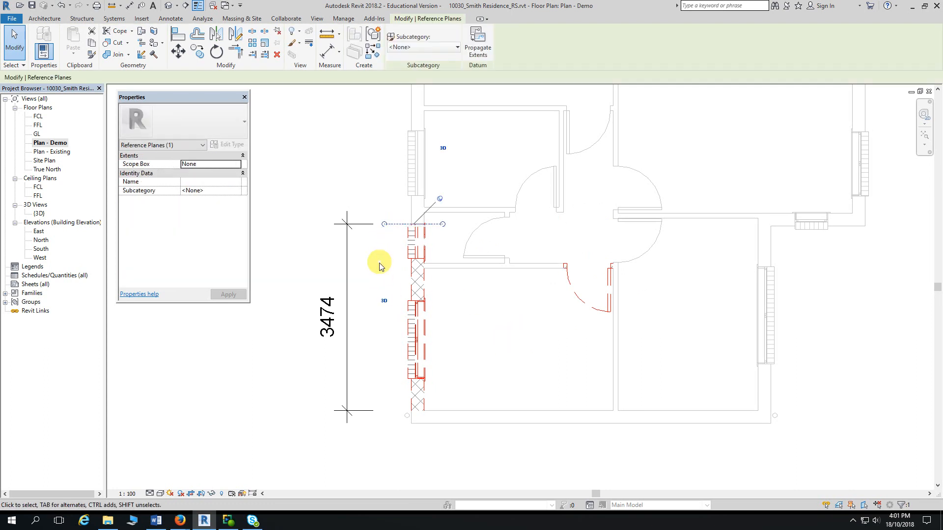
pyautogui.click(440, 199)
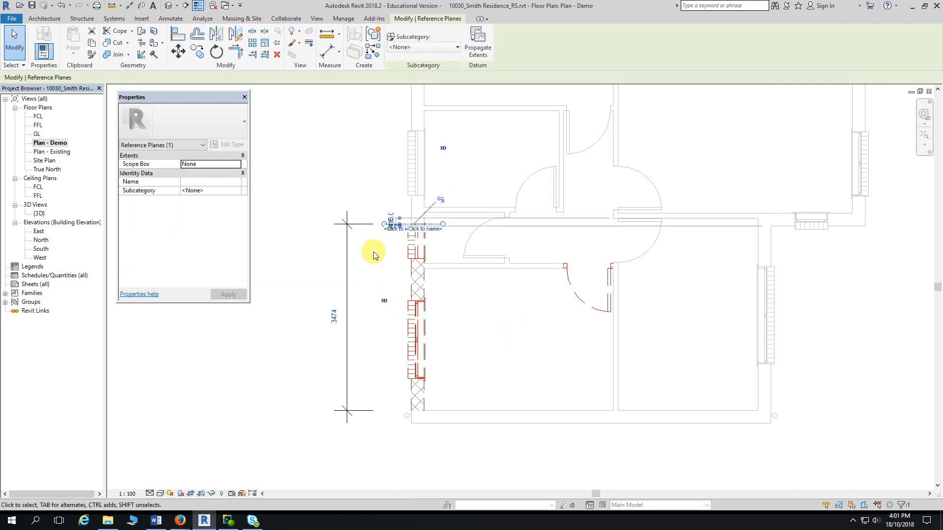
pyautogui.click(386, 248)
pyautogui.click(392, 225)
pyautogui.click(379, 234)
# Step: Inspect the southwest room's remaining north wall and review the demolished sections across the whole plan
pyautogui.click(458, 266)
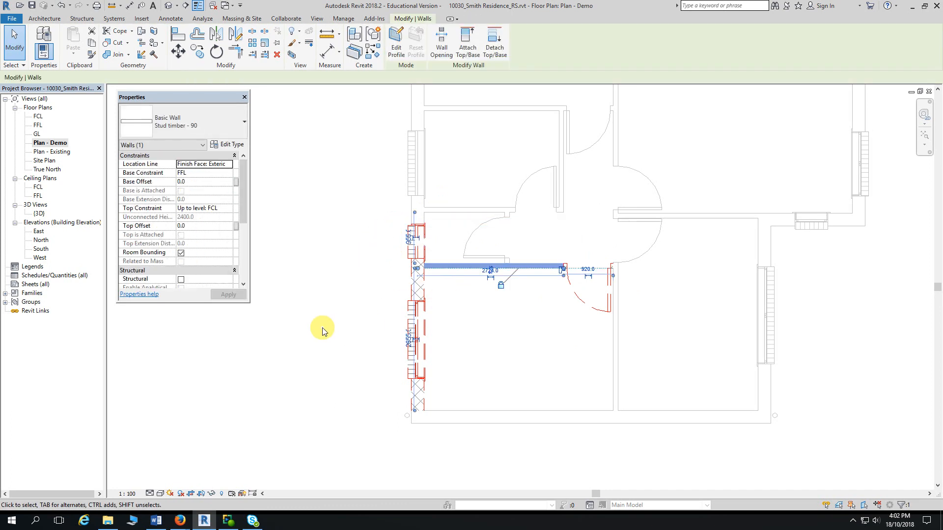
pyautogui.click(322, 328)
pyautogui.scroll(-5, 501, 298)
pyautogui.scroll(-4, 379, 301)
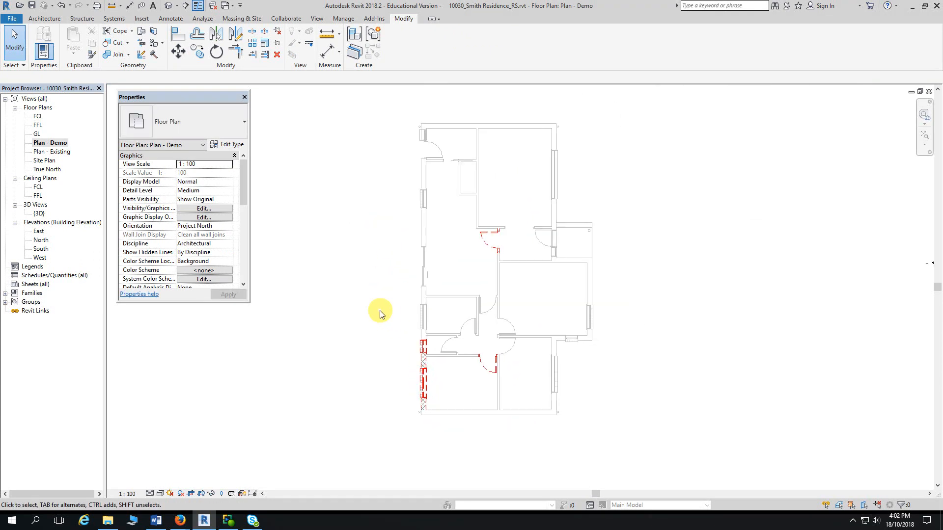
pyautogui.moveTo(379, 311); pyautogui.dragTo(385, 311, button='middle')
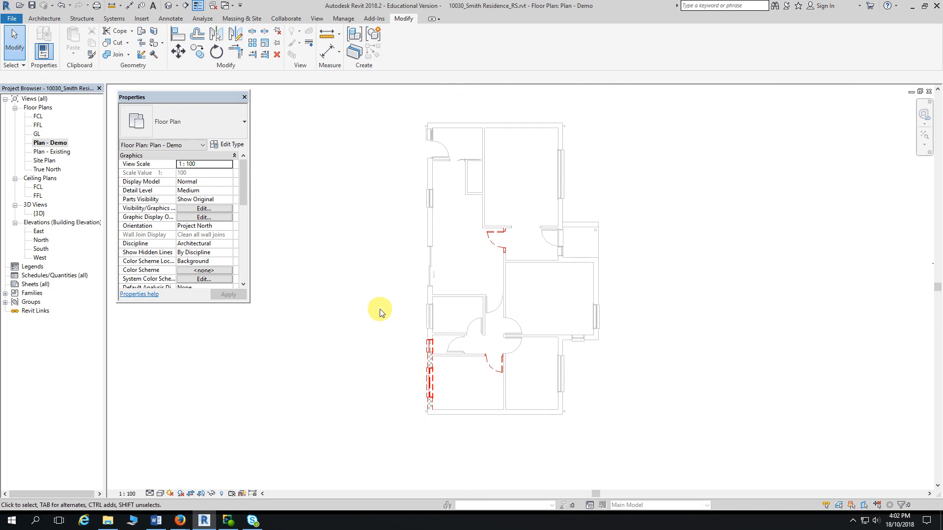
pyautogui.scroll(1, 378, 312)
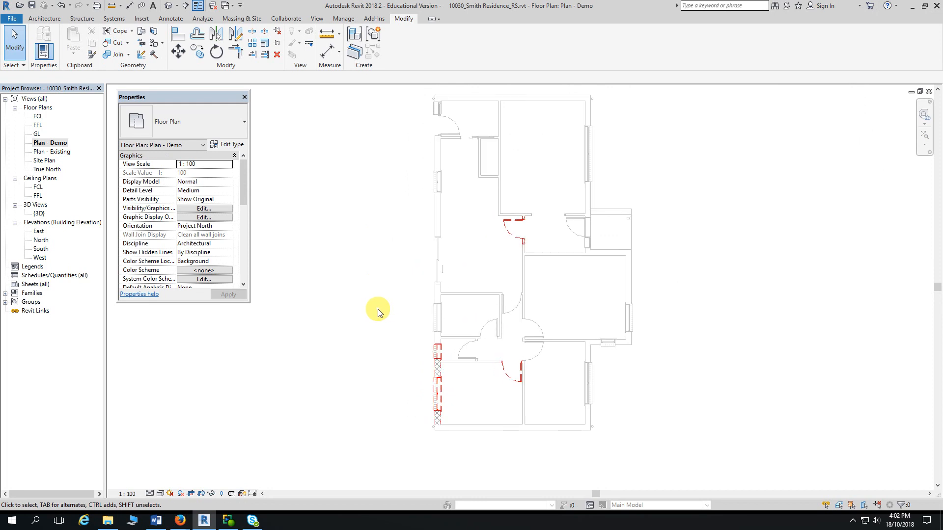
pyautogui.moveTo(378, 312); pyautogui.dragTo(385, 318, button='middle')
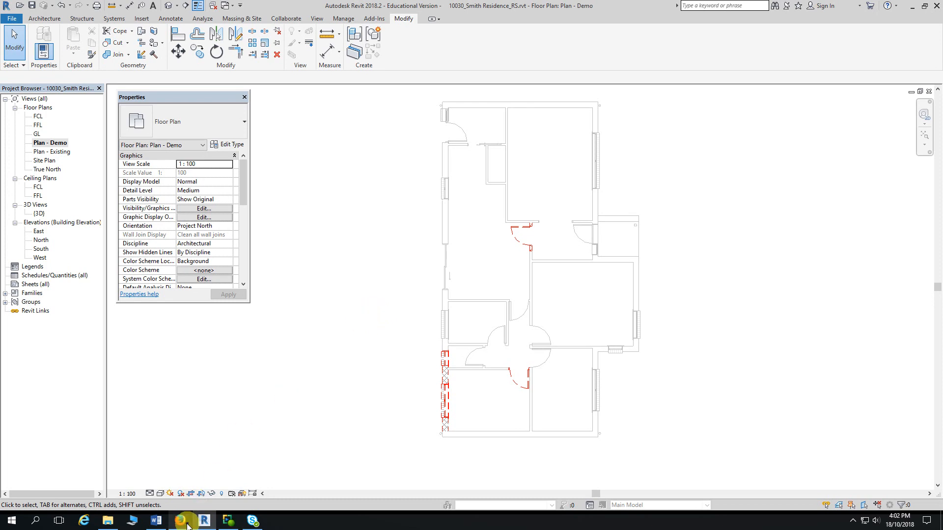
# Step: Switch to the assessment task PDF in Firefox and examine the marked demolition items and the "demolish frame" note
pyautogui.moveTo(180, 520)
pyautogui.click(257, 480)
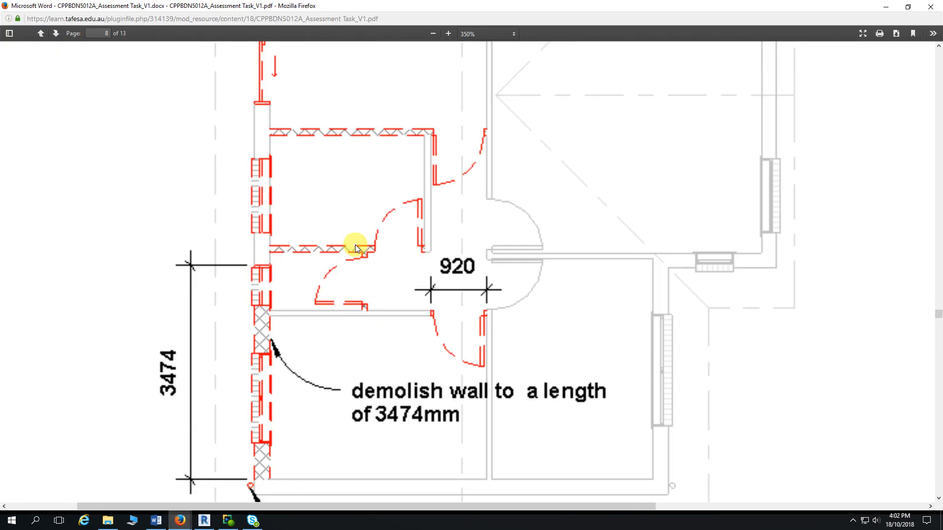
pyautogui.keyDown('ctrl'); pyautogui.scroll(-3, 355, 243); pyautogui.keyUp('ctrl')
pyautogui.keyDown('ctrl'); pyautogui.scroll(-3, 354, 183); pyautogui.keyUp('ctrl')
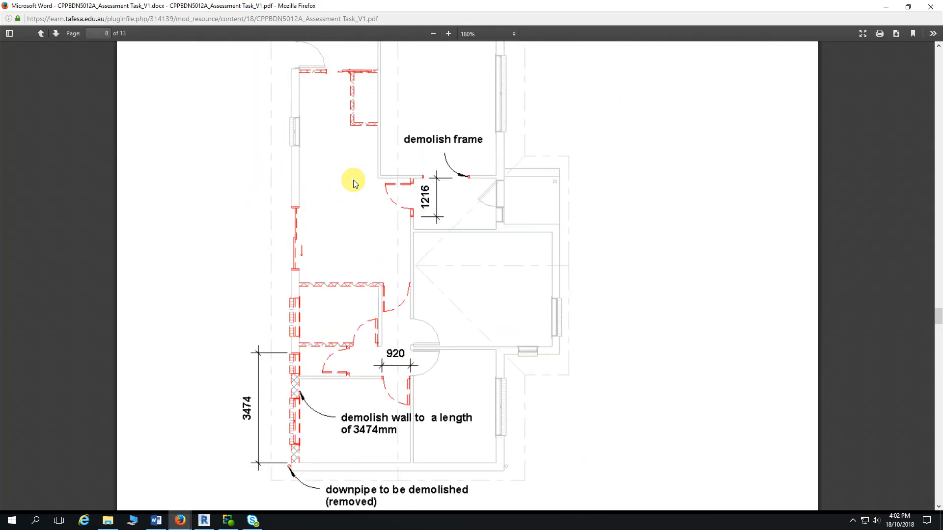
pyautogui.keyDown('ctrl'); pyautogui.scroll(3, 366, 229); pyautogui.keyUp('ctrl')
pyautogui.scroll(-3, 362, 223)
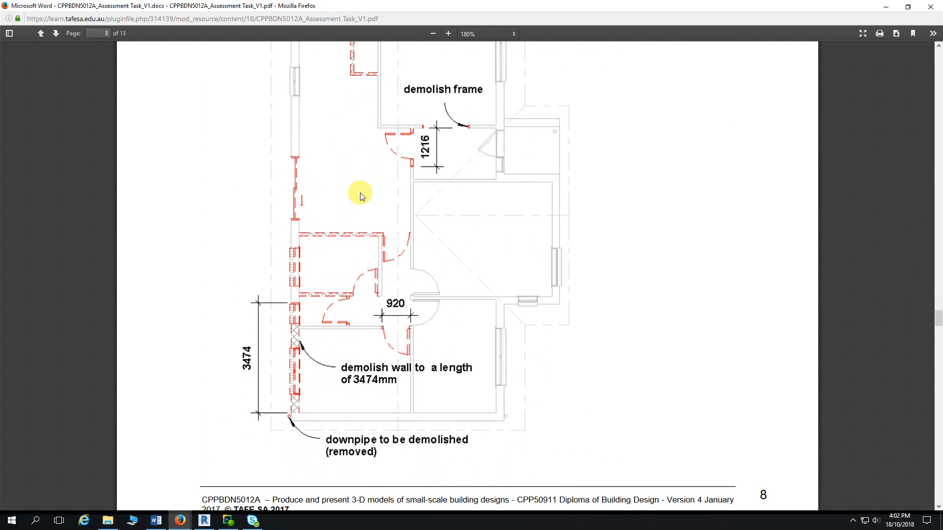
pyautogui.scroll(3, 361, 192)
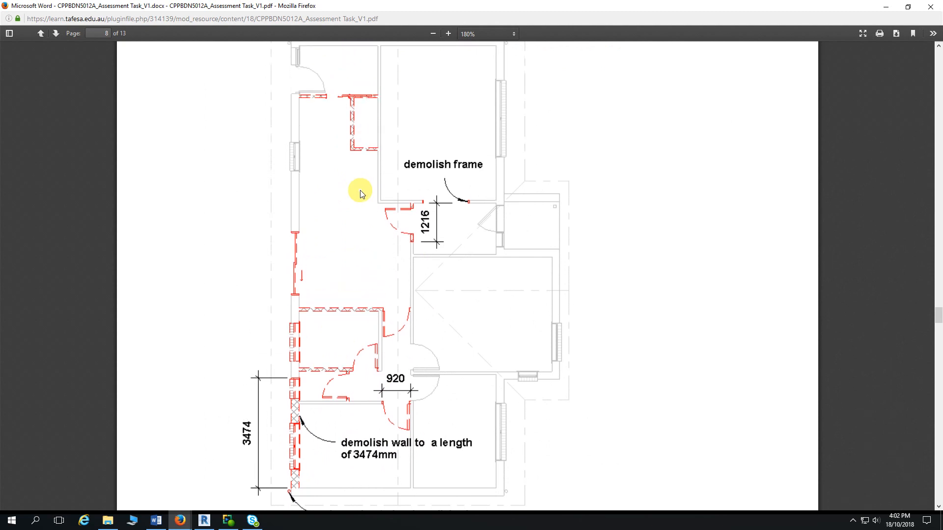
pyautogui.scroll(-3, 361, 194)
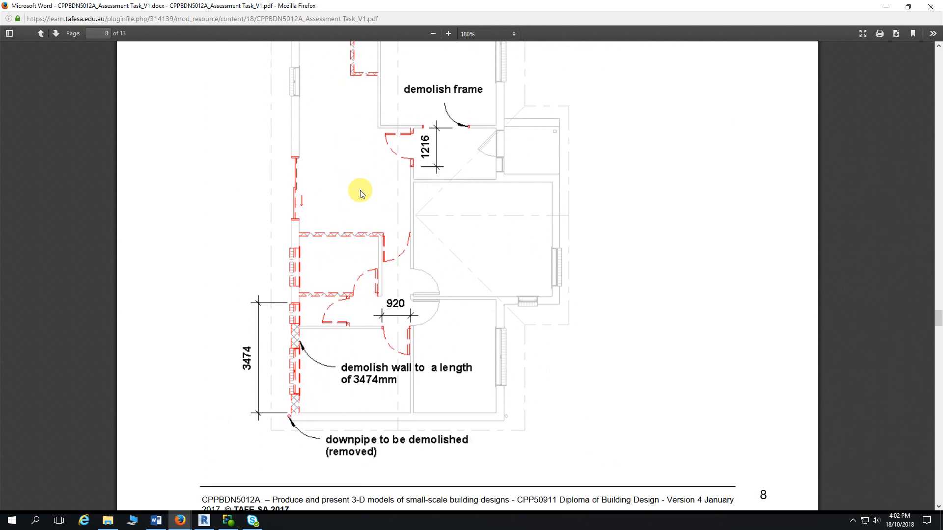
pyautogui.keyDown('ctrl'); pyautogui.scroll(3, 448, 147); pyautogui.keyUp('ctrl')
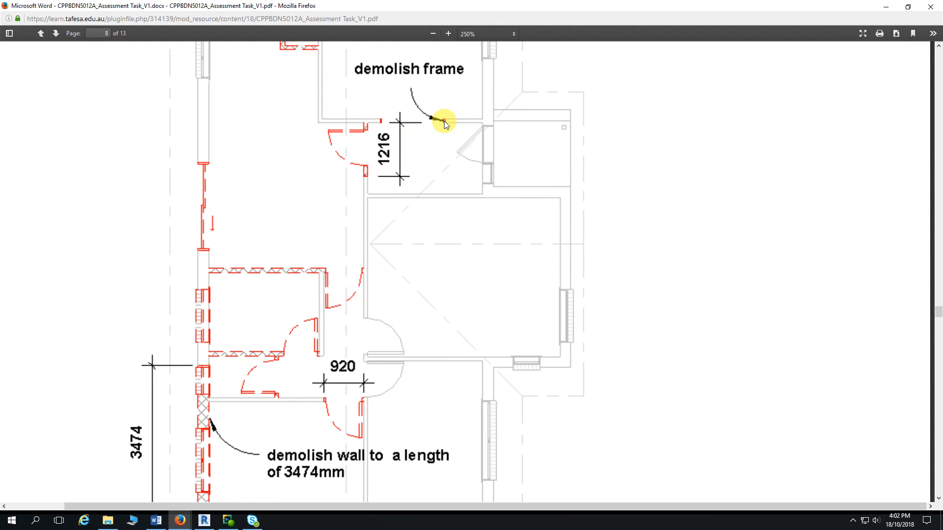
# Step: Read the southwest corner's downpipe demolition note and the phase filter instructions above the drawing on page 8
pyautogui.scroll(-5, 442, 135)
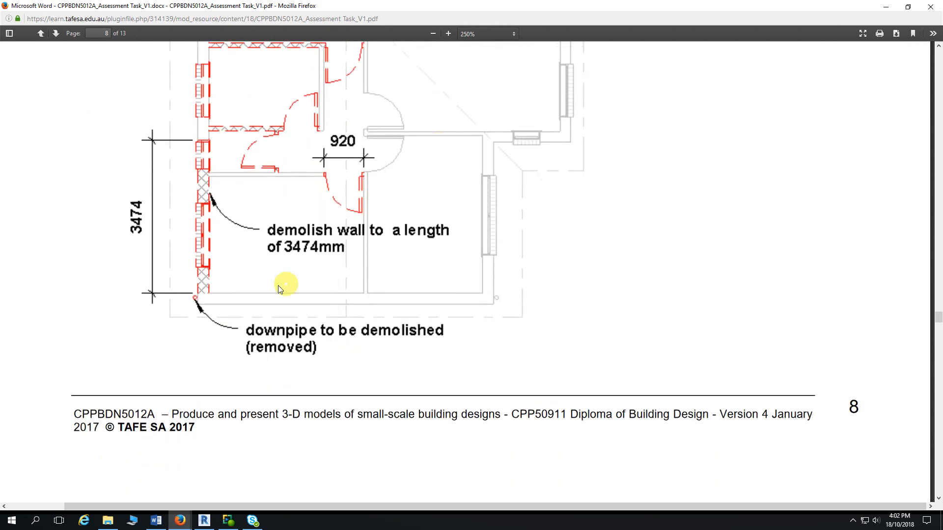
pyautogui.keyDown('ctrl'); pyautogui.scroll(3, 164, 334); pyautogui.keyUp('ctrl')
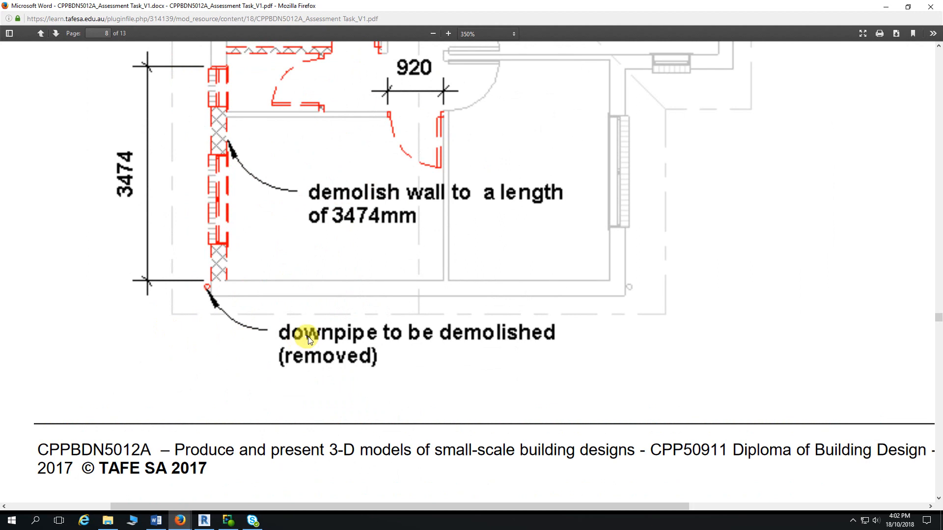
pyautogui.scroll(-1, 305, 332)
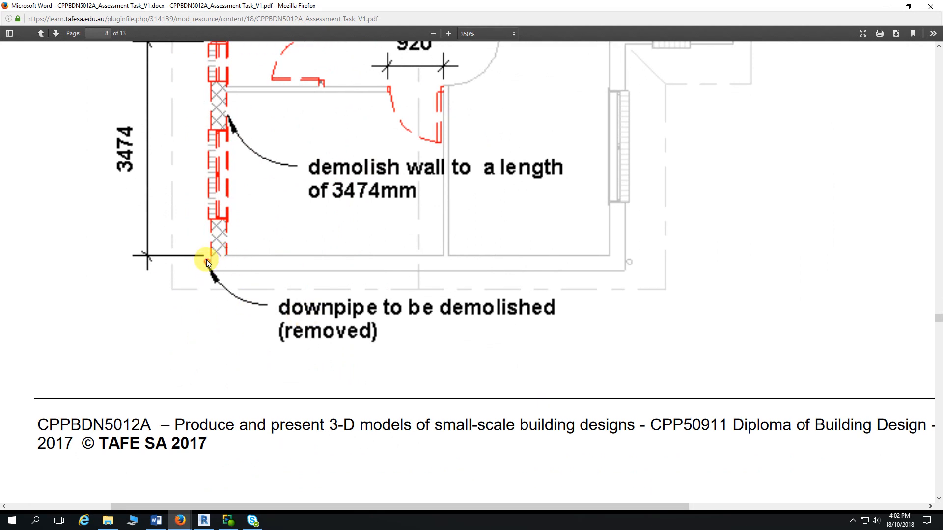
pyautogui.keyDown('ctrl'); pyautogui.scroll(-3, 208, 312); pyautogui.keyUp('ctrl')
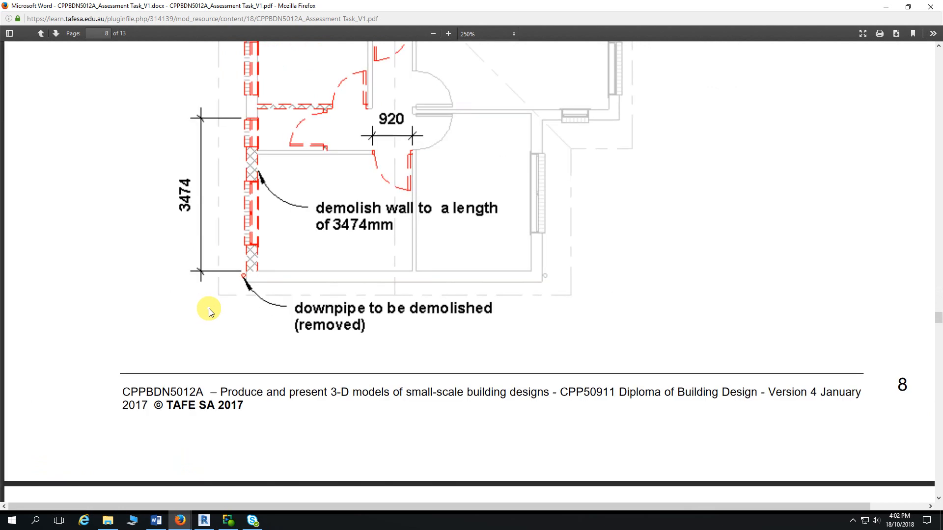
pyautogui.keyDown('ctrl'); pyautogui.scroll(-5, 208, 312); pyautogui.keyUp('ctrl')
pyautogui.scroll(3, 211, 305)
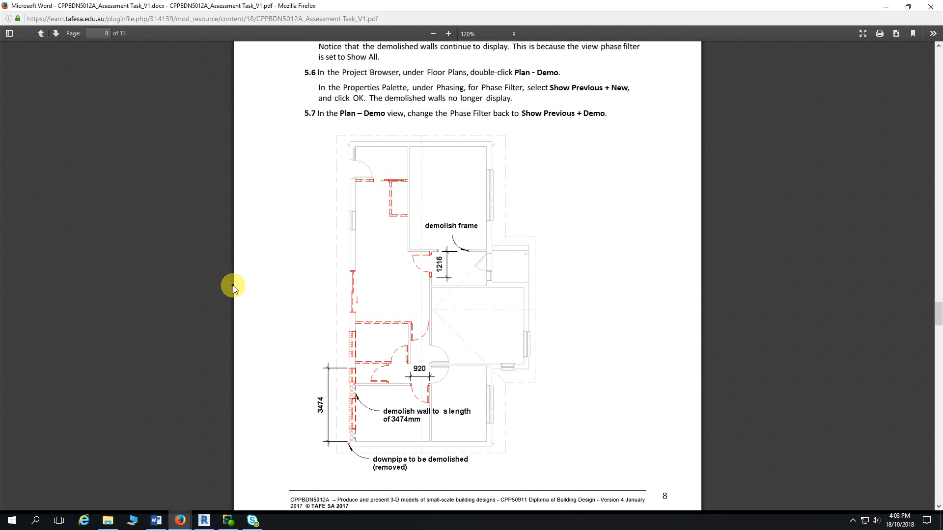
# Step: Switch back to the Plan - Demo view in Revit
pyautogui.click(204, 520)
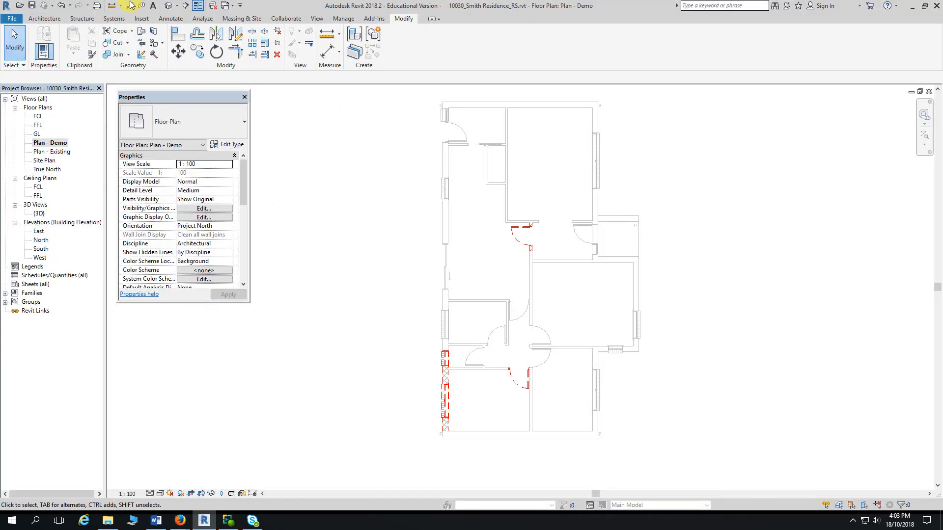
pyautogui.click(325, 157)
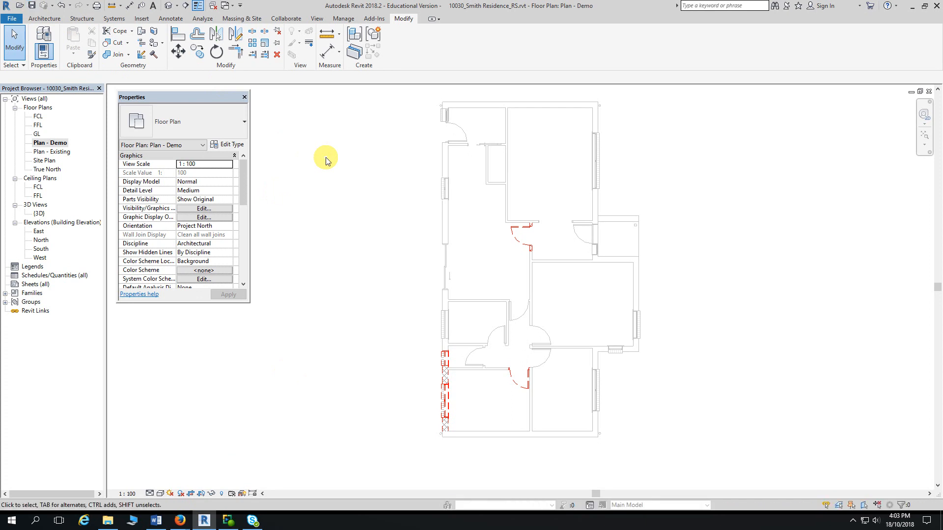